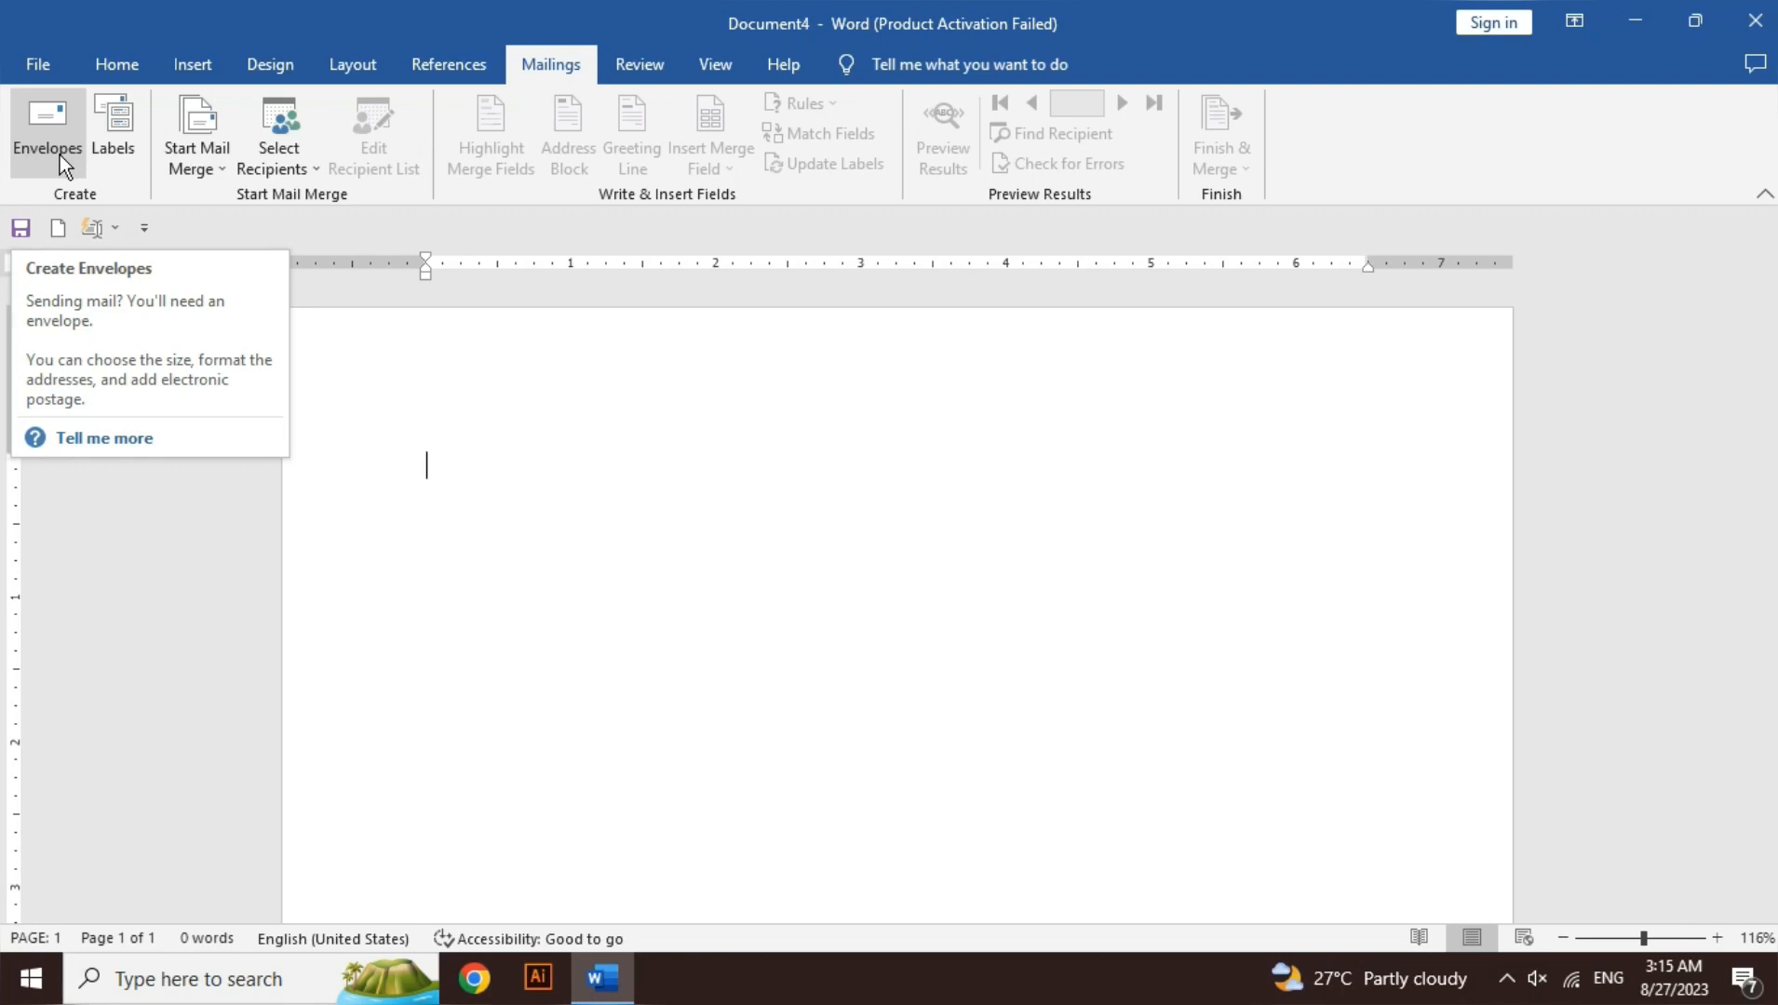
Step: Start an envelope and fill in the delivery address with "To", the recipient's full name and the locality on separate lines
click(60, 154)
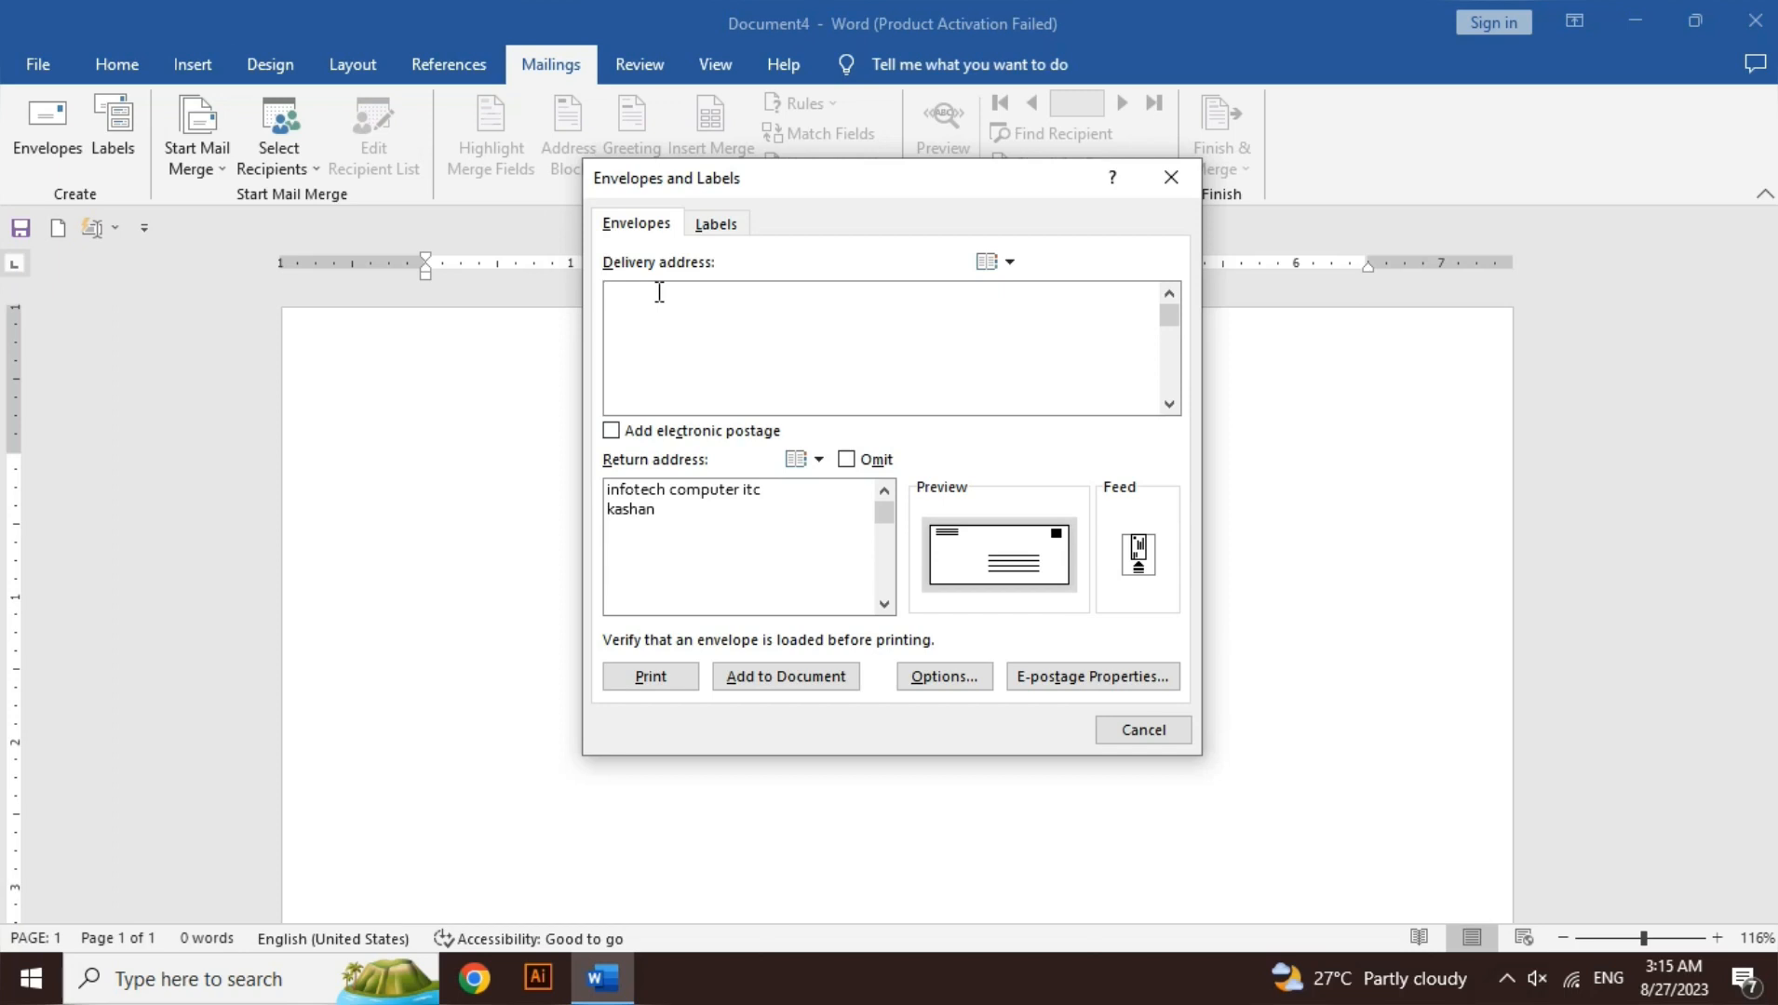
text(To)
key(Return)
text(Ali Ahmed)
key(BackSpace)
key(BackSpace)
key(BackSpace)
key(BackSpace)
text(hmed)
key(shift+Tab)
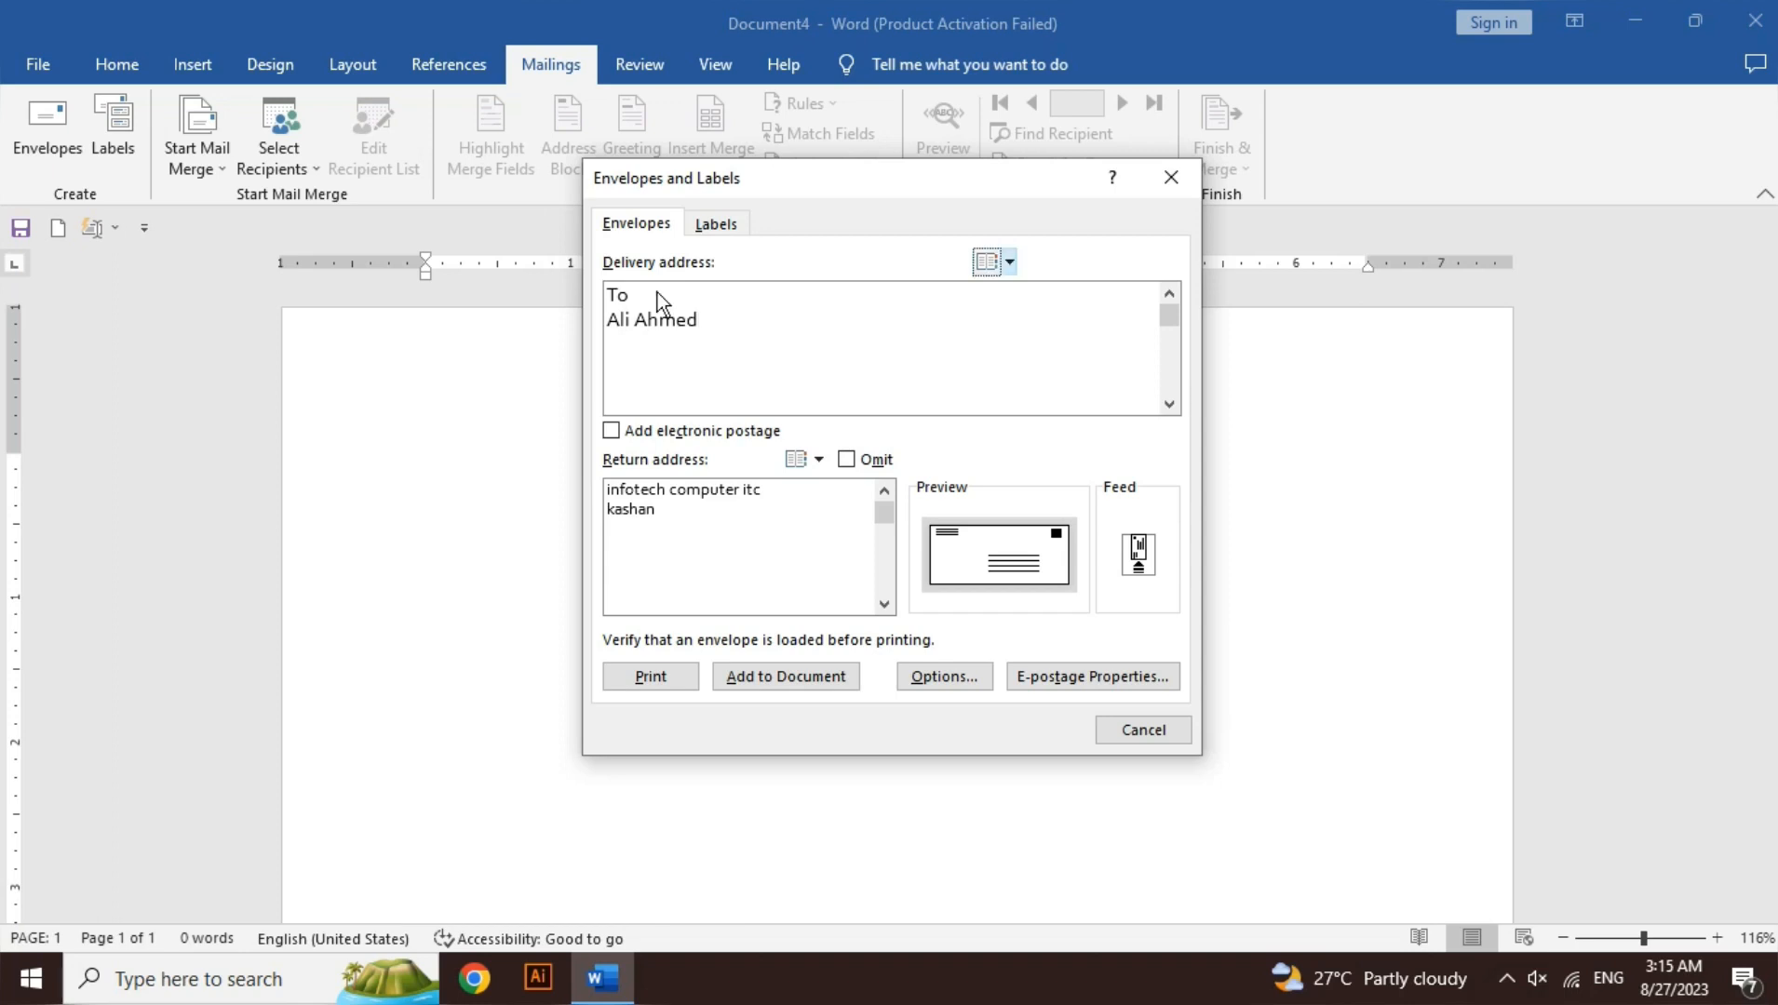
click(722, 334)
text(Korangi)
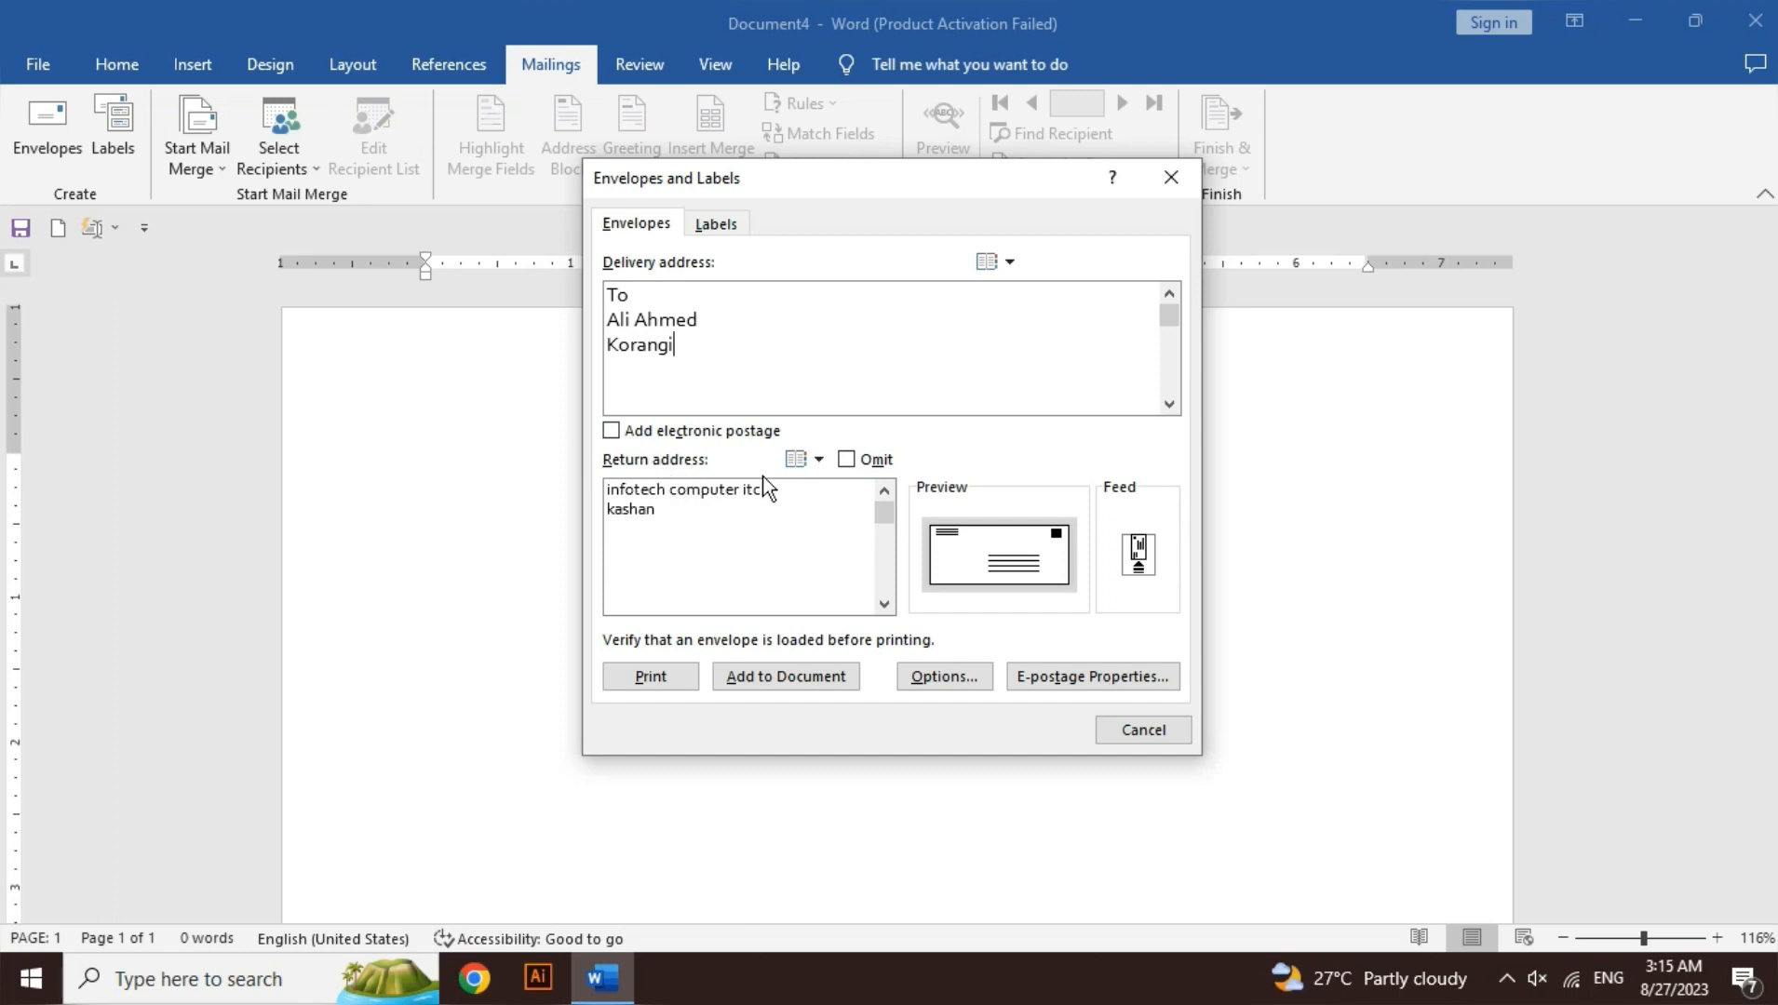
Step: Delete the second line of the envelope's return address, keeping only the company name line
drag(768, 488, 655, 492)
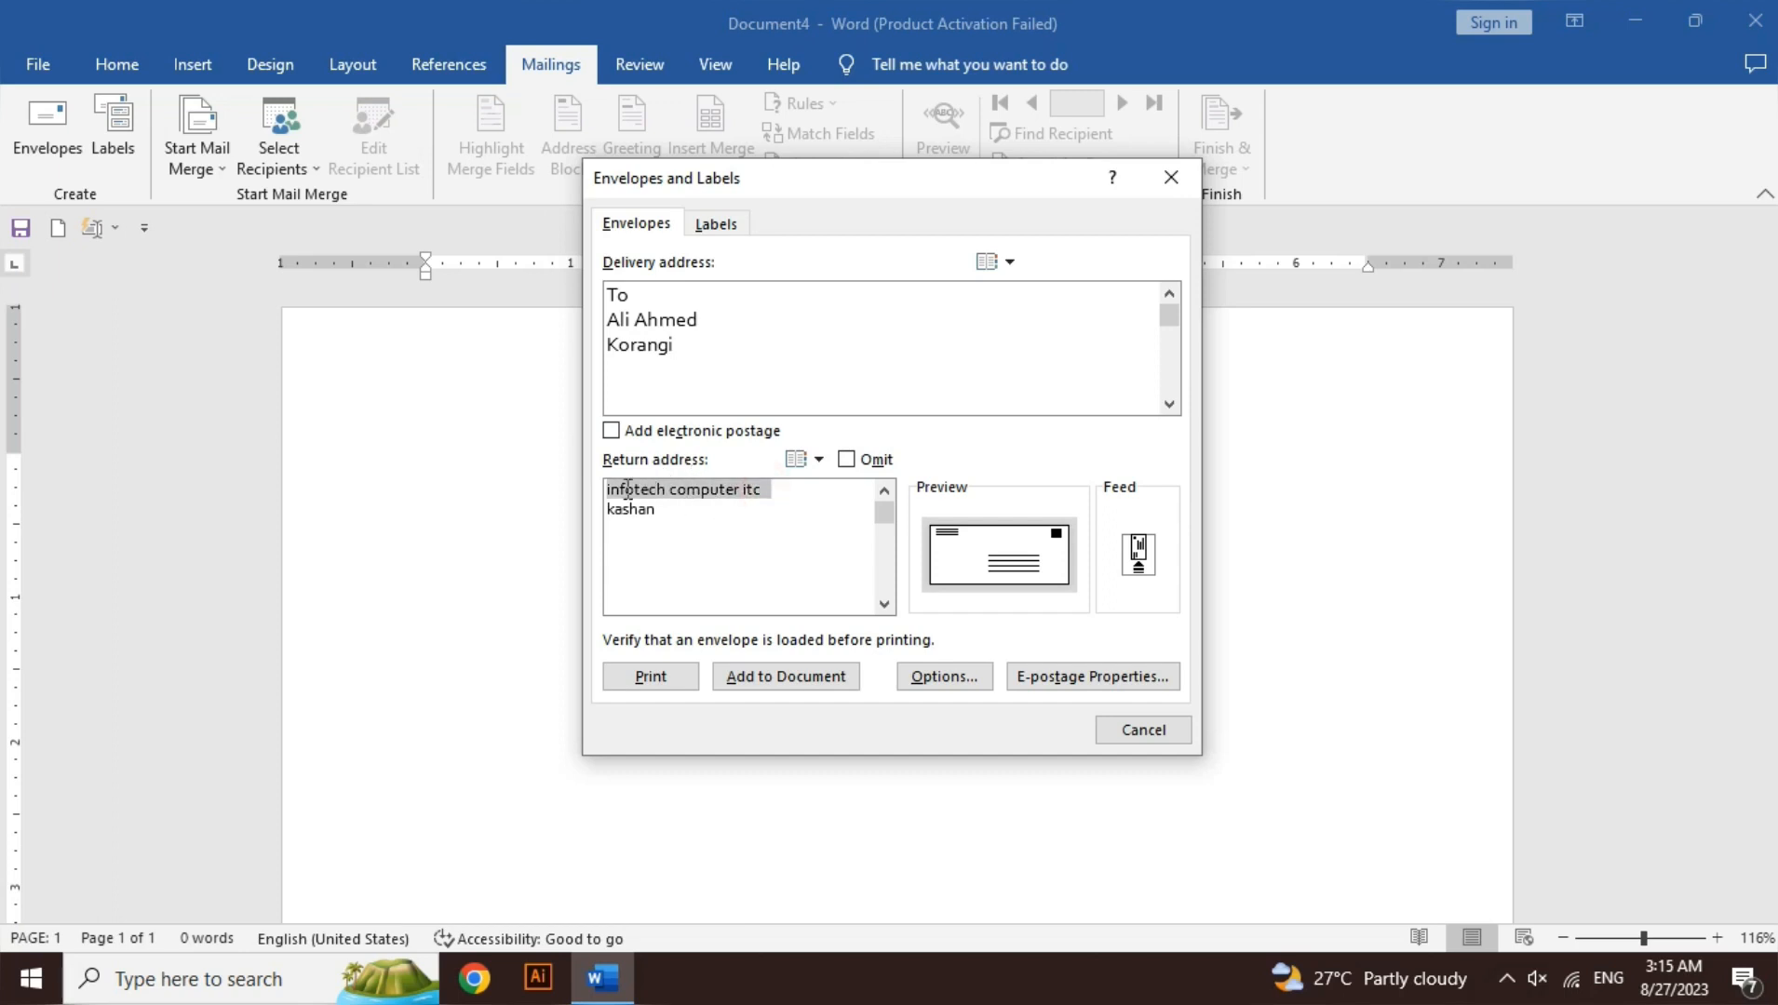
click(674, 521)
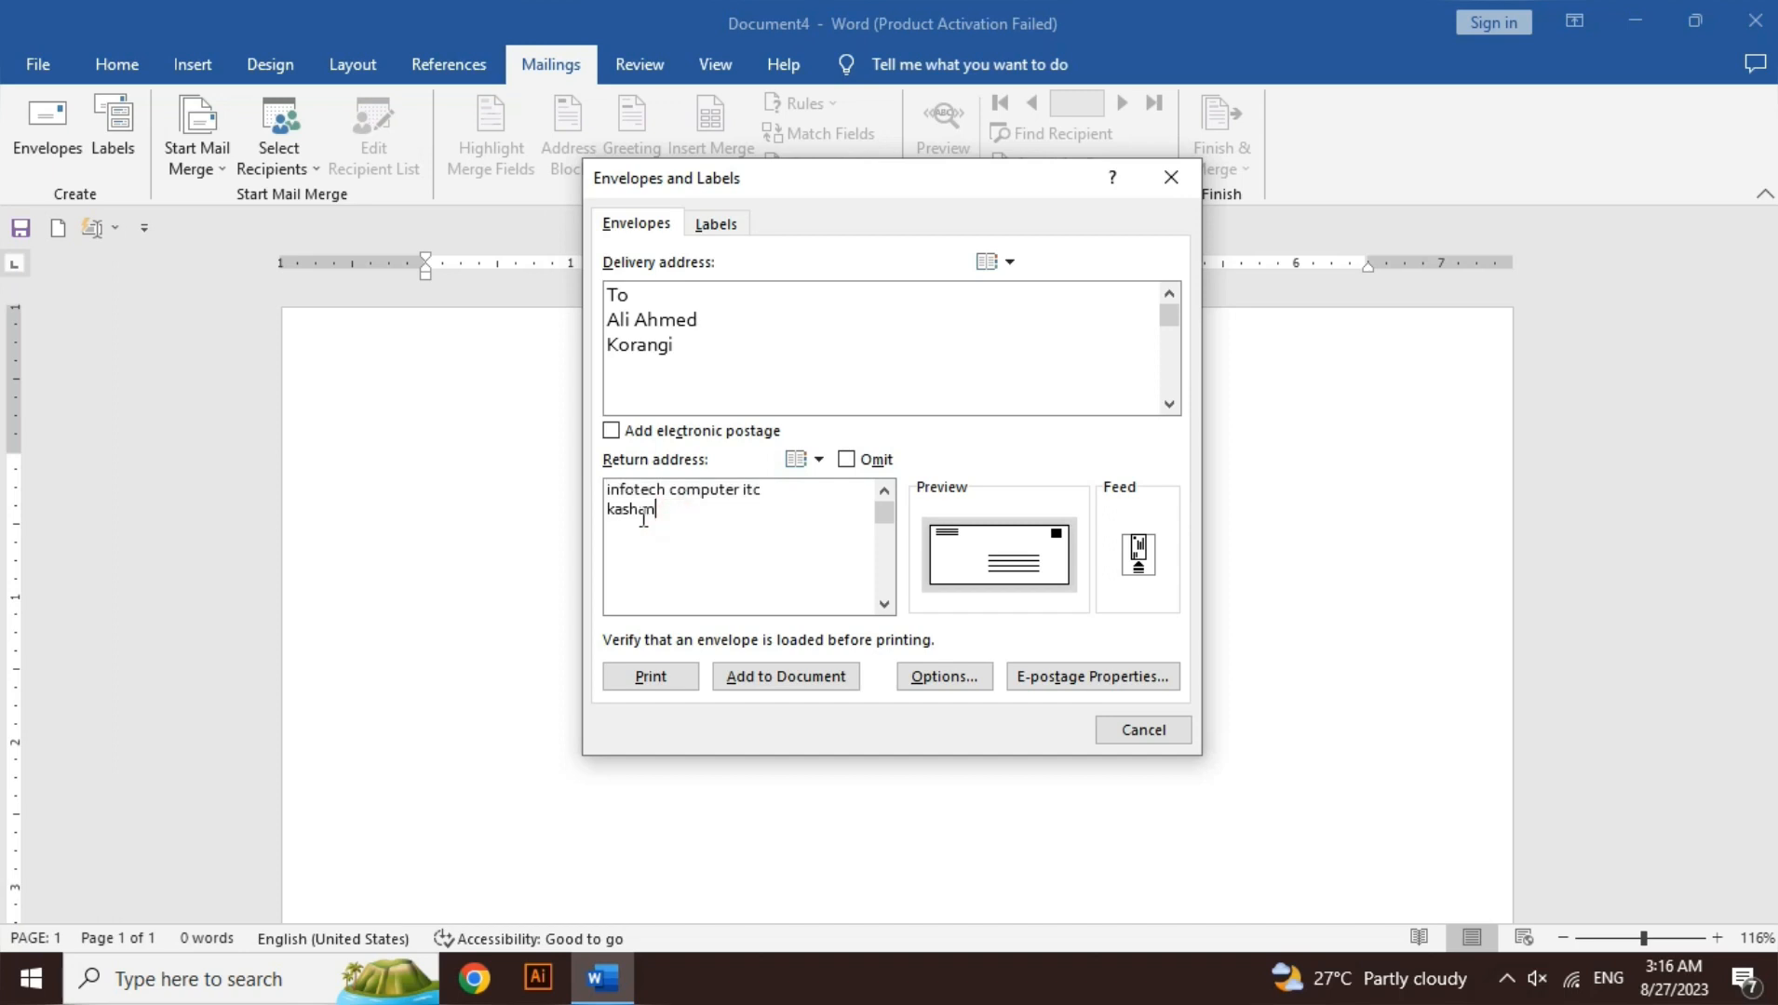
double_click(622, 509)
key(BackSpace)
key(BackSpace)
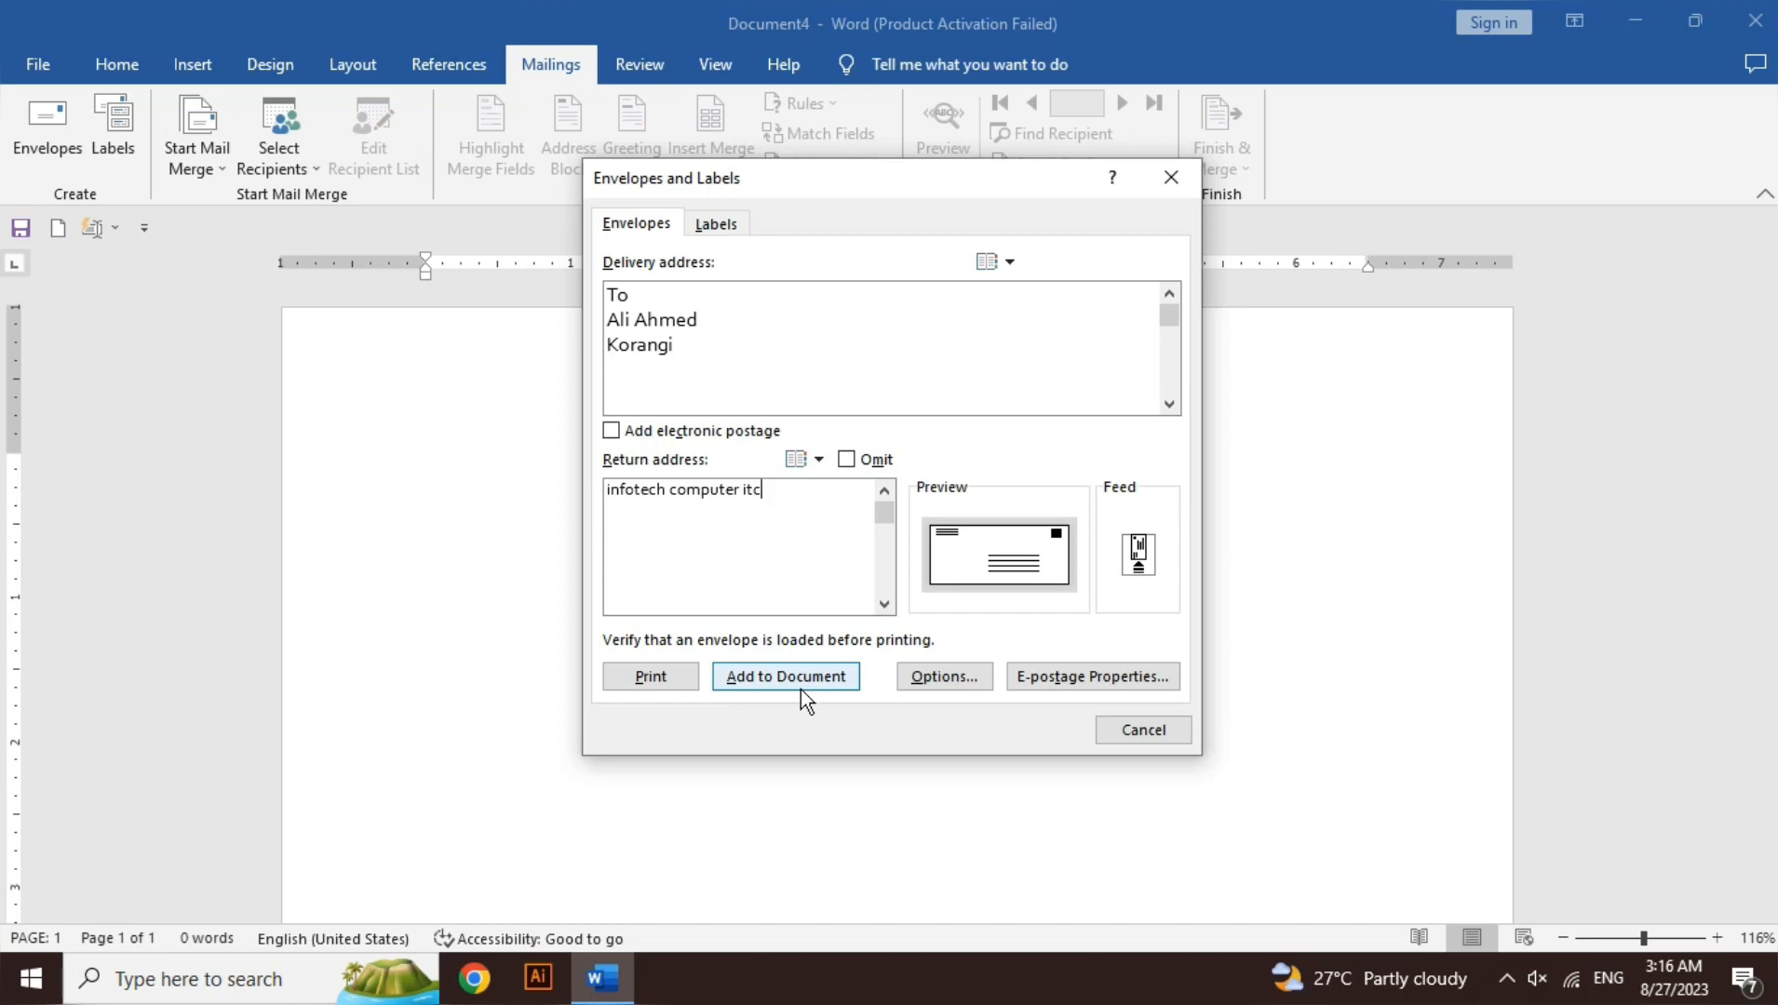
Step: Examine the available envelope sizes and the delivery address font settings, and leave the envelope options
click(951, 684)
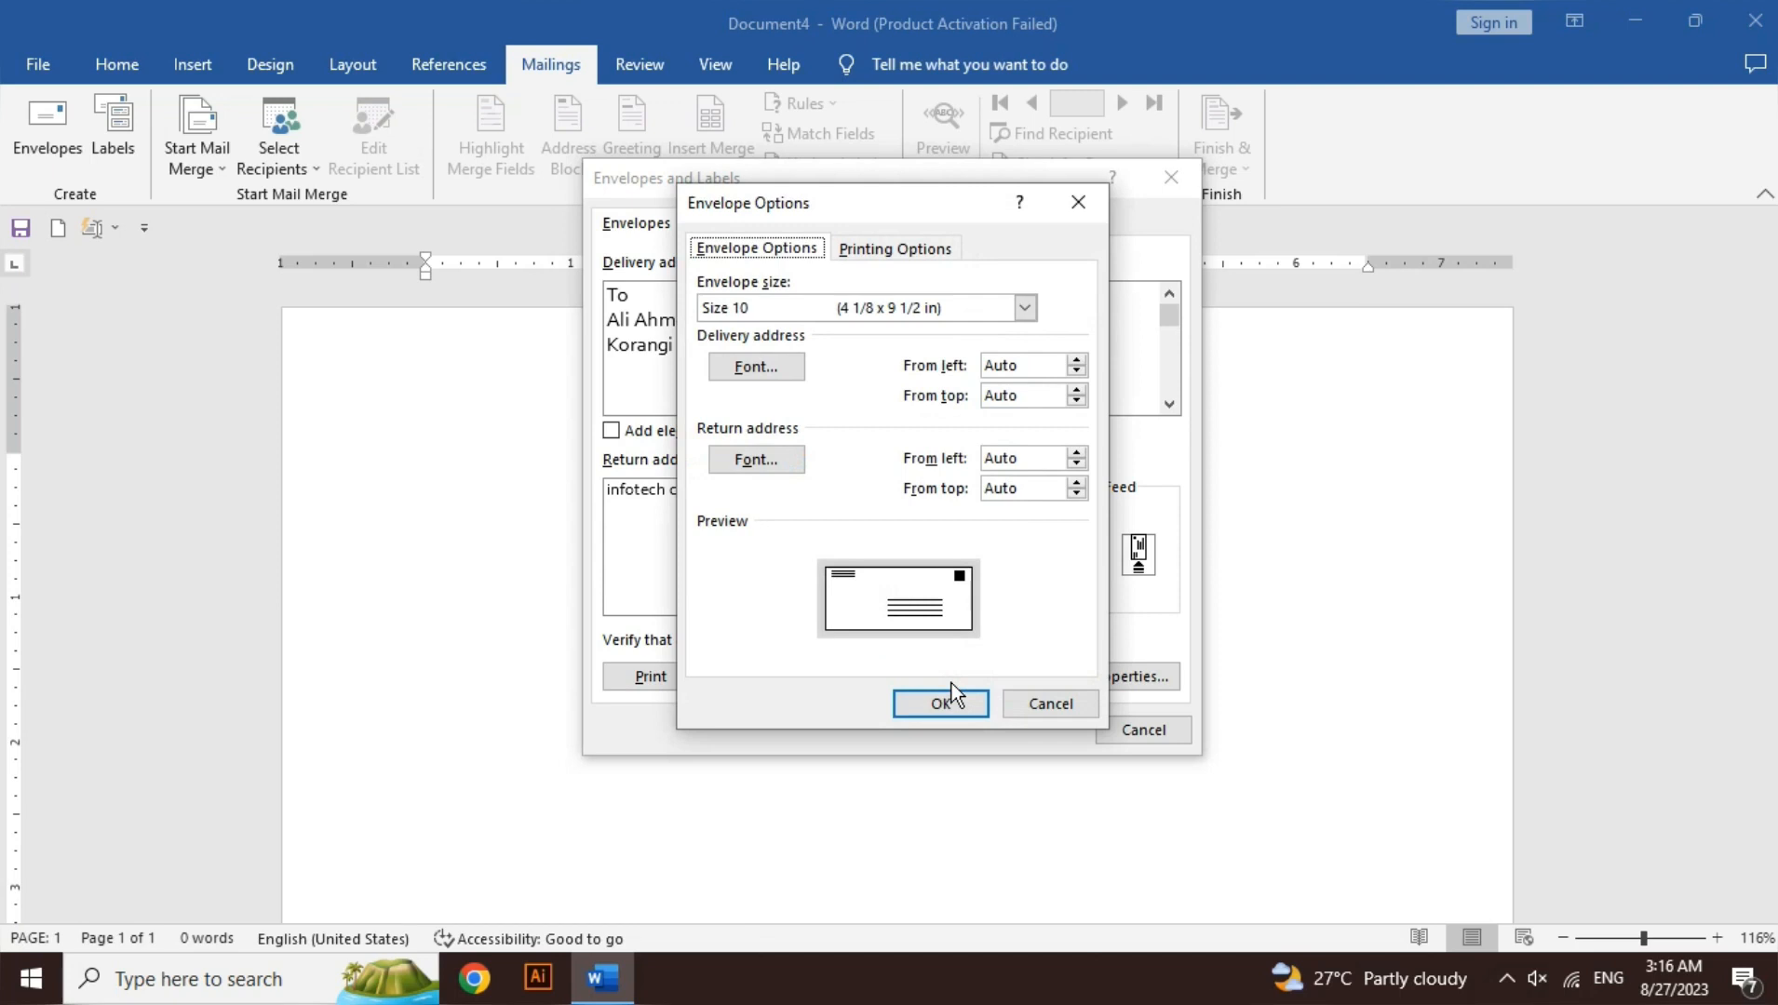
click(1036, 308)
click(1028, 307)
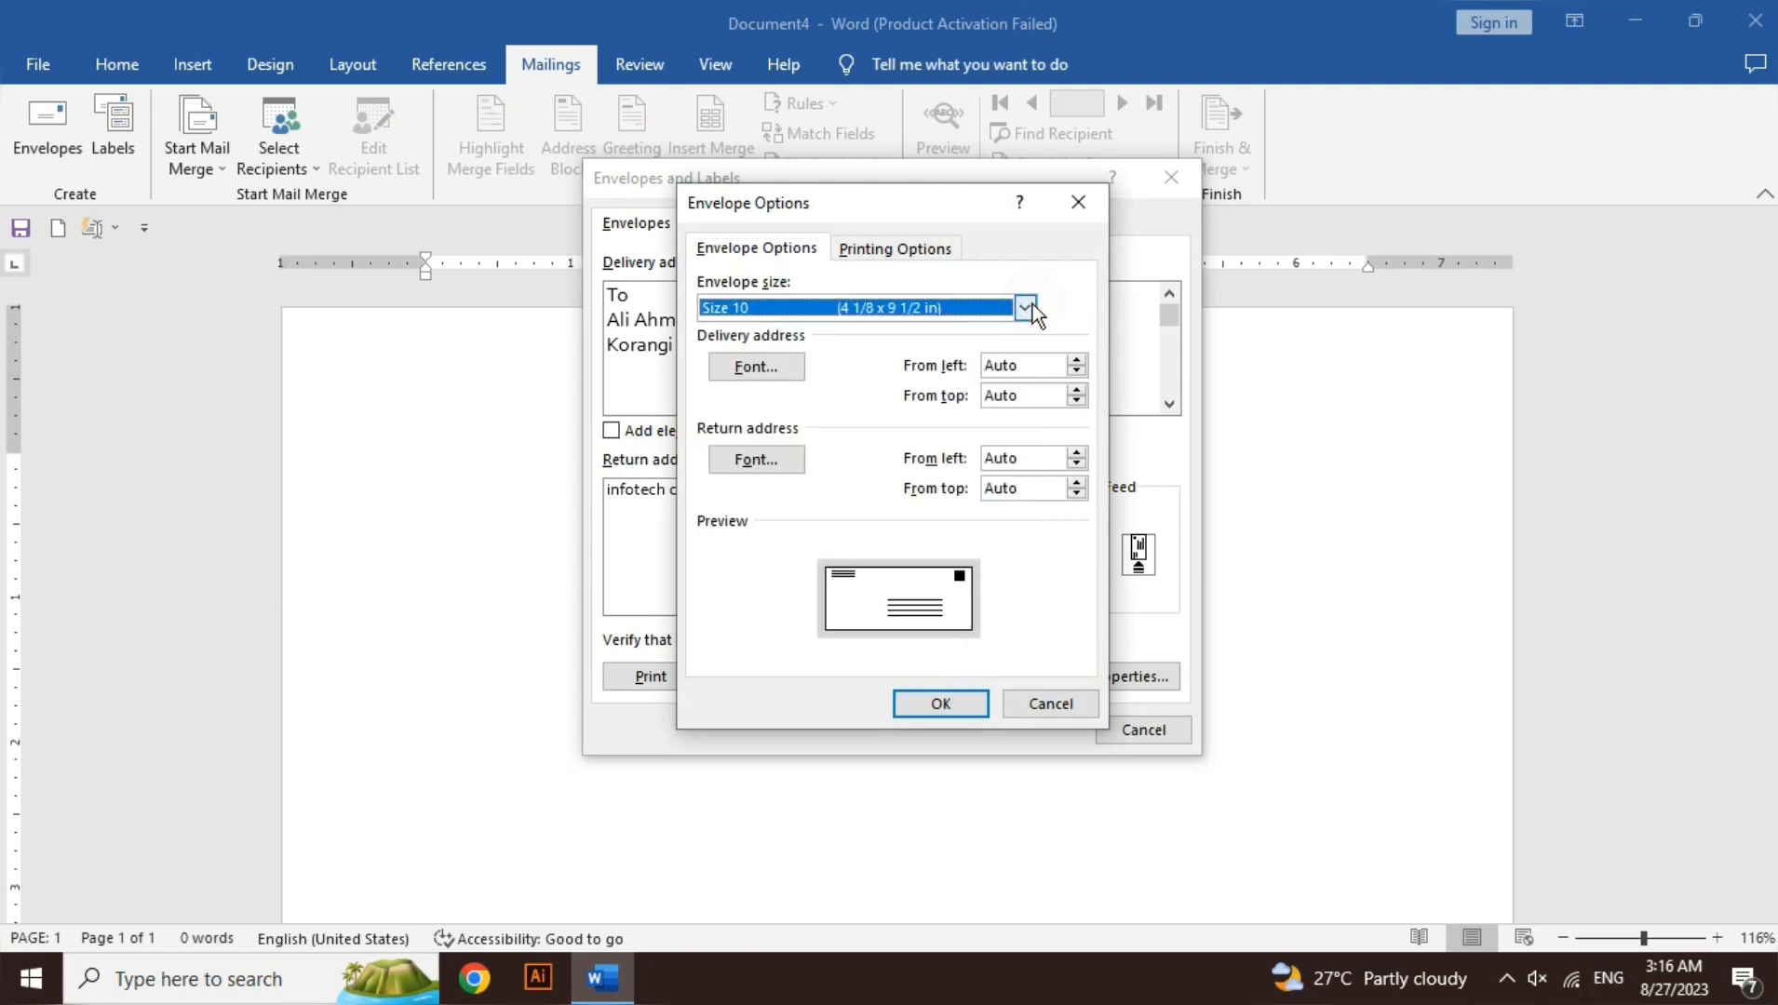
click(1028, 307)
click(1027, 307)
click(1025, 308)
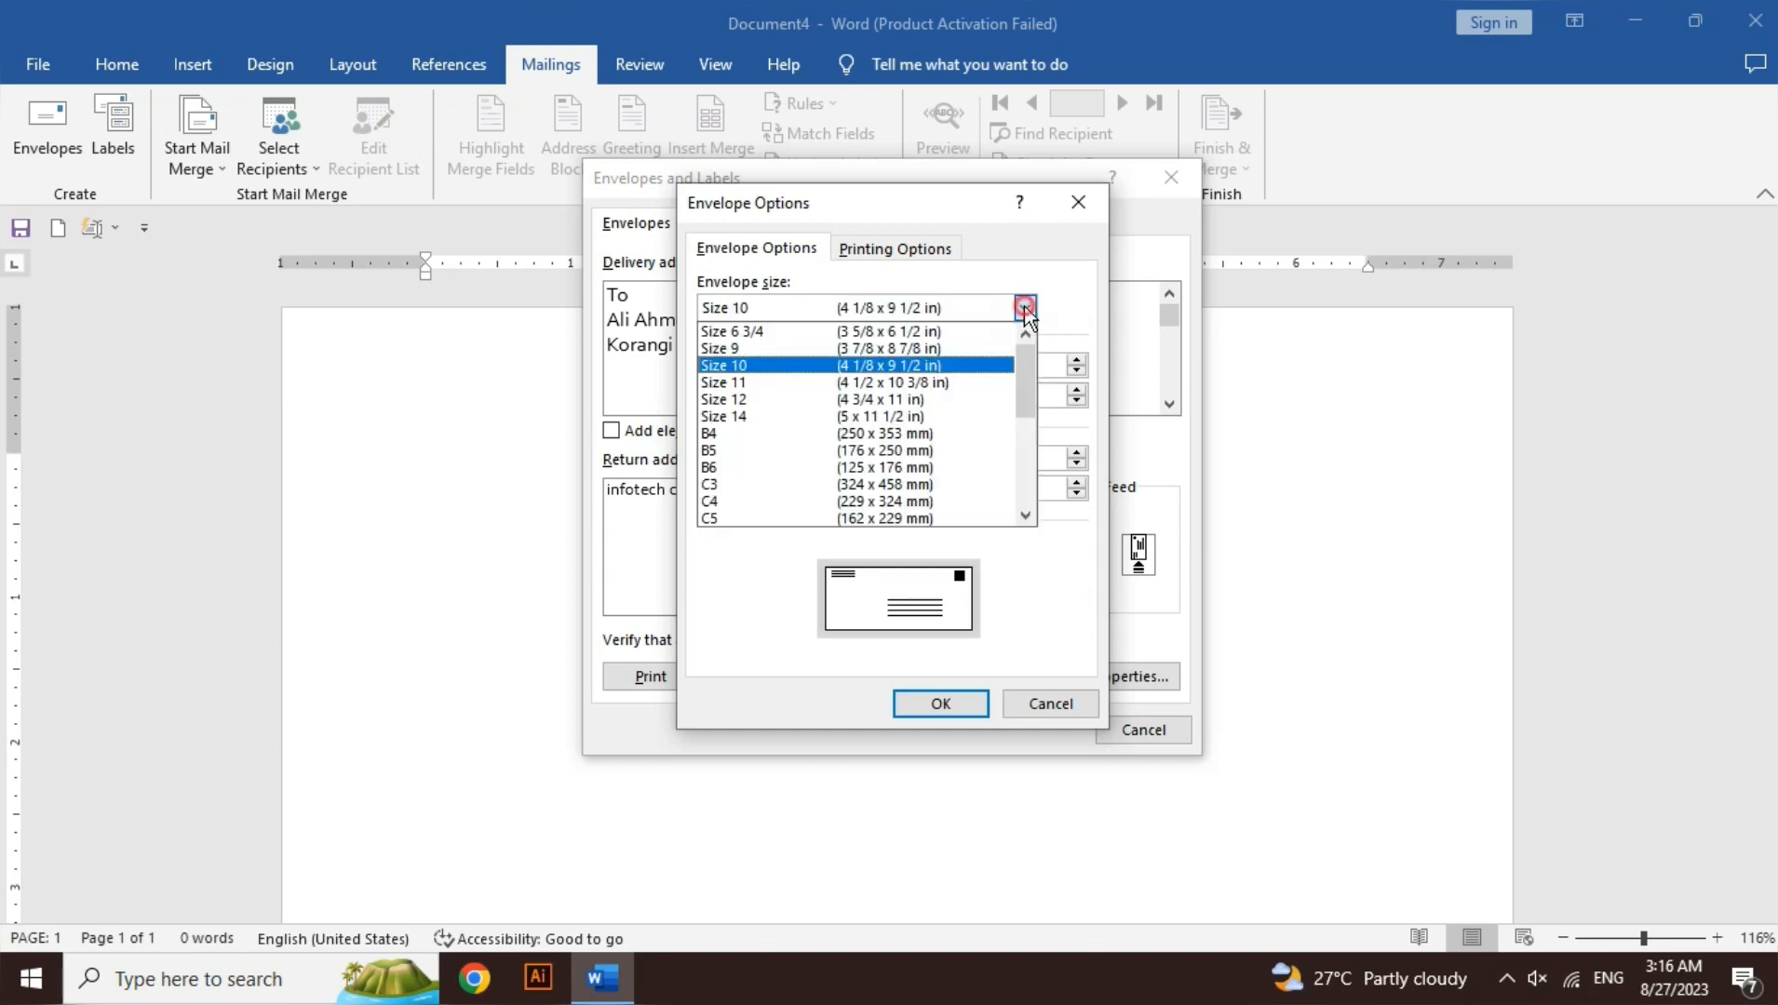
click(1024, 307)
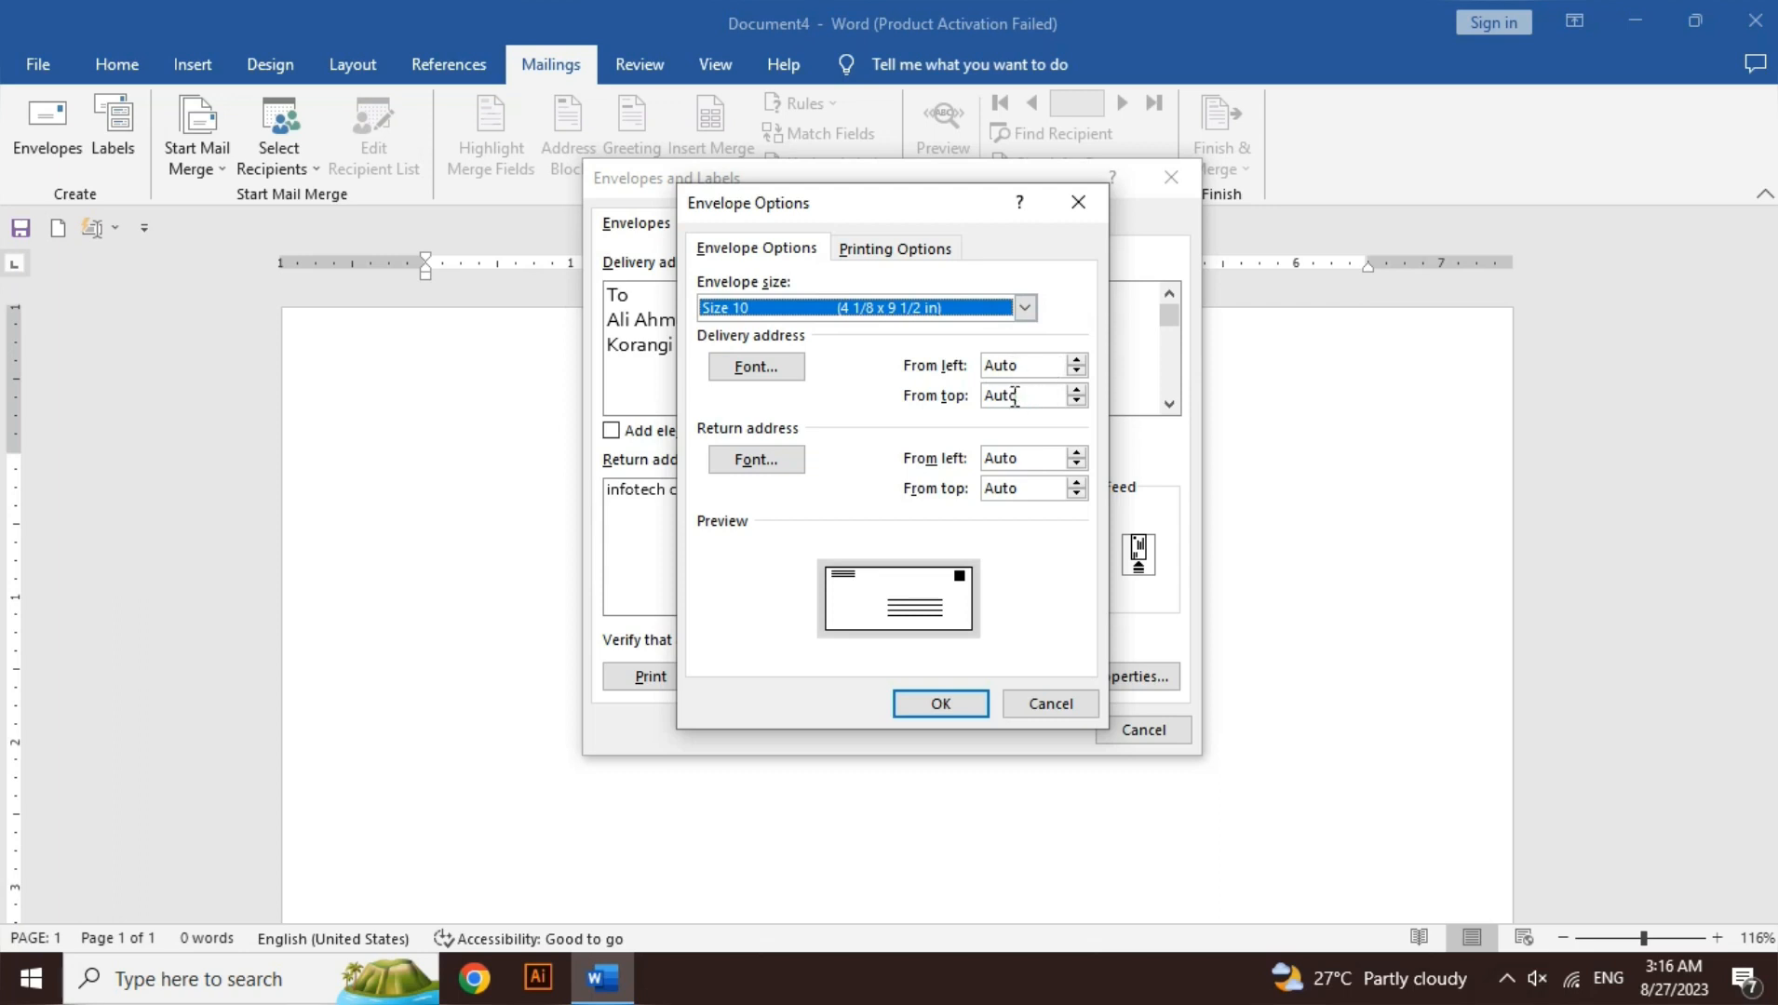
click(782, 367)
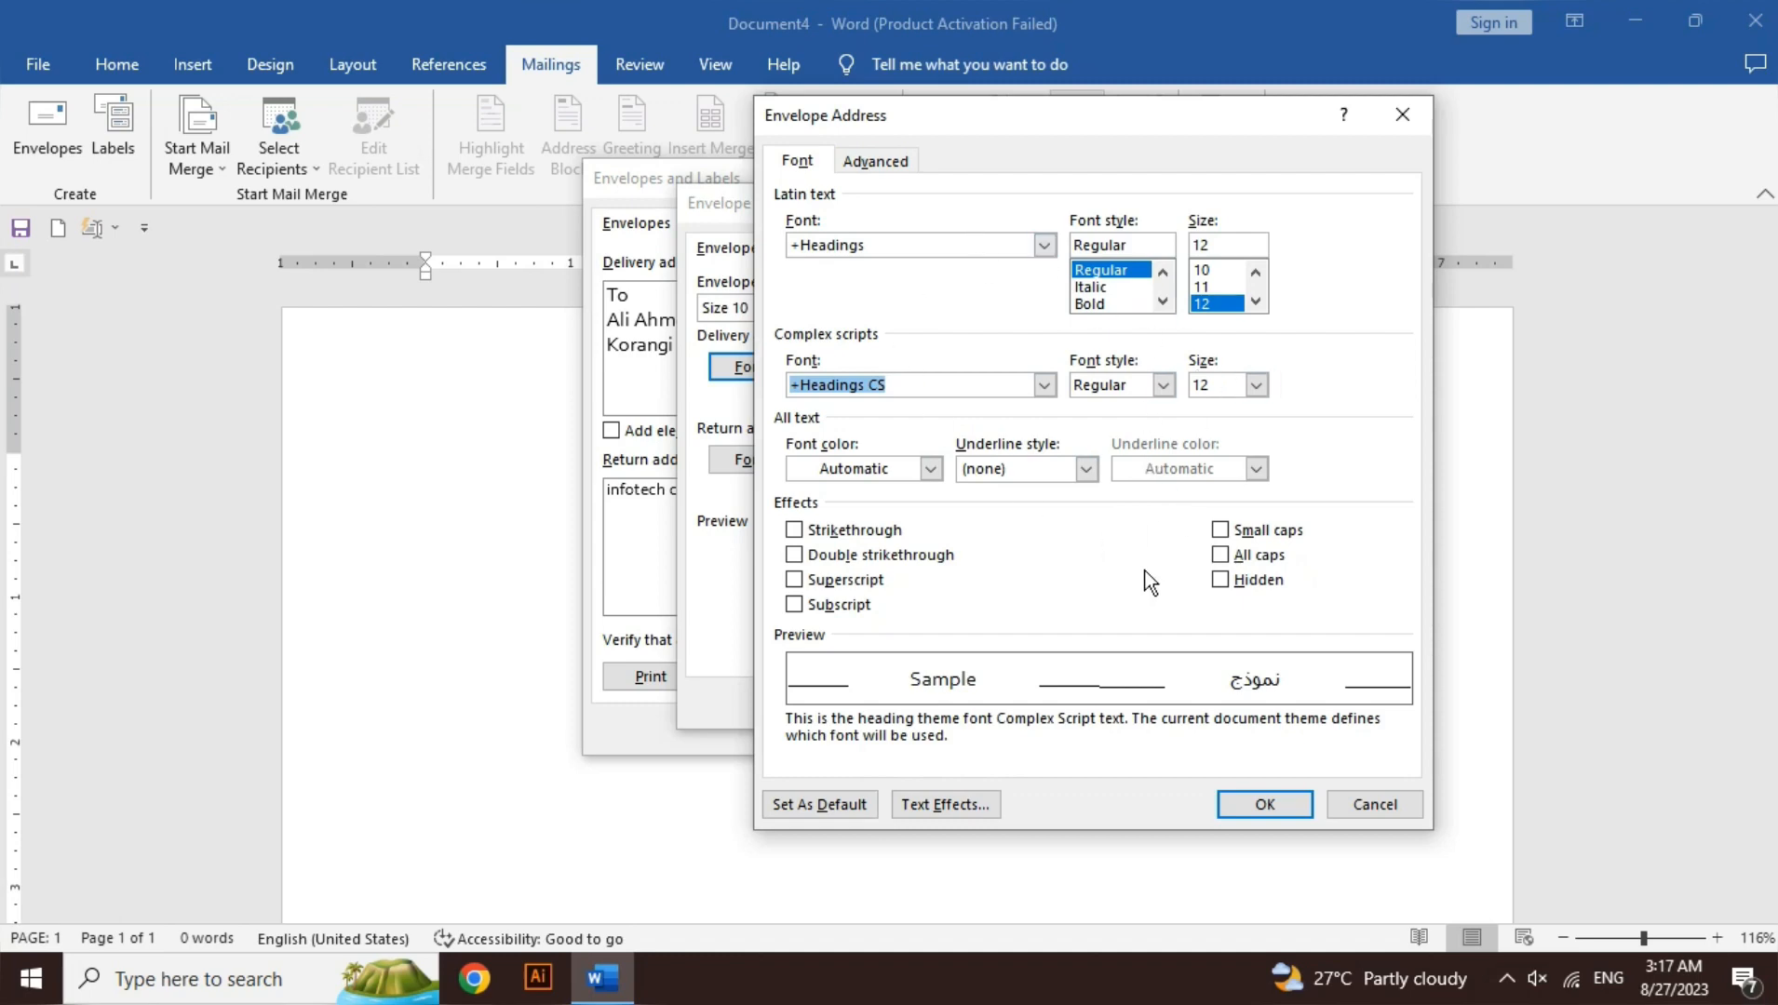
key(Return)
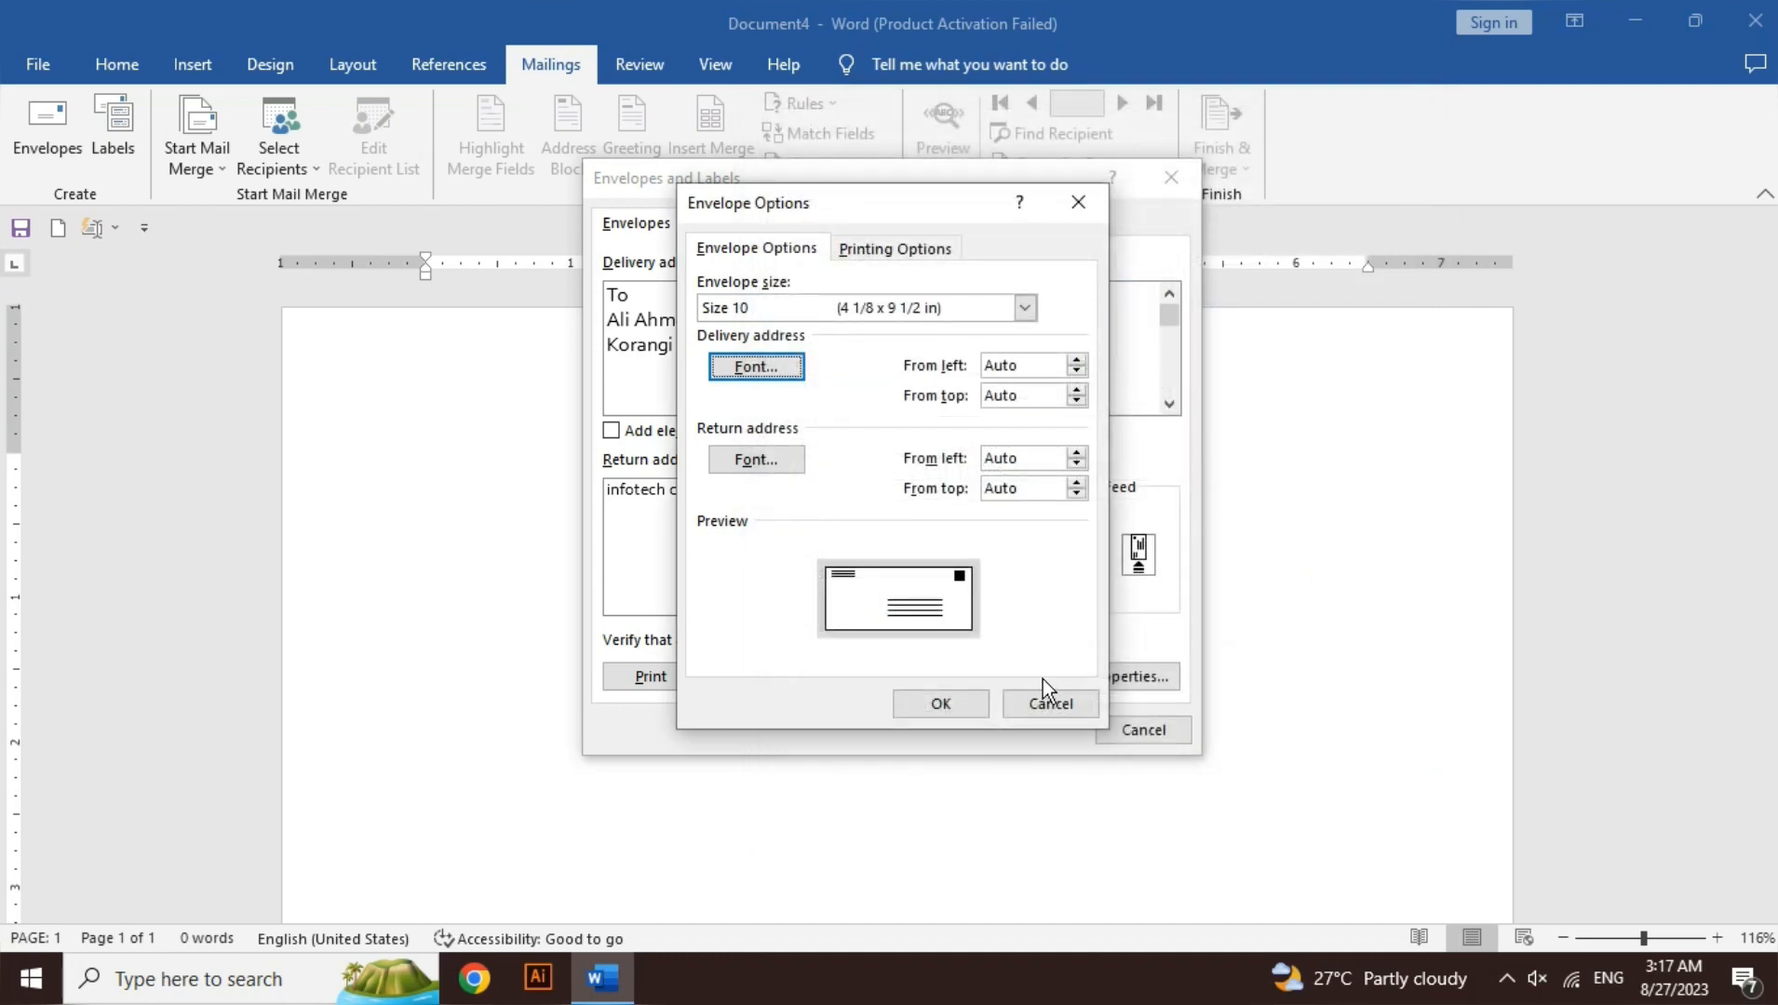
click(1047, 708)
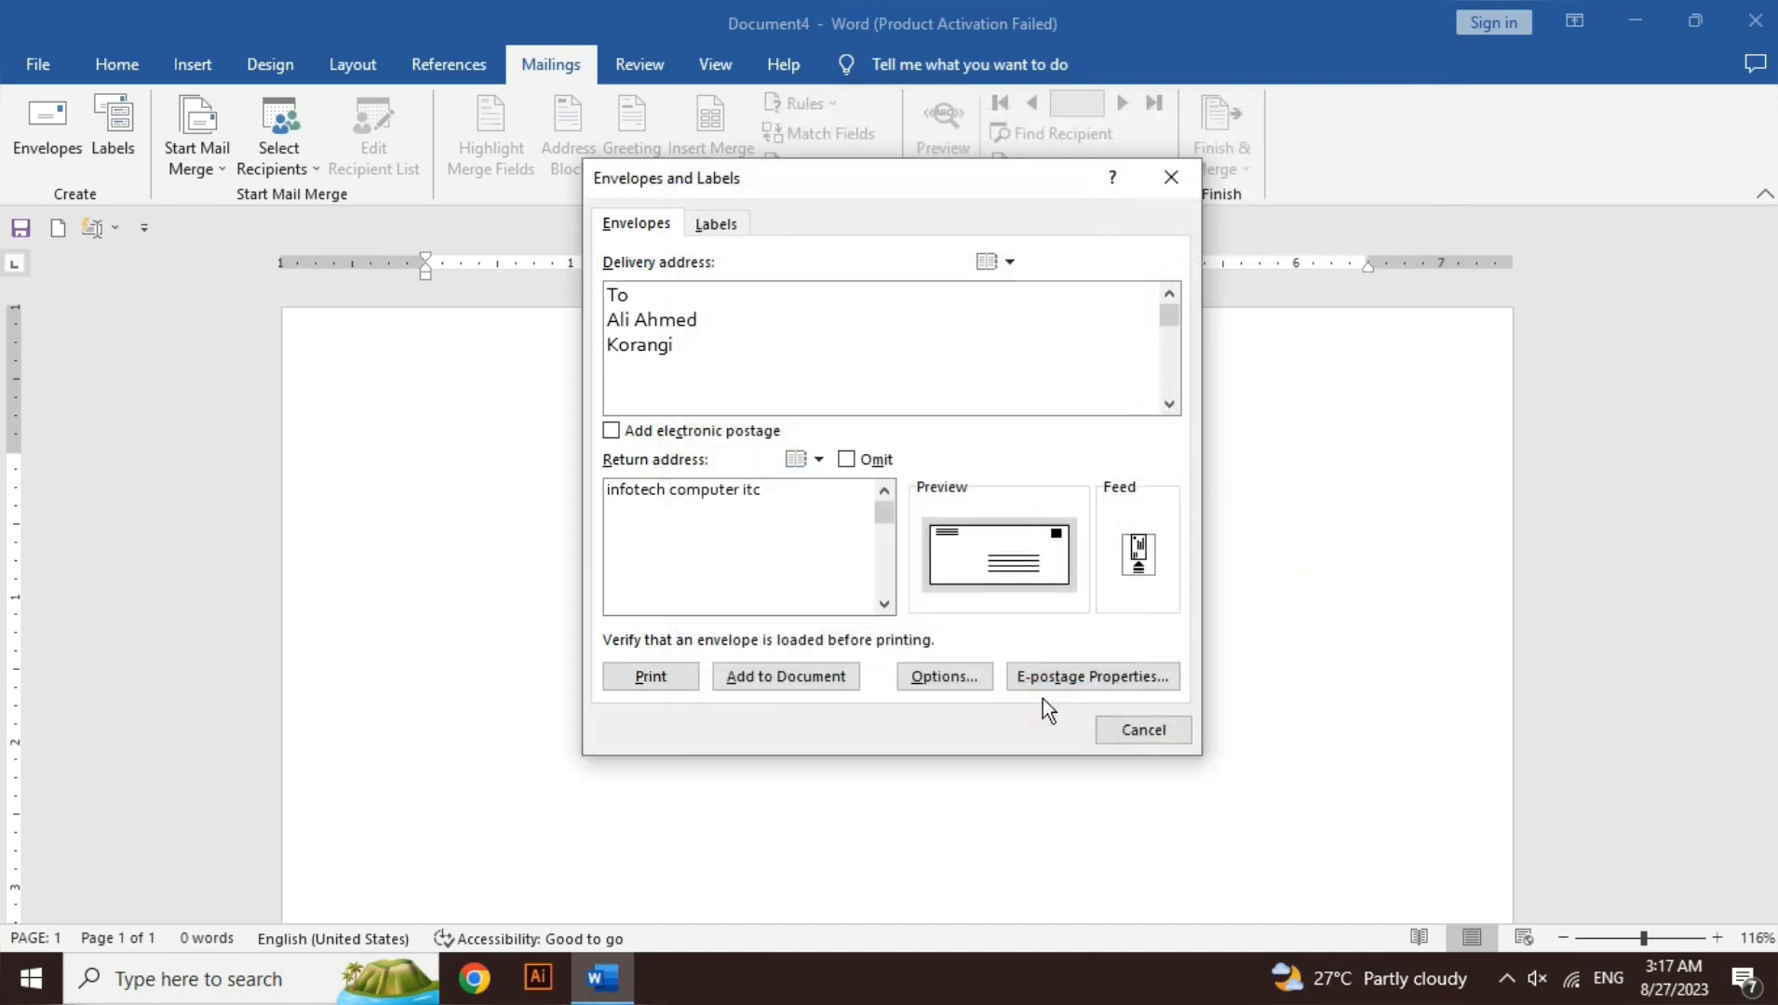
Step: Add the envelope to the document and save the new return address as the default
click(803, 686)
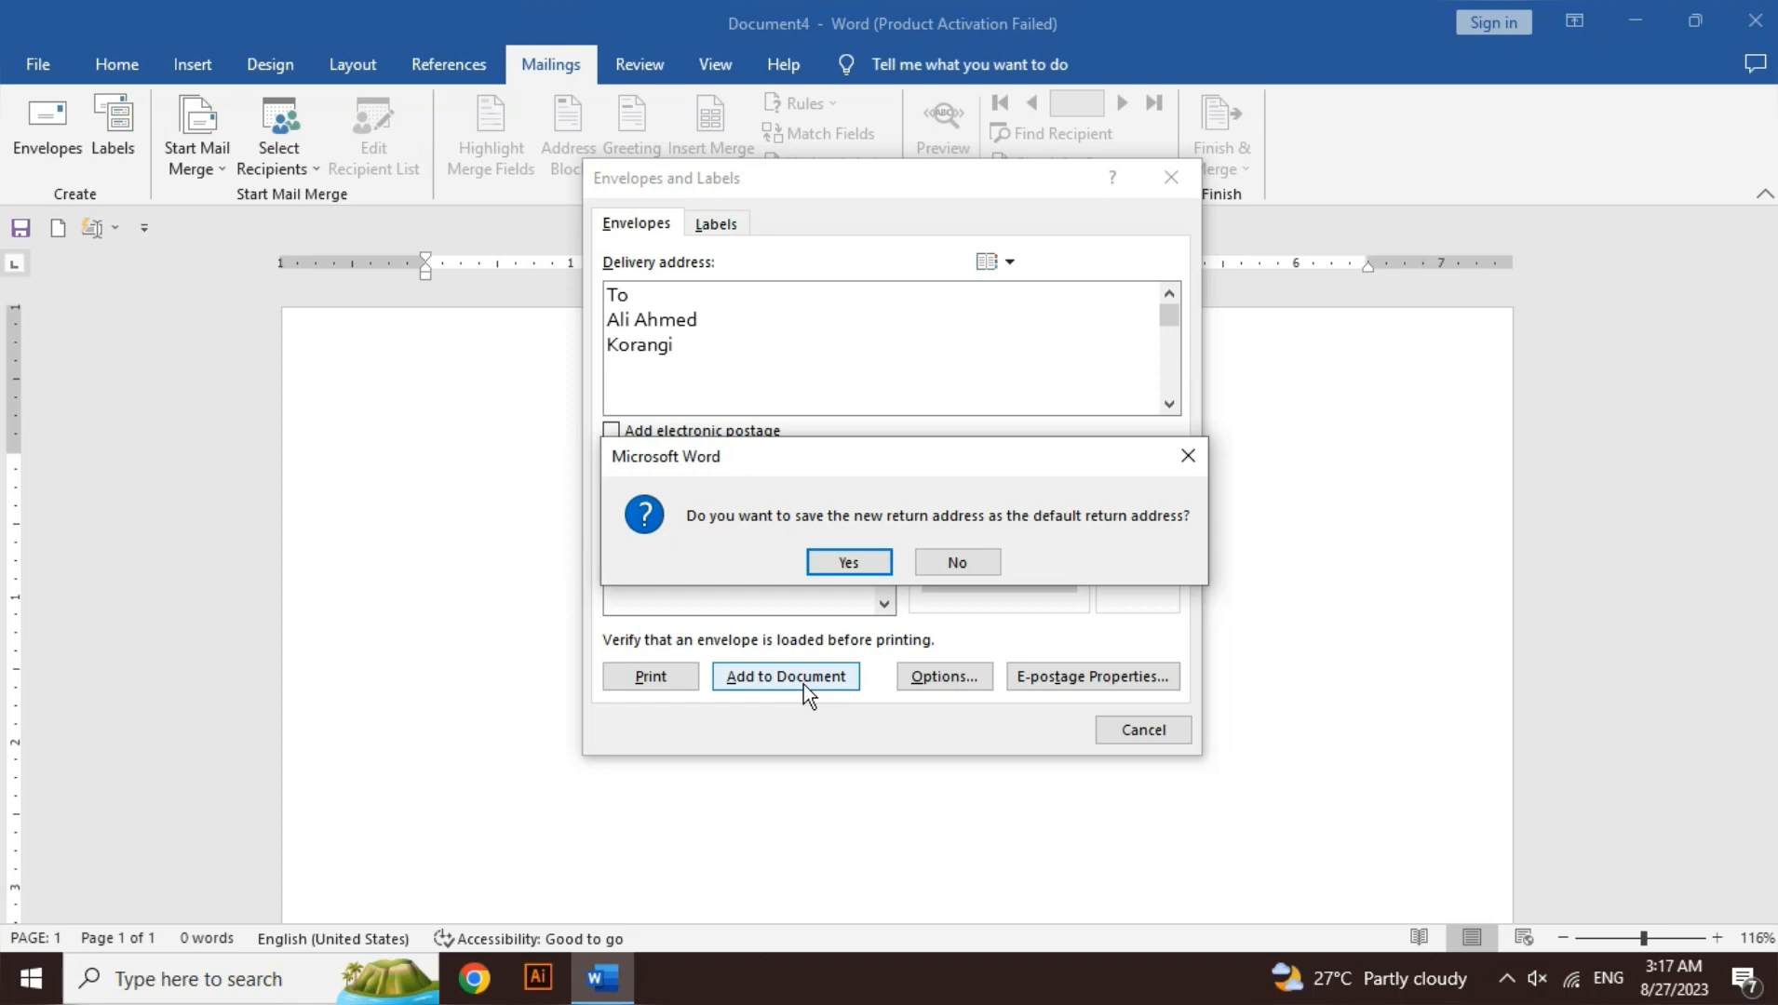
click(838, 561)
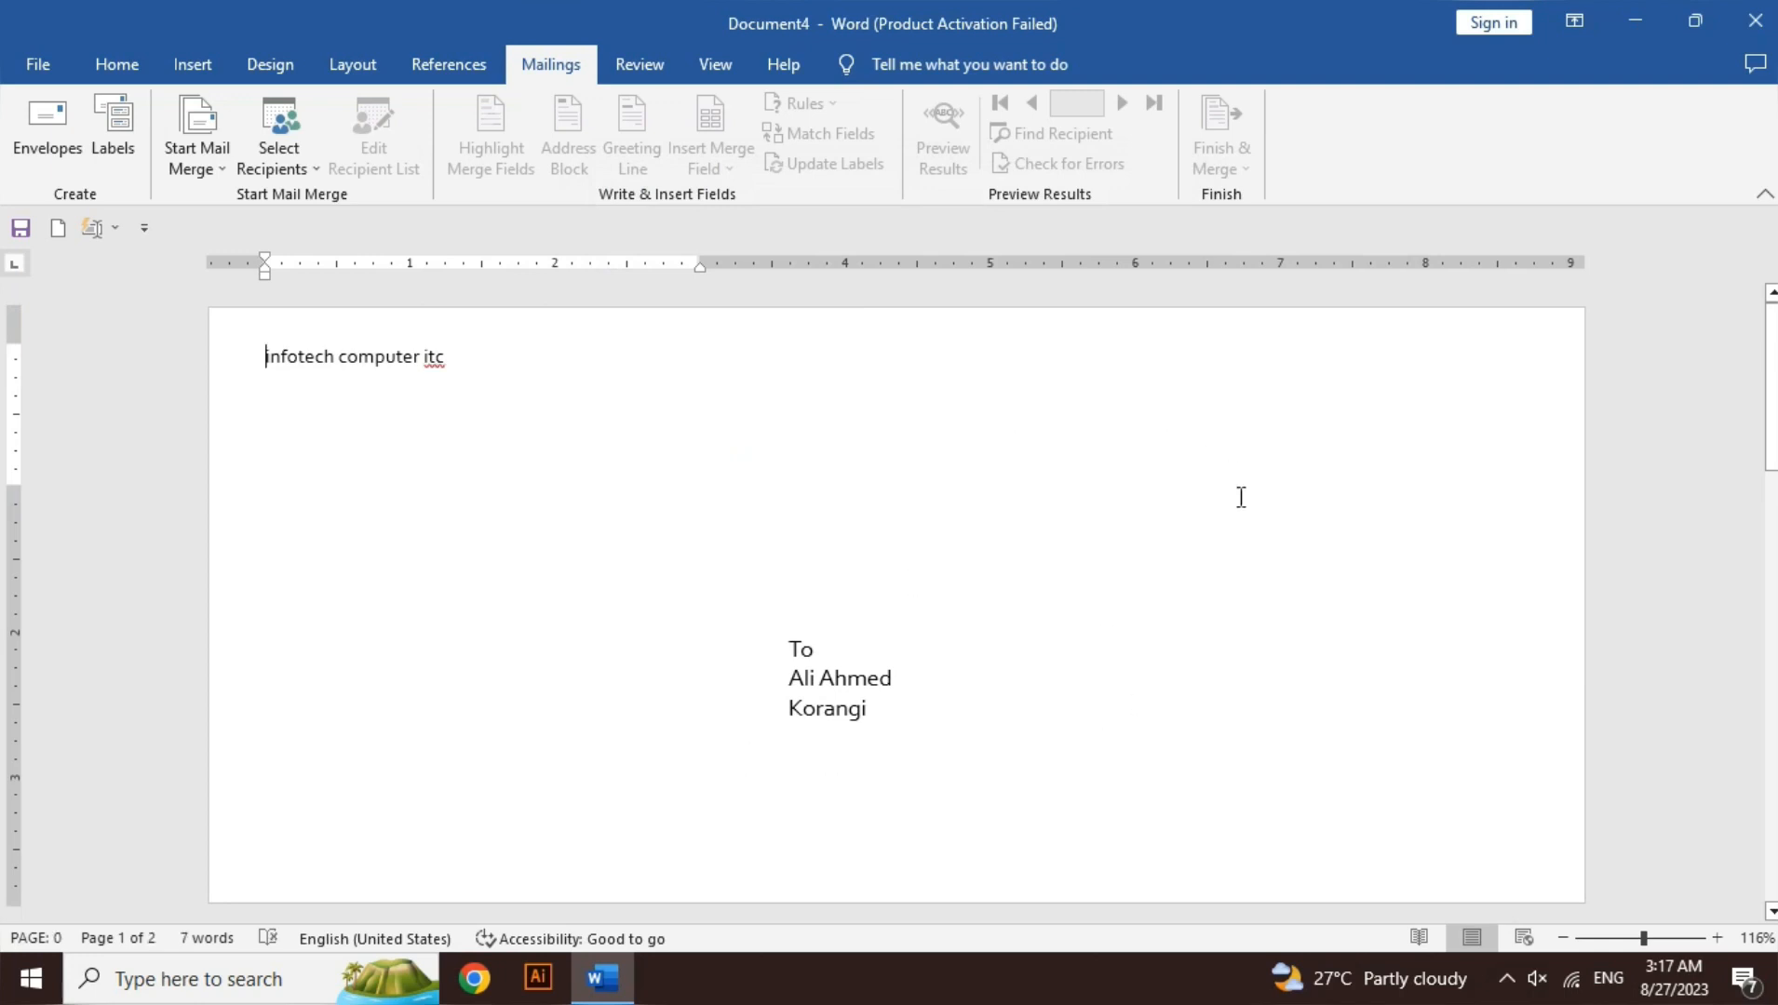
Step: Check the envelope in the print preview and return to the document
key(ctrl+p)
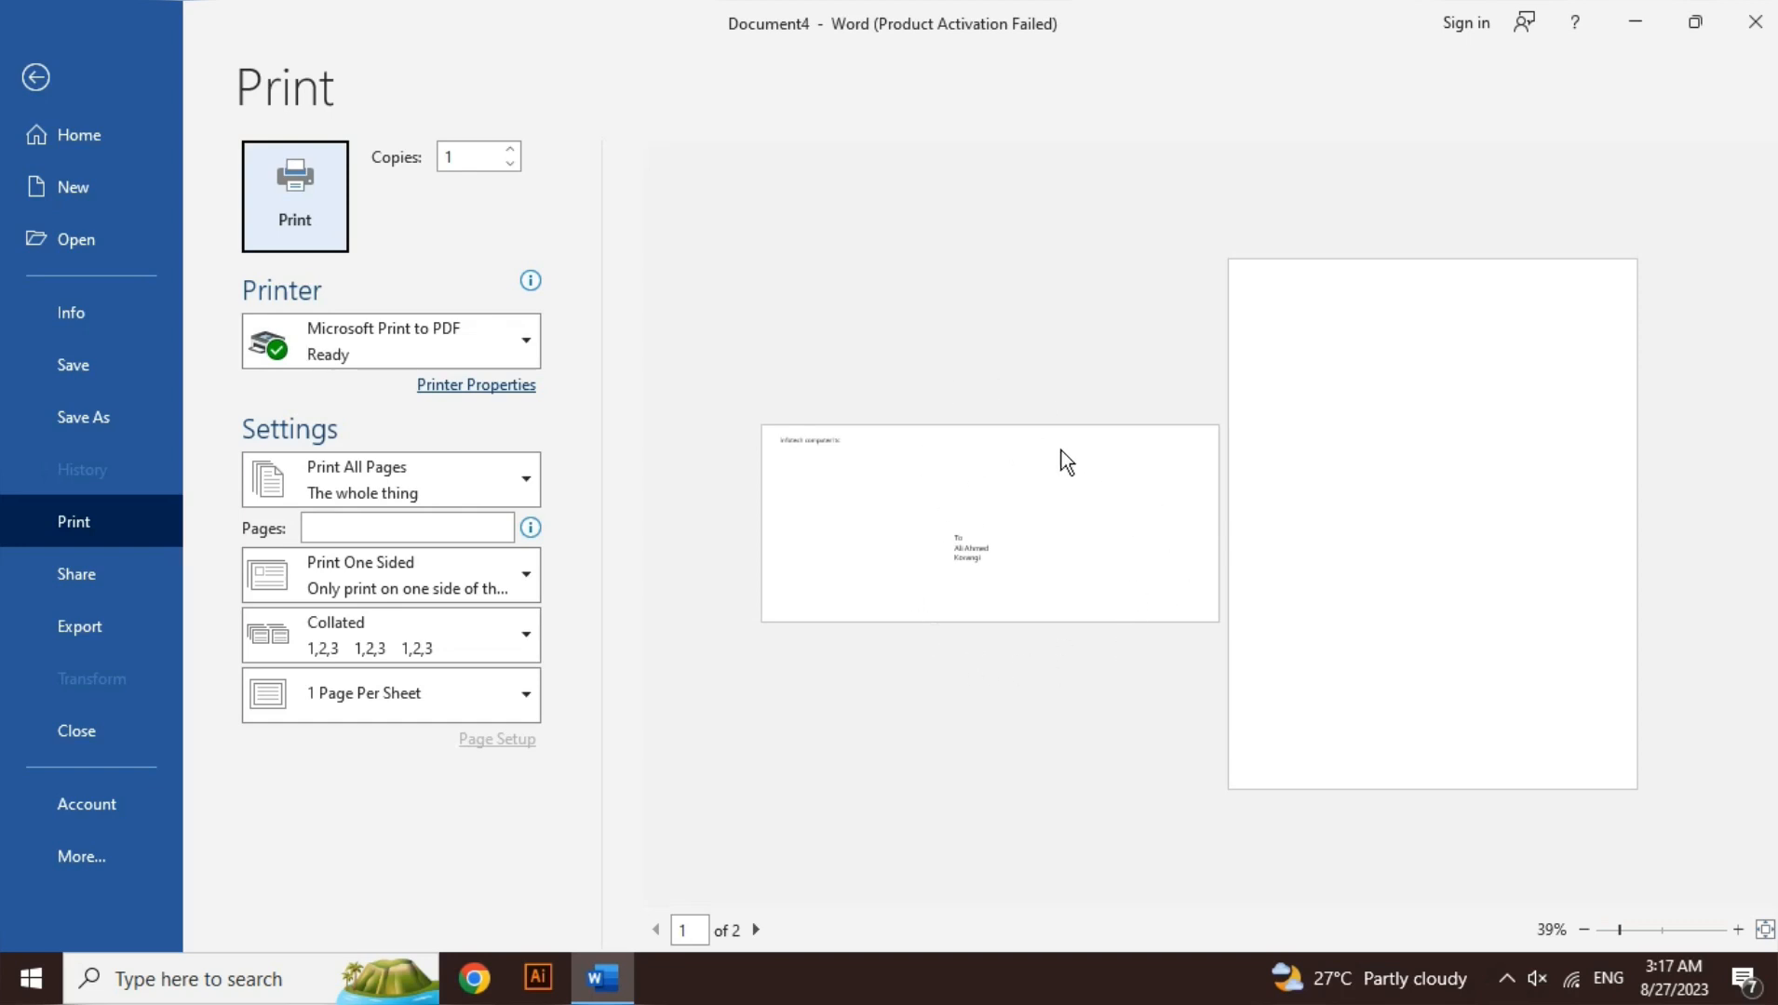
key(Escape)
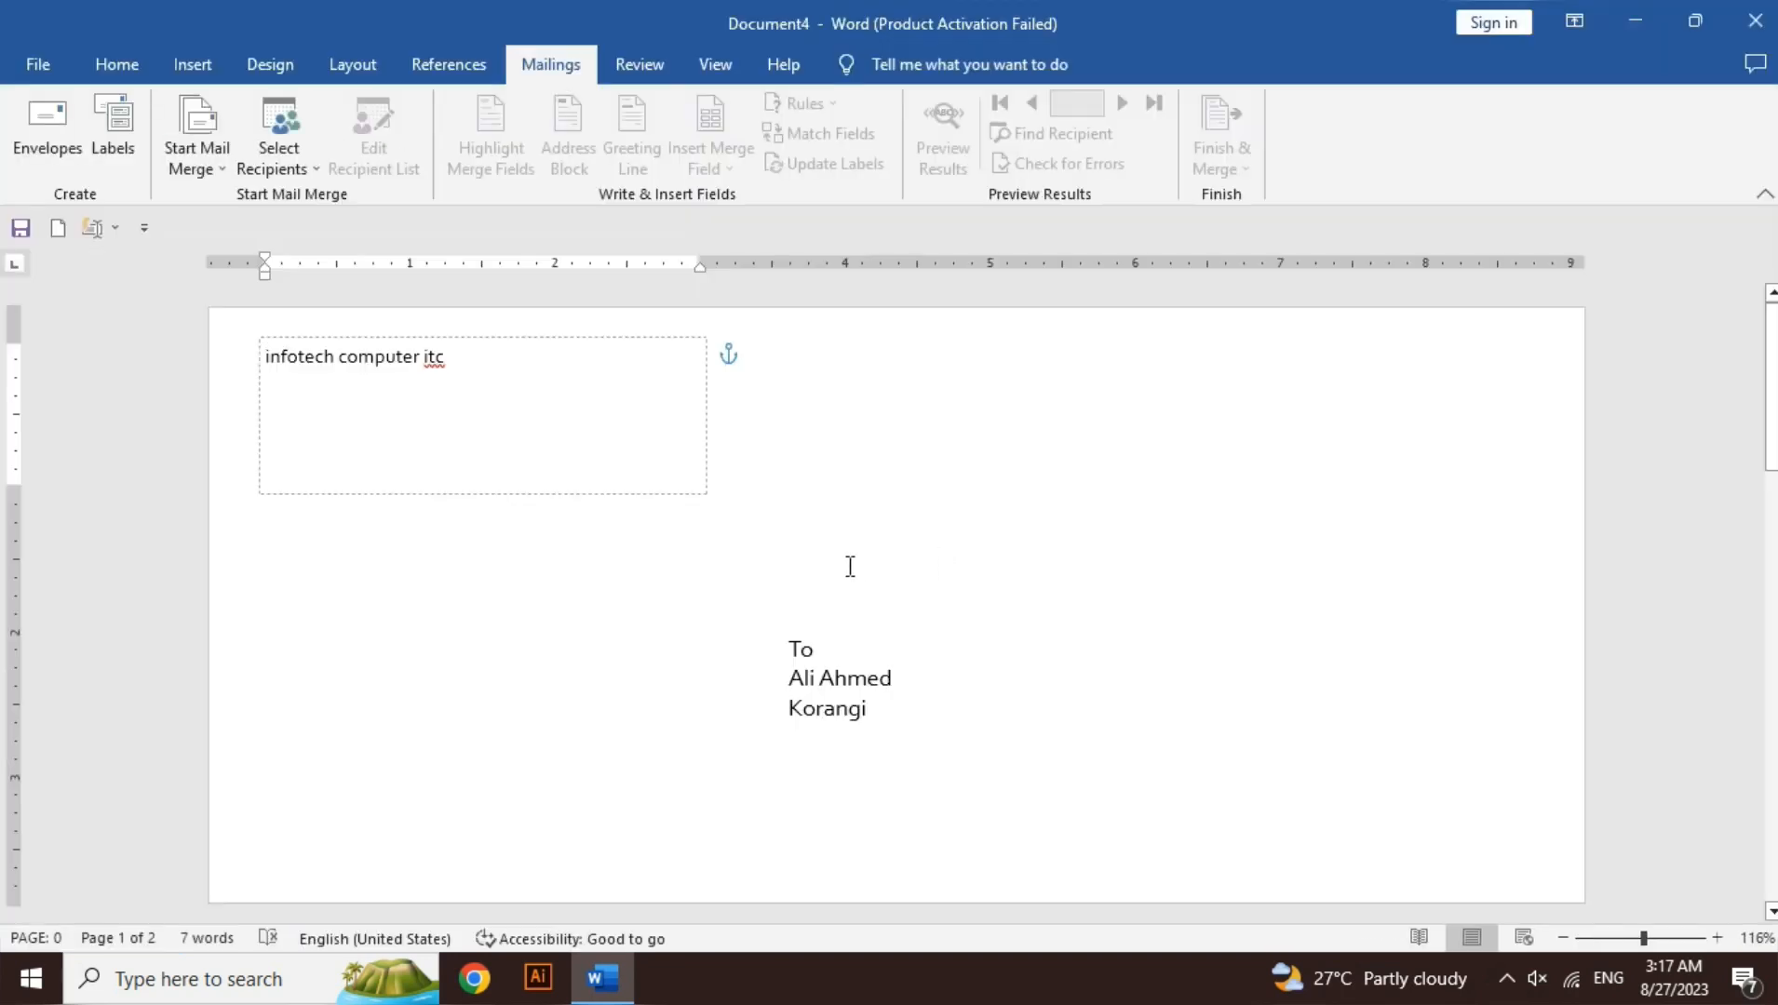
click(744, 584)
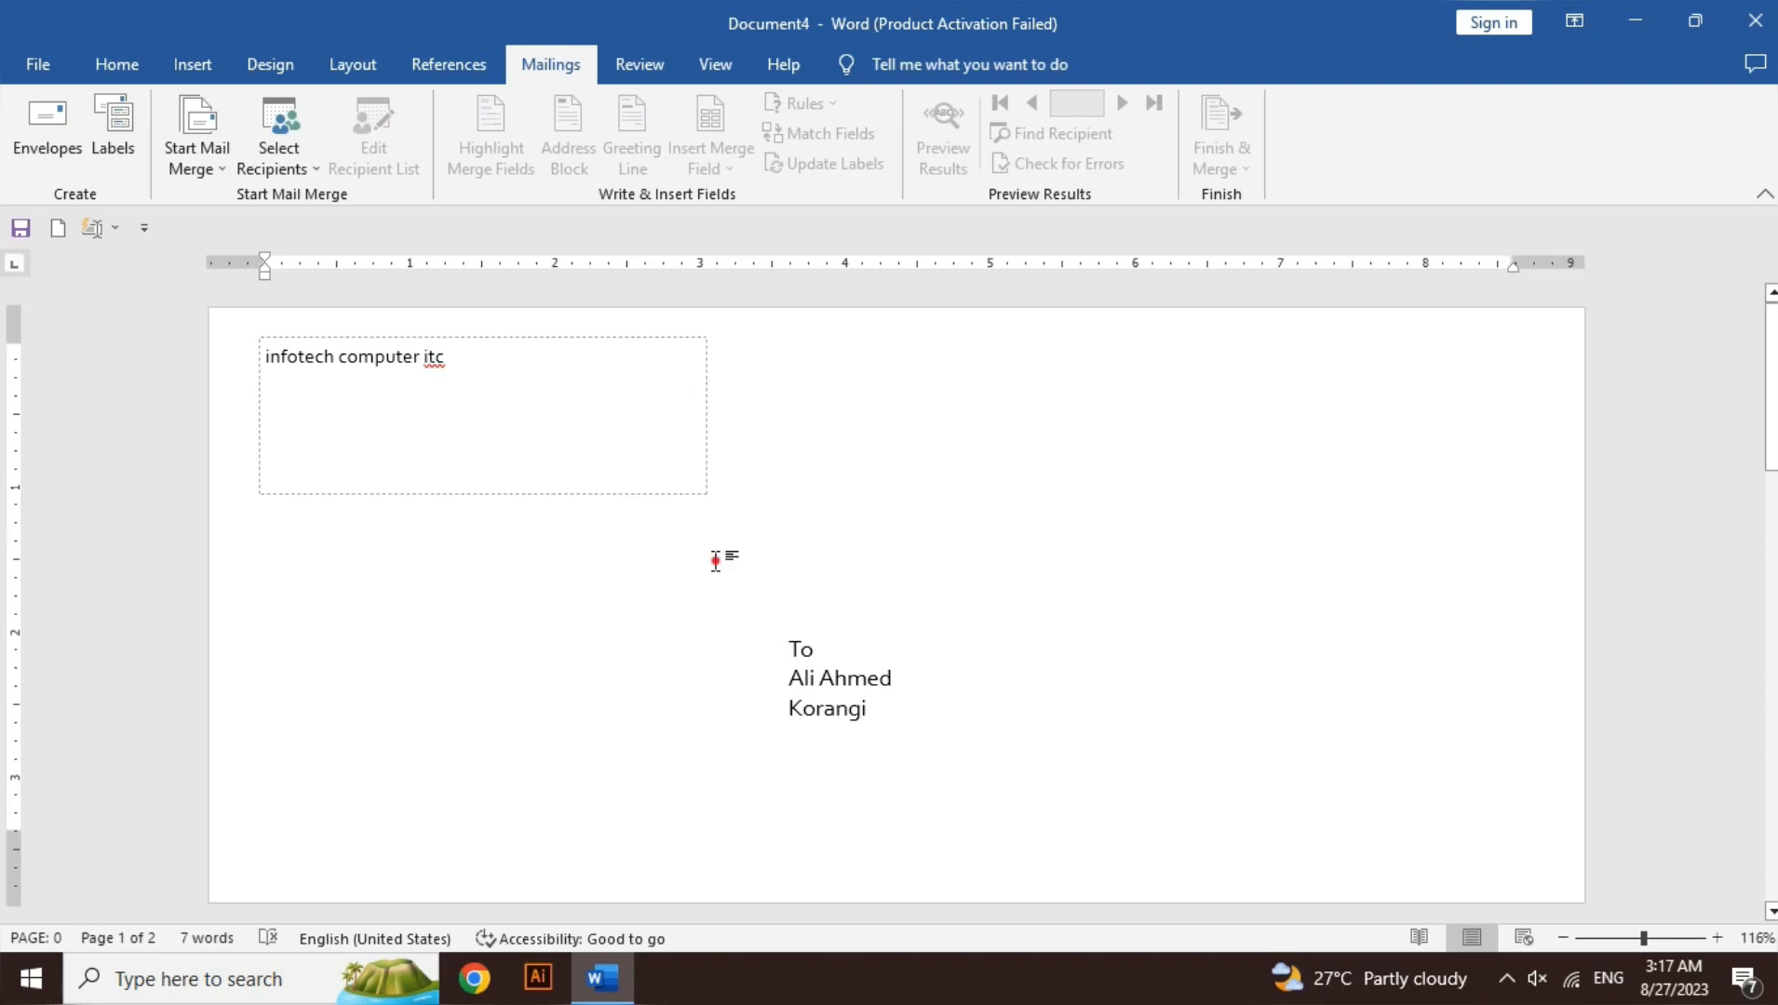
click(715, 561)
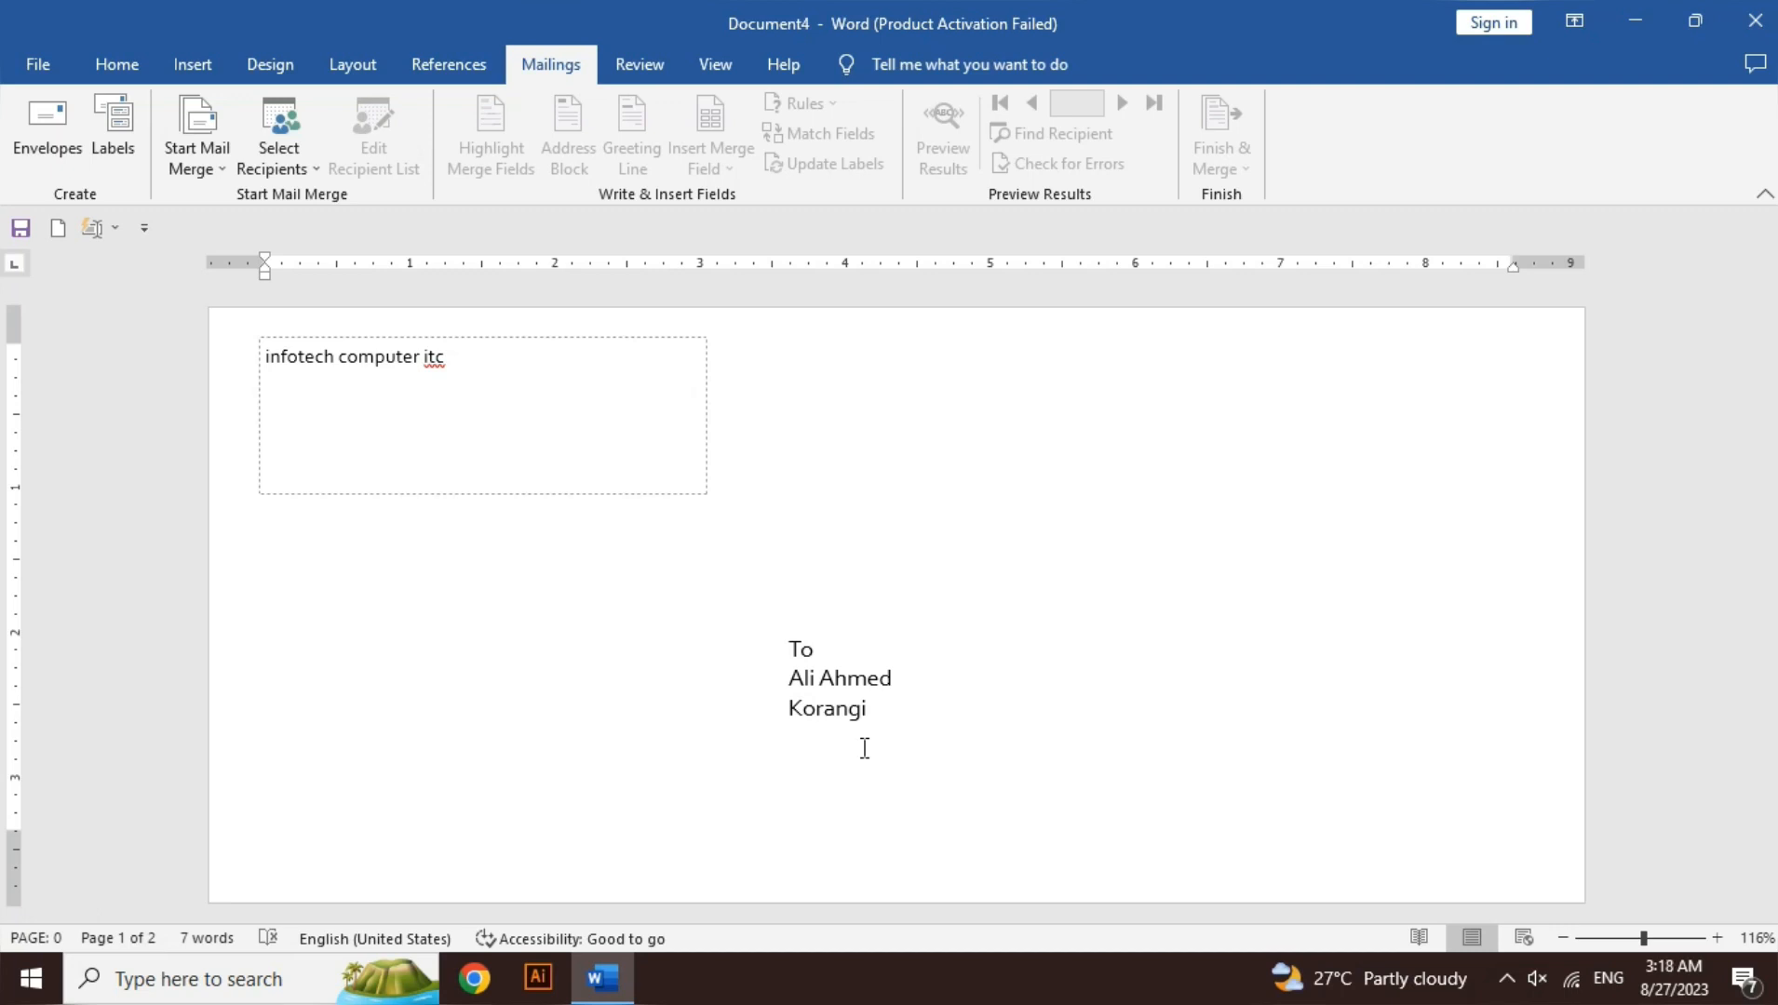
Step: Start creating labels and replace the recipient's name in the label address with another name
click(121, 154)
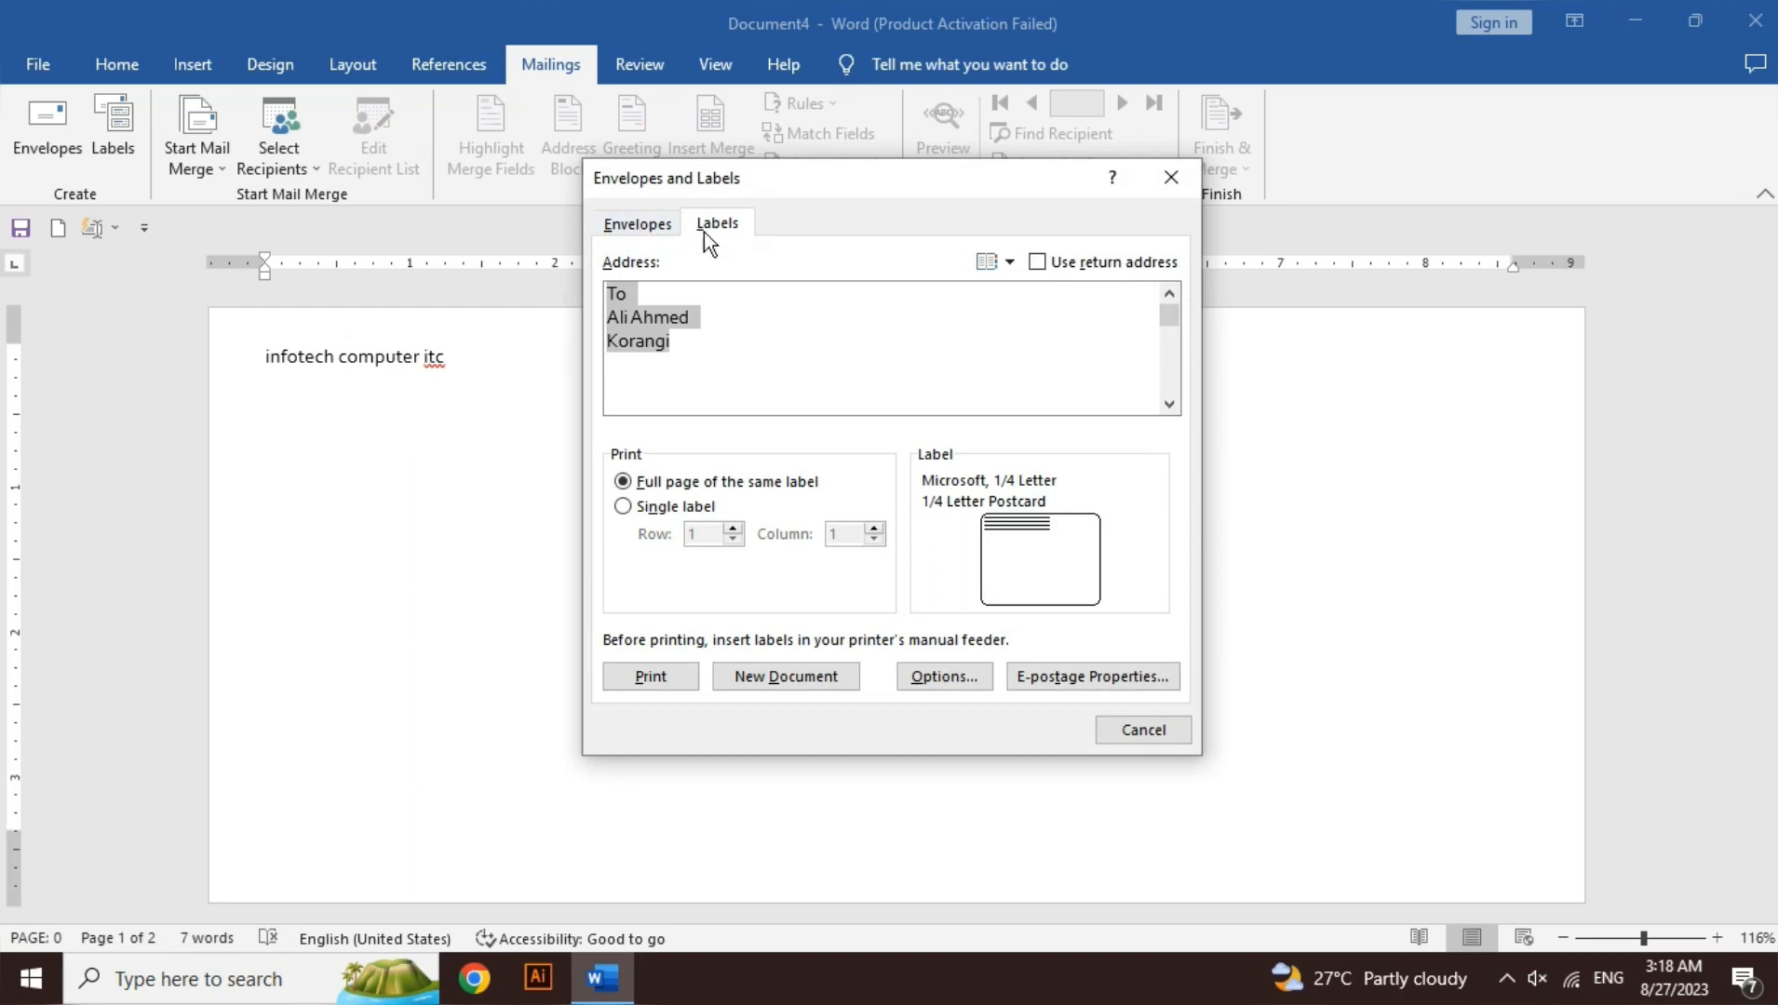
click(682, 362)
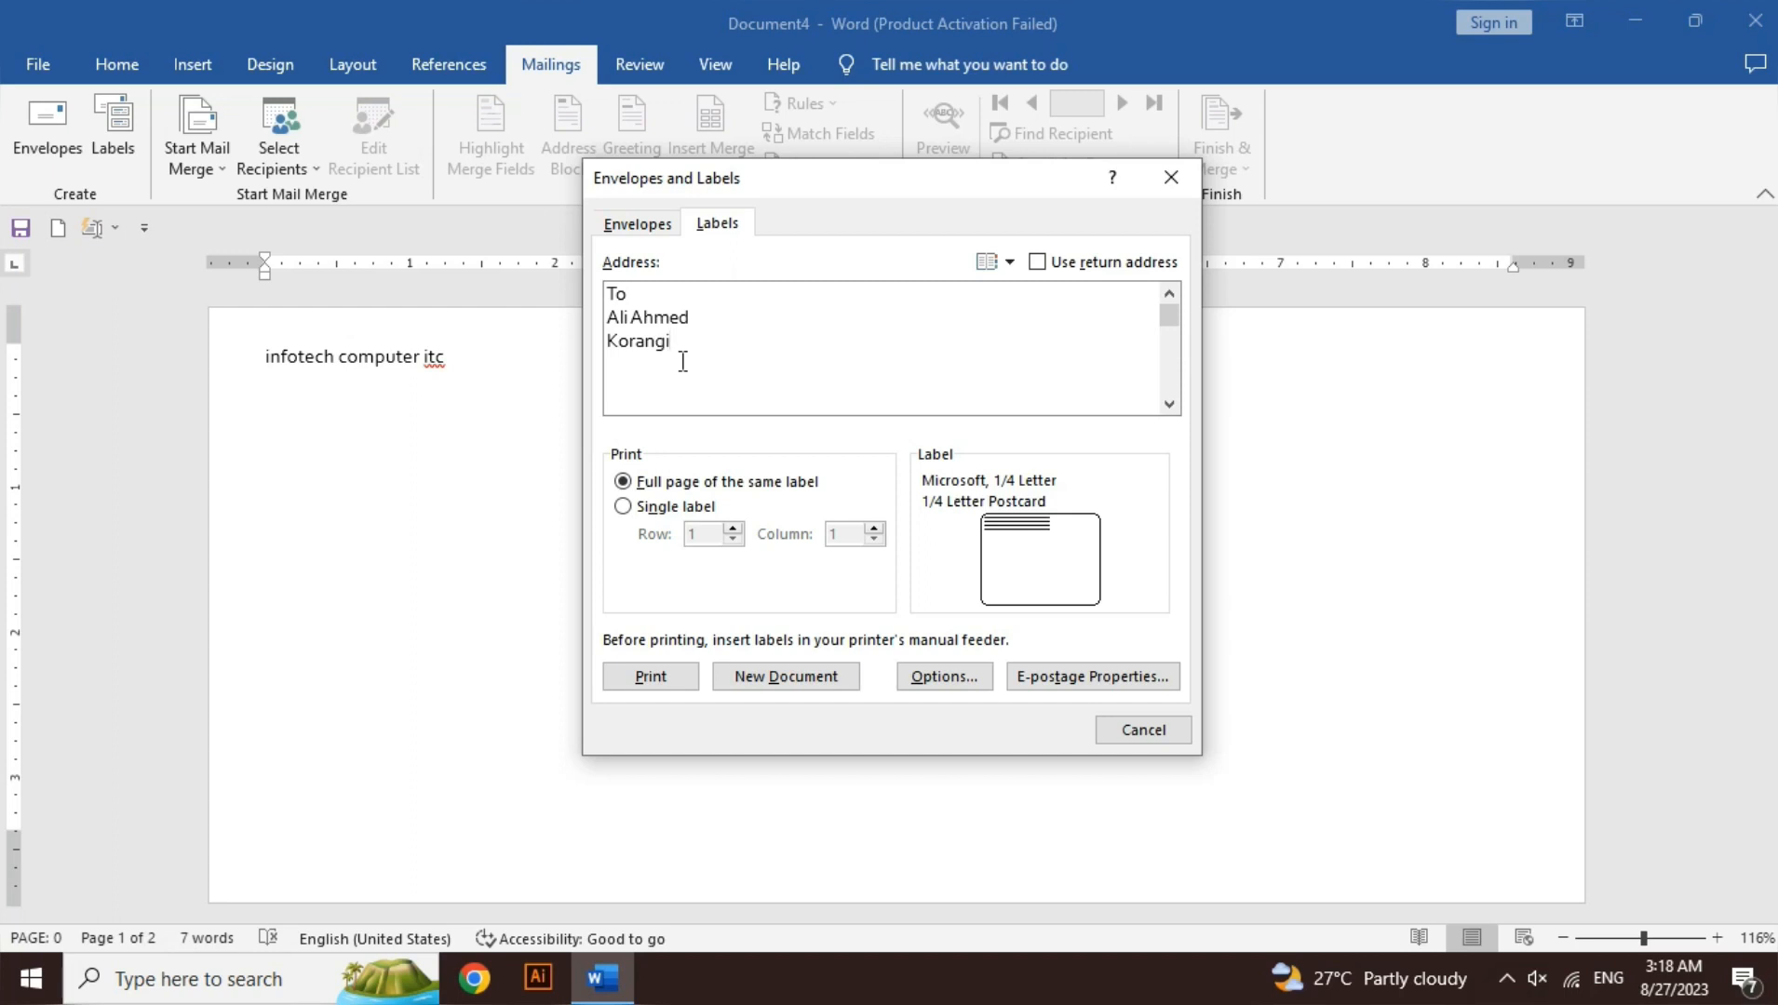
double_click(649, 318)
key(BackSpace)
key(BackSpace)
key(BackSpace)
key(BackSpace)
key(BackSpace)
text(hammad)
Step: Replace the locality line of the label address with a new locality below the recipient's name
click(670, 342)
key(BackSpace)
key(BackSpace)
key(BackSpace)
key(BackSpace)
key(BackSpace)
key(BackSpace)
key(BackSpace)
key(BackSpace)
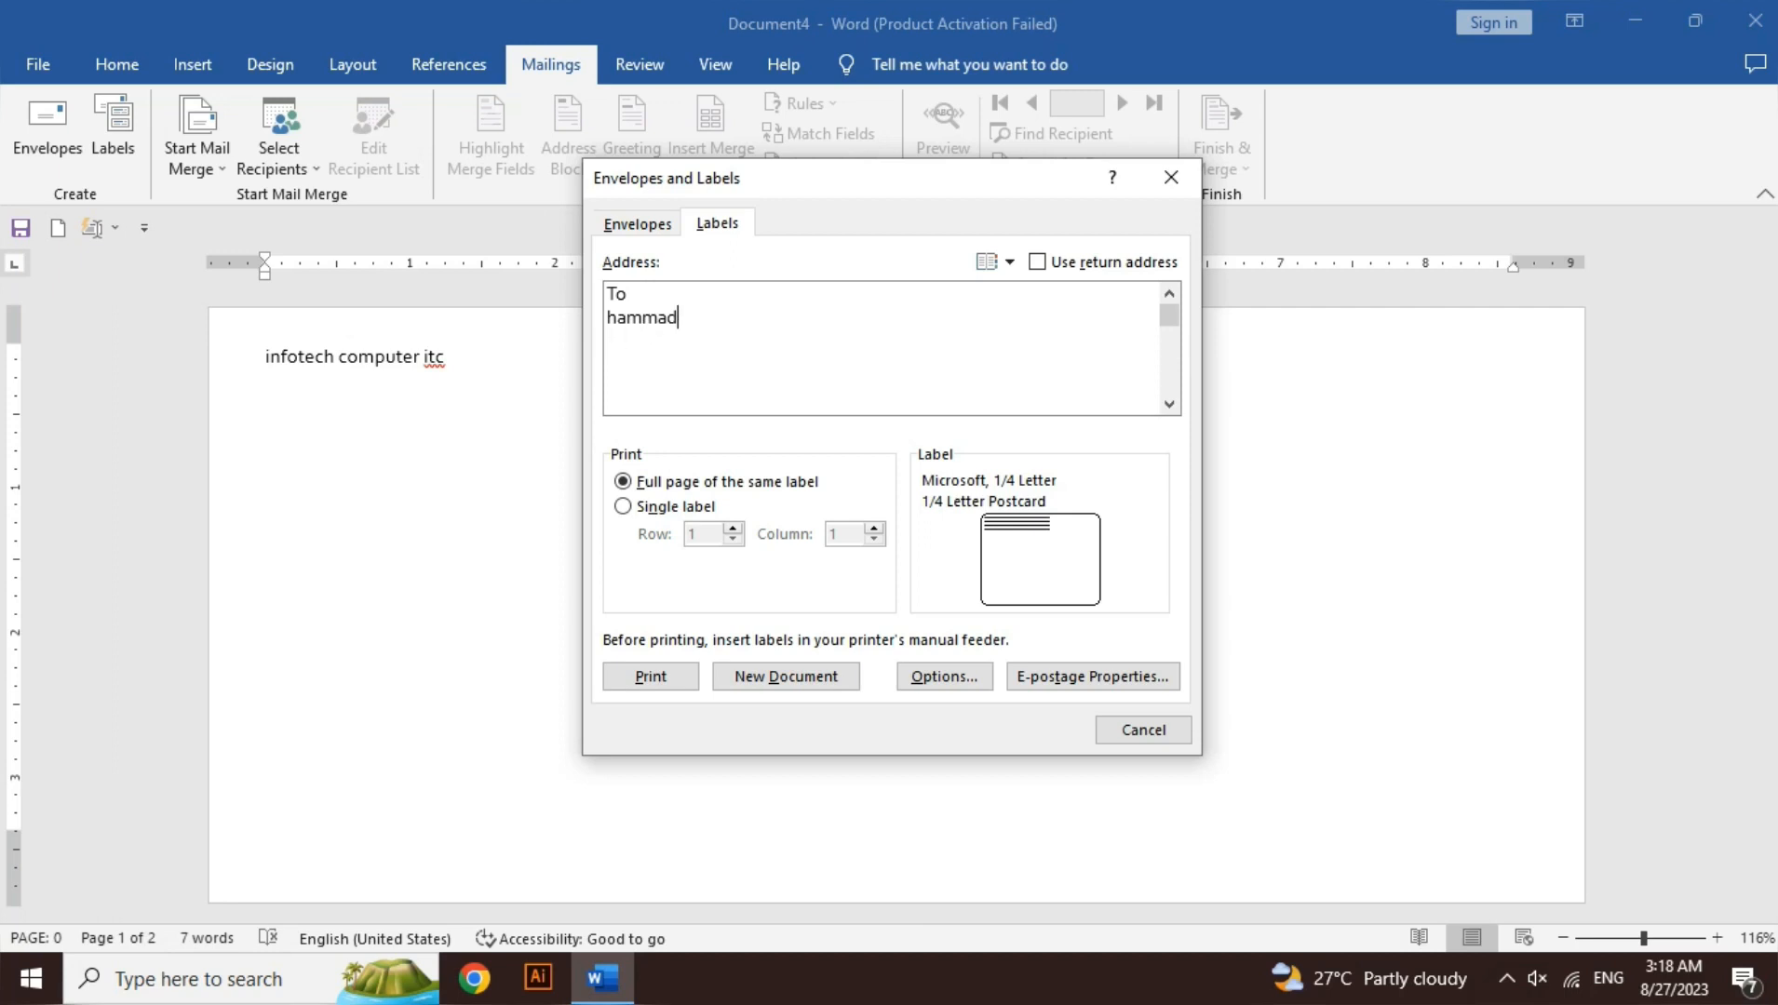
key(Return)
text(gulshan)
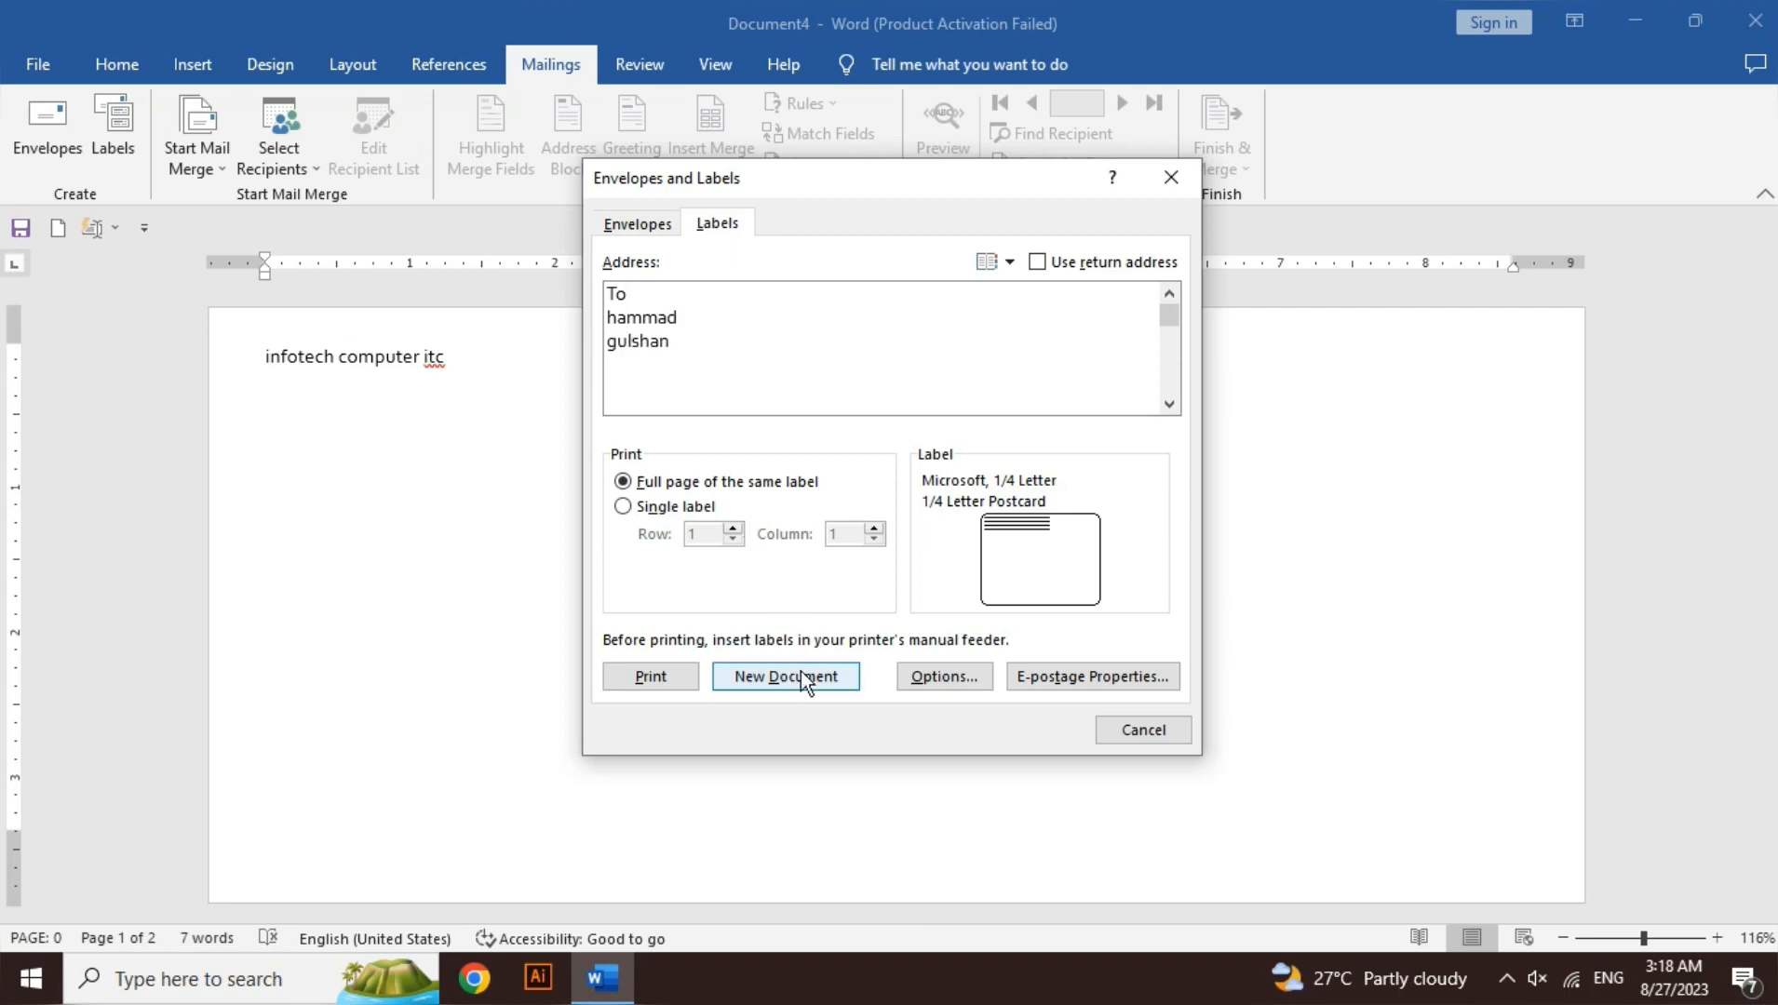
Step: Set the label to Microsoft's first 30 Per Page product and generate a full page of the label in a new document
click(925, 678)
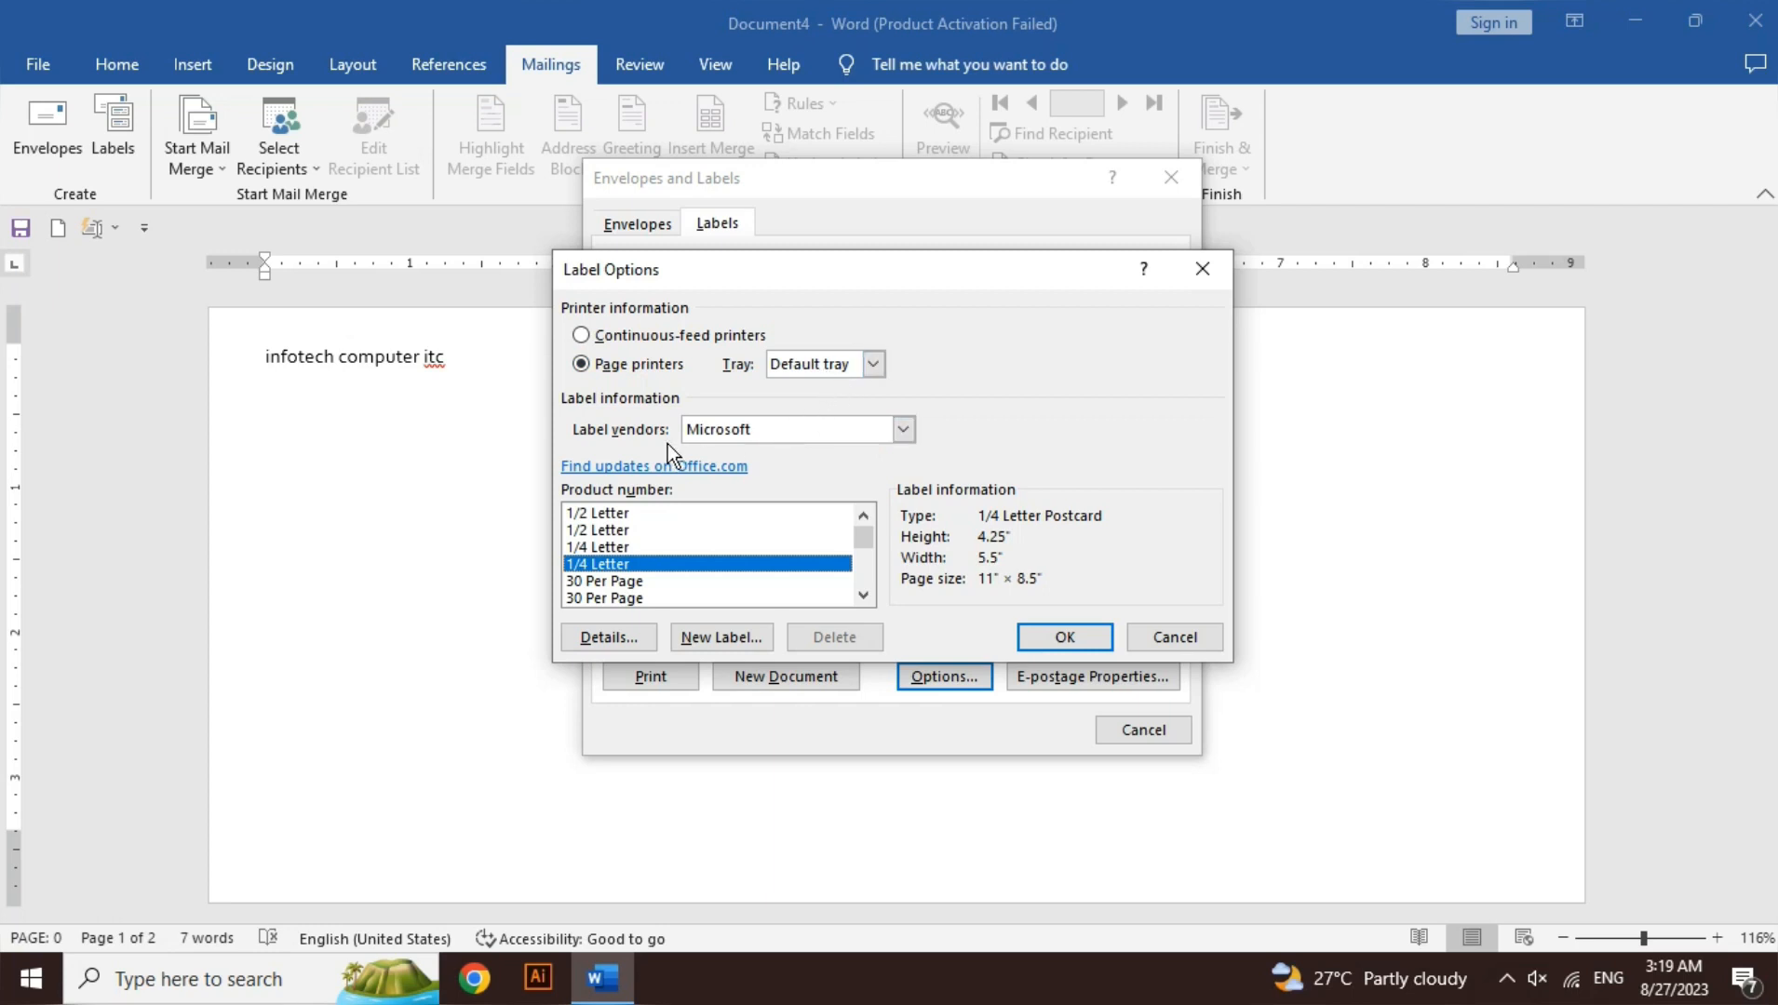
click(911, 428)
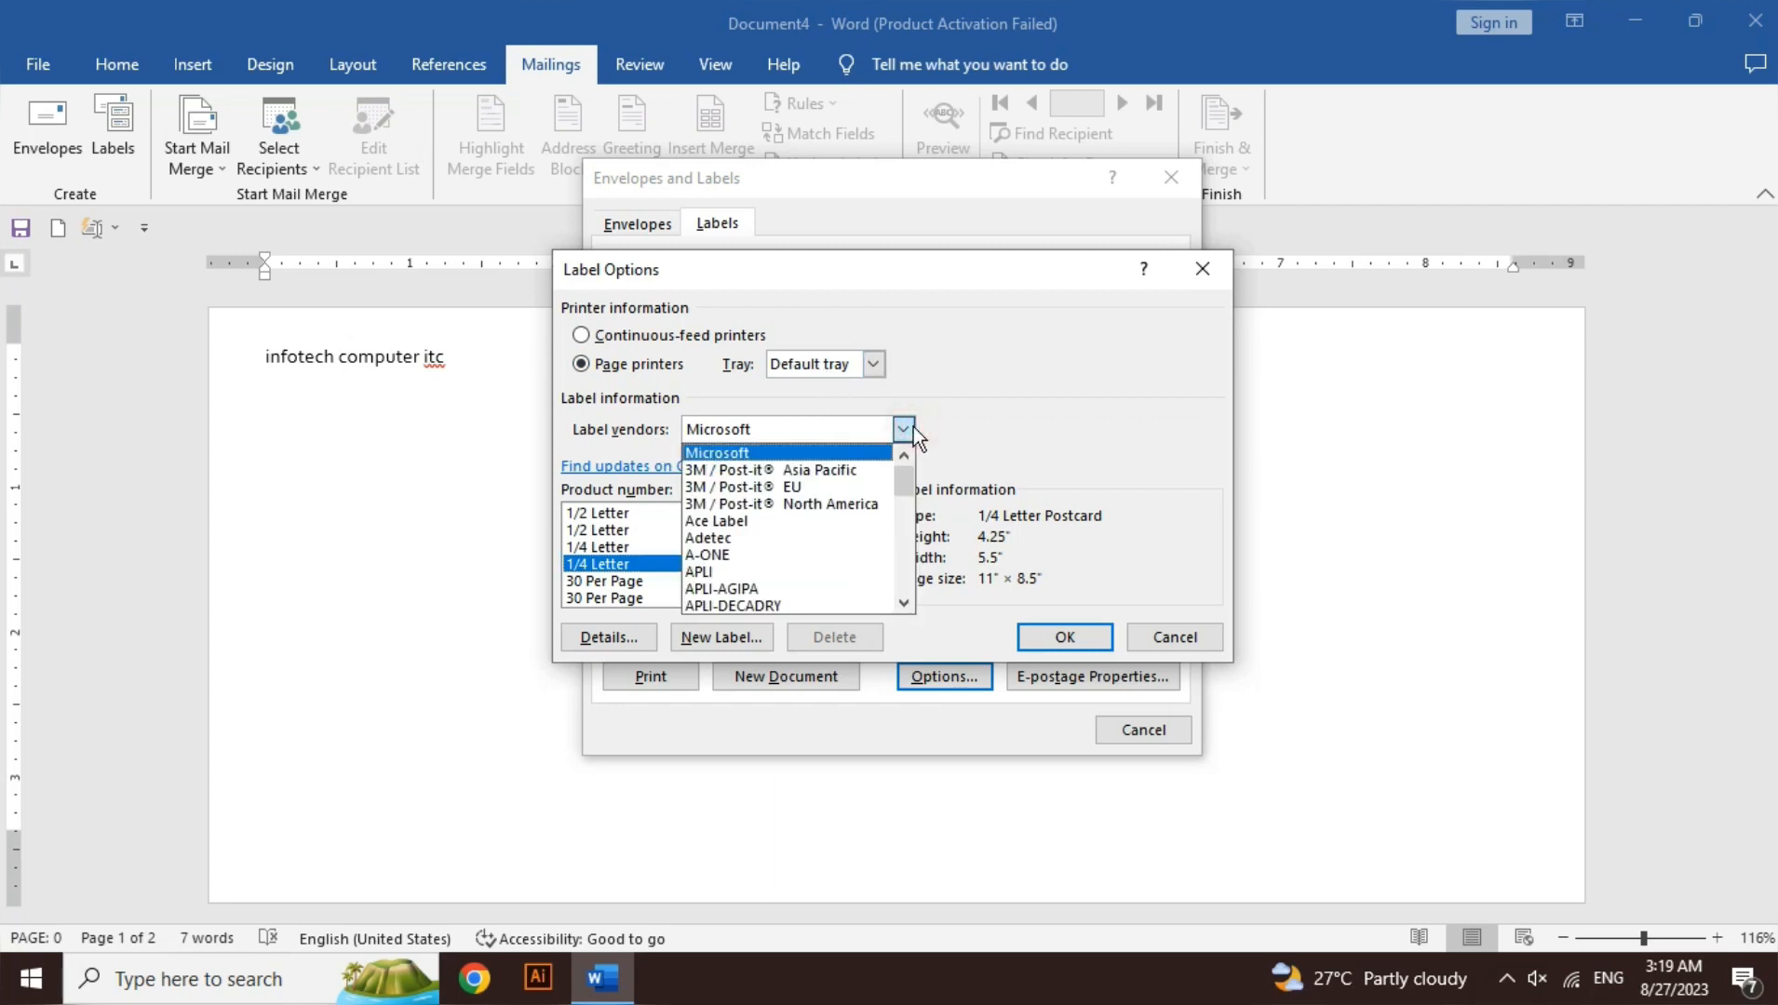
click(912, 427)
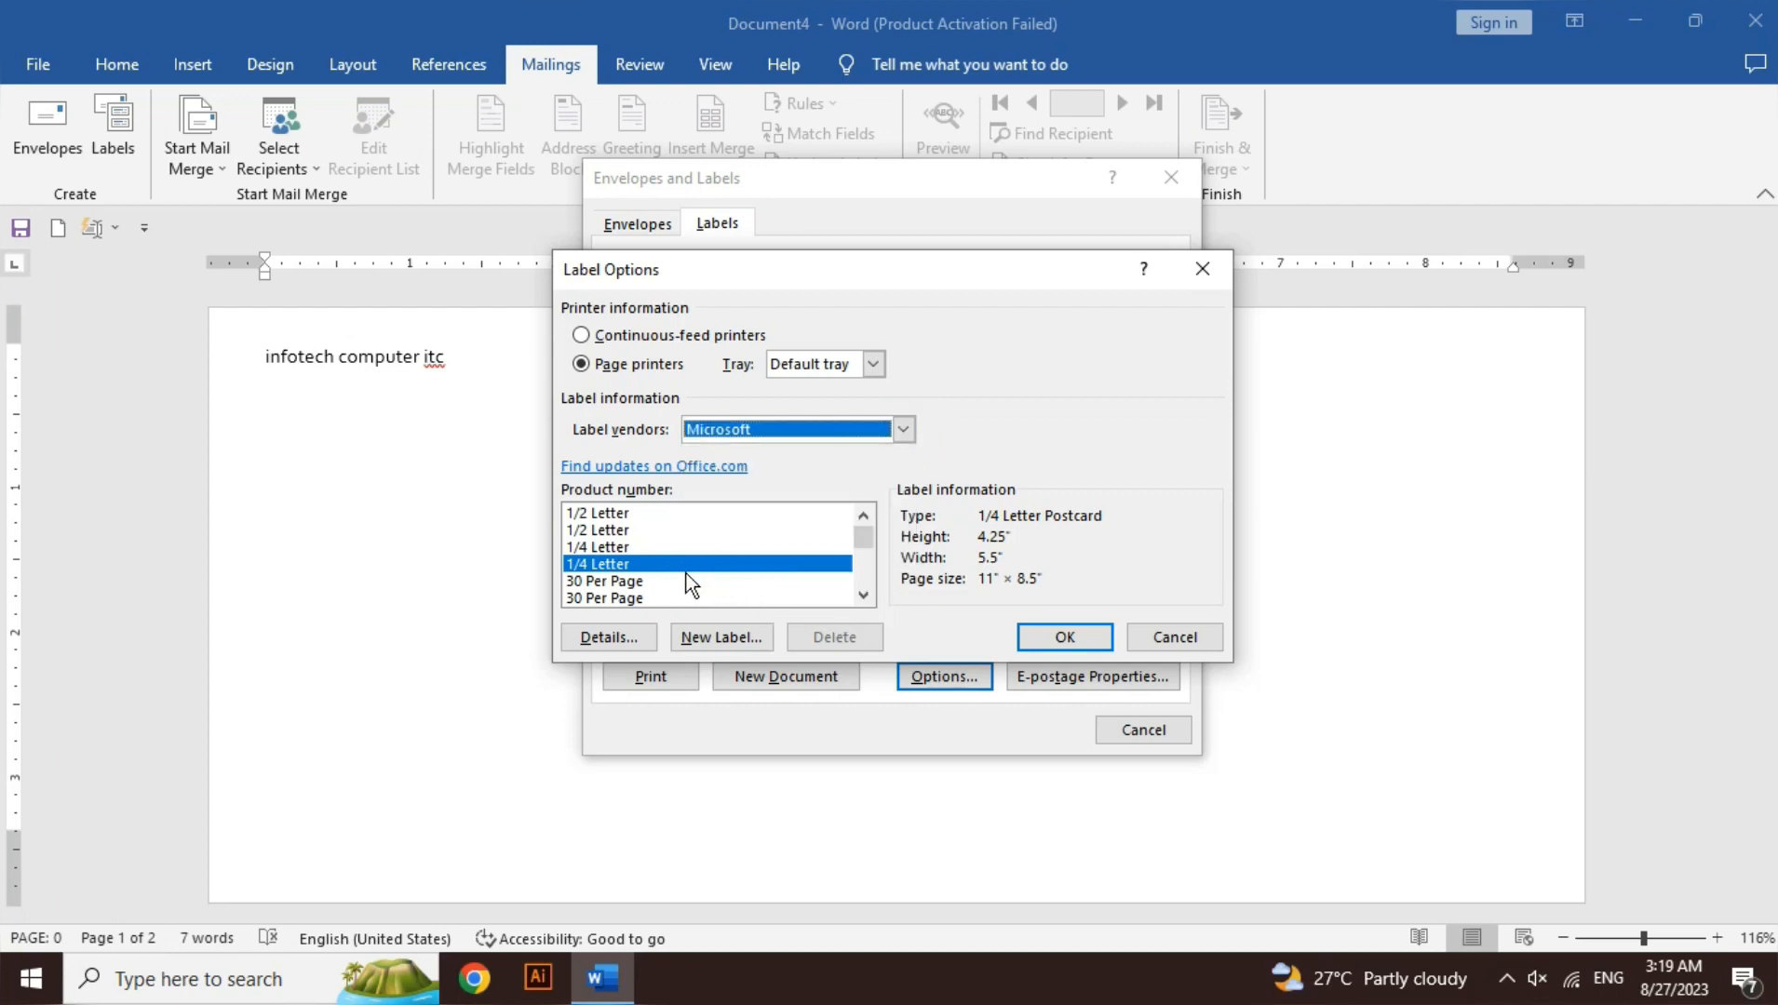
click(621, 581)
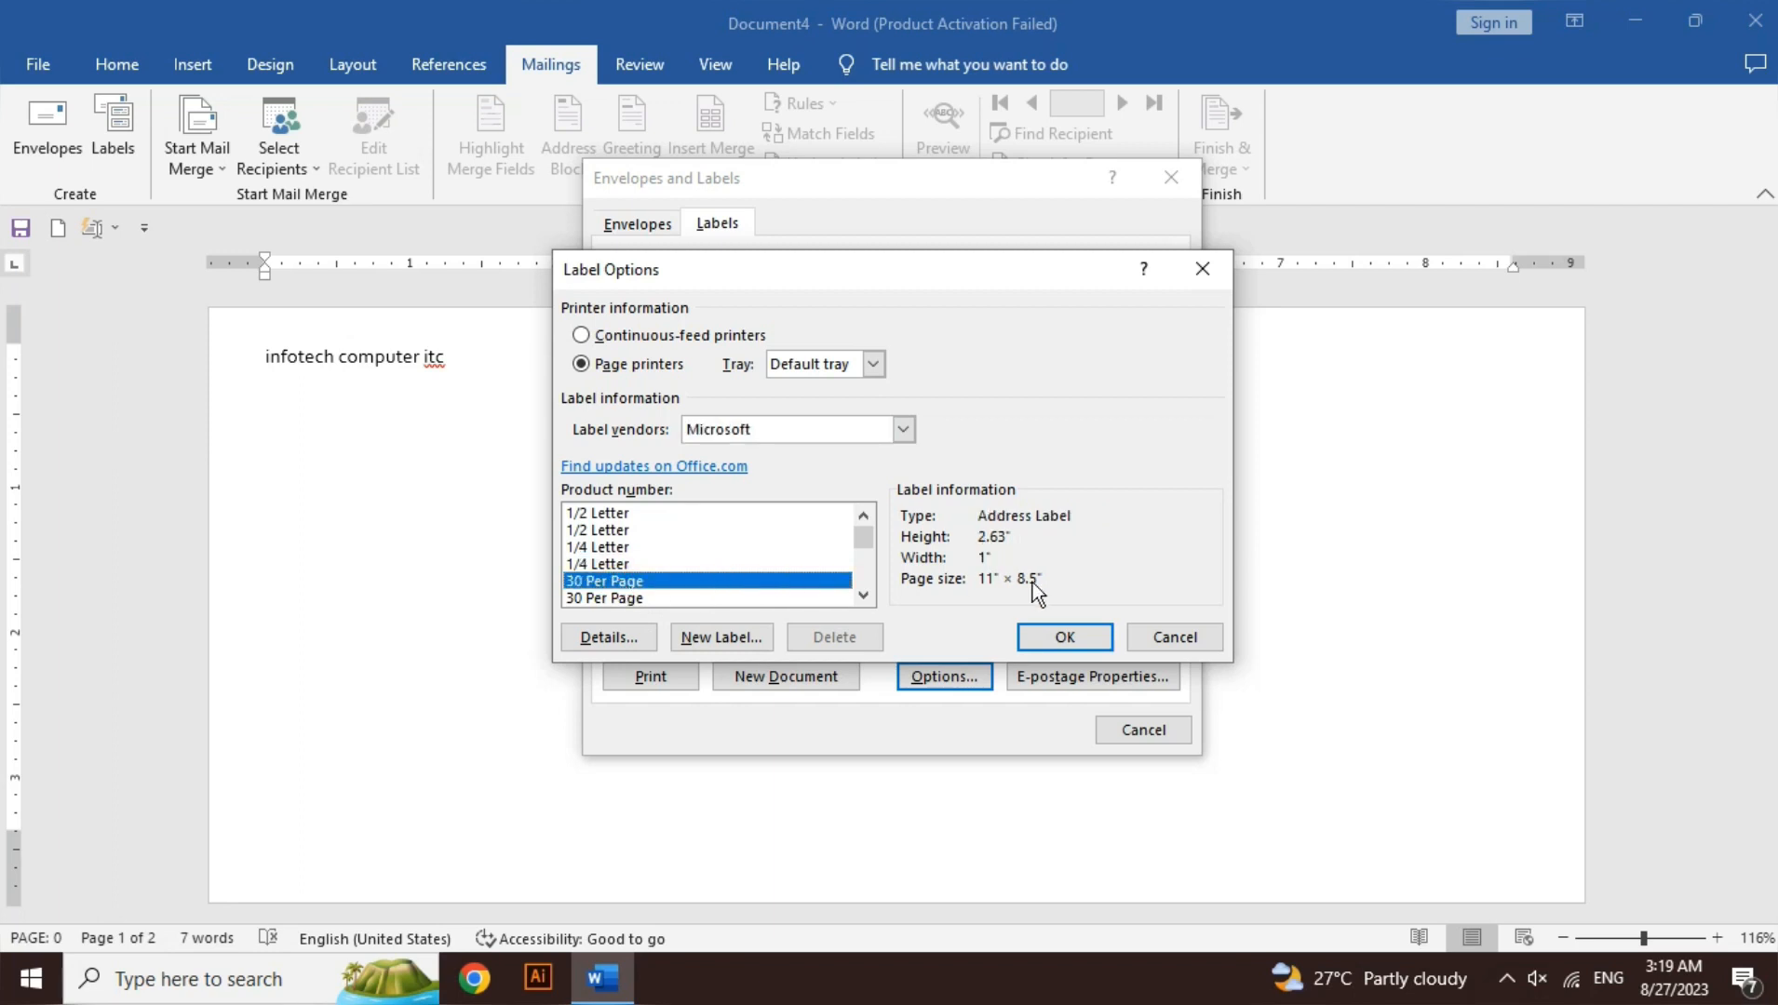
click(1064, 637)
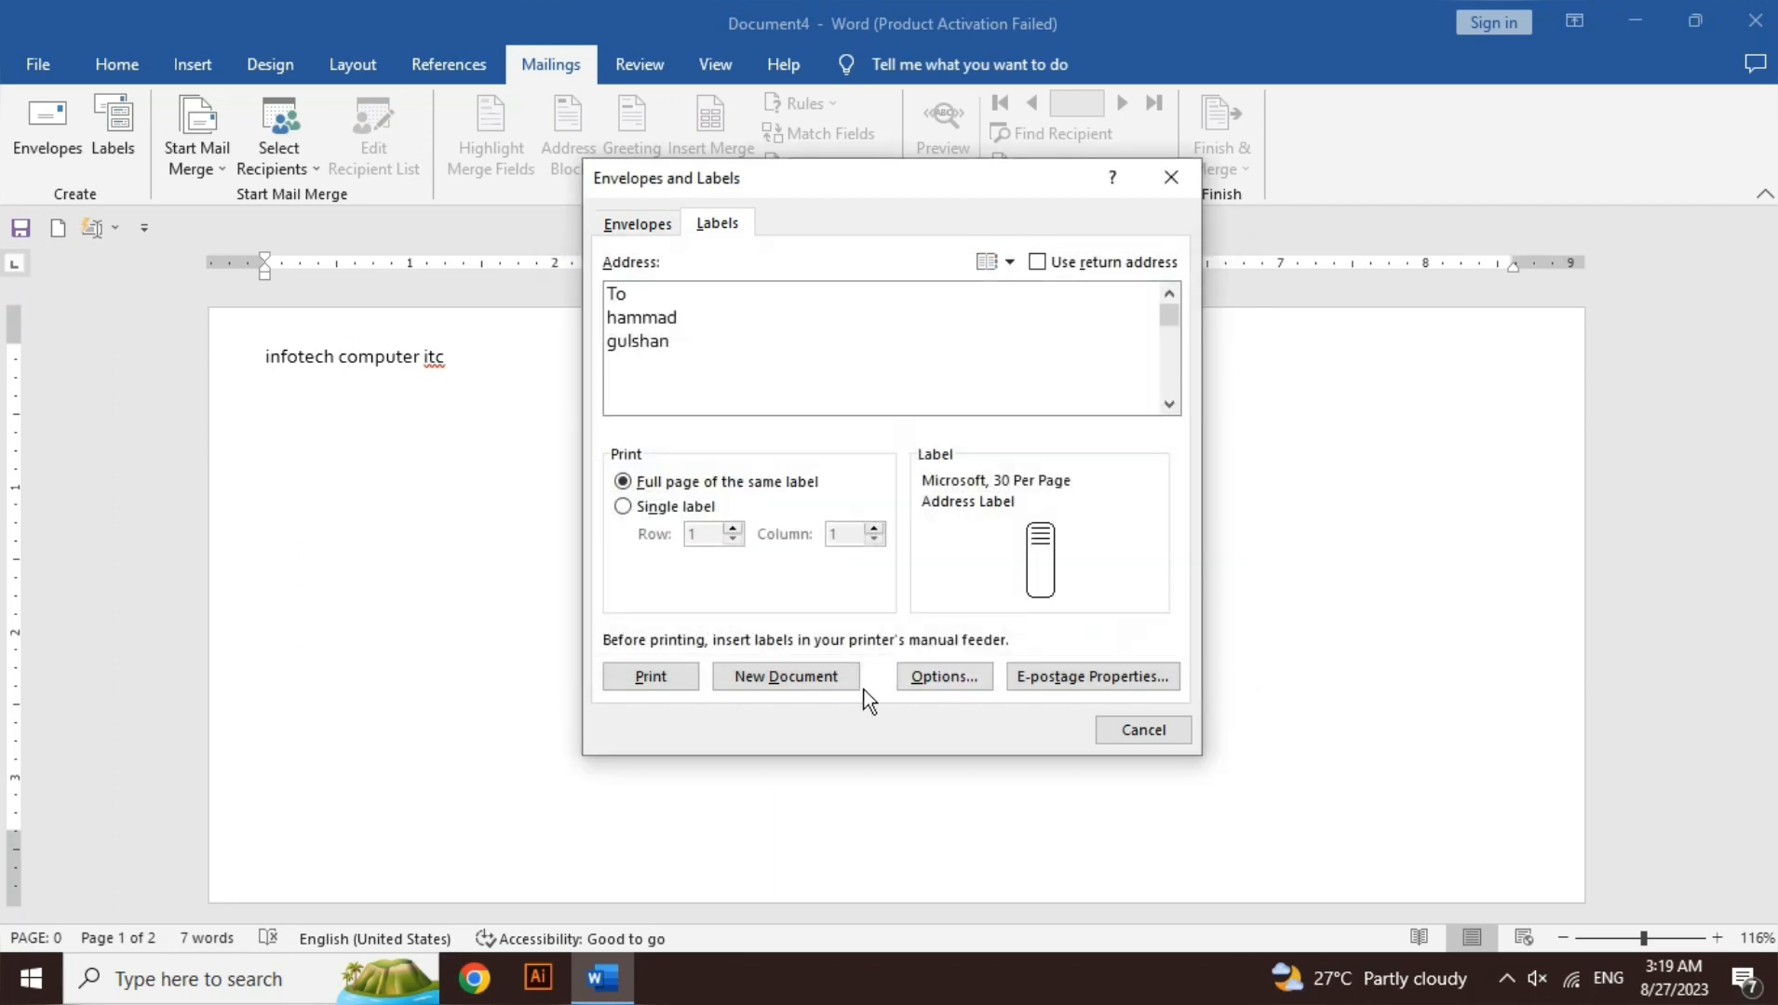
click(839, 679)
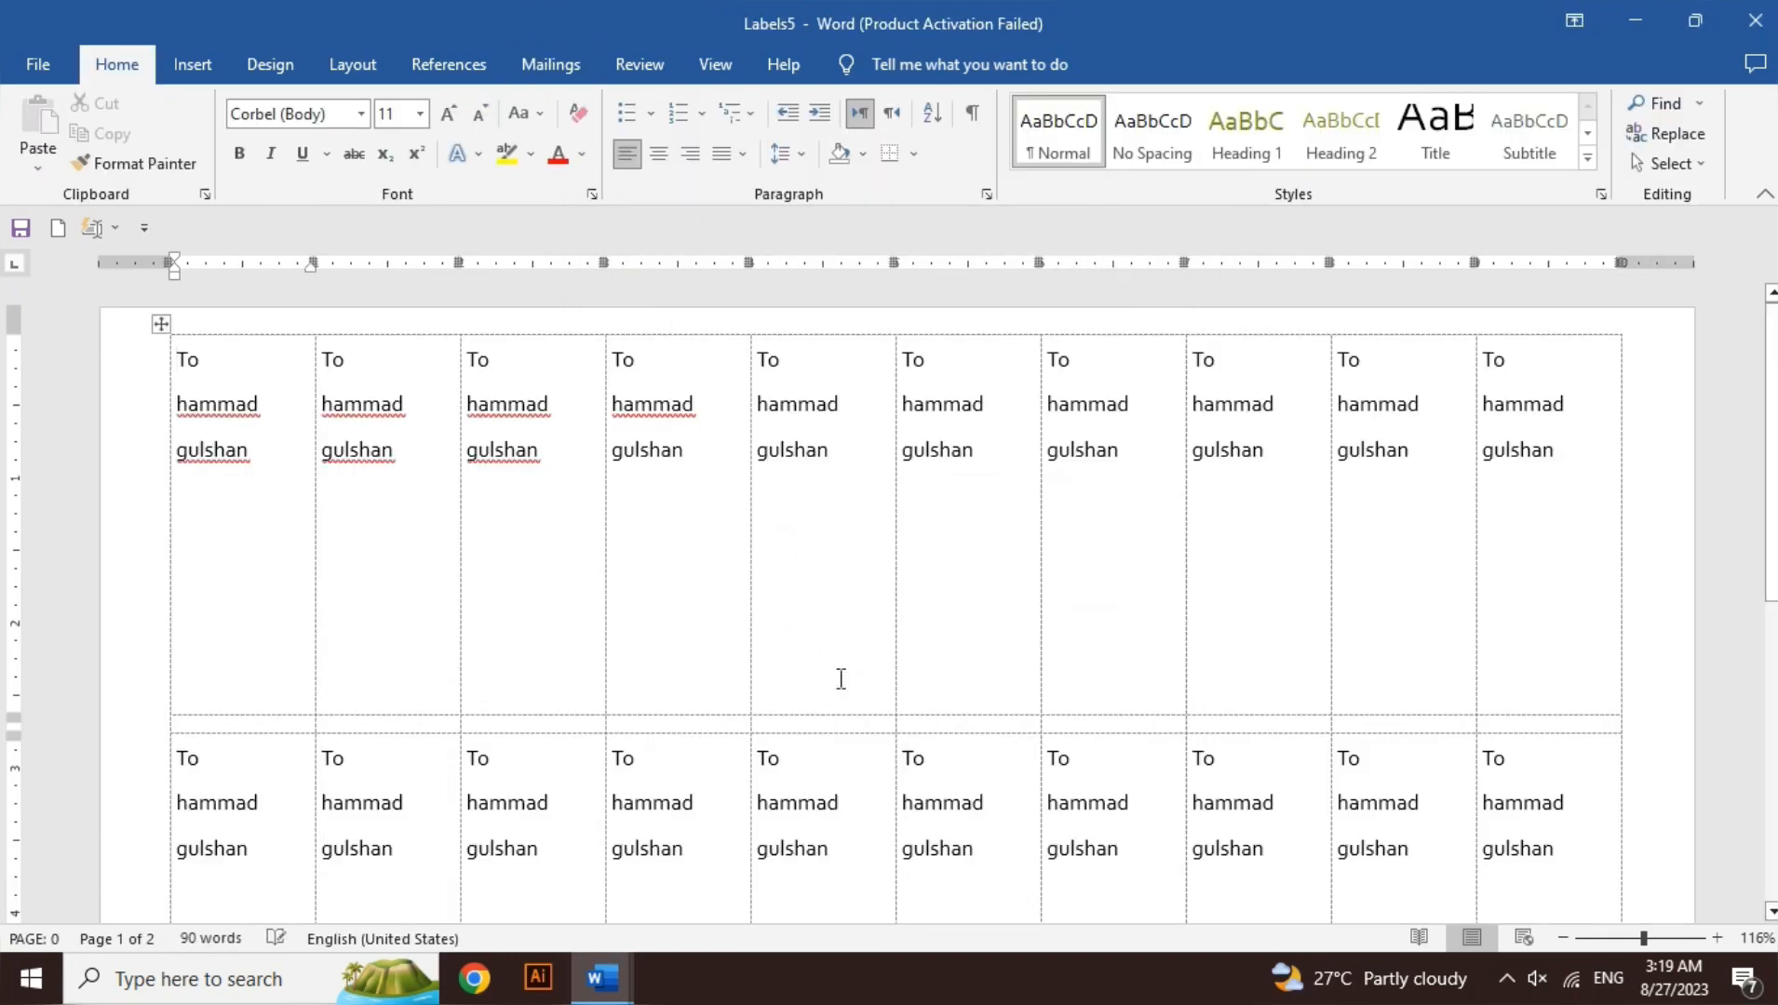
Step: Look over the generated label sheet and close that document without saving it
scroll(841, 678, down, 2)
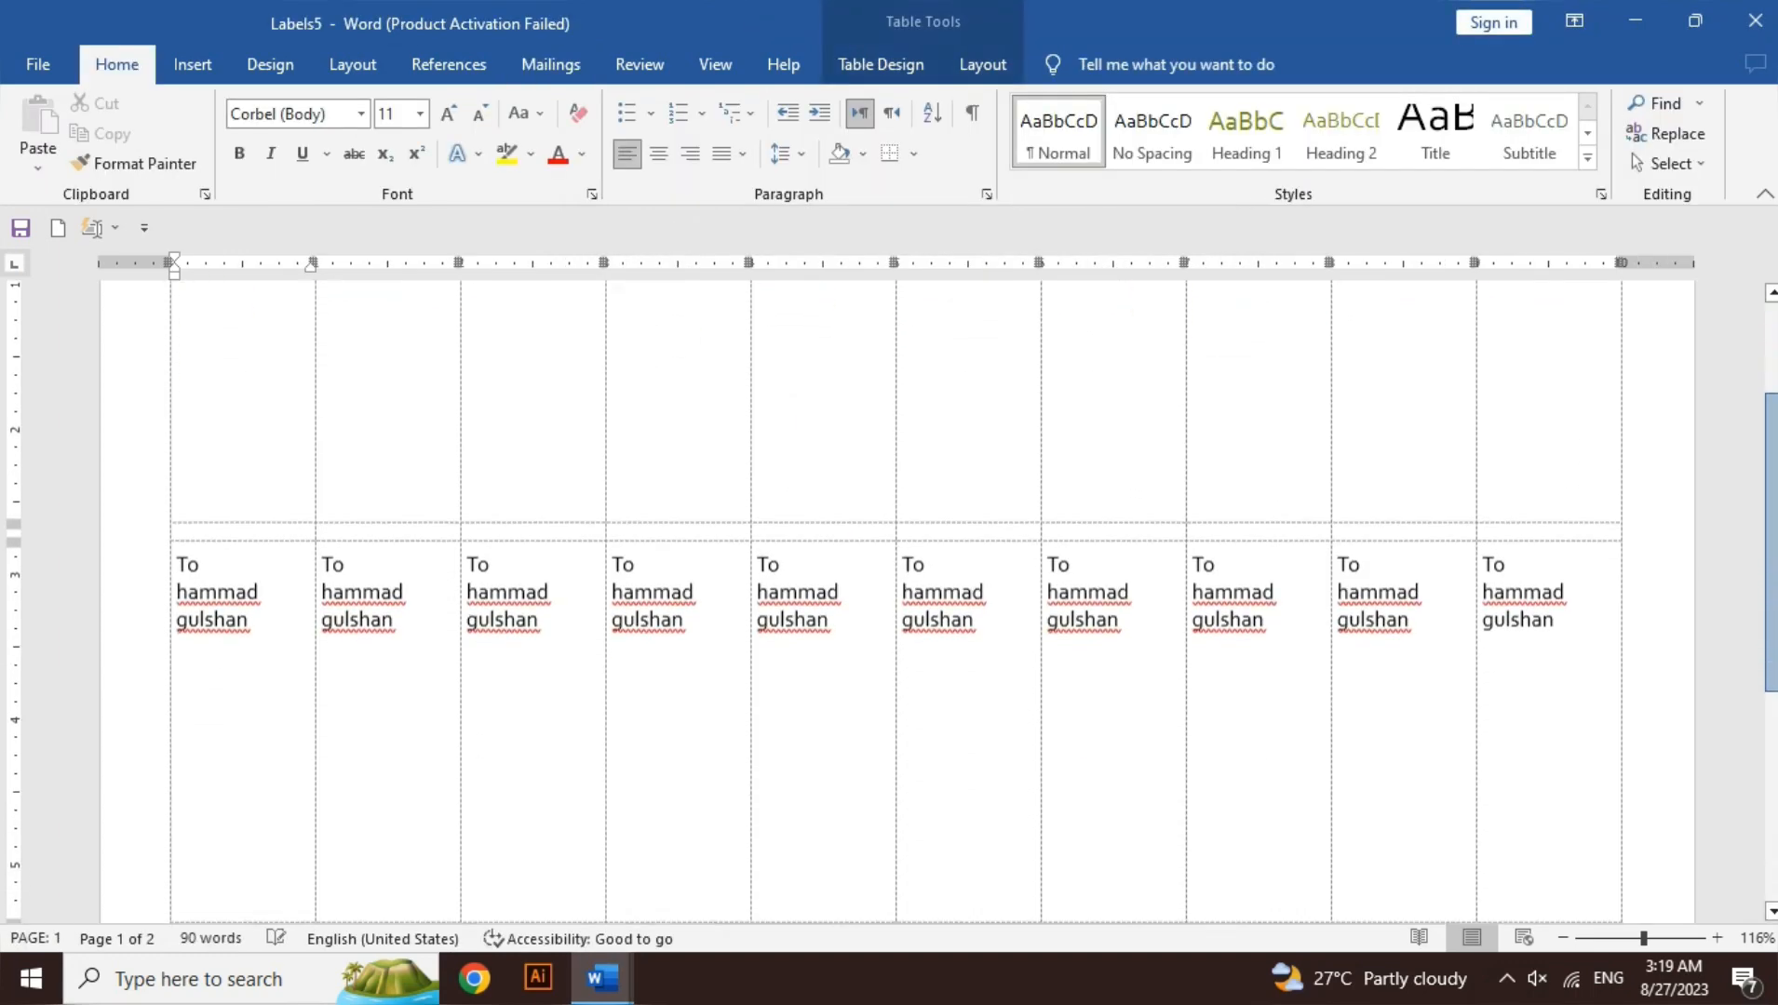
scroll(1773, 824, down, 5)
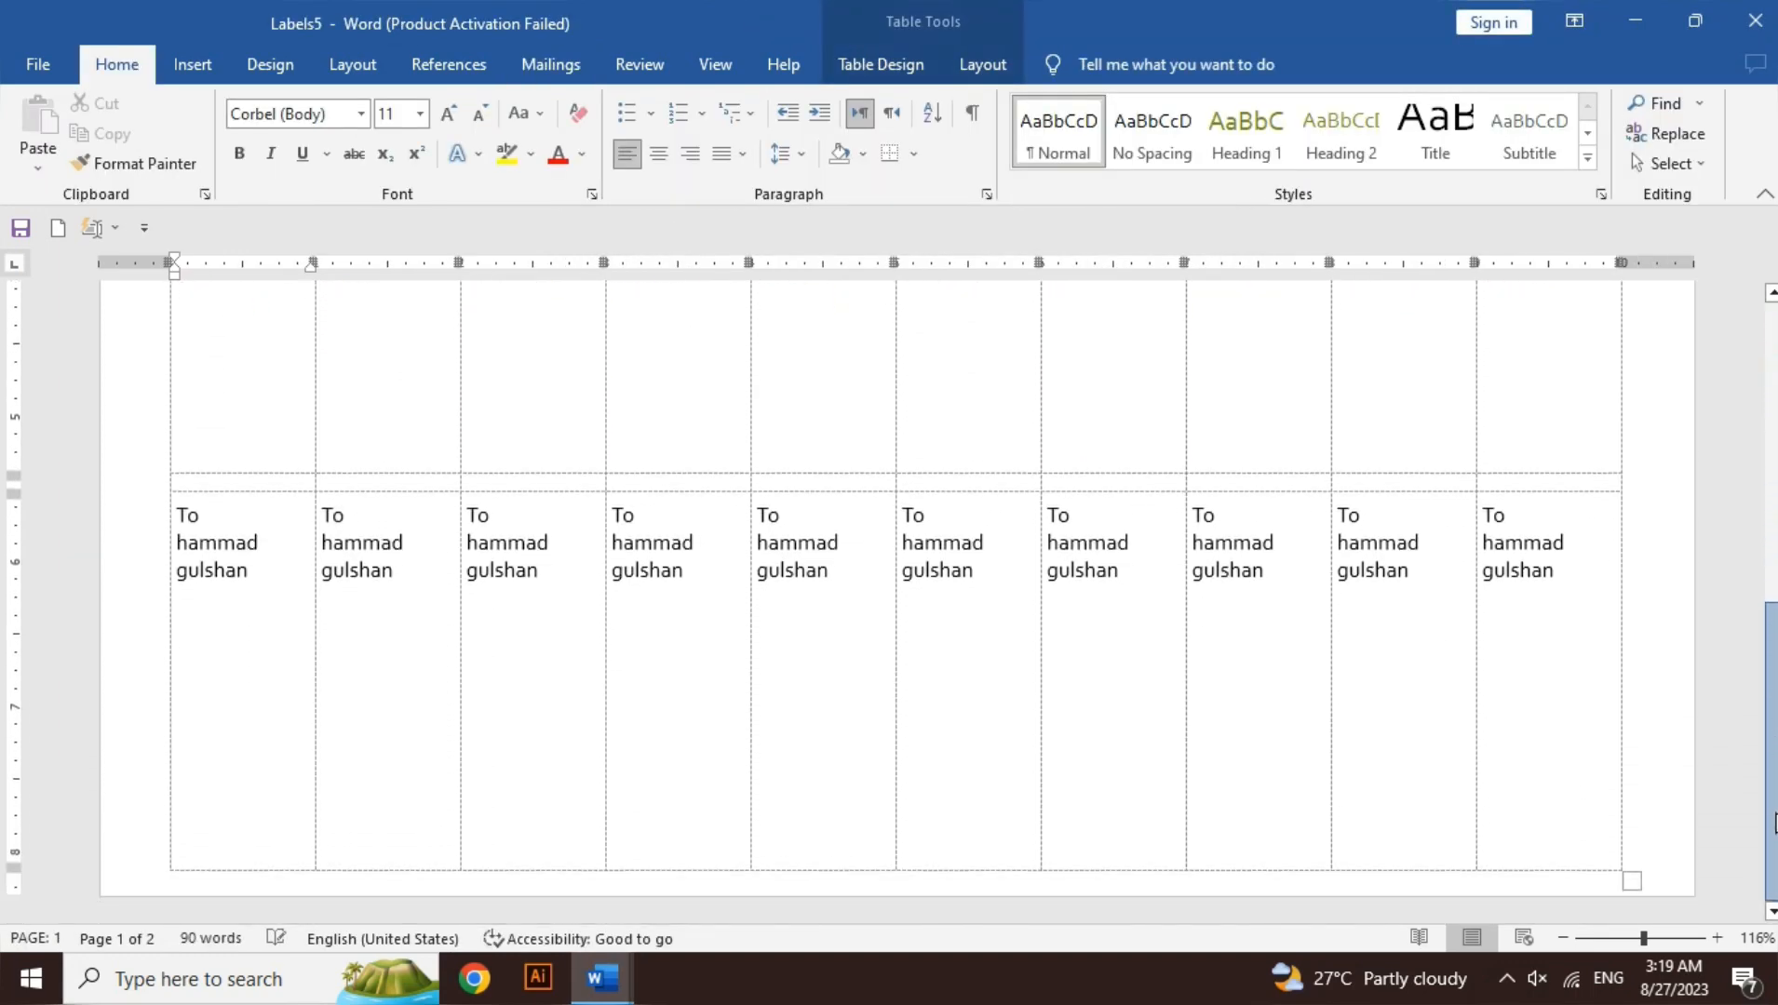
drag(1774, 824, 1772, 382)
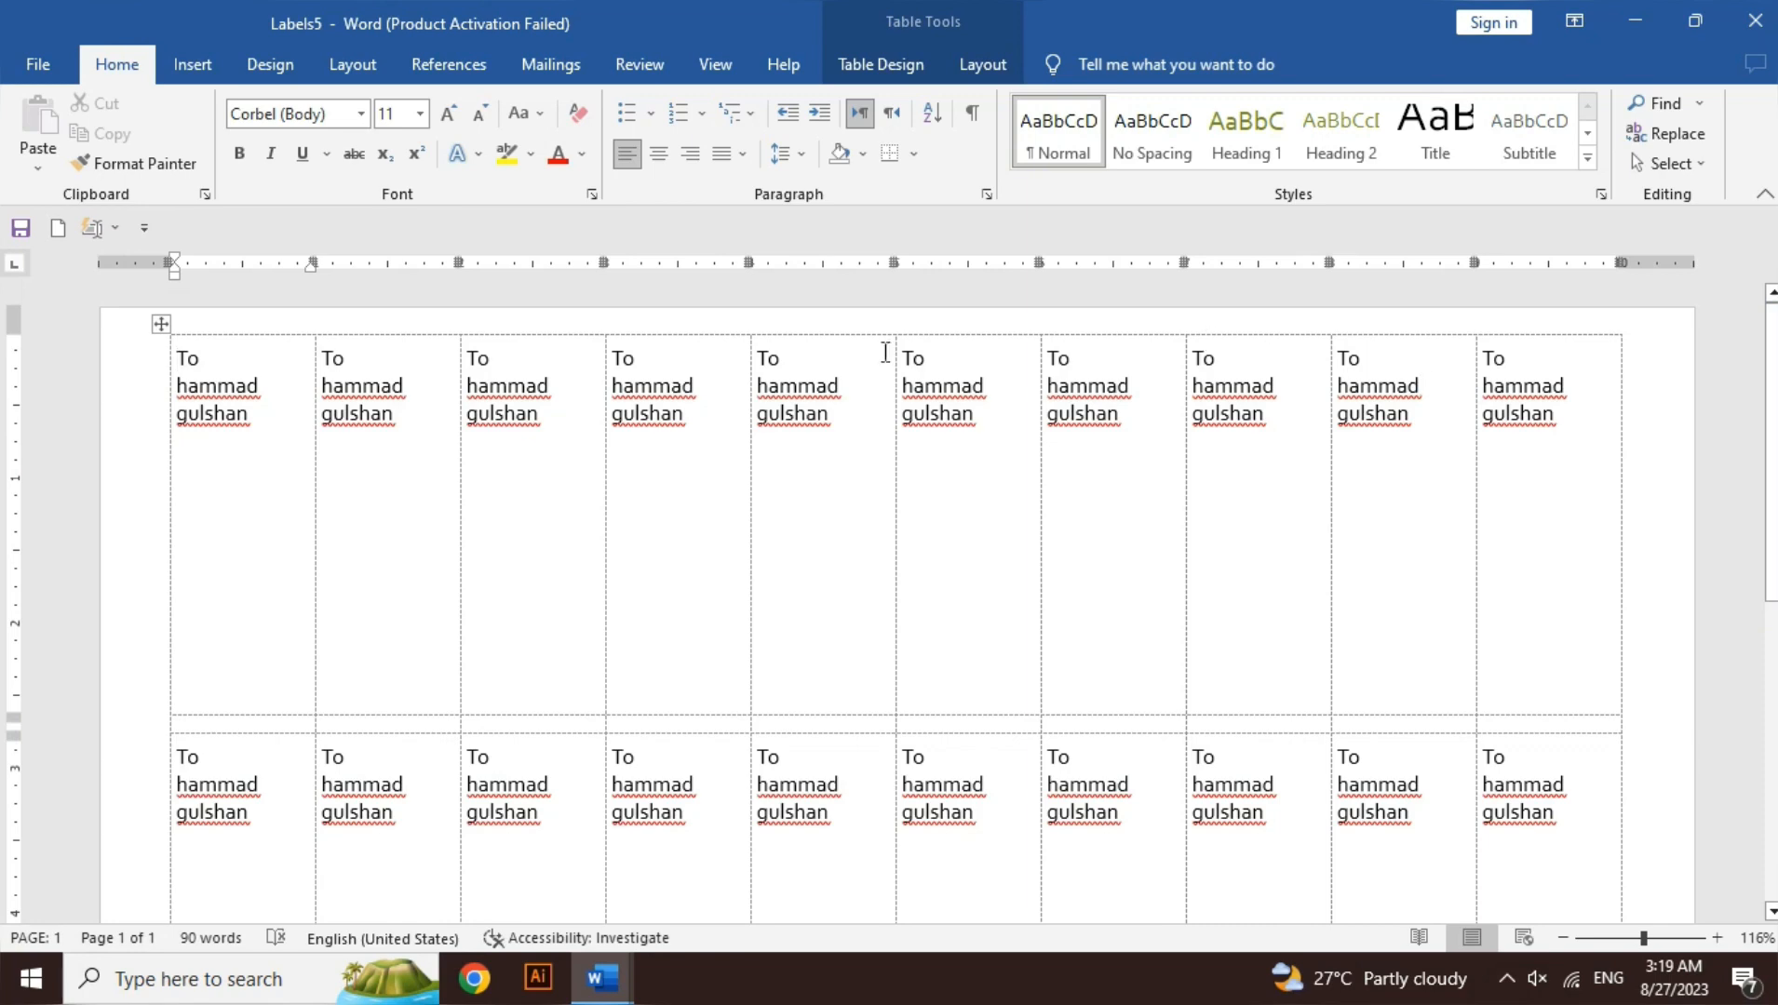
click(1755, 21)
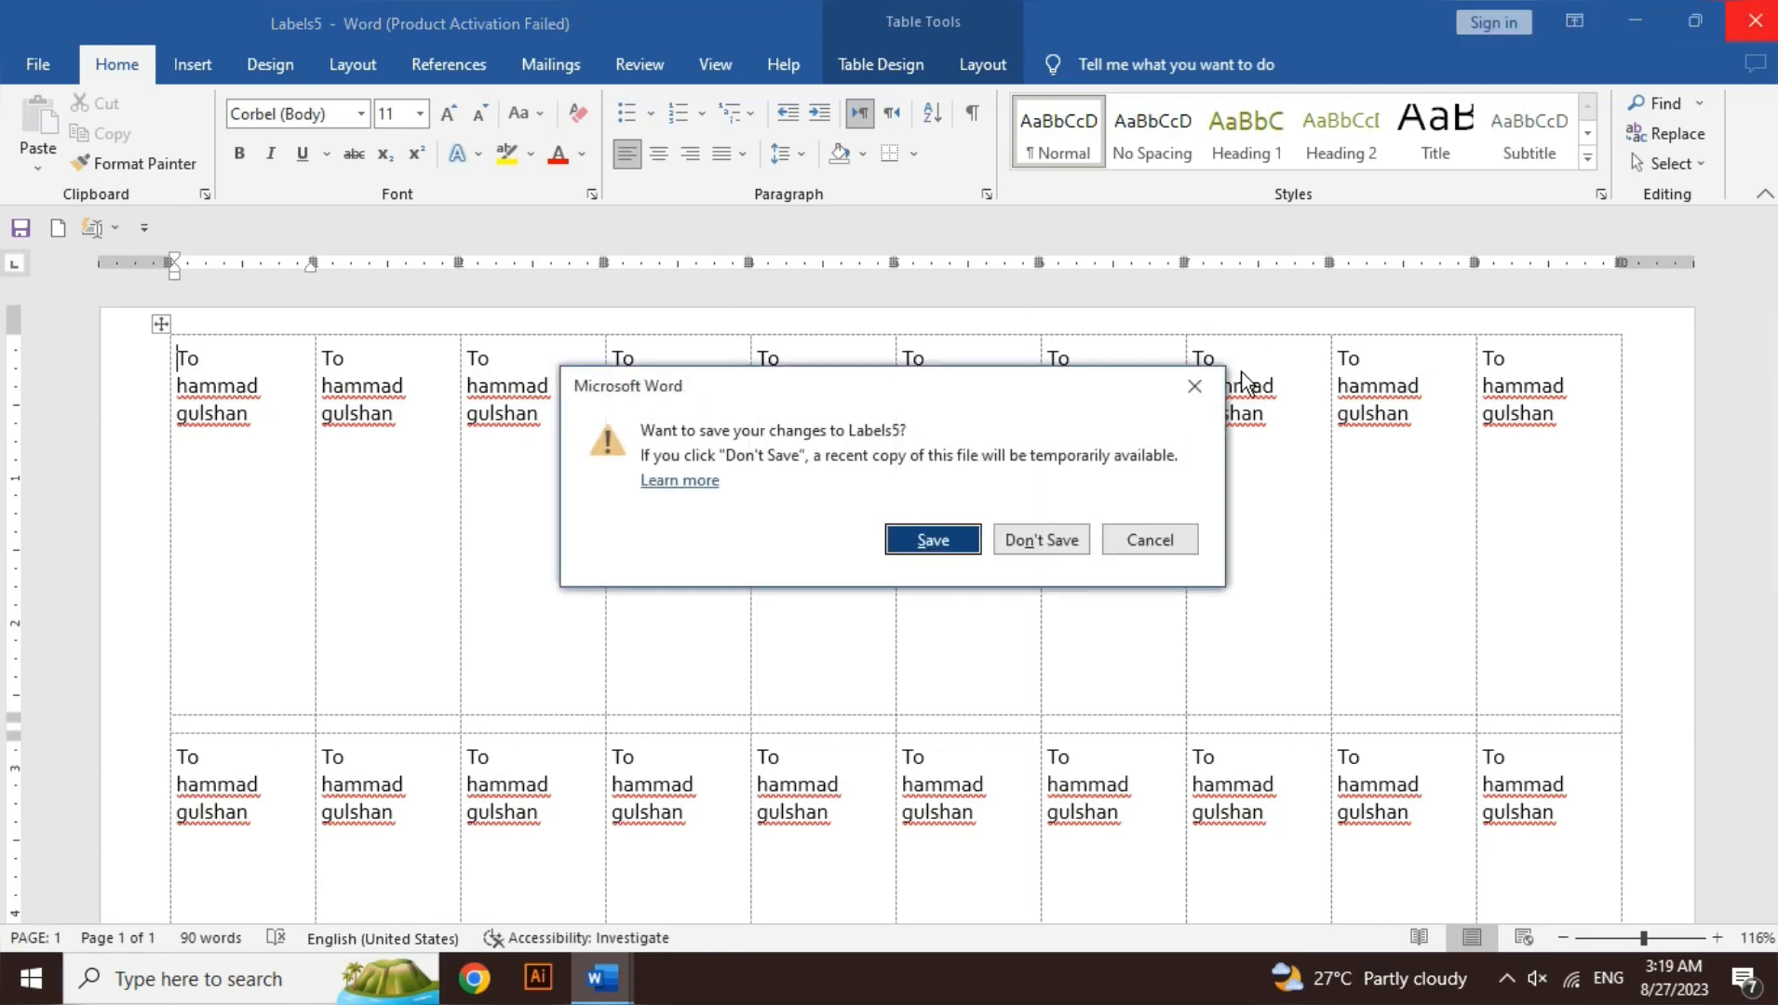
click(1065, 542)
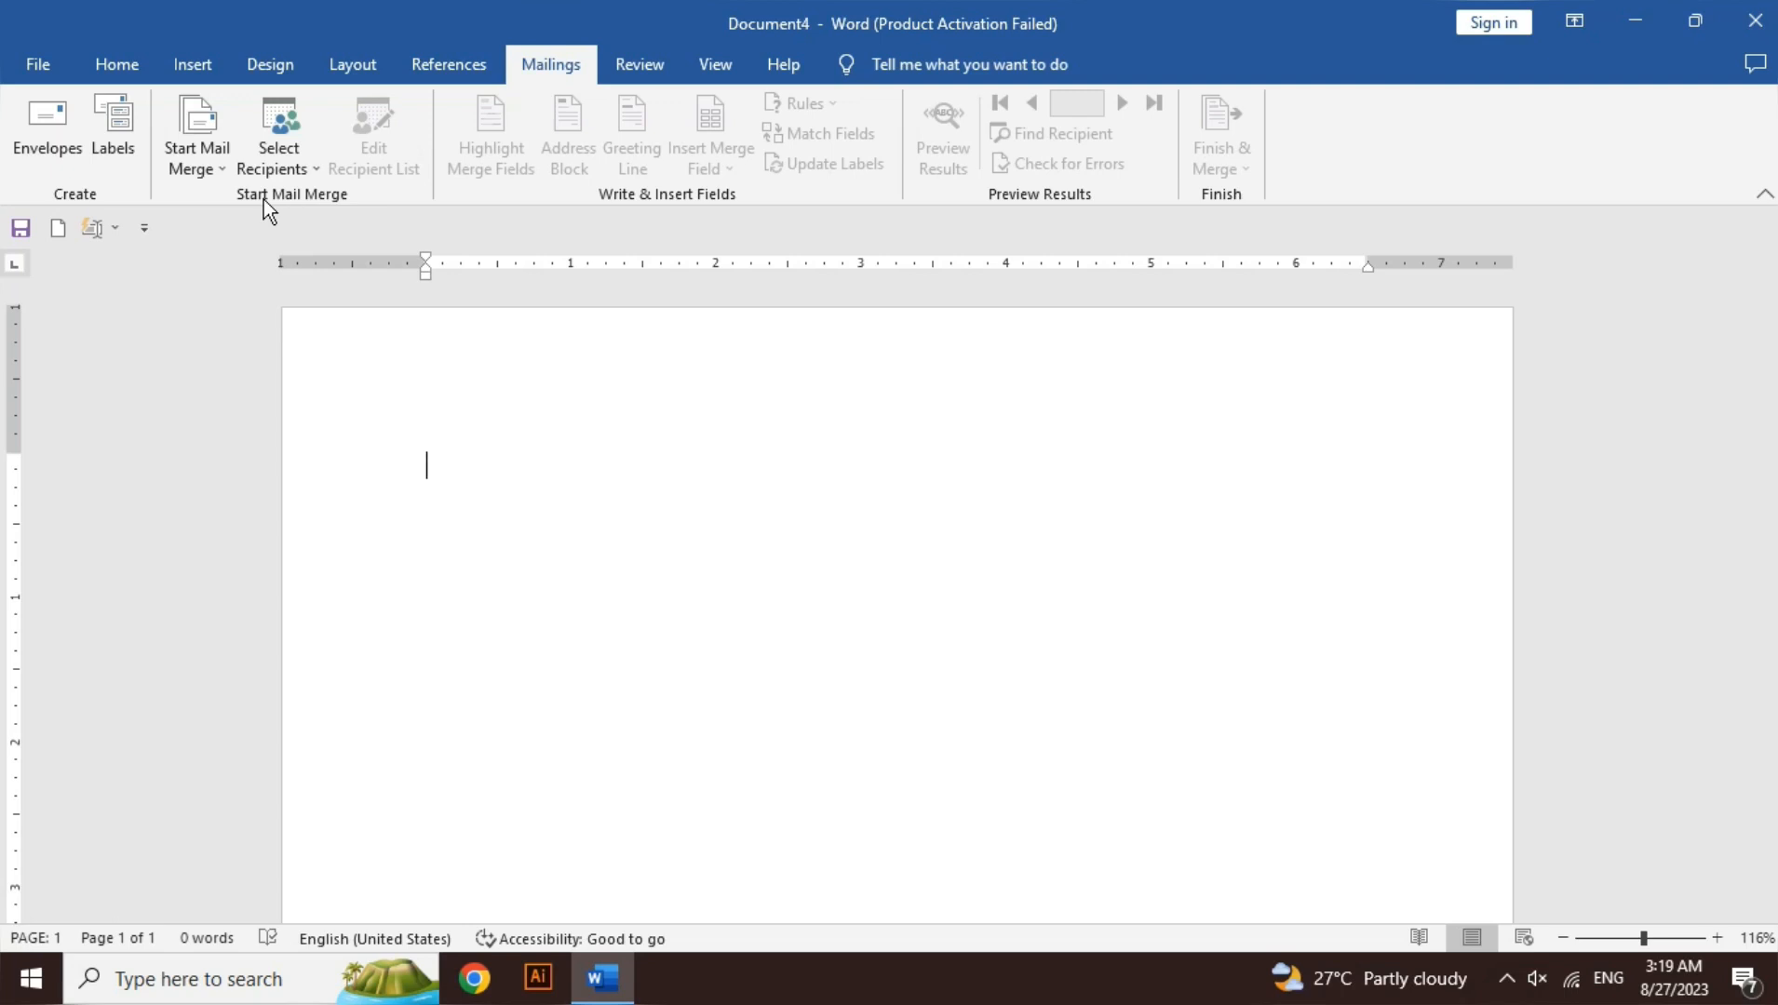
Step: Start a new typed recipient list for the mail merge and select the First Name cell of the blank entry
click(313, 167)
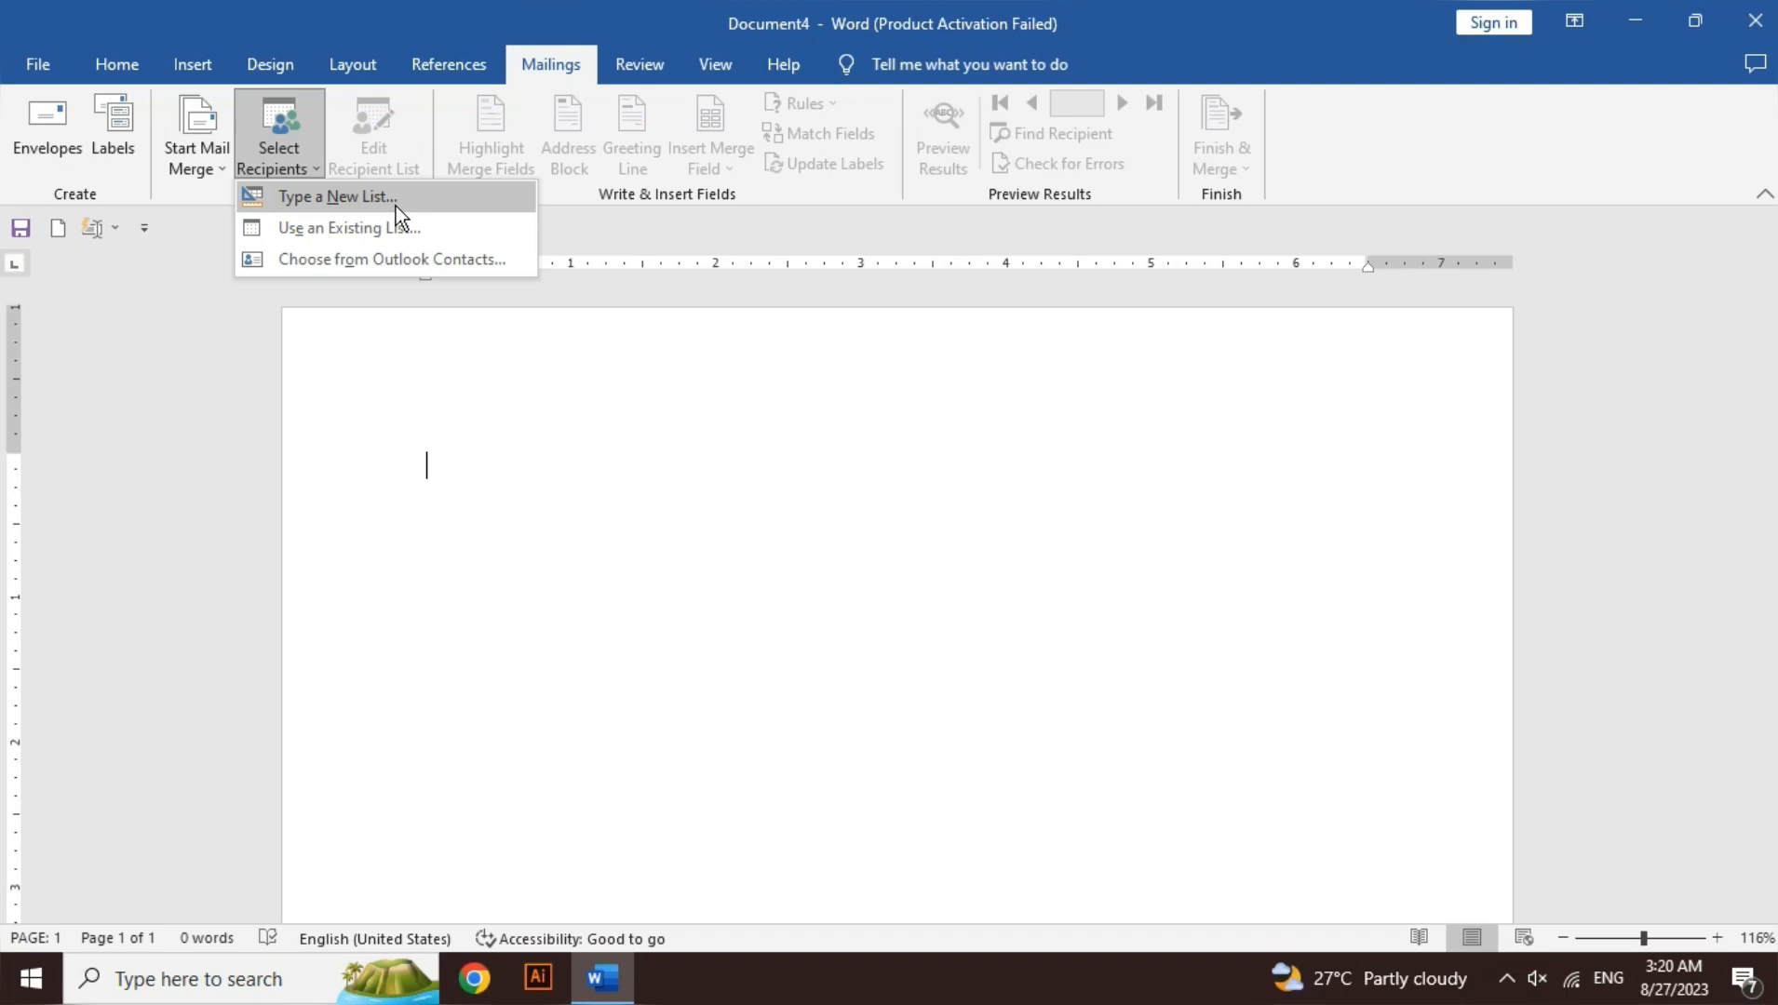
click(396, 206)
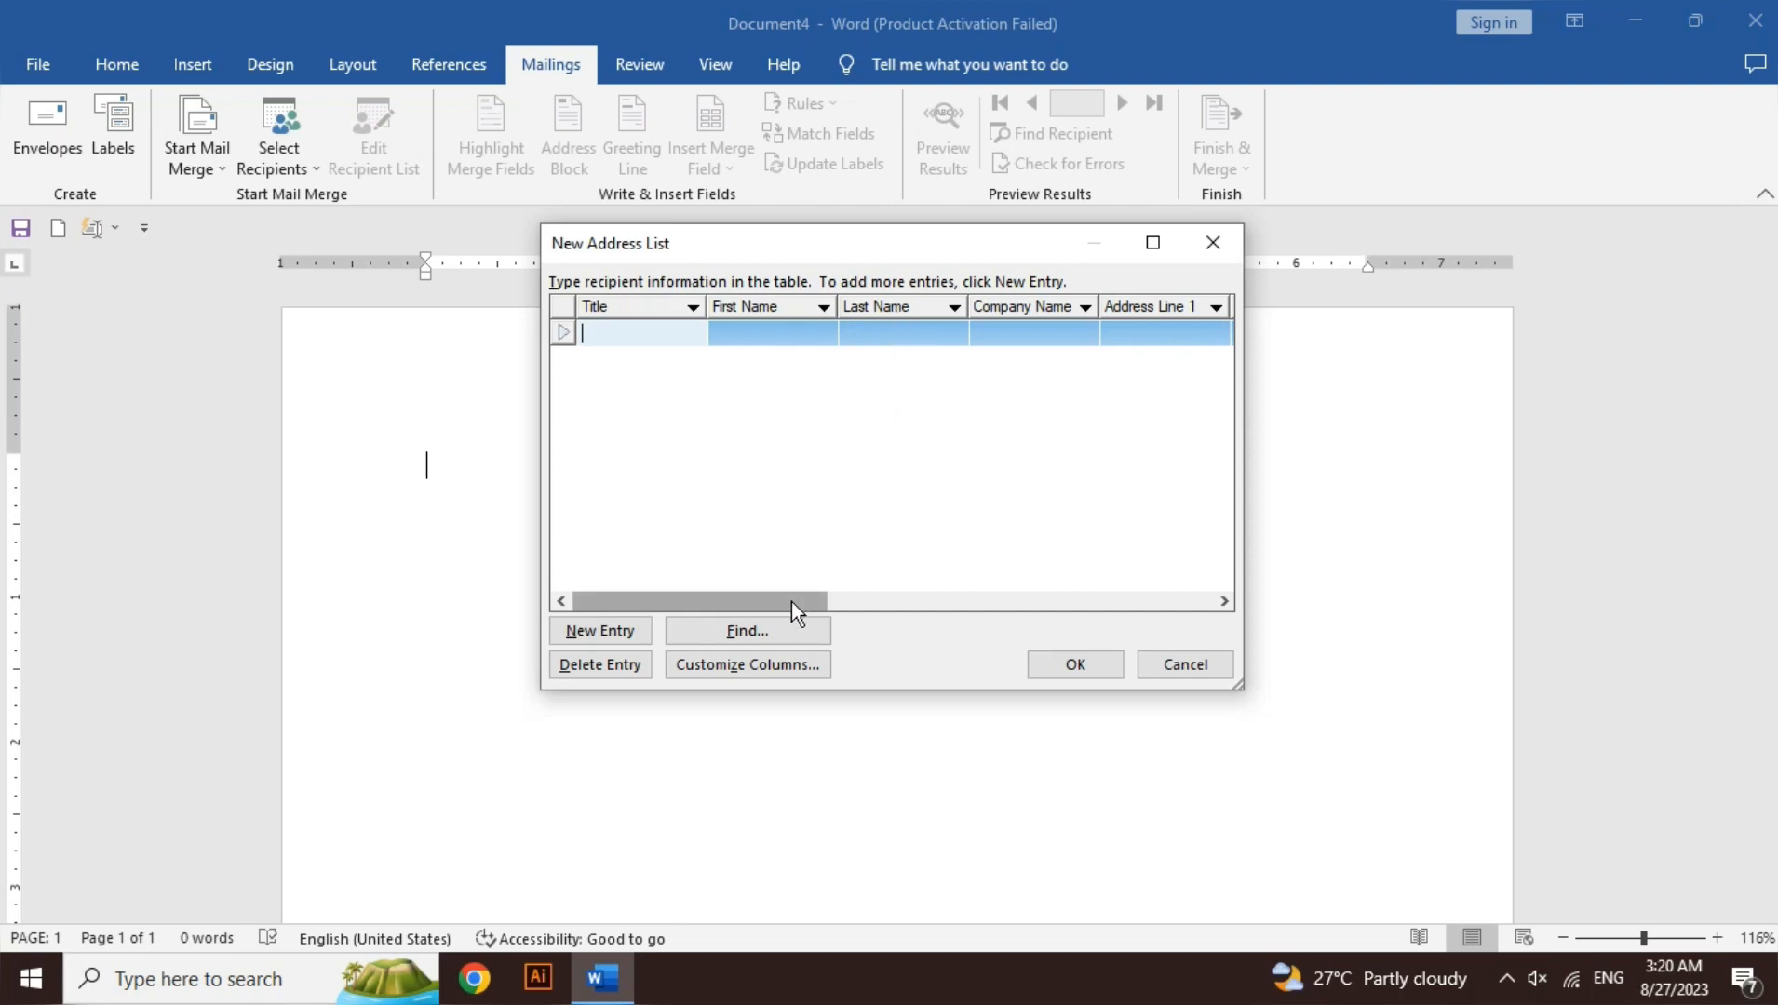
drag(792, 601, 722, 587)
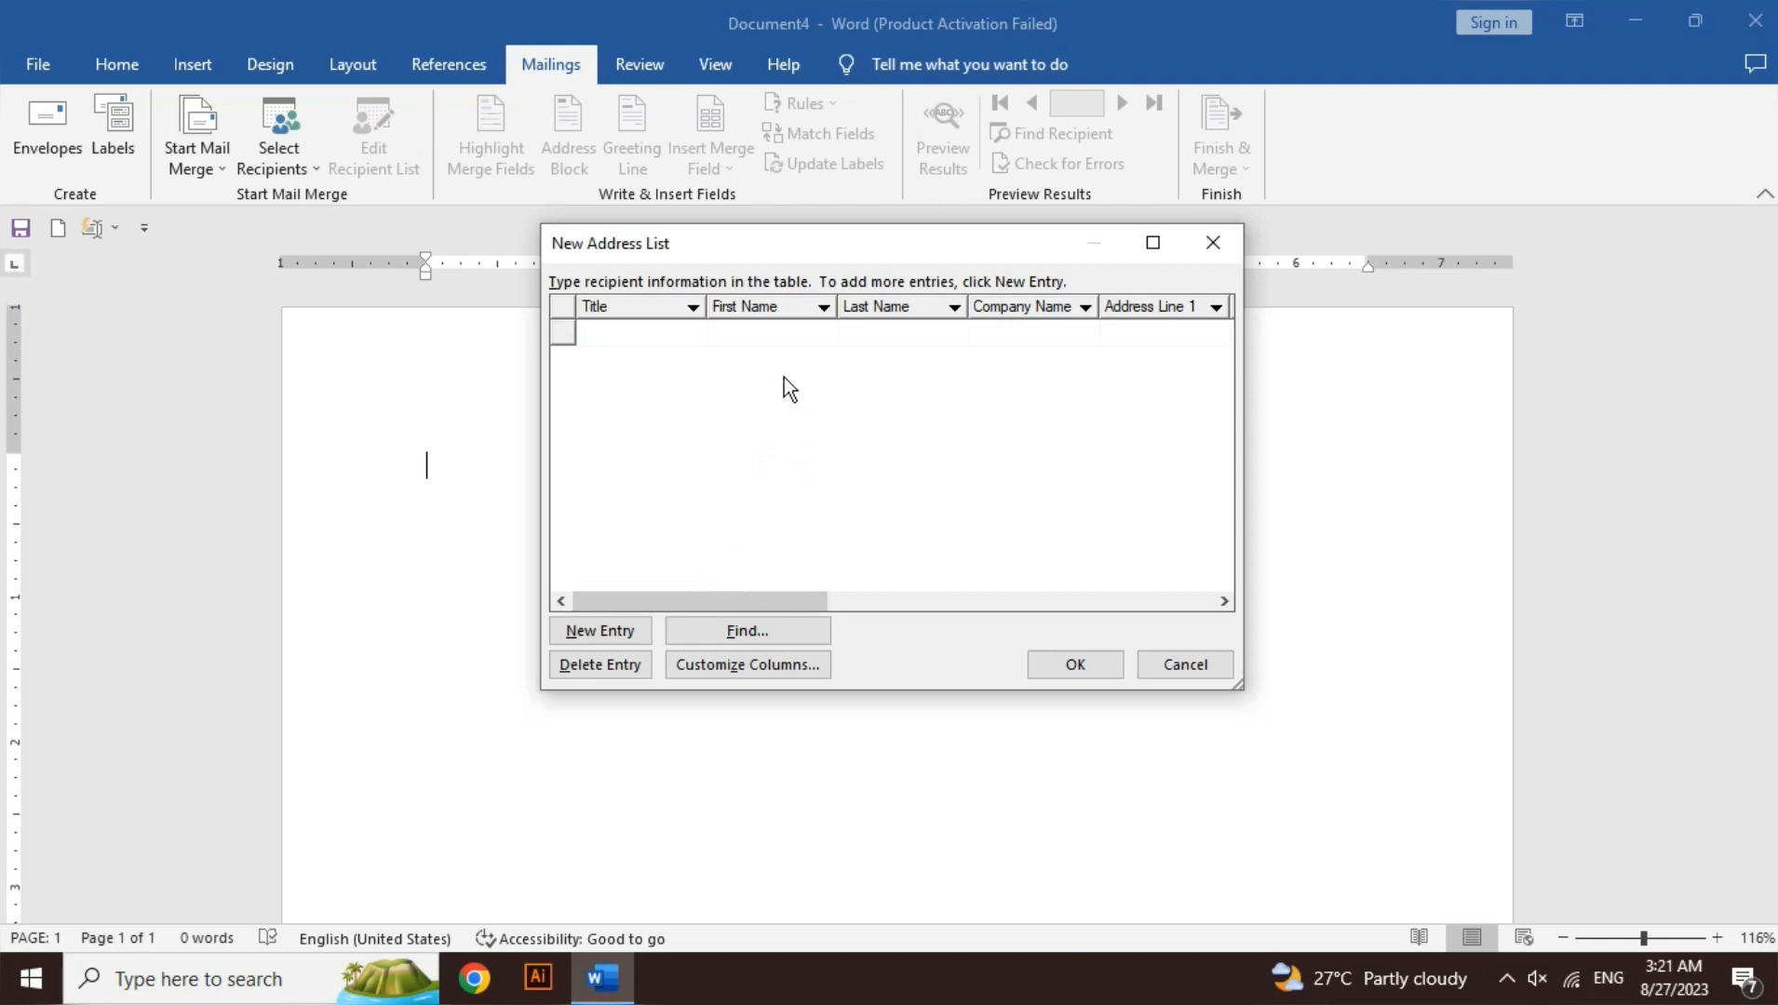
click(778, 333)
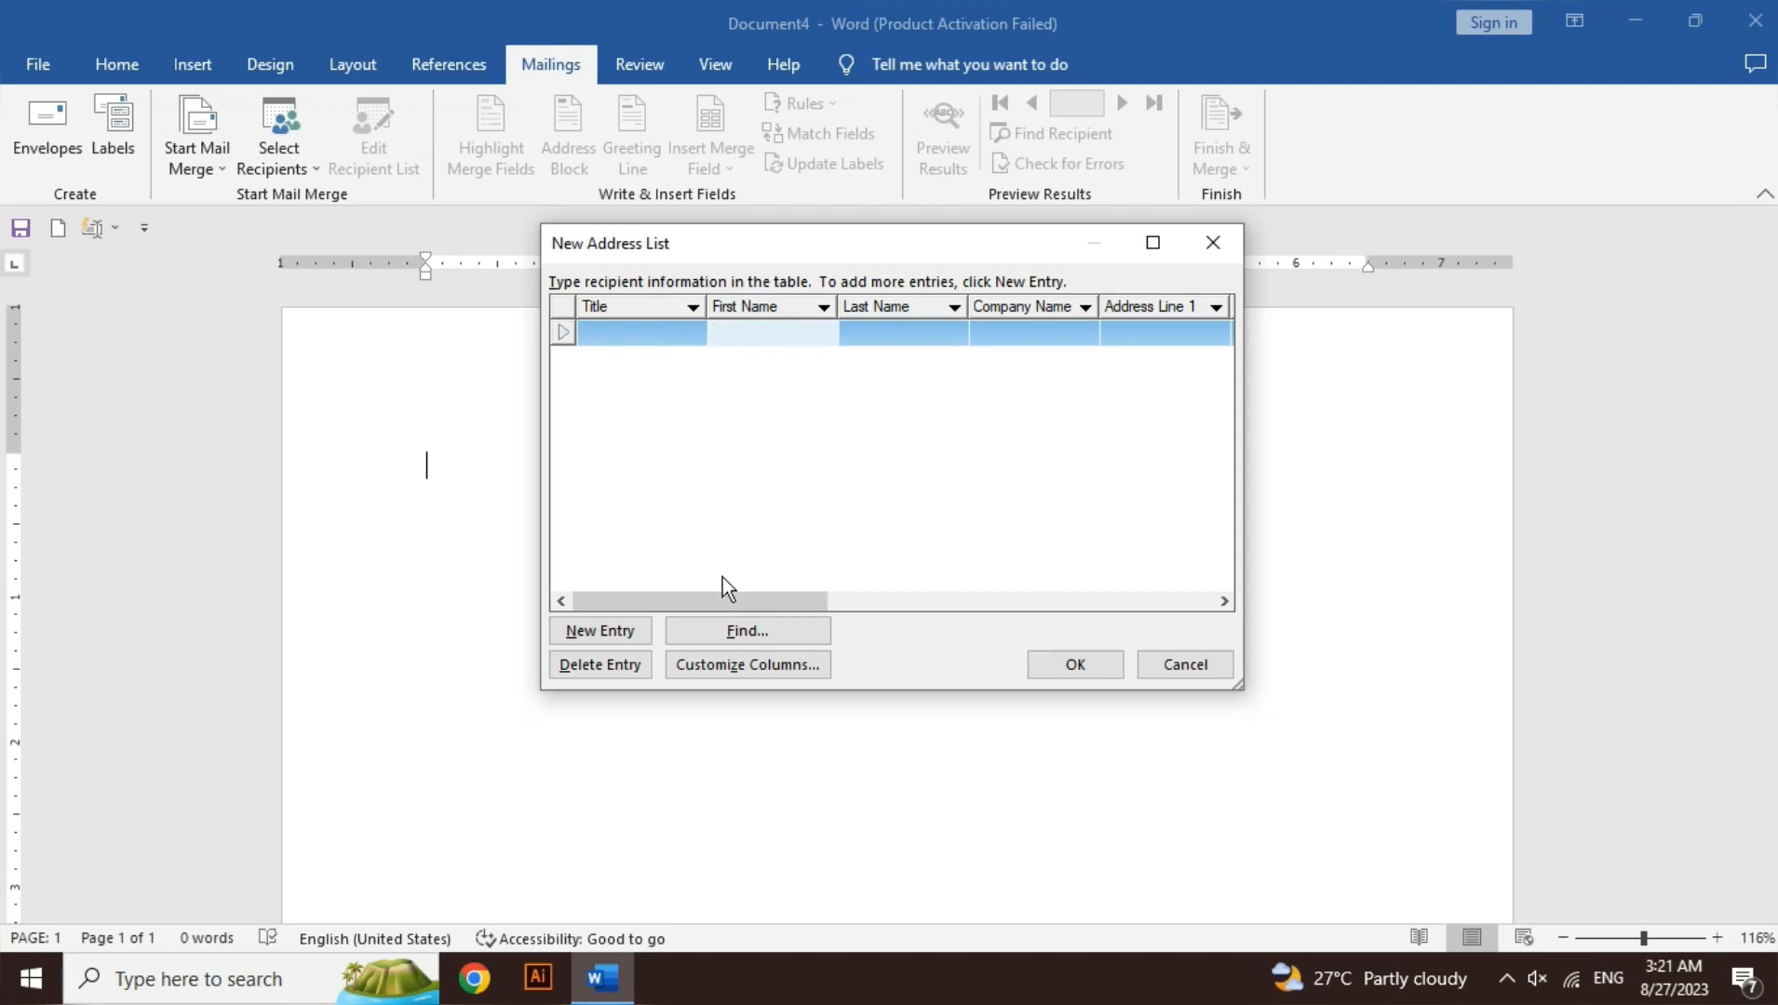
Step: Customize the address list columns by deleting the Title and Last Name fields
click(729, 664)
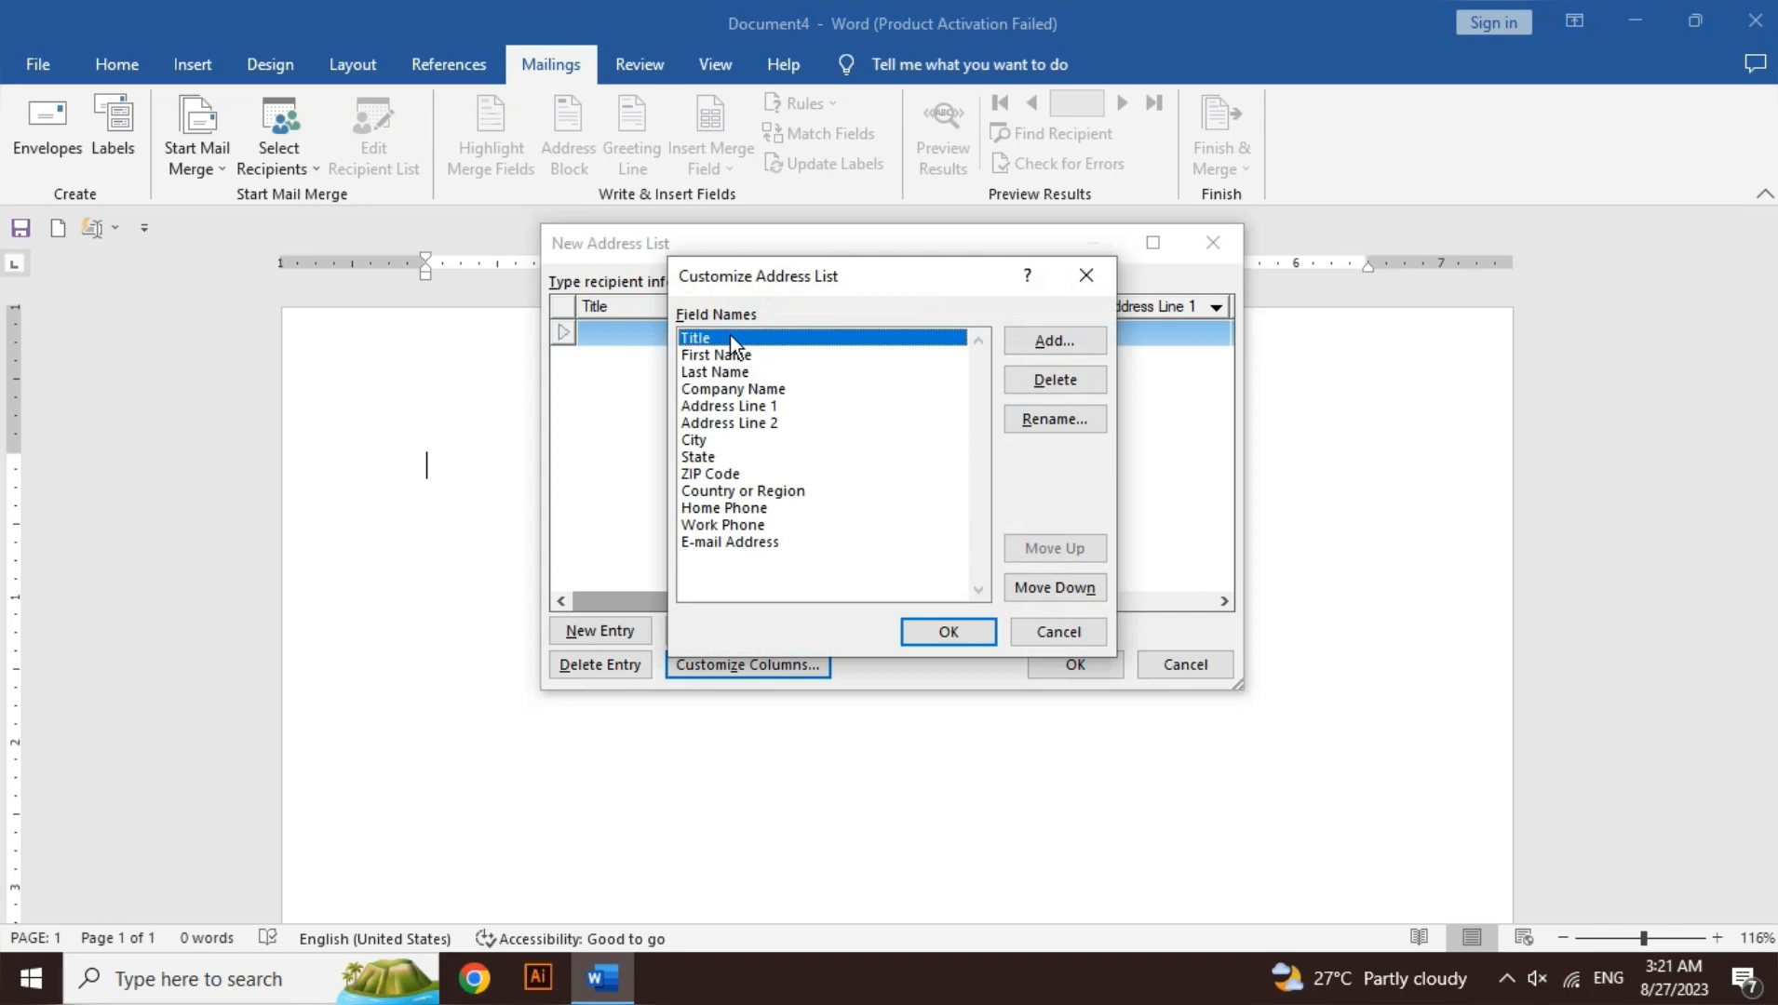
click(1055, 381)
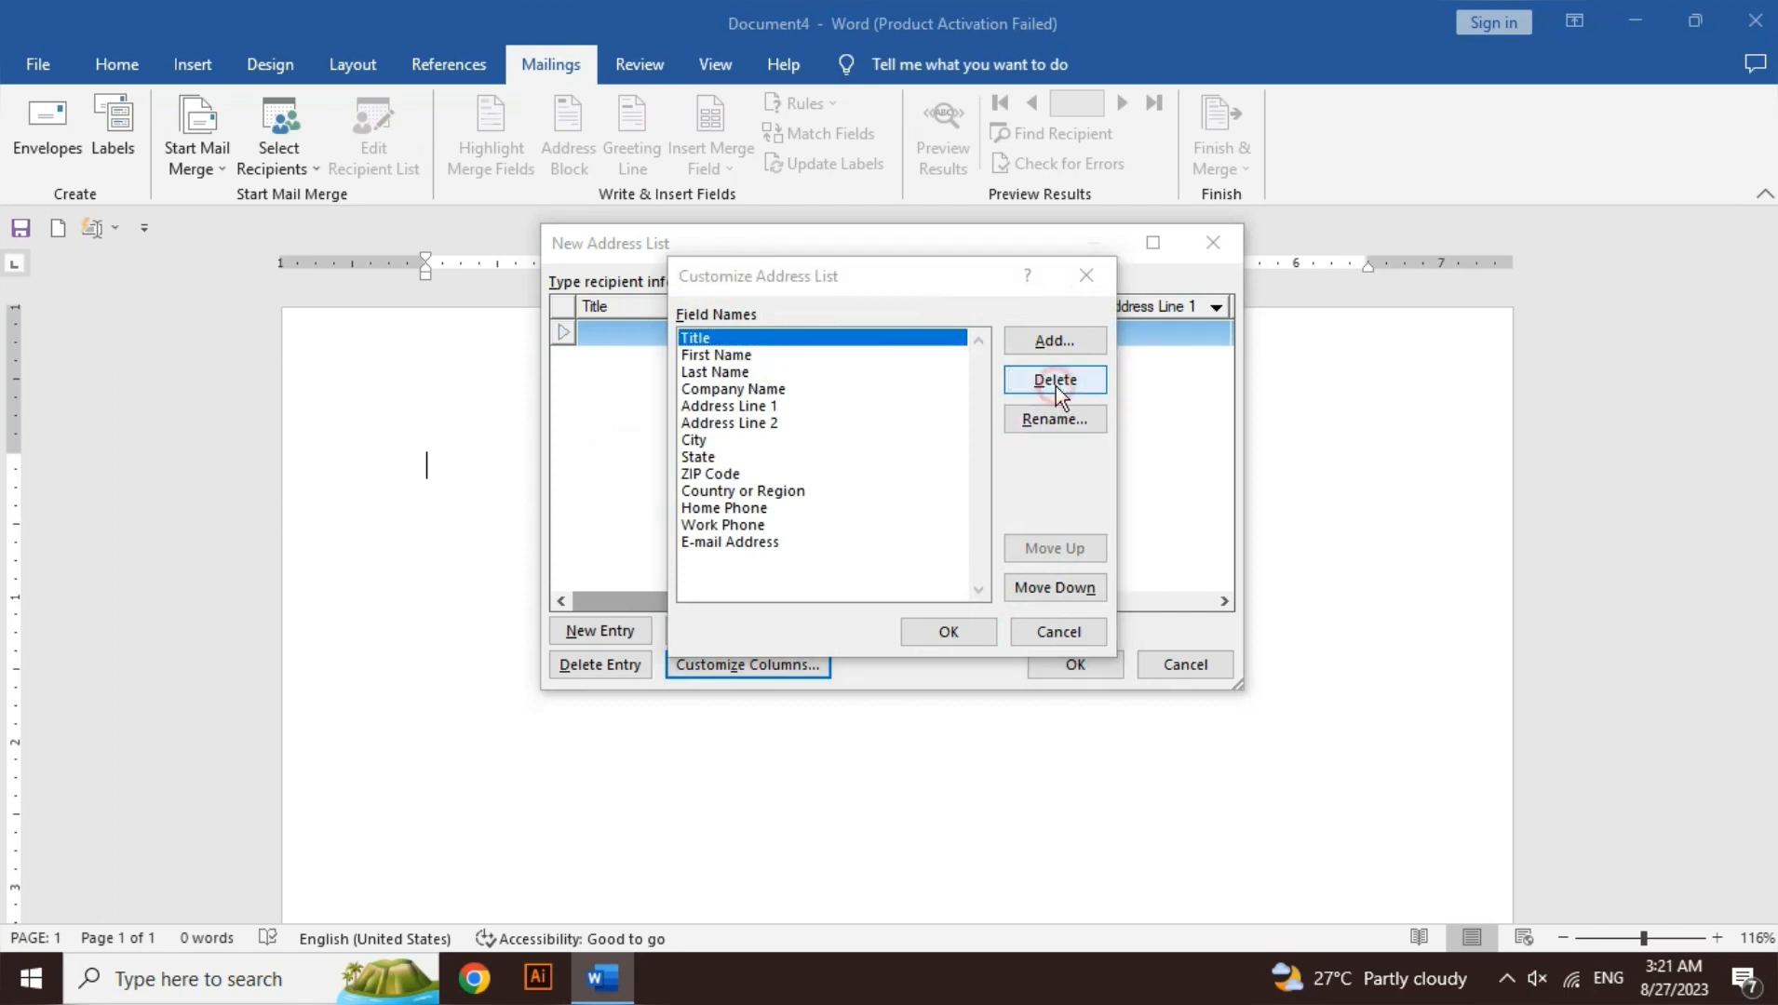
click(854, 562)
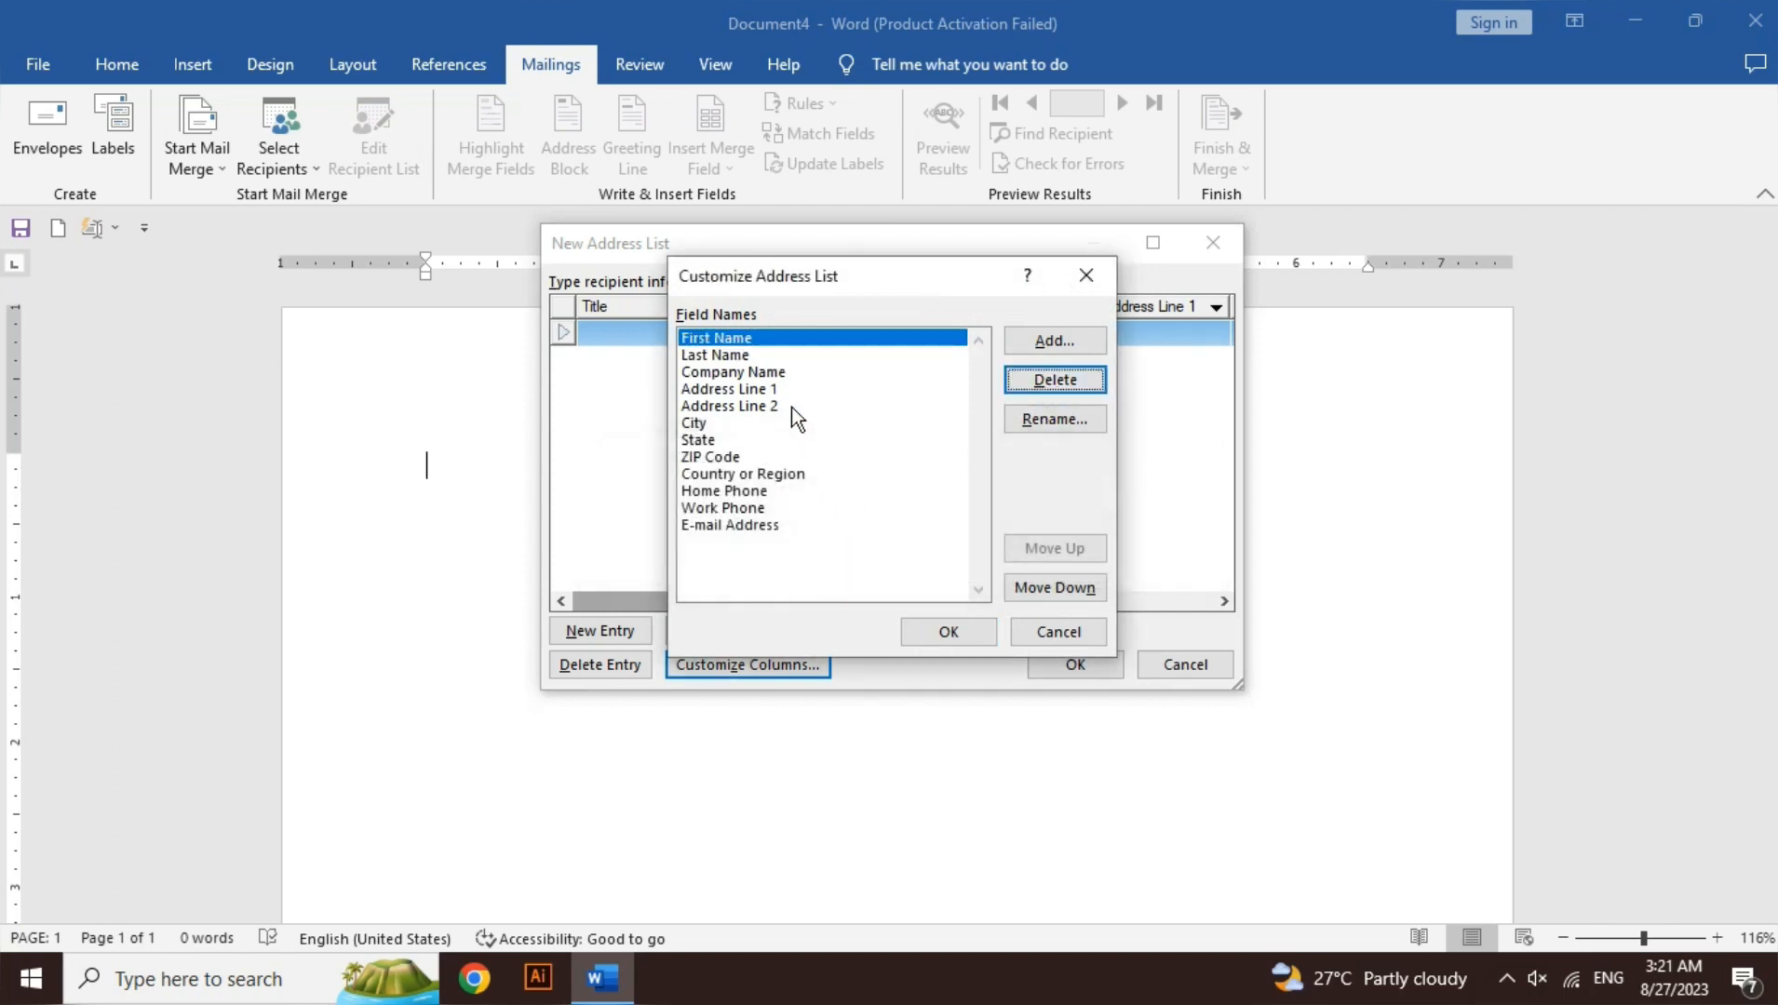
click(759, 355)
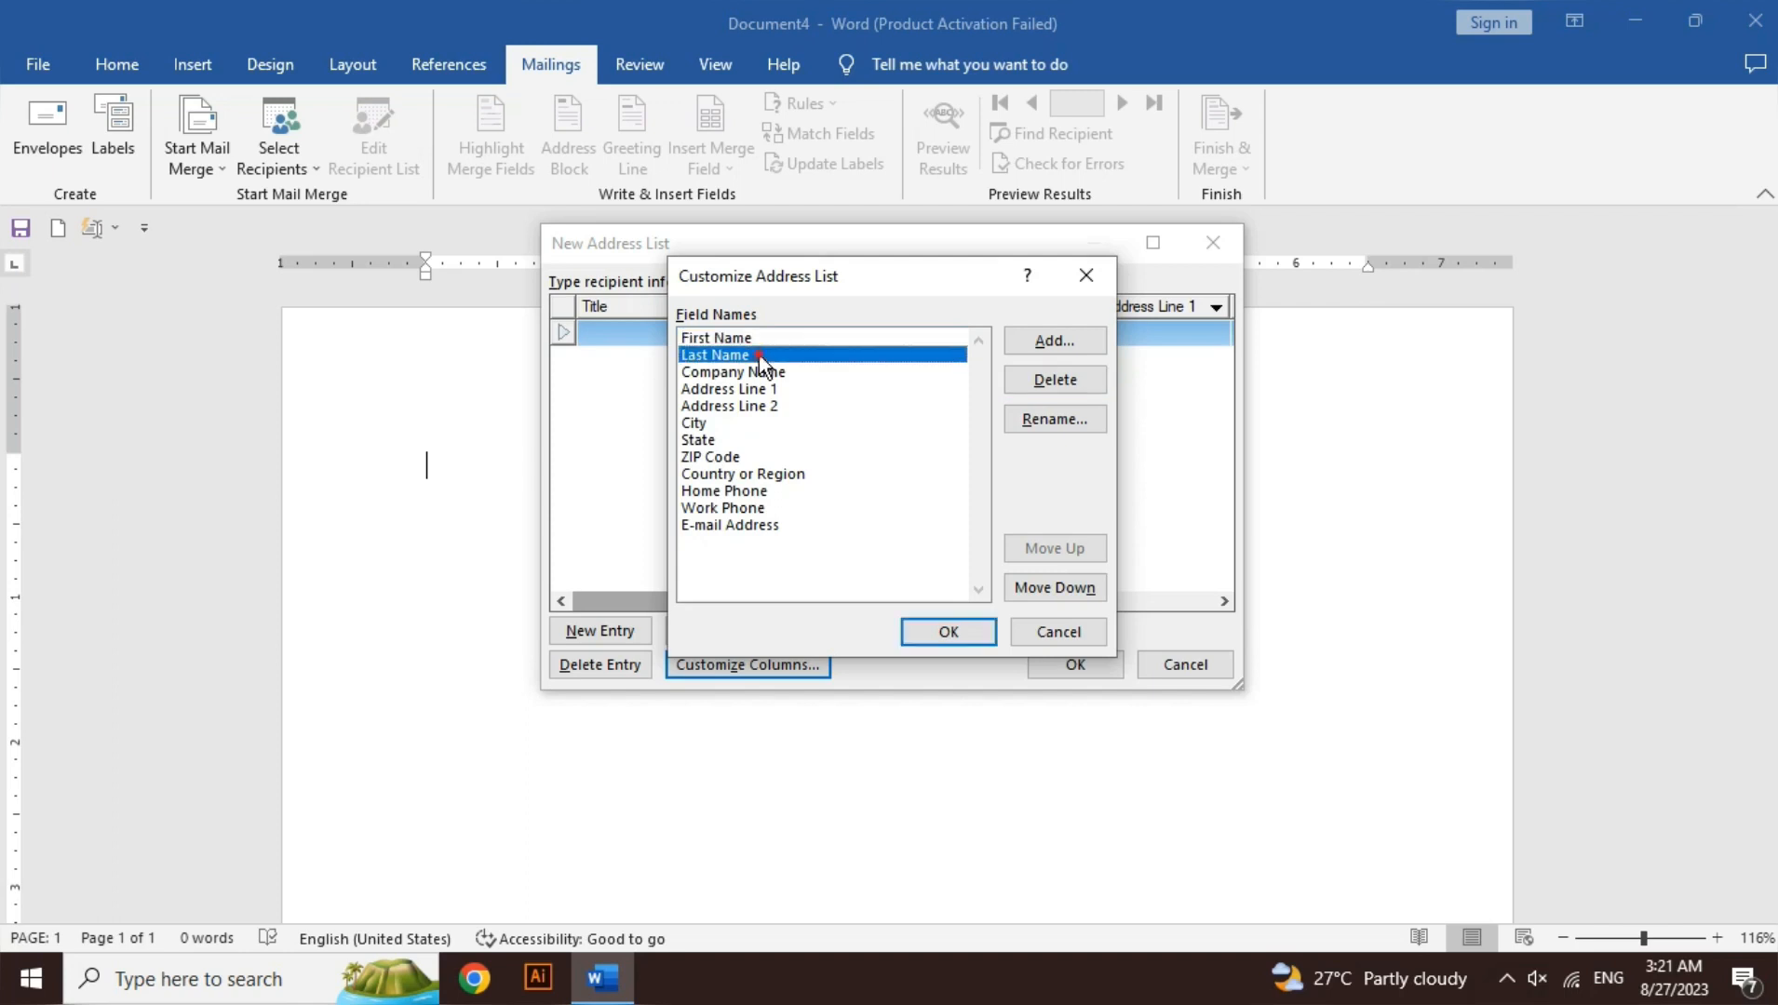
click(1065, 379)
click(849, 561)
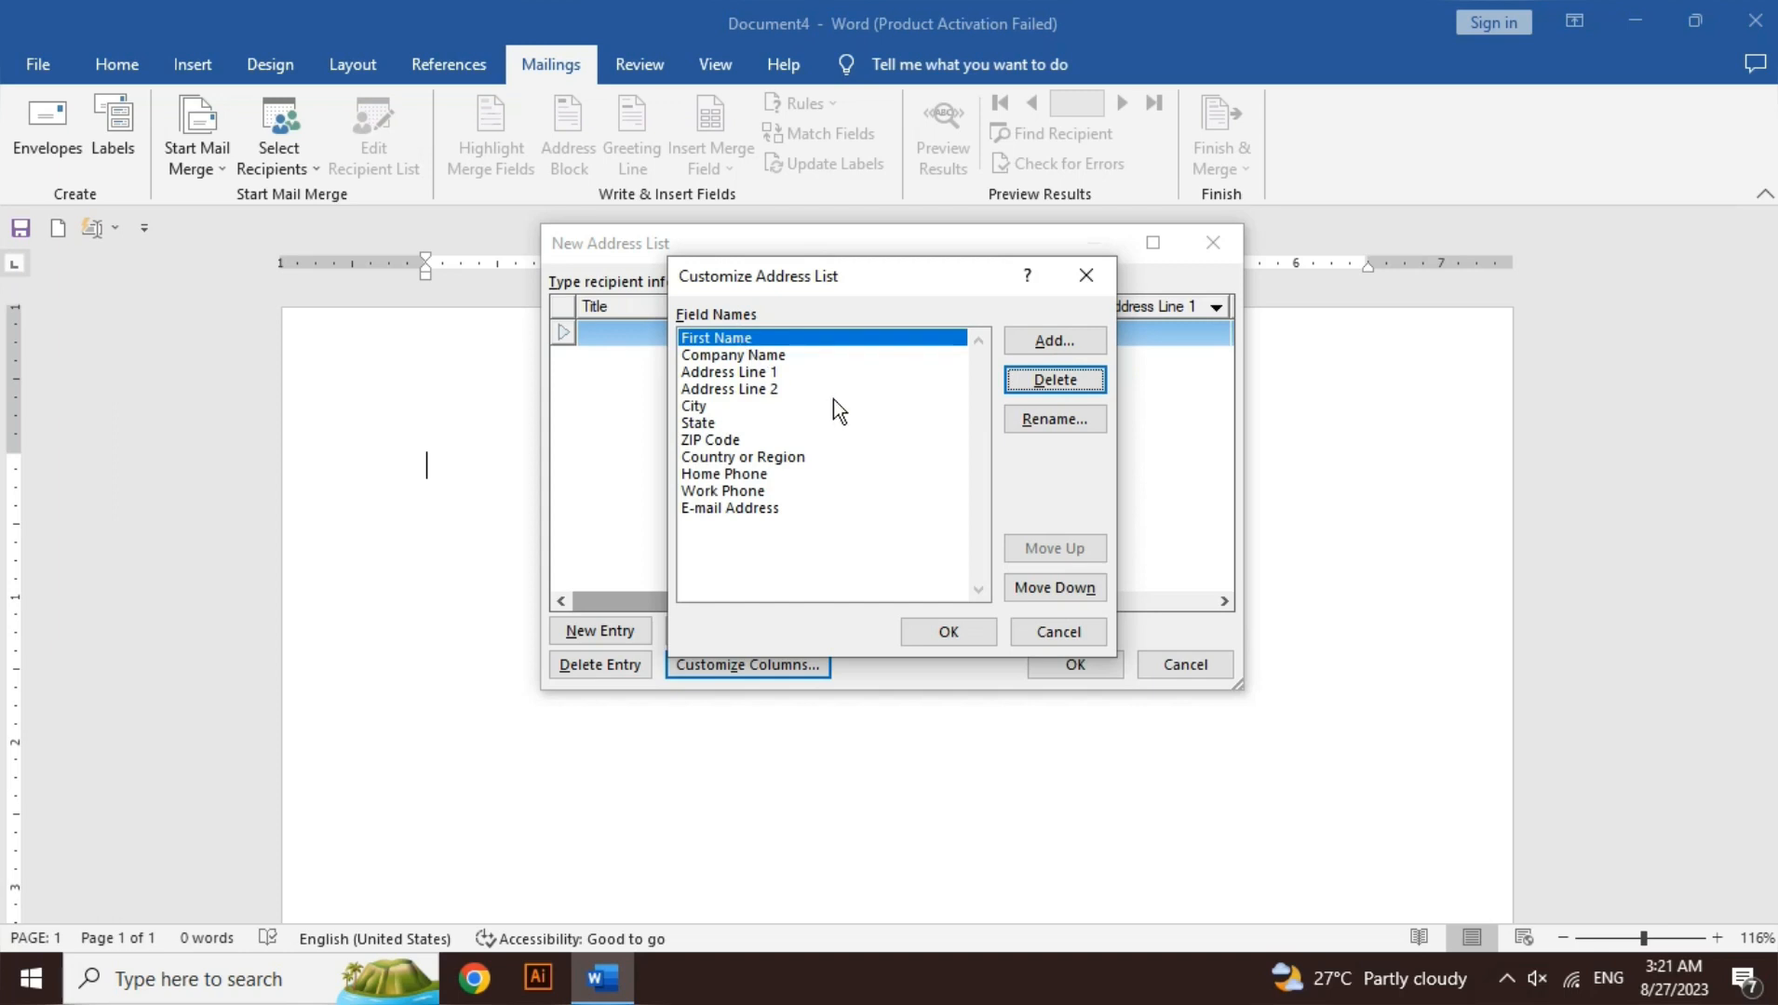
Step: Rename the First Name field of the address list to Emp Name
click(1060, 420)
key(Right)
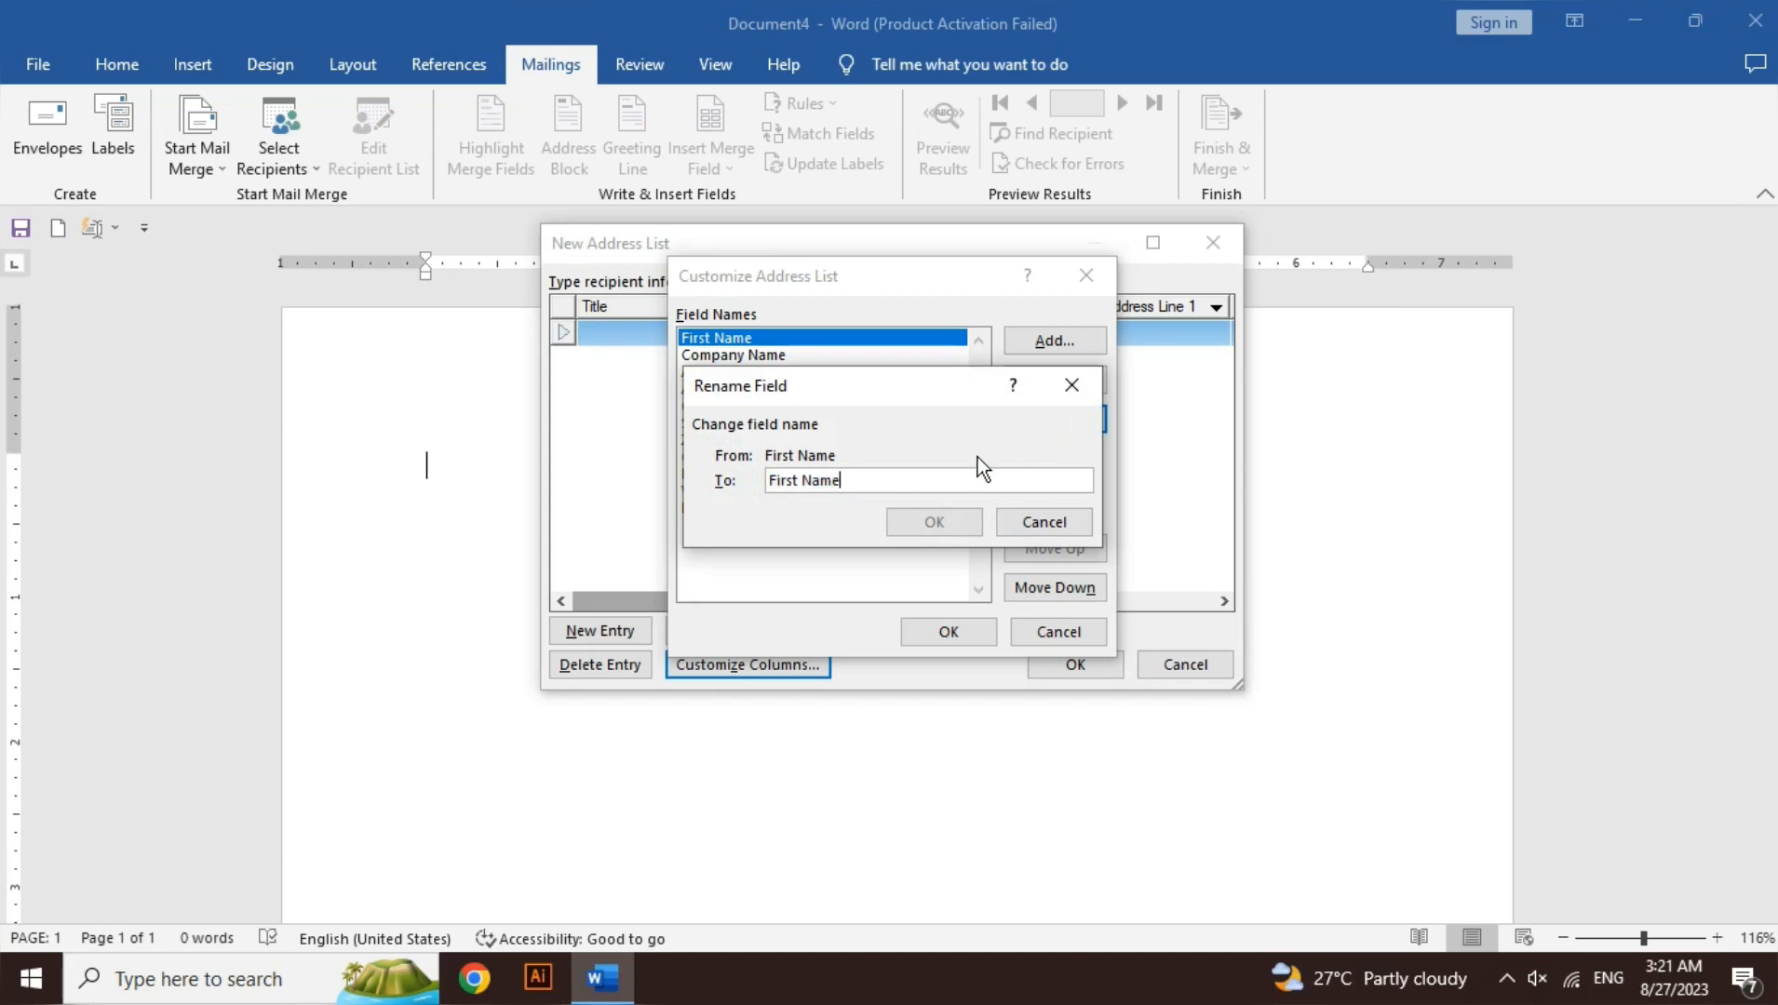
key(Left)
key(Left)
key(Left)
key(Left)
key(Left)
key(BackSpace)
key(BackSpace)
key(BackSpace)
key(BackSpace)
key(BackSpace)
text(Emp)
click(951, 521)
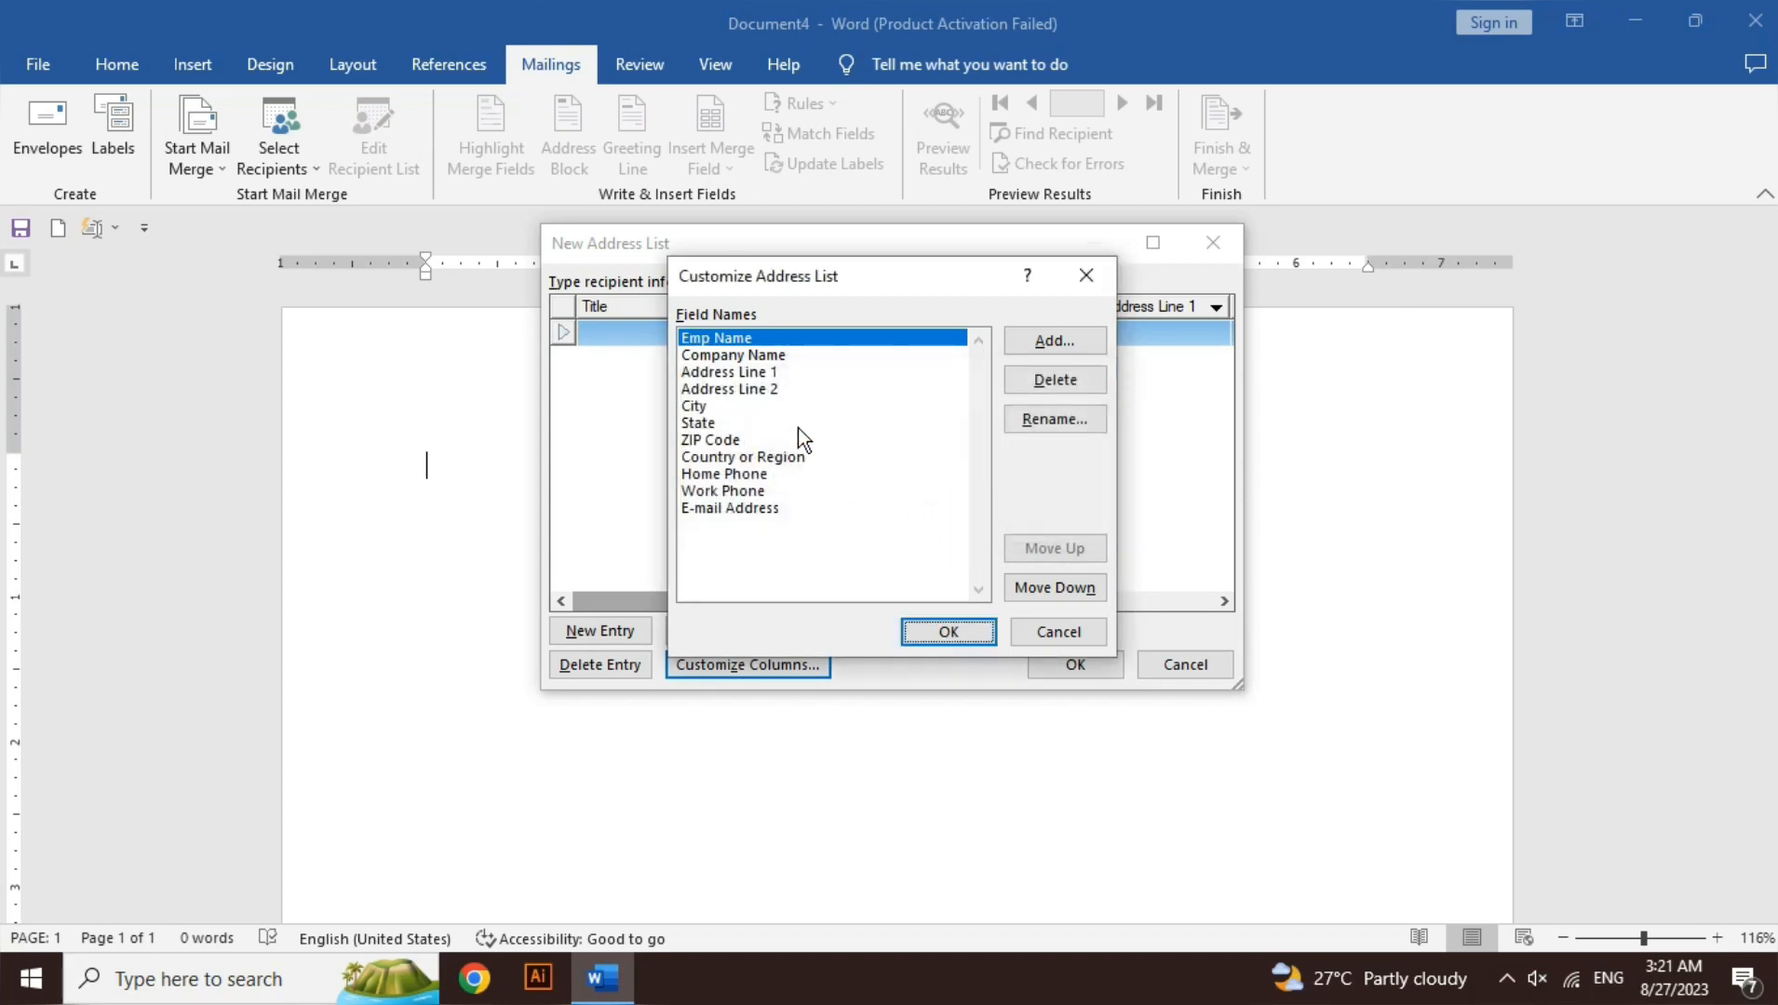
Step: Rename the Address Line 1 field to Emp Address
click(741, 356)
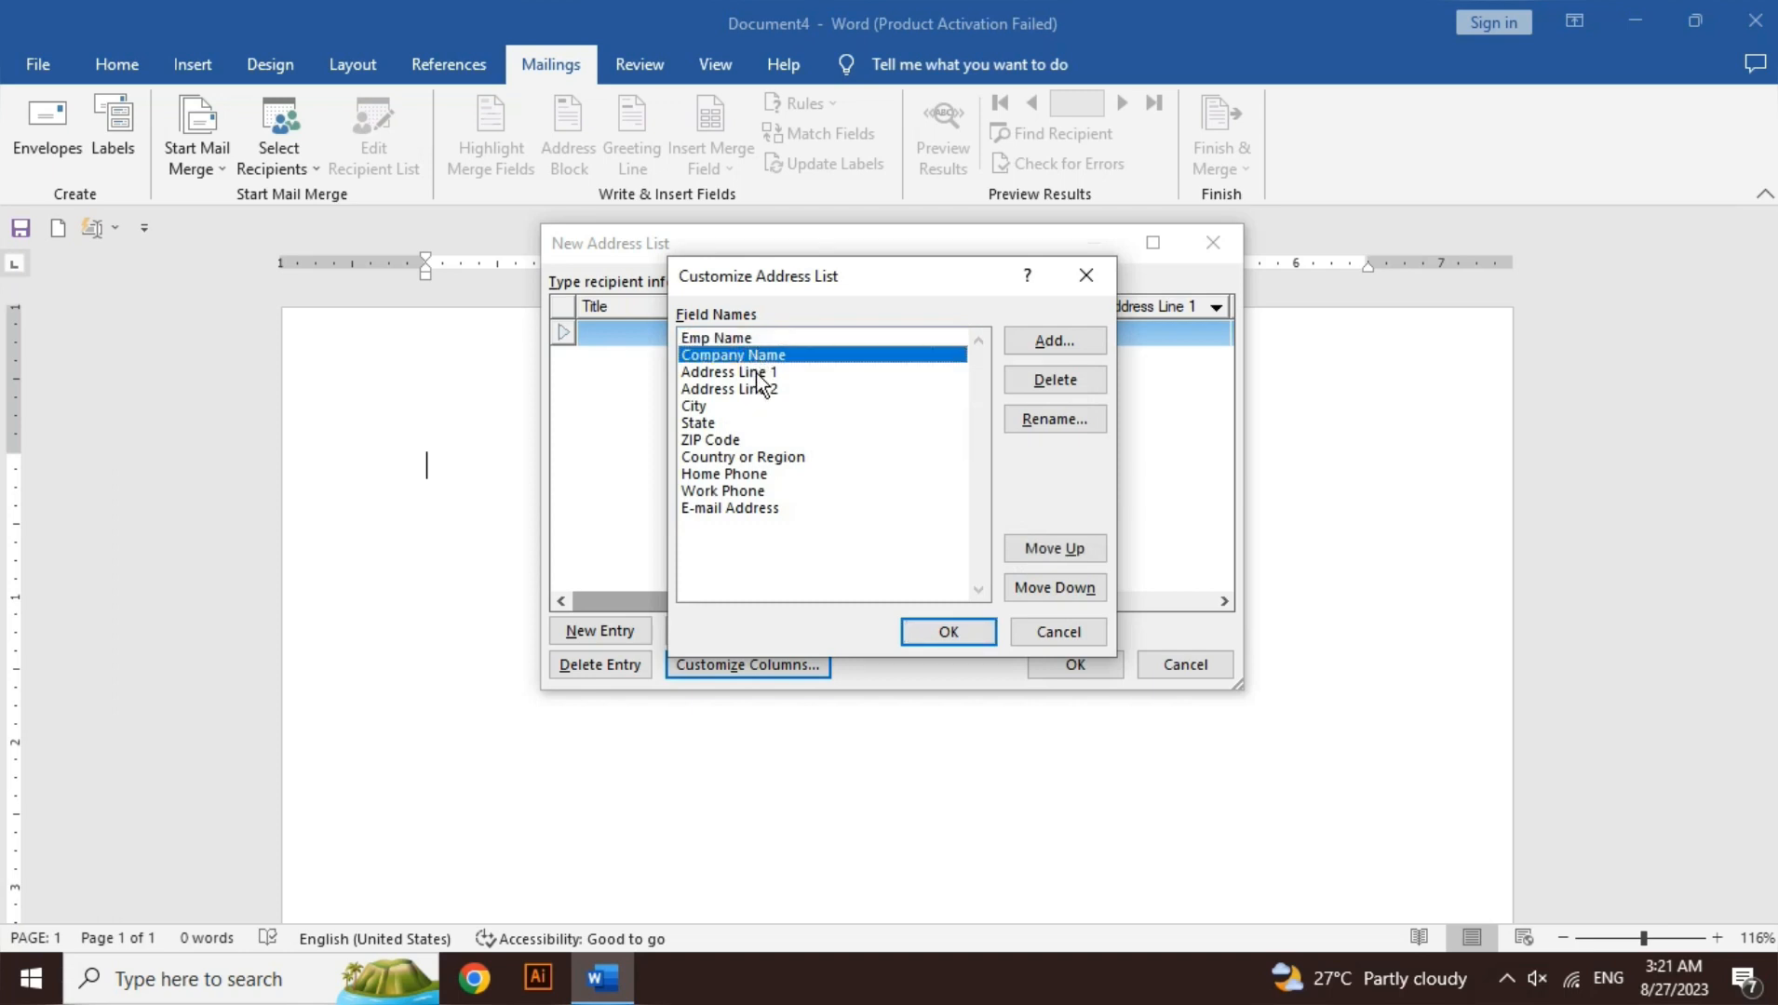
click(758, 373)
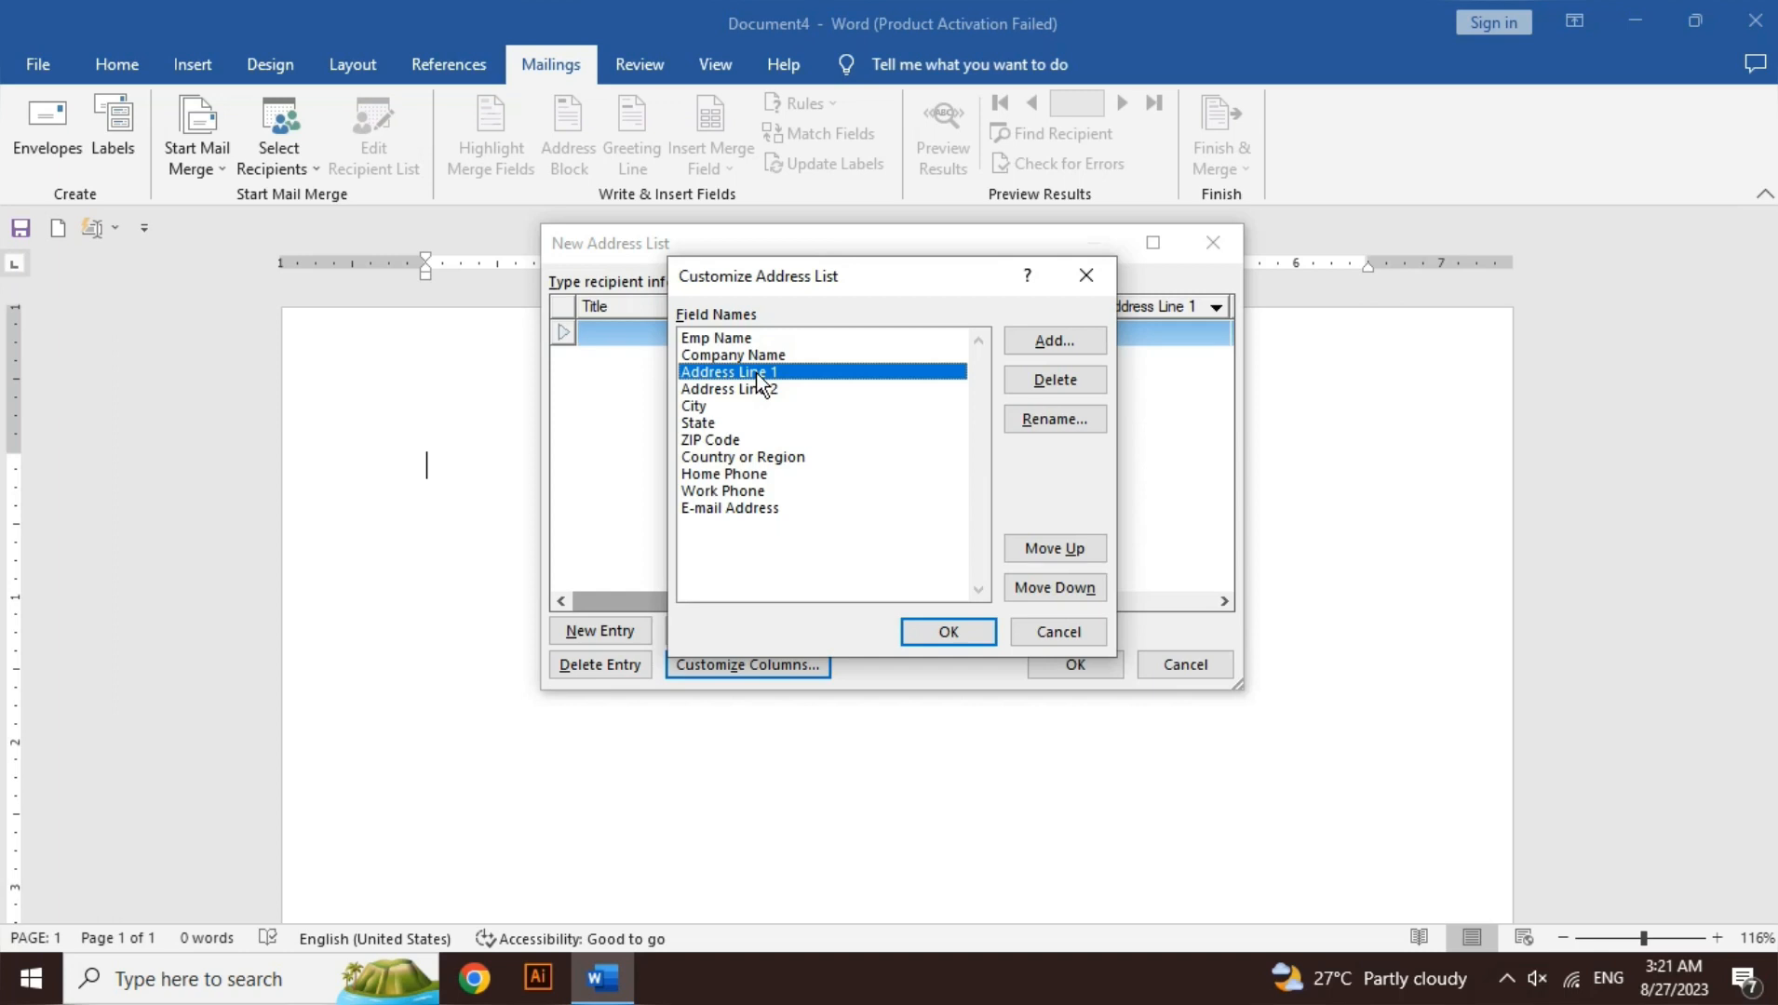
click(1060, 426)
key(End)
key(BackSpace)
key(BackSpace)
key(BackSpace)
key(BackSpace)
key(BackSpace)
key(BackSpace)
key(BackSpace)
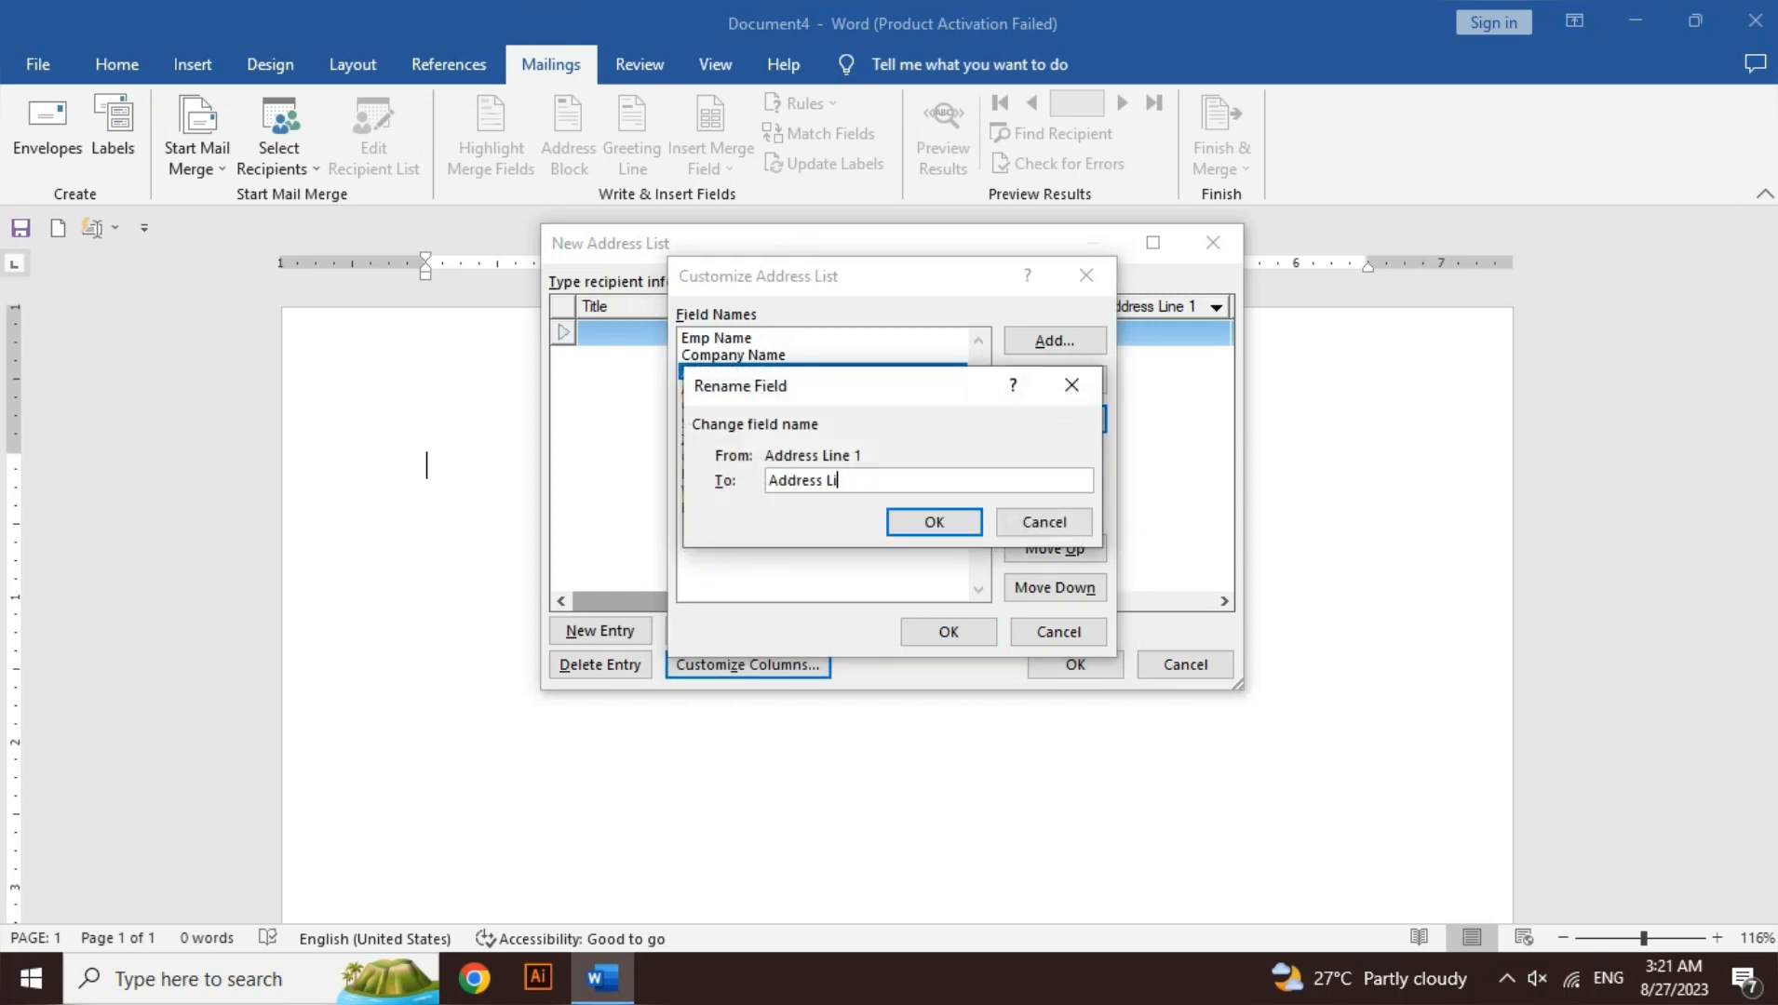
key(Home)
text(Emp)
click(965, 525)
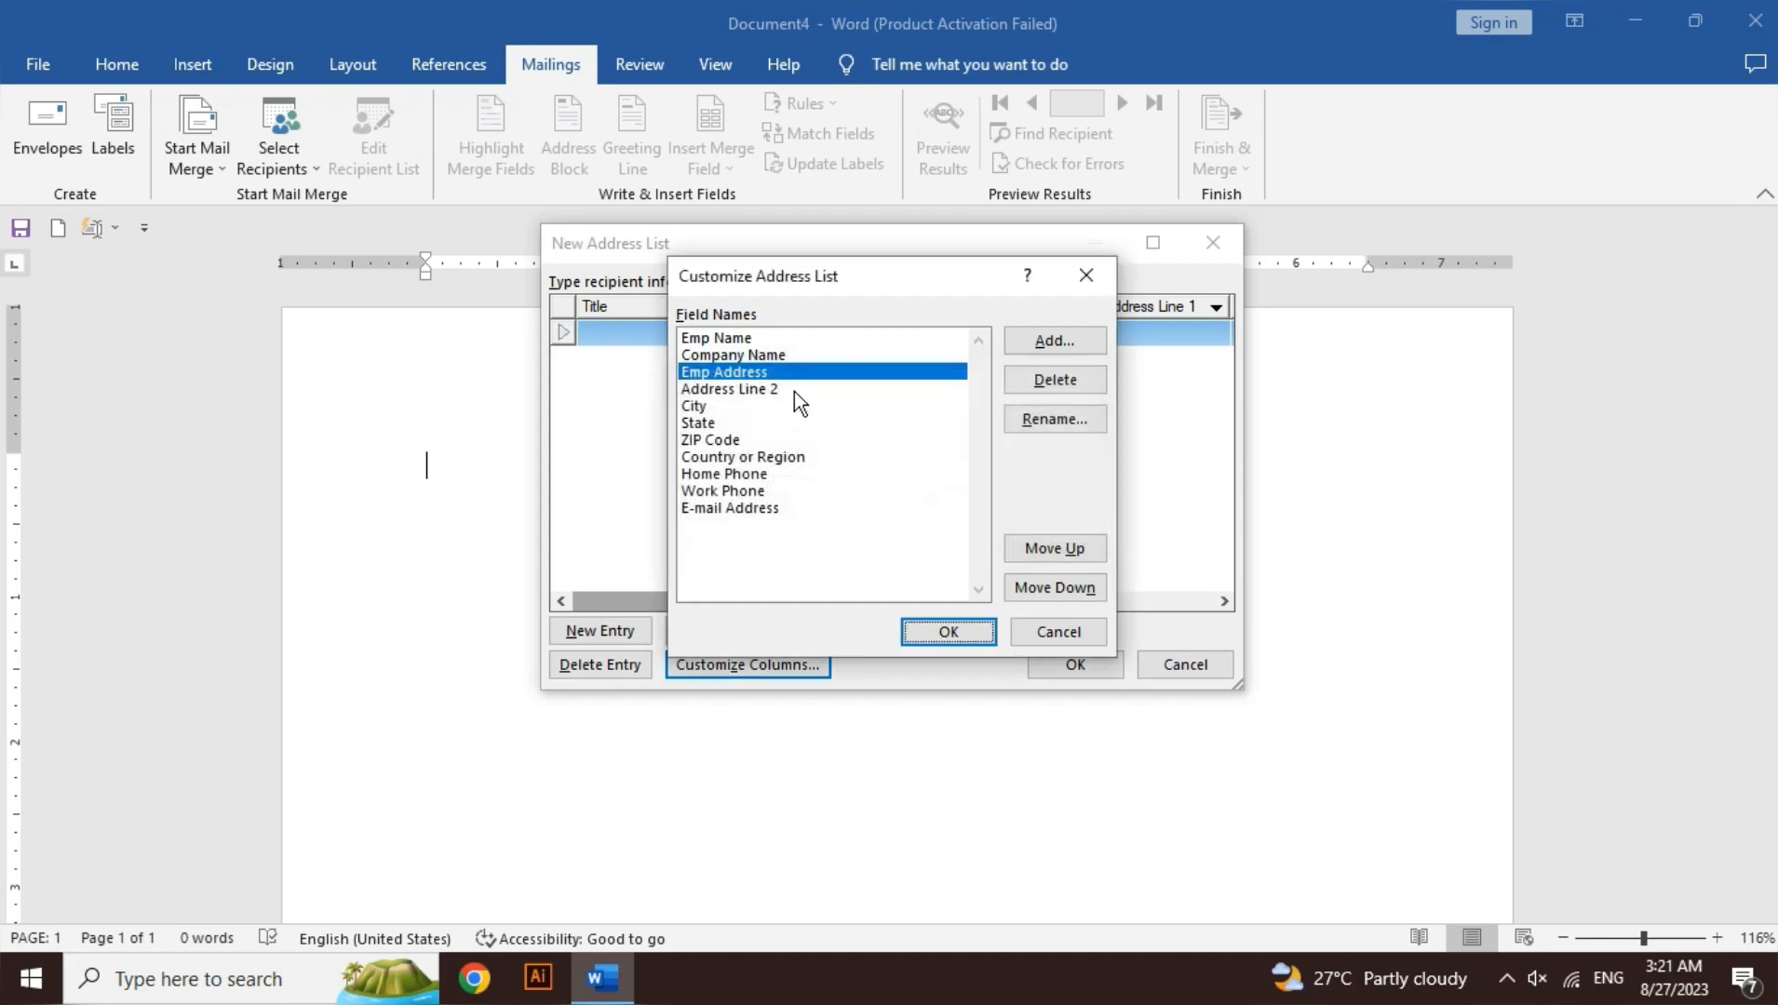
Step: Delete the Address Line 2 and State fields from the address list
click(796, 390)
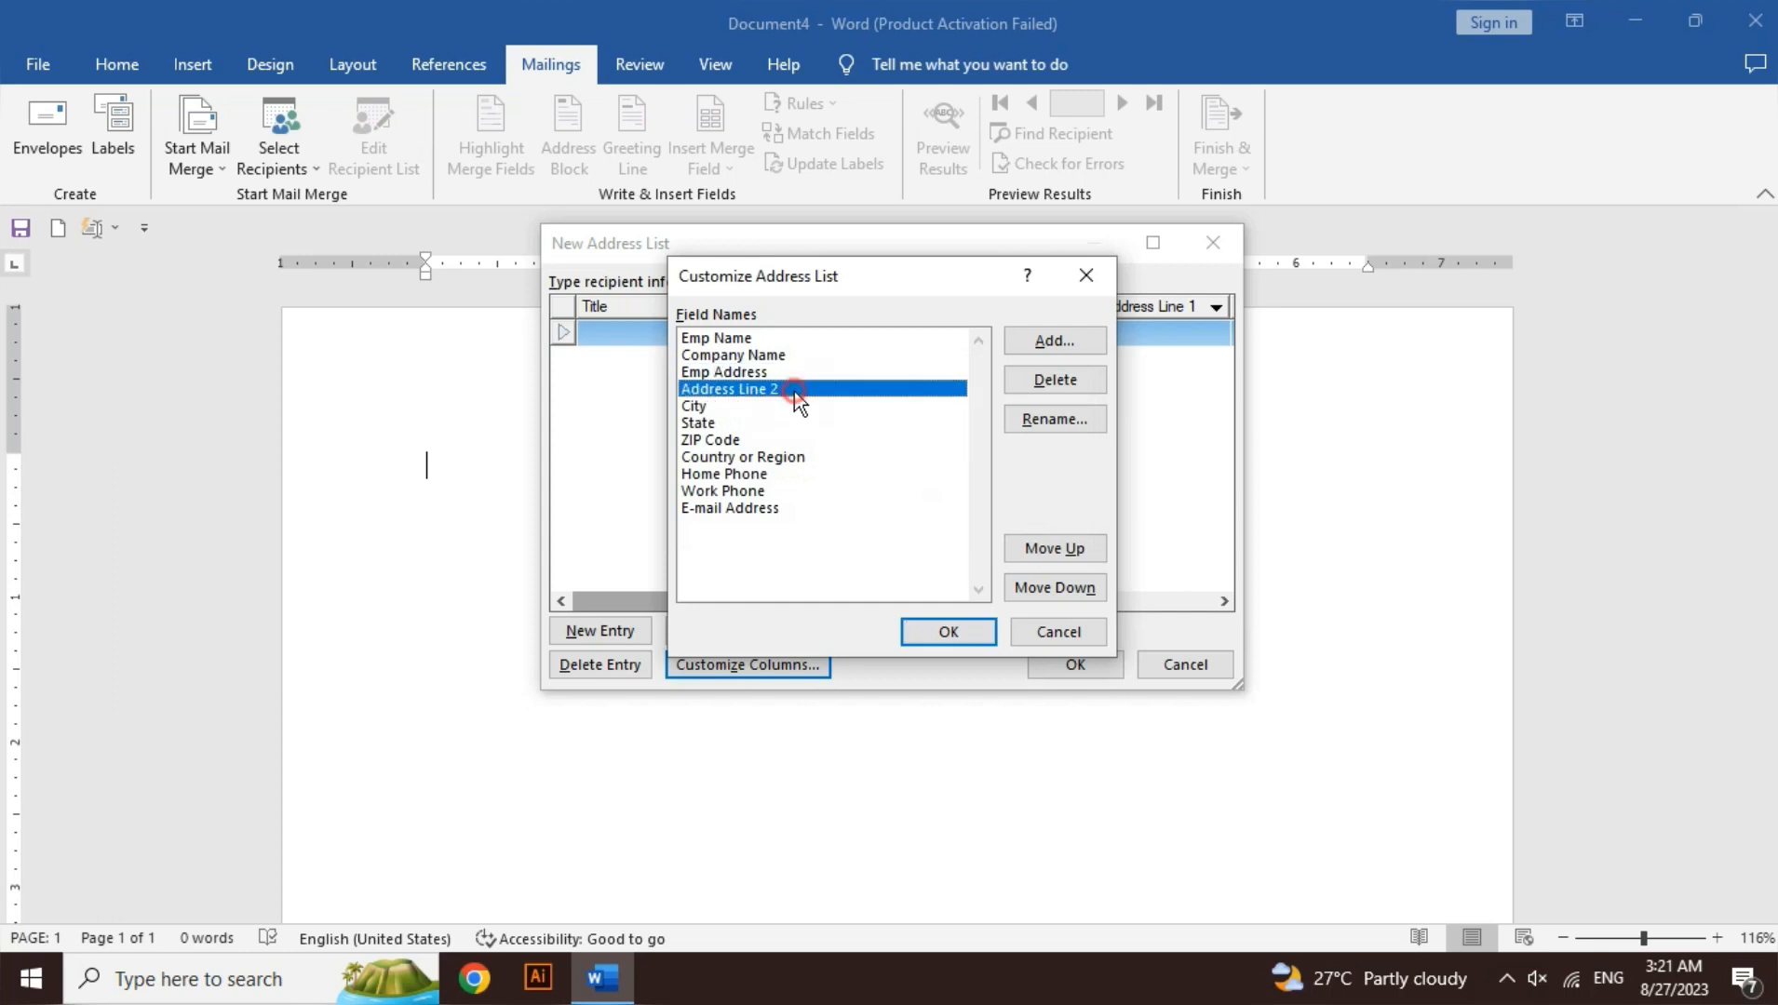
click(1053, 390)
click(874, 565)
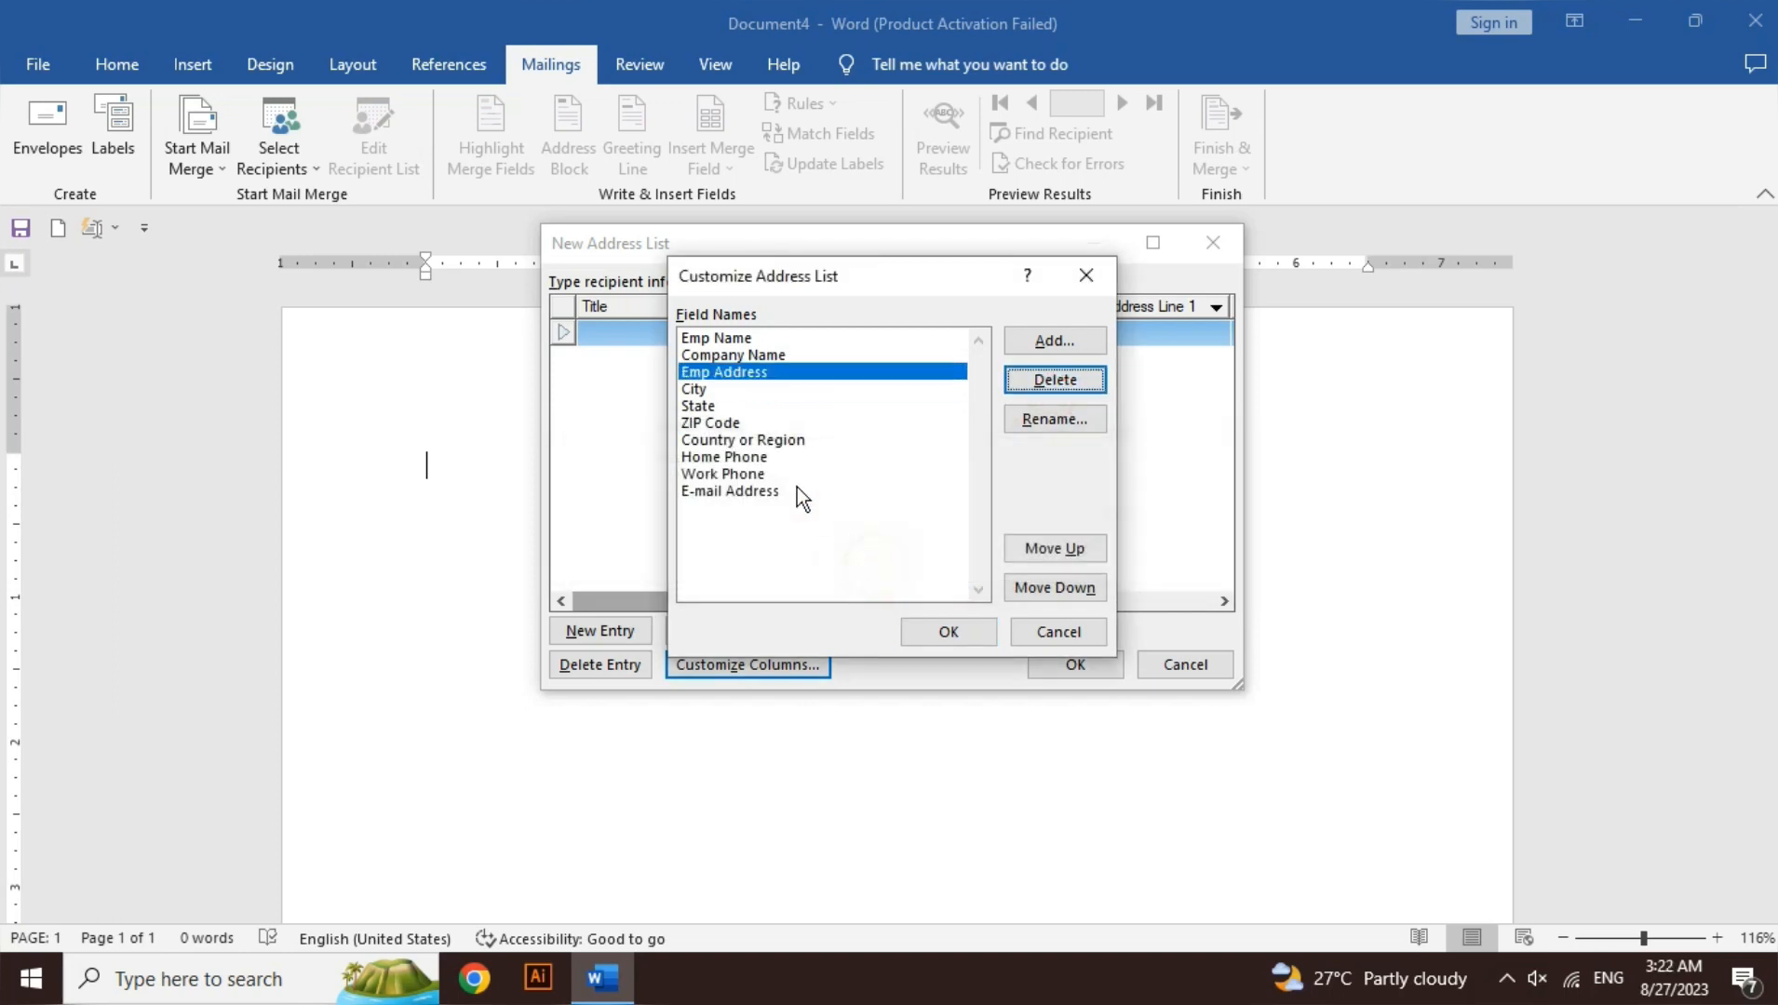
click(709, 408)
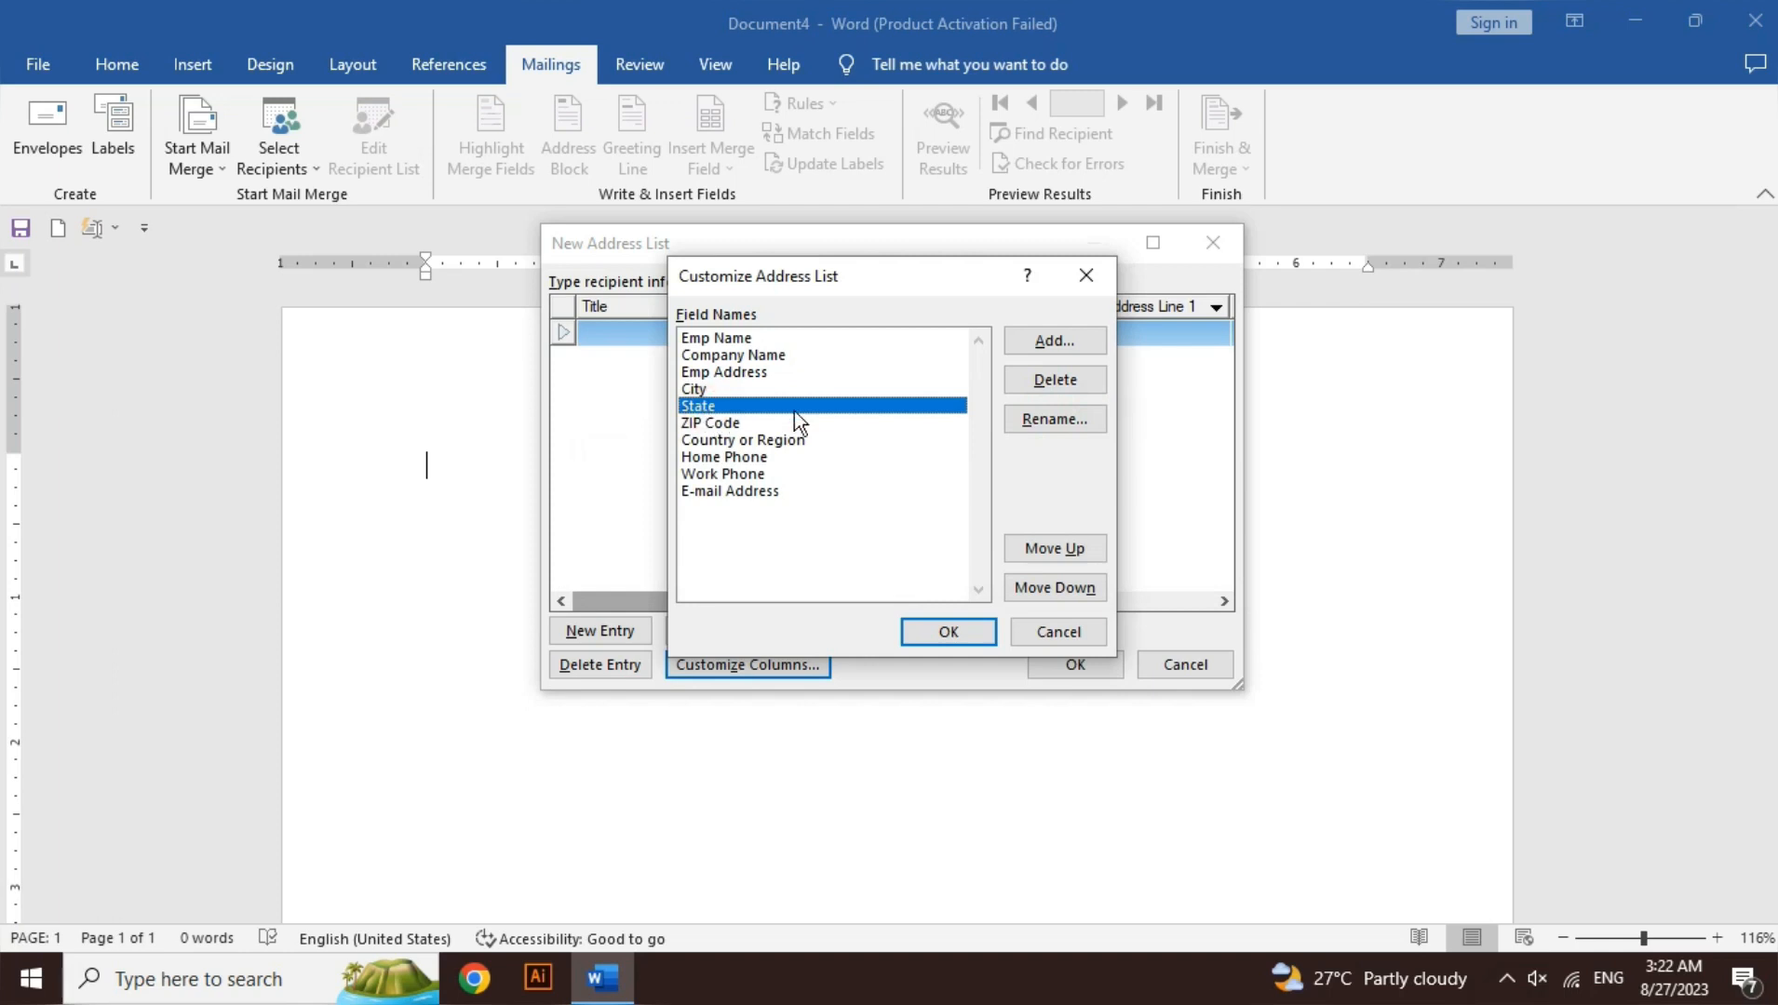
click(1054, 382)
click(866, 571)
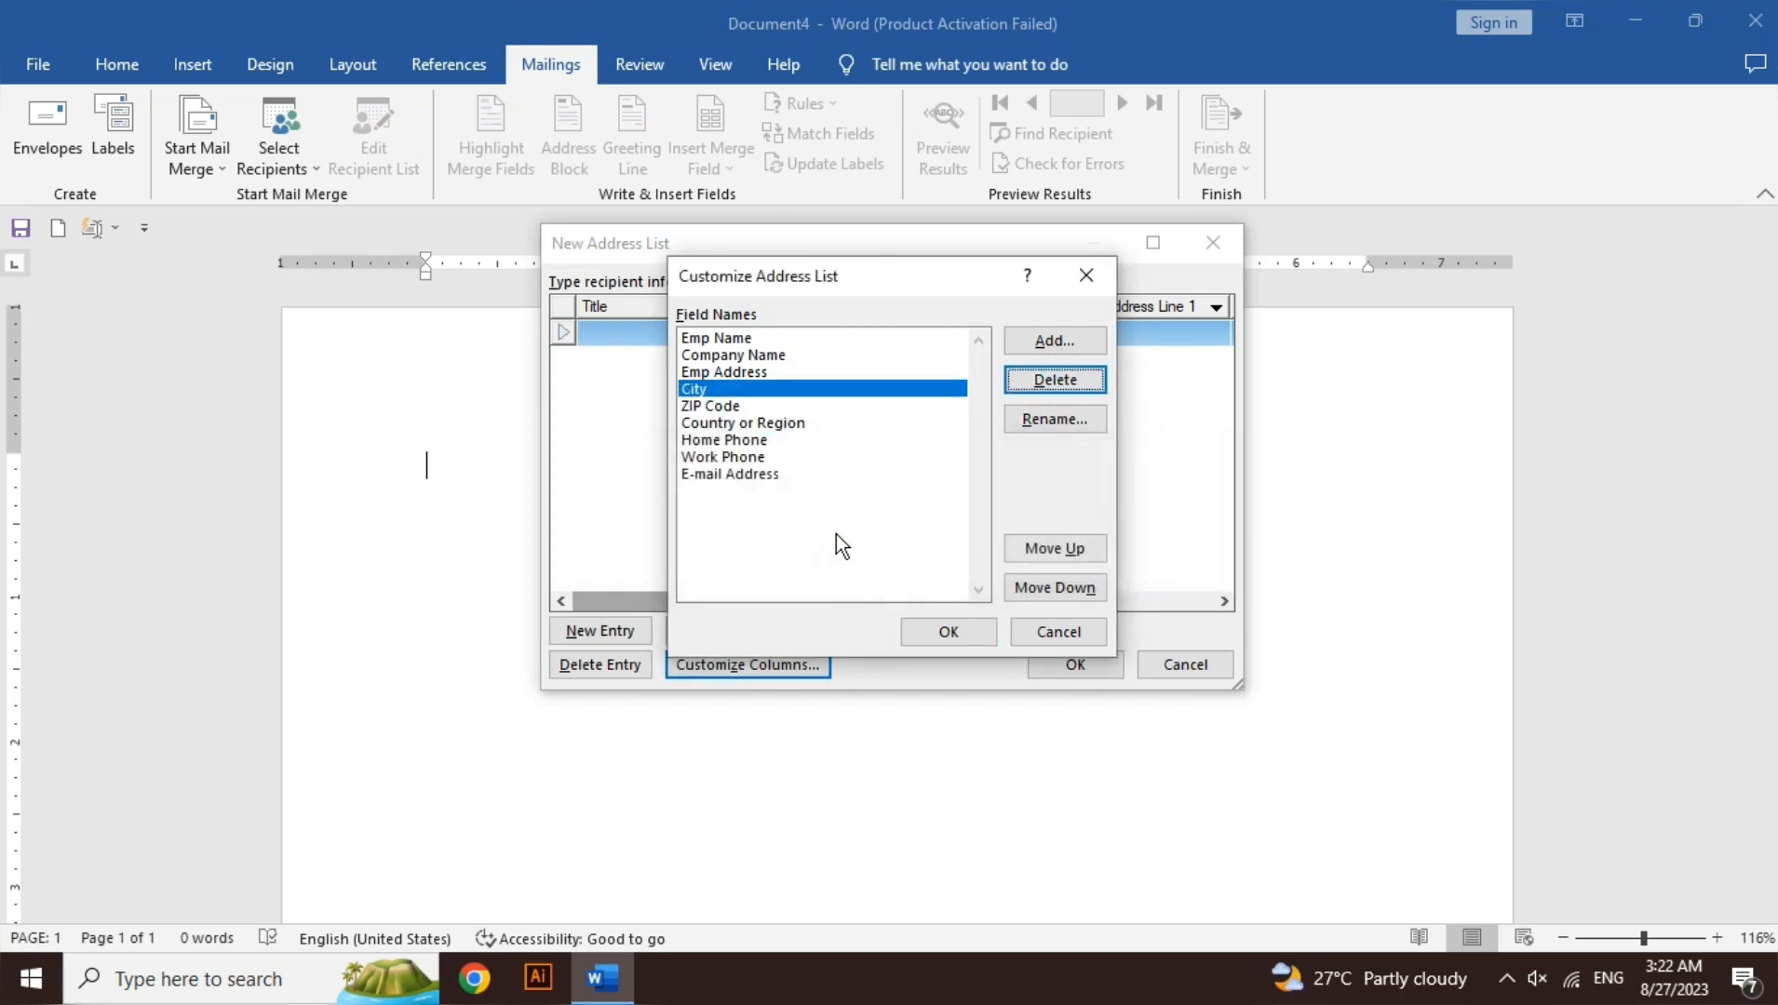
Step: Rename the Home Phone field to Emp Phone
click(735, 410)
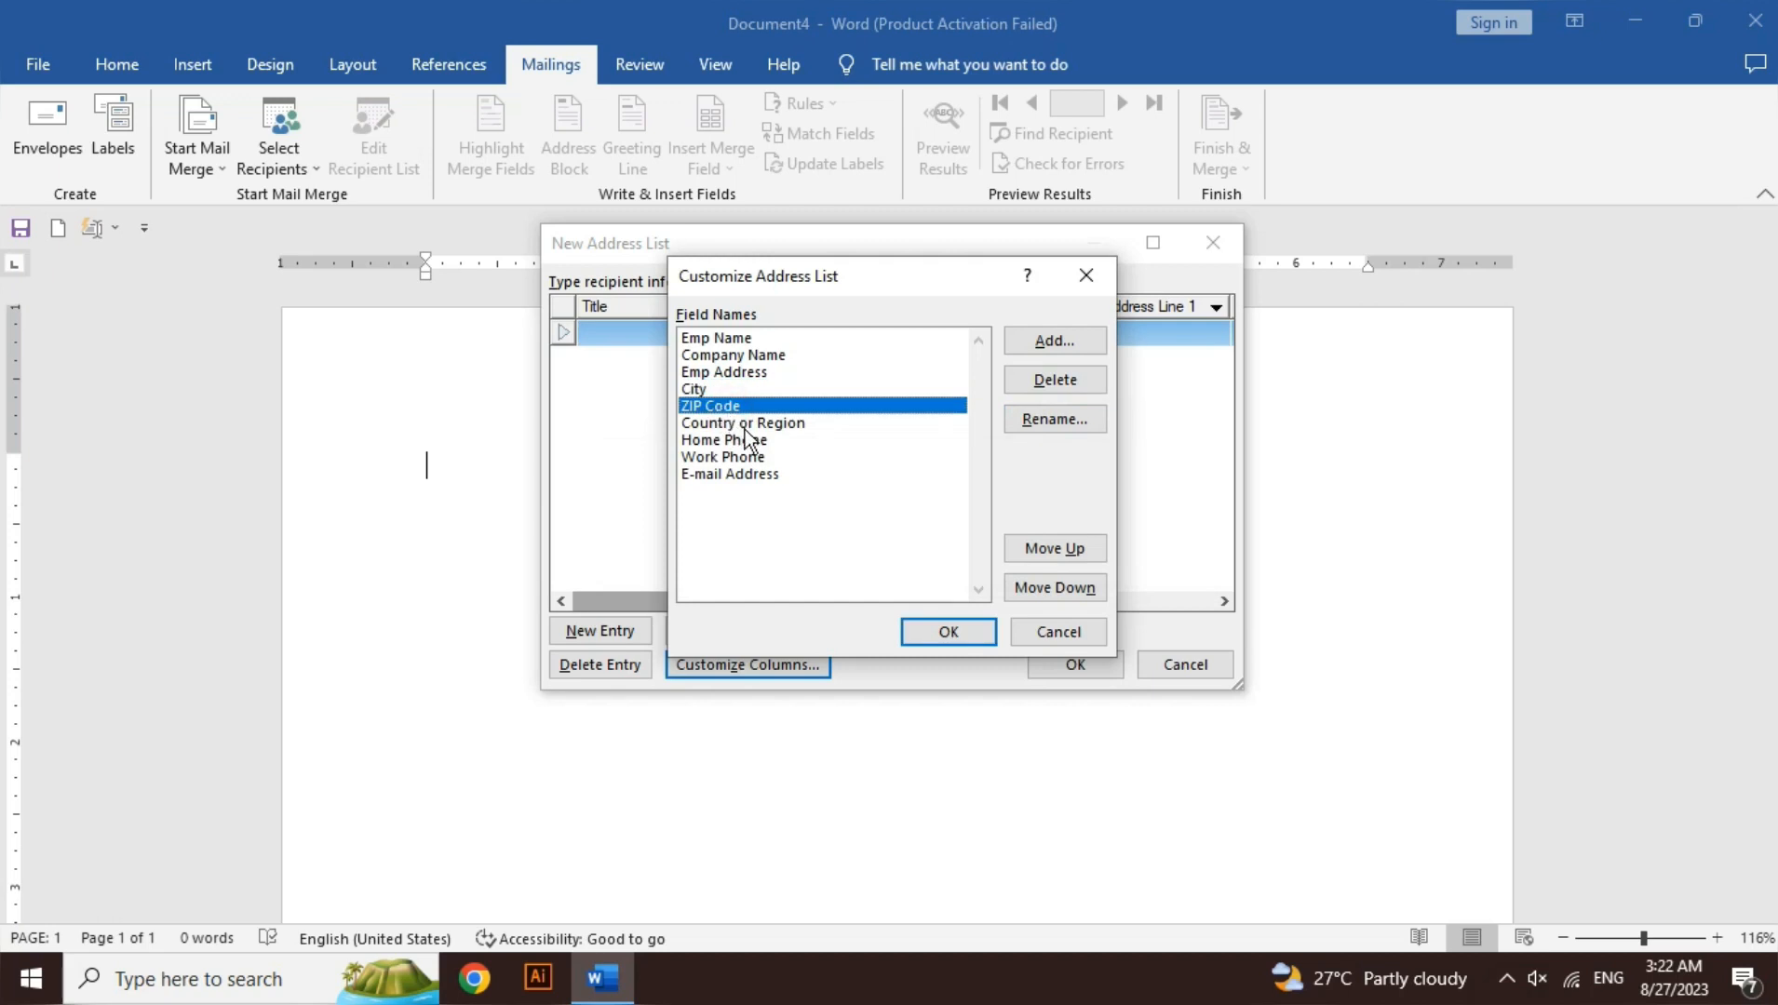
click(744, 425)
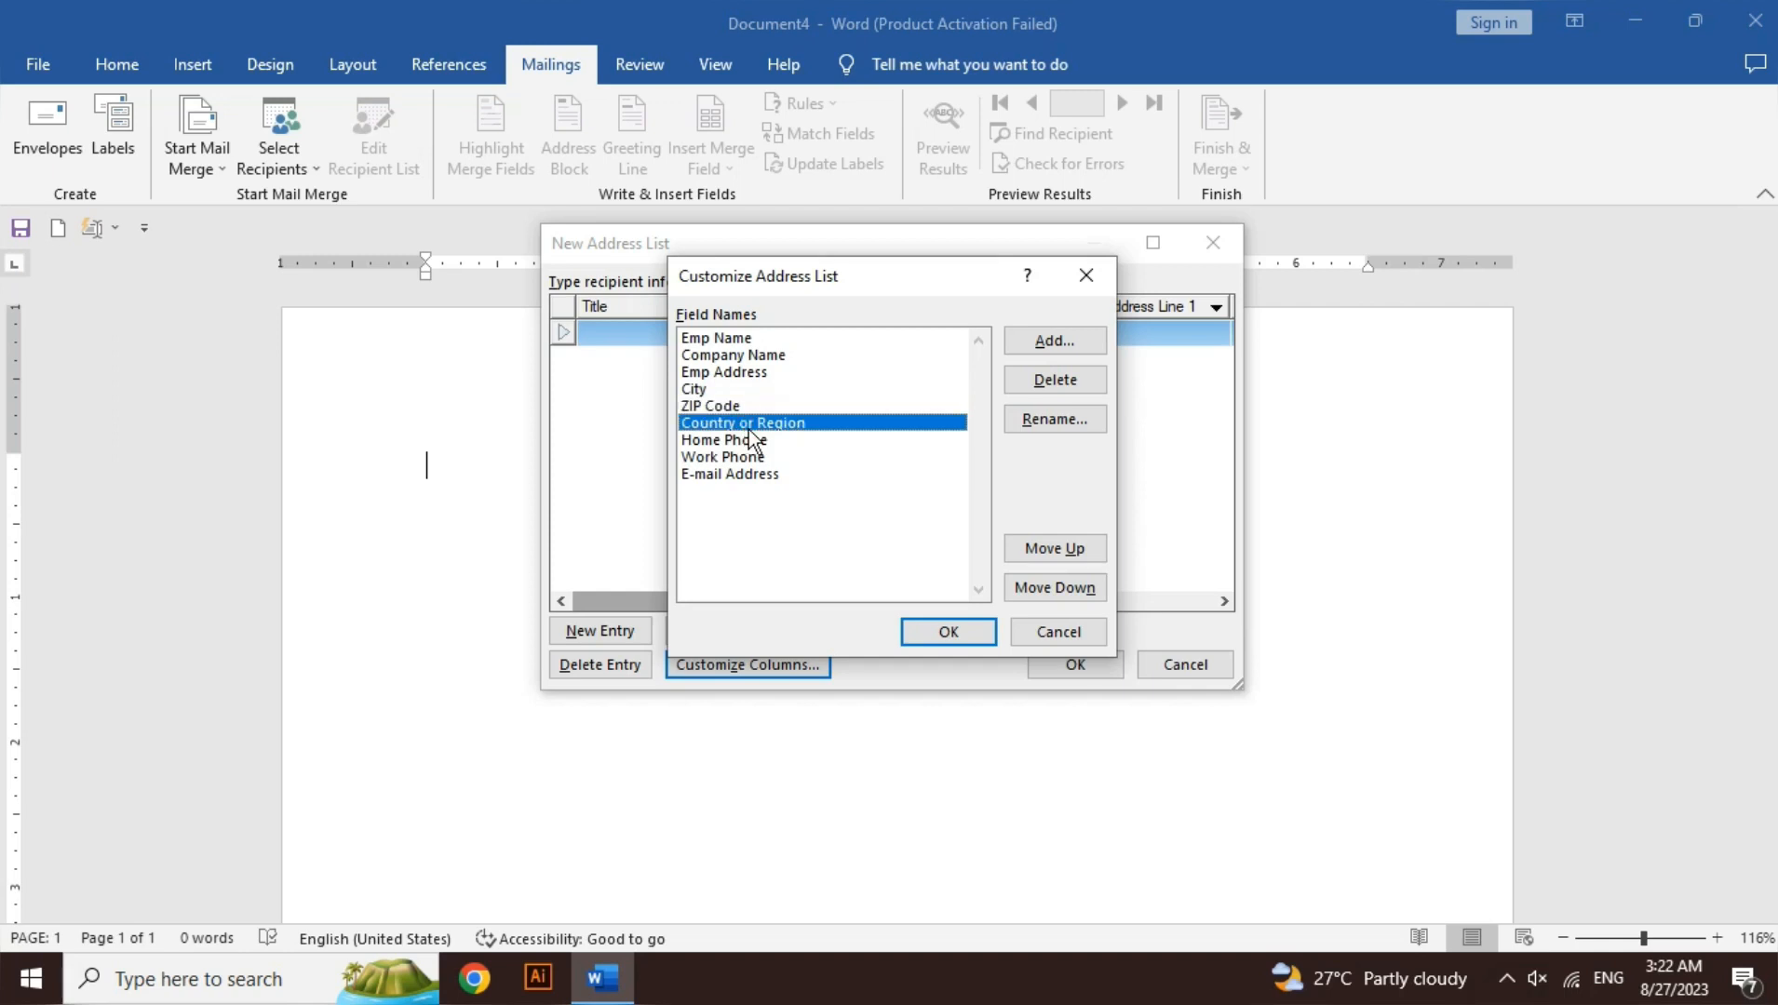
click(749, 443)
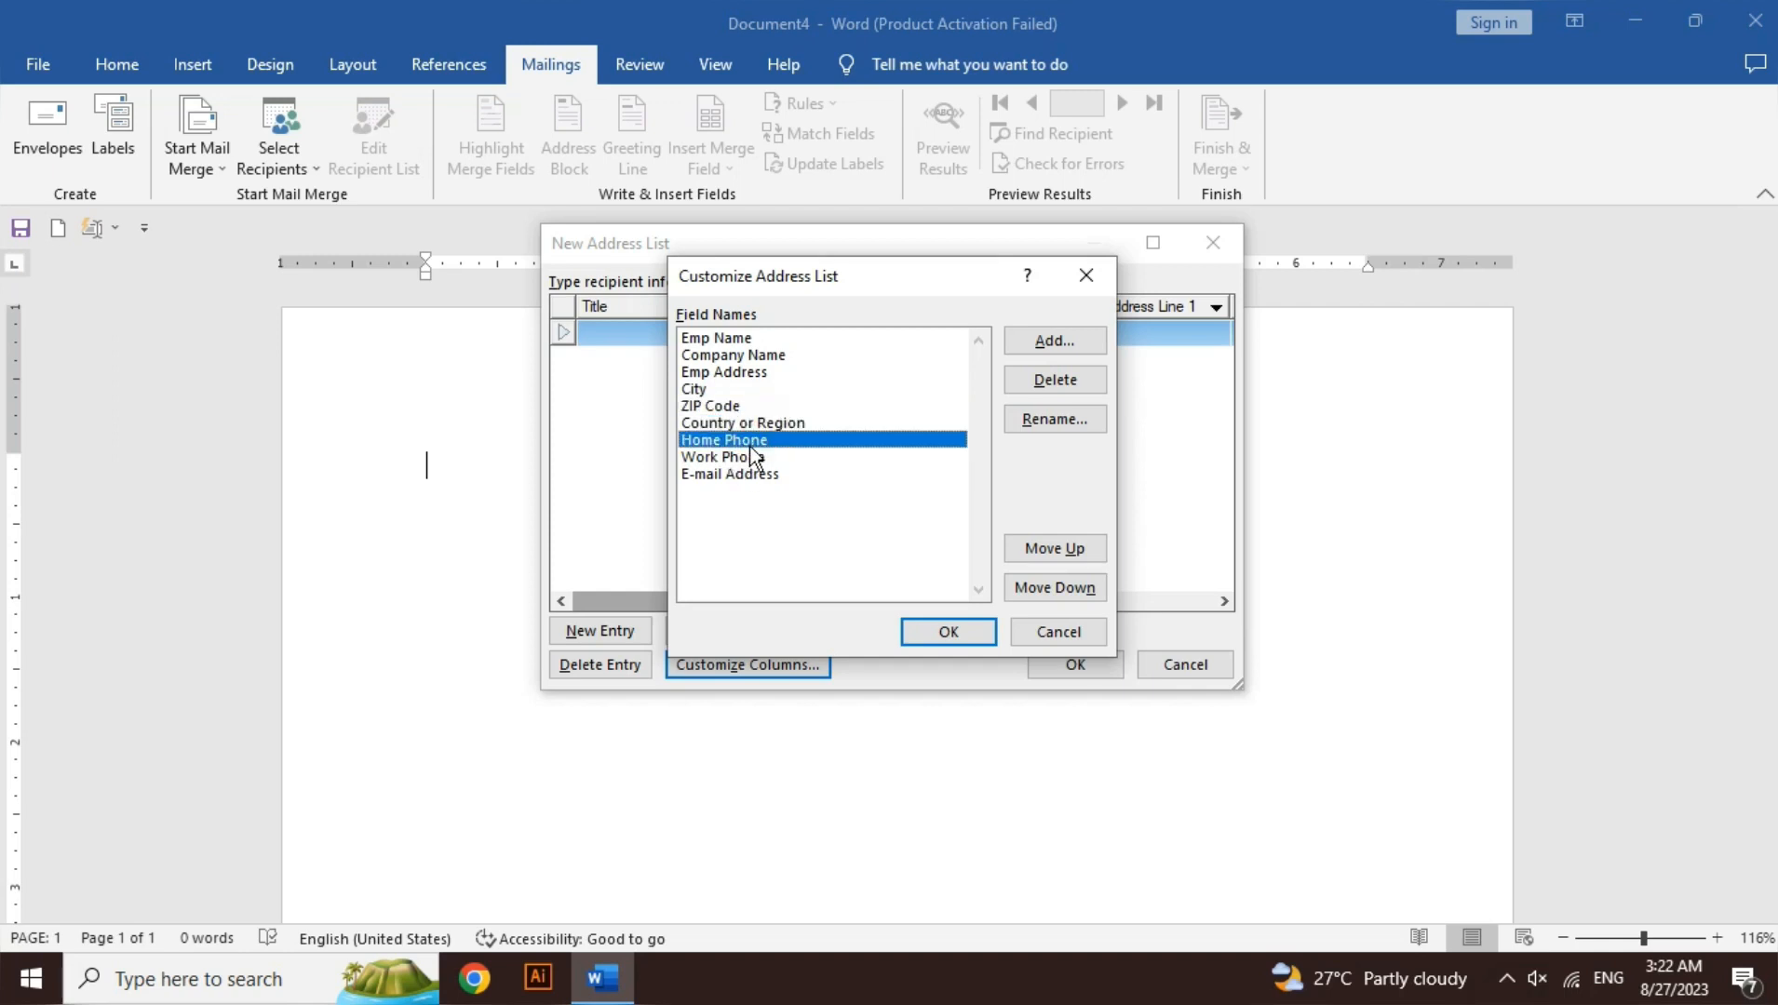
click(1085, 415)
key(Right)
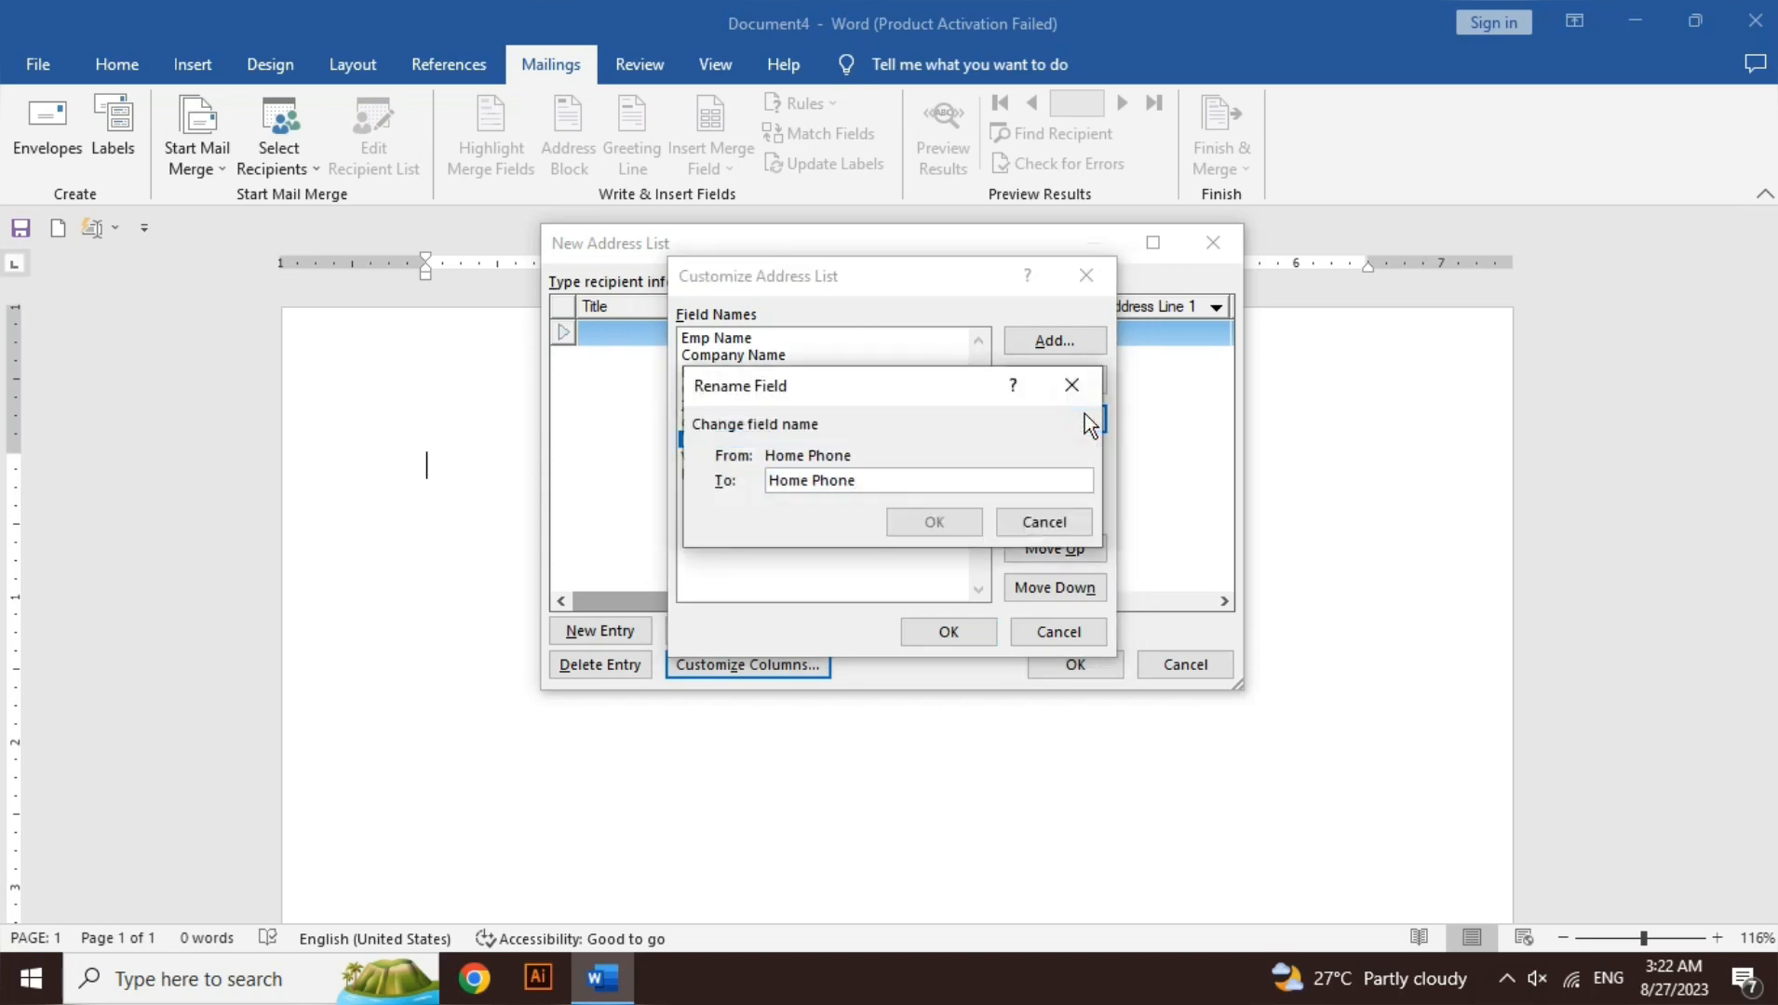
key(Left)
key(Left)
key(Left)
key(Left)
key(Left)
key(BackSpace)
key(BackSpace)
key(BackSpace)
key(BackSpace)
key(BackSpace)
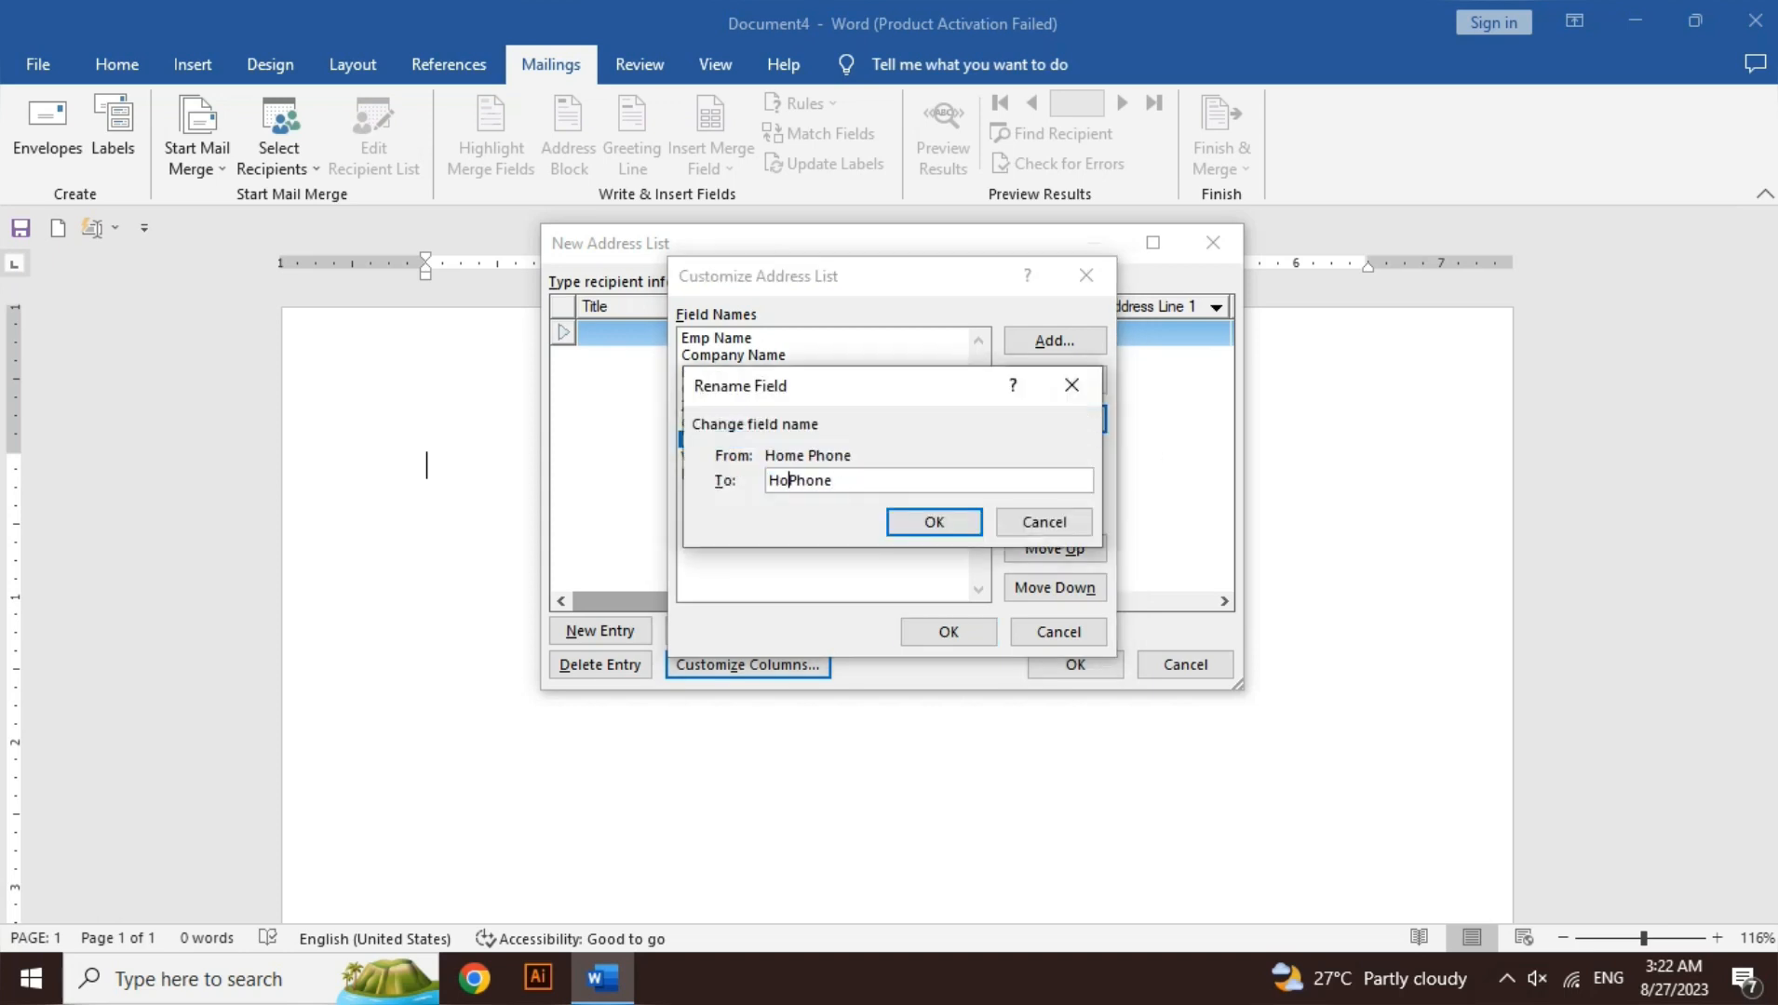
text(Emp)
click(962, 524)
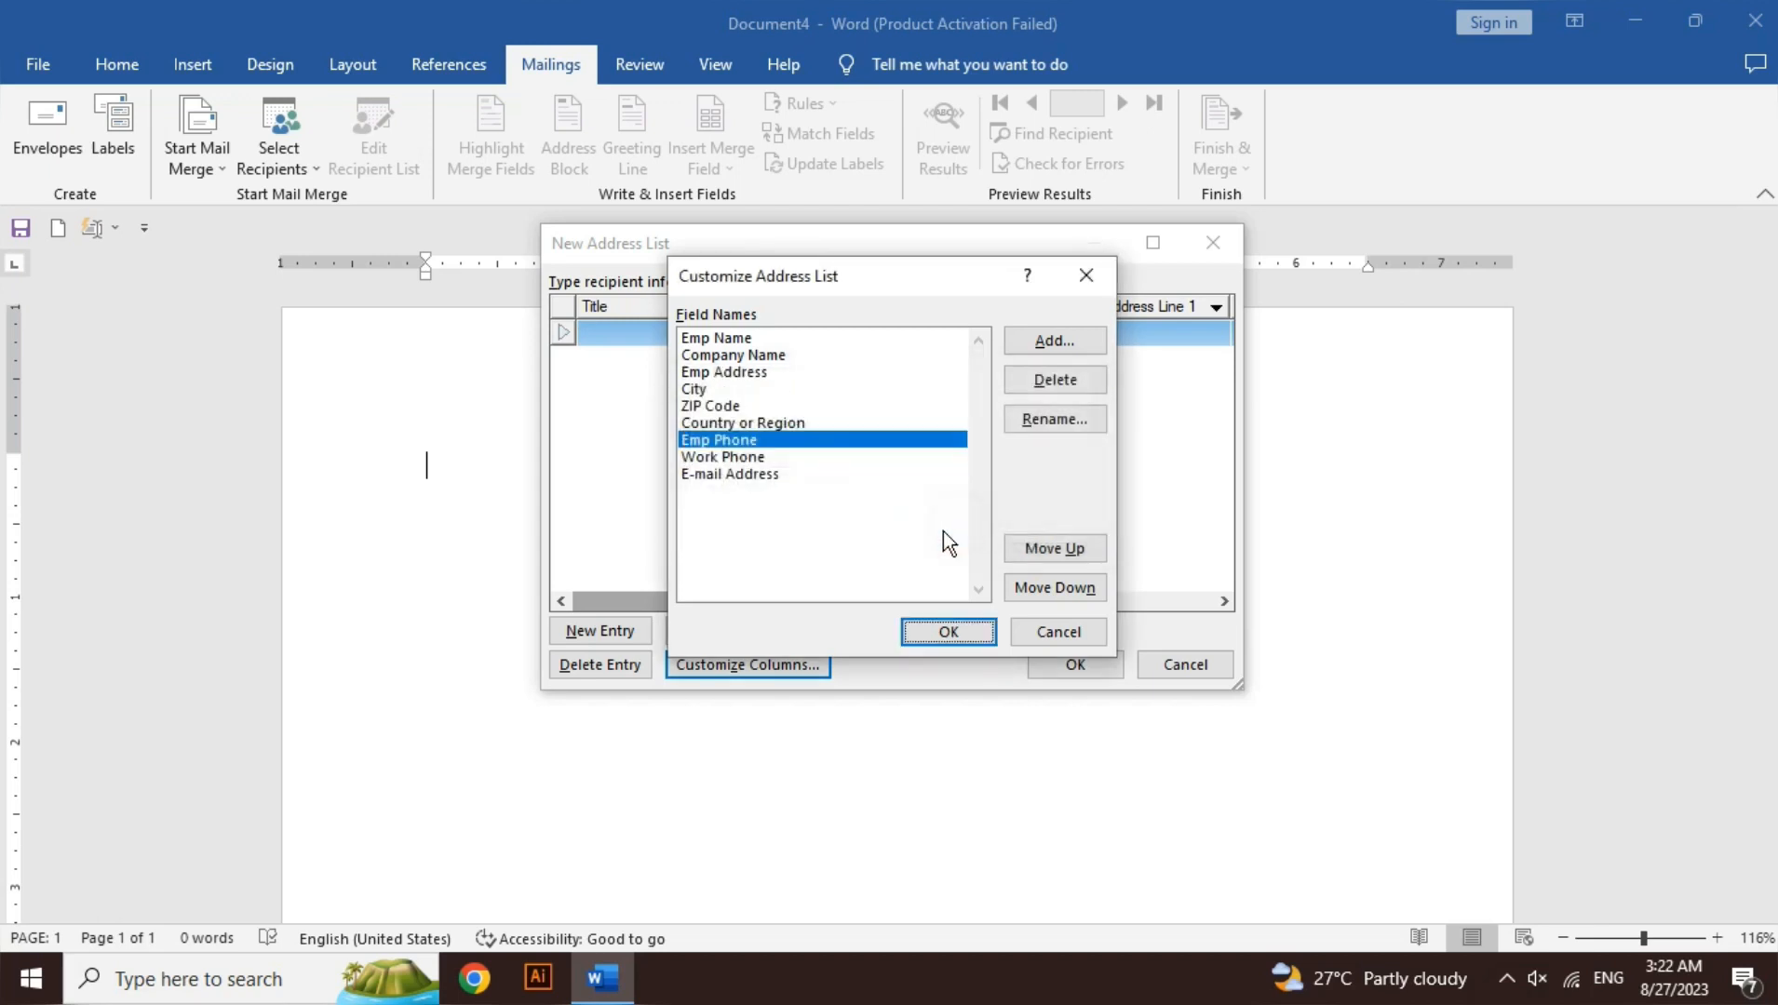
Step: Delete the Work Phone field from the address list and confirm its removal
click(765, 457)
click(1078, 377)
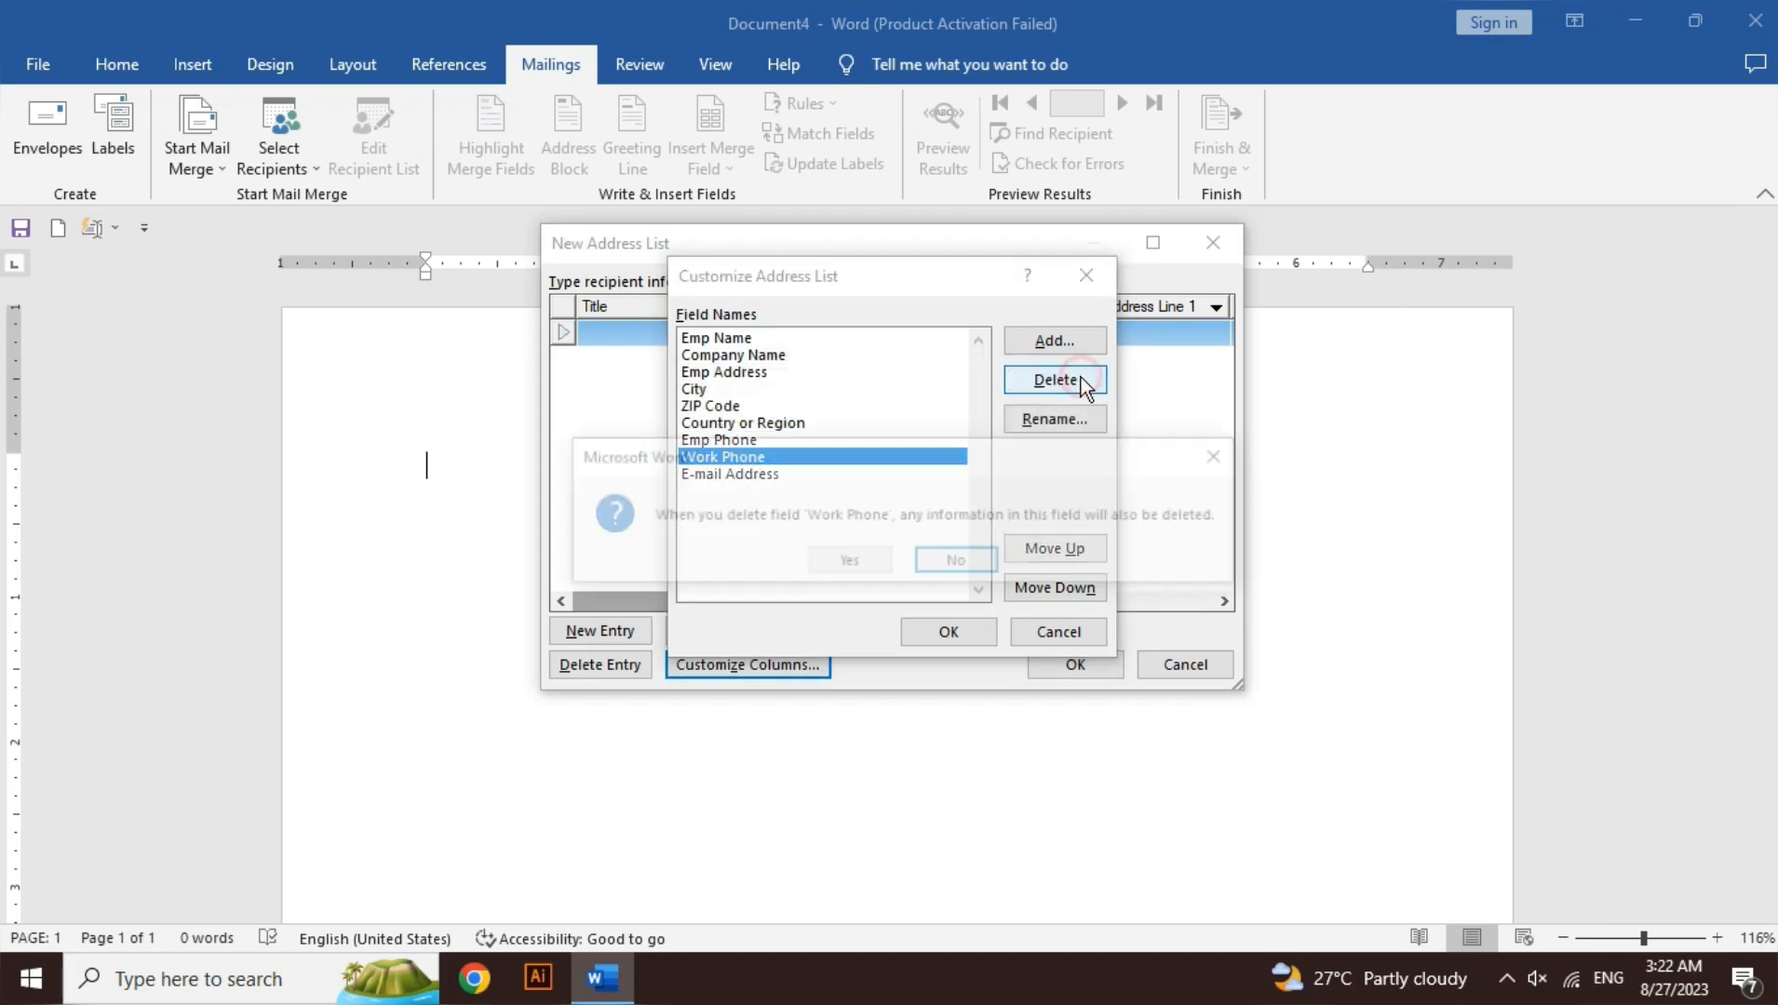
click(847, 564)
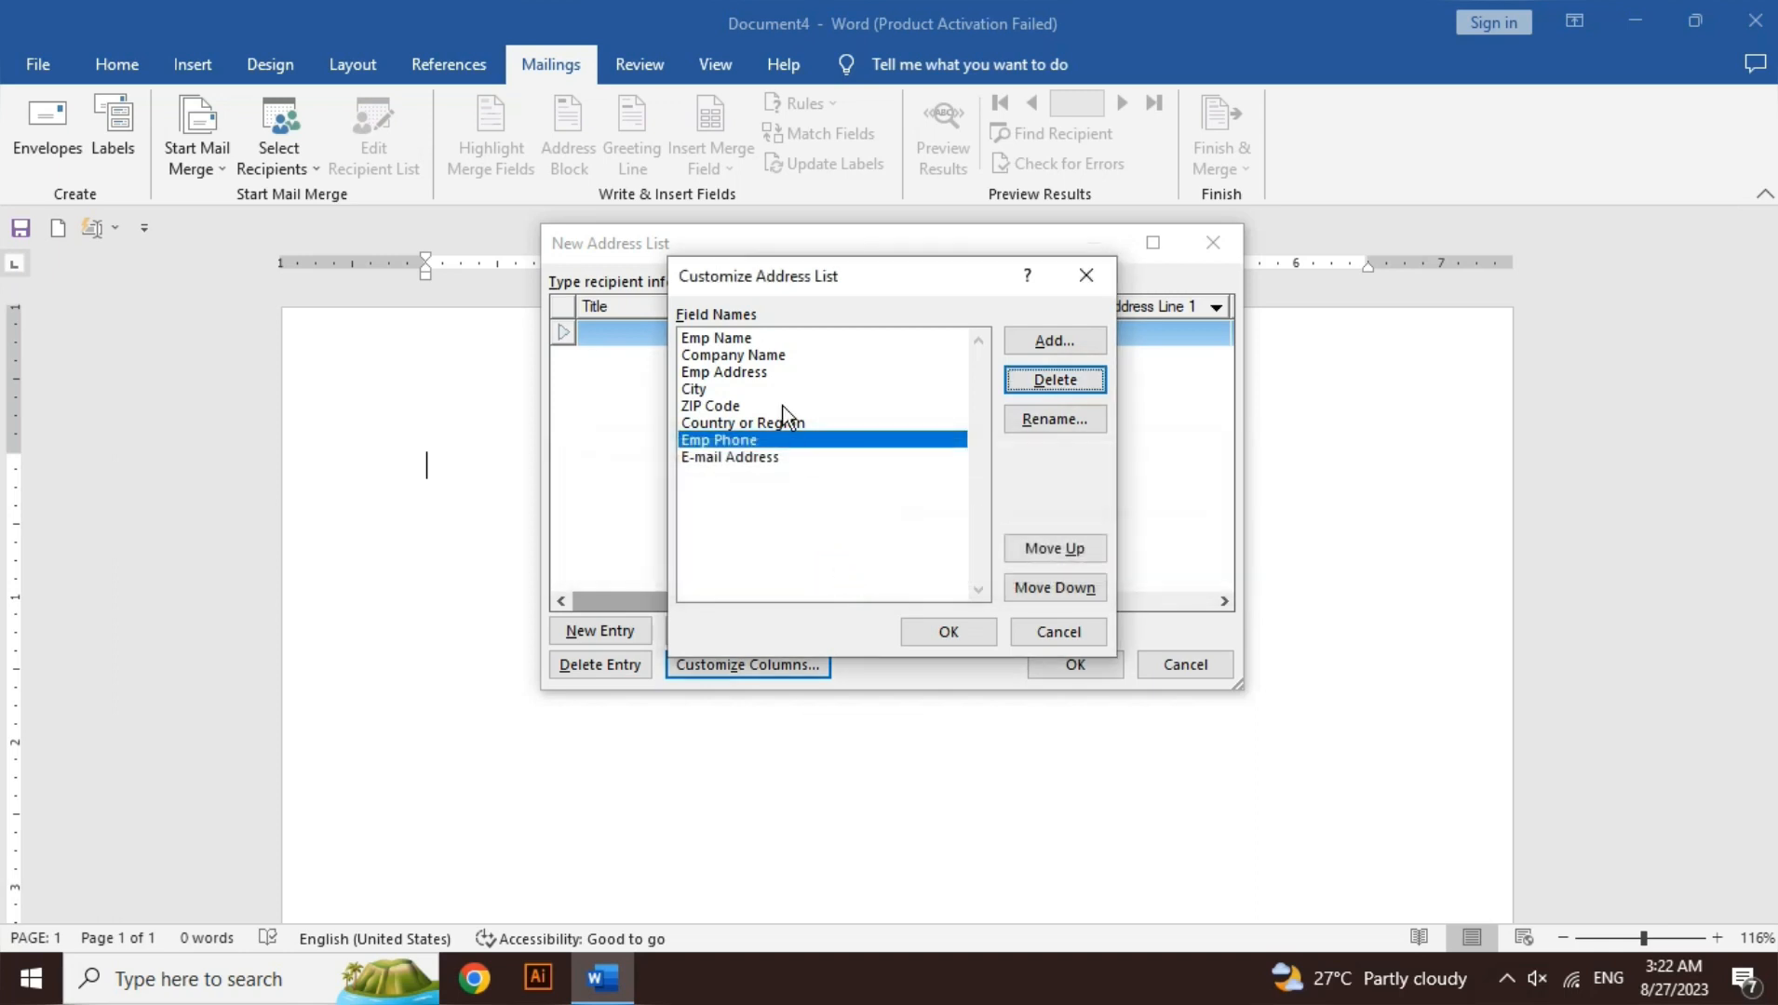
Step: Move the E-mail Address field up so it sits directly below Company Name in the field order
click(776, 459)
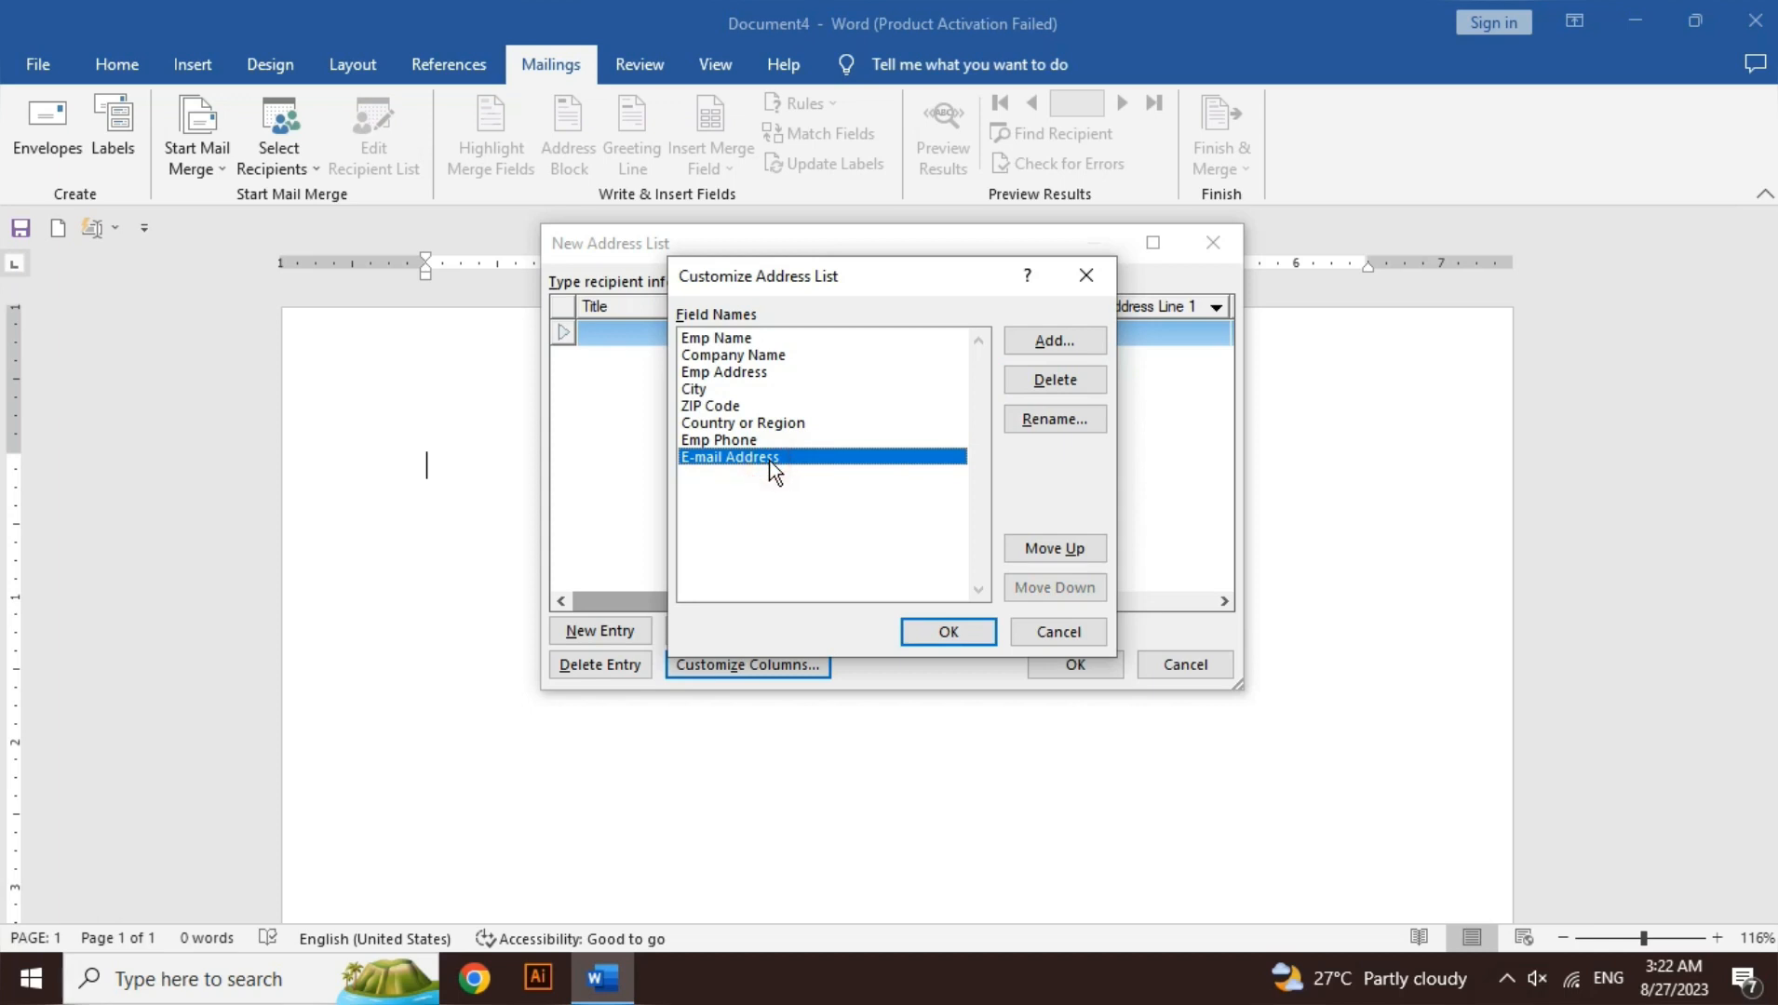
click(759, 441)
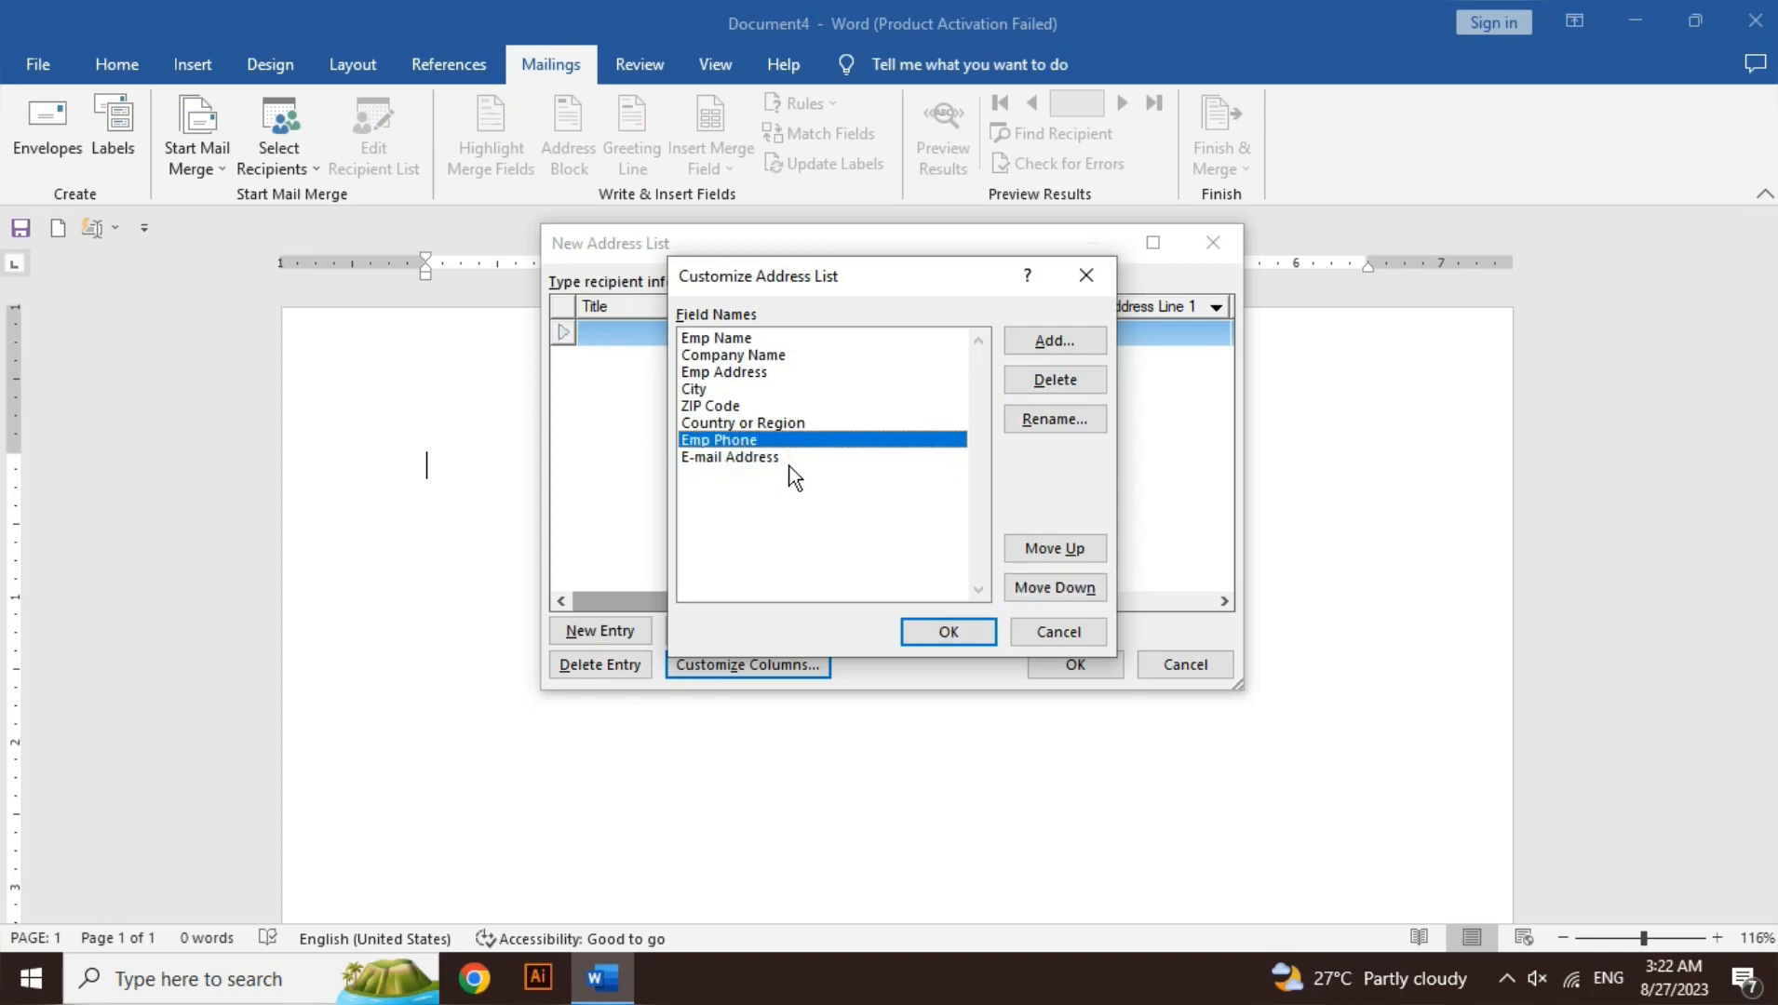
click(789, 467)
click(785, 458)
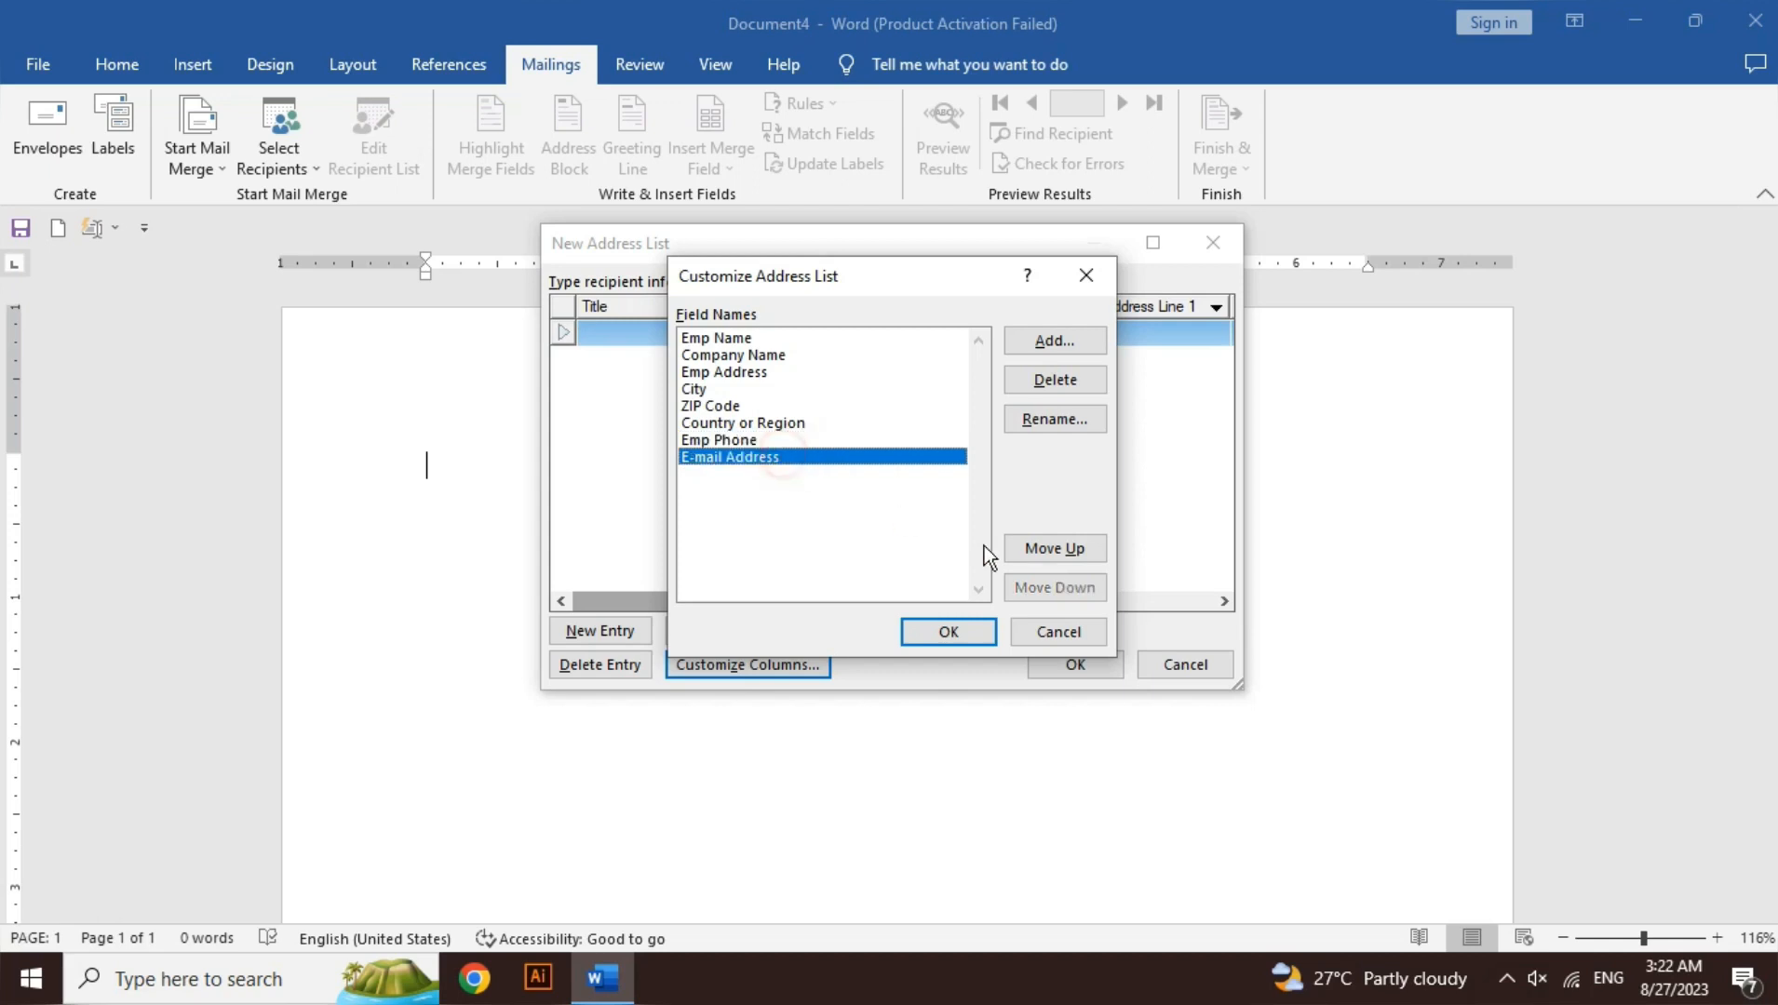
click(1063, 548)
click(1063, 547)
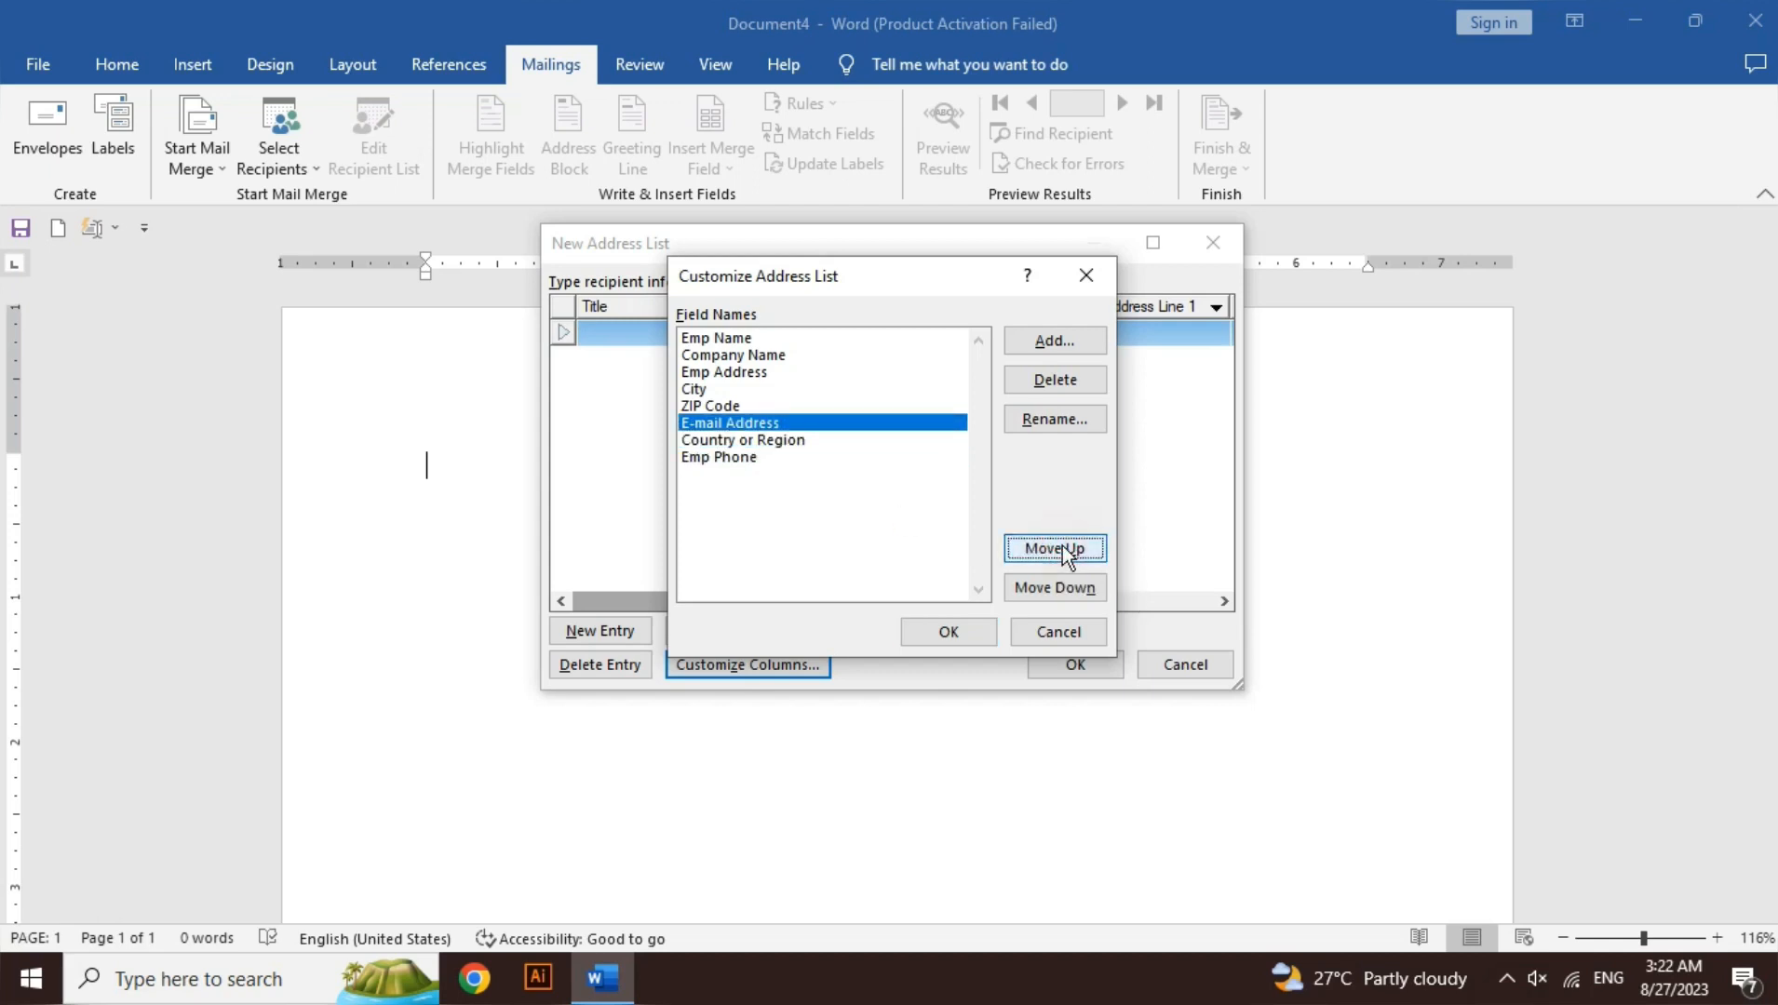
click(1063, 547)
click(1063, 547)
click(1063, 548)
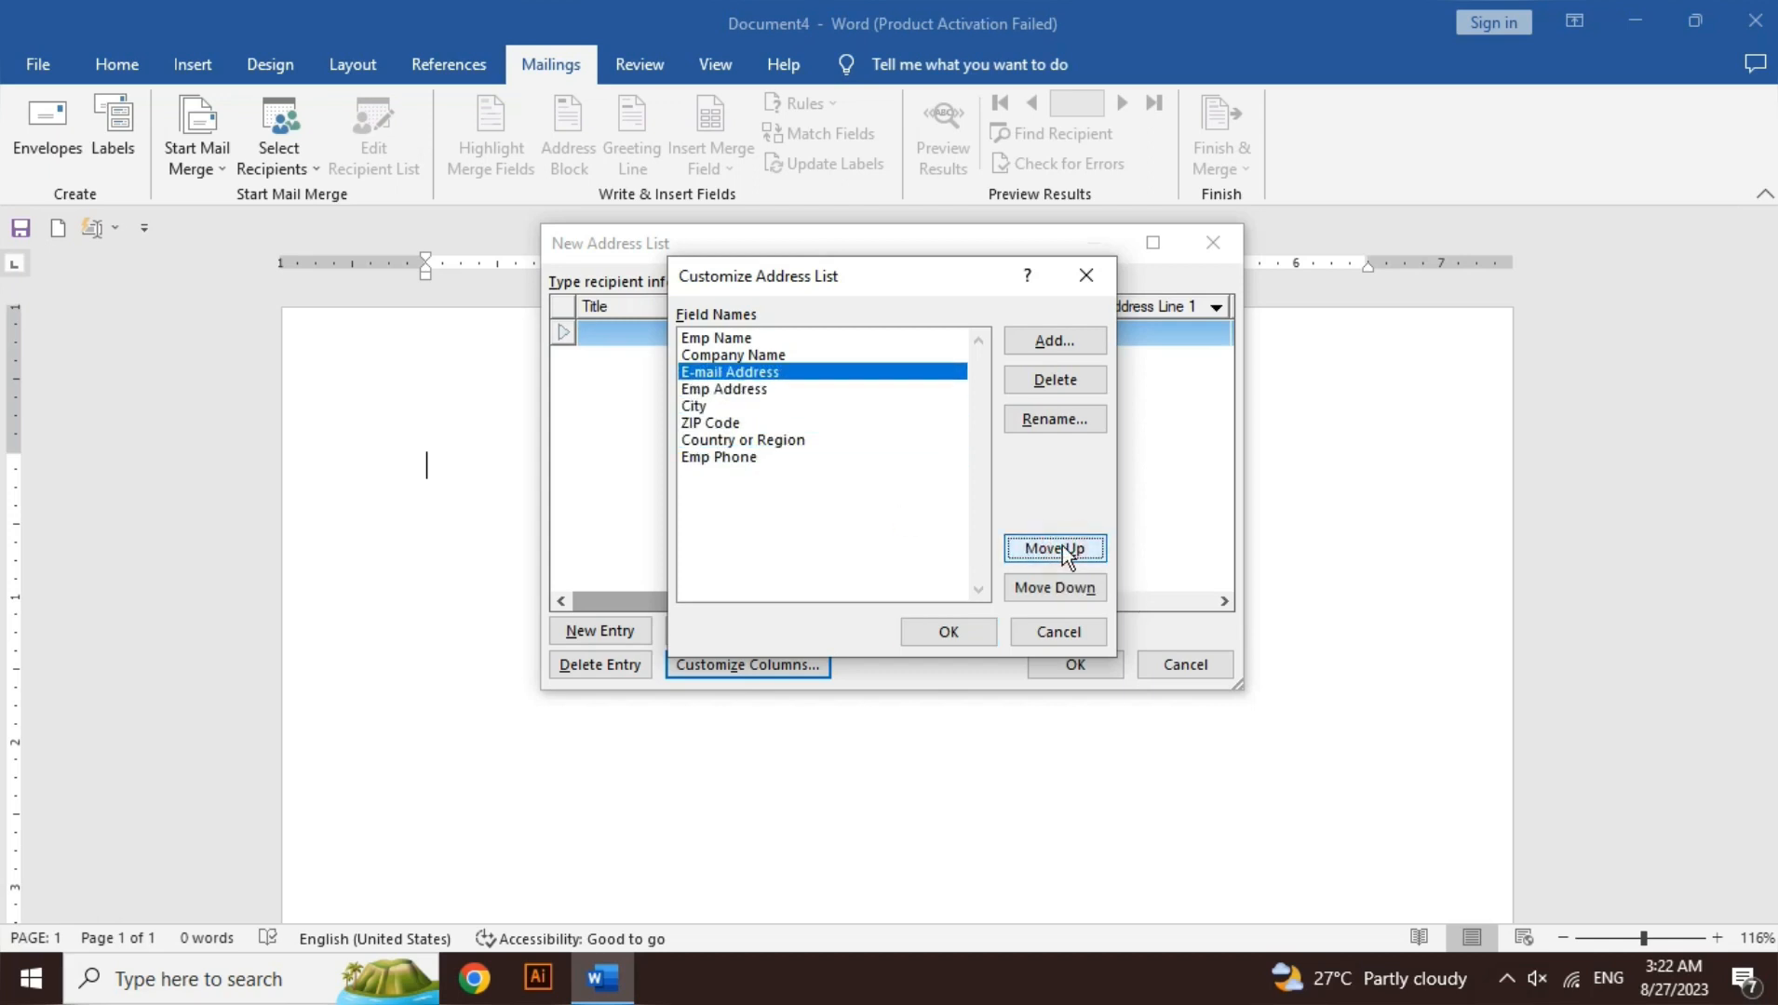
Step: Move the ZIP Code field down to the end of the field list, below Emp Phone
click(717, 406)
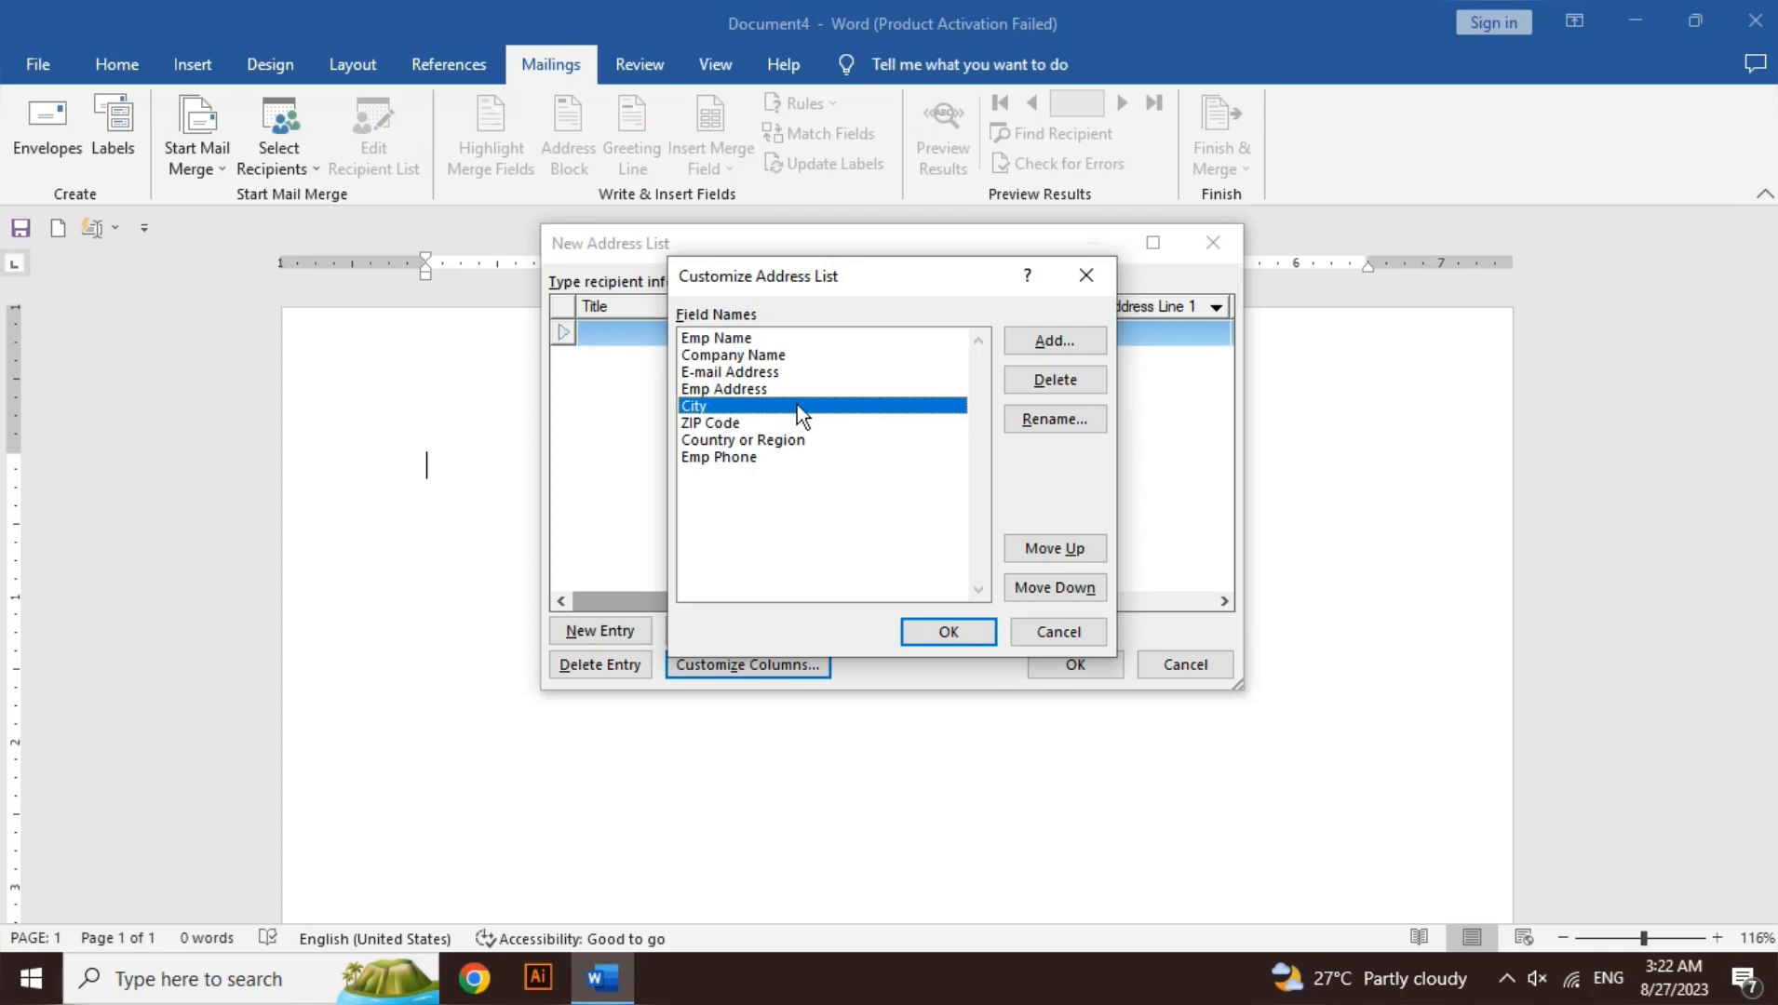
click(743, 424)
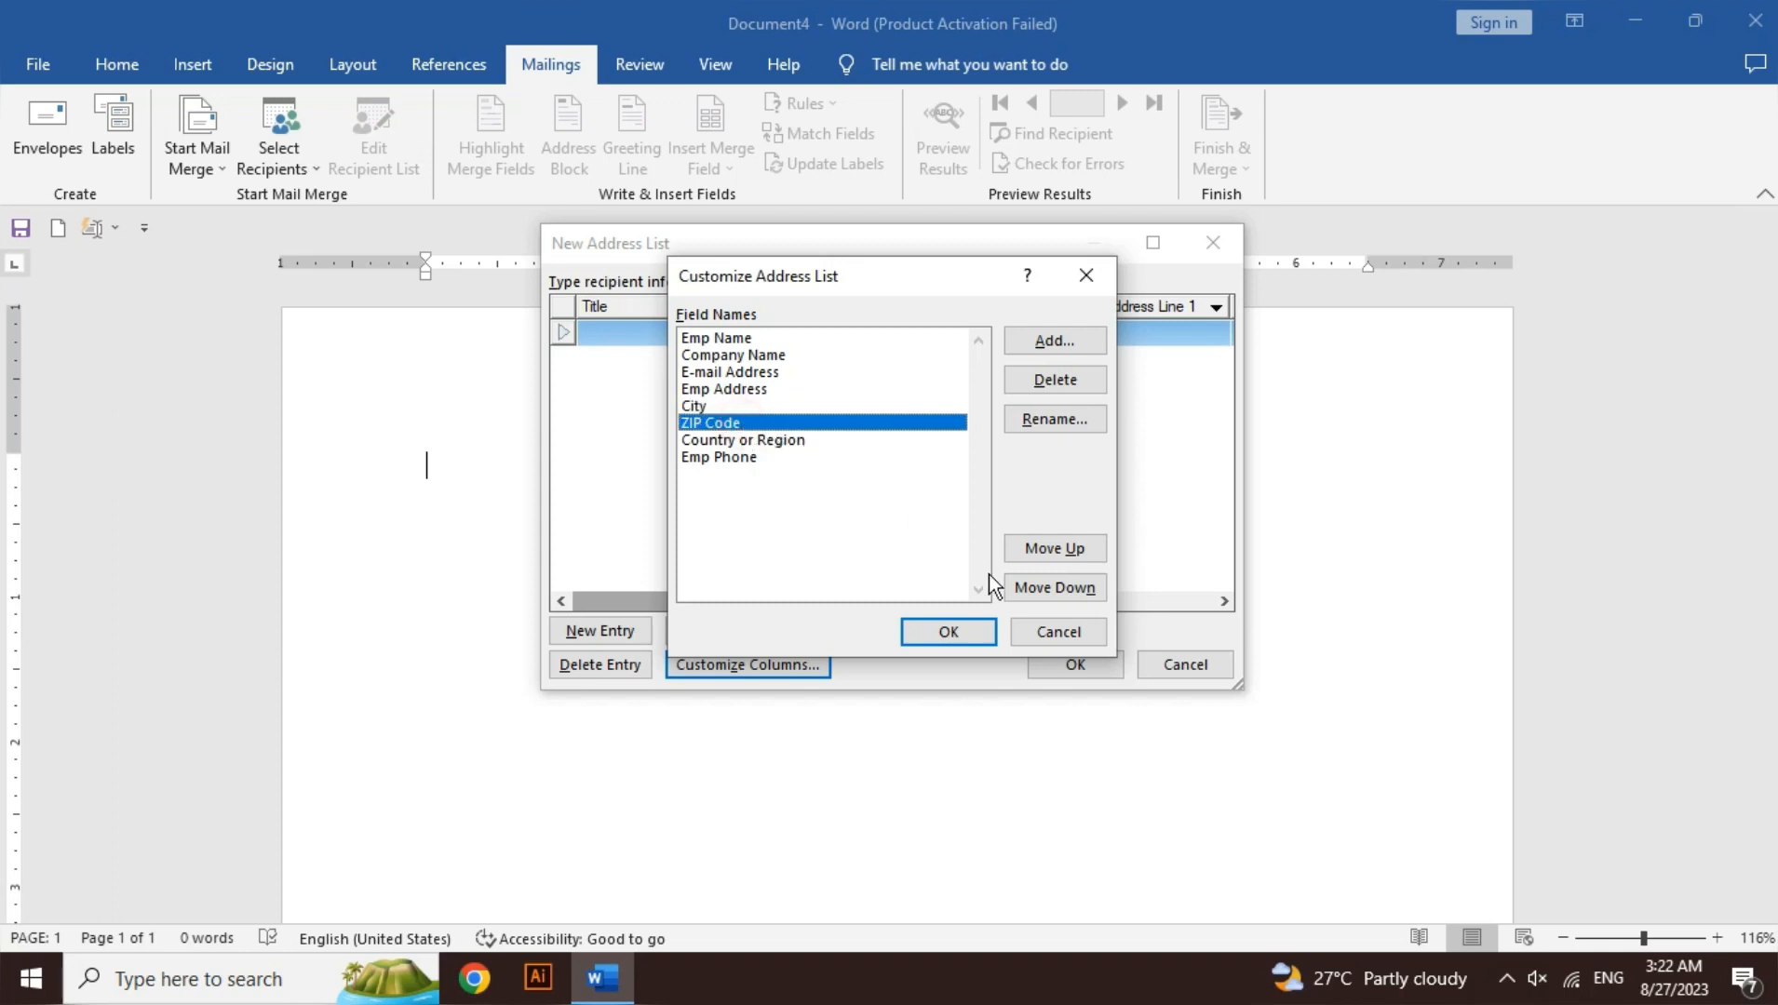
click(1033, 592)
click(1033, 592)
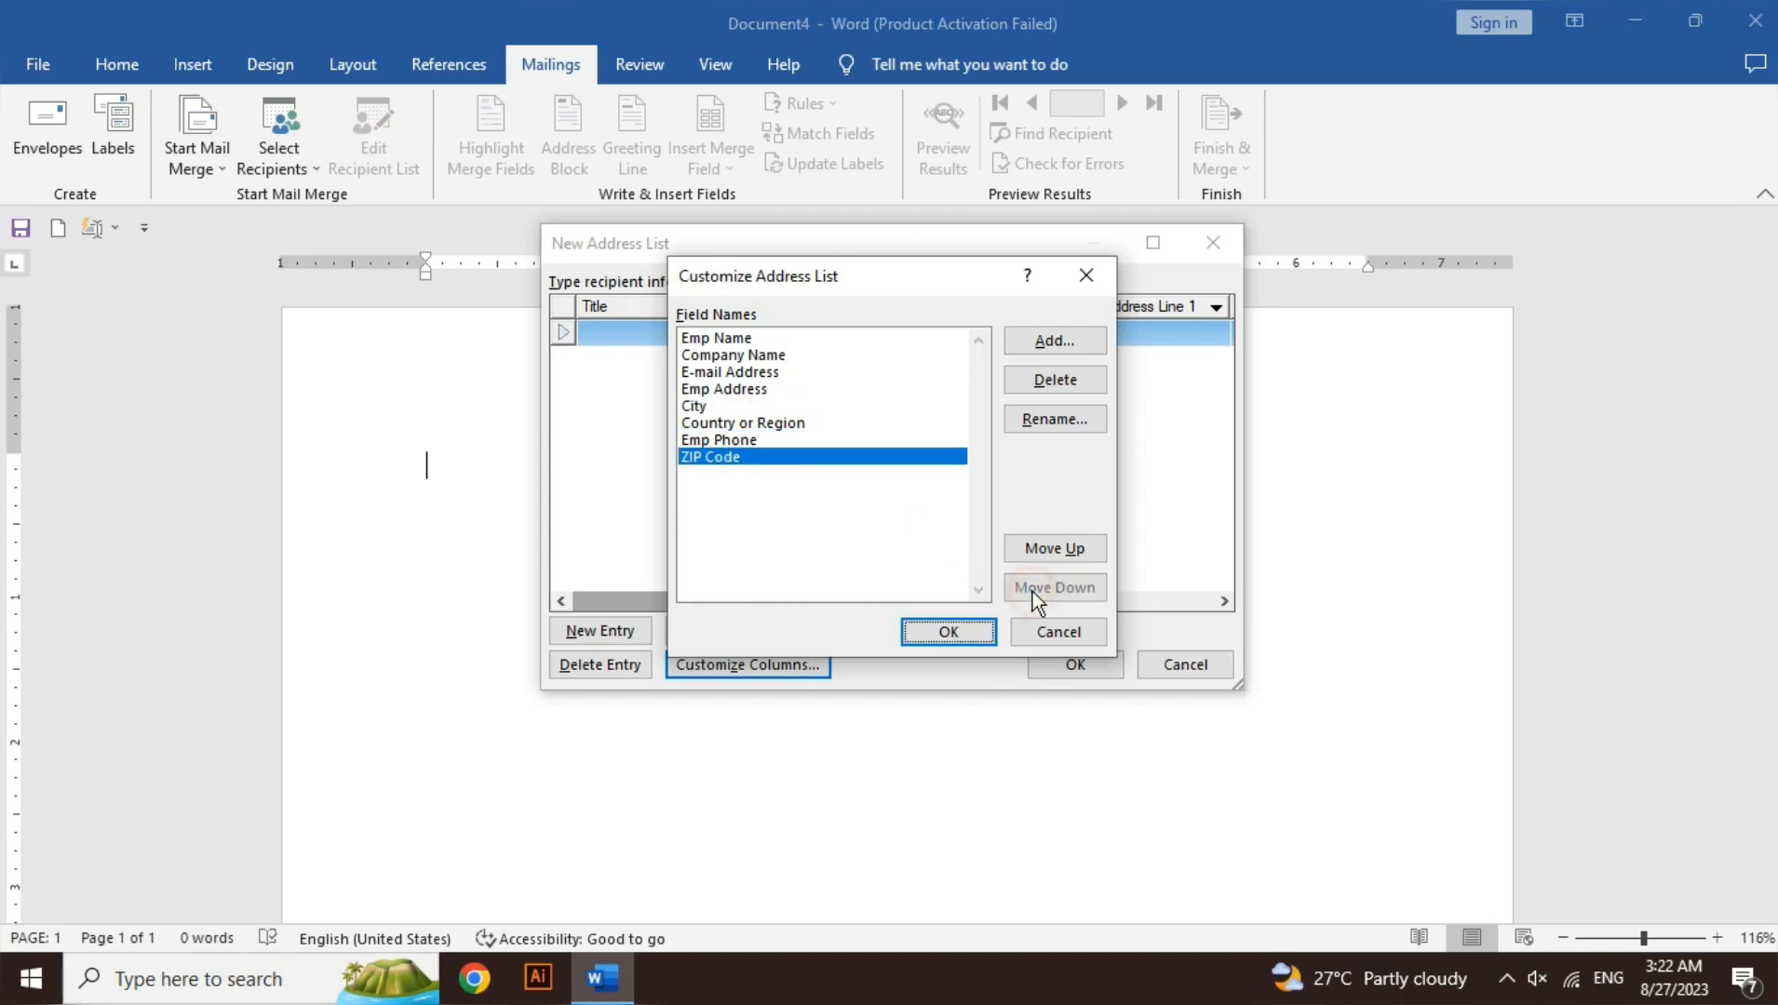
Step: Move the Emp Phone field up to directly below Emp Address and accept the customized columns
click(746, 443)
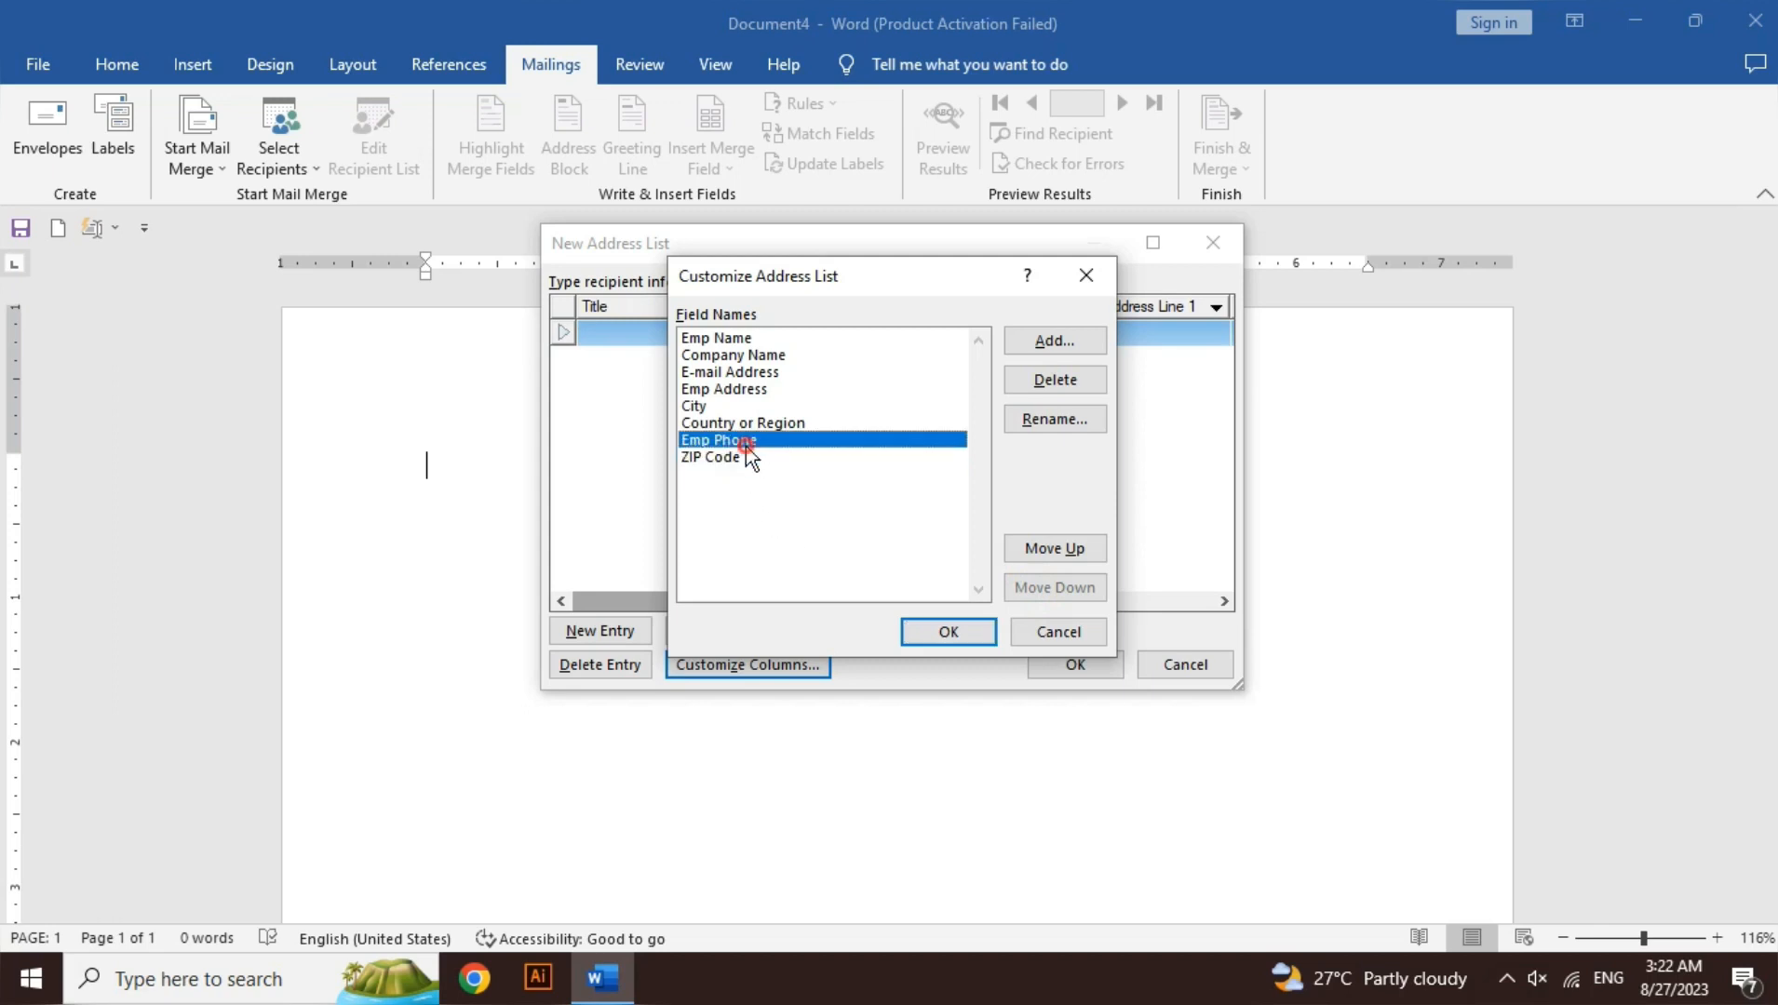
click(1059, 557)
click(1059, 557)
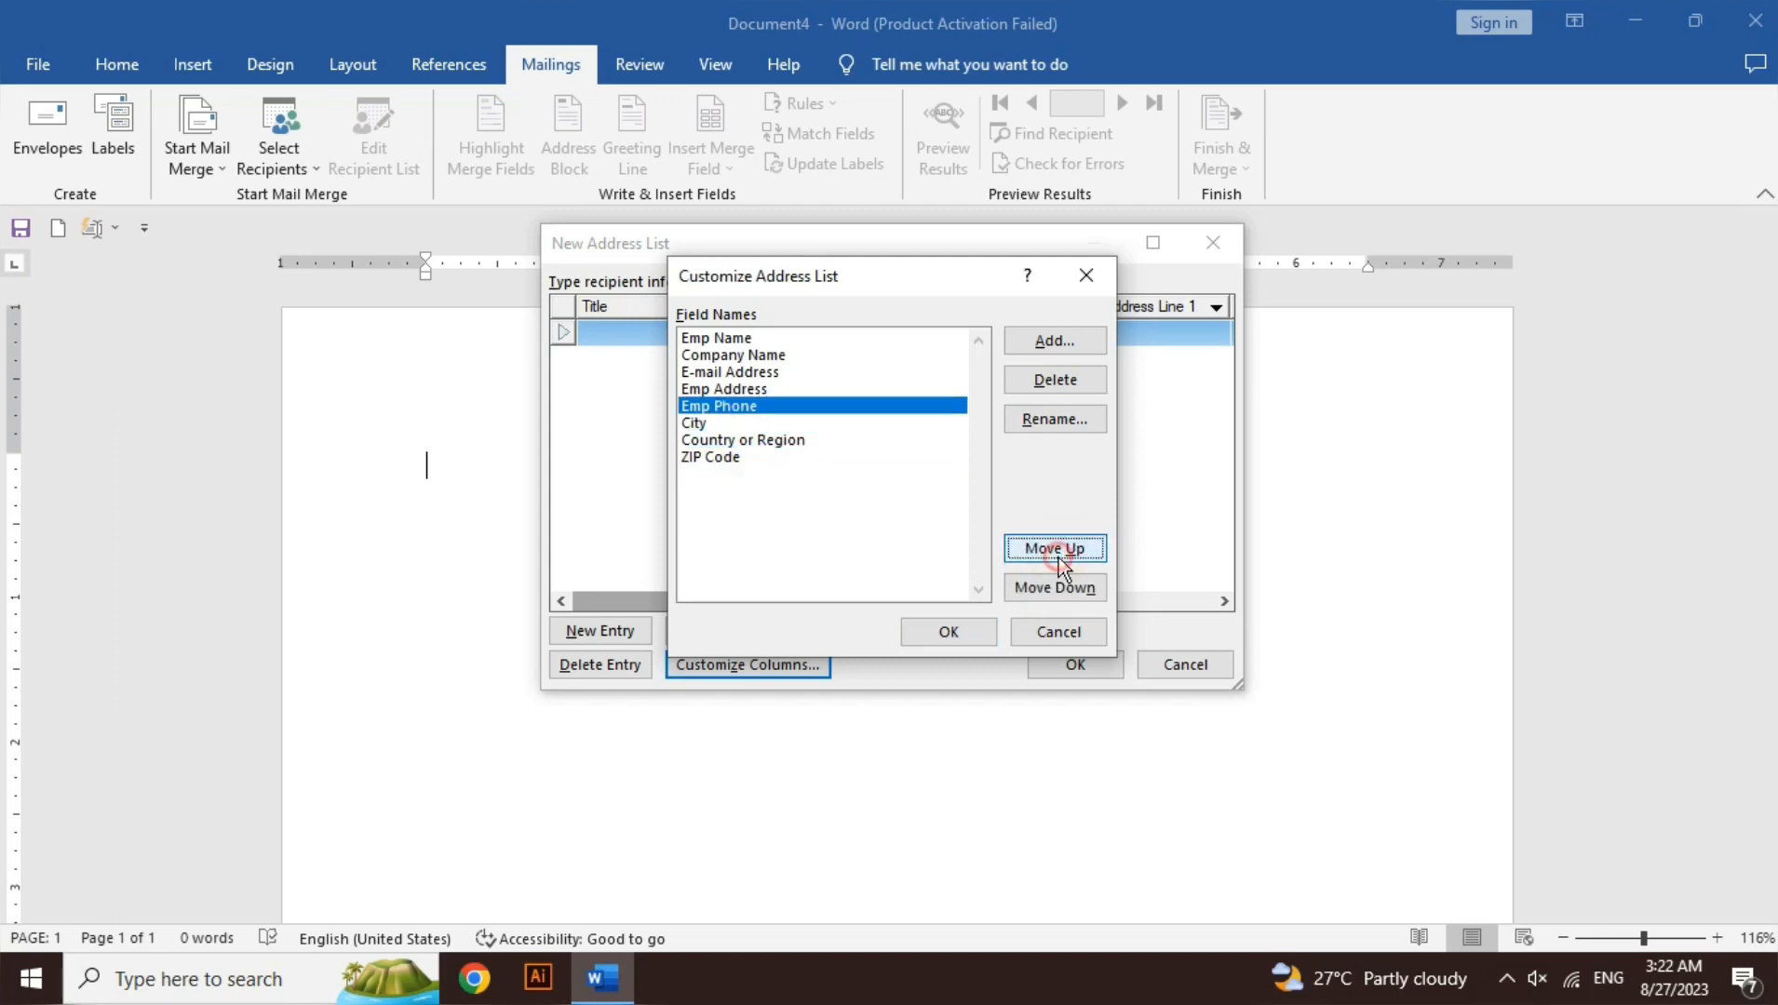
click(959, 636)
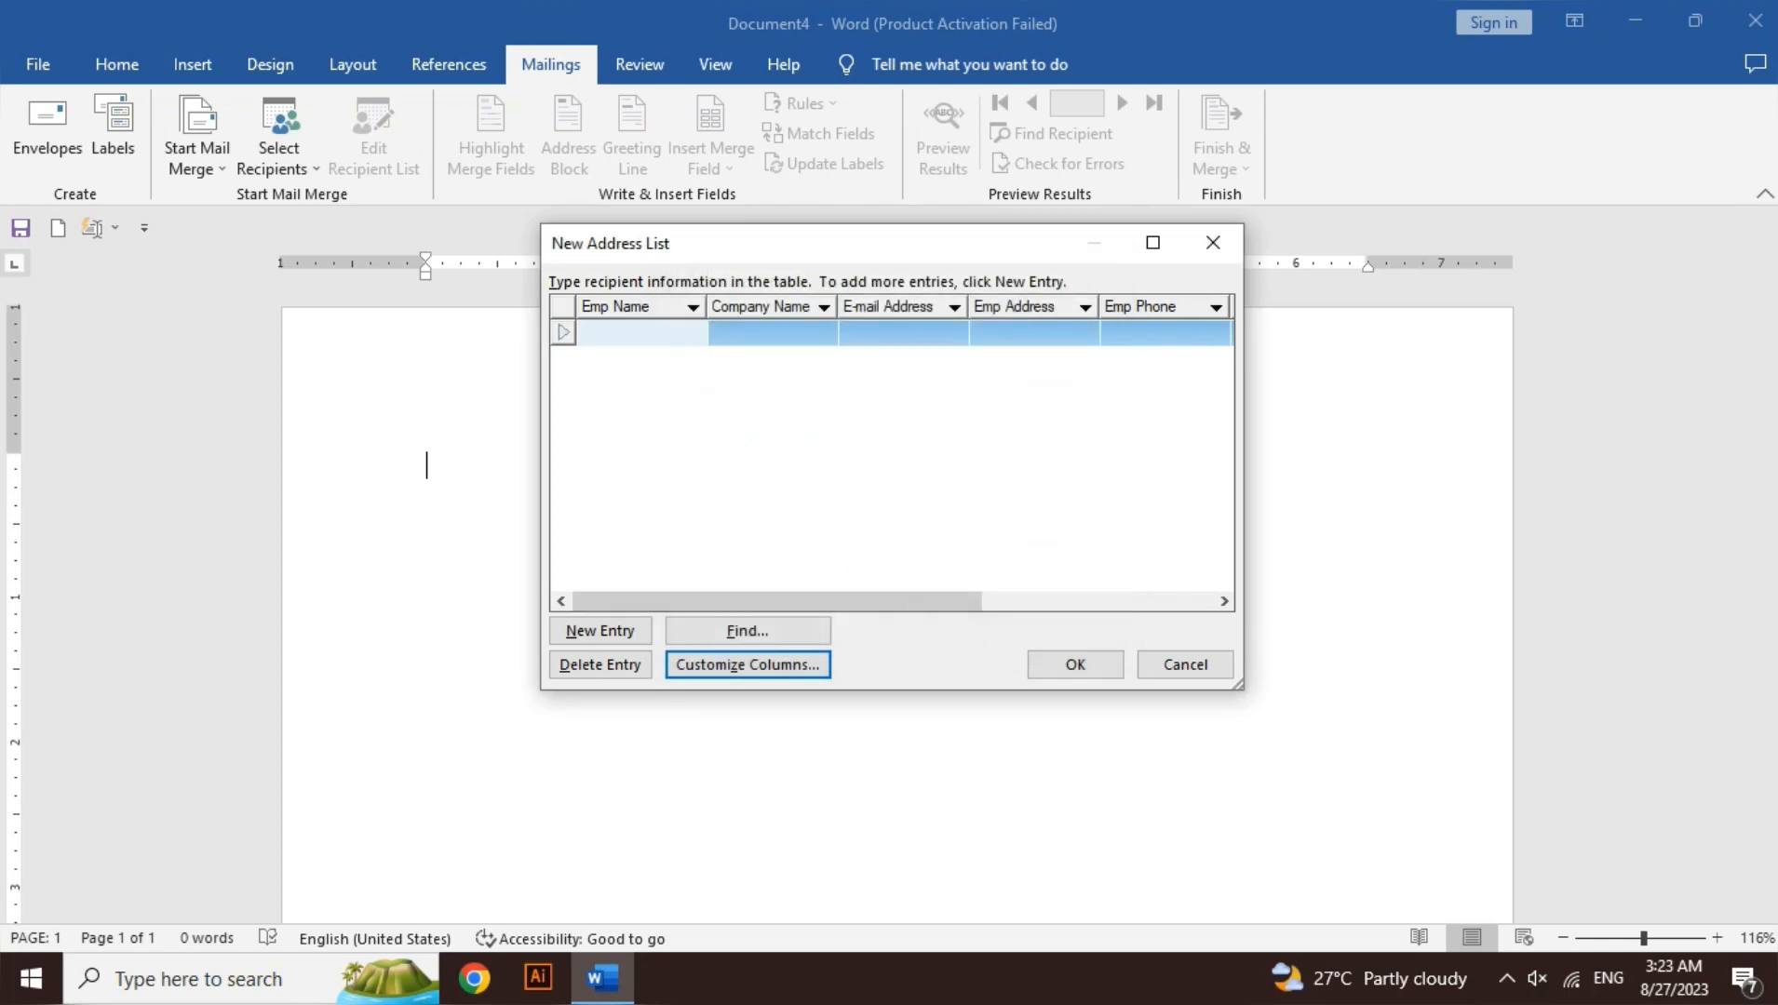
Step: Fill three employee records with name, company (abc, def, kl), e-mail, address, phone, city, country and ZIP code, and review all columns
text(ali)
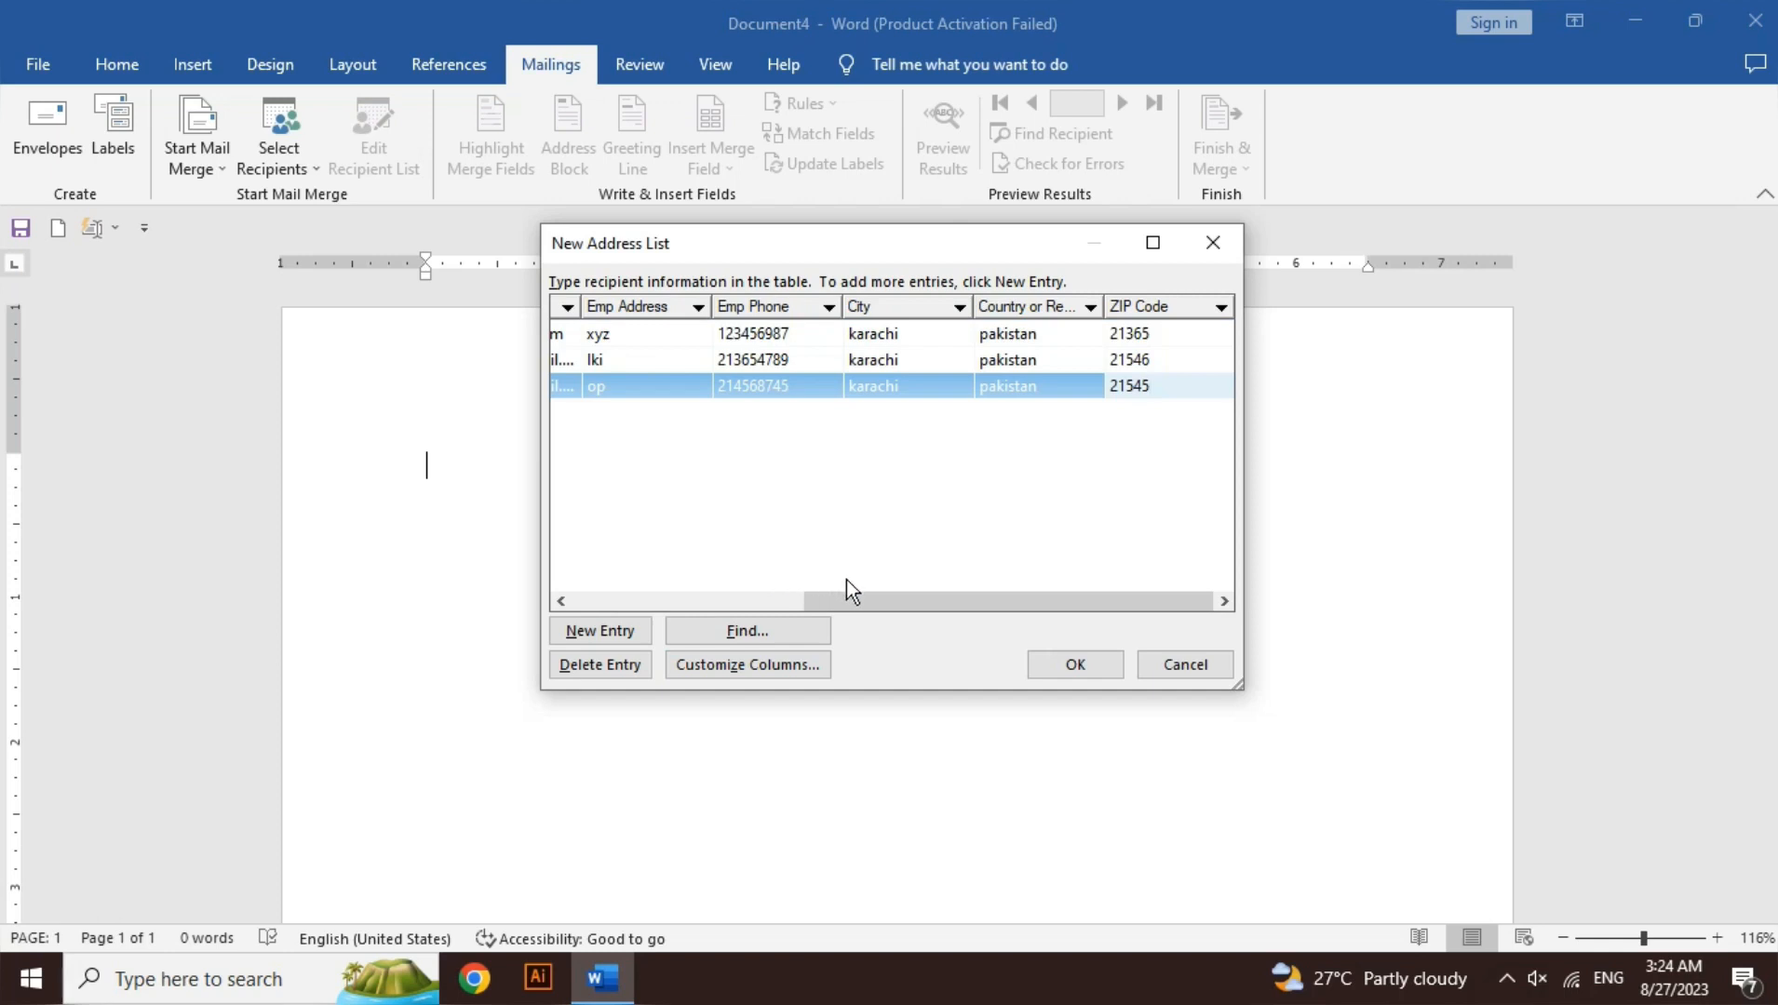
drag(852, 595, 590, 601)
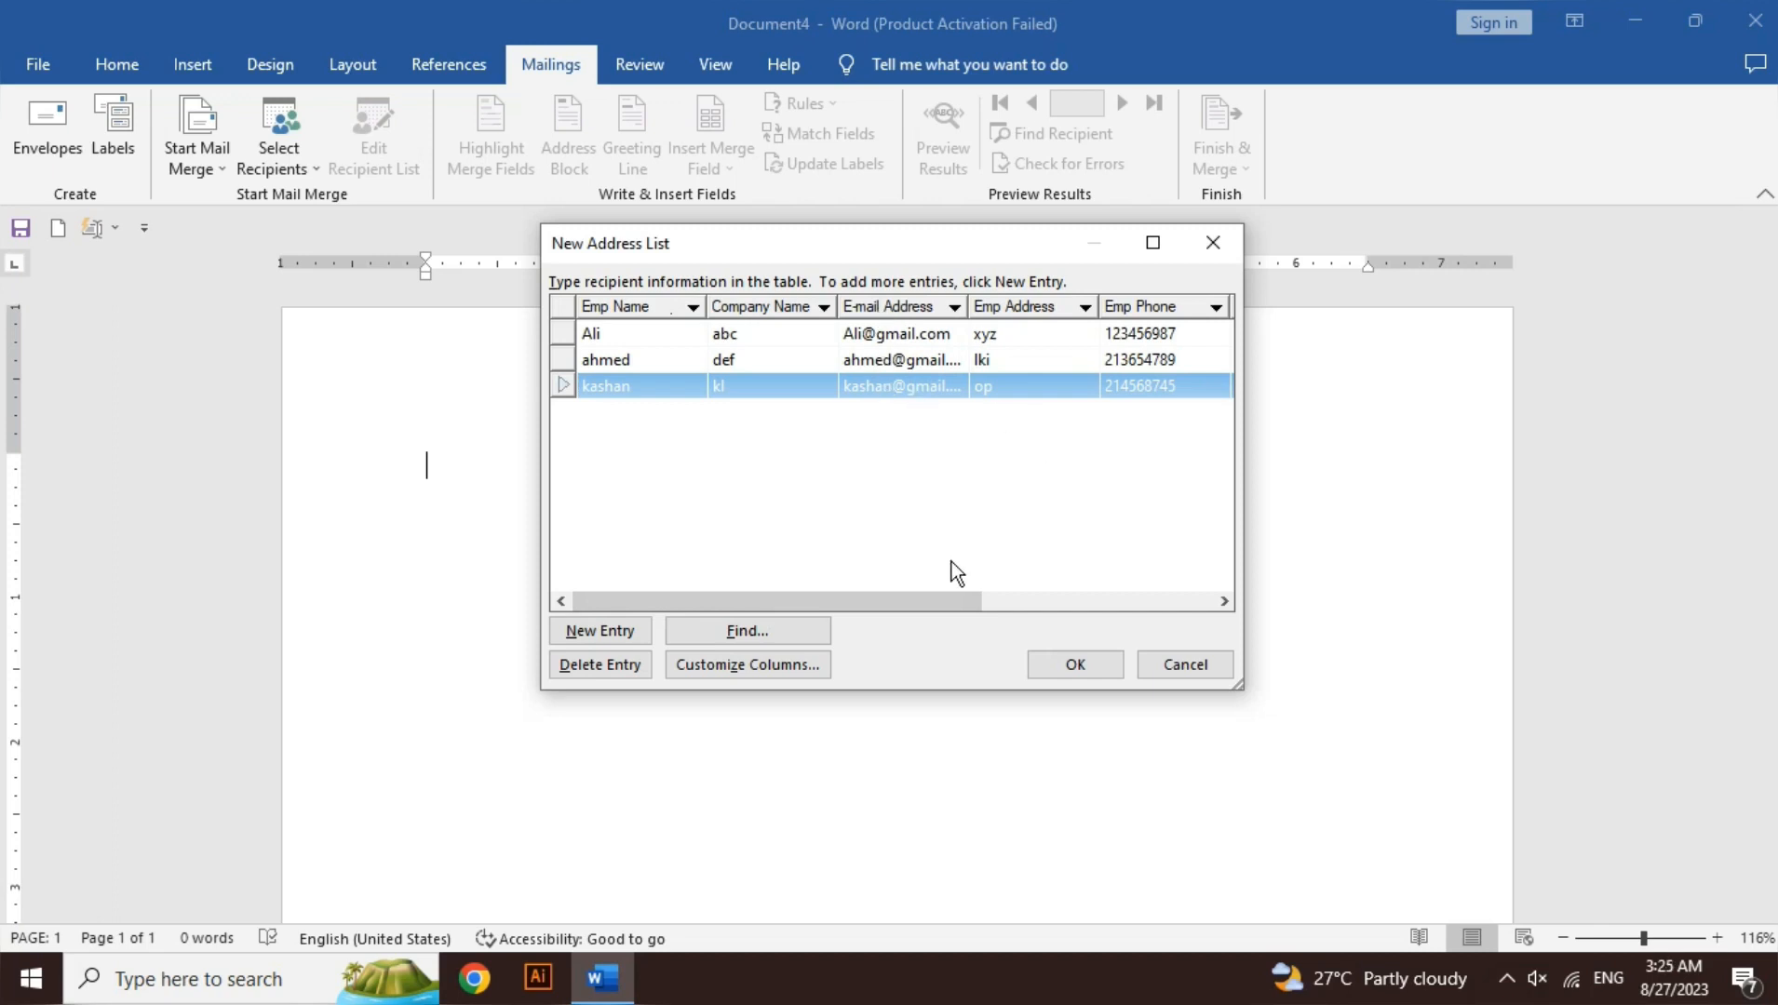
drag(948, 598, 1190, 620)
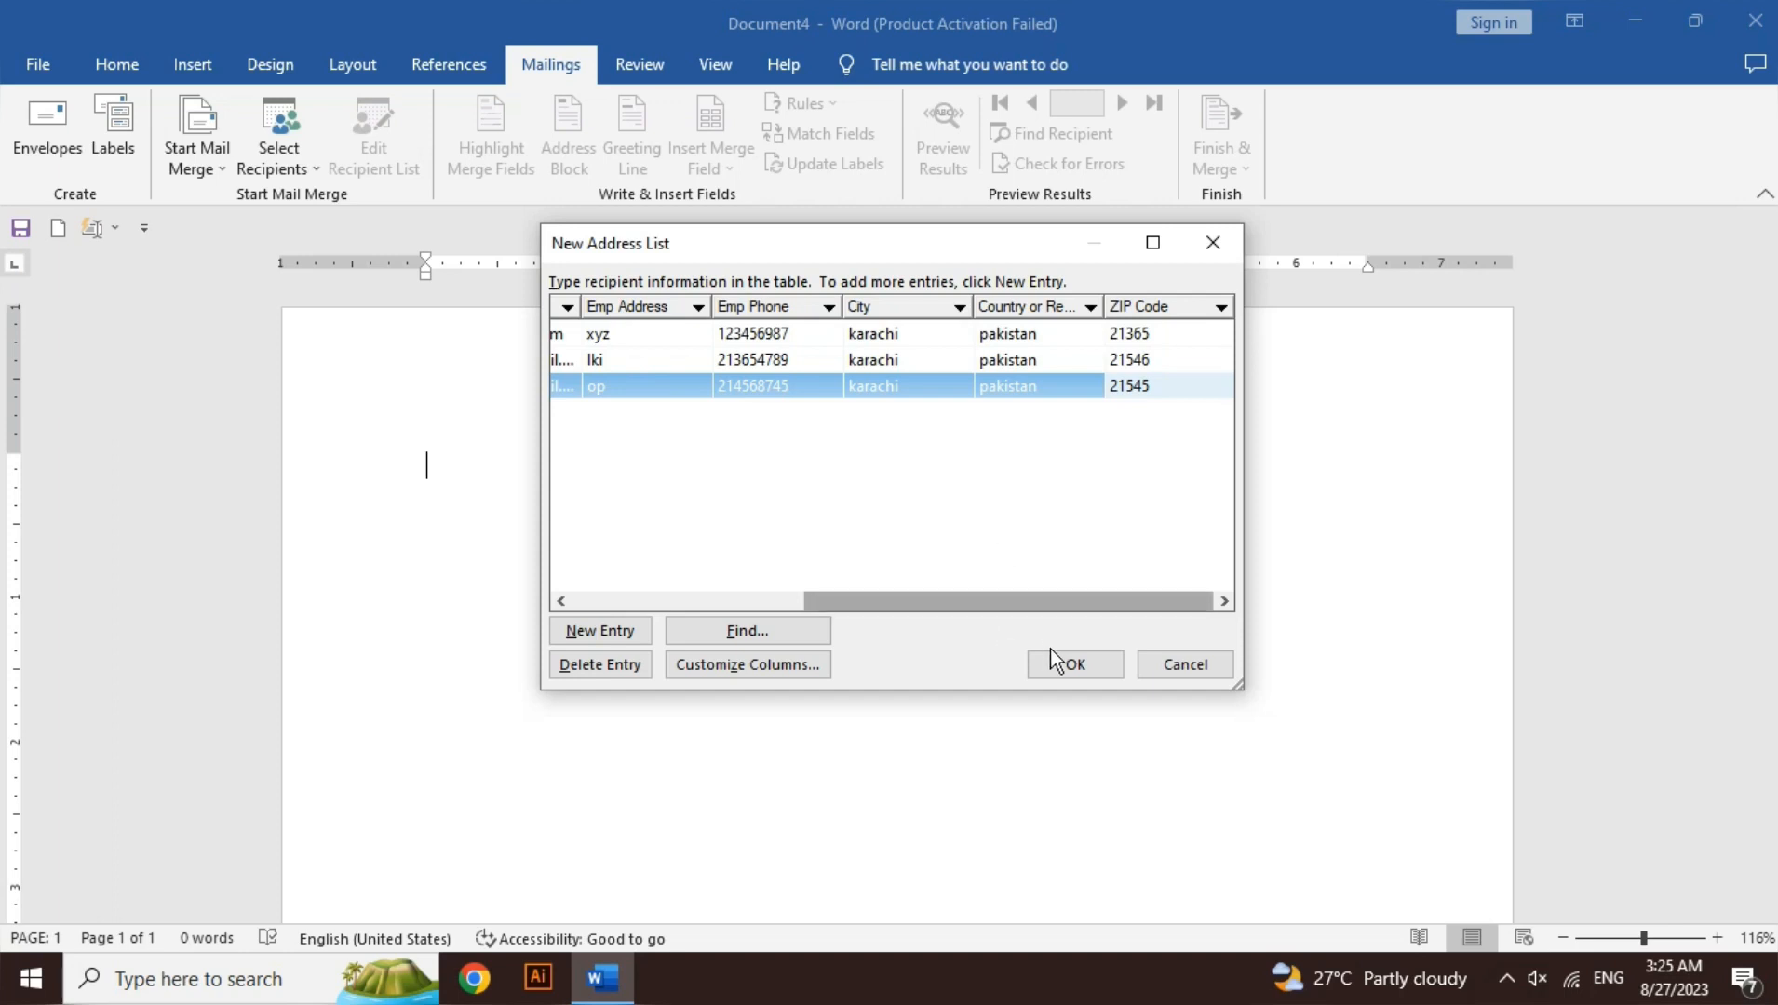
Step: Finish the address list and save it to the Desktop as "recent data"
click(1075, 665)
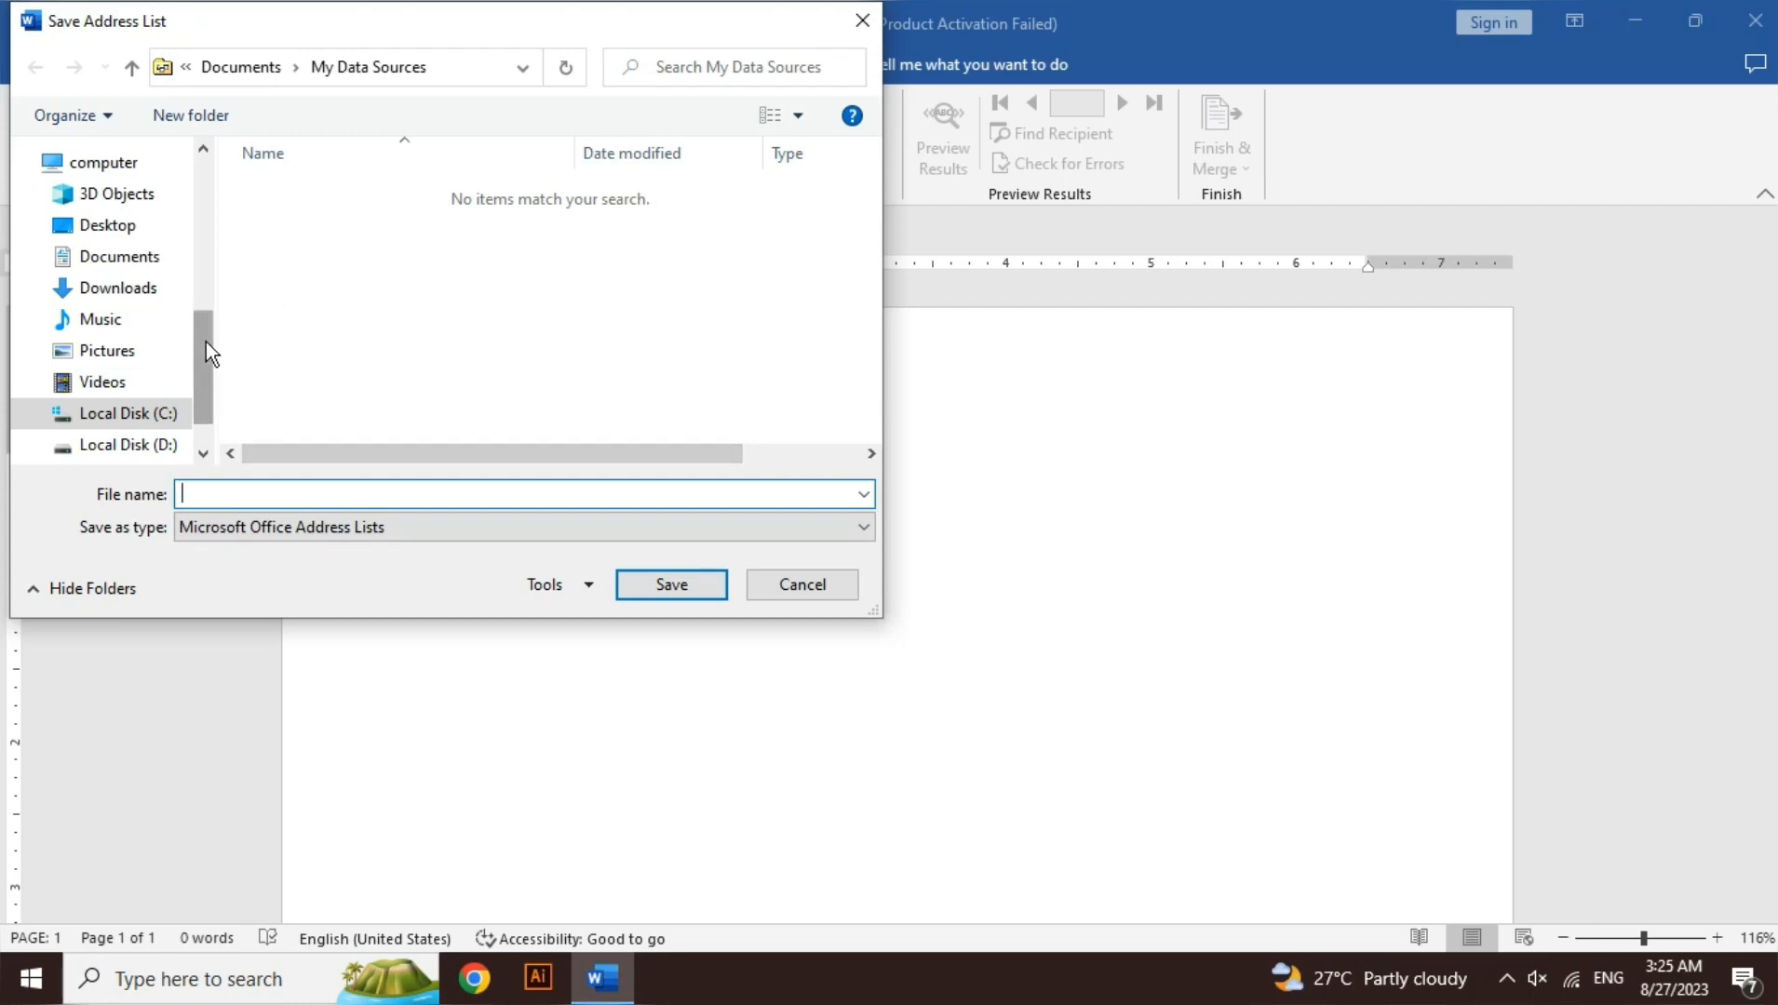
drag(206, 340, 196, 192)
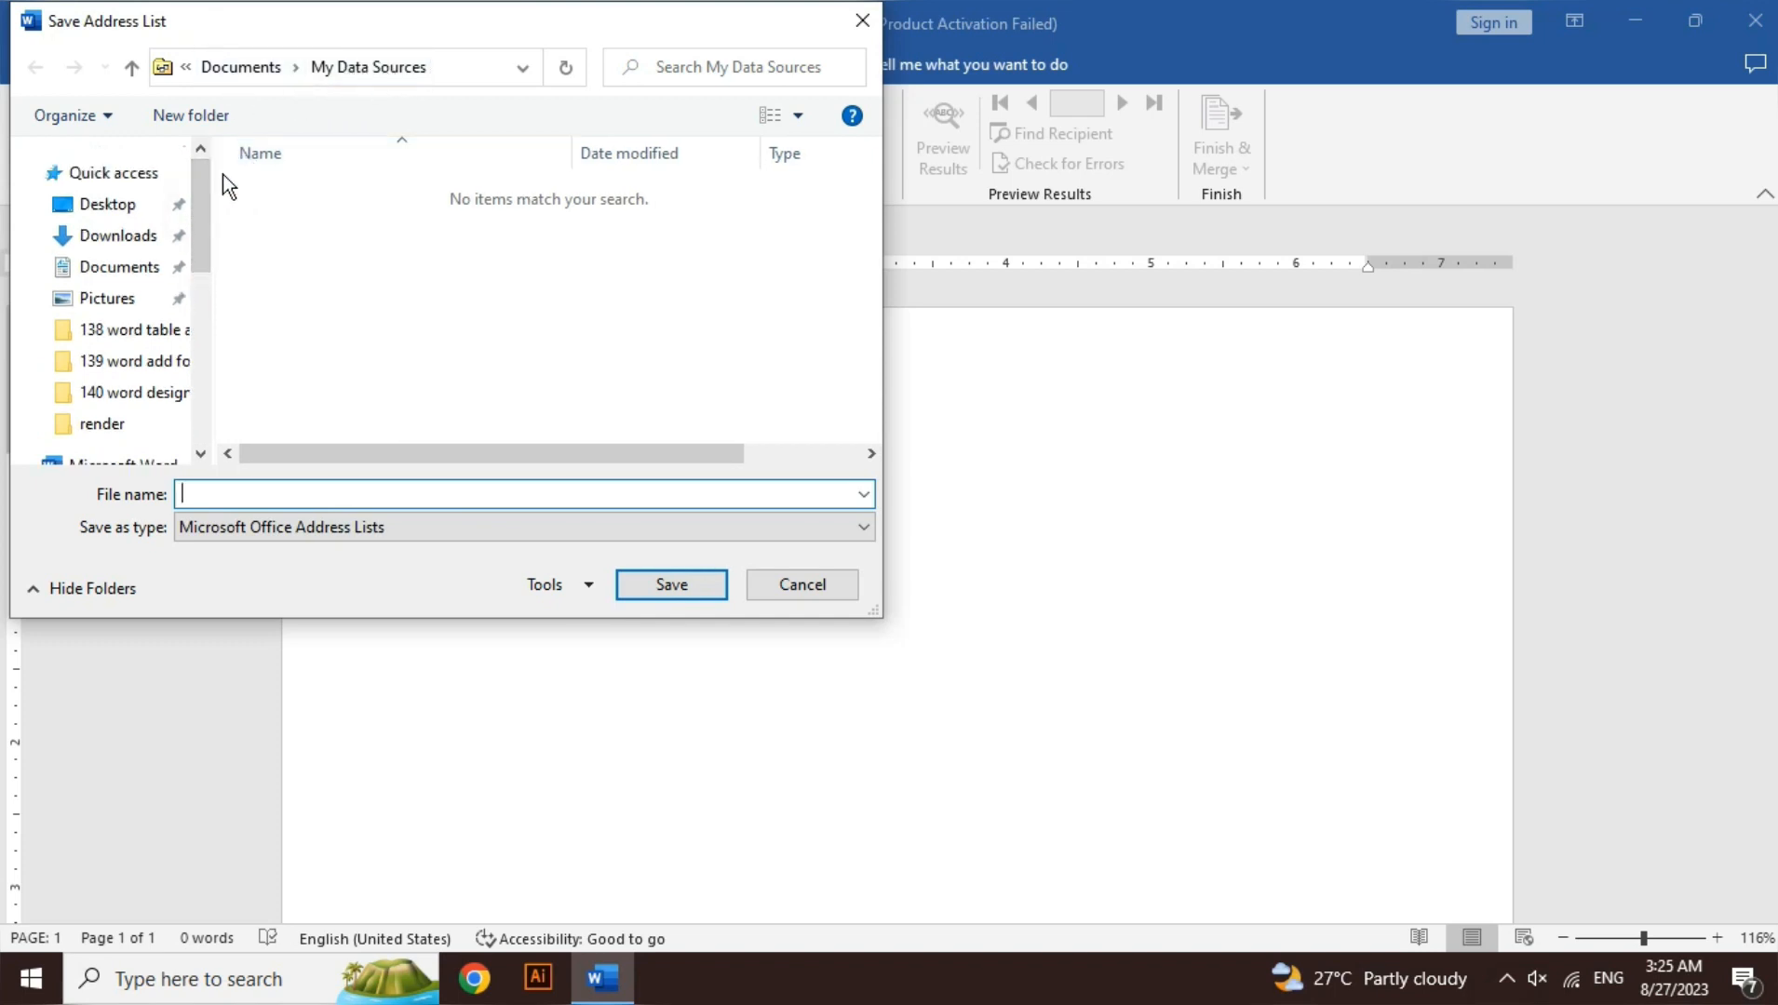
click(135, 216)
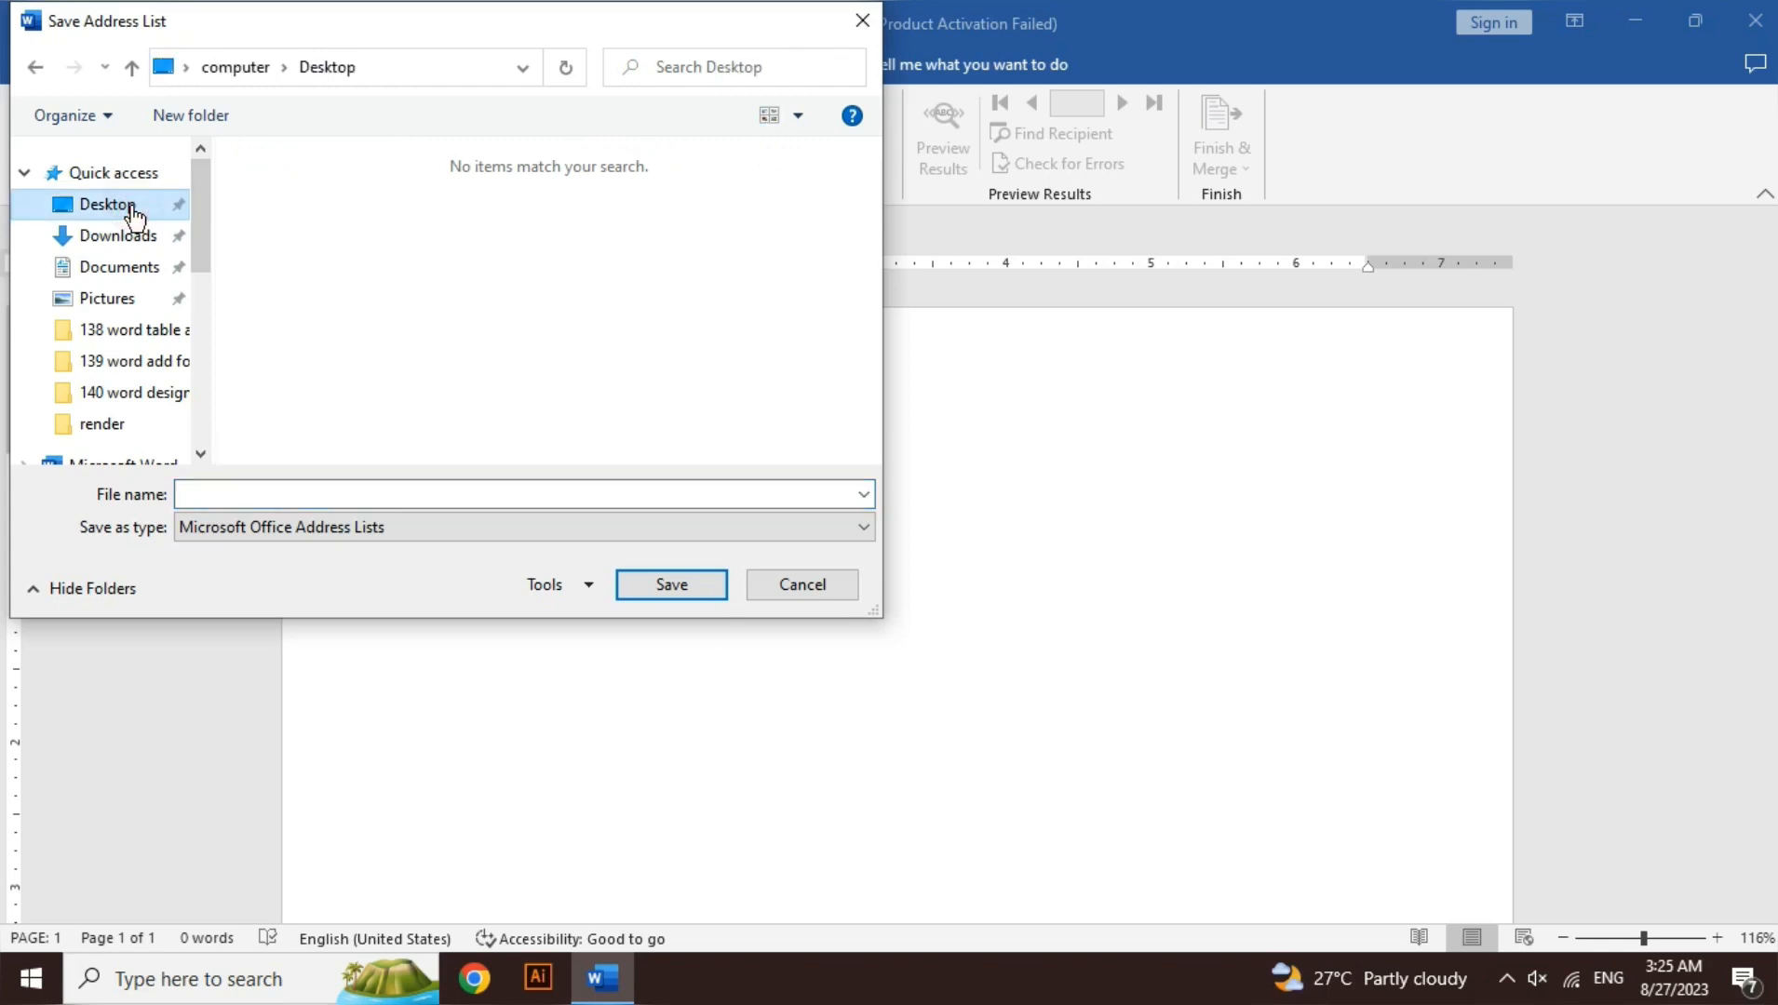
click(229, 488)
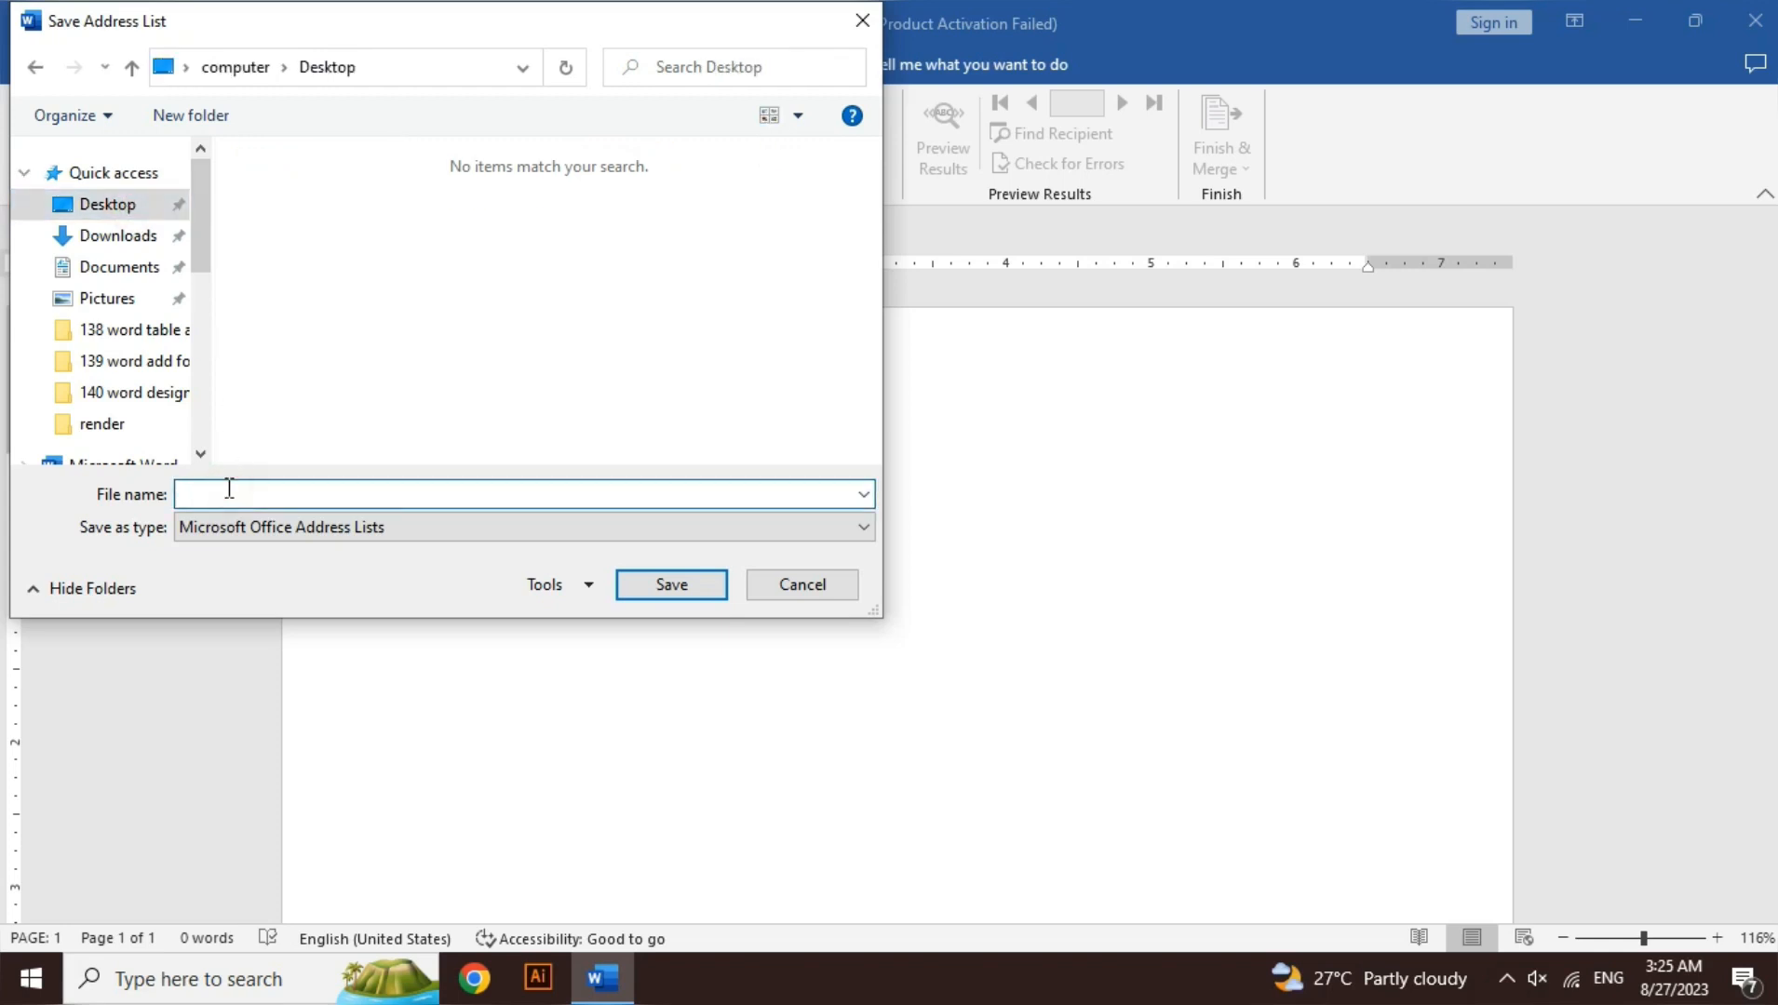
text(recent data)
key(Return)
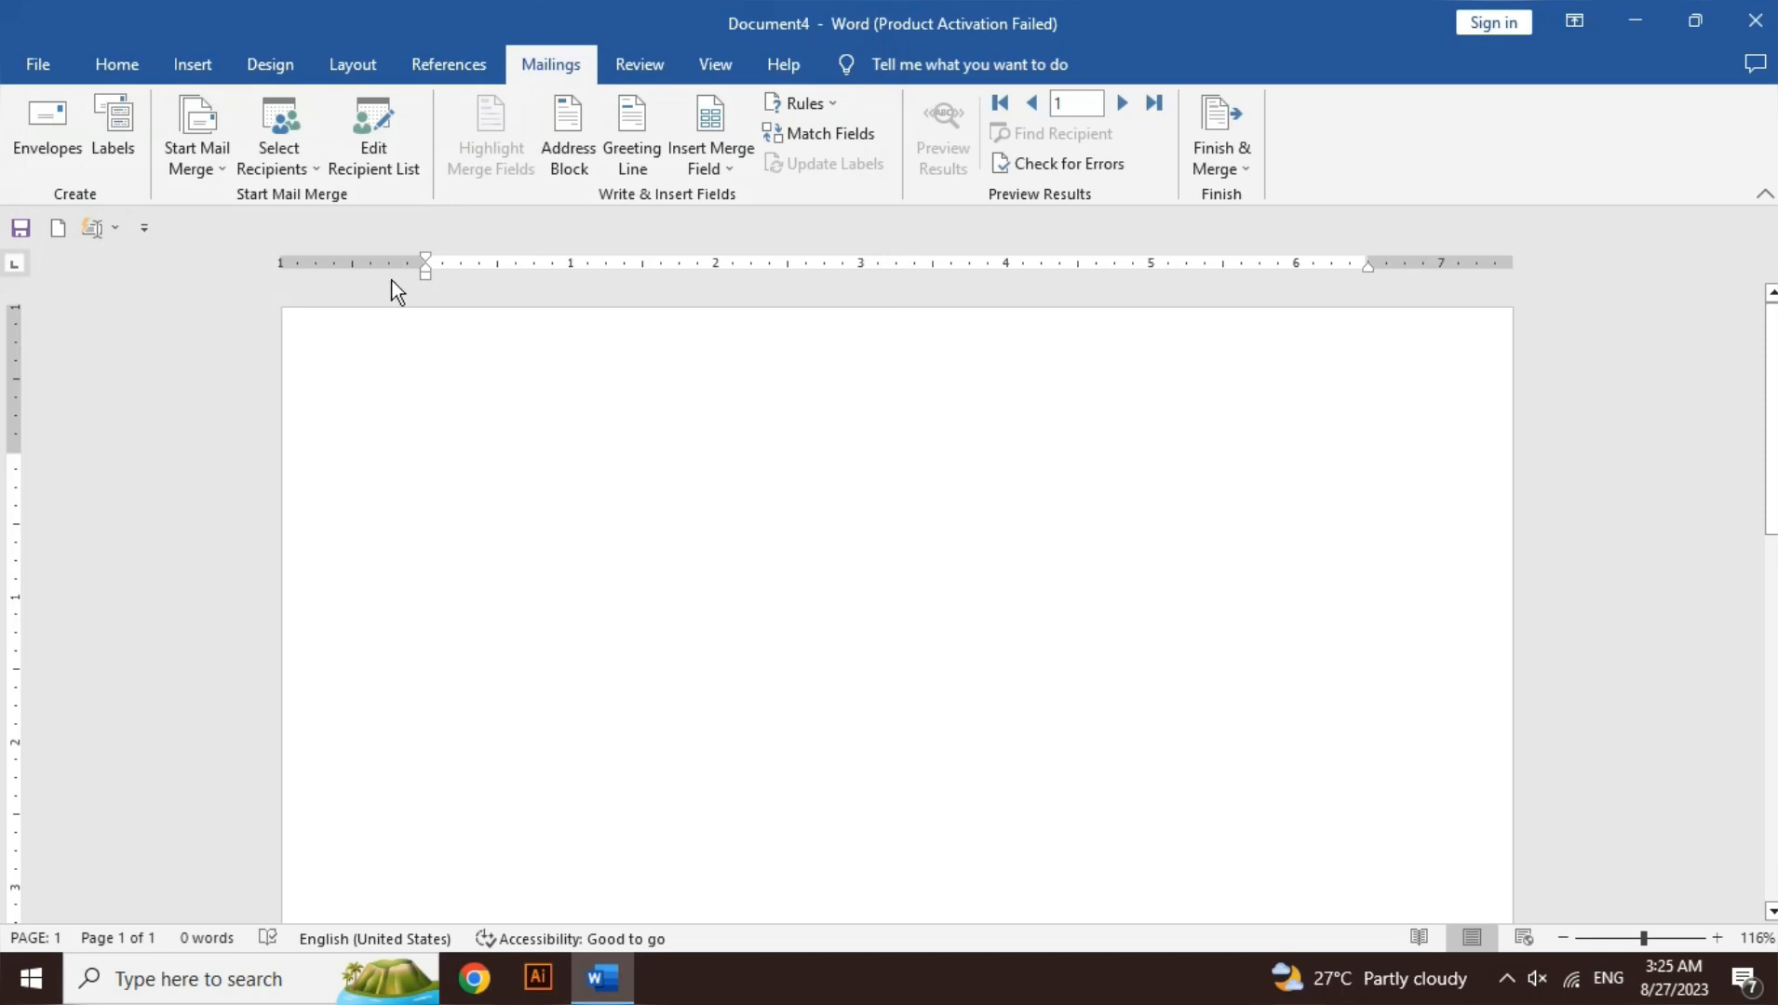
Step: Exclude the abc company's recipient from the merge, keep def and kl included, and confirm the recipient list
click(386, 164)
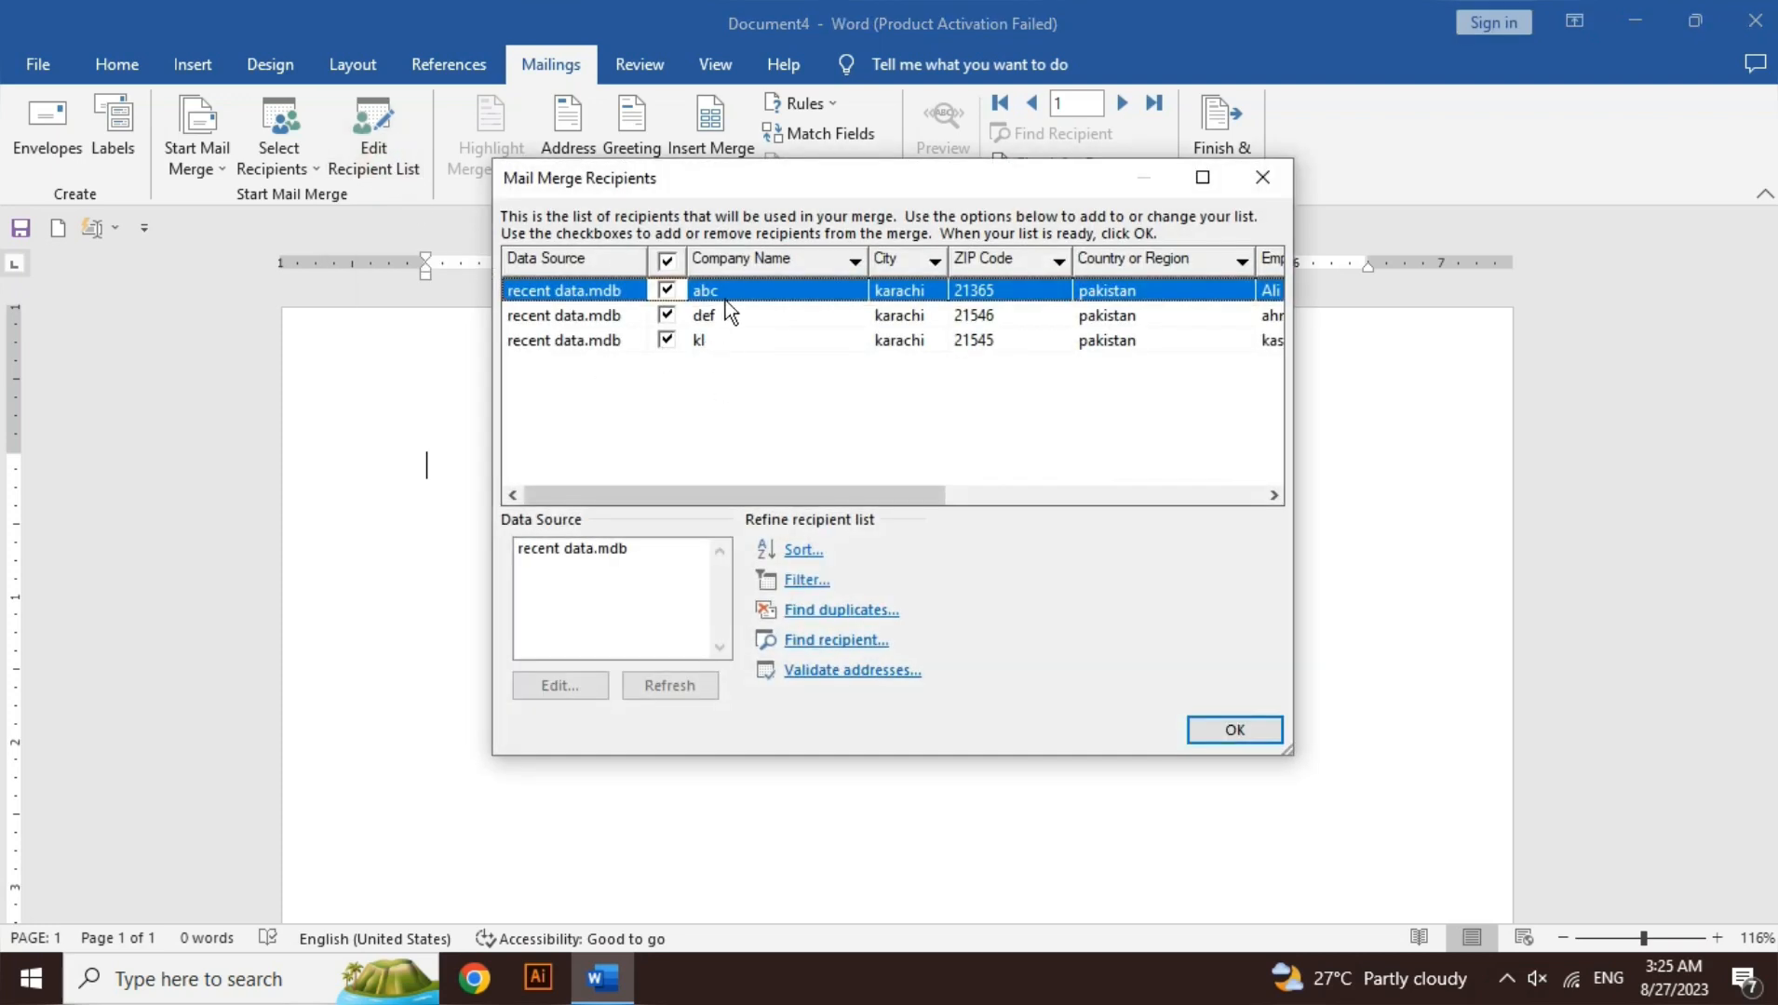
drag(779, 486, 672, 481)
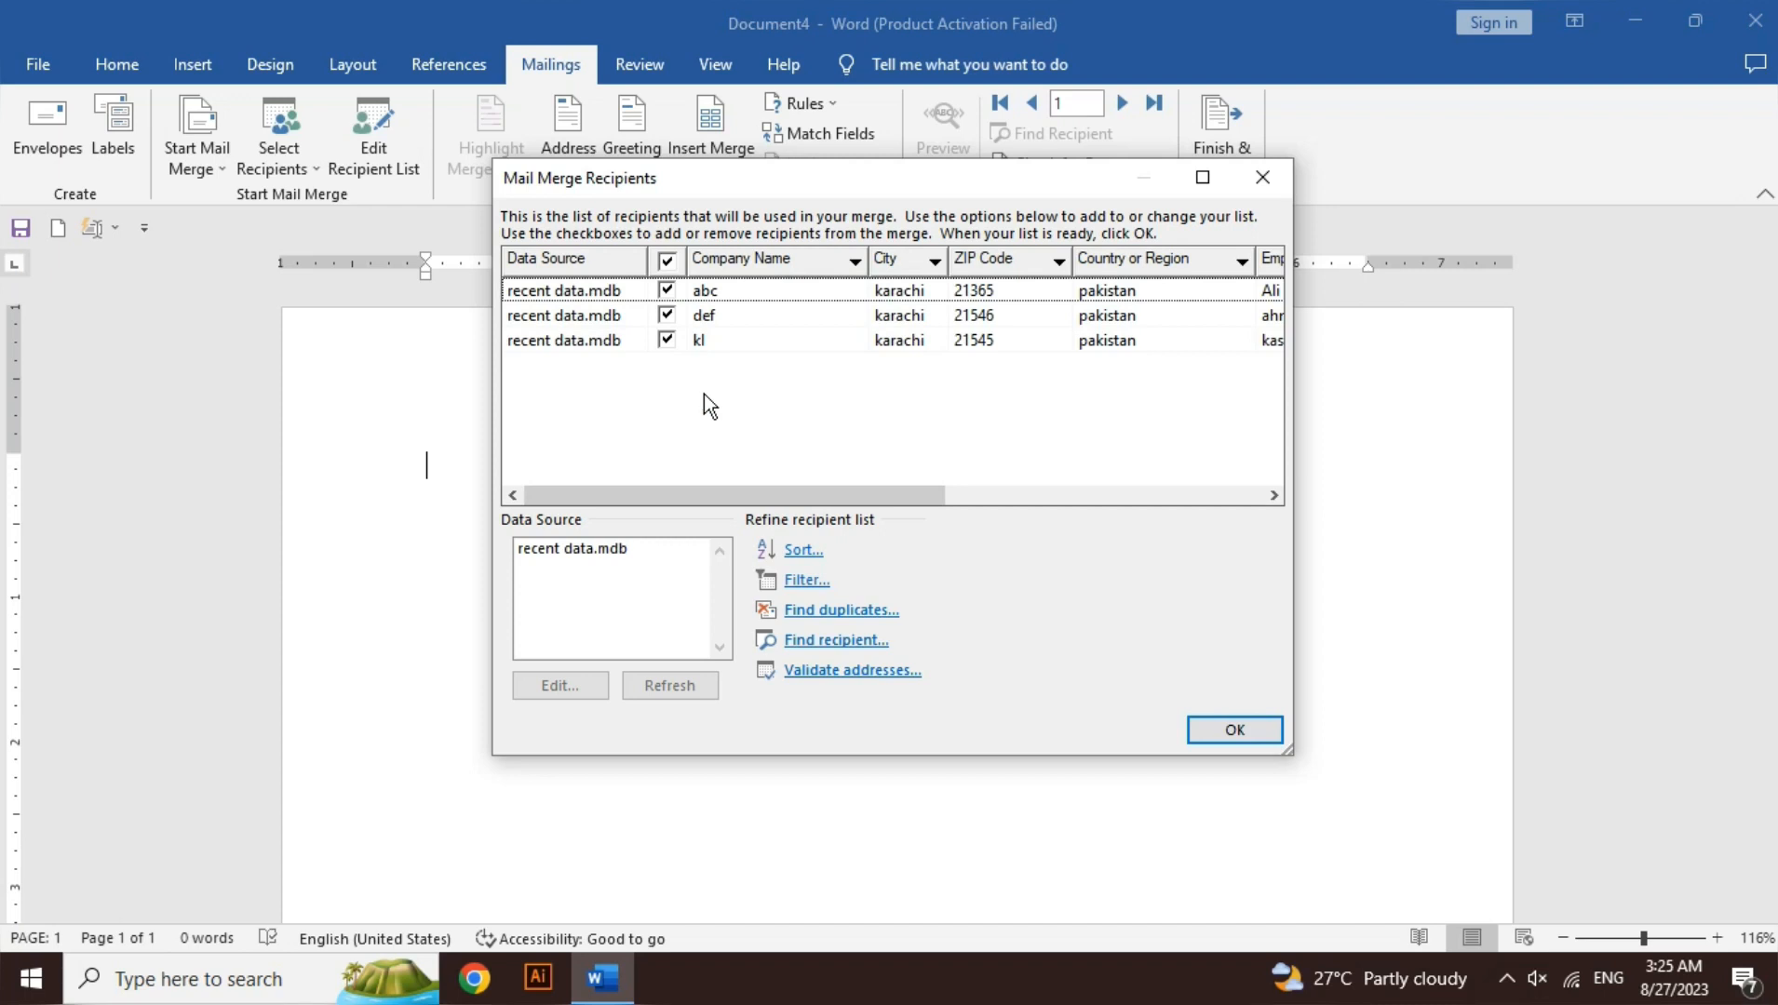
click(667, 340)
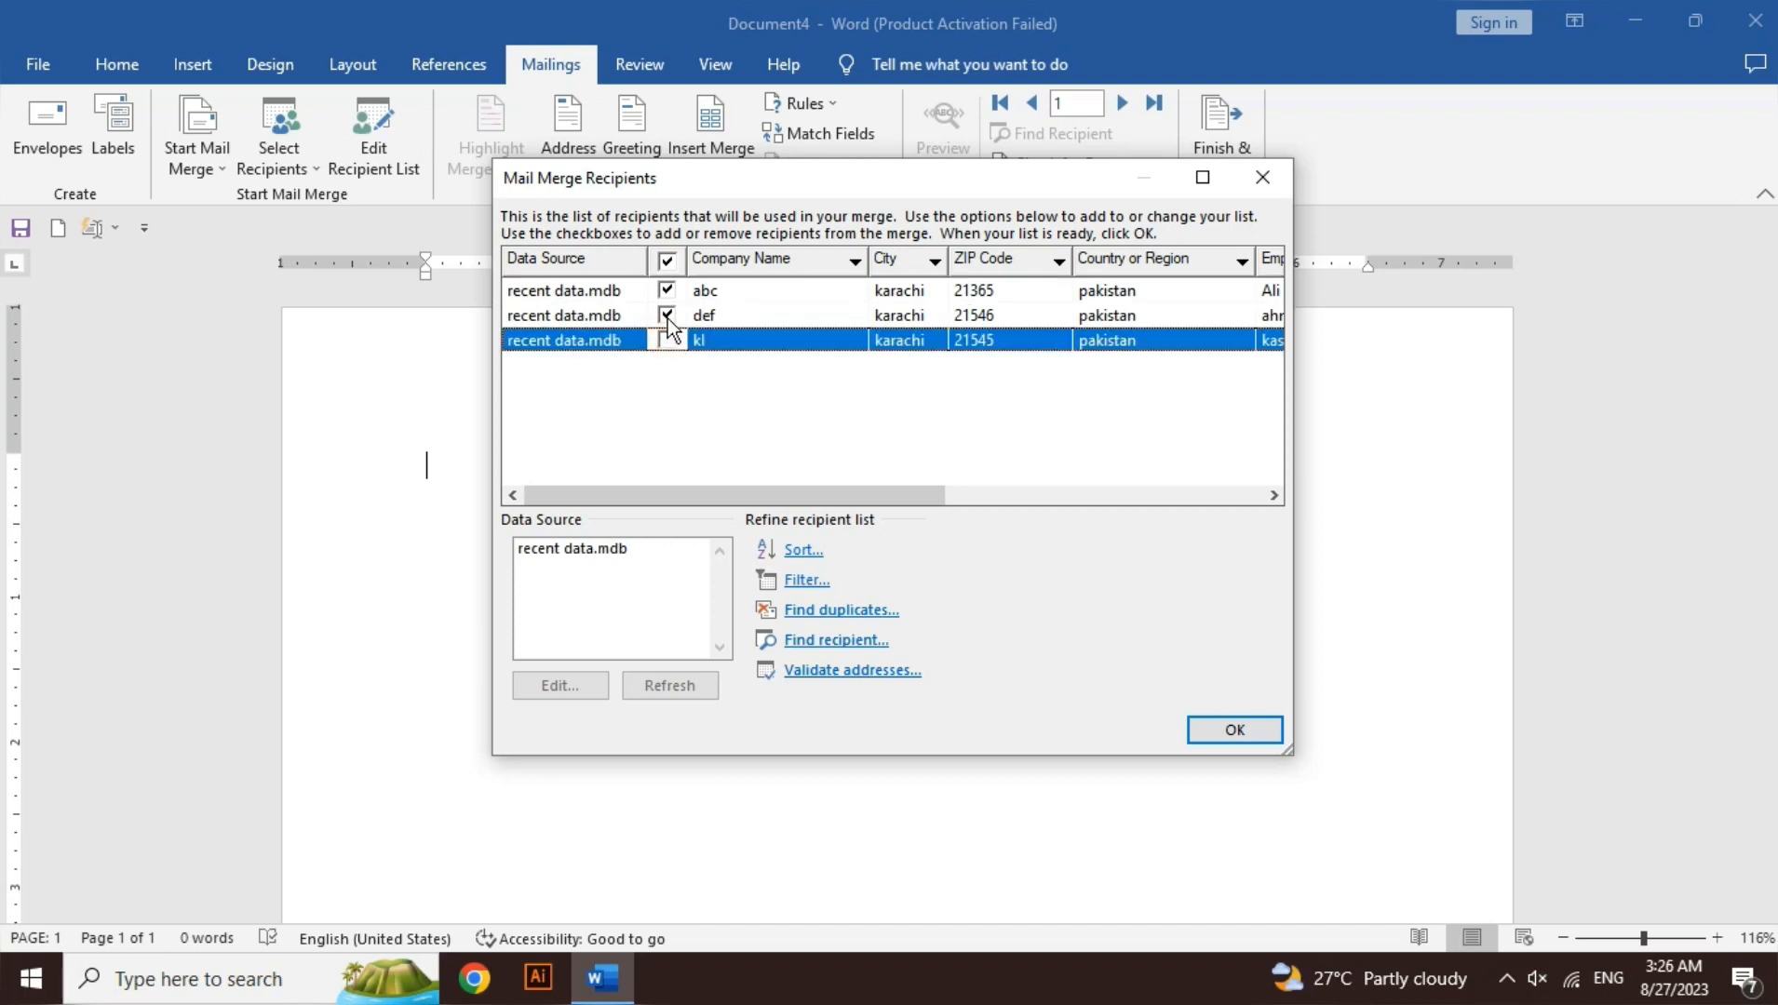
click(667, 316)
click(666, 290)
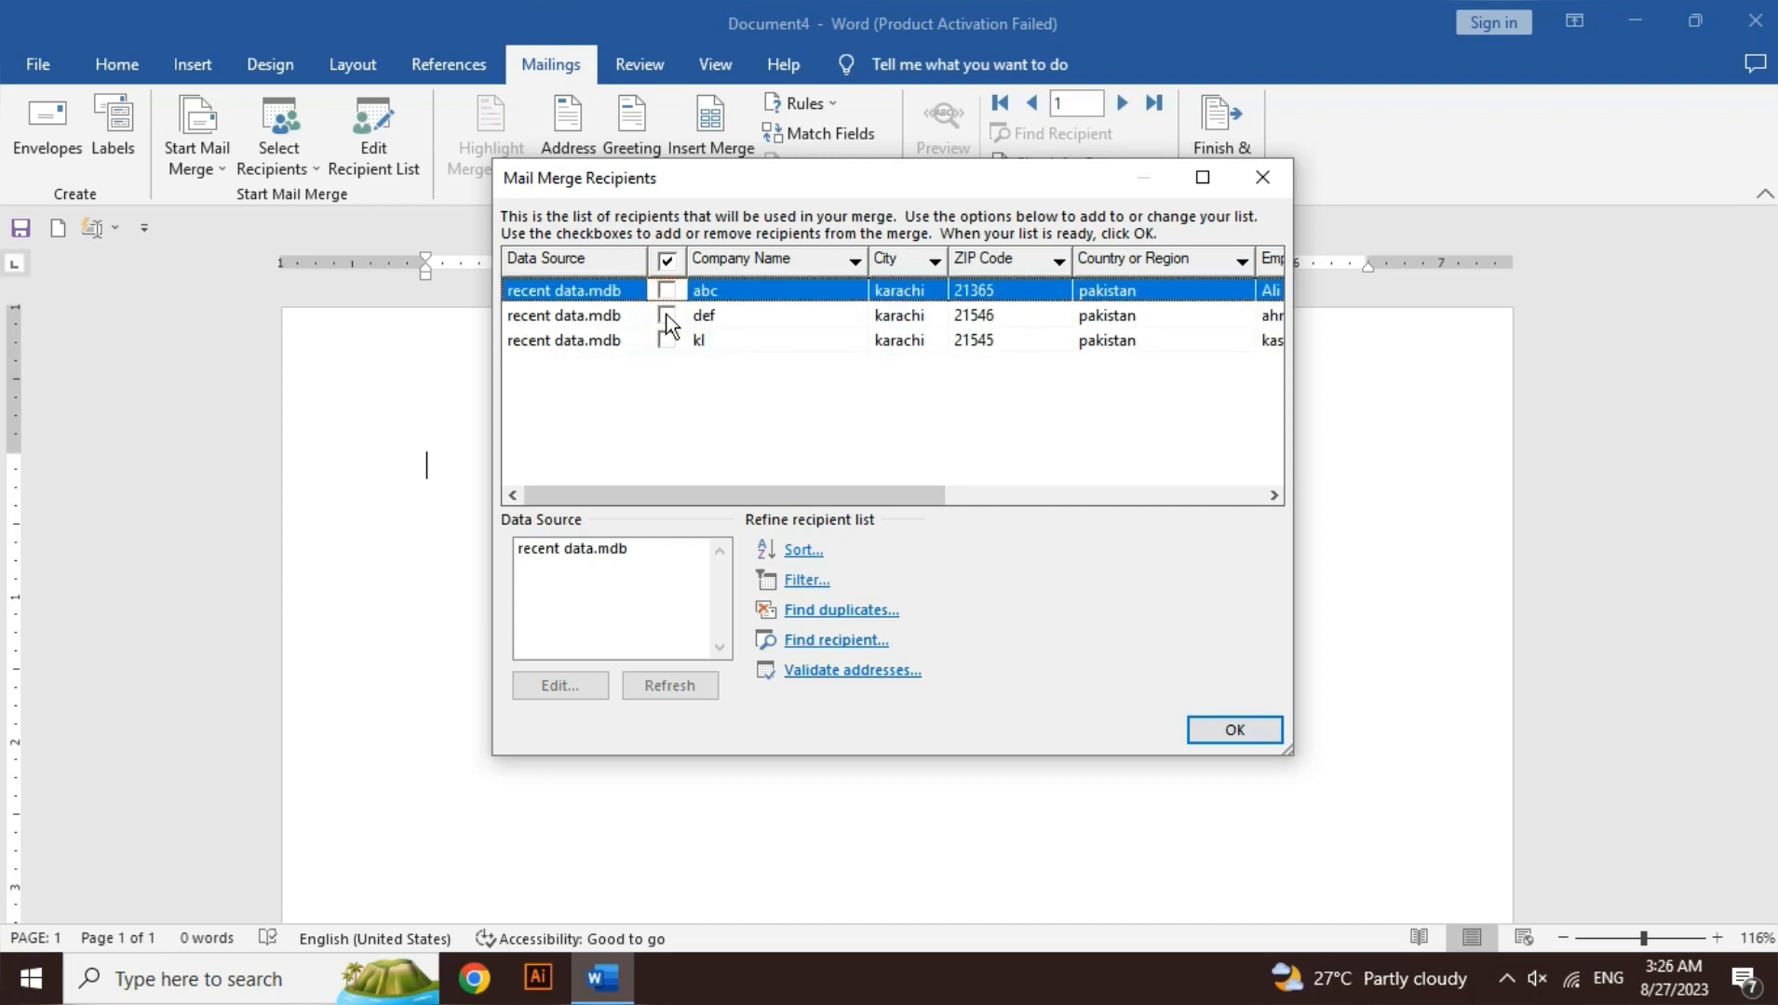
click(666, 315)
click(666, 340)
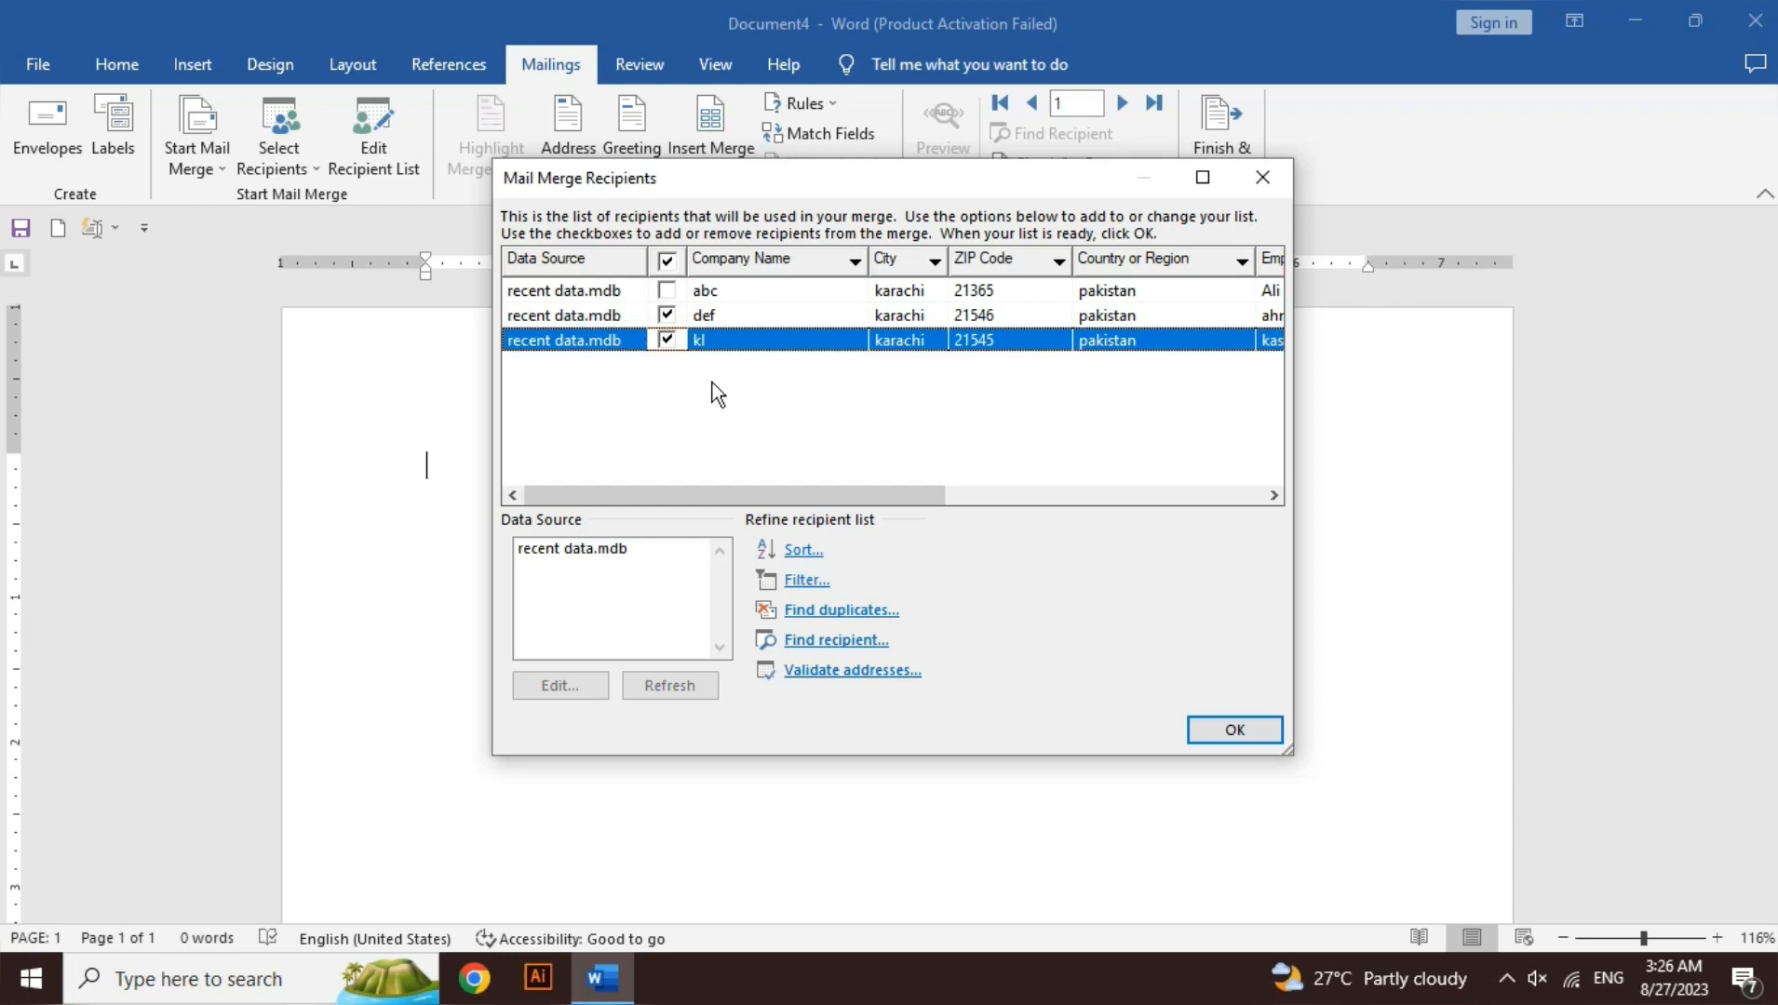
click(1236, 730)
click(276, 141)
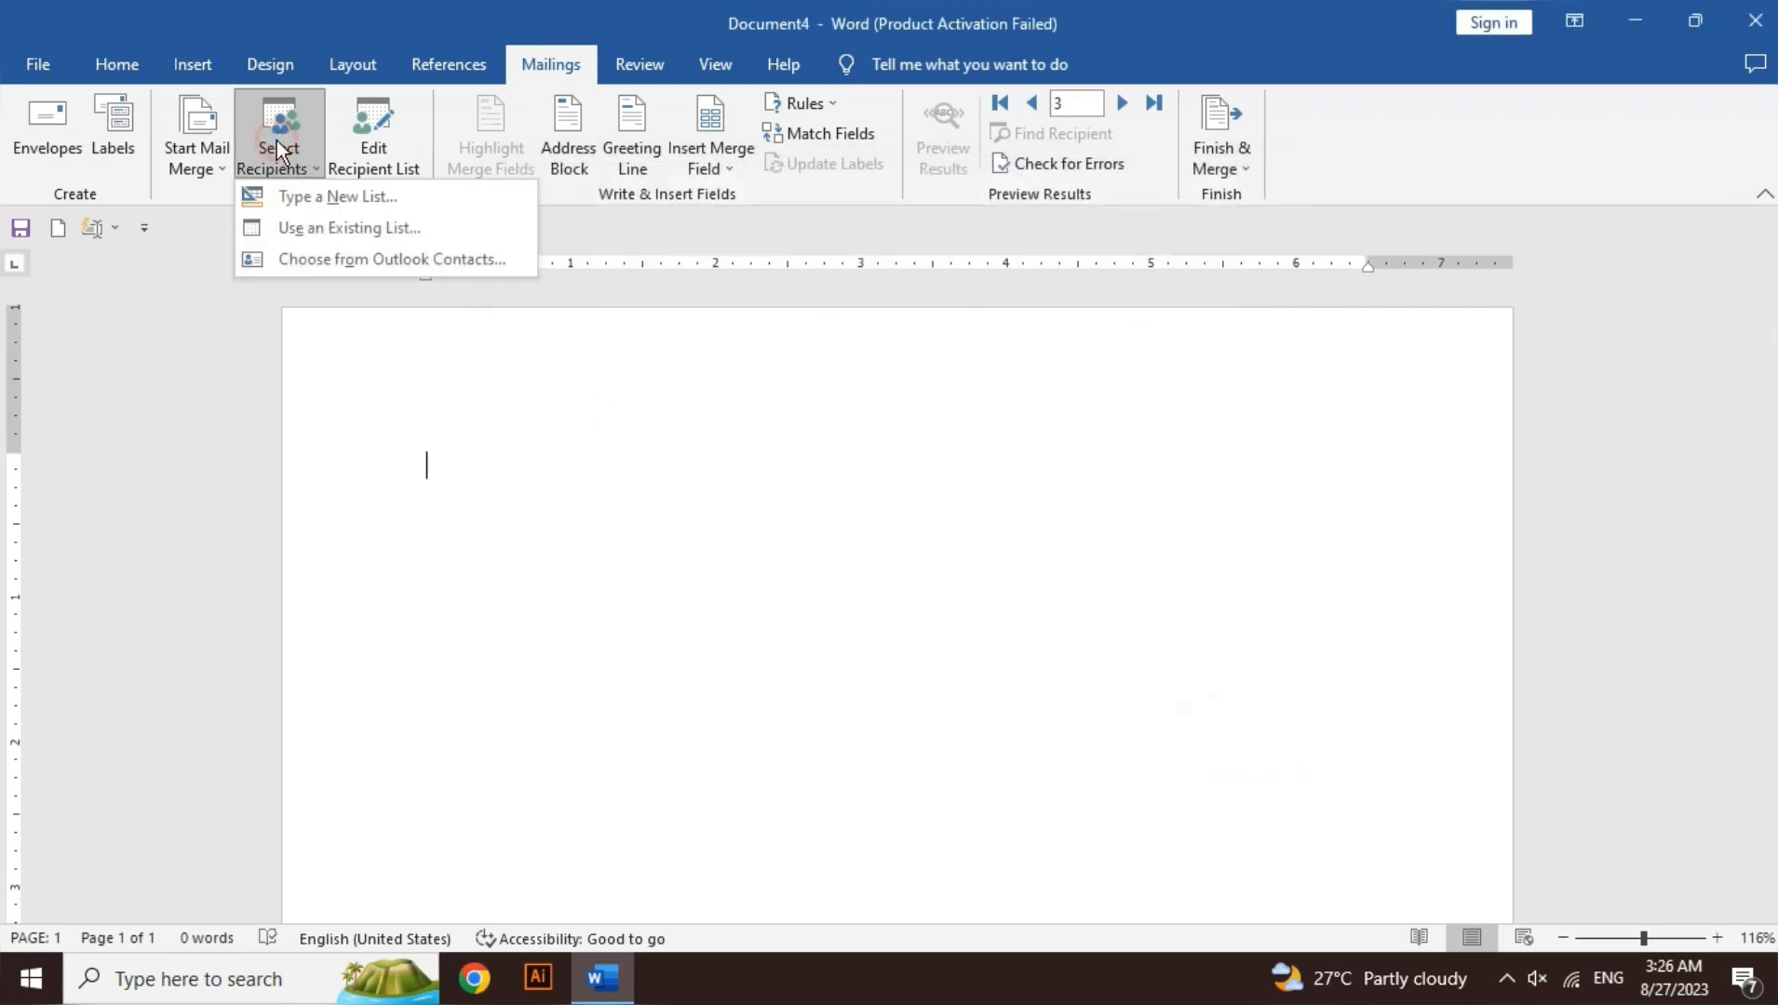
click(305, 197)
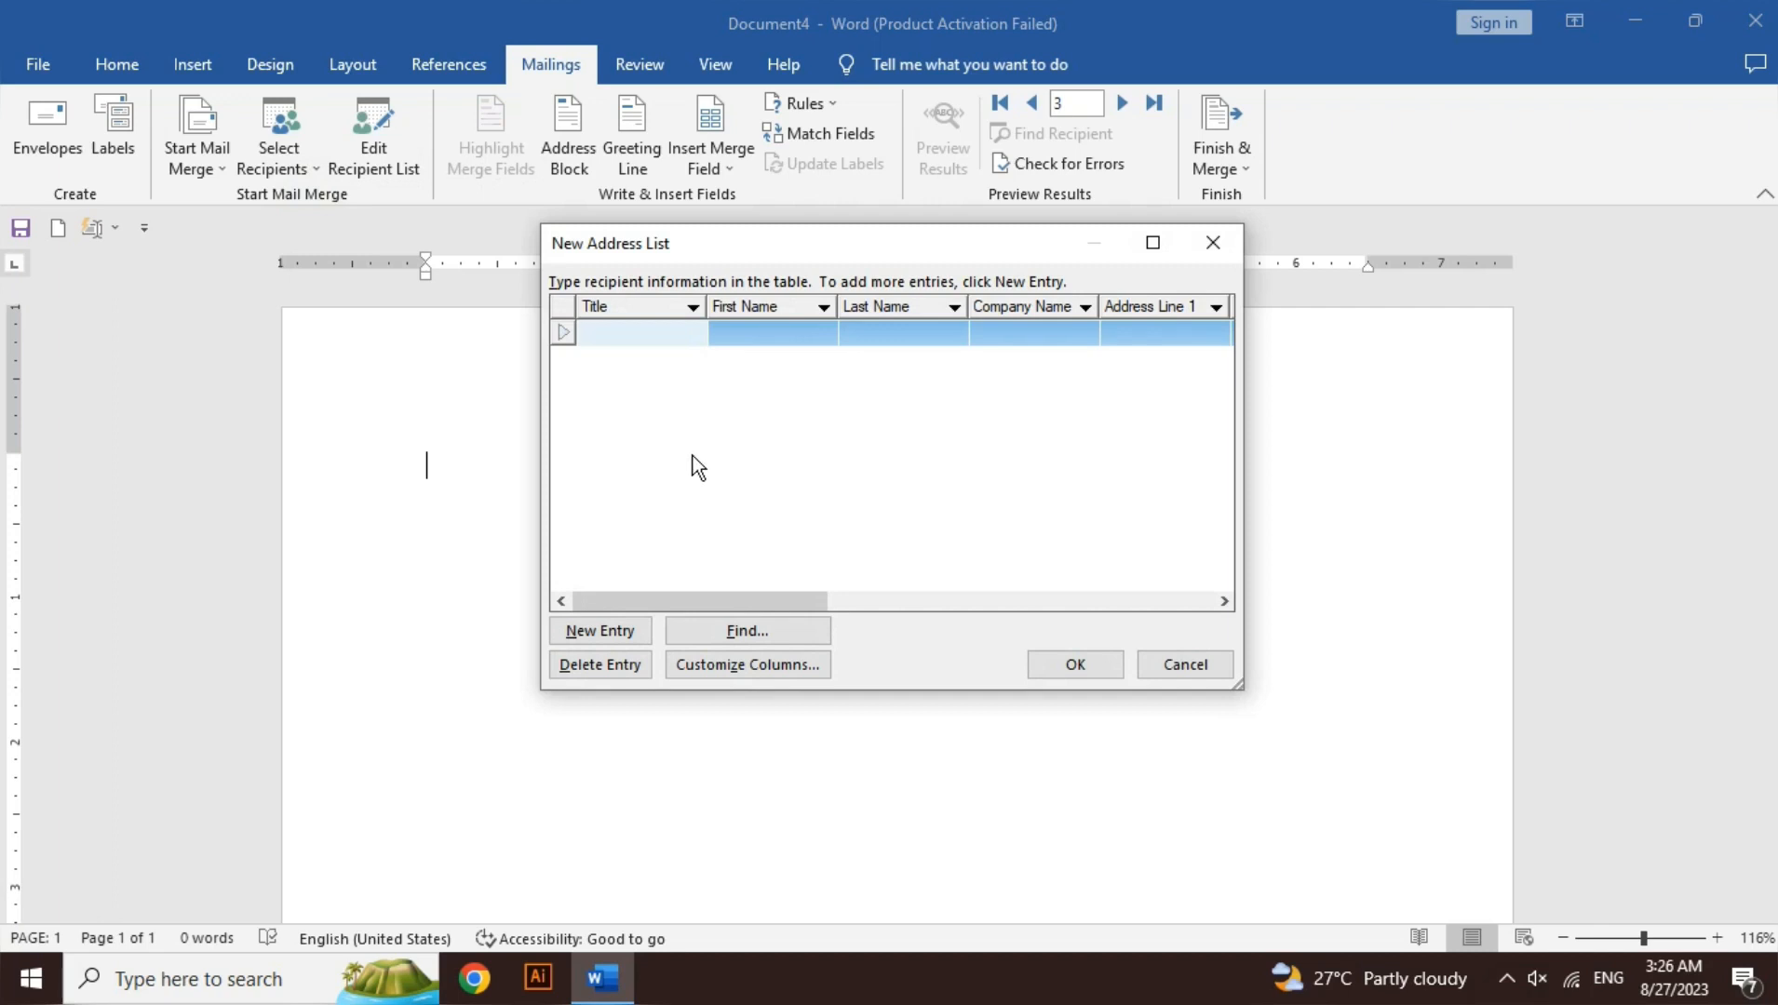
click(1192, 666)
Step: Open the recent data.mdb data source for editing from the mail merge recipient list
click(371, 160)
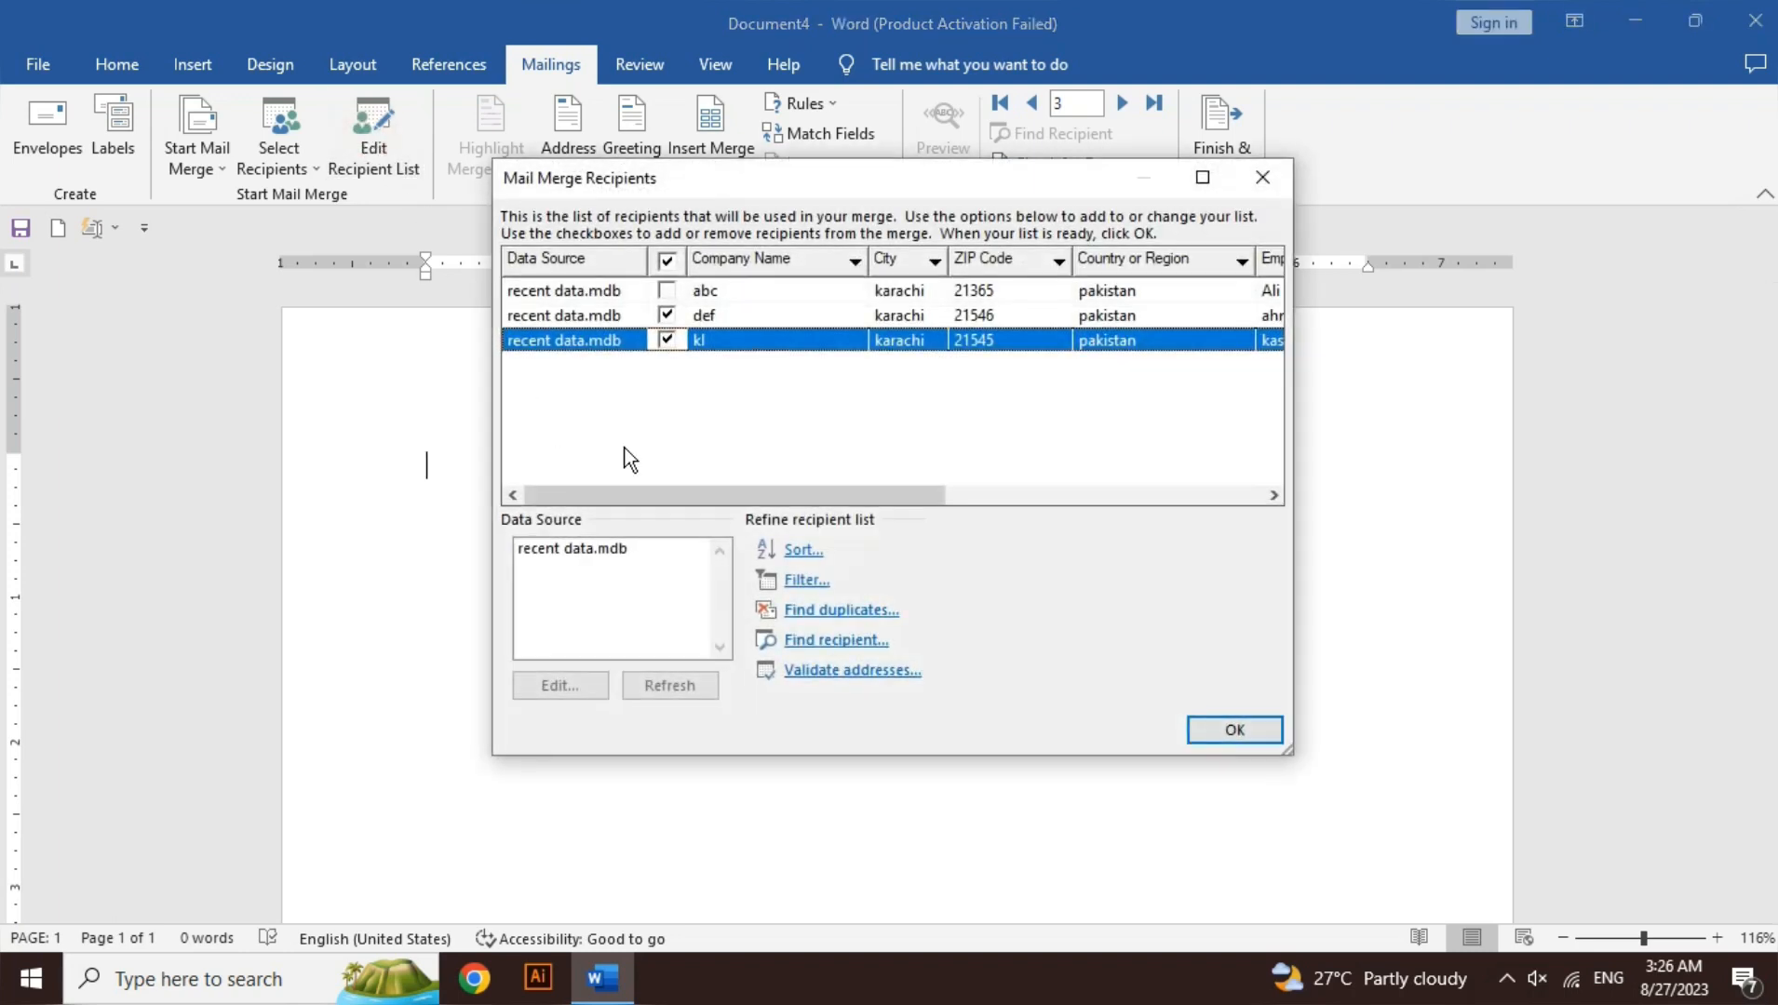
click(756, 290)
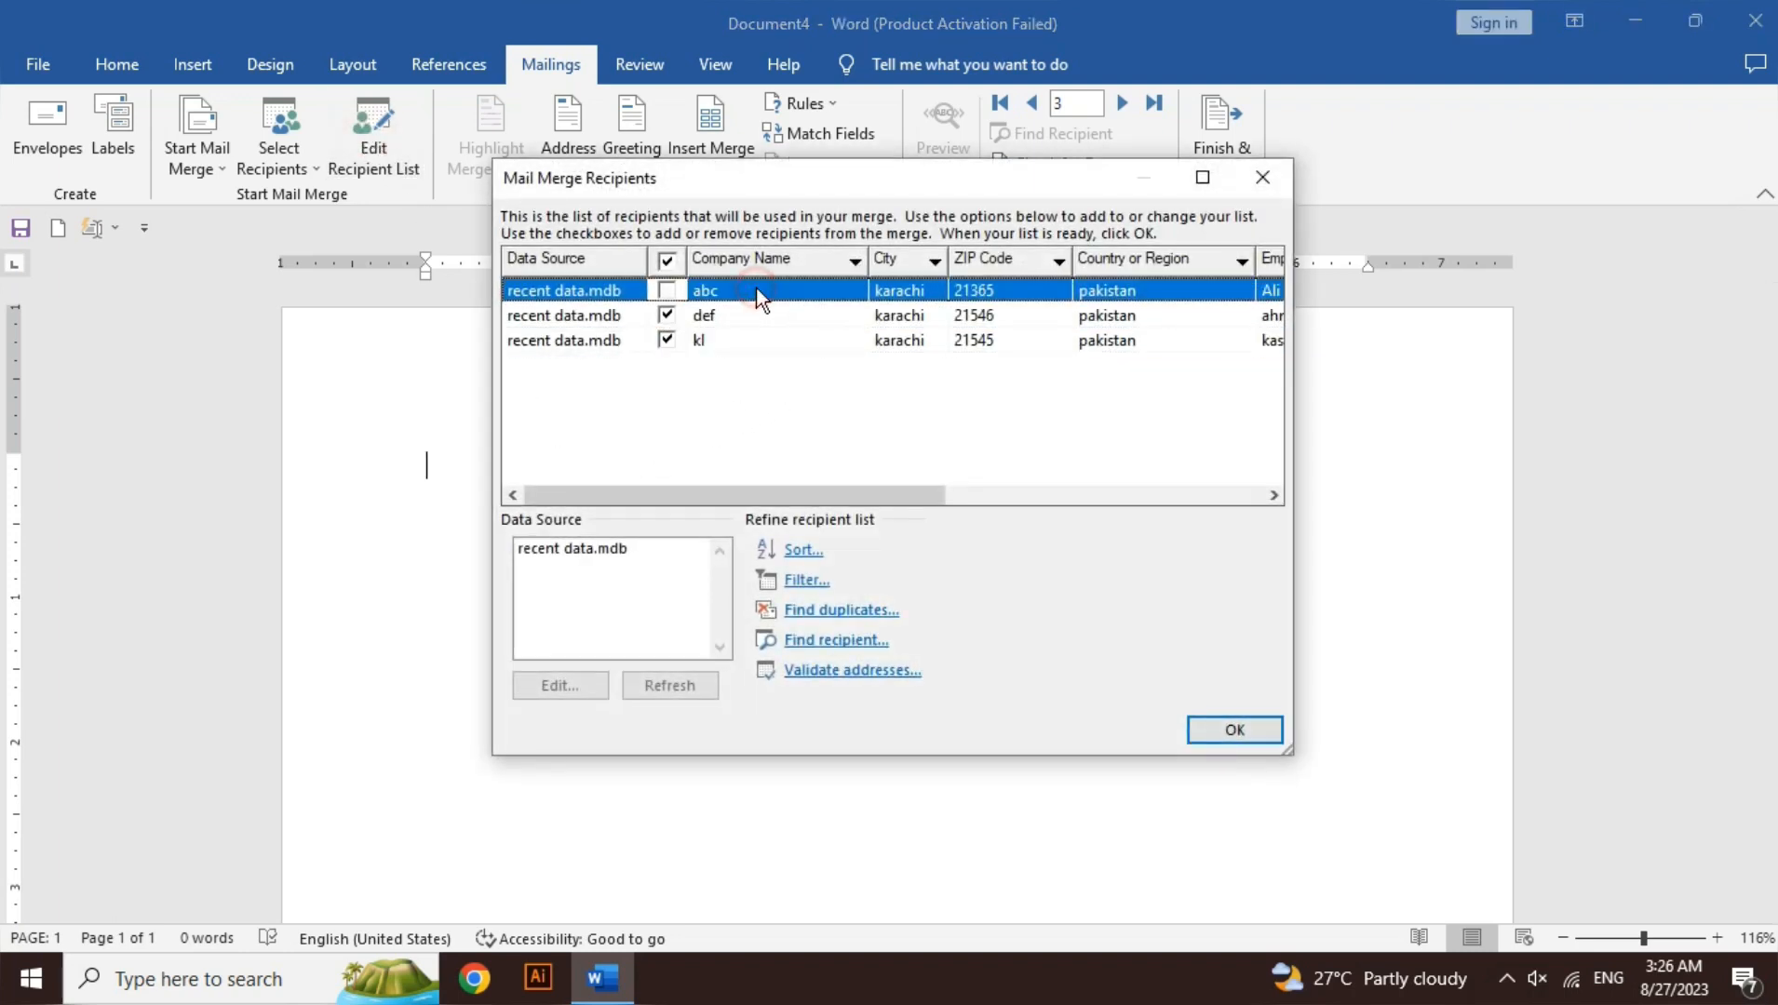
click(615, 547)
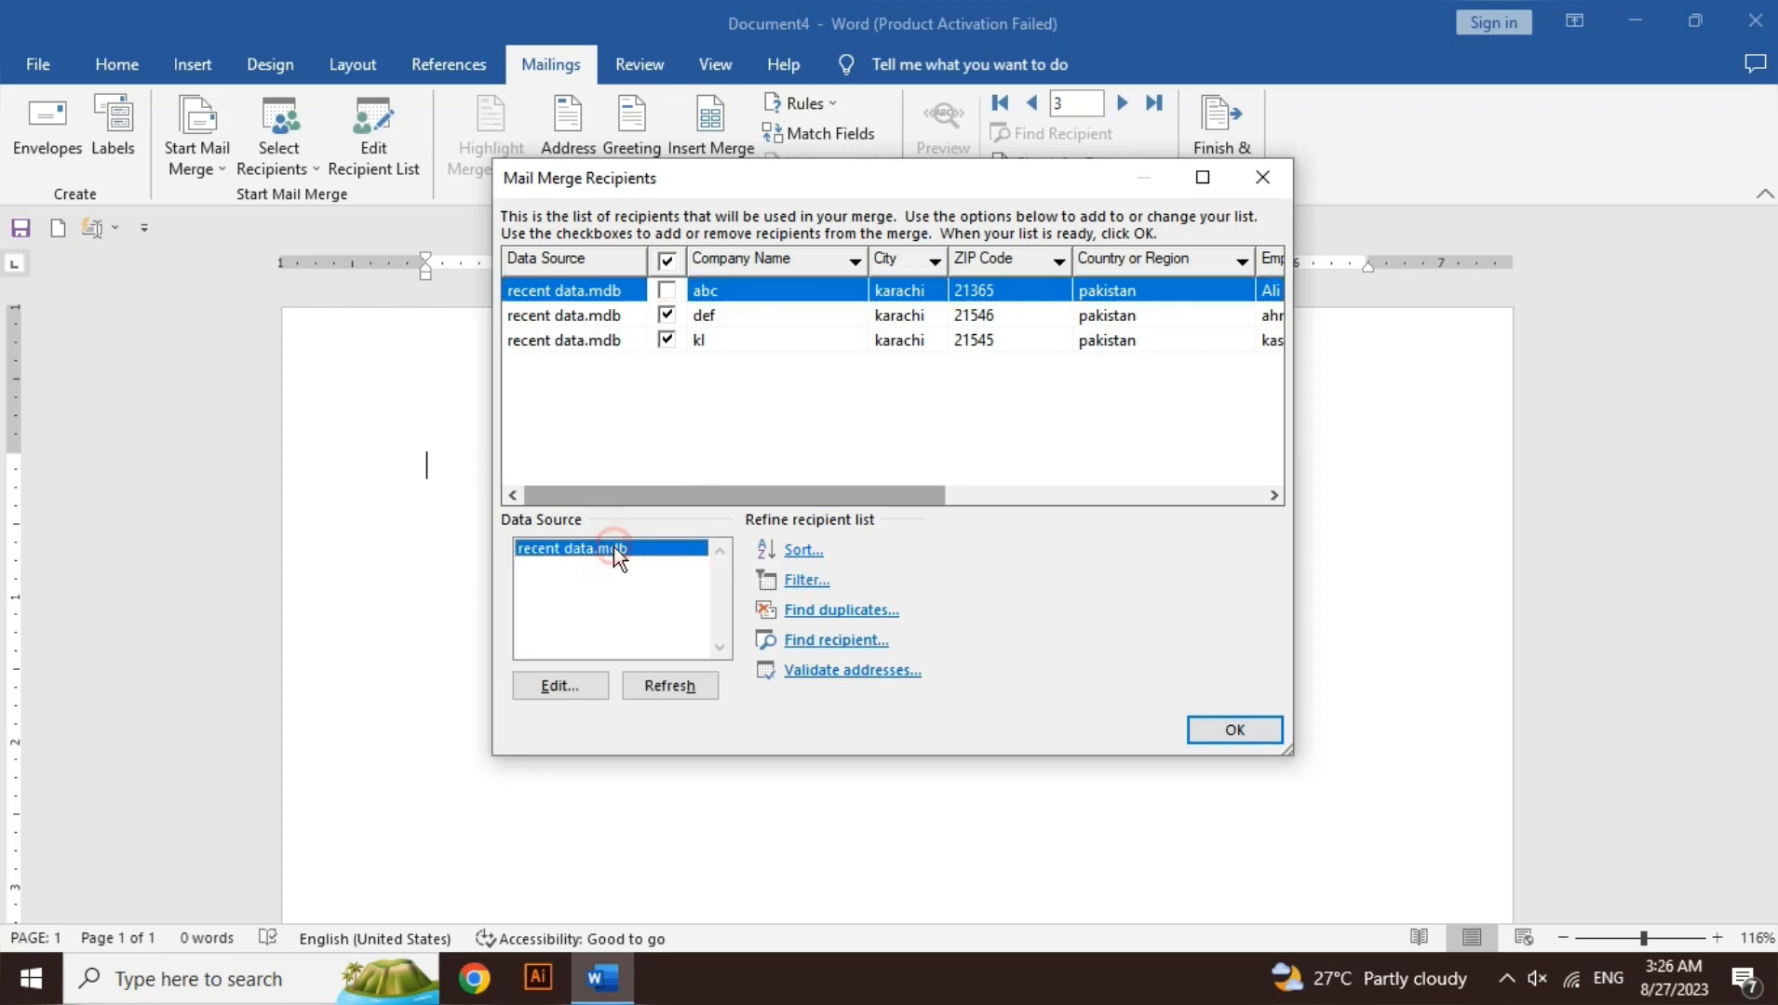
click(562, 689)
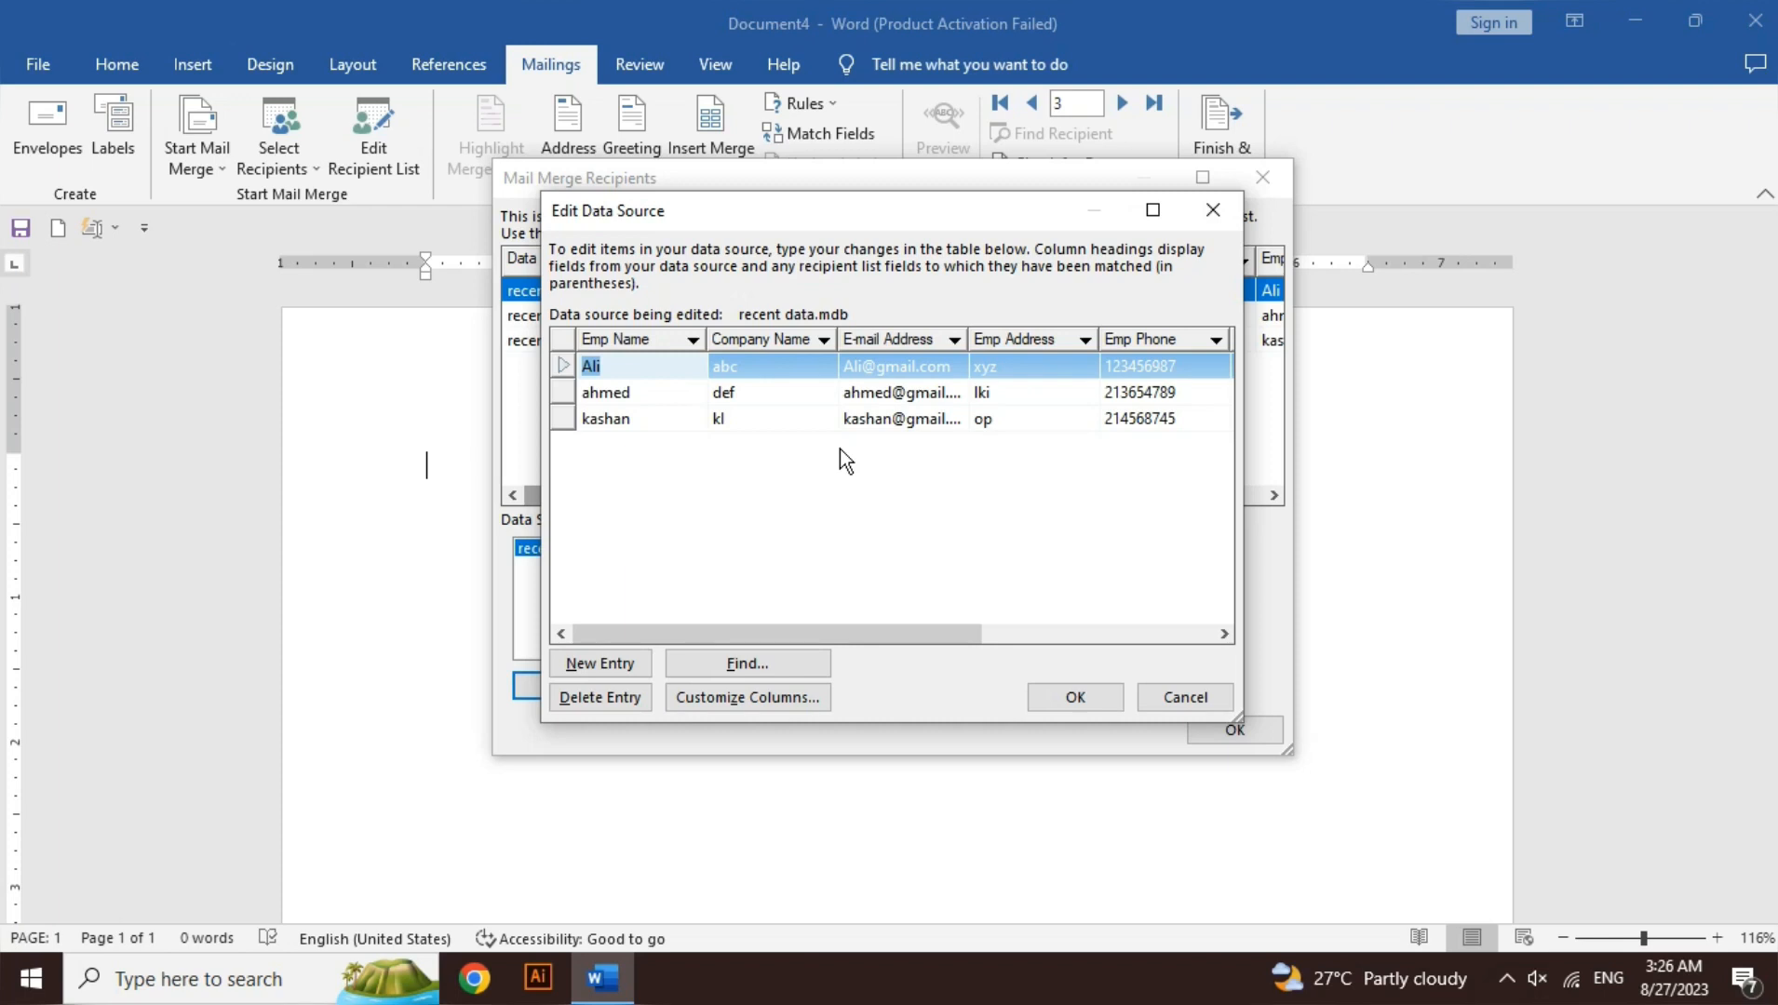
Step: Add a blank entry after the last record in the data source
click(642, 431)
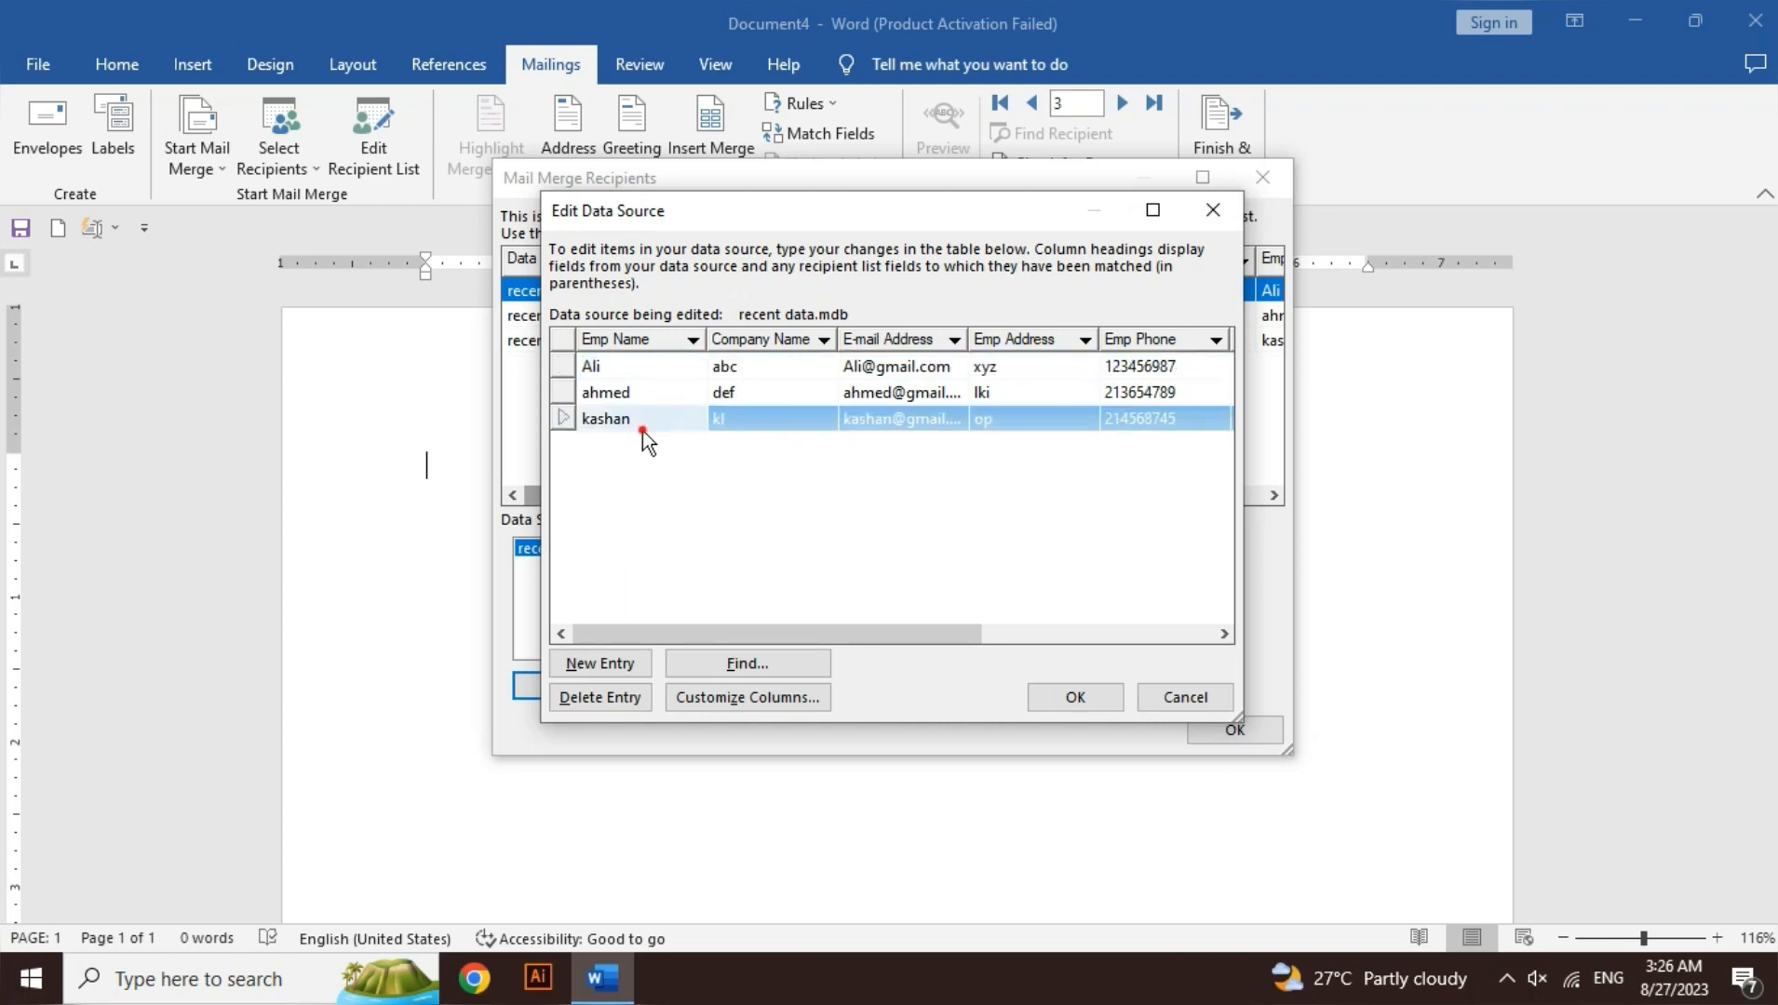
key(Tab)
key(Tab)
key(Tab)
key(Tab)
key(Tab)
key(Tab)
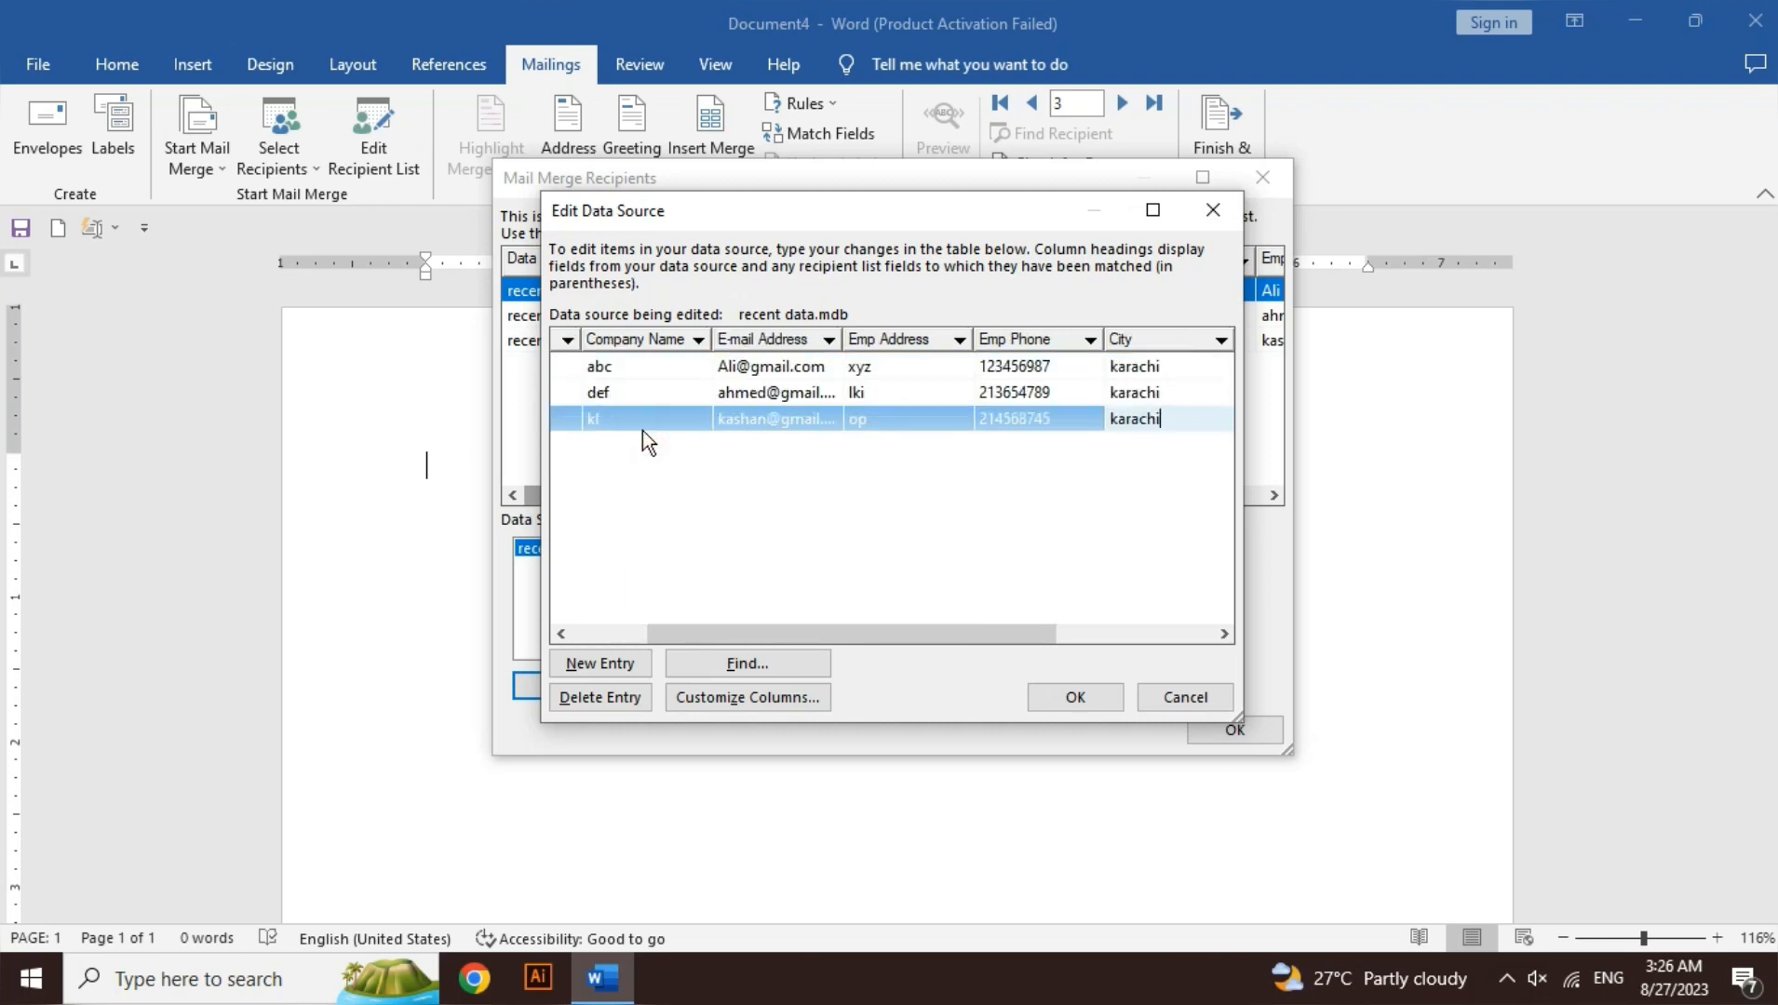
key(Tab)
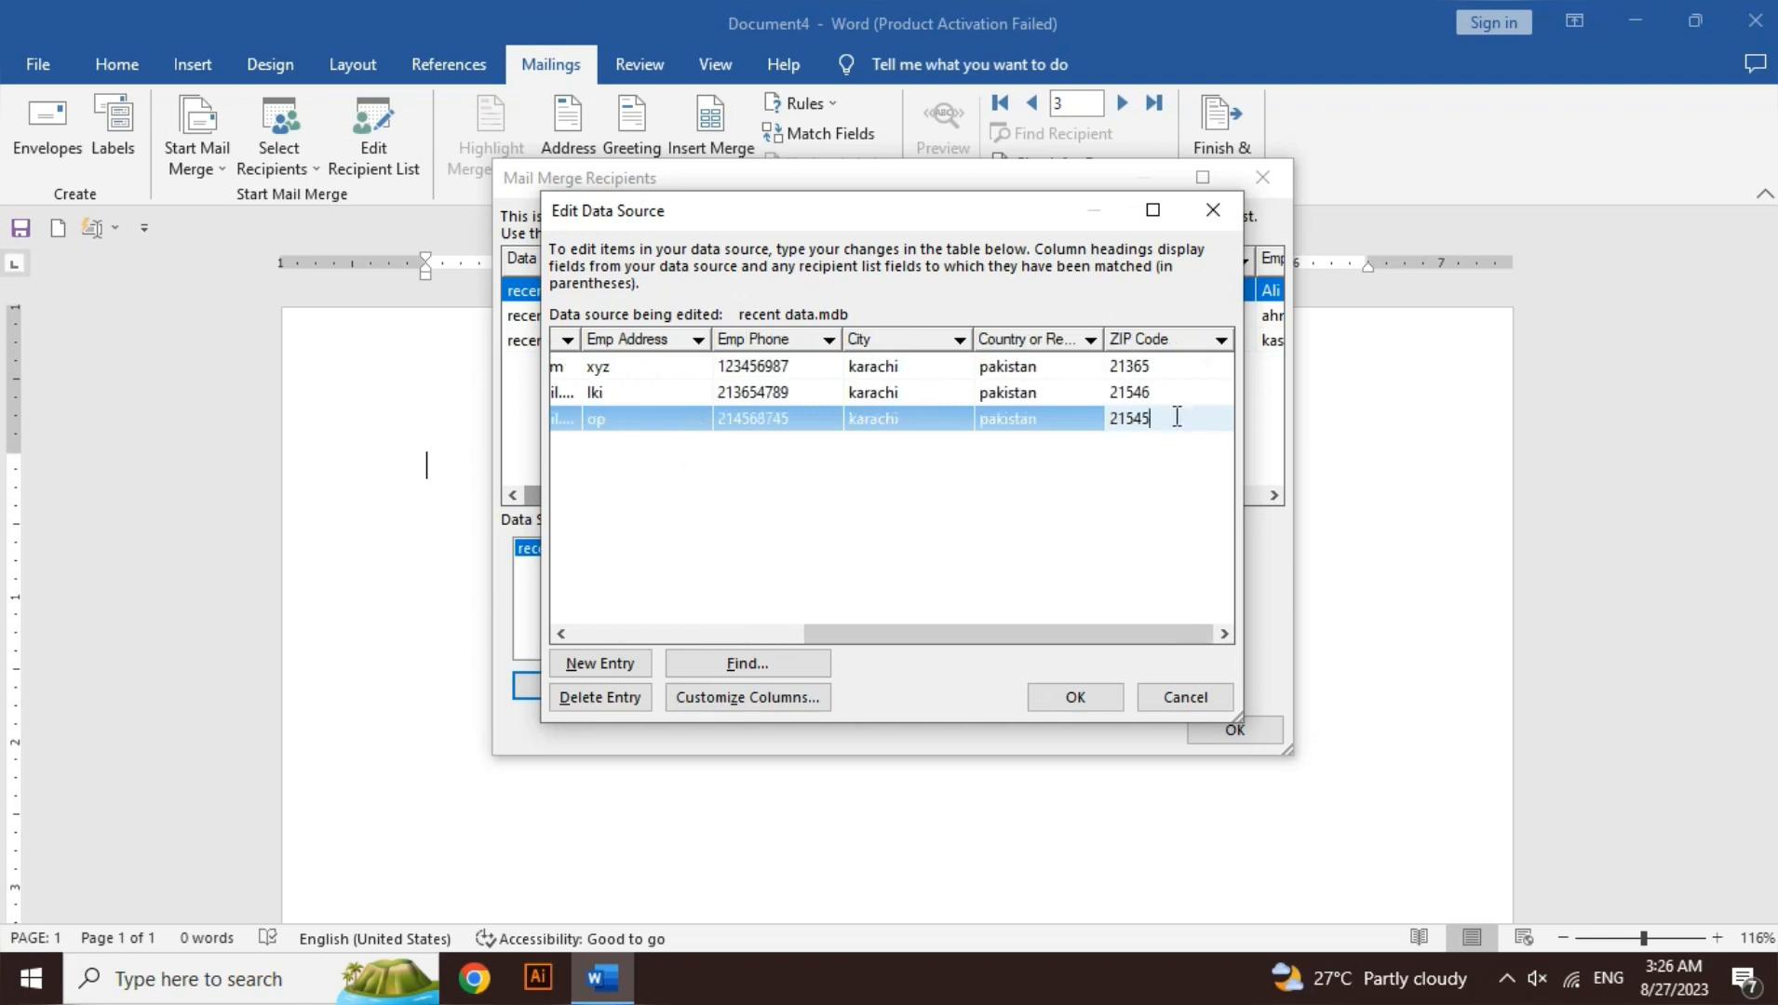
key(Tab)
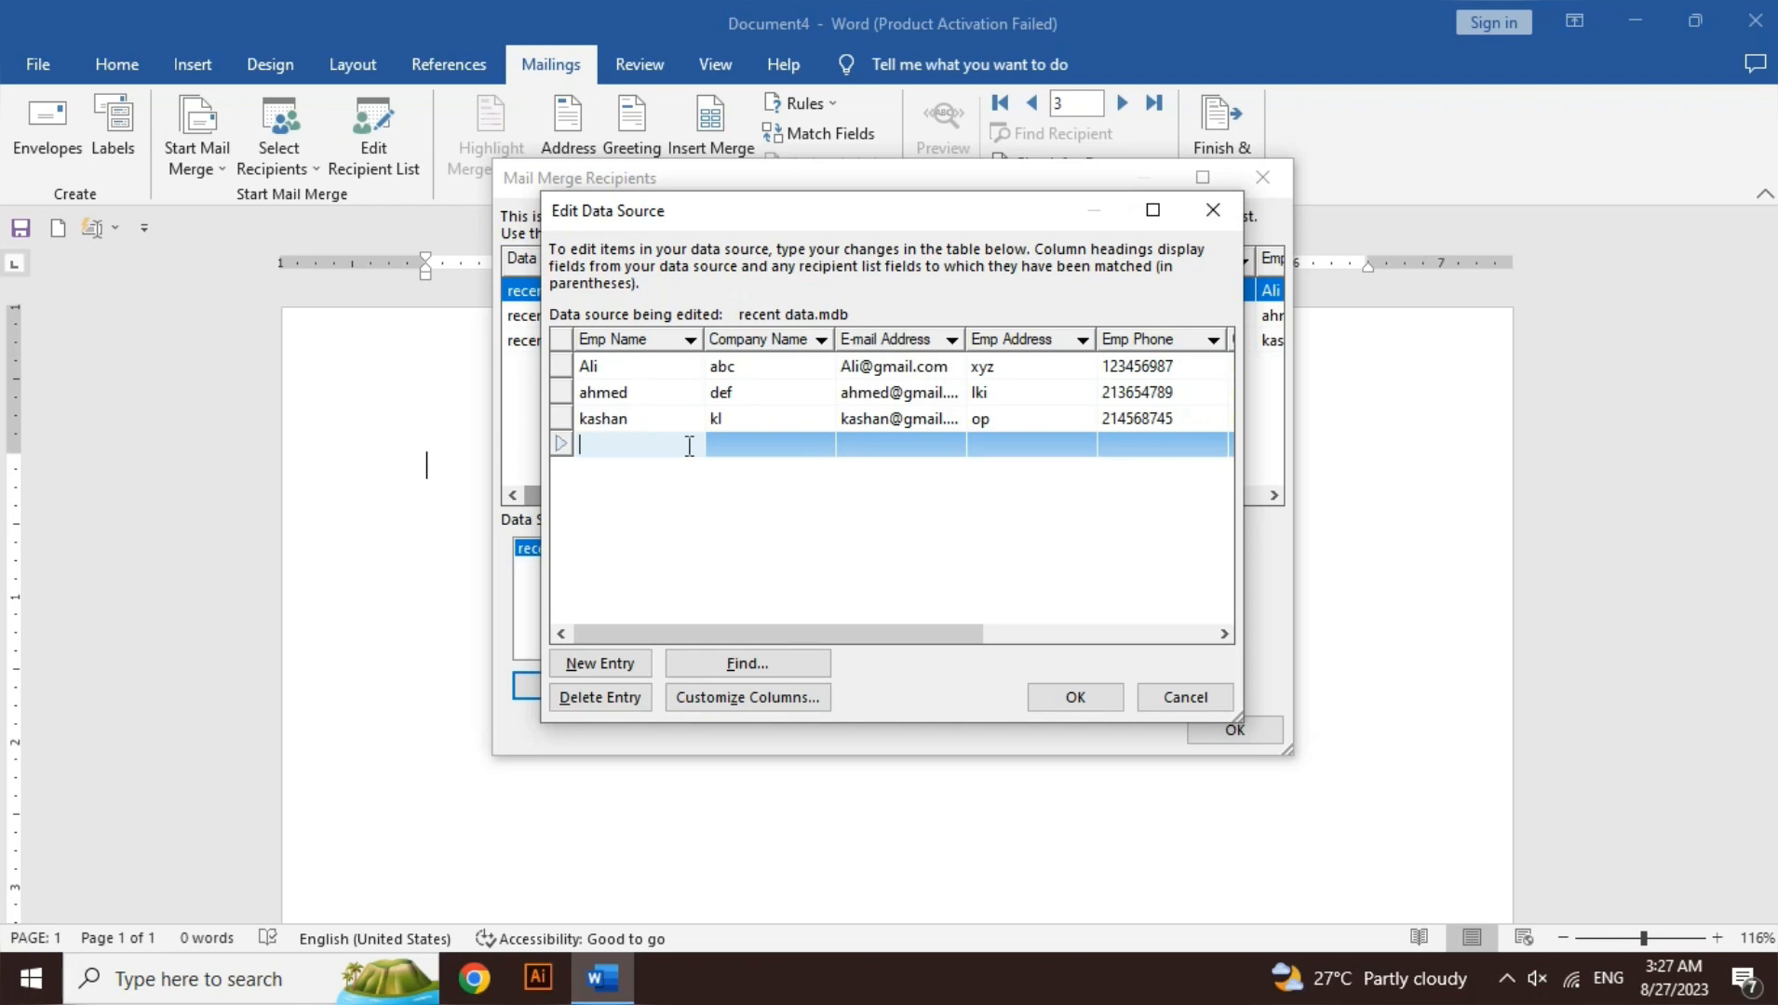
Step: Fill the new entry with the employee's name, company lp and contact details, and save the changes to recent data.mdb
text(jamil)
key(Tab)
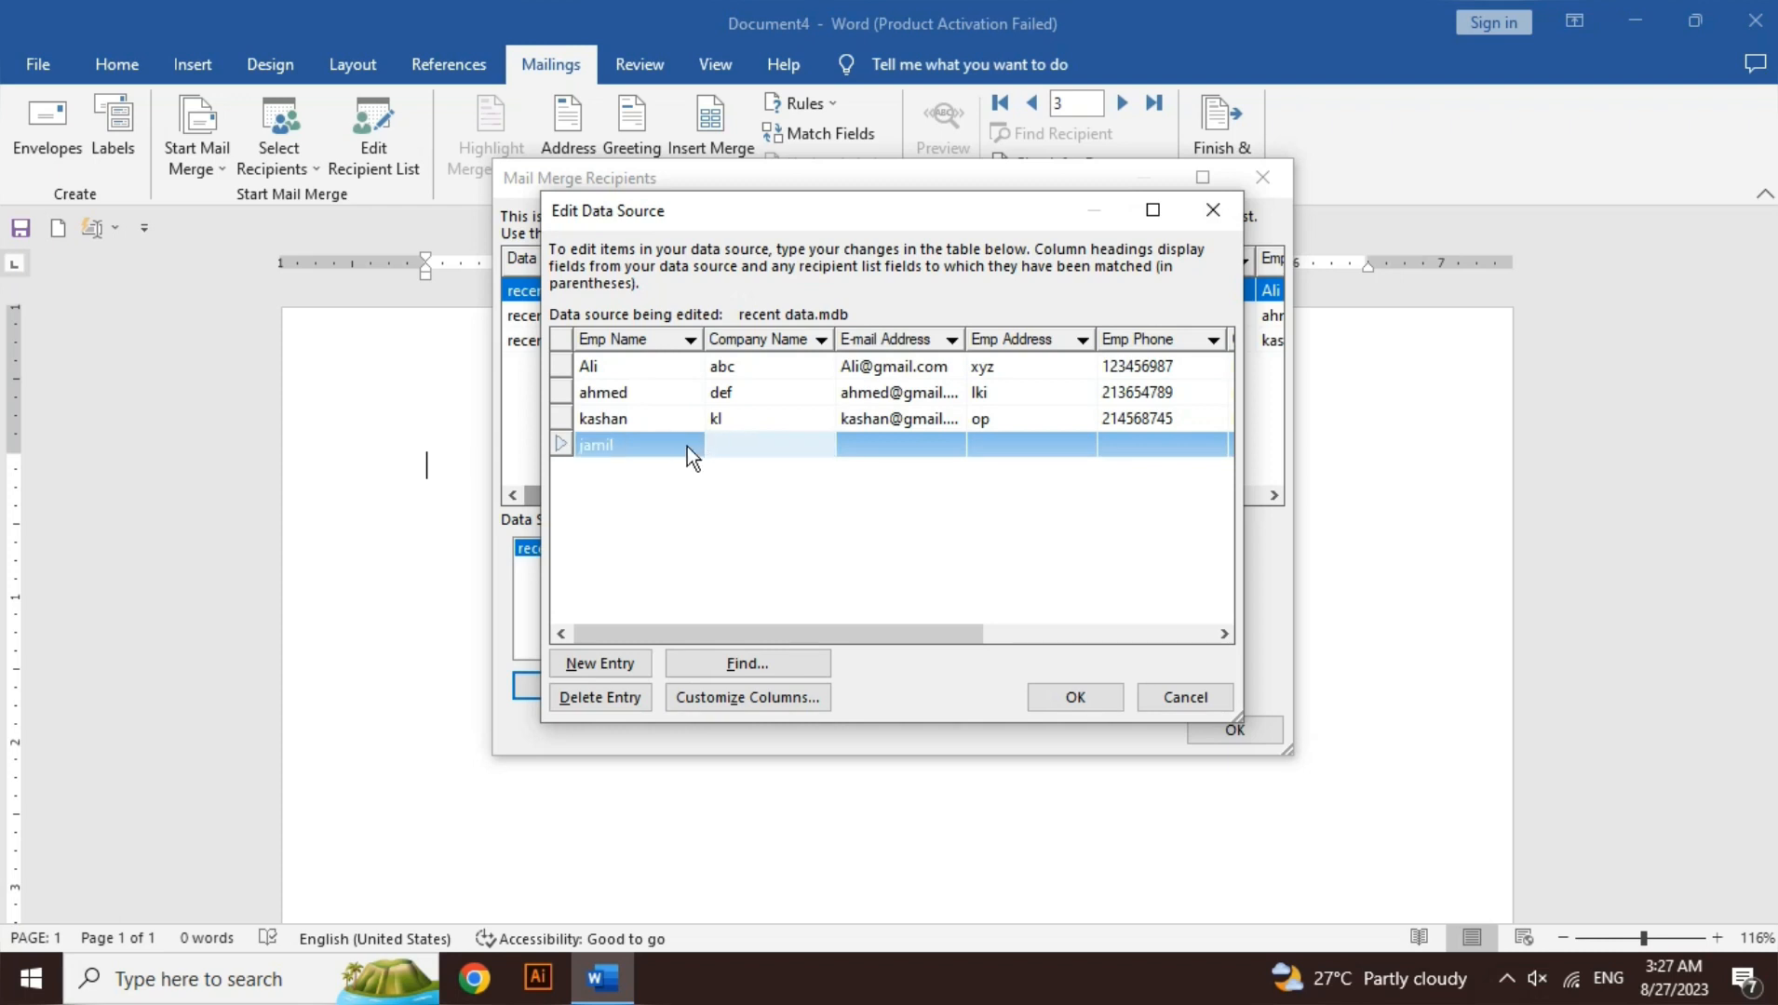
text(lp)
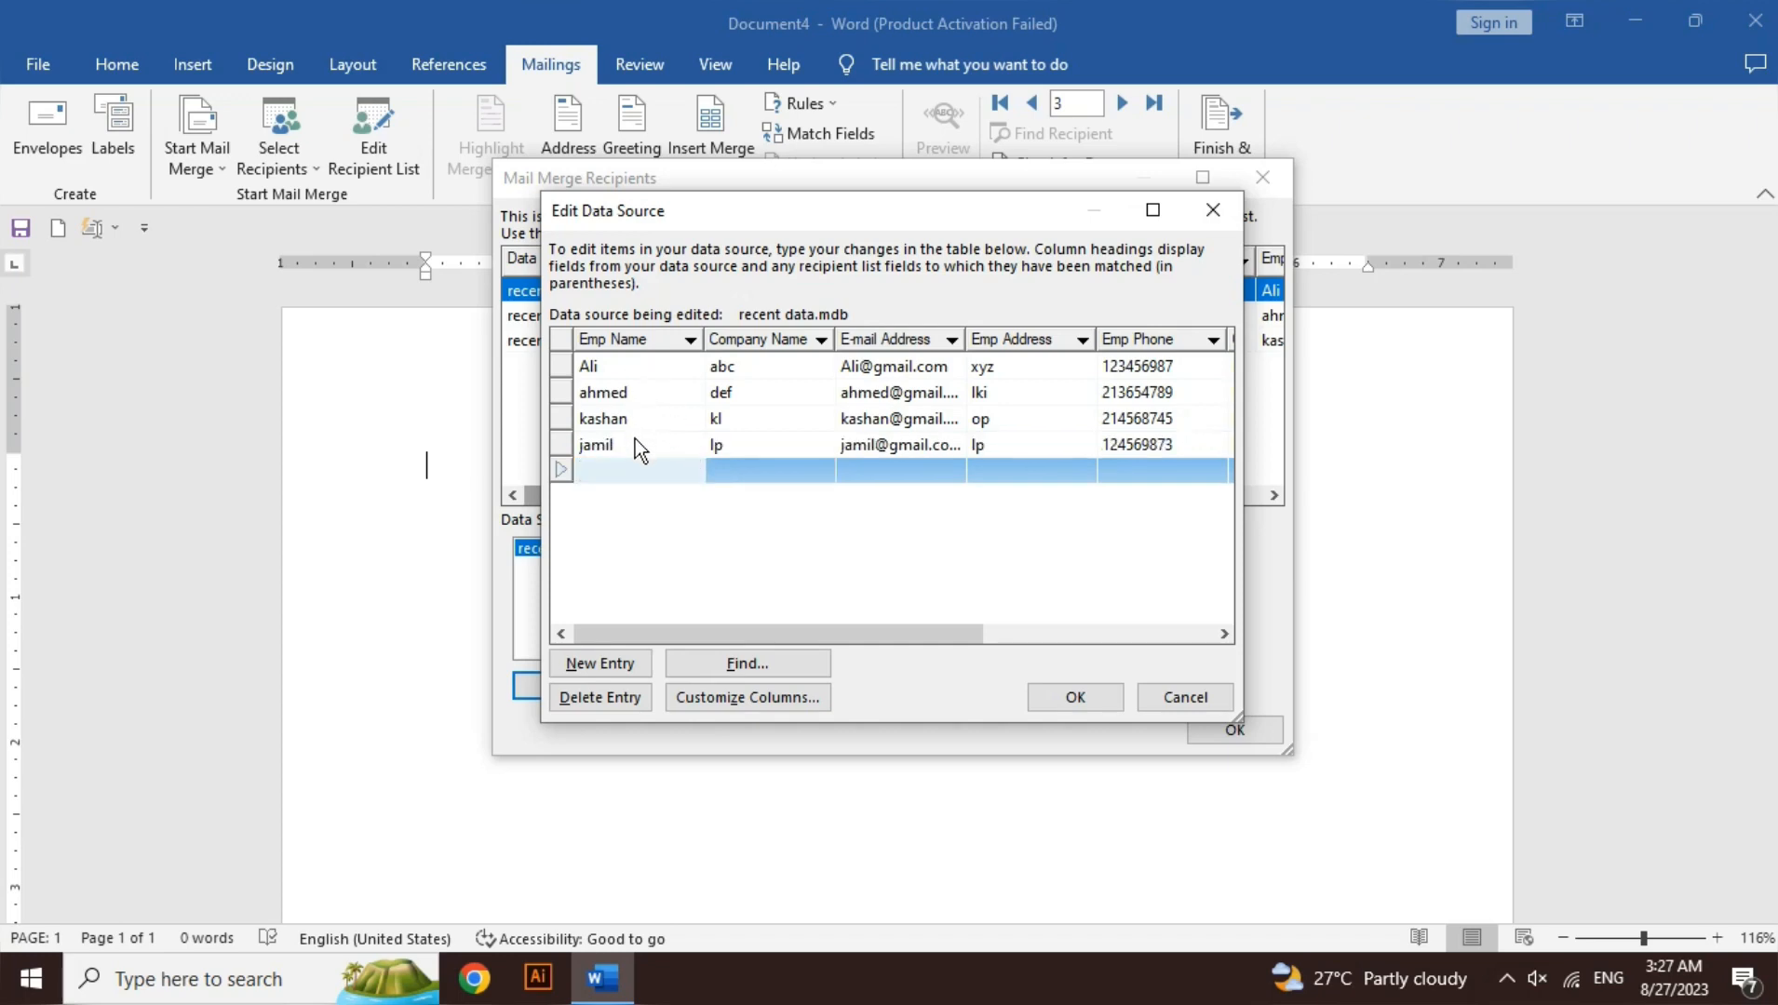
click(1080, 699)
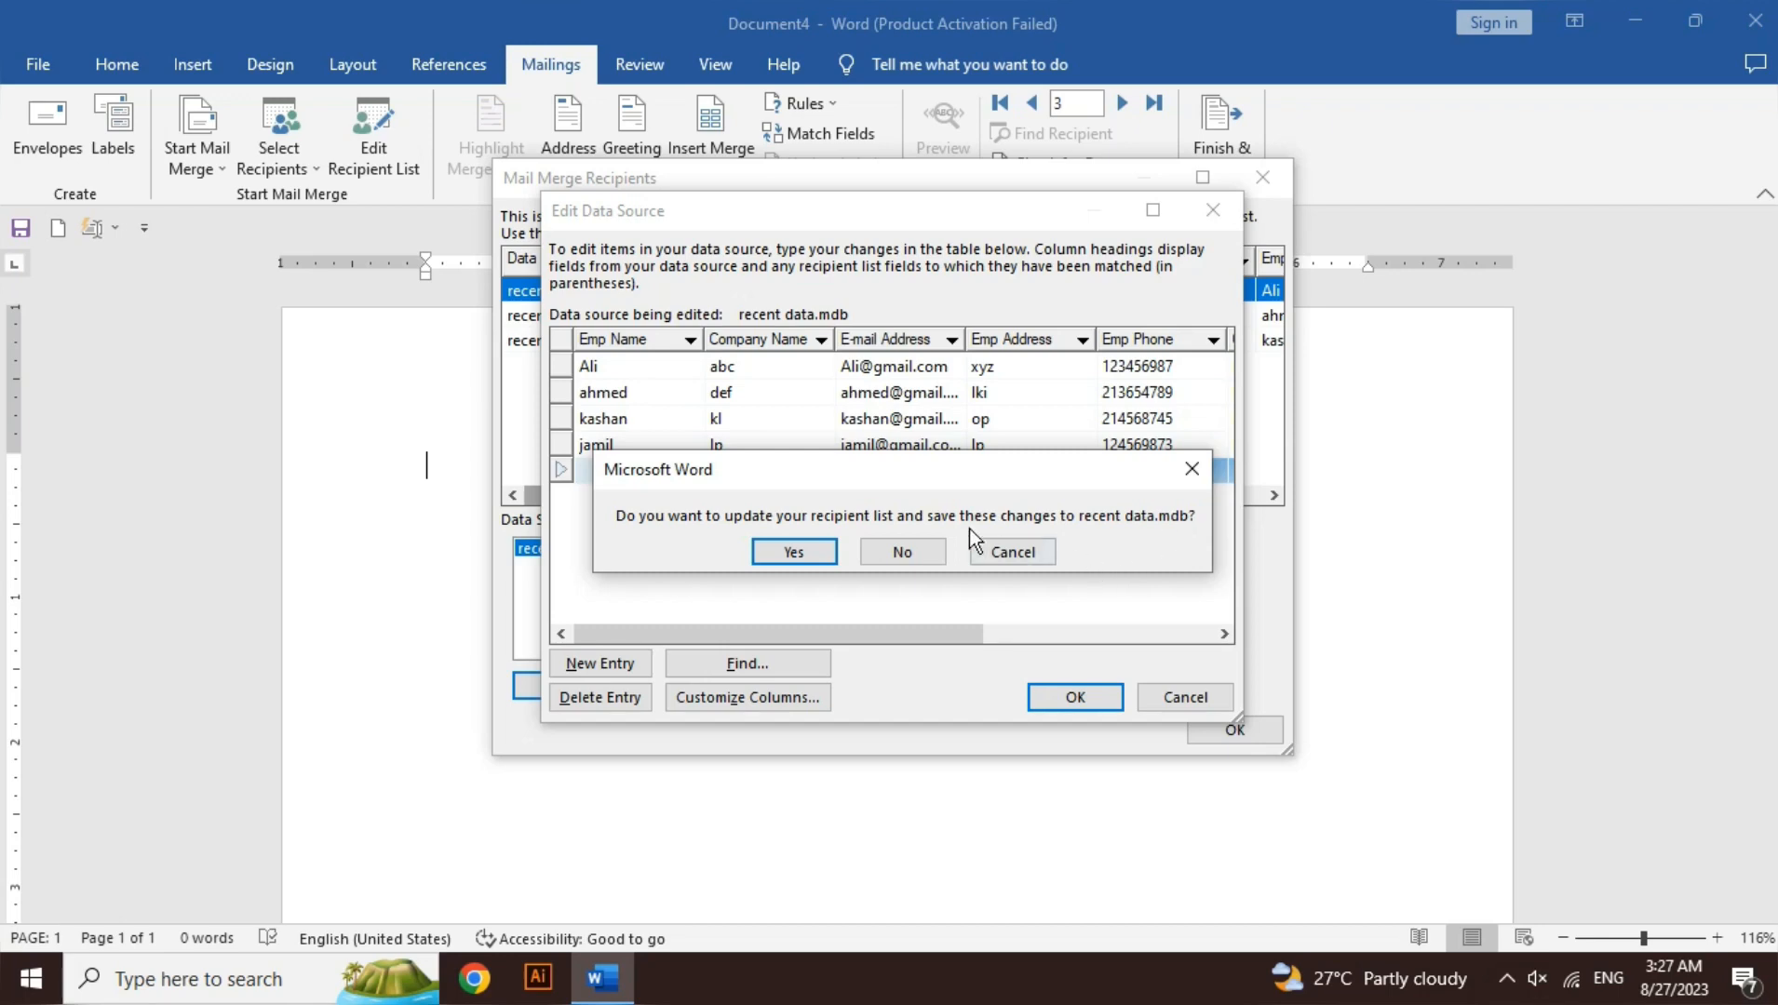
click(798, 549)
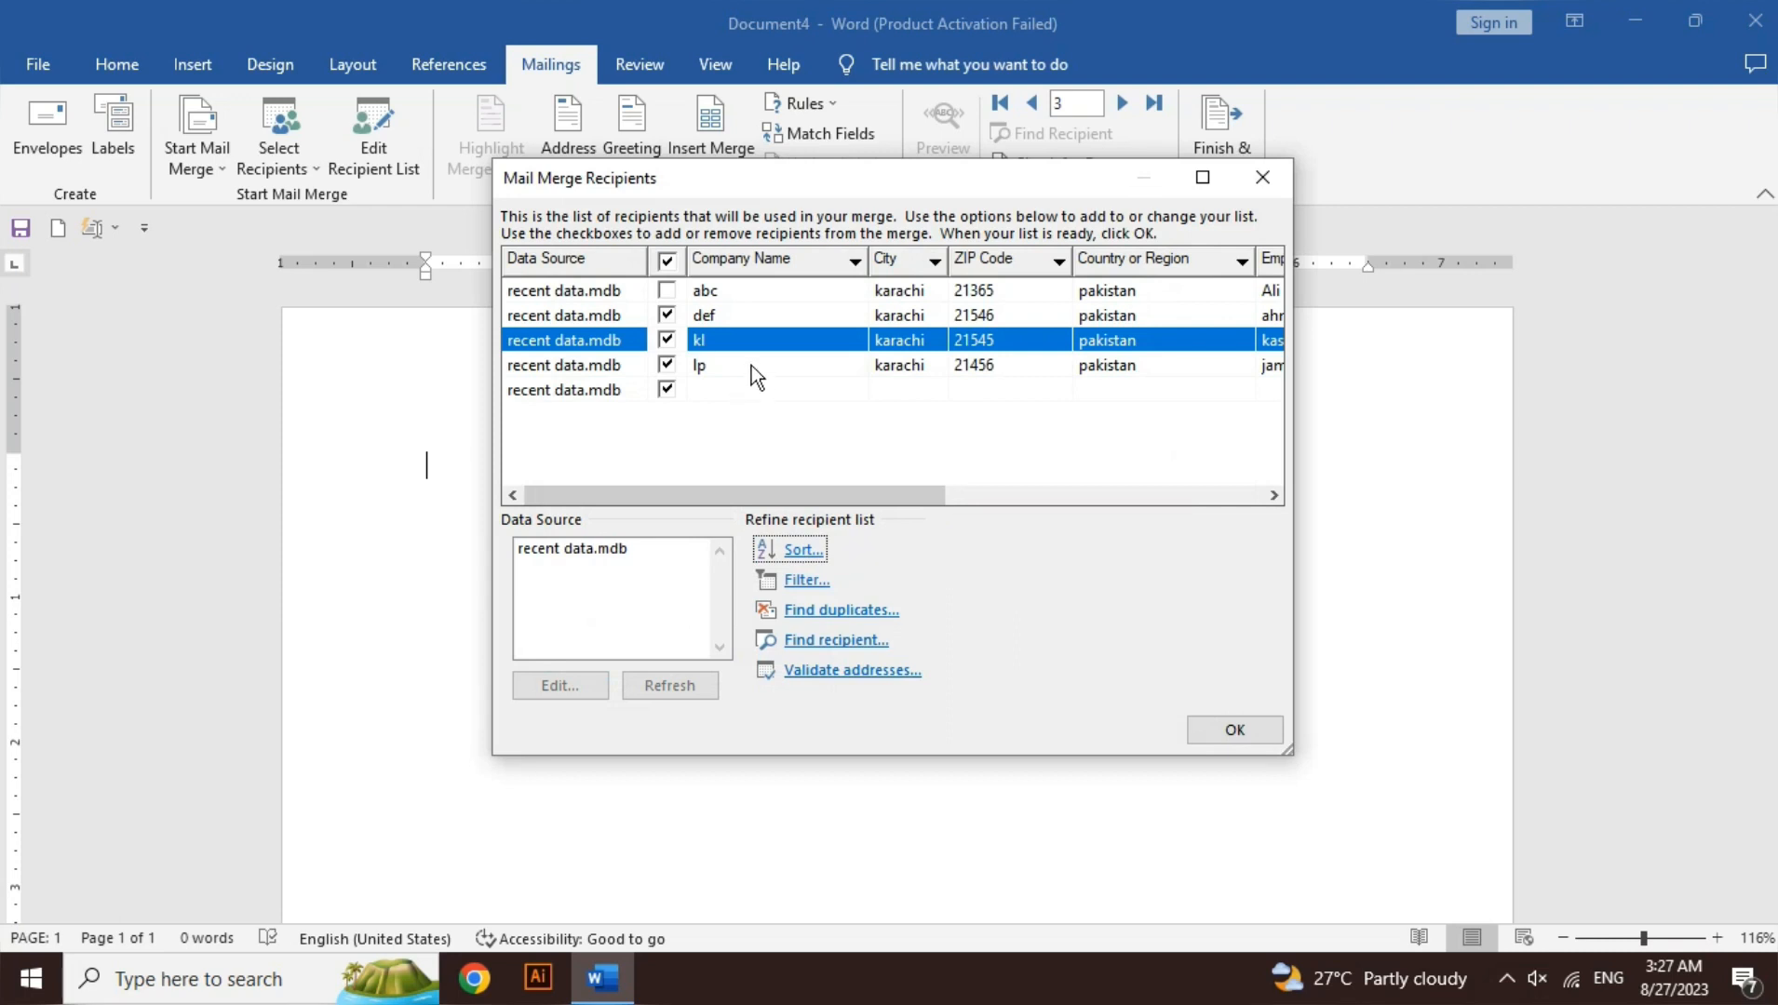
Step: Check the added lp recipient, include the abc recipient in the merge again and confirm the recipient list
drag(910, 495, 962, 495)
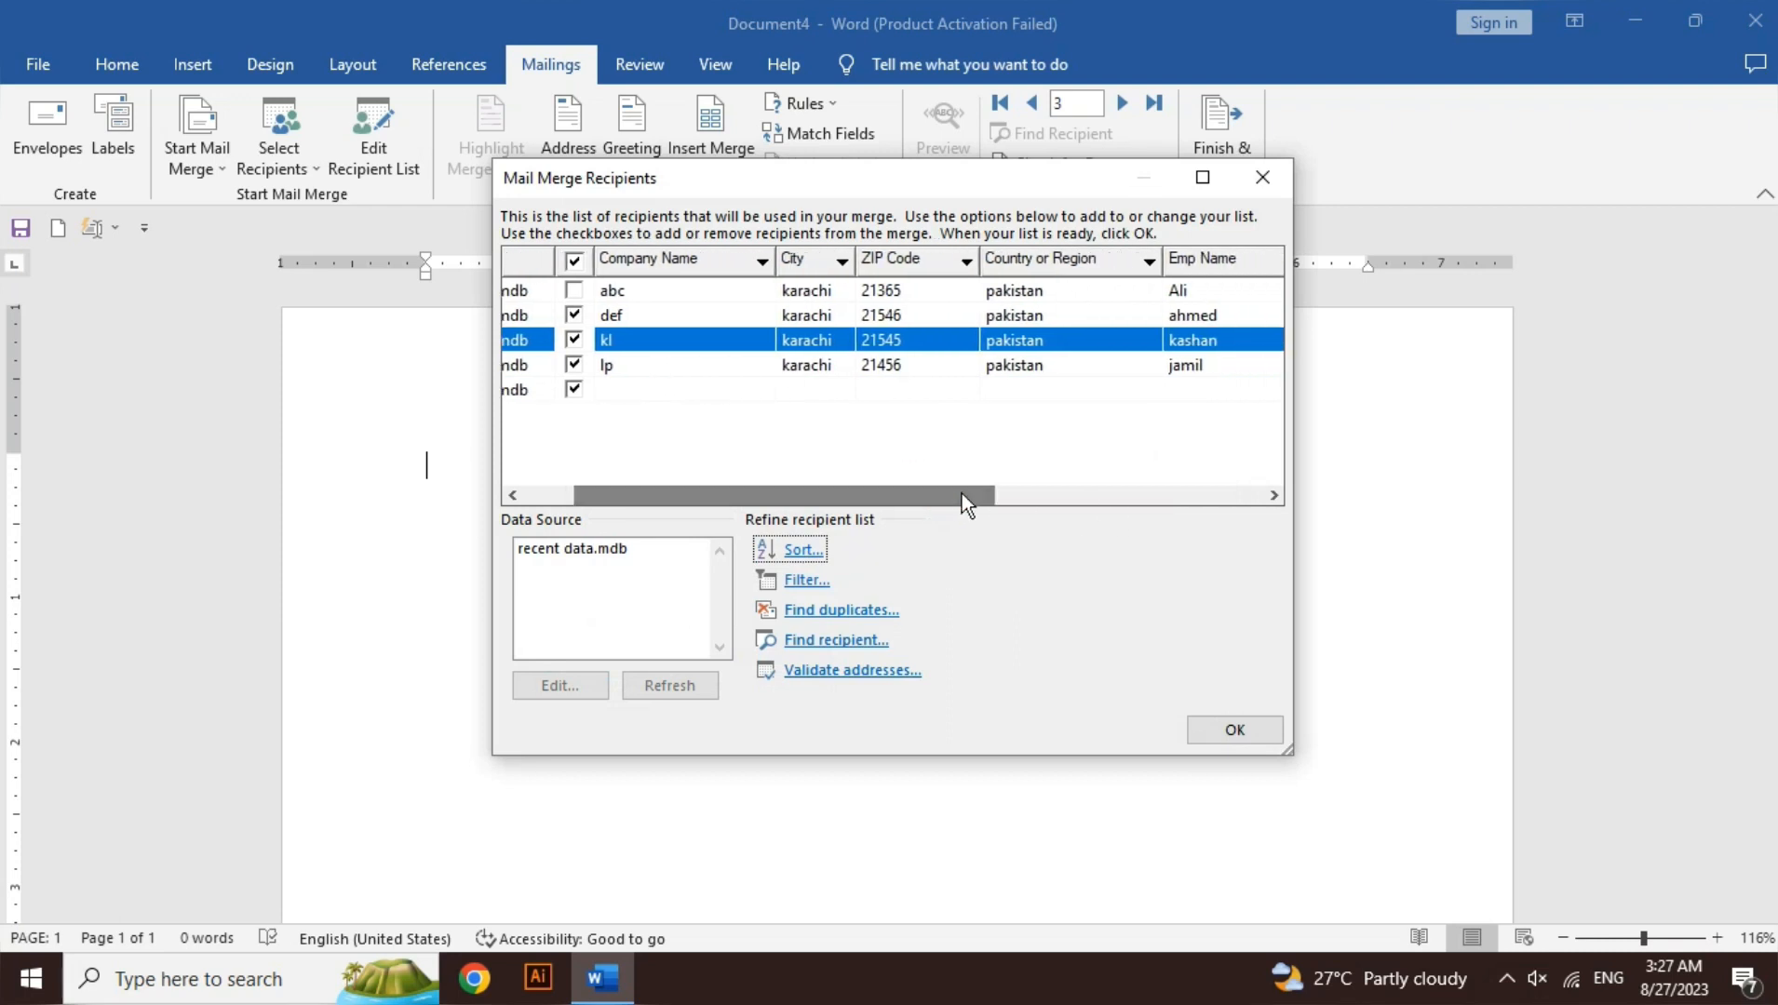
click(1210, 368)
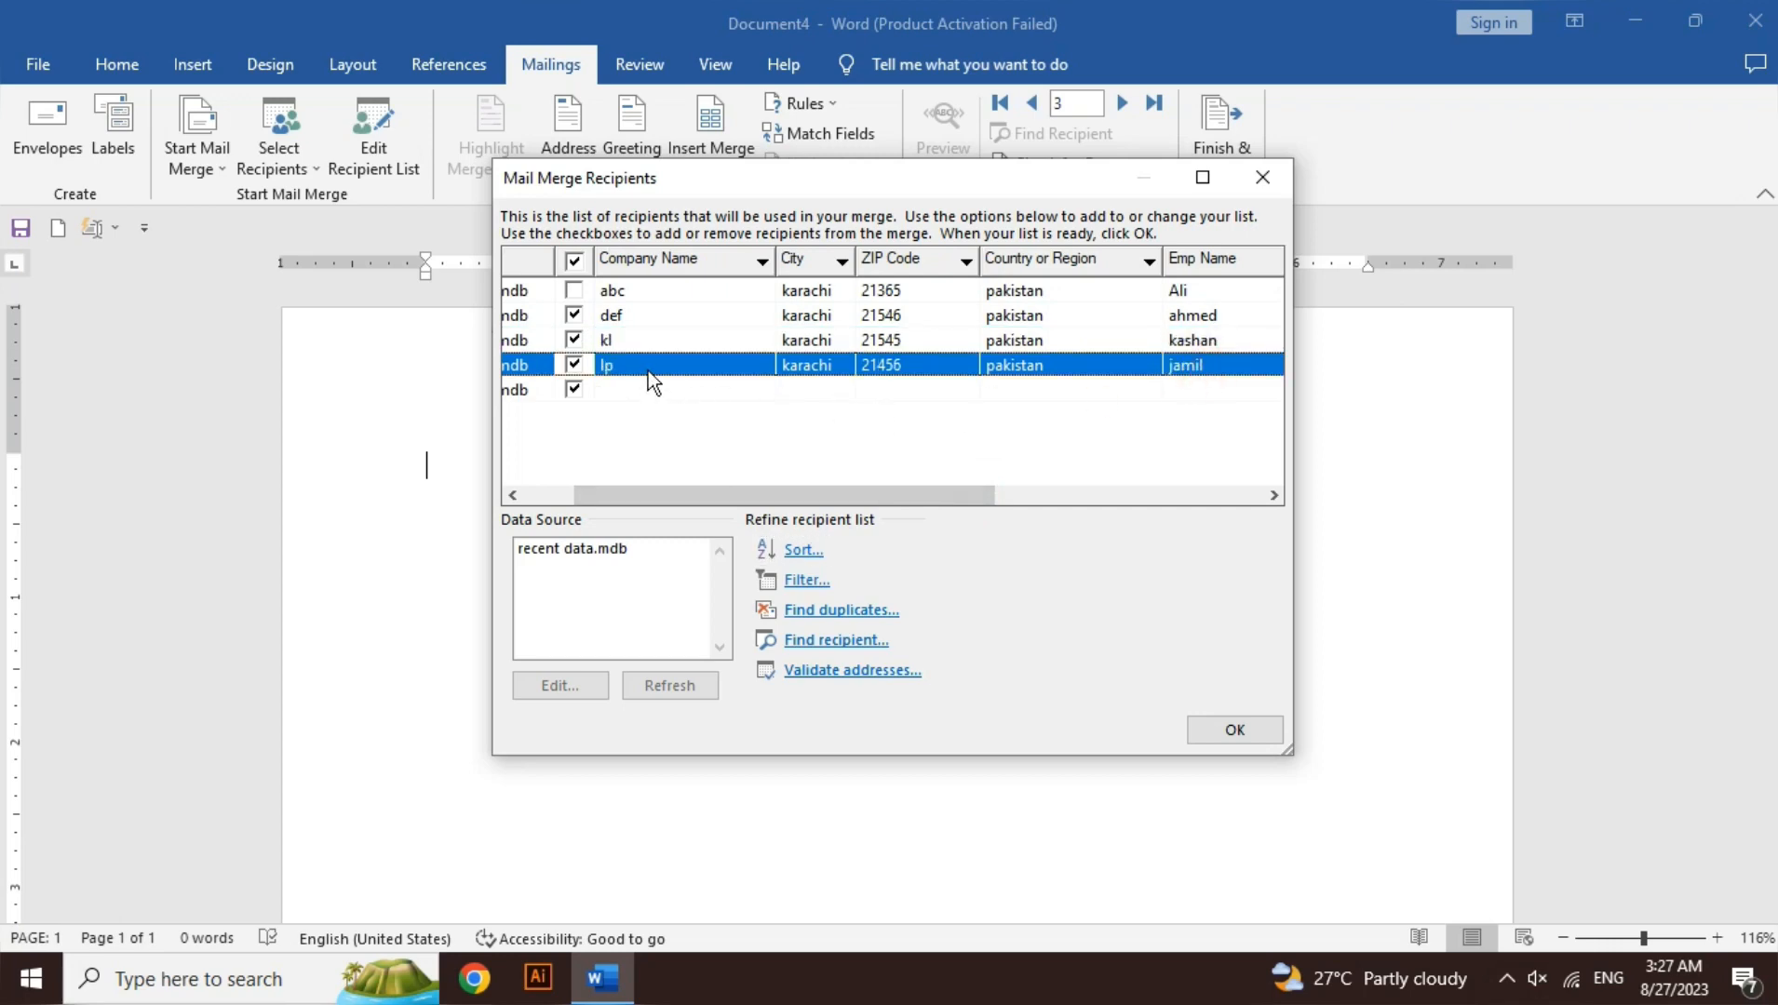
click(575, 291)
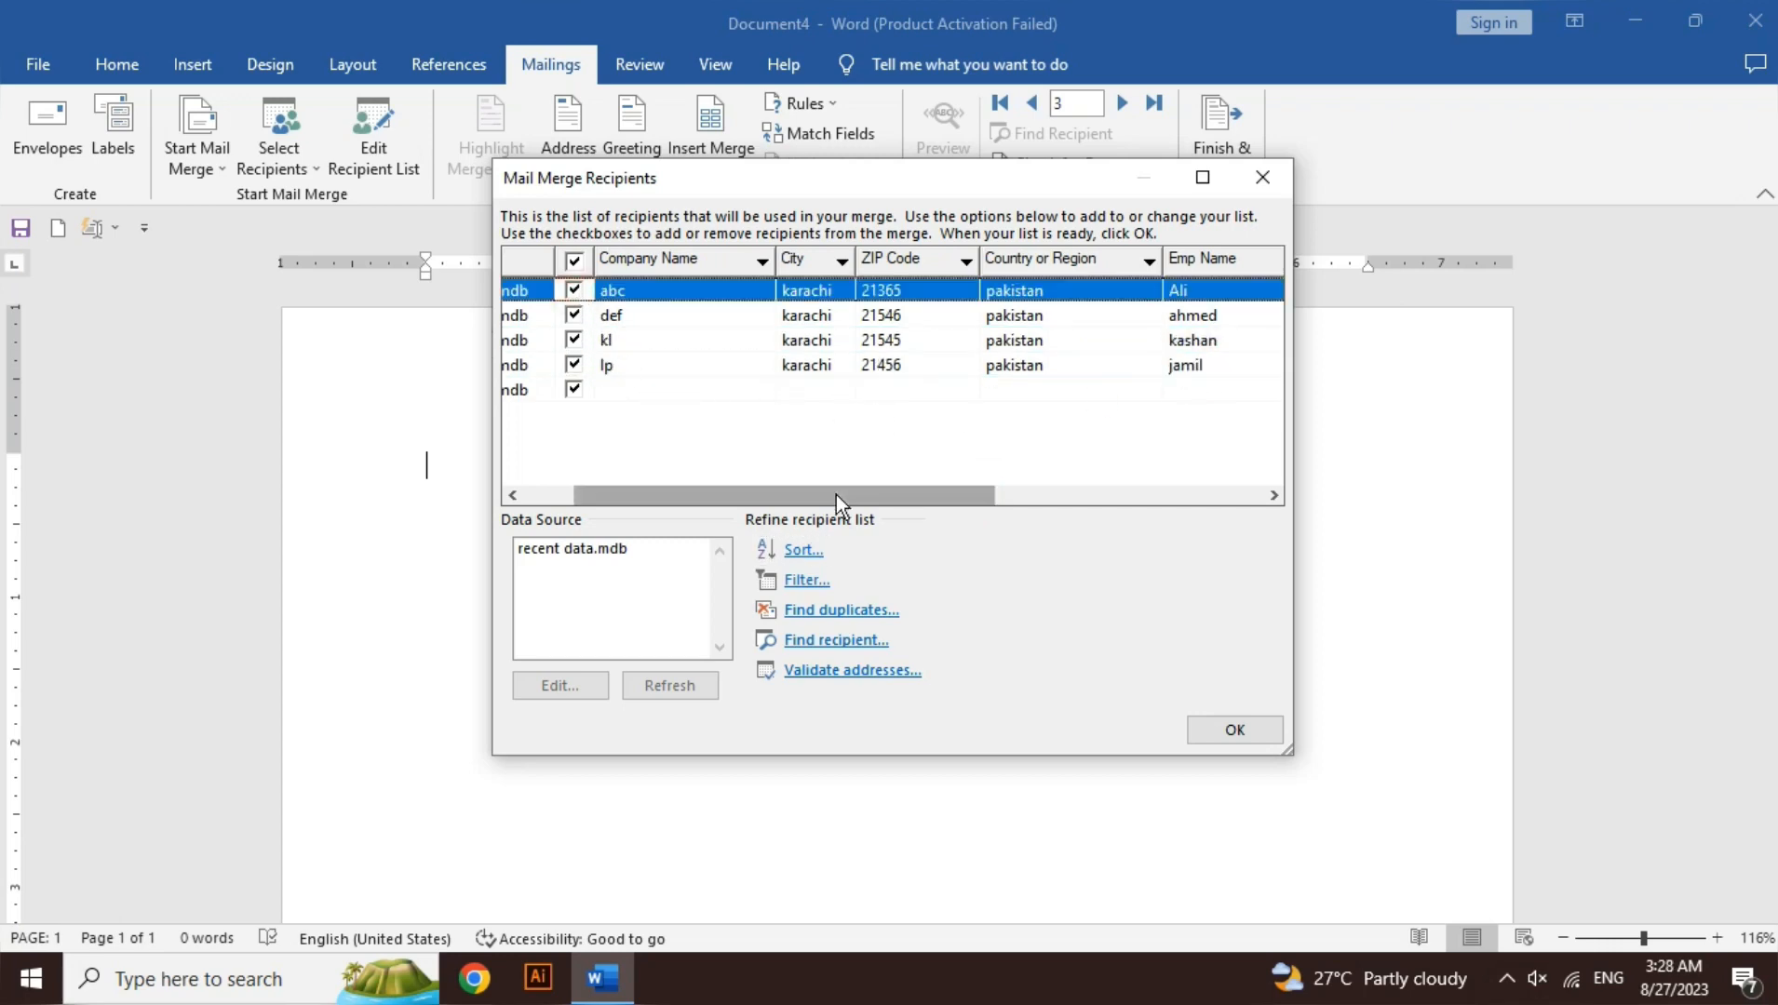
click(1220, 732)
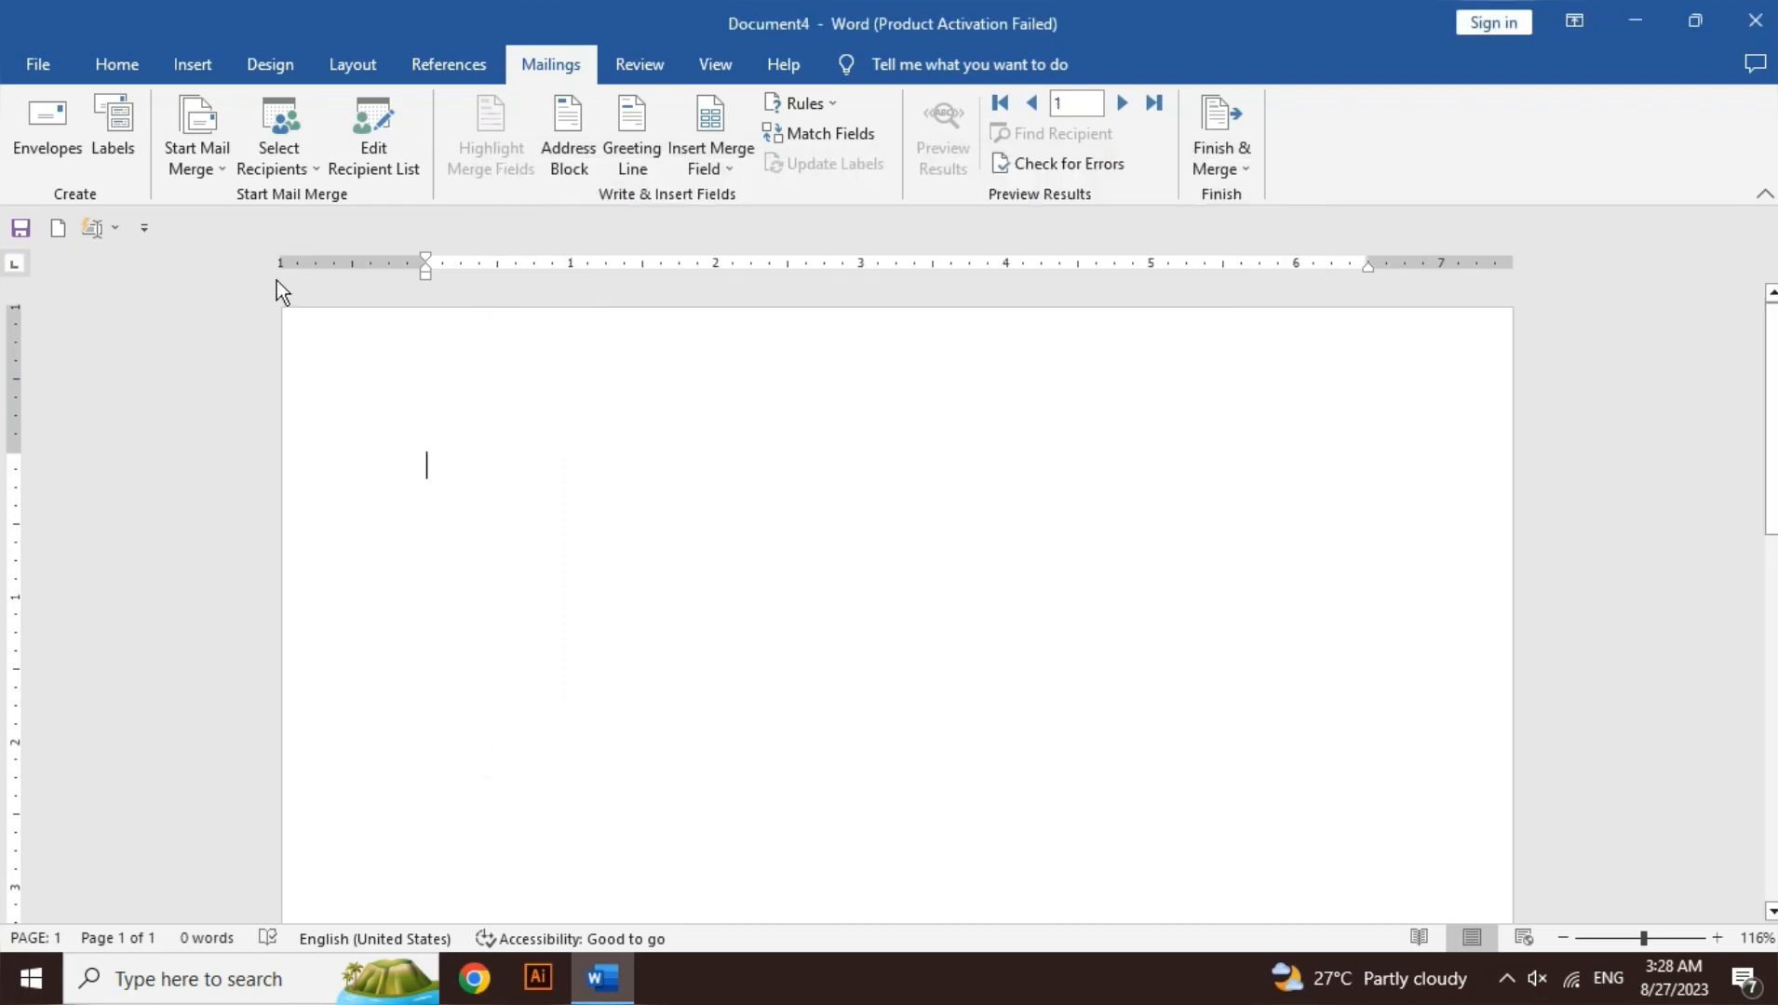
Step: Start a mail merge of the Letters type in the blank document
click(205, 177)
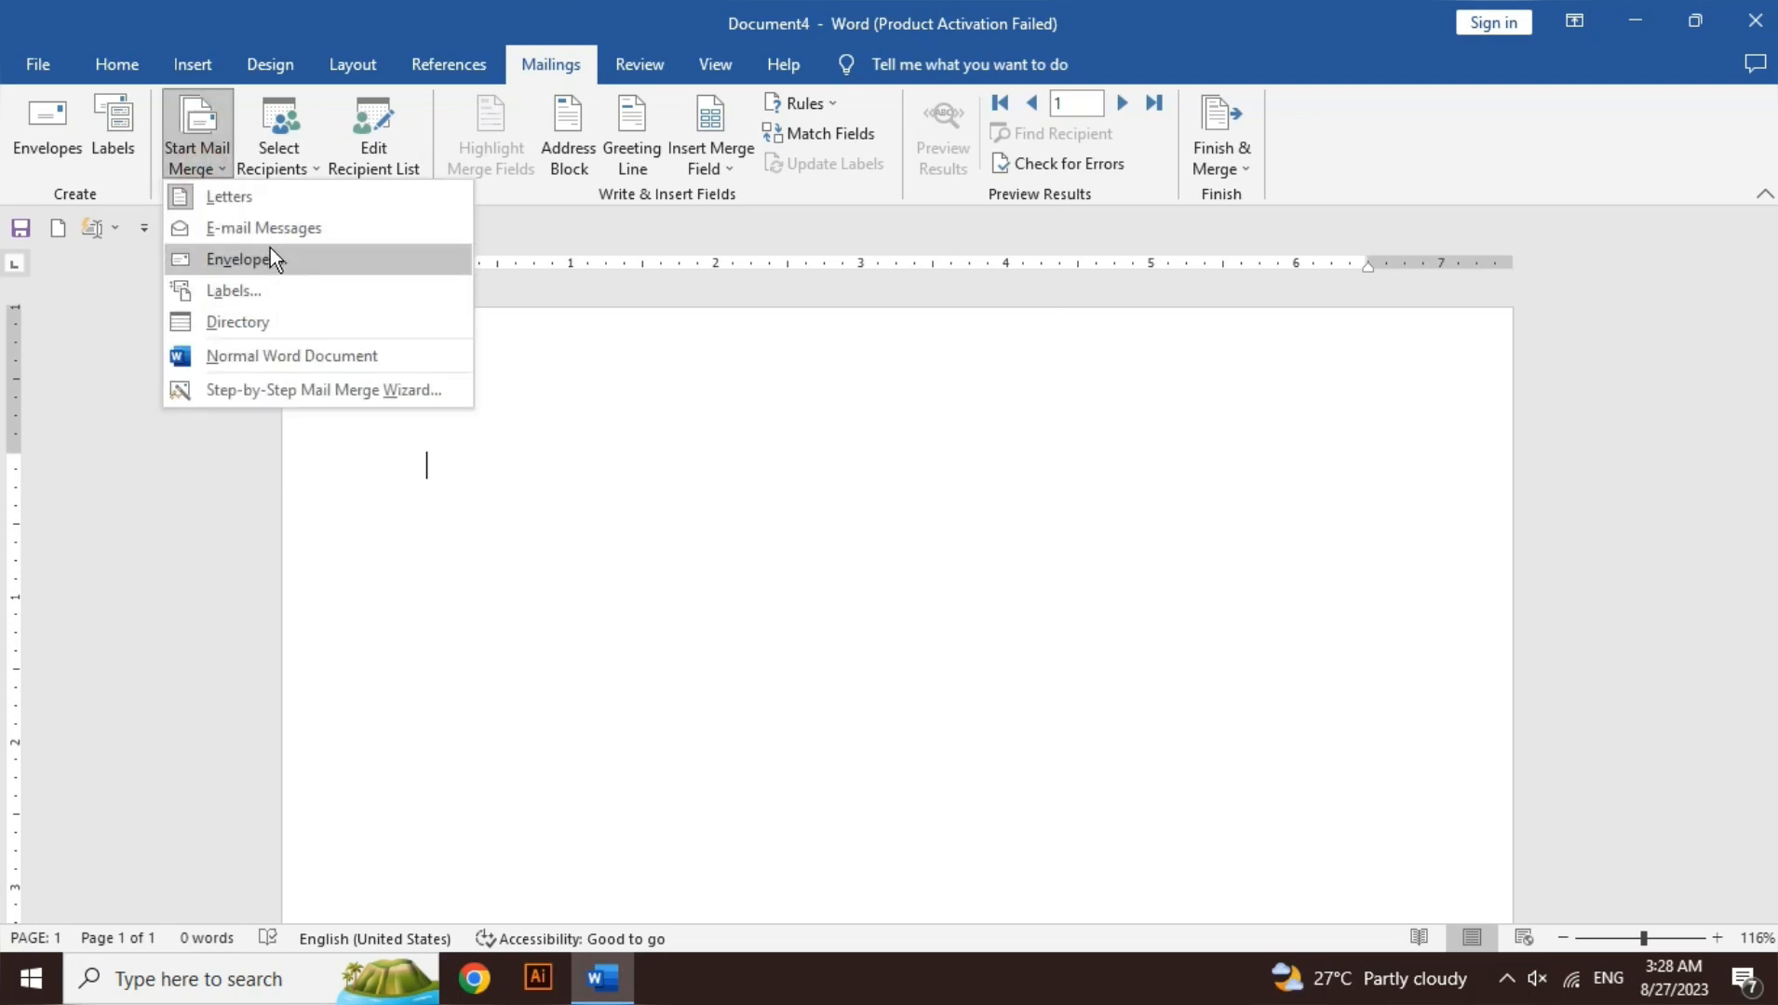
click(256, 198)
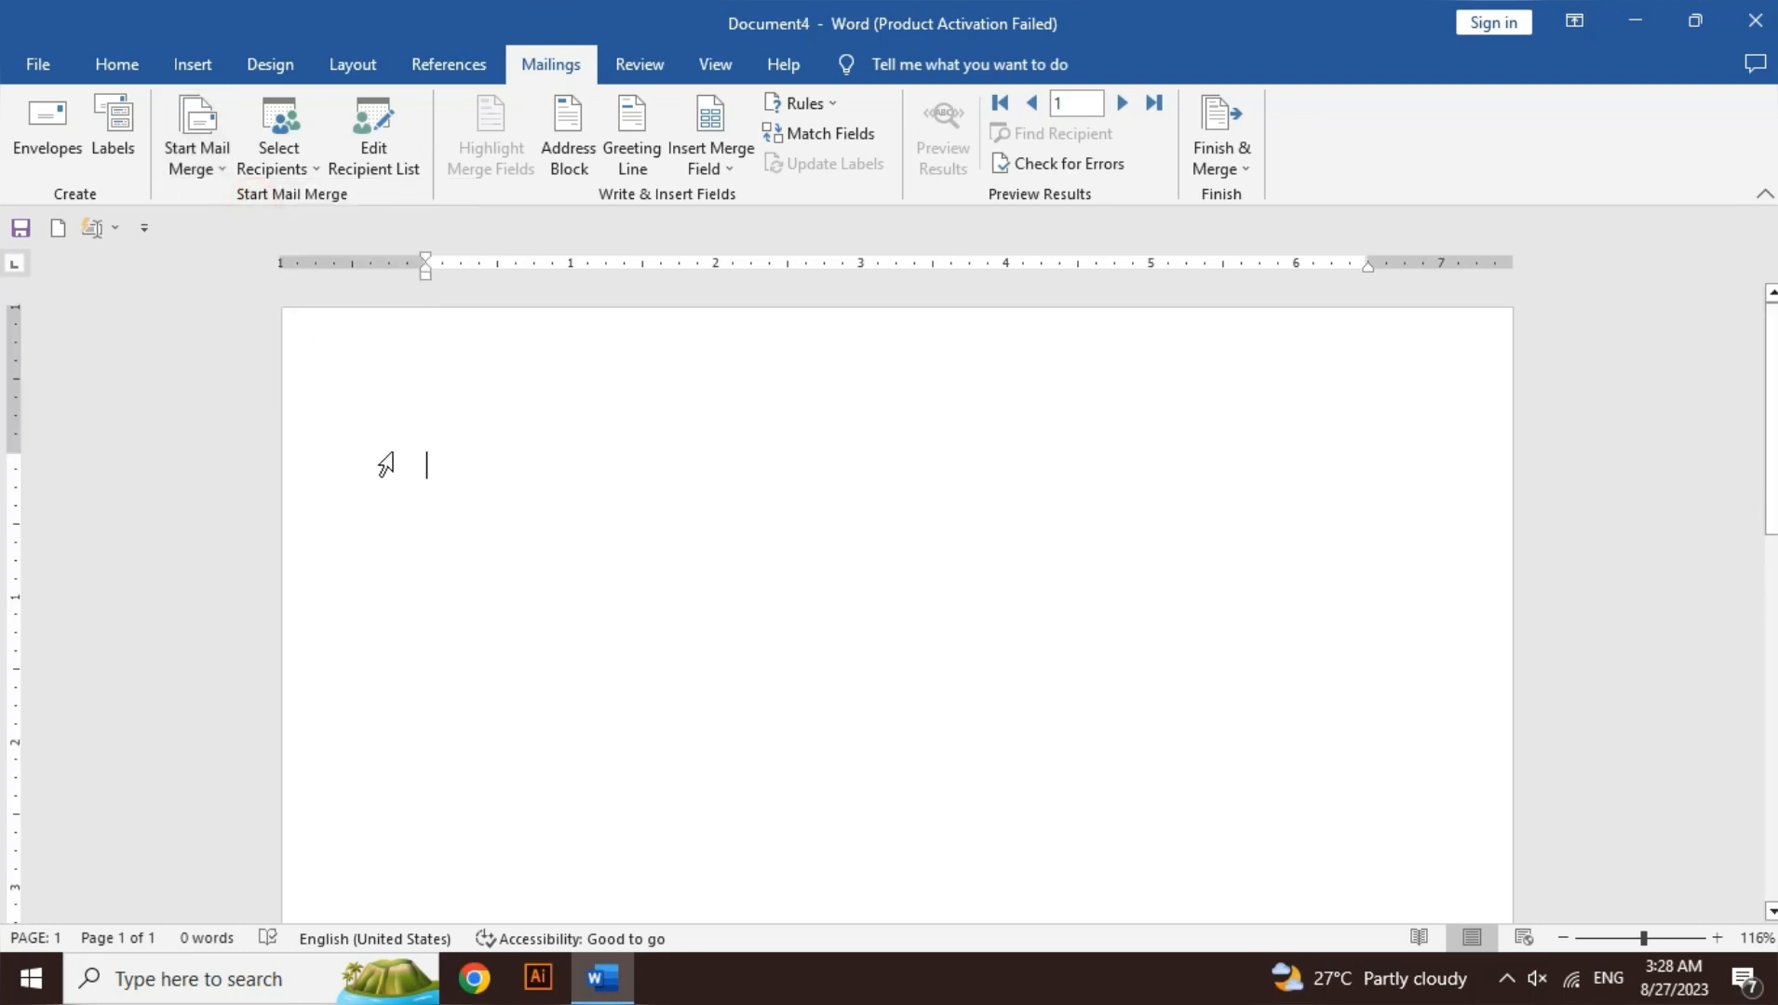
click(192, 149)
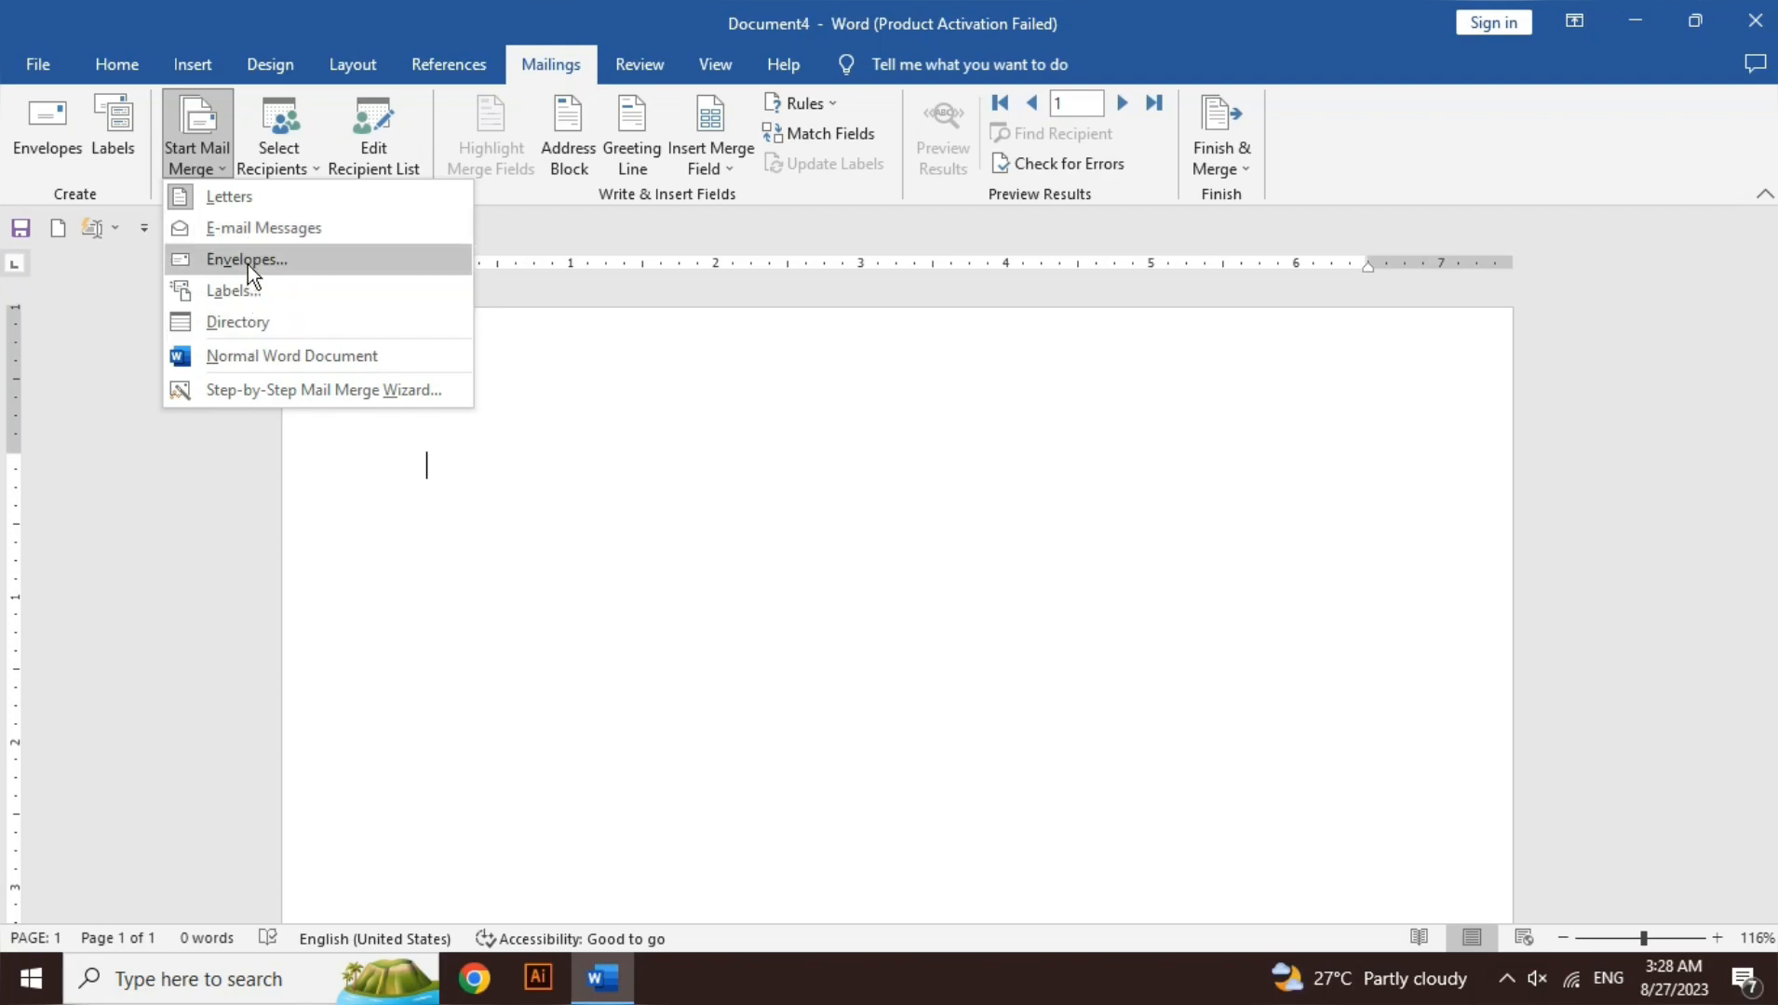
click(516, 469)
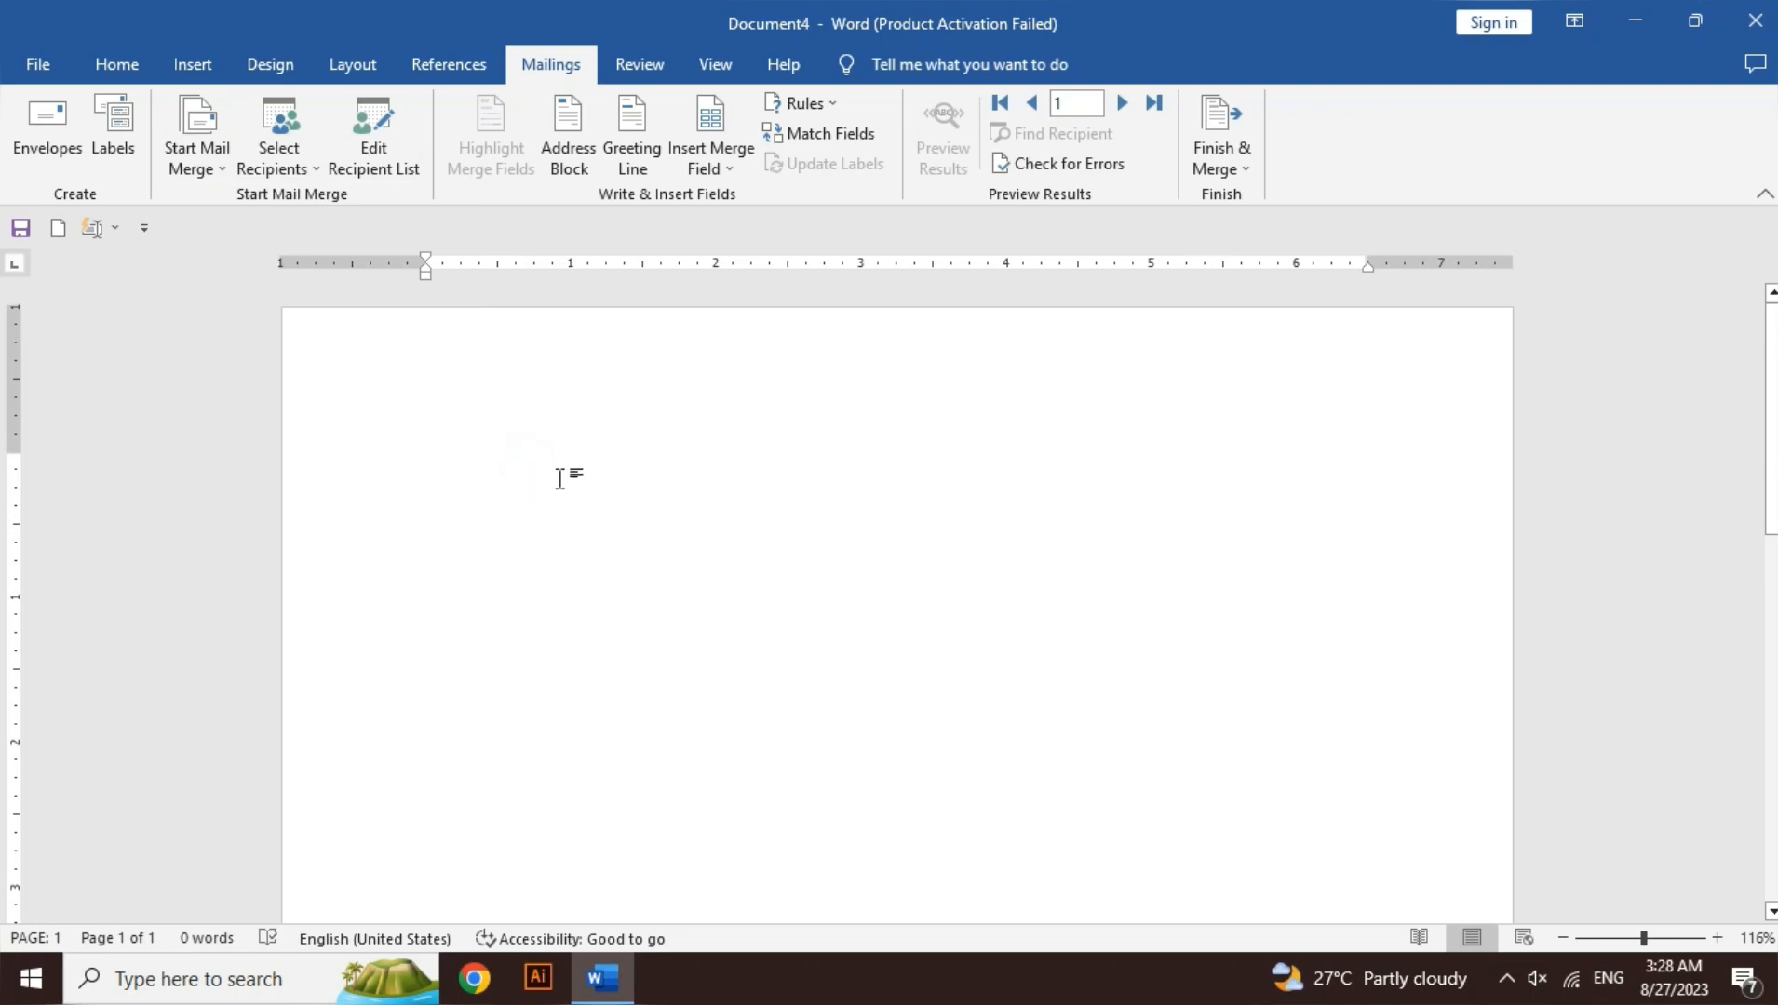
Step: Open the recent document Joining letter from the Desktop
key(ctrl+o)
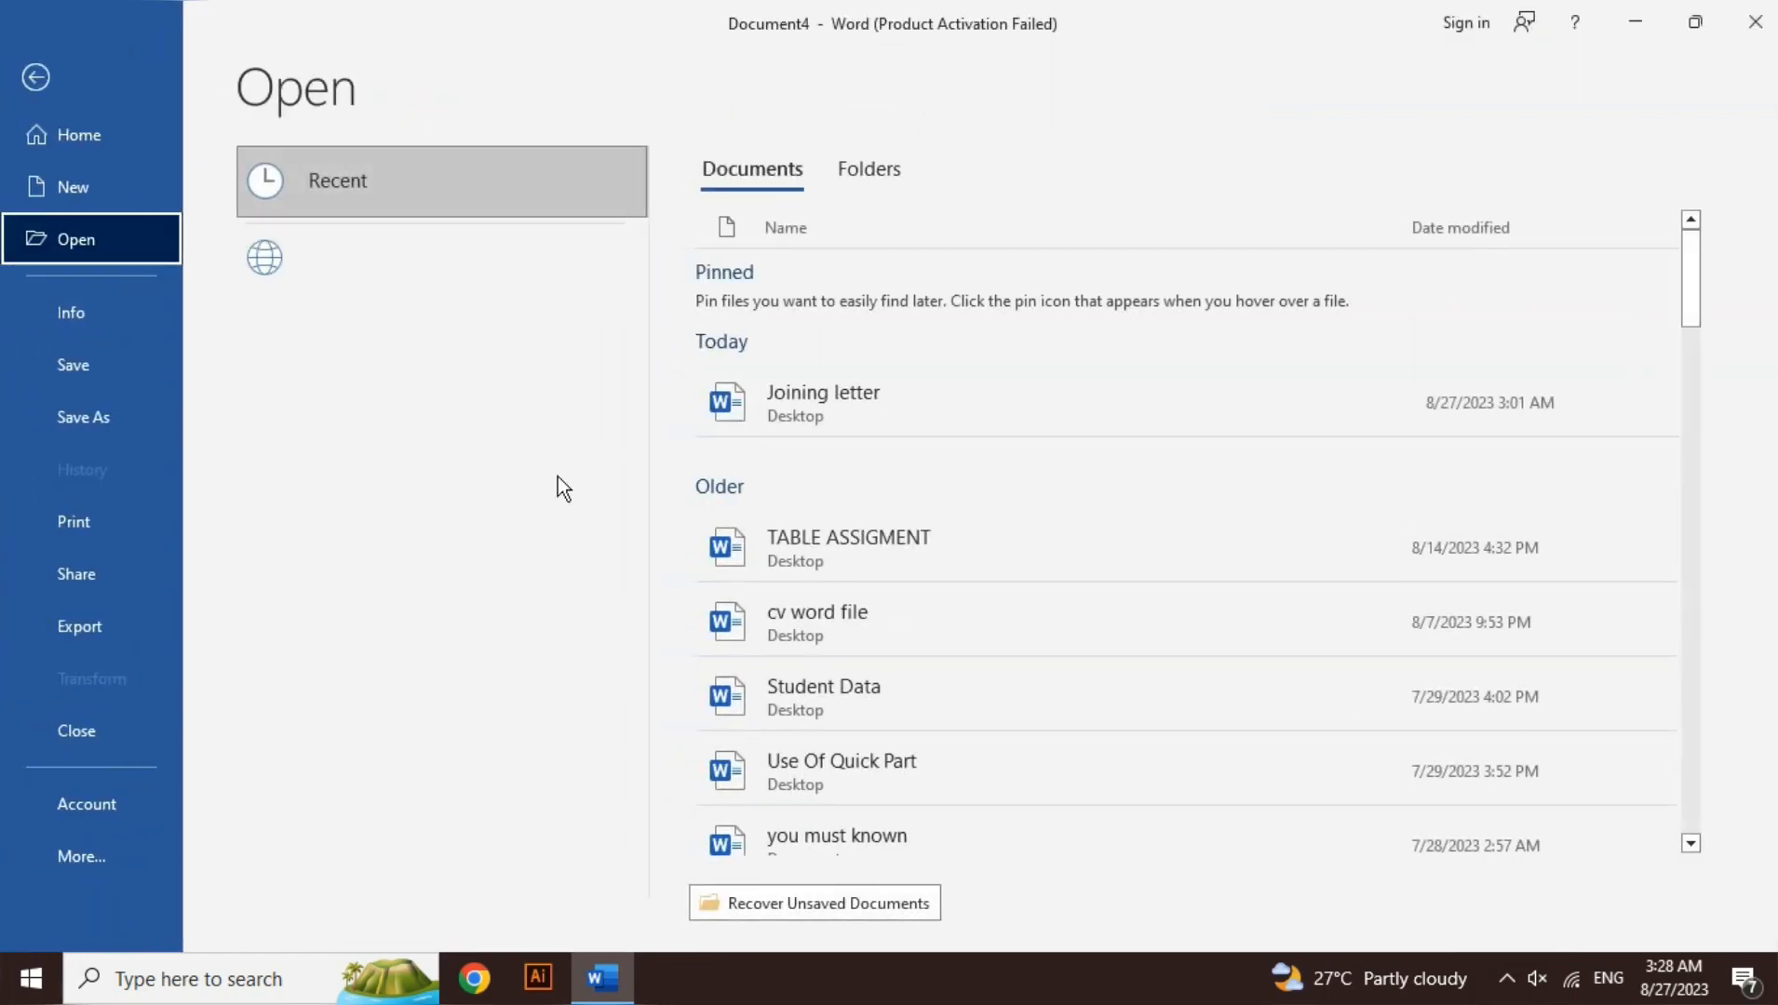
click(811, 398)
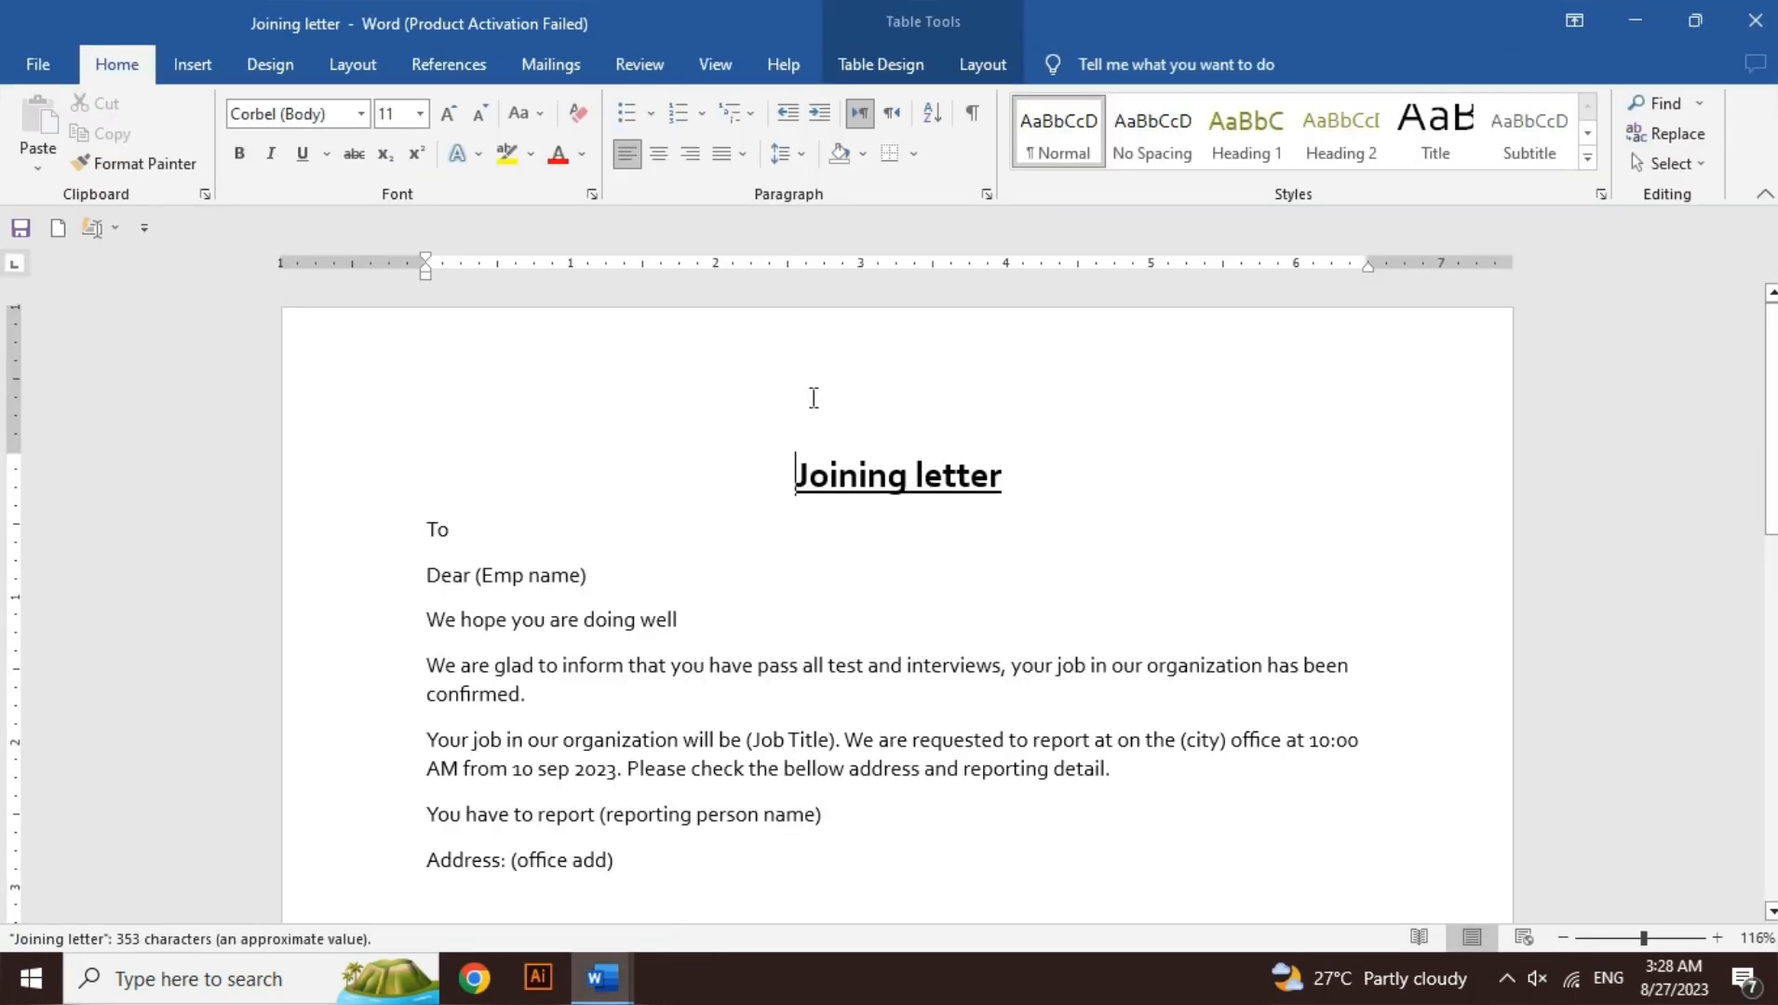
drag(1771, 508, 1772, 567)
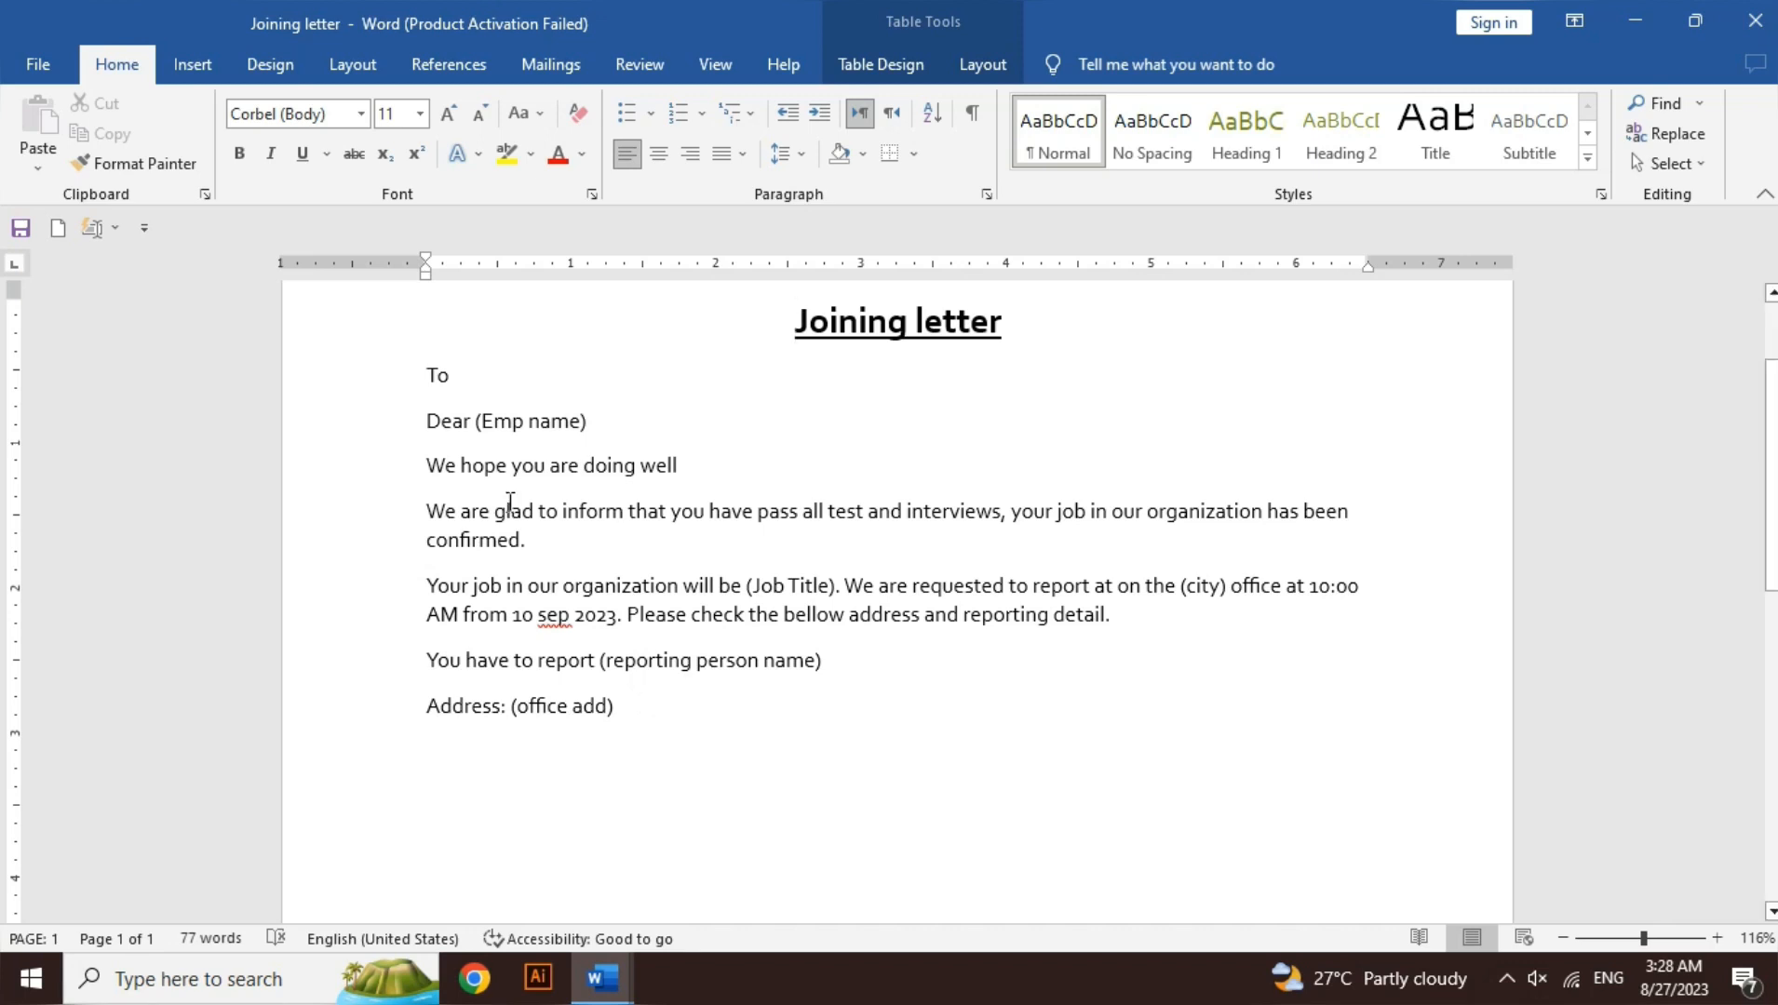
Step: Examine the letter's placeholders for employee name, job title, city, reporting person and office address
mouse_move(485, 421)
mouse_down()
mouse_move(557, 421)
mouse_move(494, 424)
mouse_up()
click(570, 423)
click(493, 424)
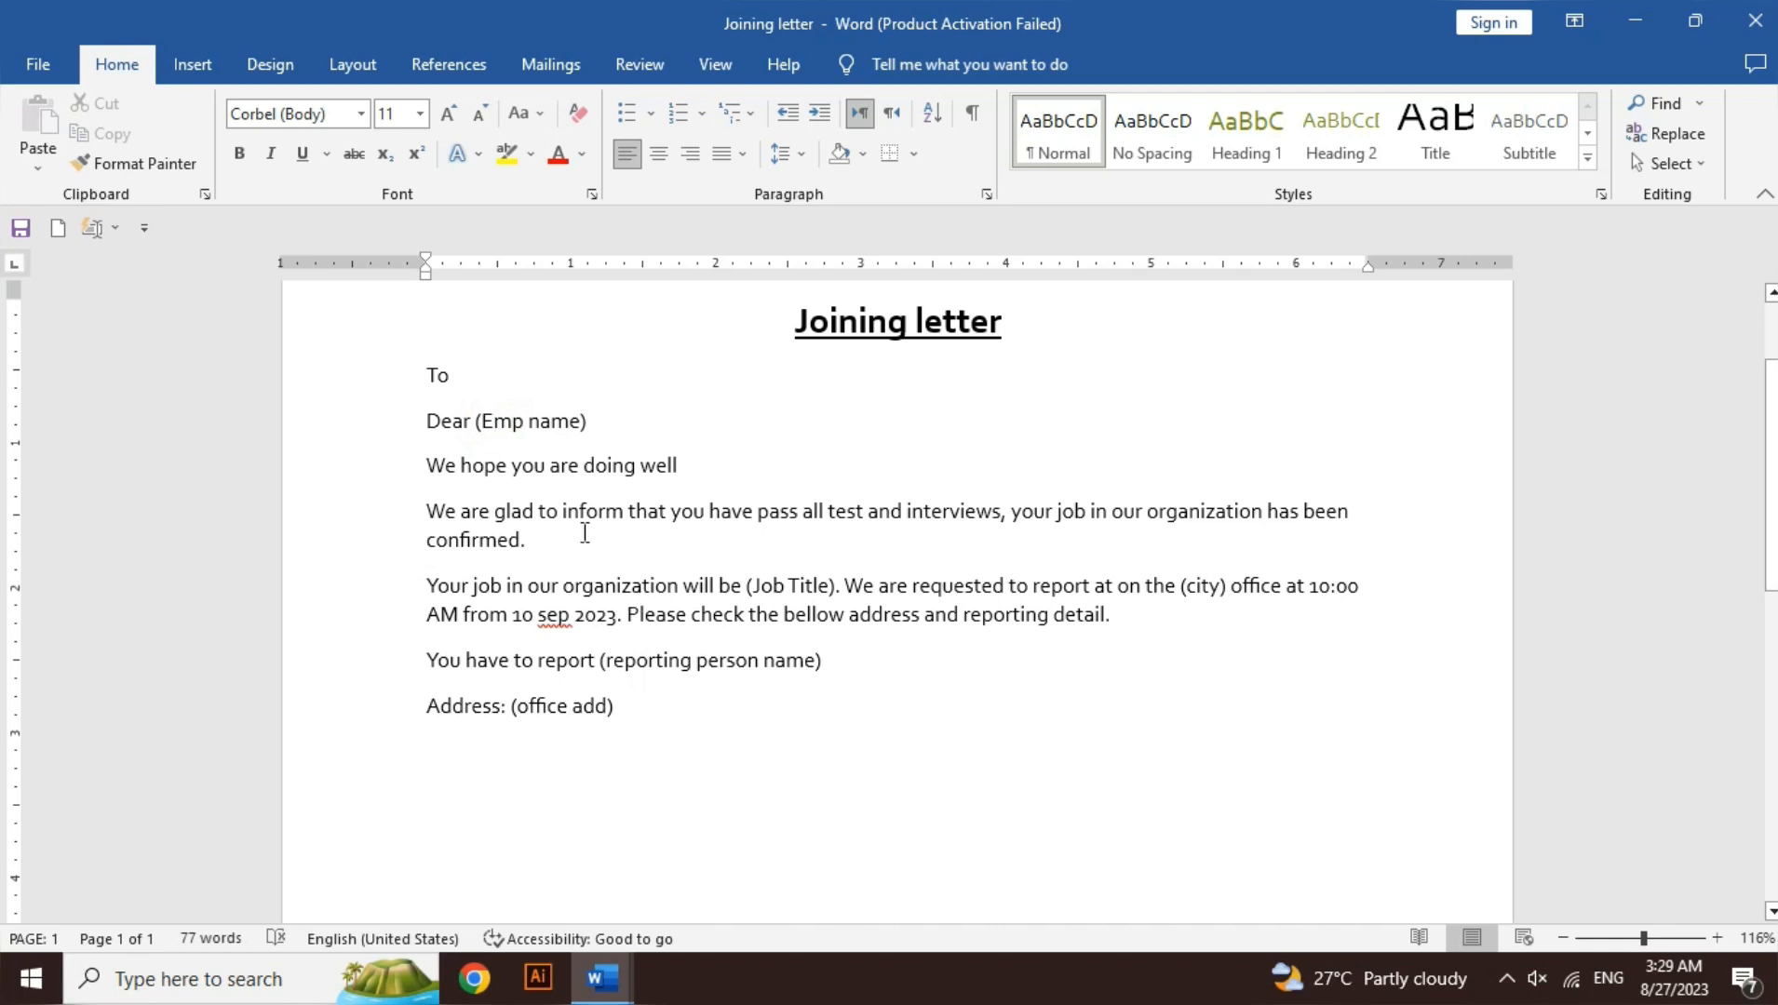
drag(752, 586, 820, 603)
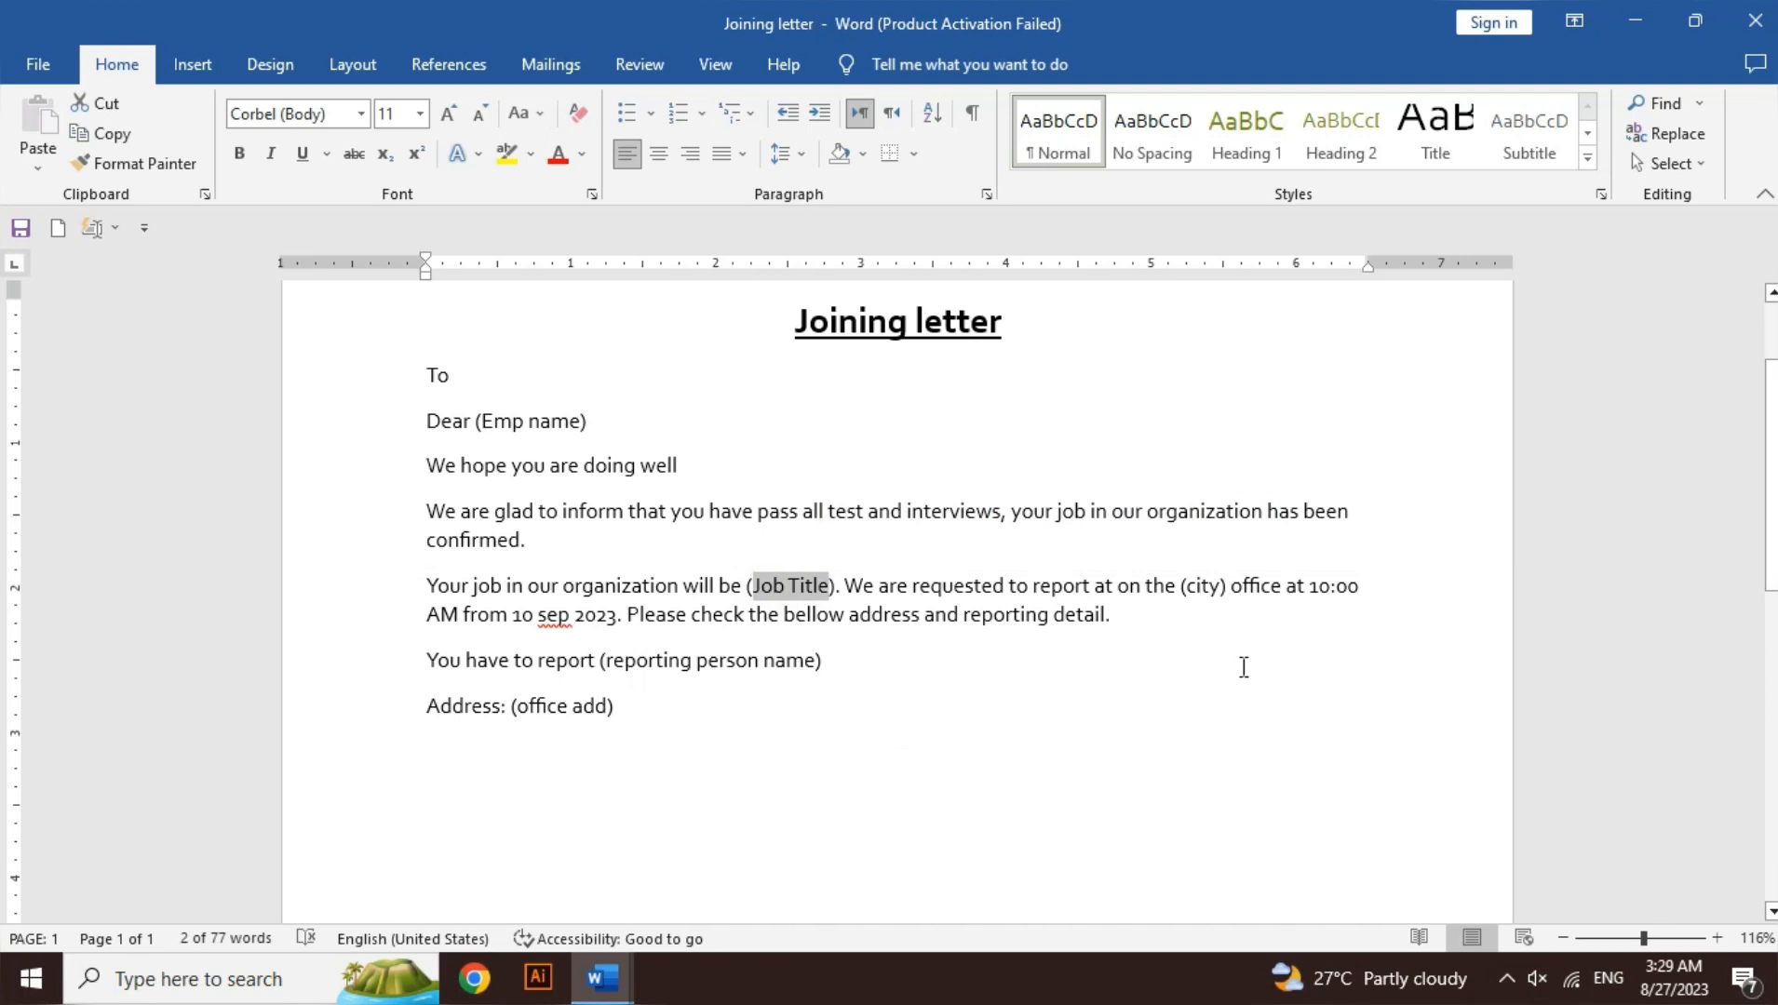
right_click(1197, 590)
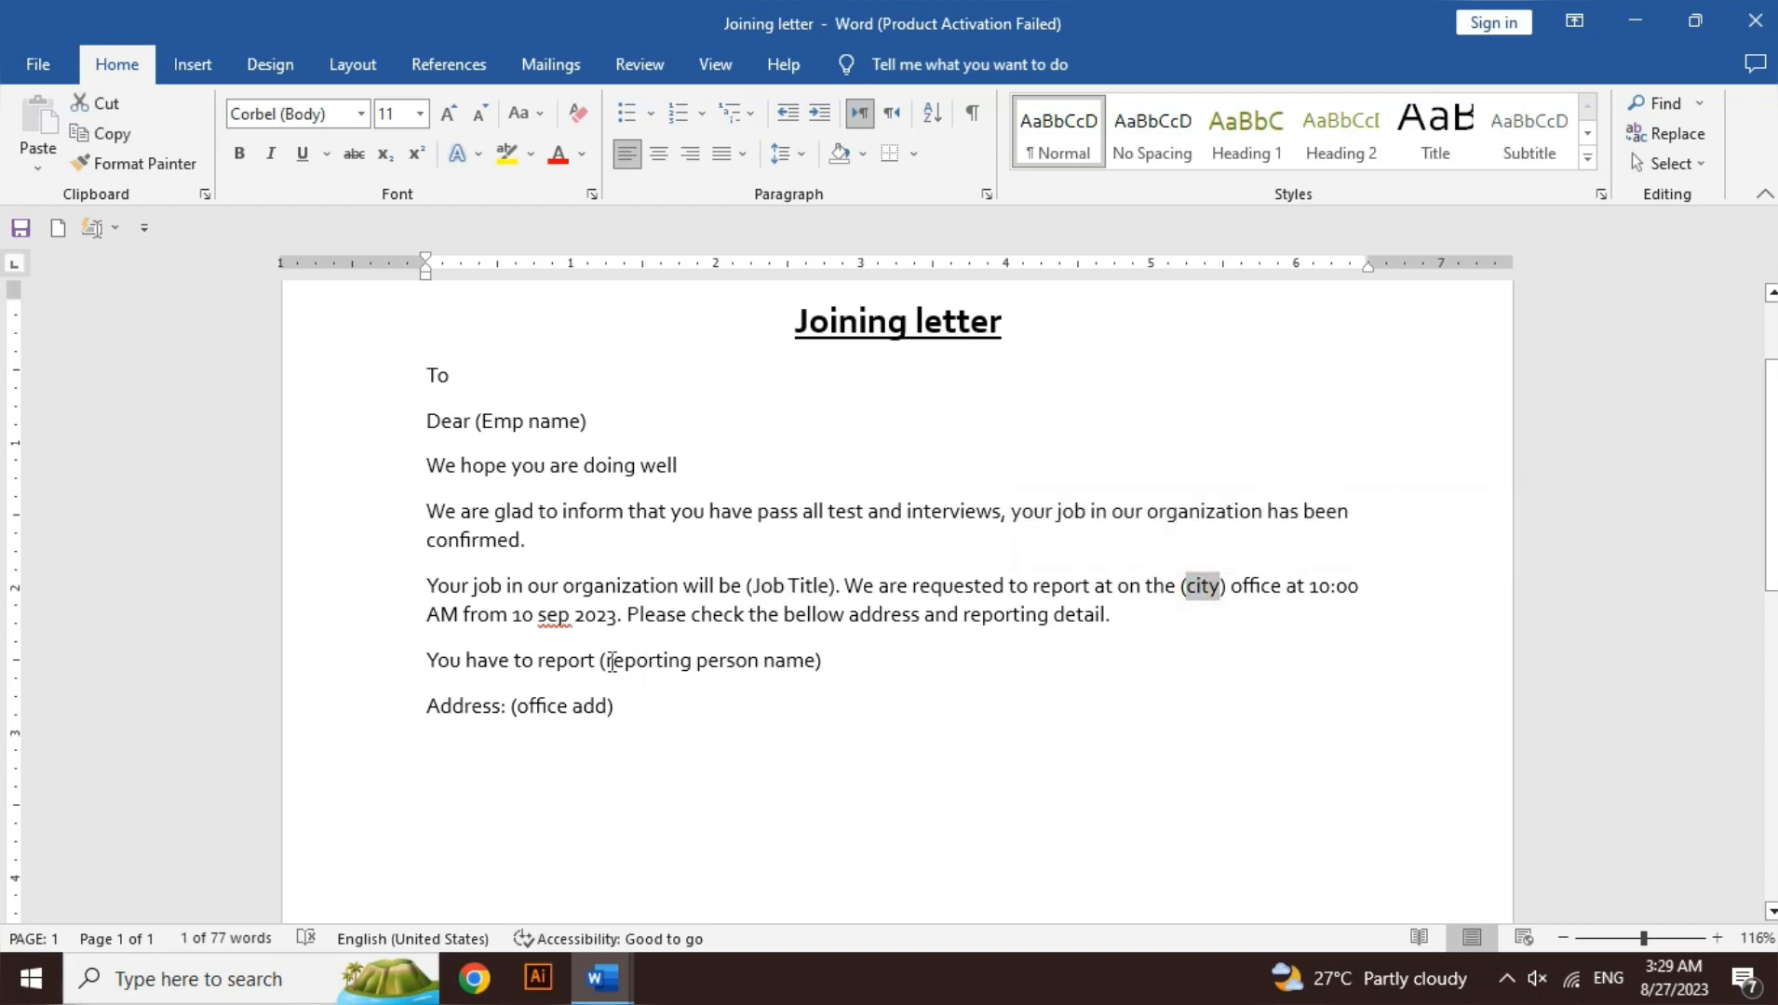
drag(606, 660, 788, 661)
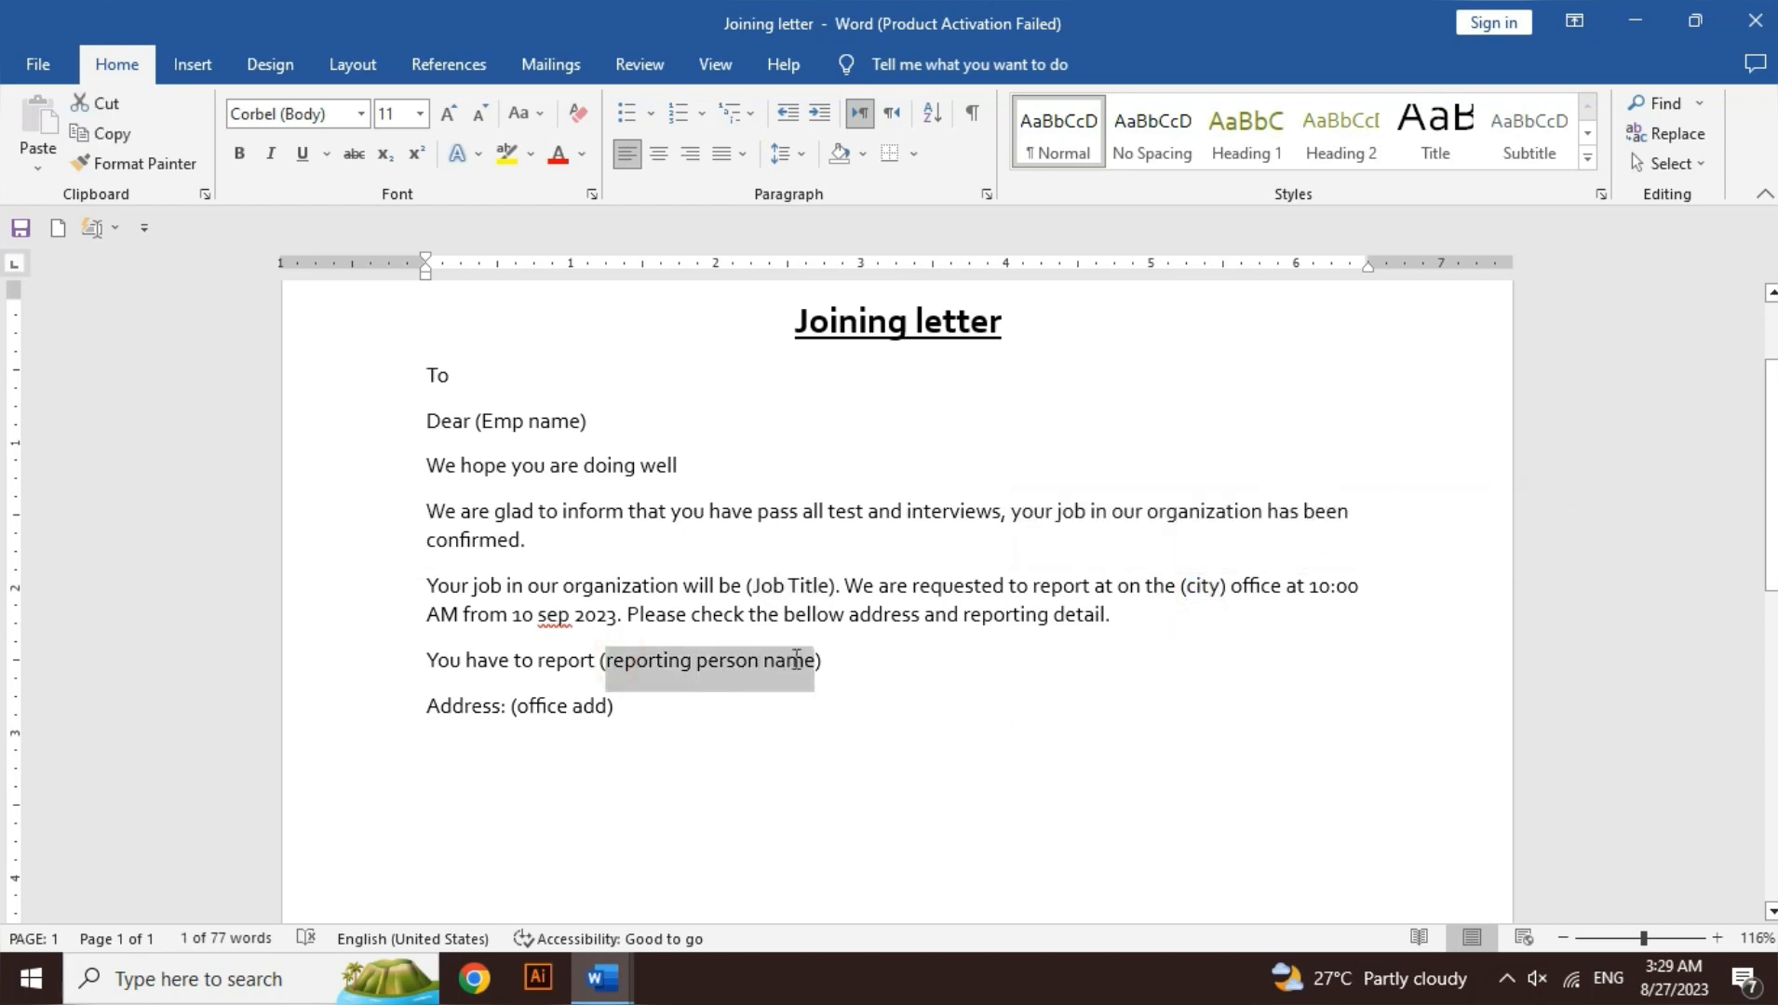
drag(534, 707, 597, 711)
click(597, 711)
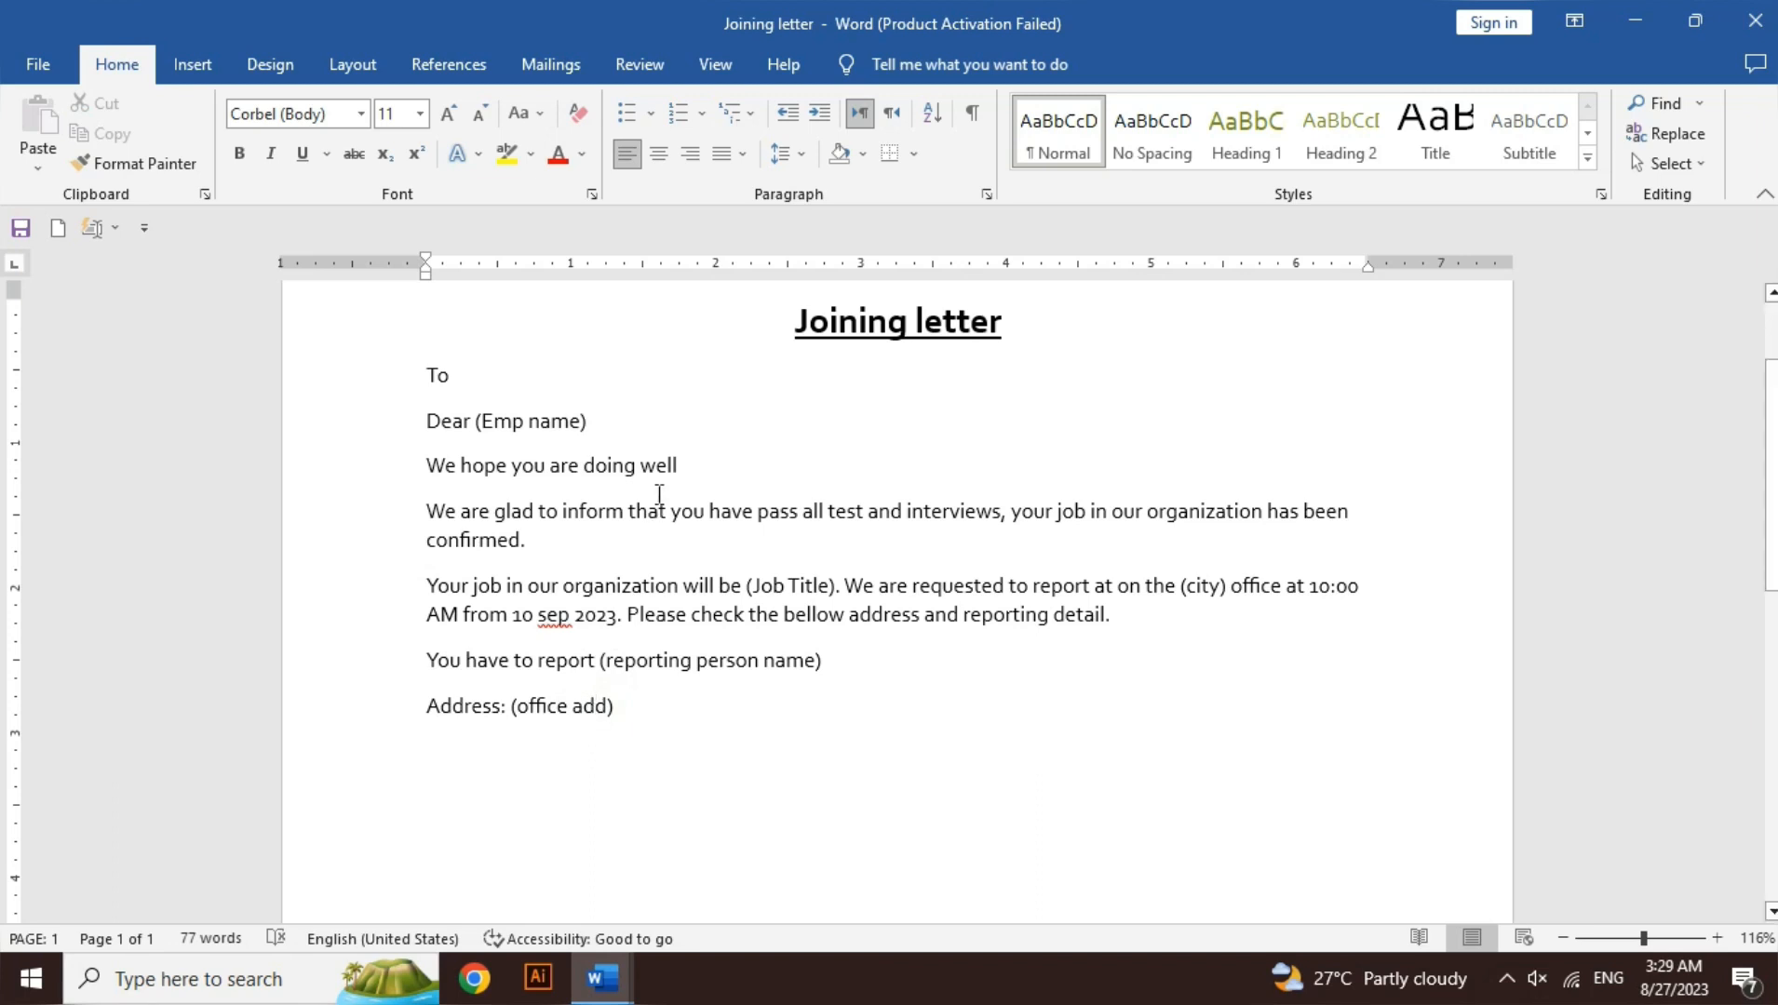
Step: Try to attach Sheet1$ of the emp data workbook on the Desktop as the letter's existing recipient list
click(559, 64)
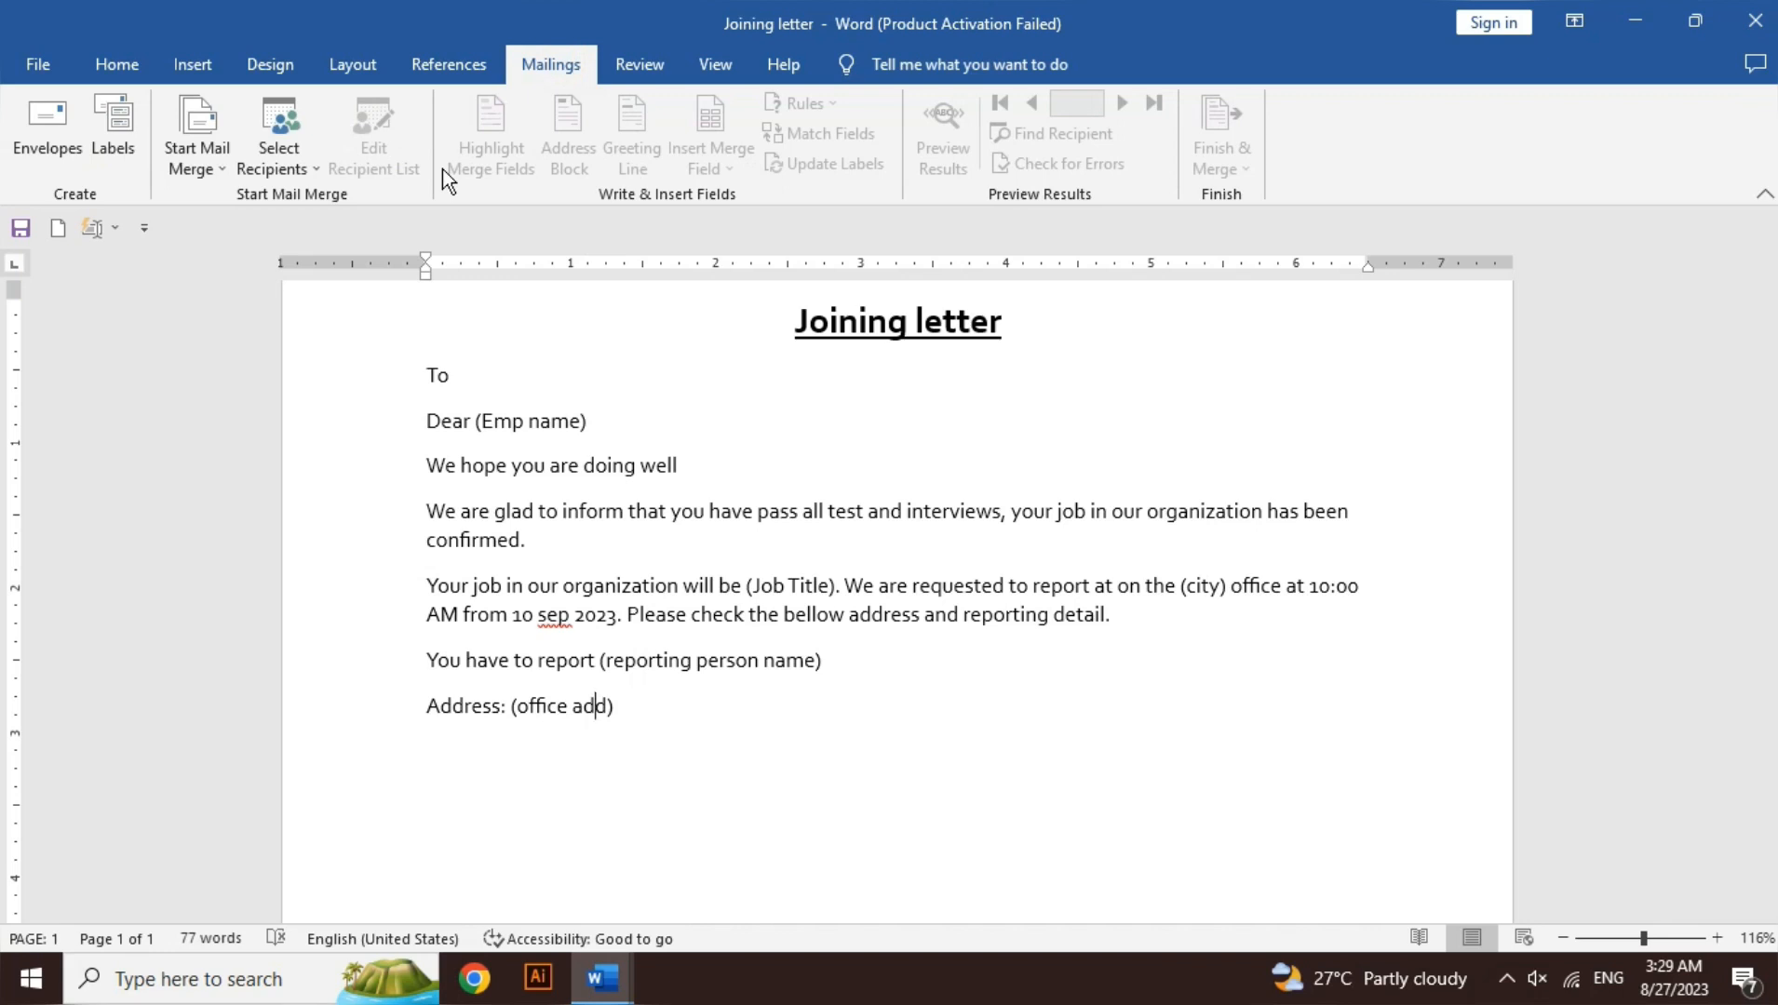
click(299, 166)
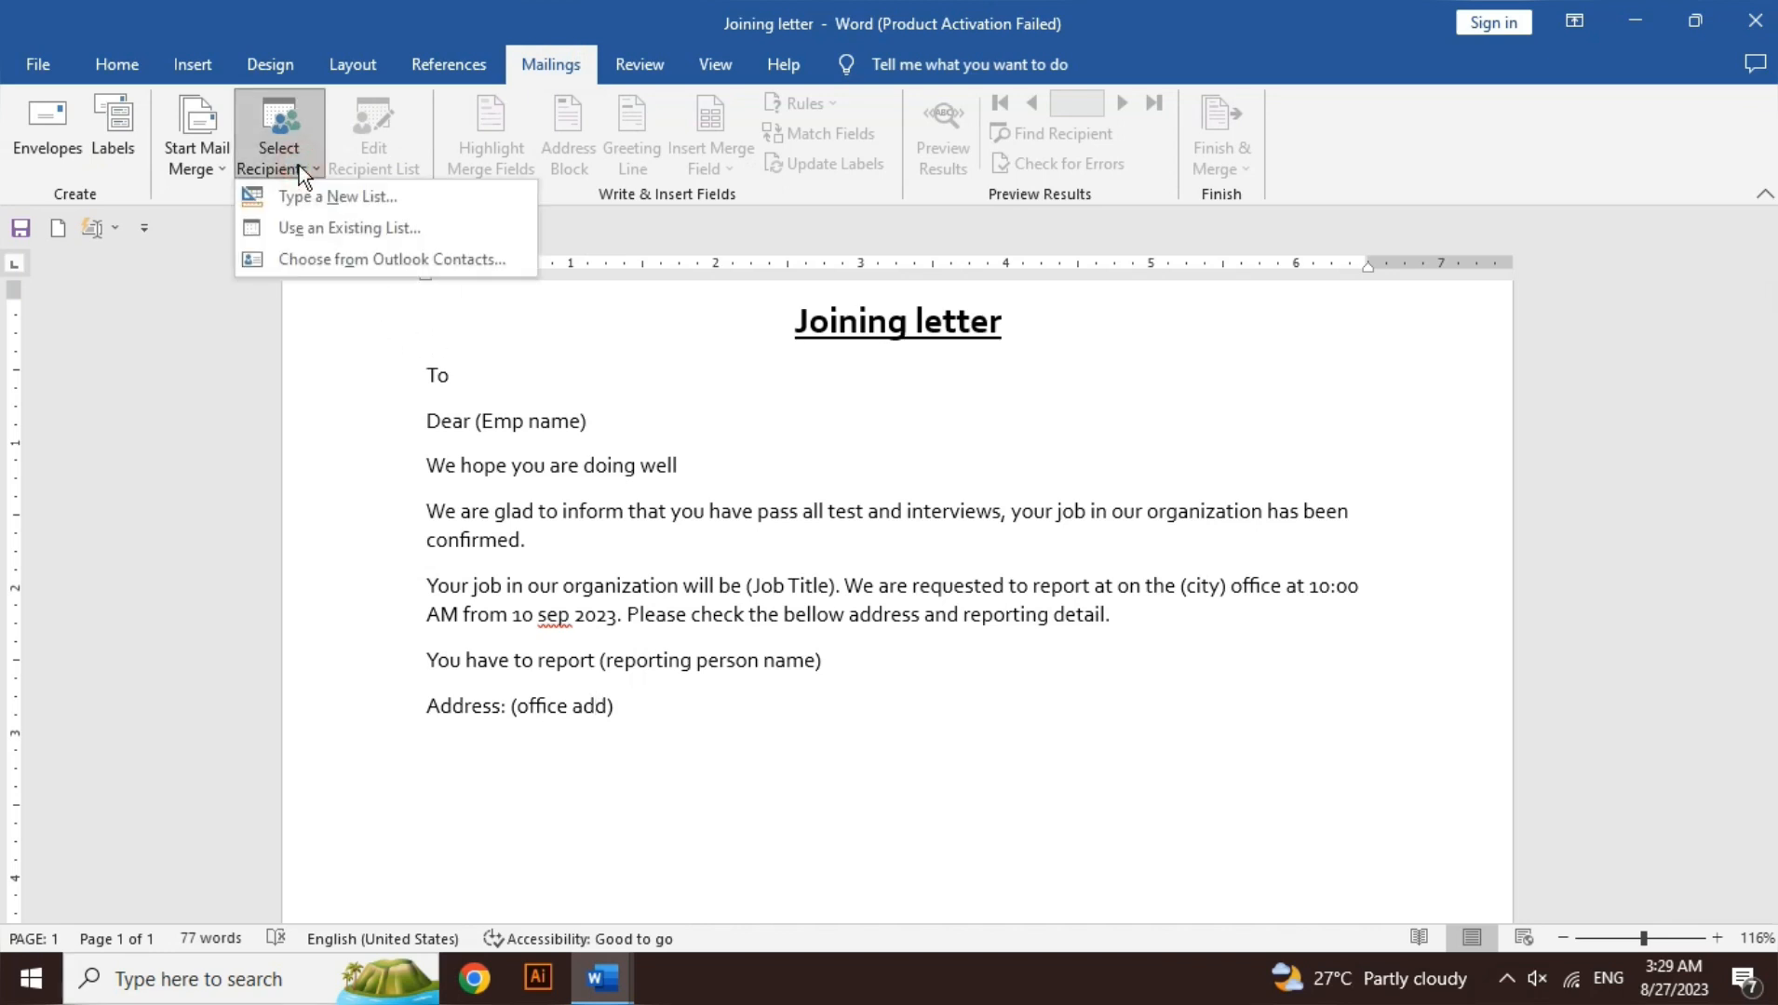
click(339, 229)
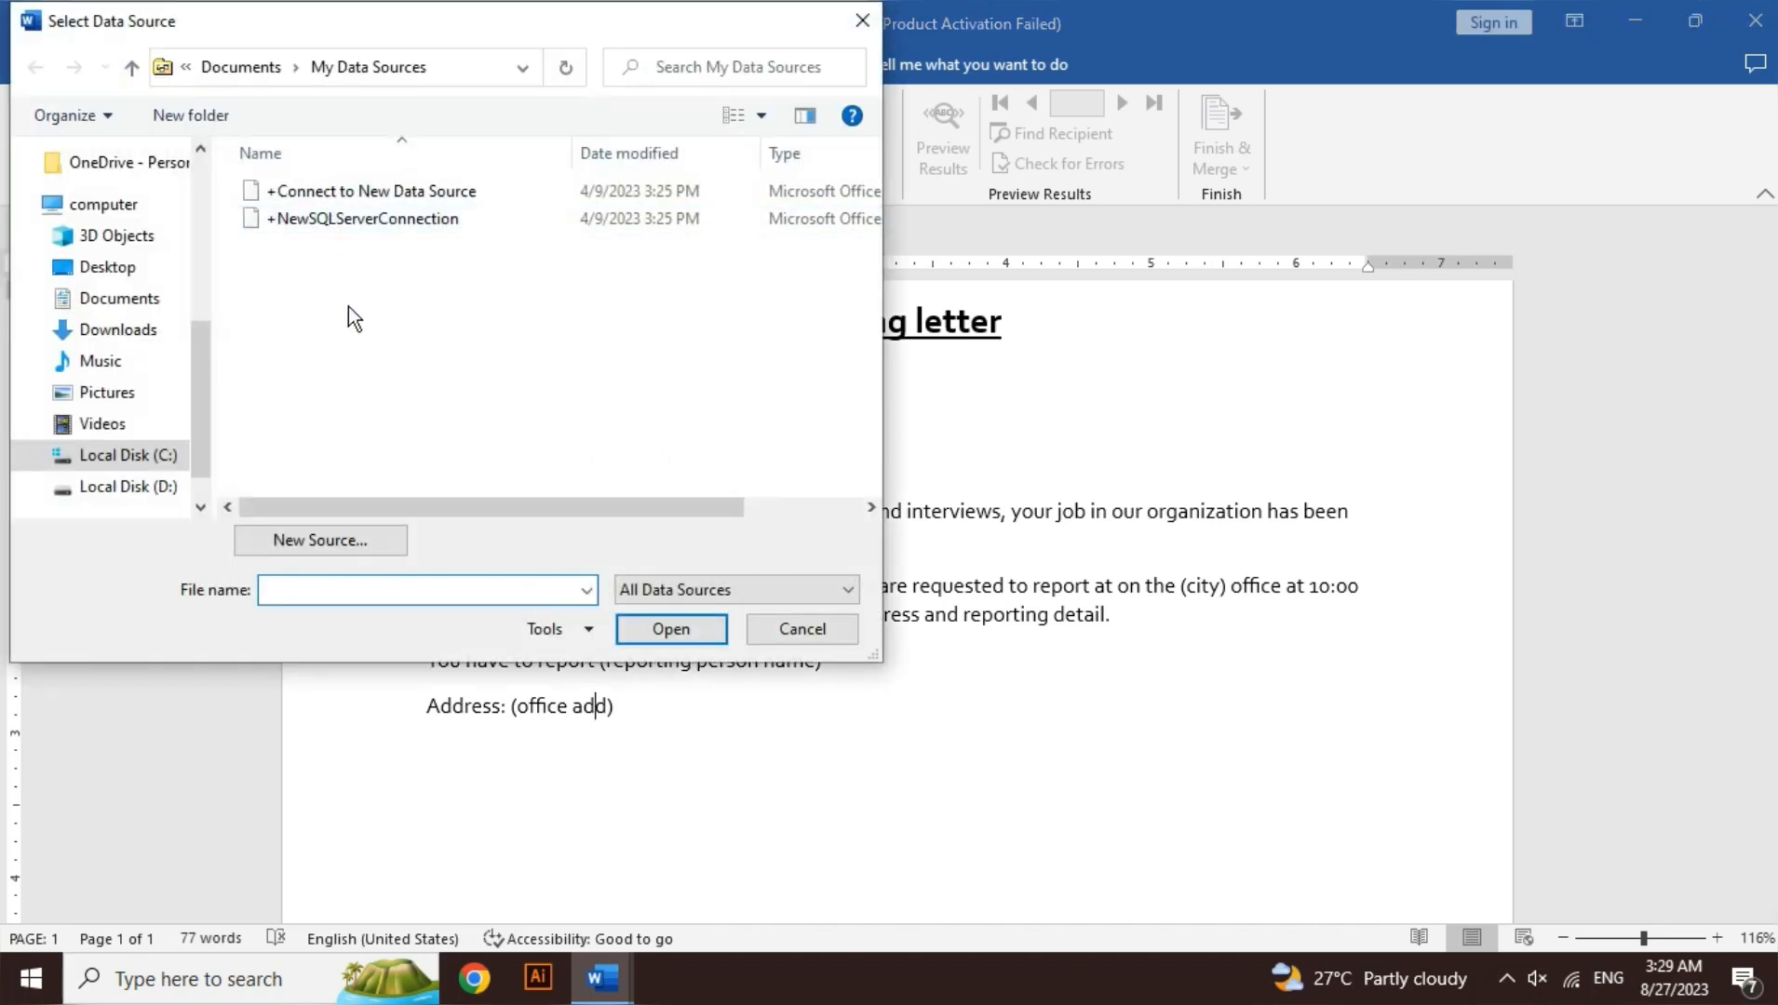
click(117, 269)
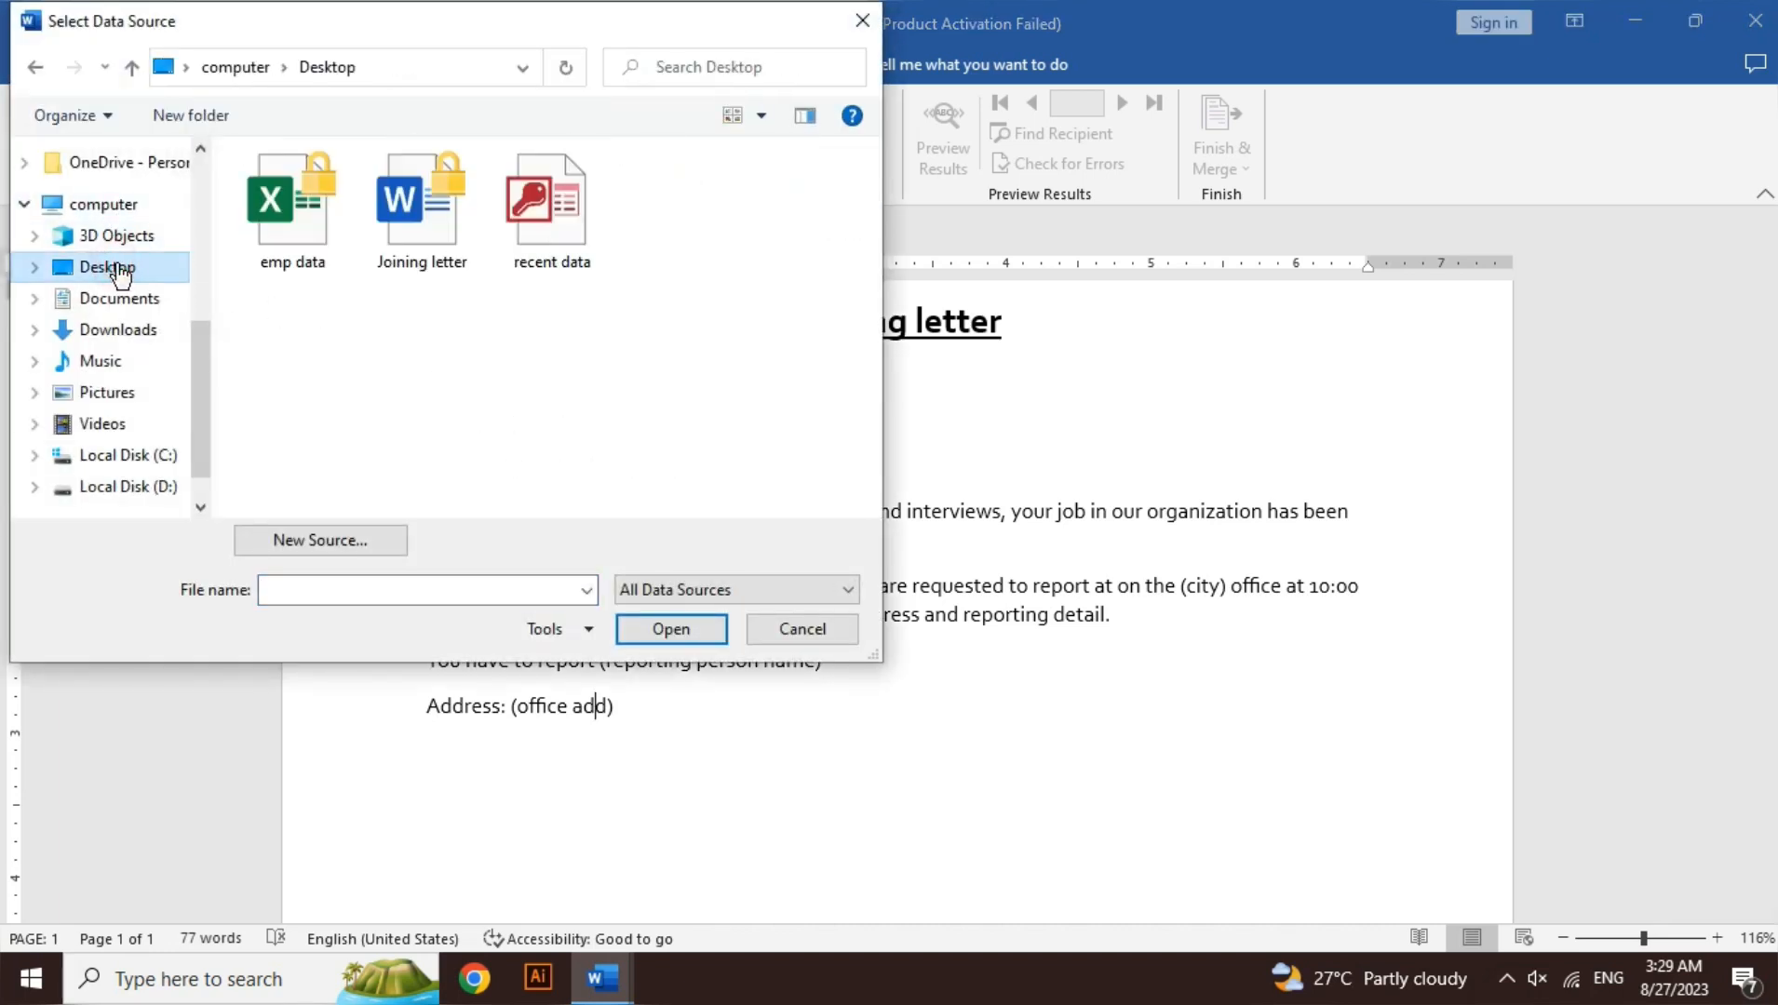
click(604, 263)
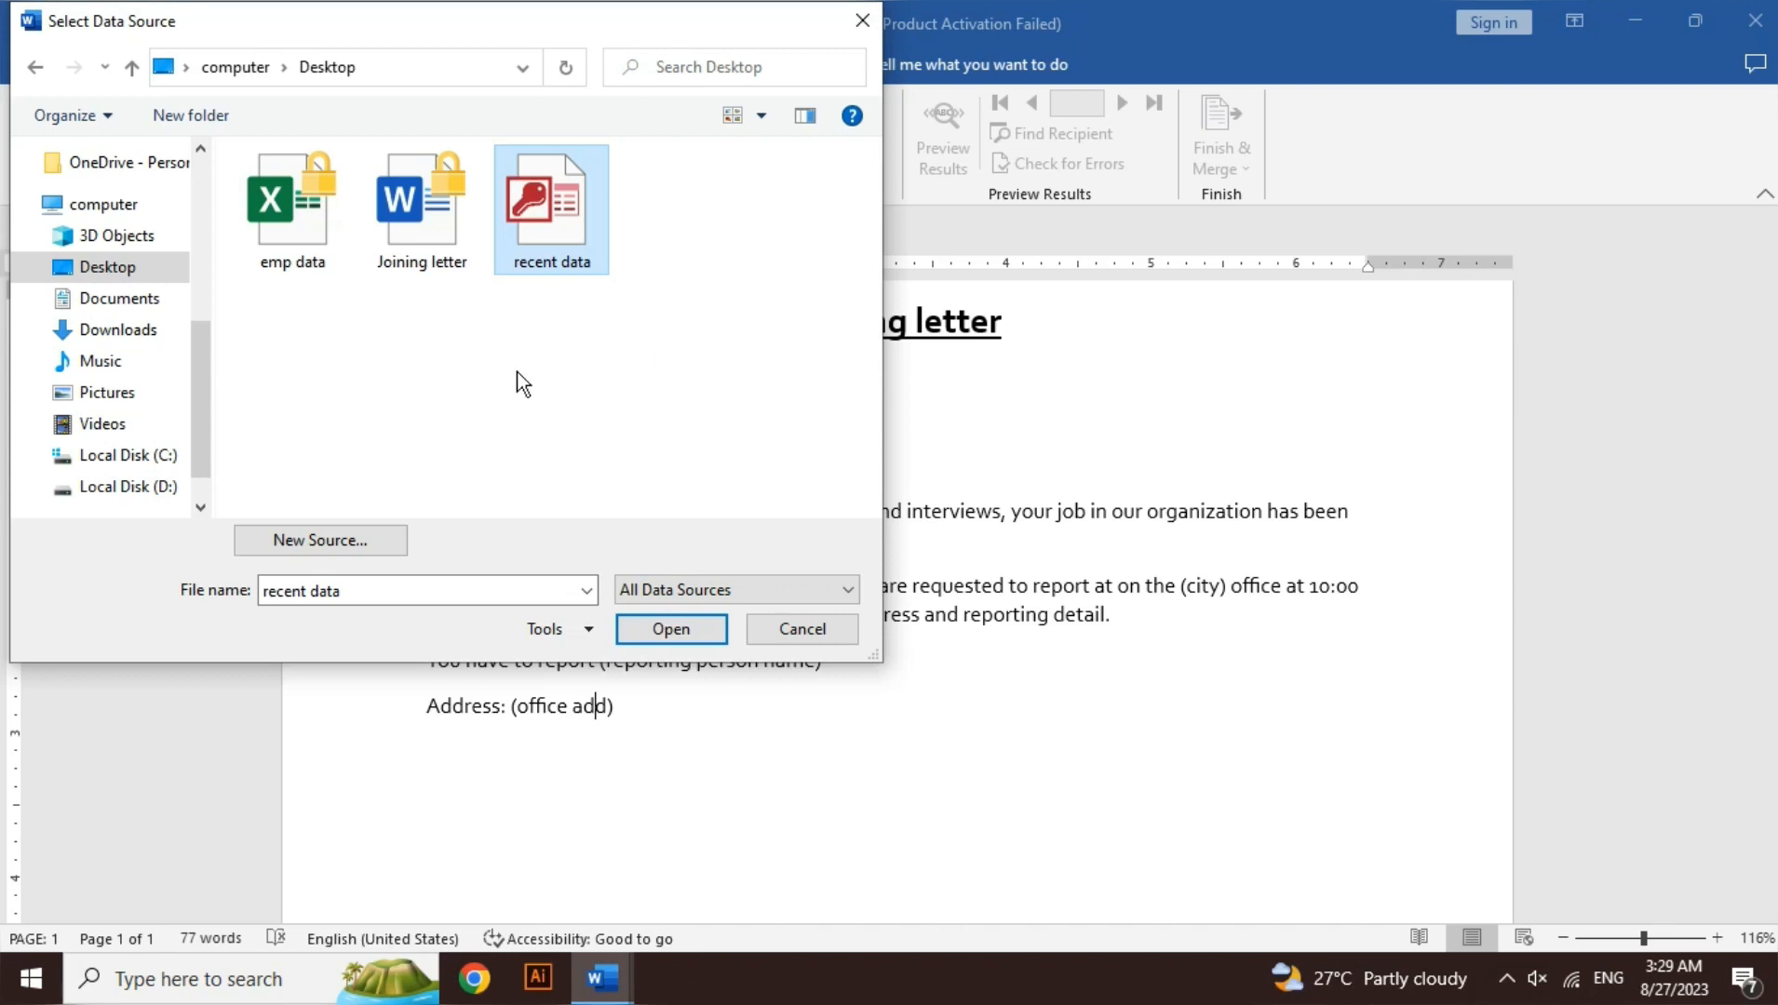
click(327, 283)
click(318, 257)
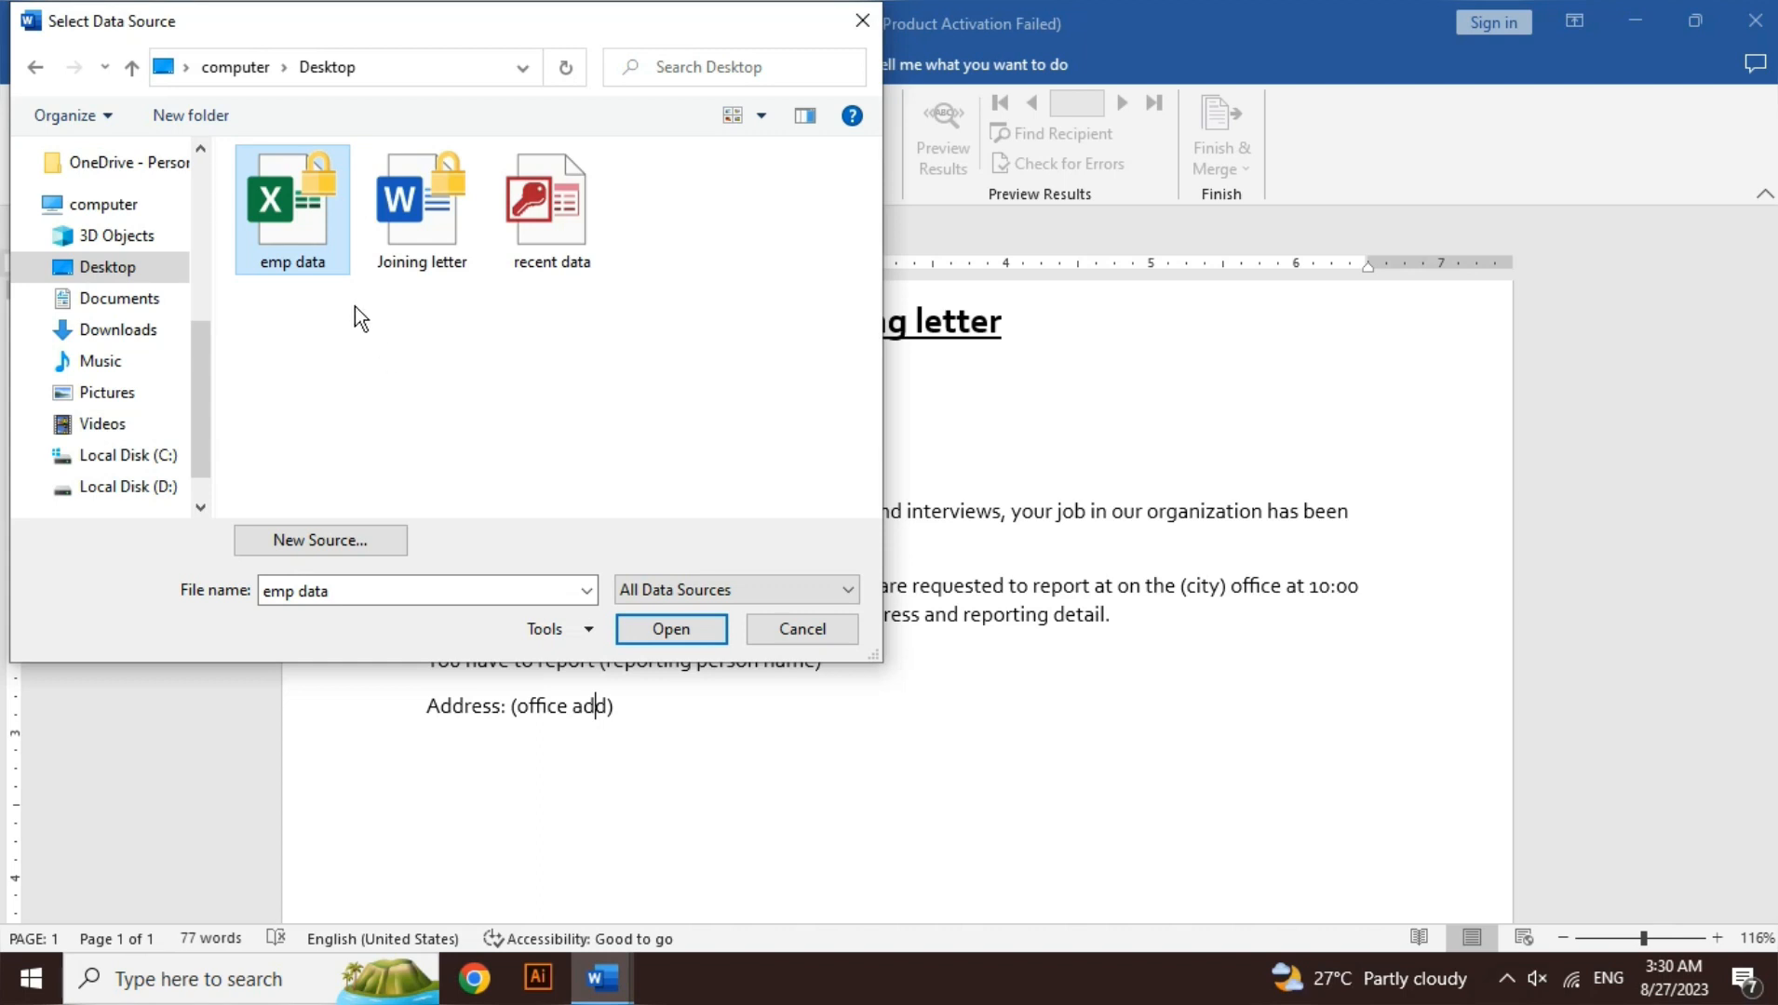
click(664, 626)
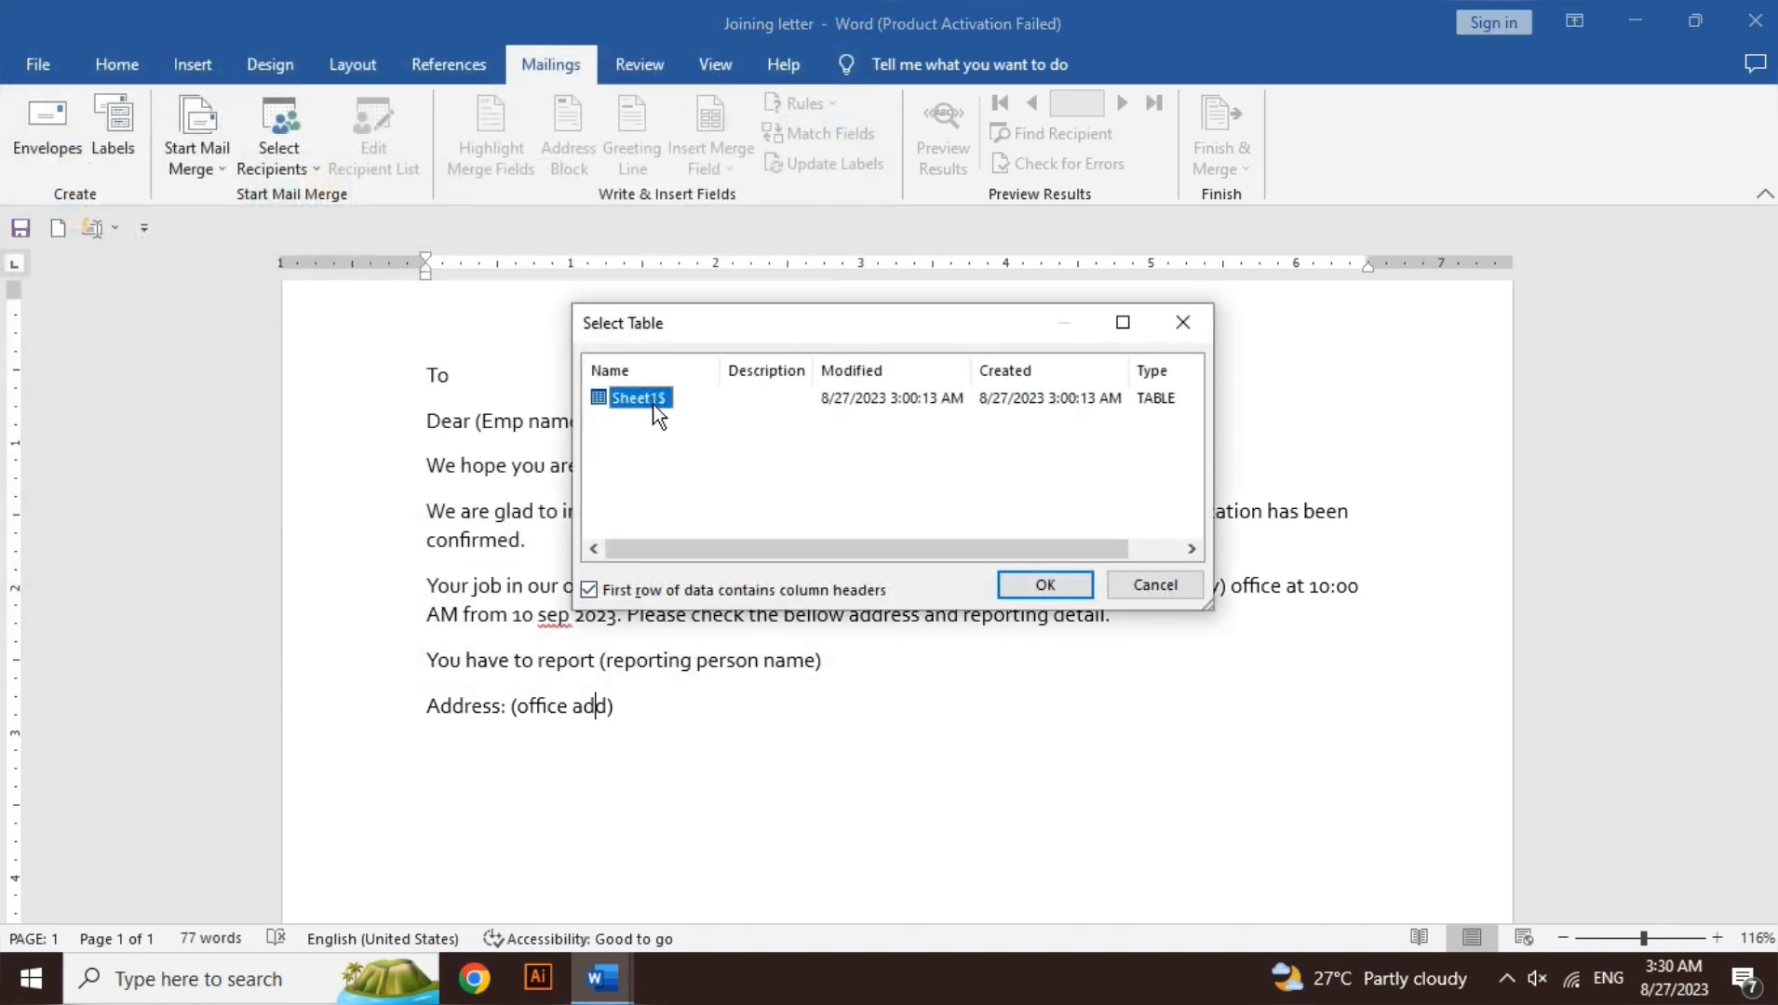
click(1043, 584)
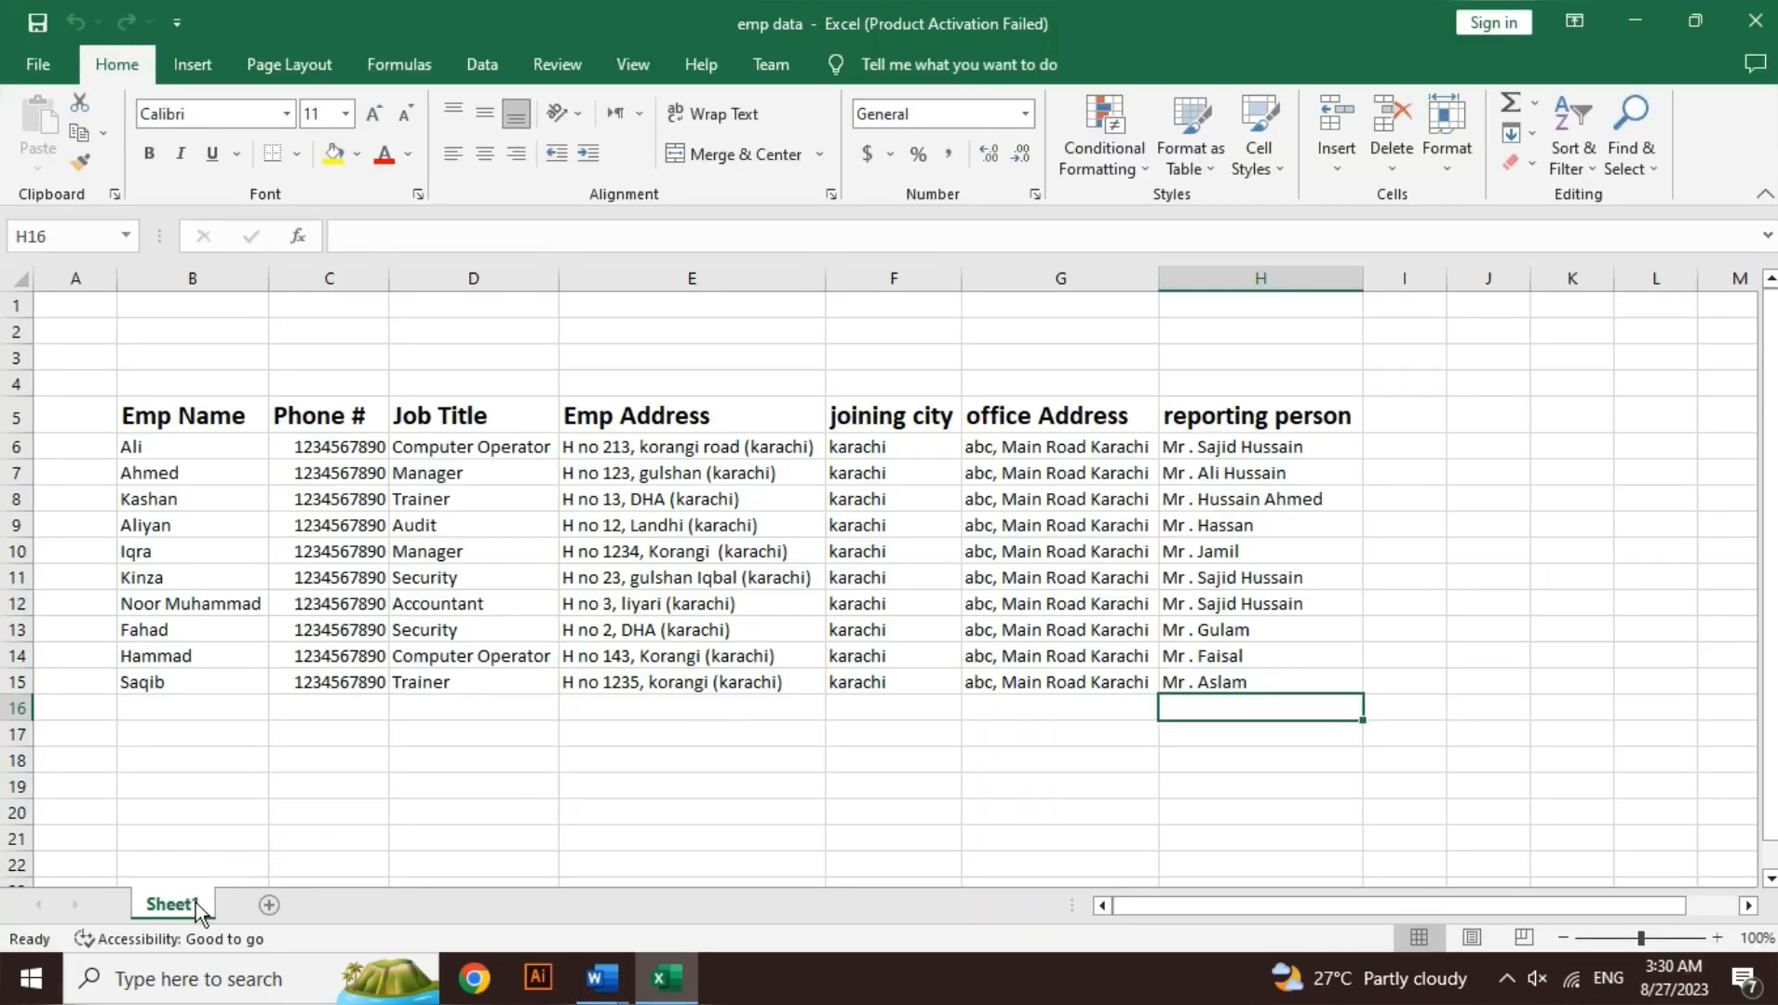
Step: Close the emp data workbook in Excel and switch back to the Joining letter document in Word
click(1756, 20)
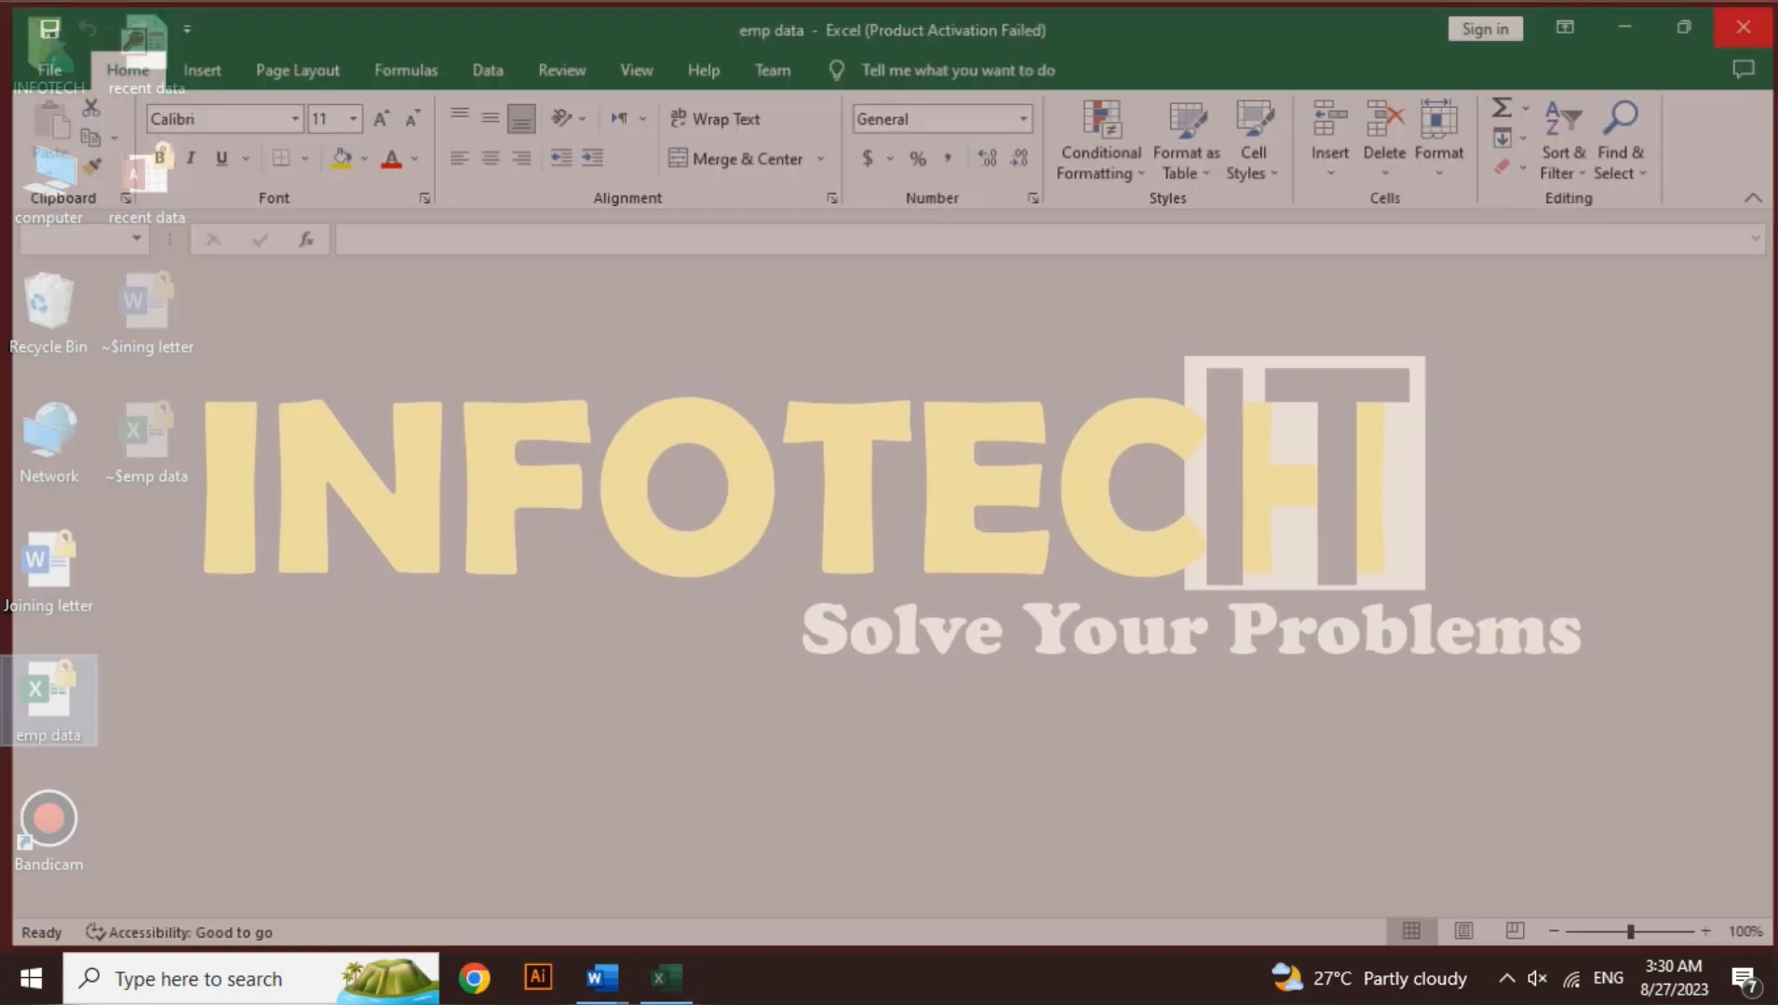
mouse_move(603, 984)
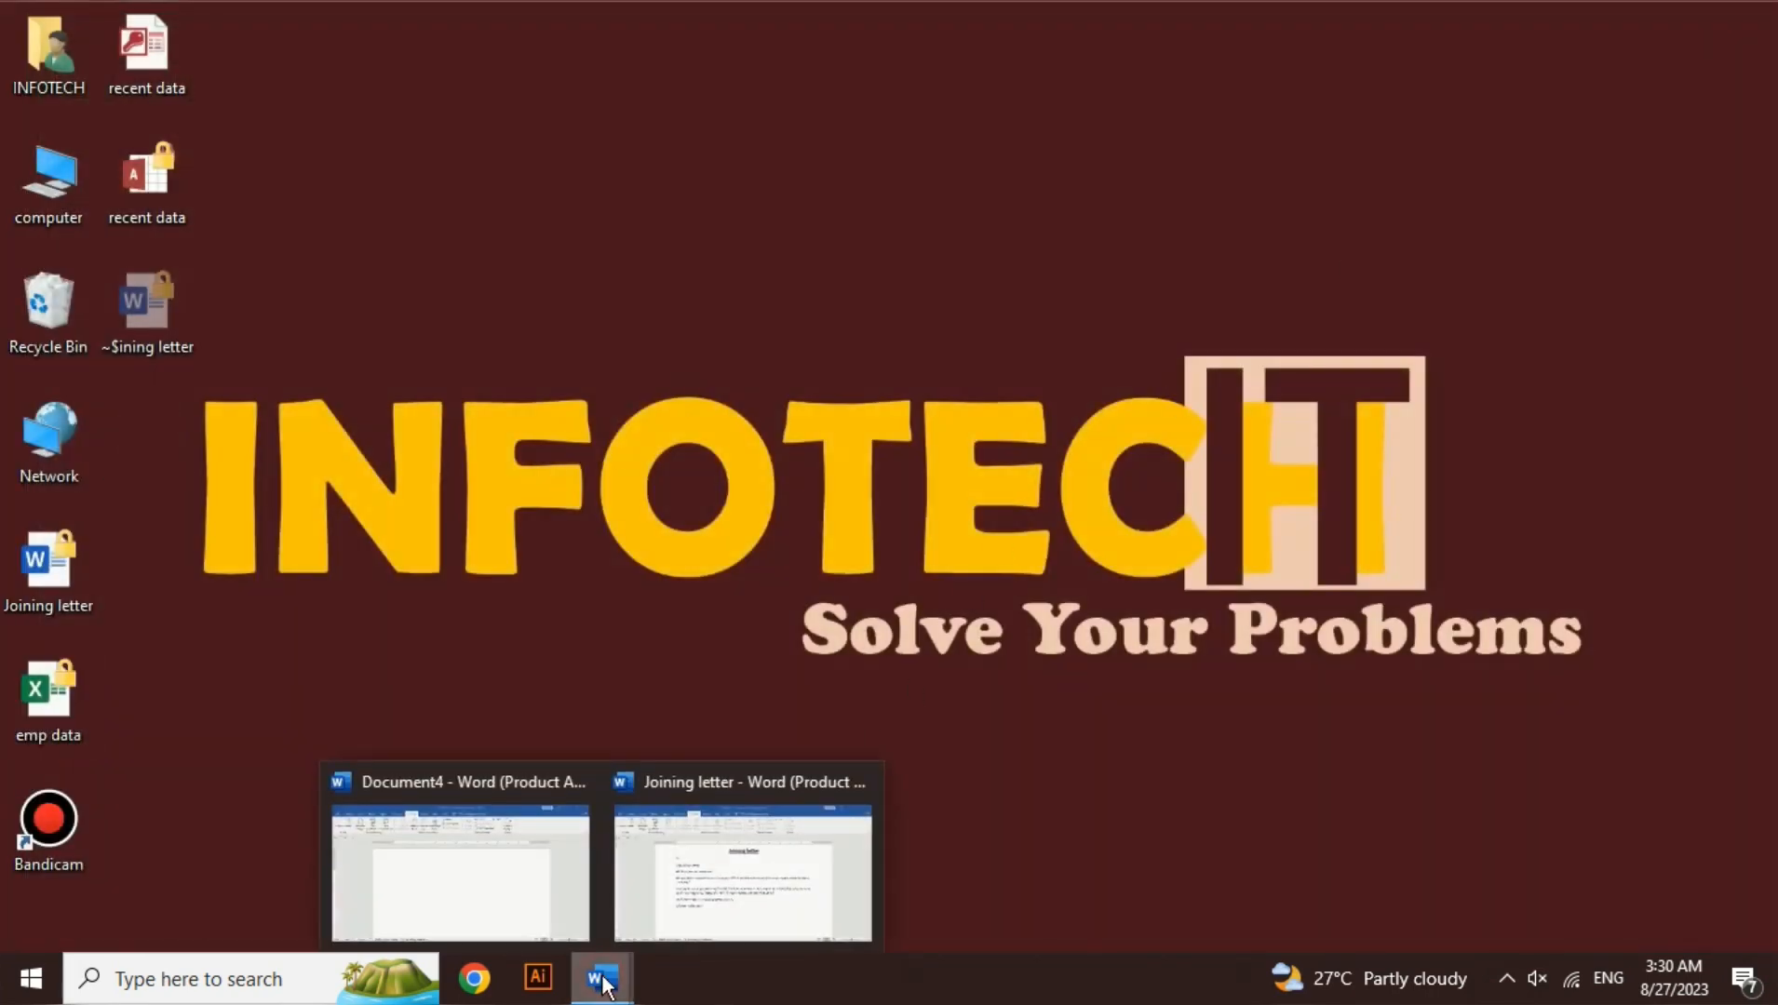
click(698, 874)
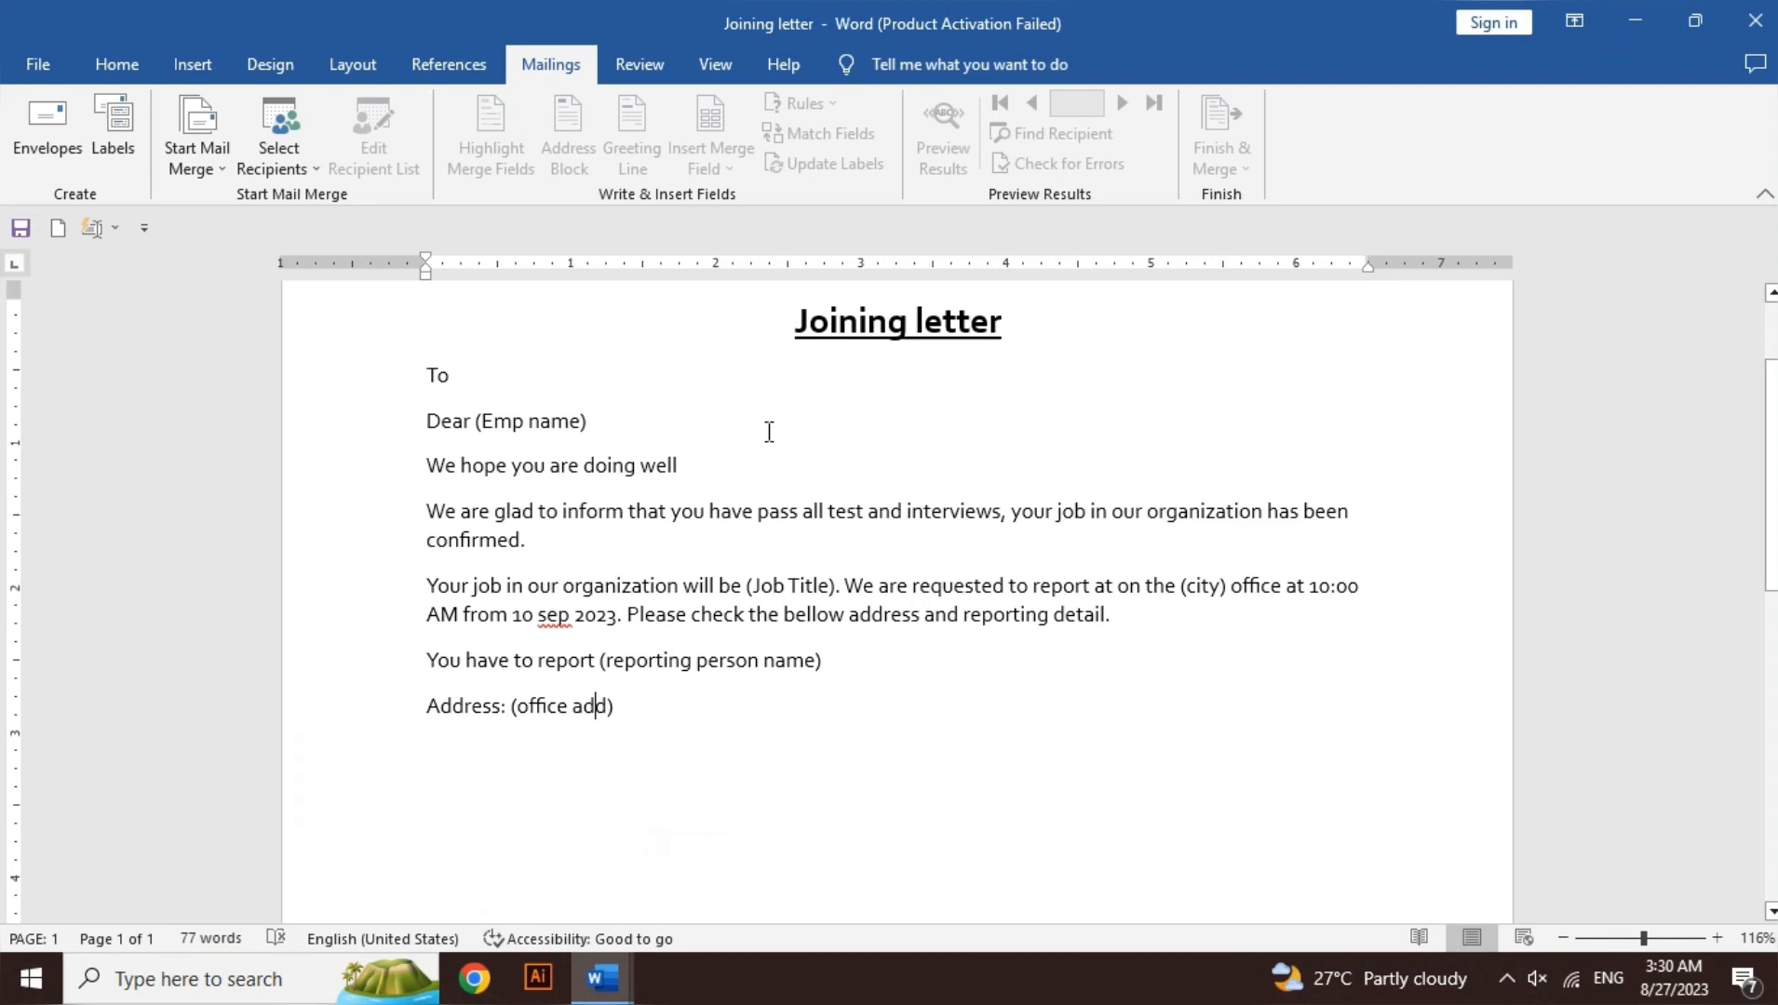
Step: Use the existing emp data workbook on the Desktop as recipient list, choosing table Sheet1$ with first-row column headers
click(296, 154)
click(310, 227)
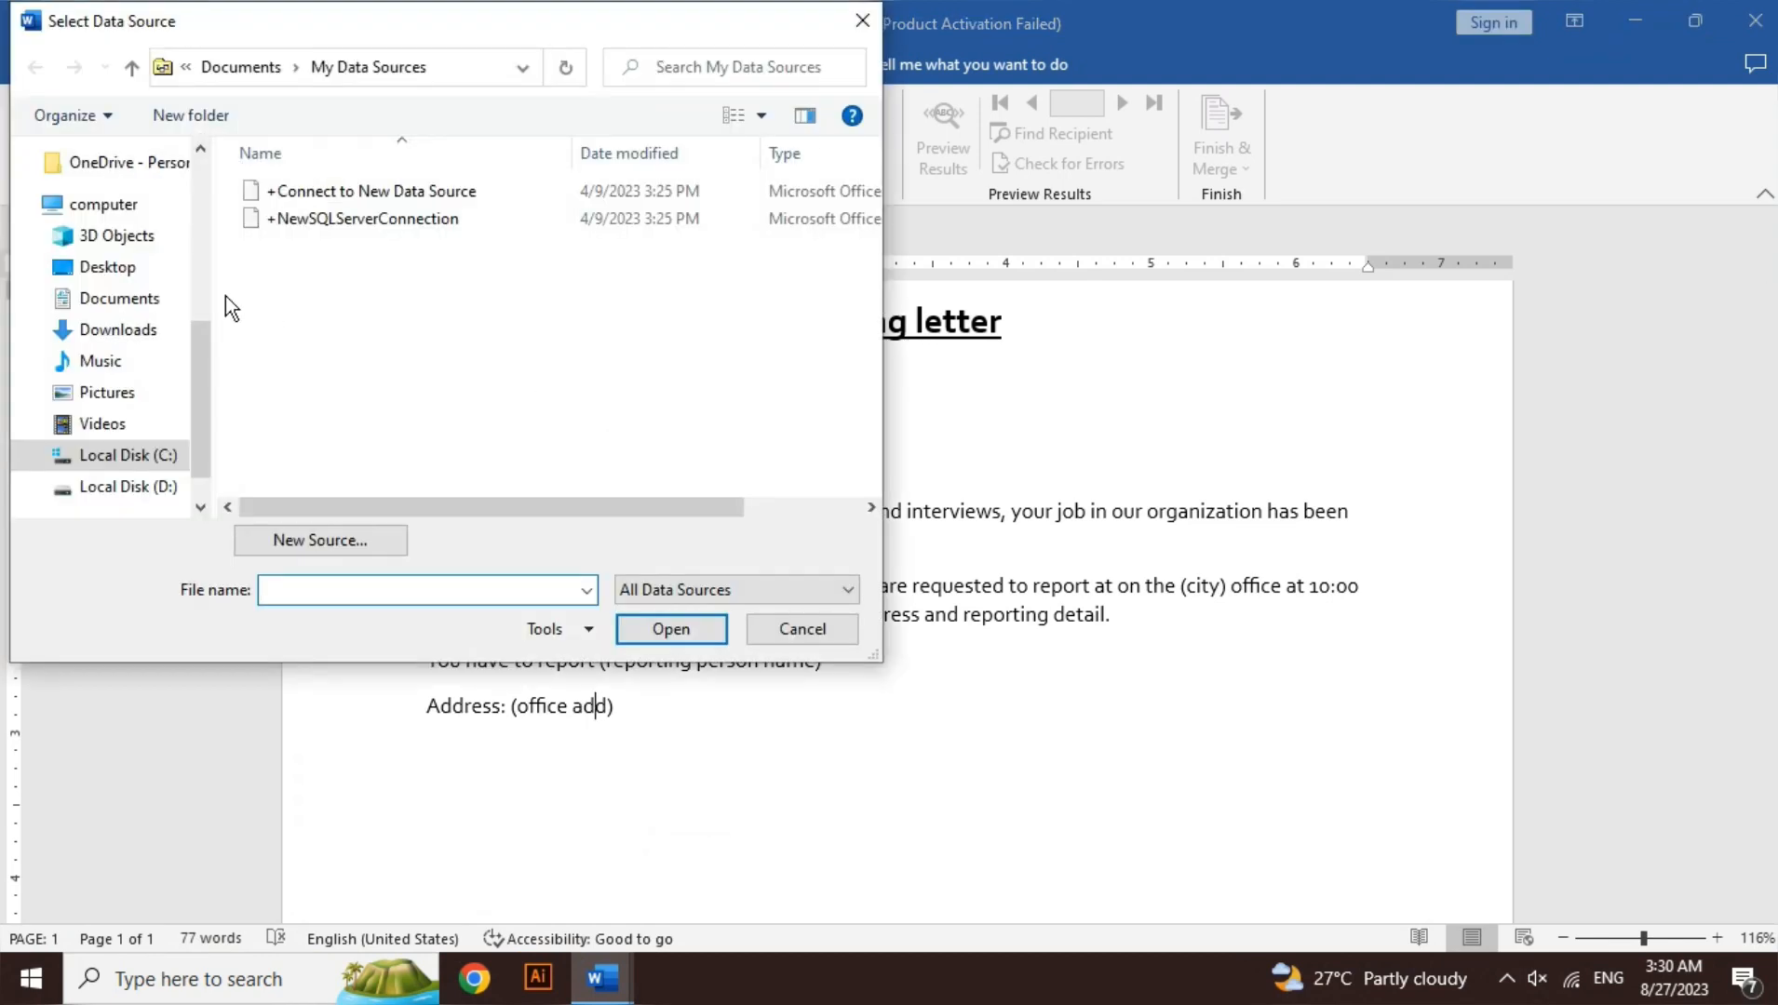
click(155, 271)
click(283, 245)
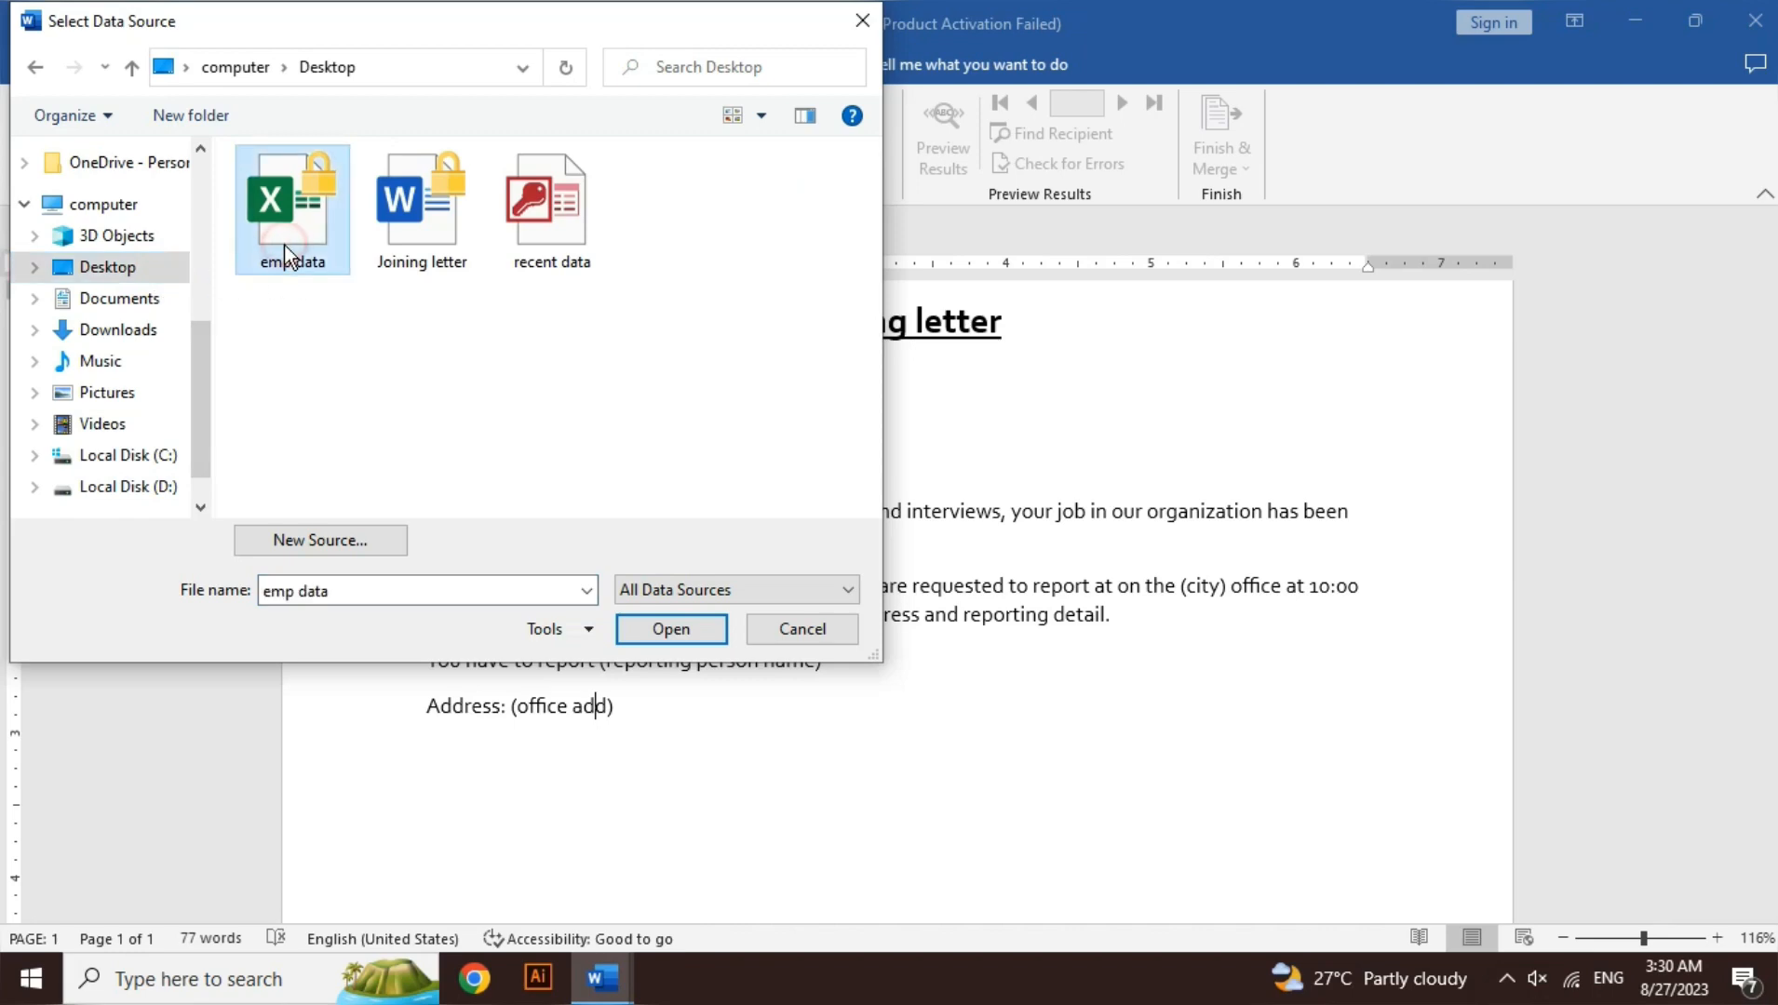
click(692, 633)
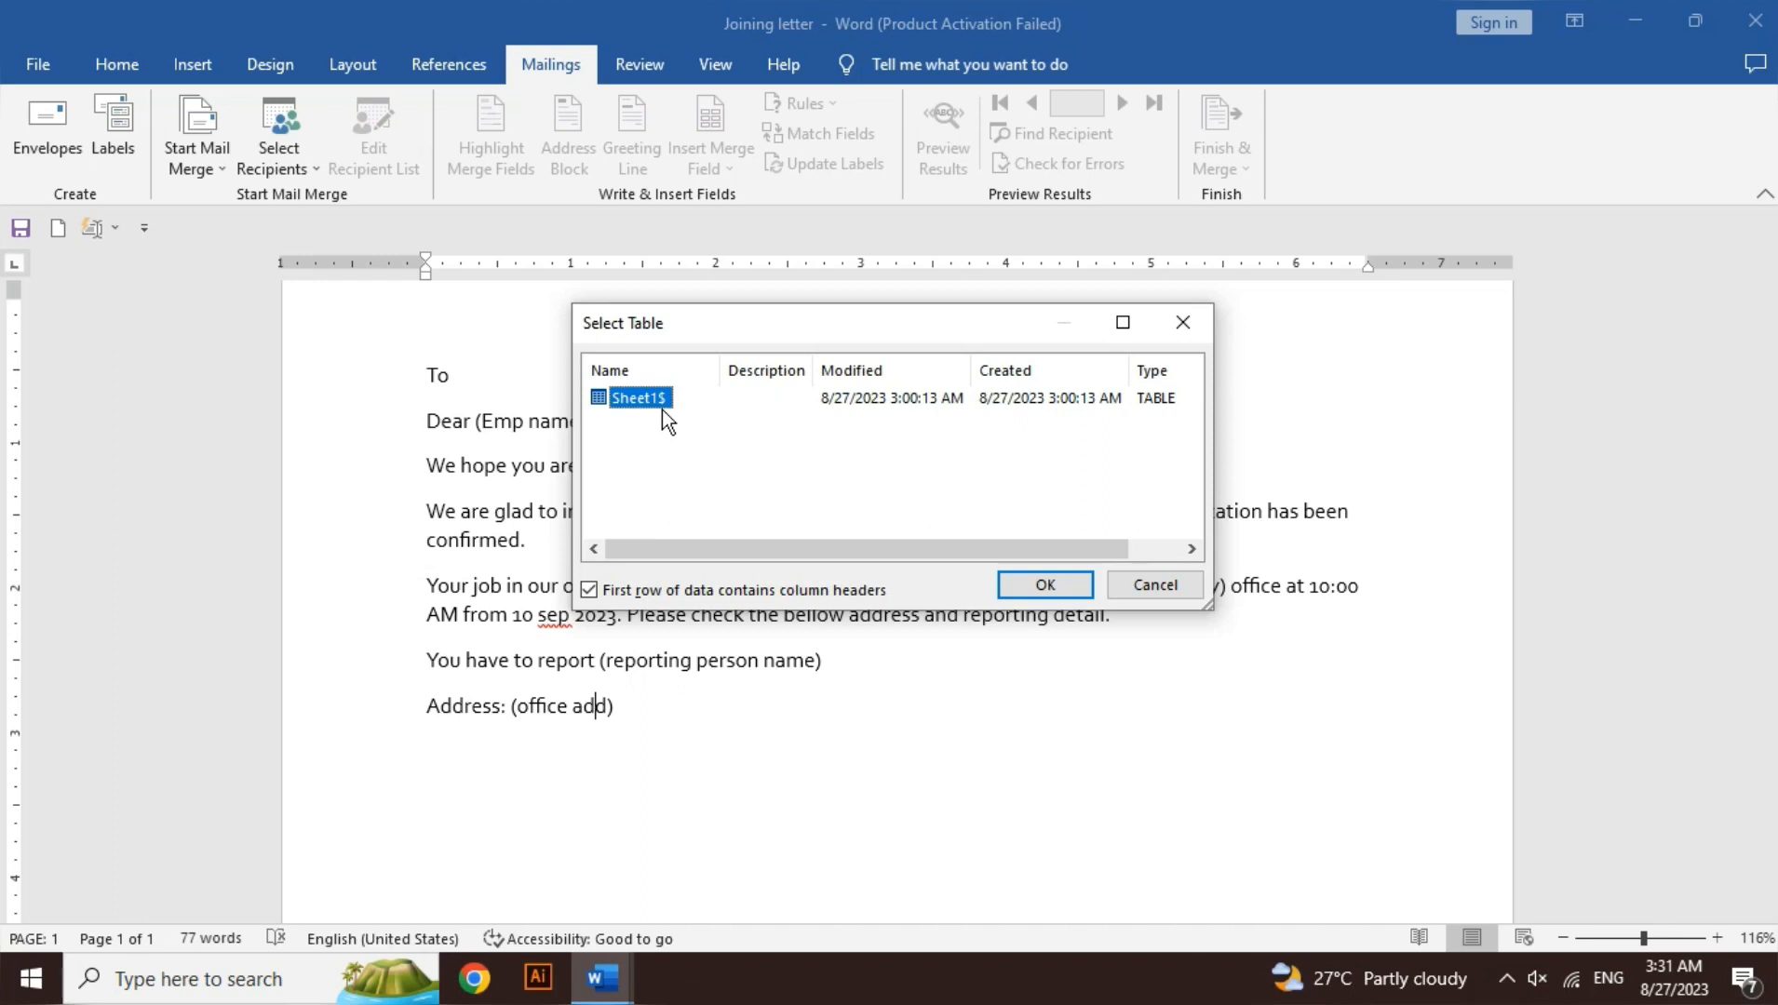
click(1045, 584)
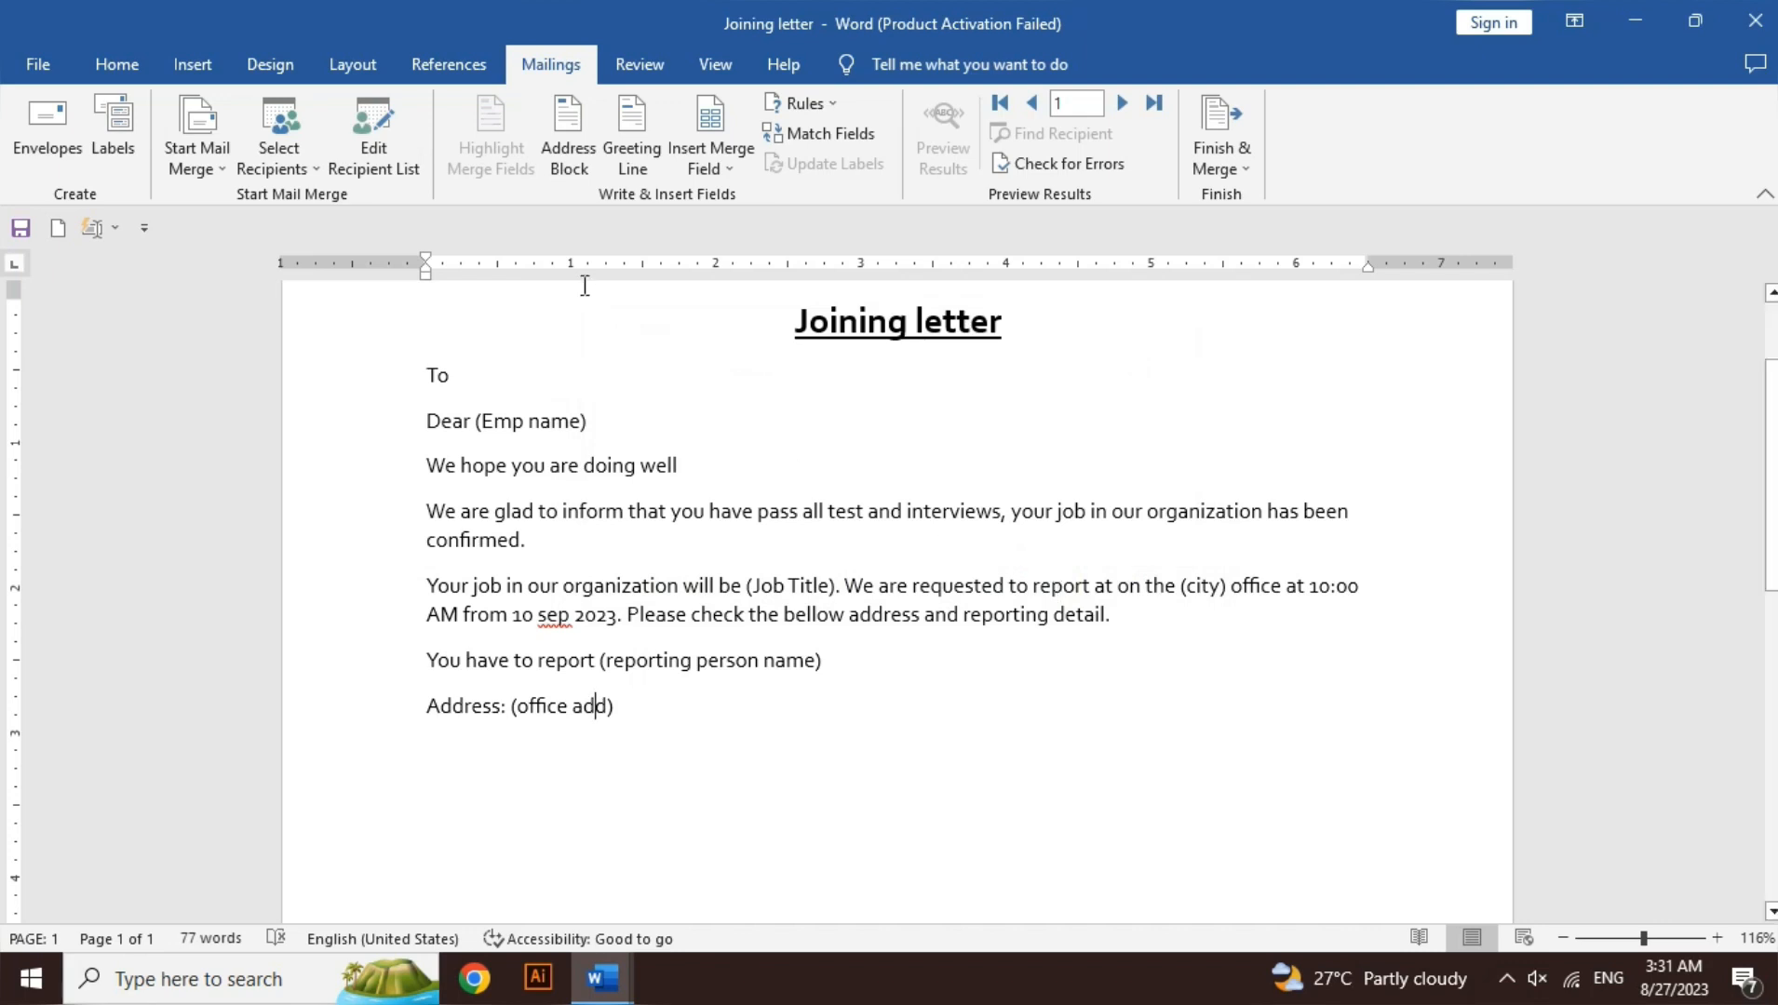
Step: Review the emp data.xlsx records in the mail merge recipient list and confirm it
click(399, 171)
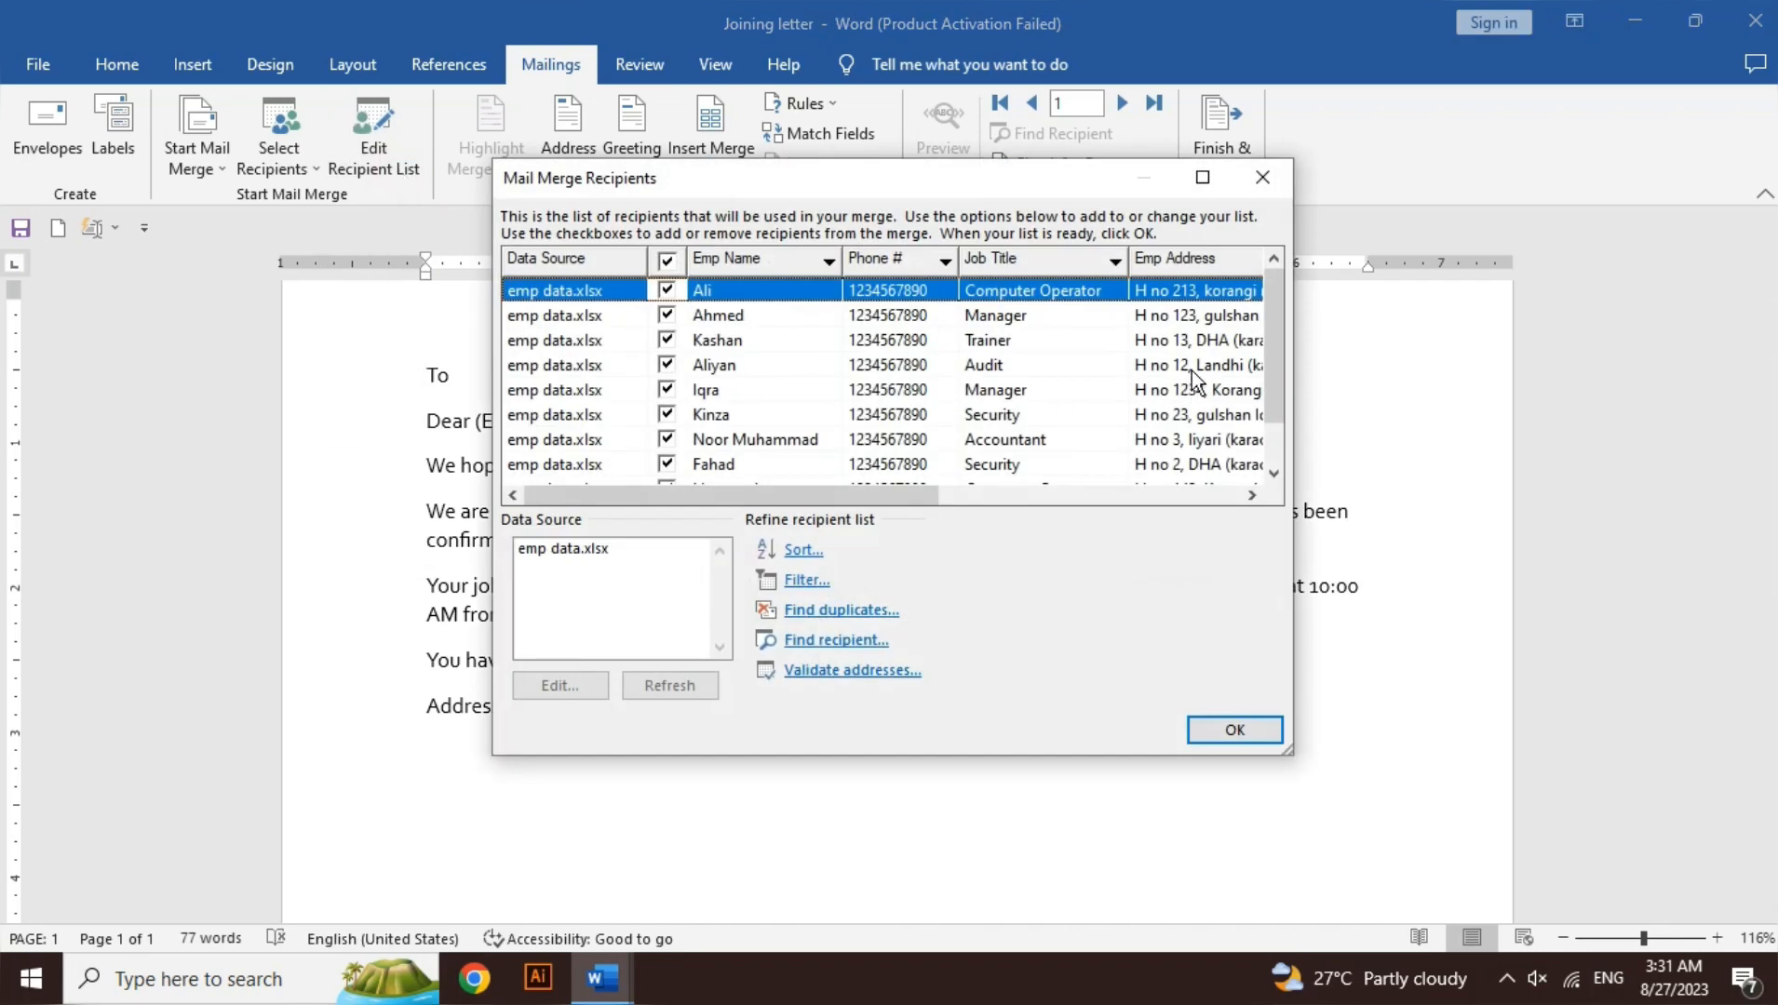
mouse_move(1268, 360)
mouse_down()
mouse_move(1280, 445)
mouse_move(1278, 357)
mouse_up()
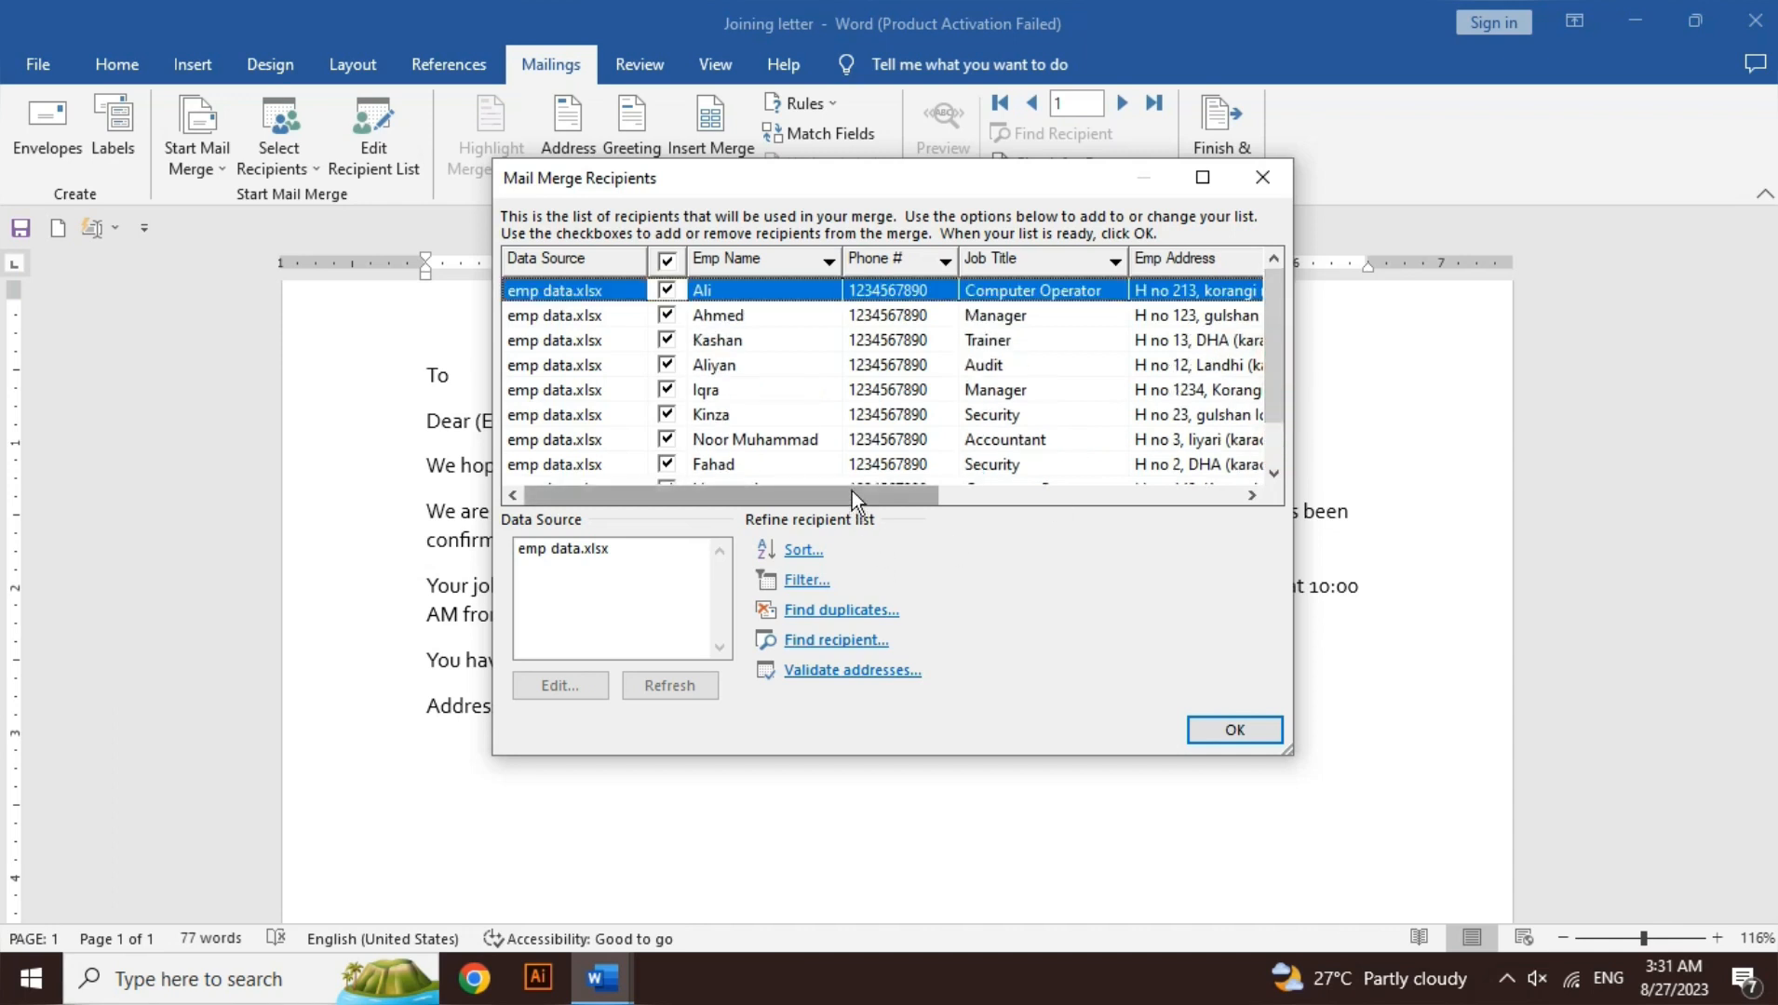
drag(851, 494, 793, 515)
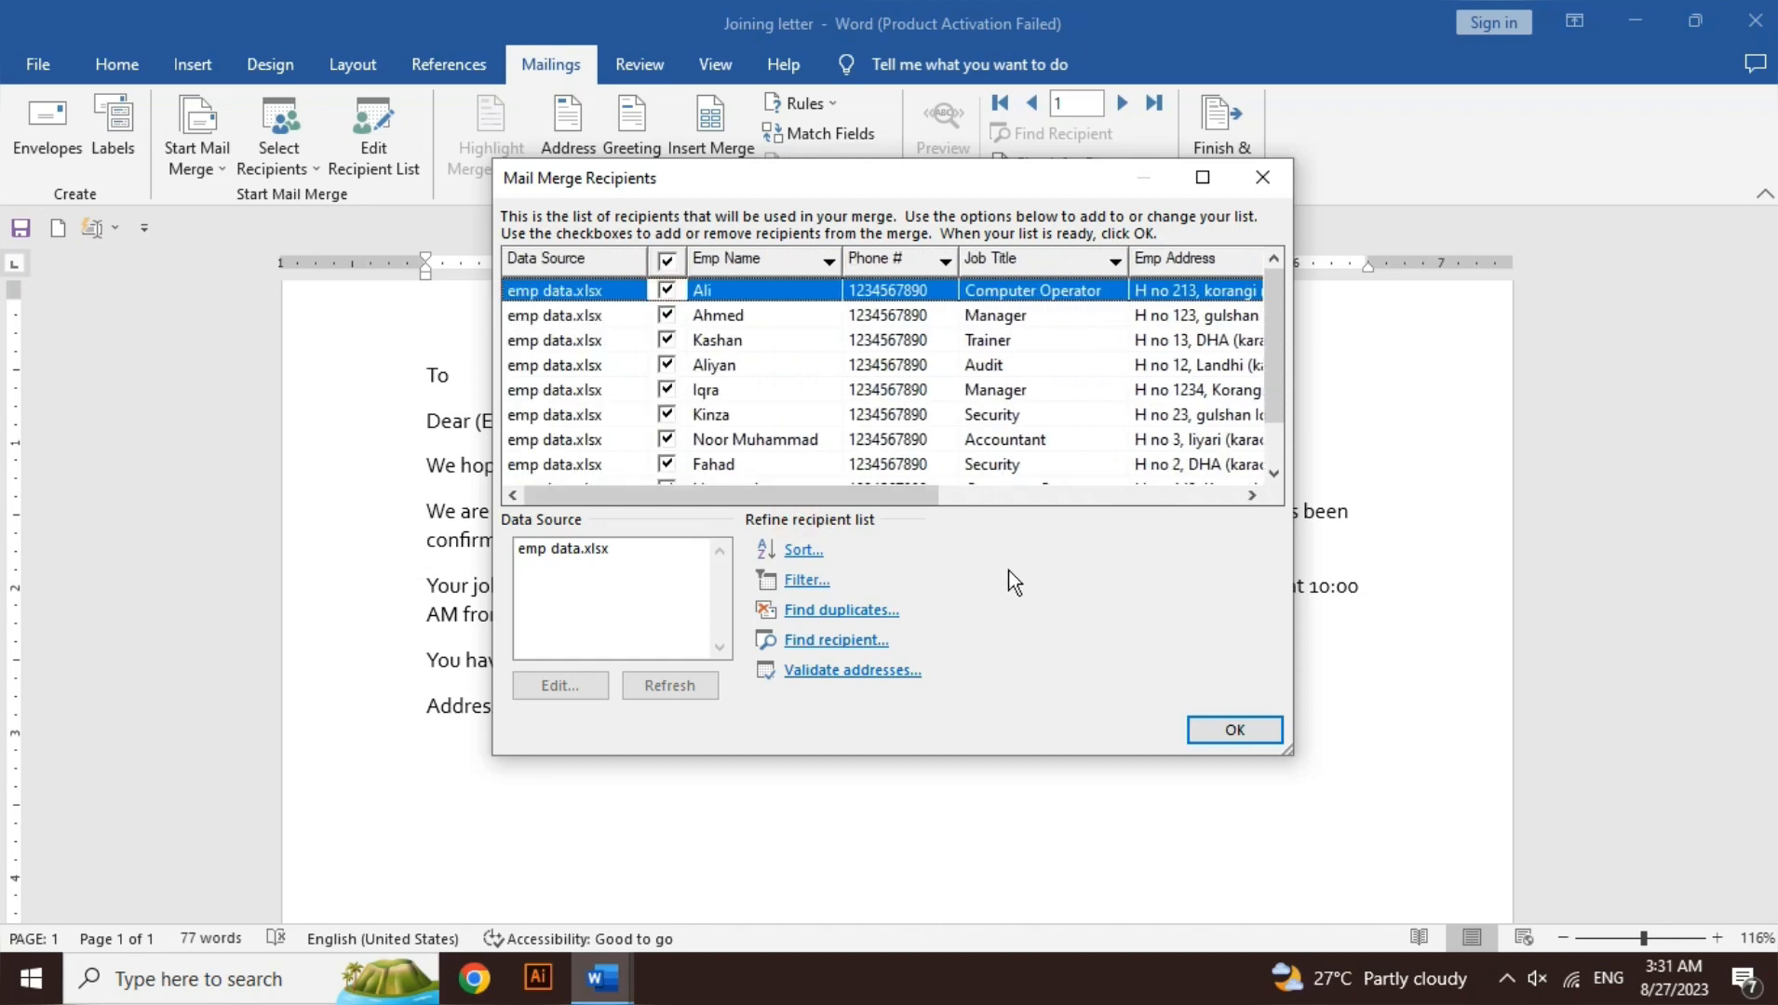
click(1263, 731)
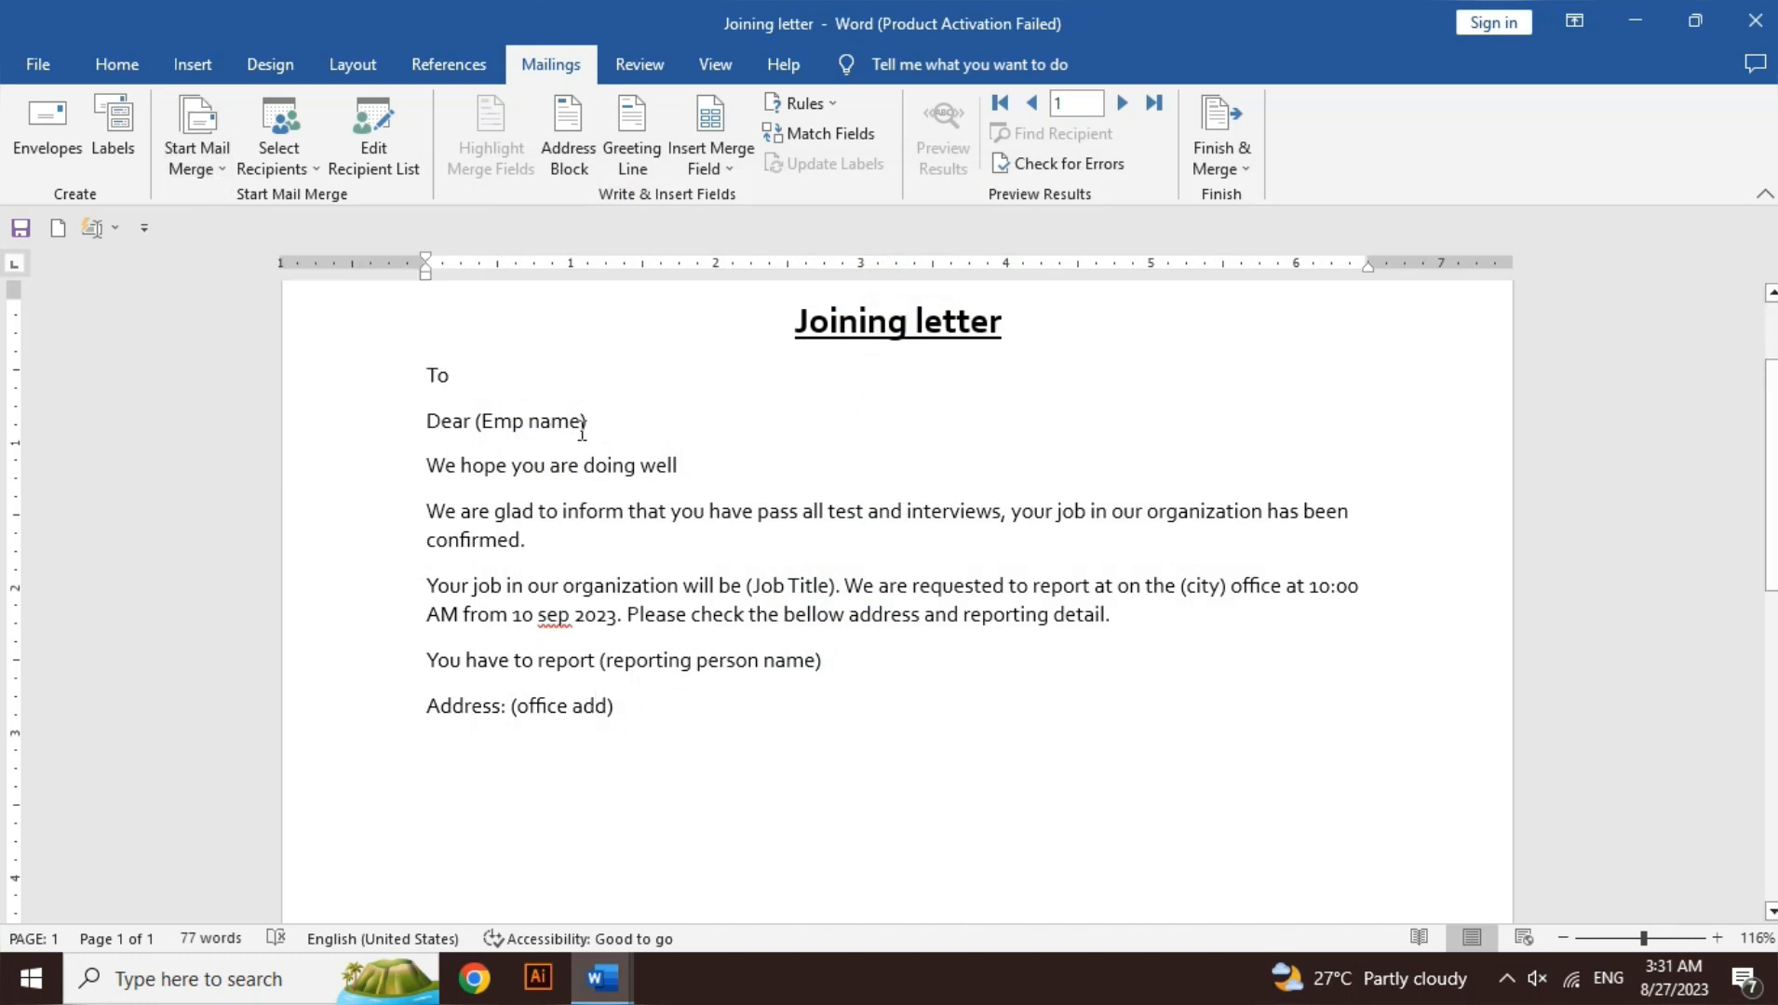
drag(587, 425, 507, 431)
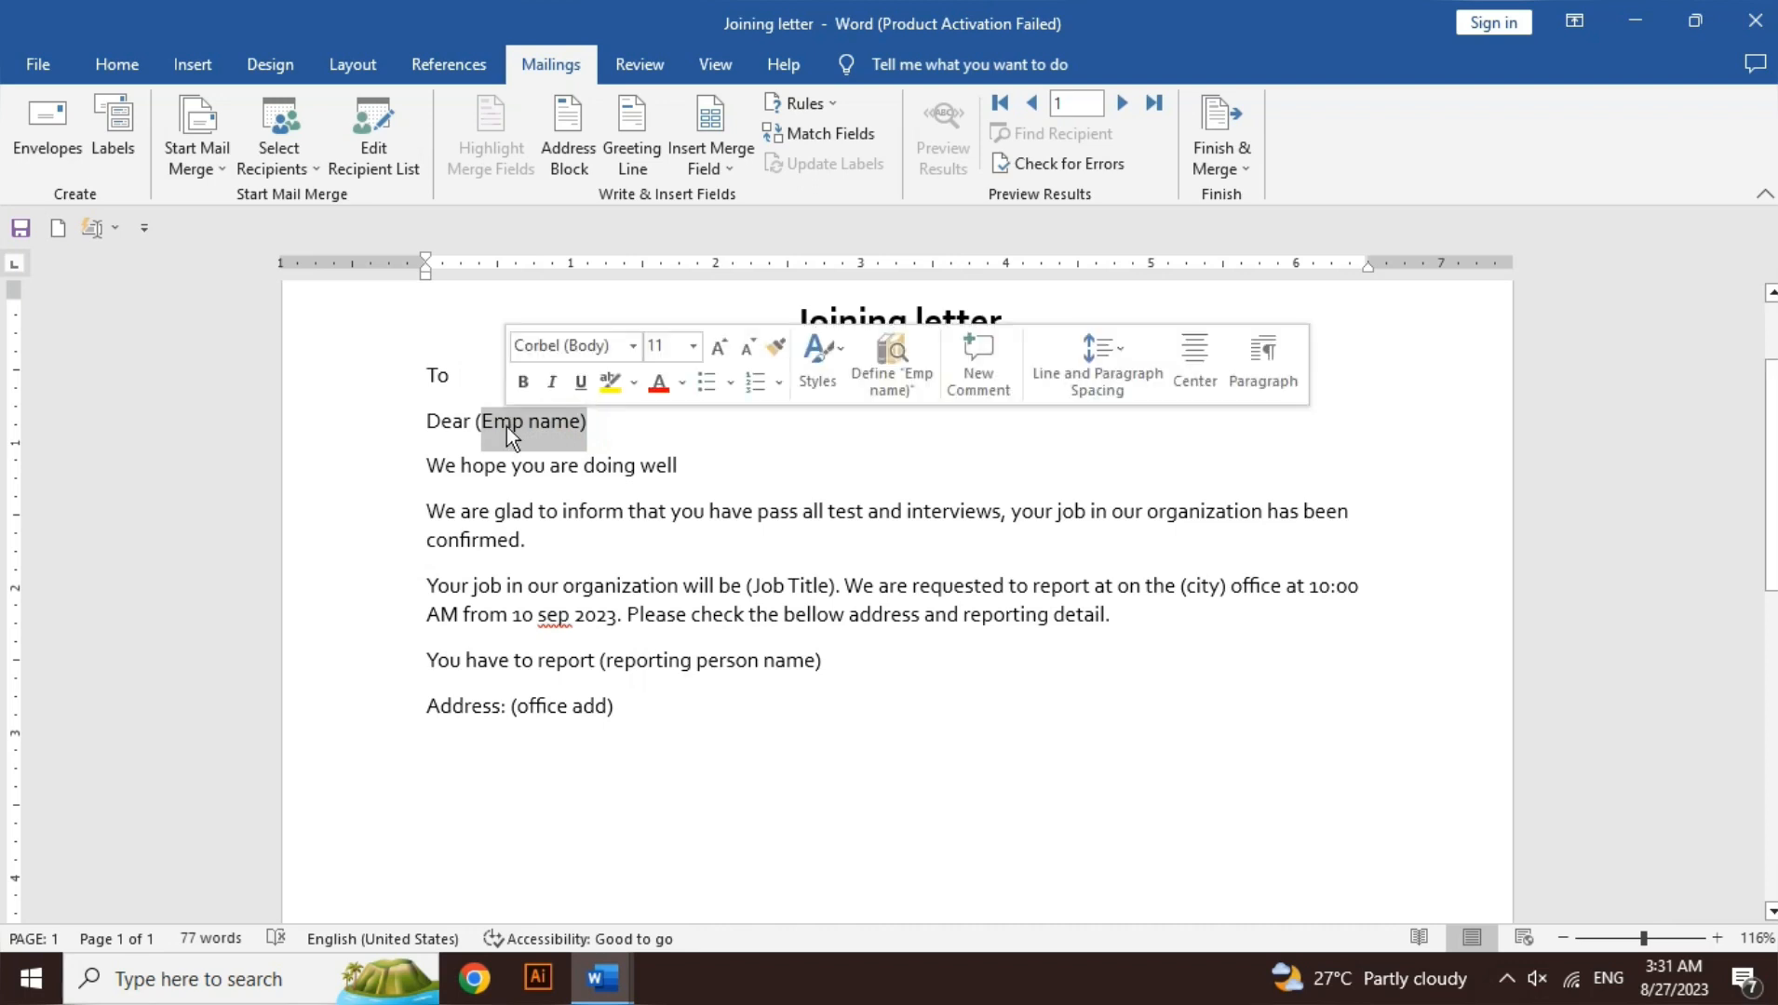
click(529, 424)
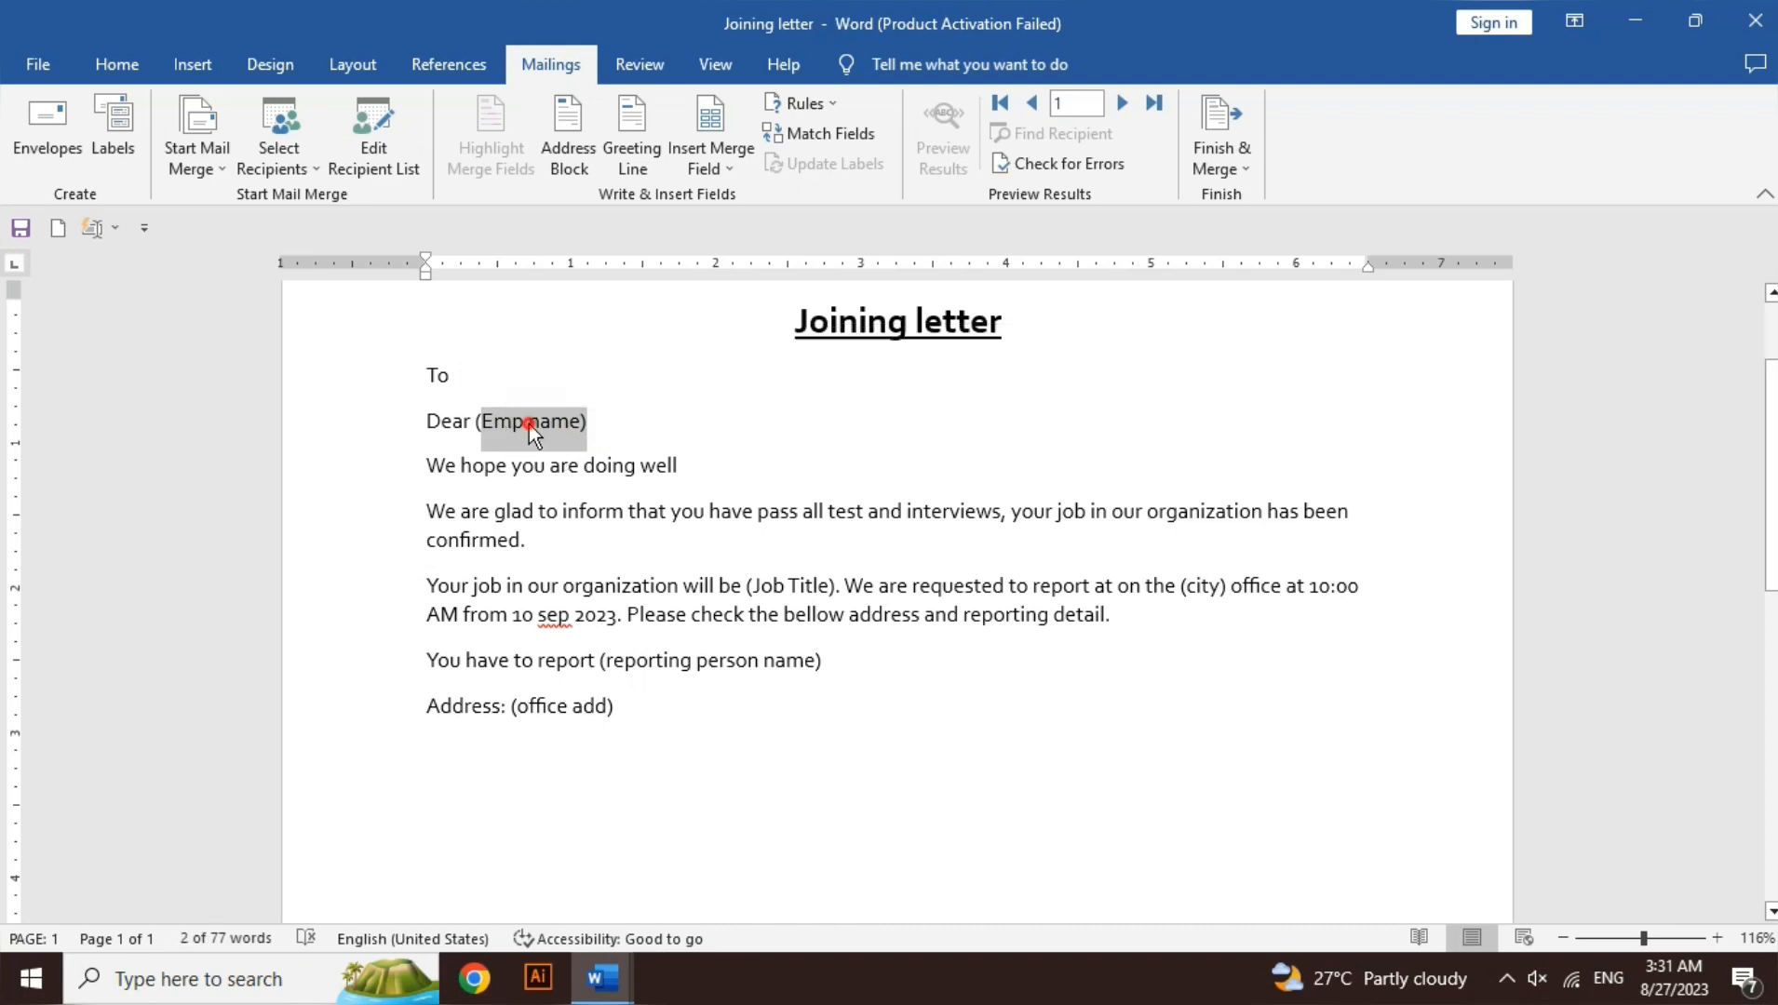
drag(587, 423, 478, 430)
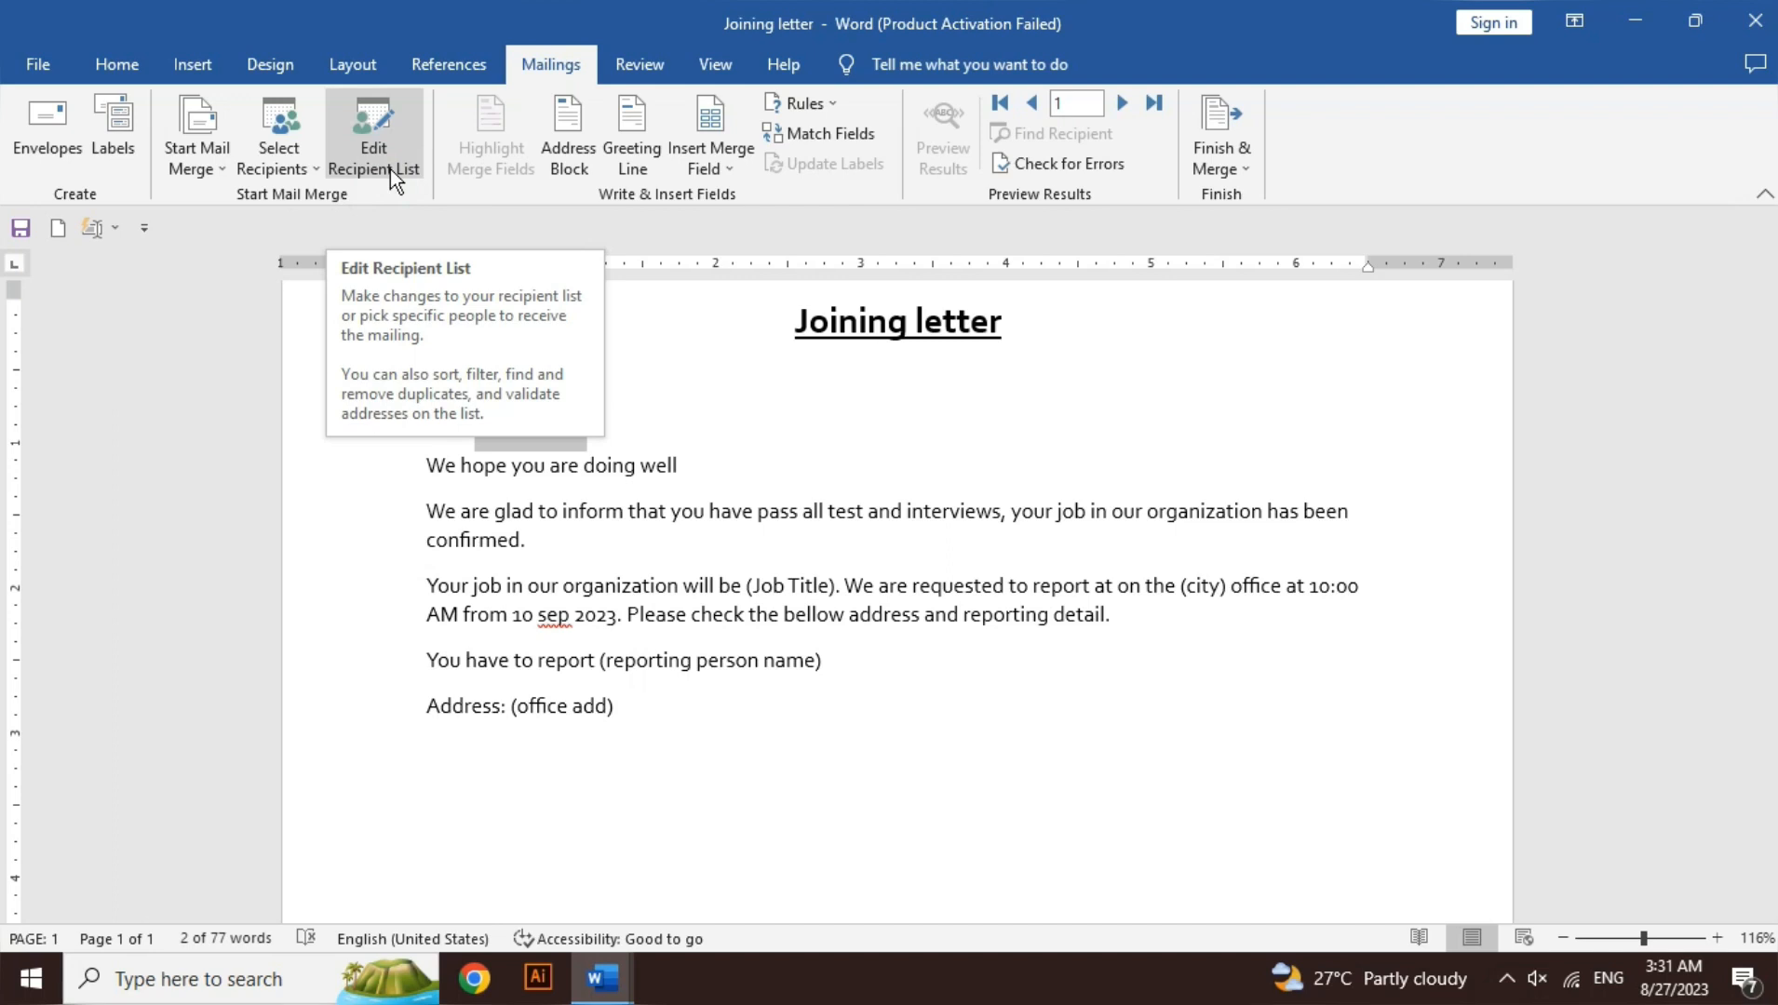
click(195, 169)
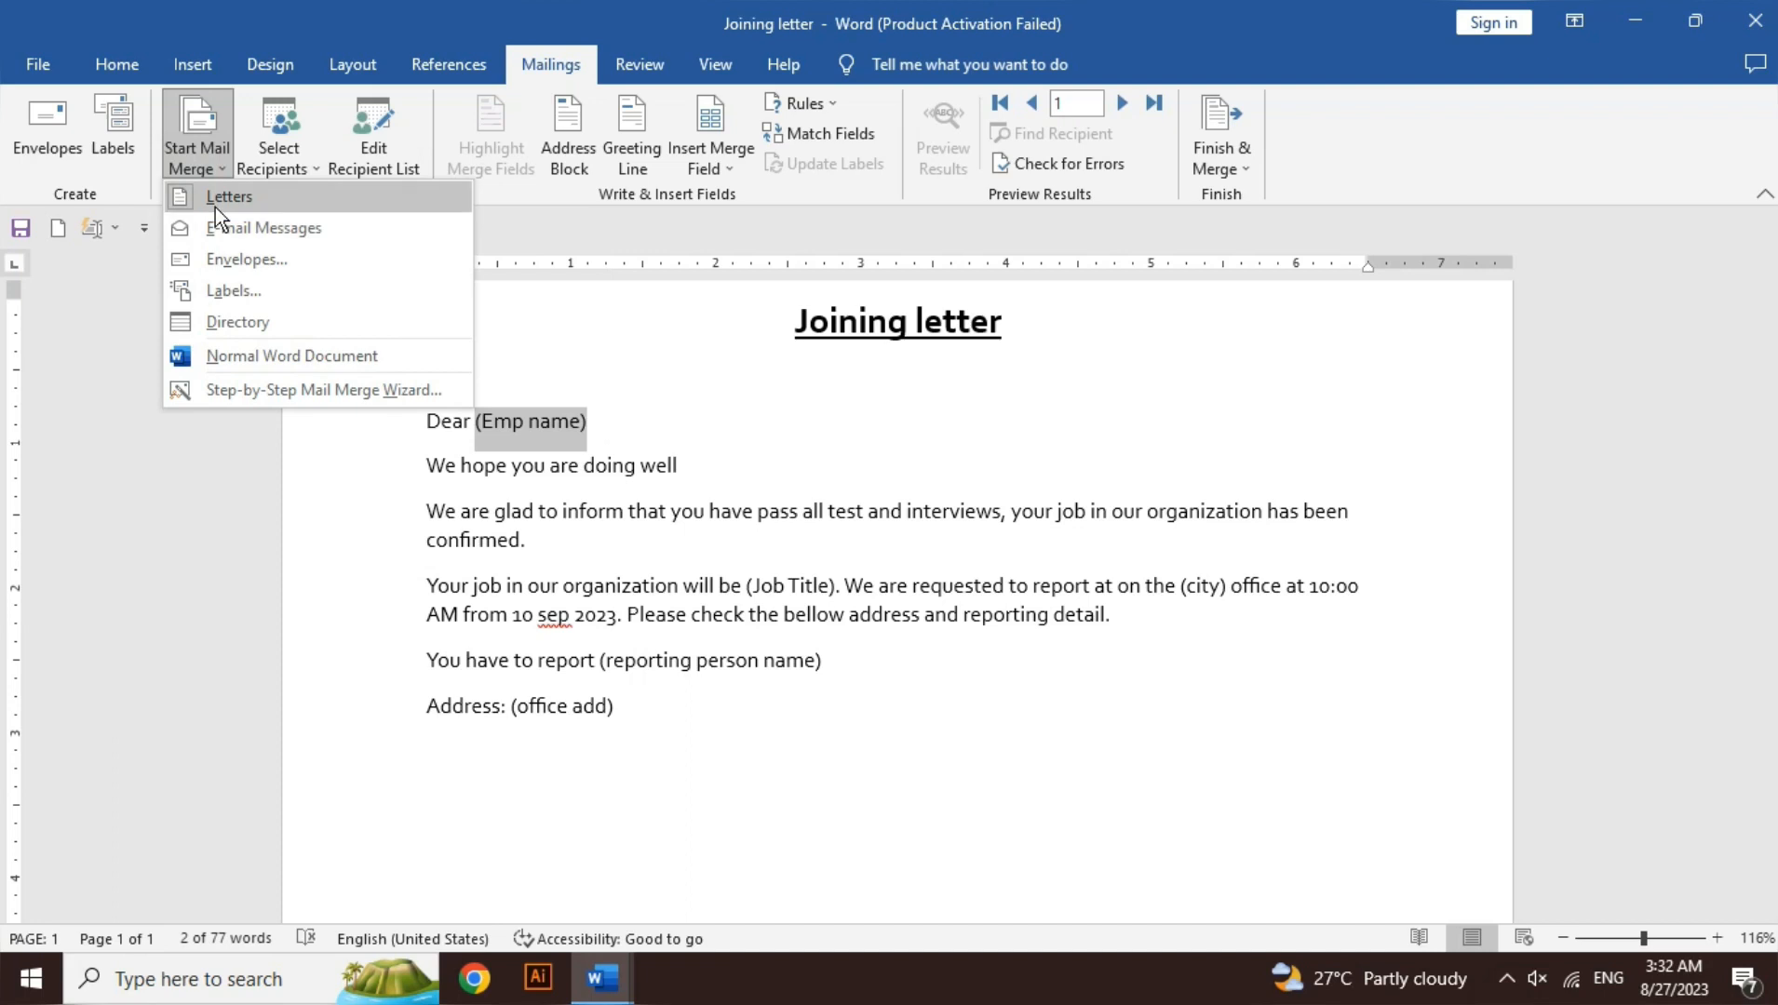
click(627, 375)
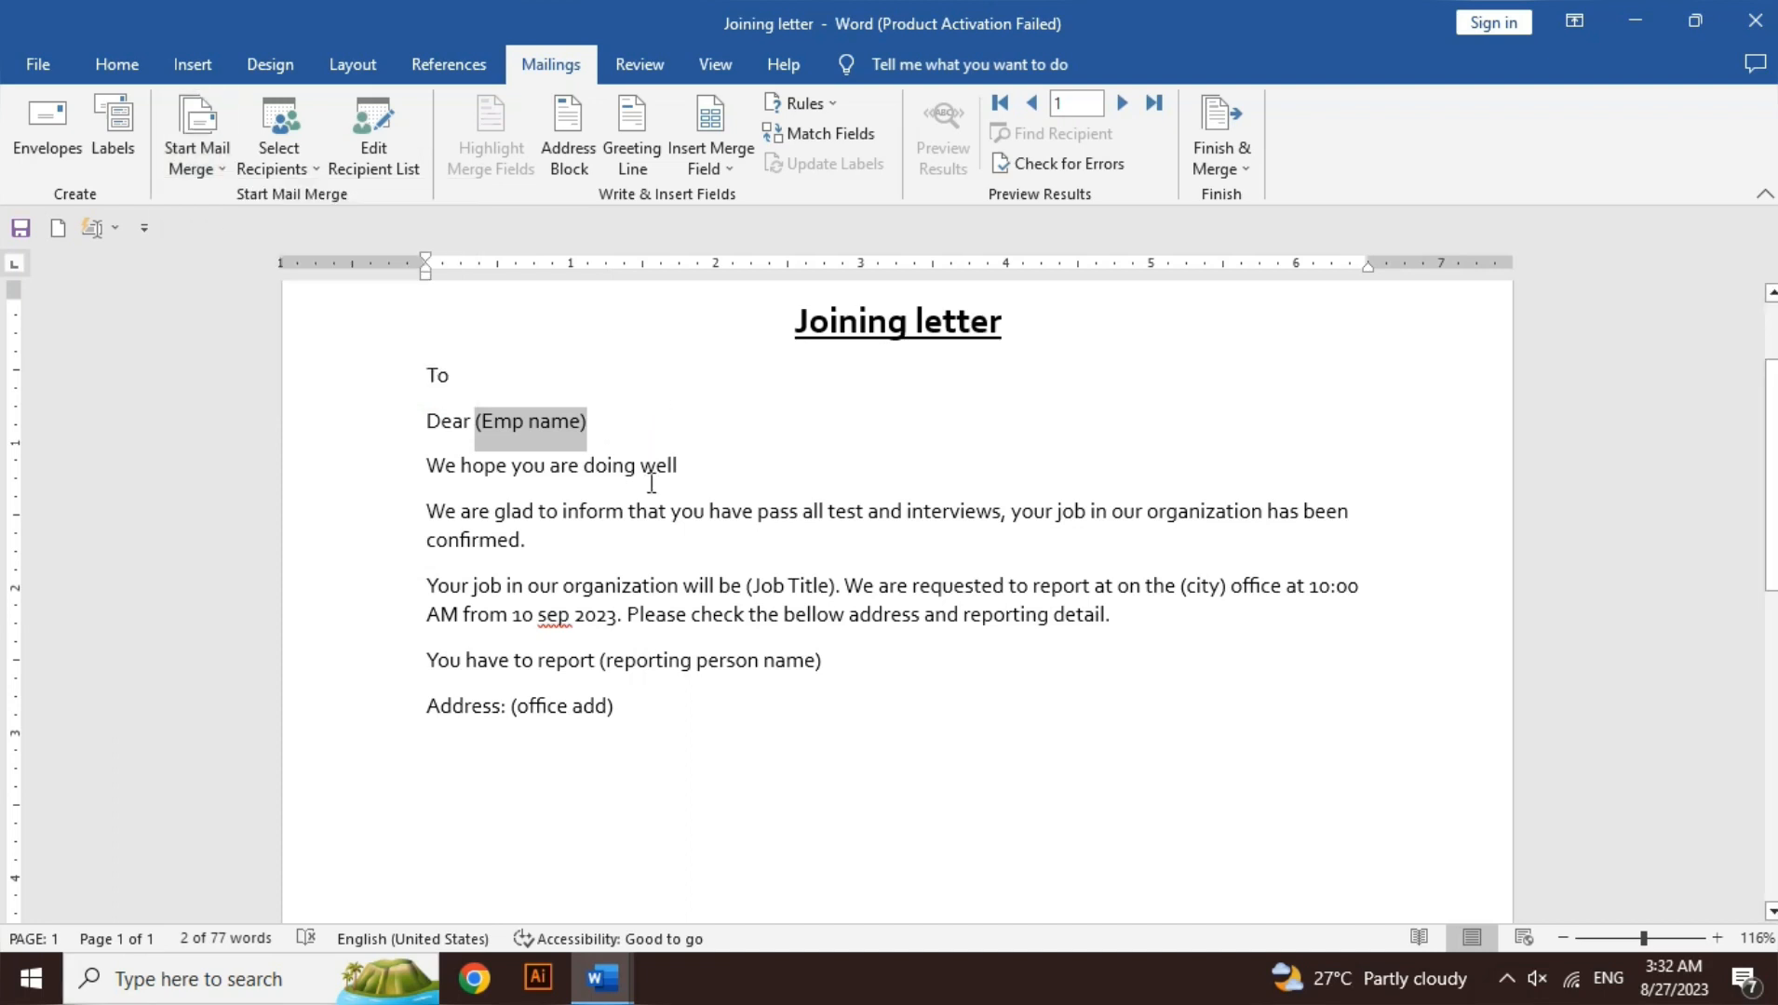
drag(690, 725, 391, 357)
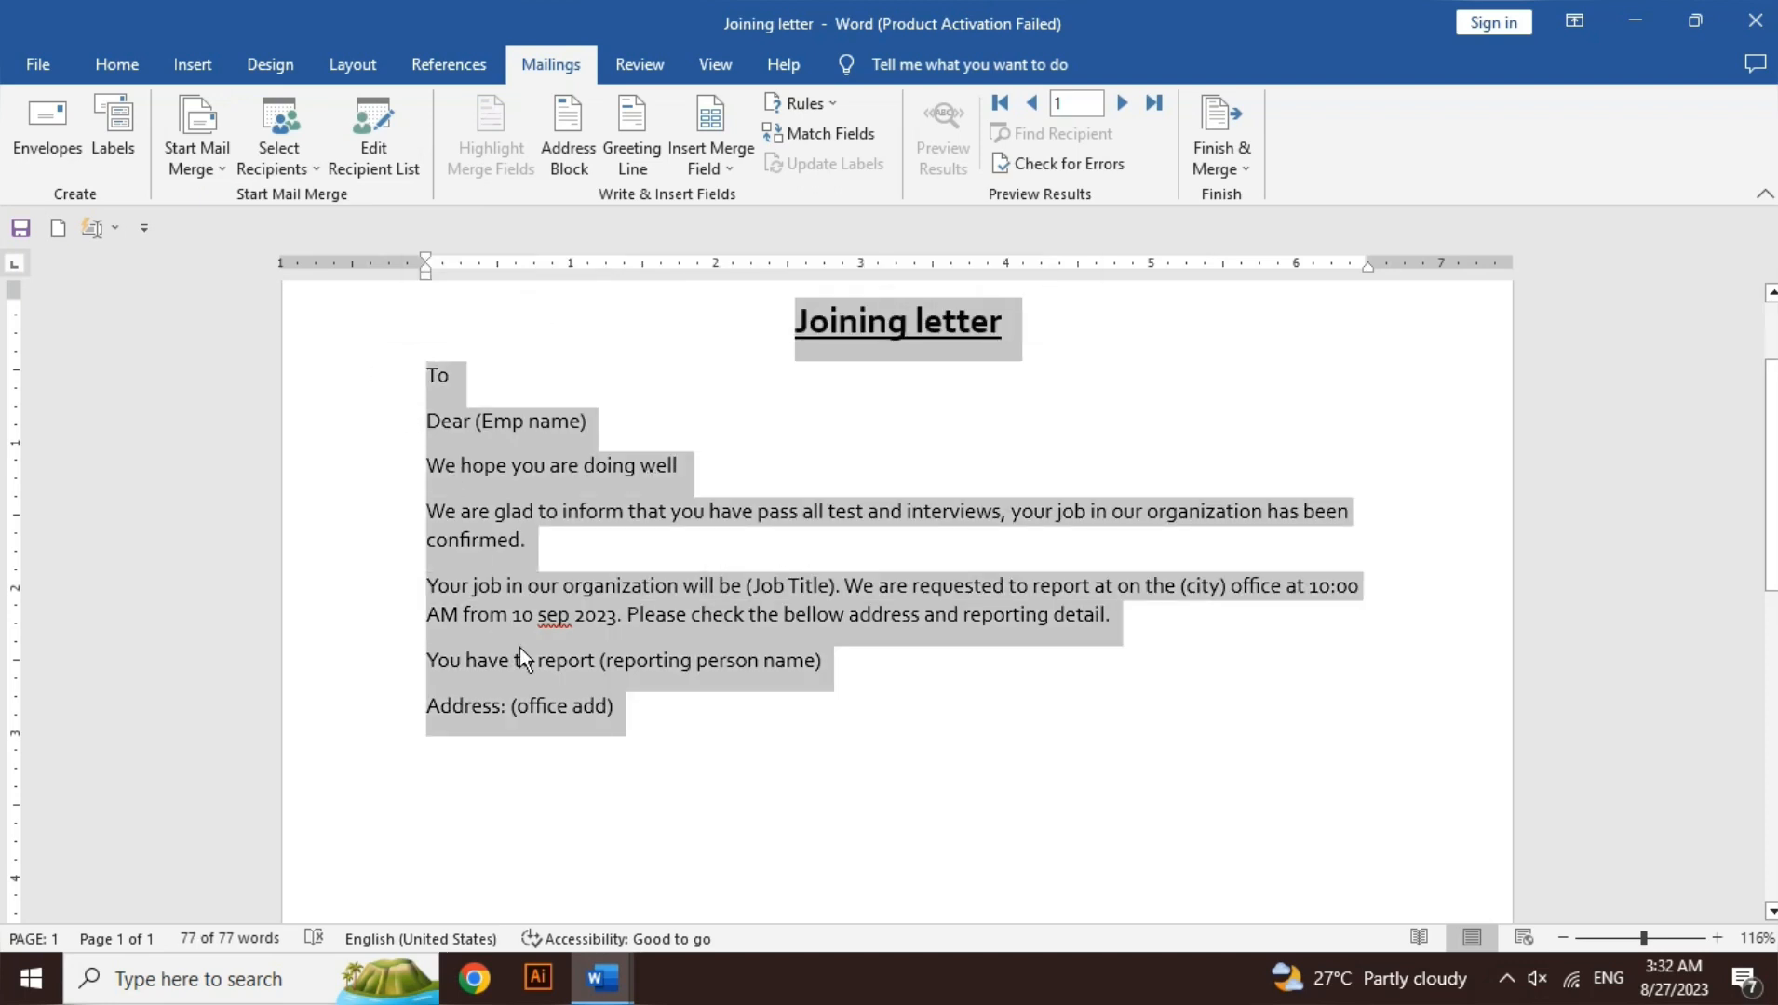
double_click(551, 422)
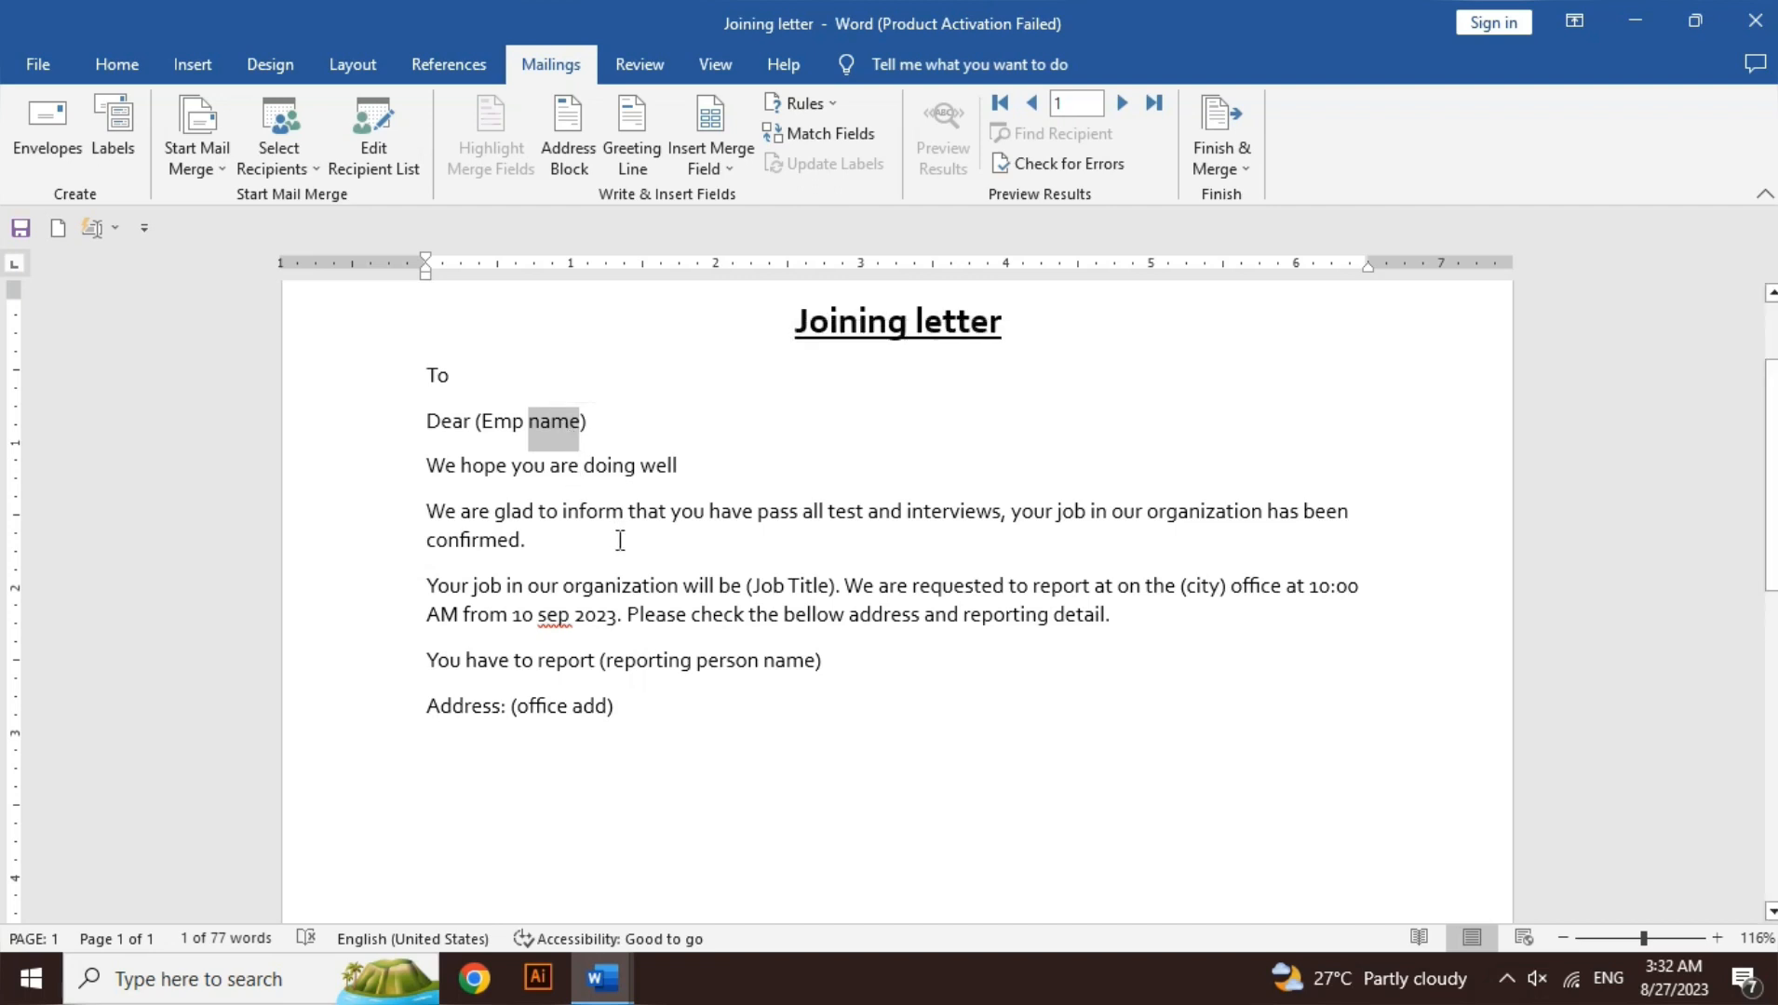
Step: Select the (Emp name) placeholder, view the address block options and leave them without inserting anything
triple_click(607, 443)
key(ctrl+shift+Right)
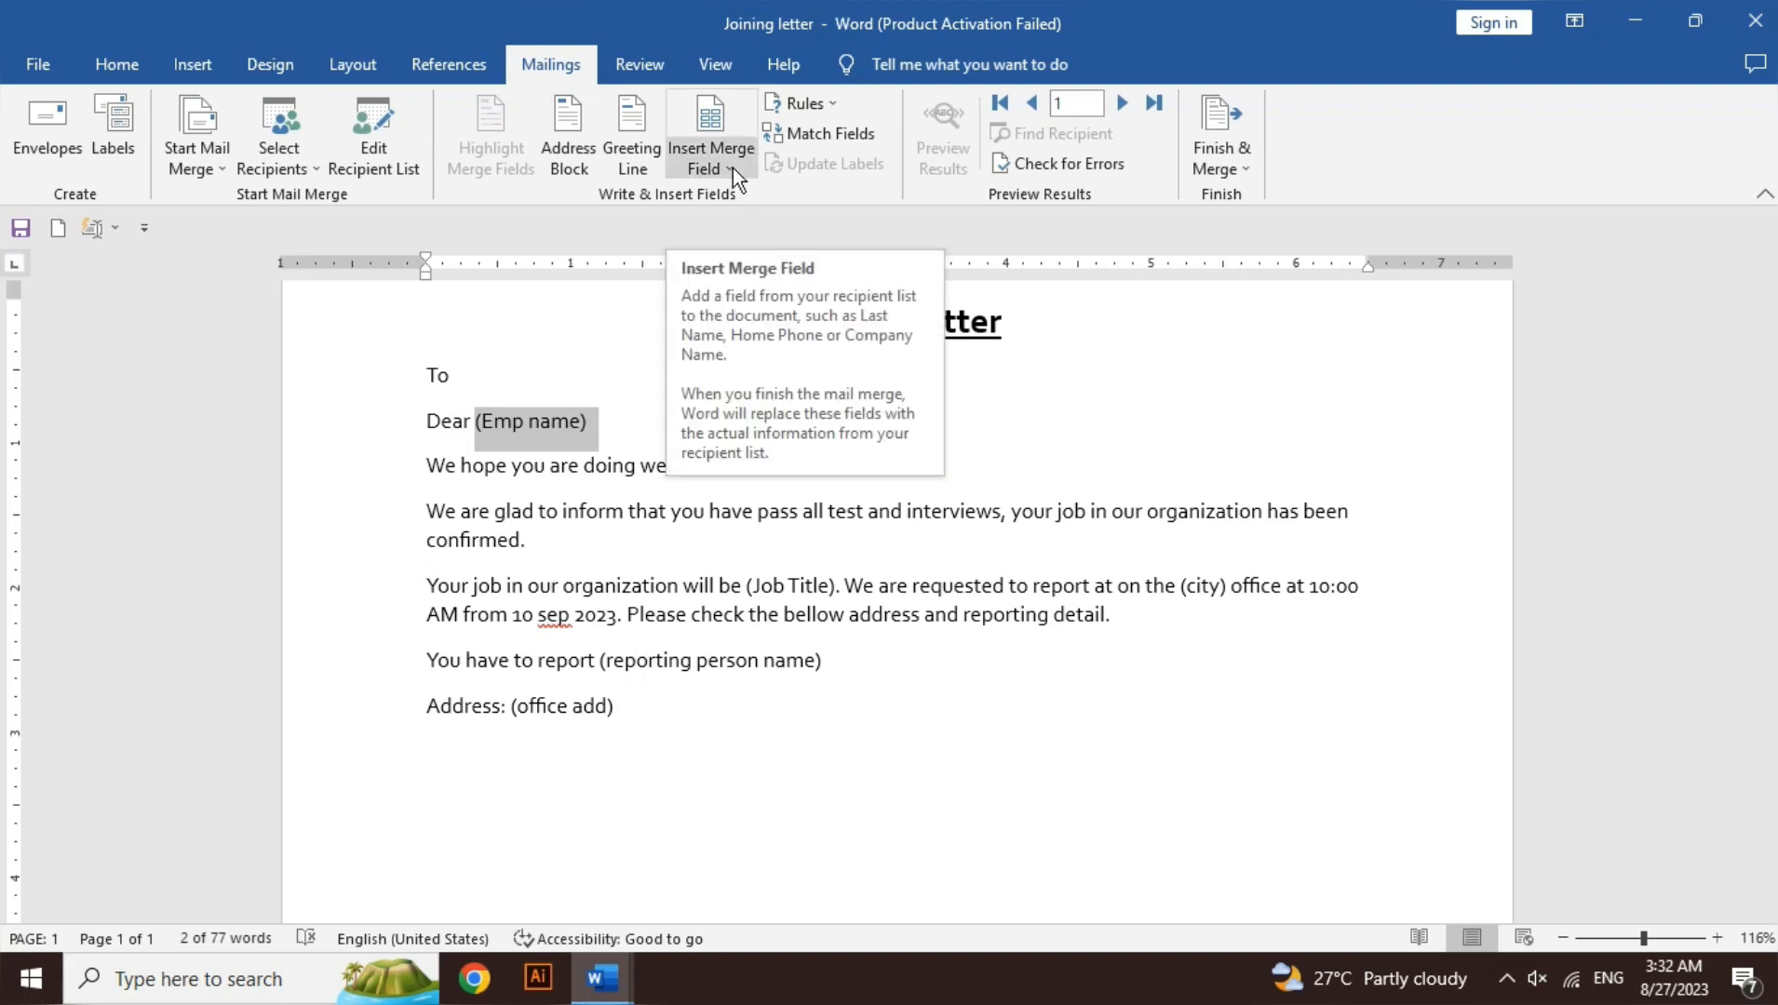
click(586, 175)
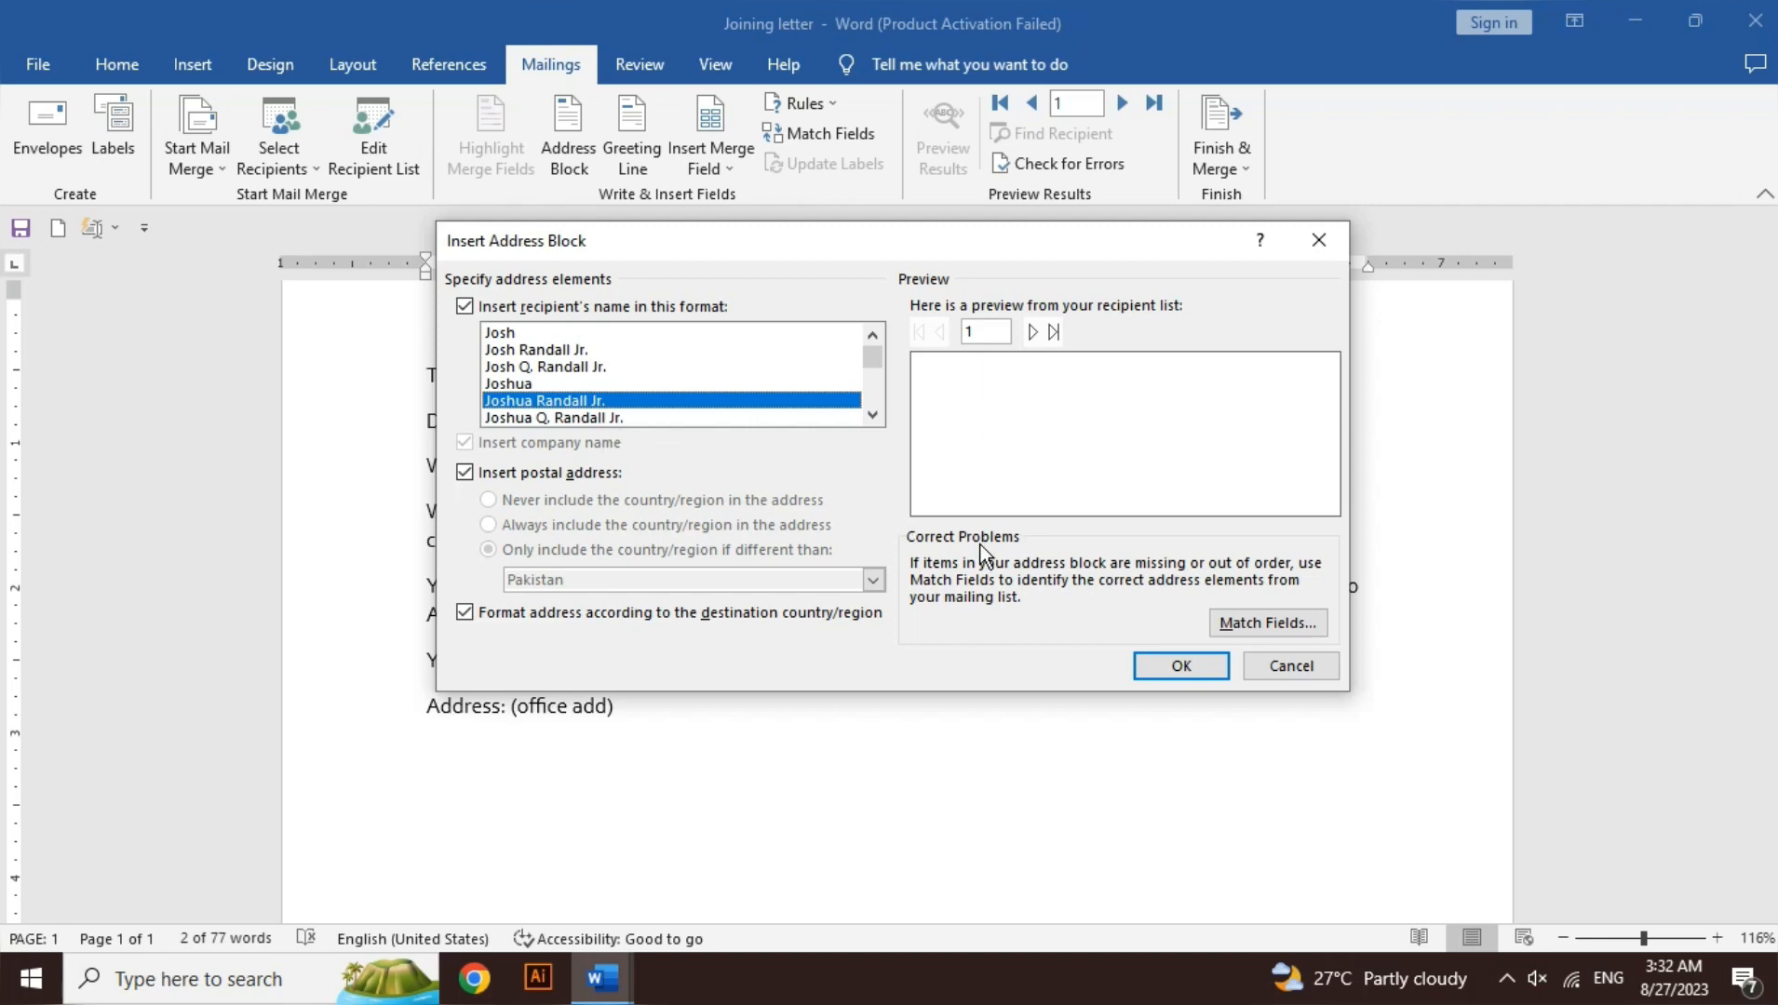
click(1268, 665)
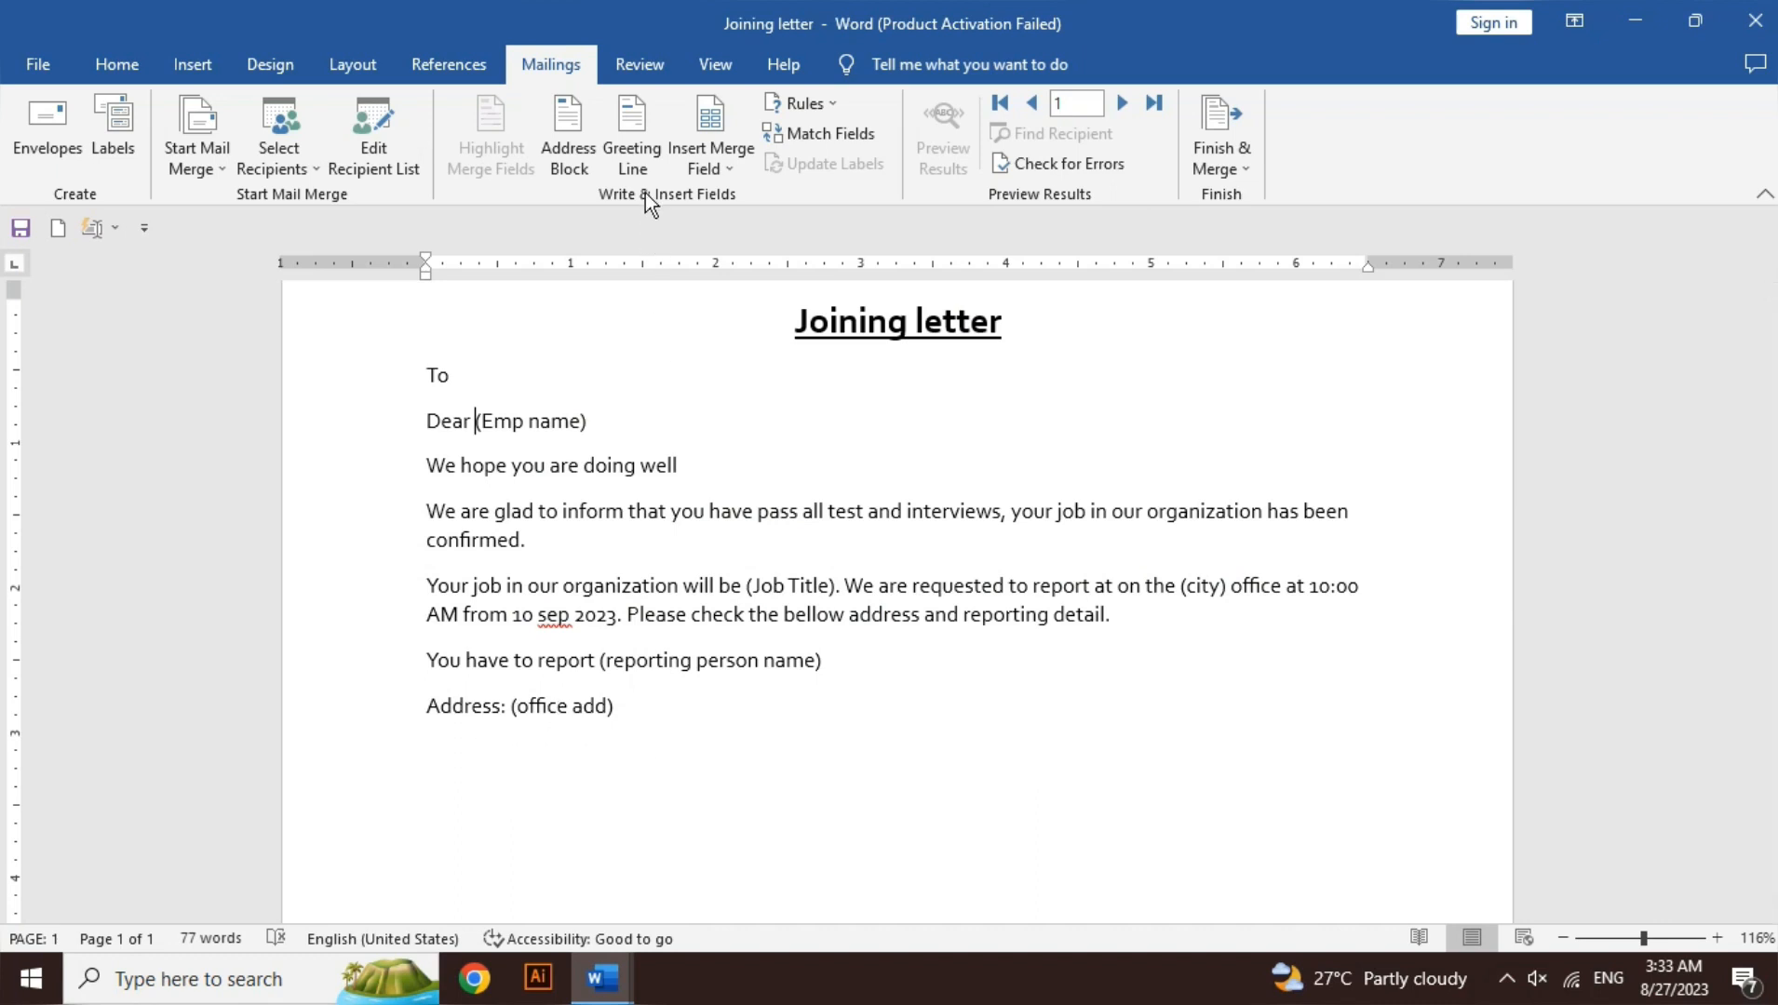
Step: Insert a greeting line before (Emp name) that starts with To and uses "Dear Sir," for invalid recipient names
click(644, 165)
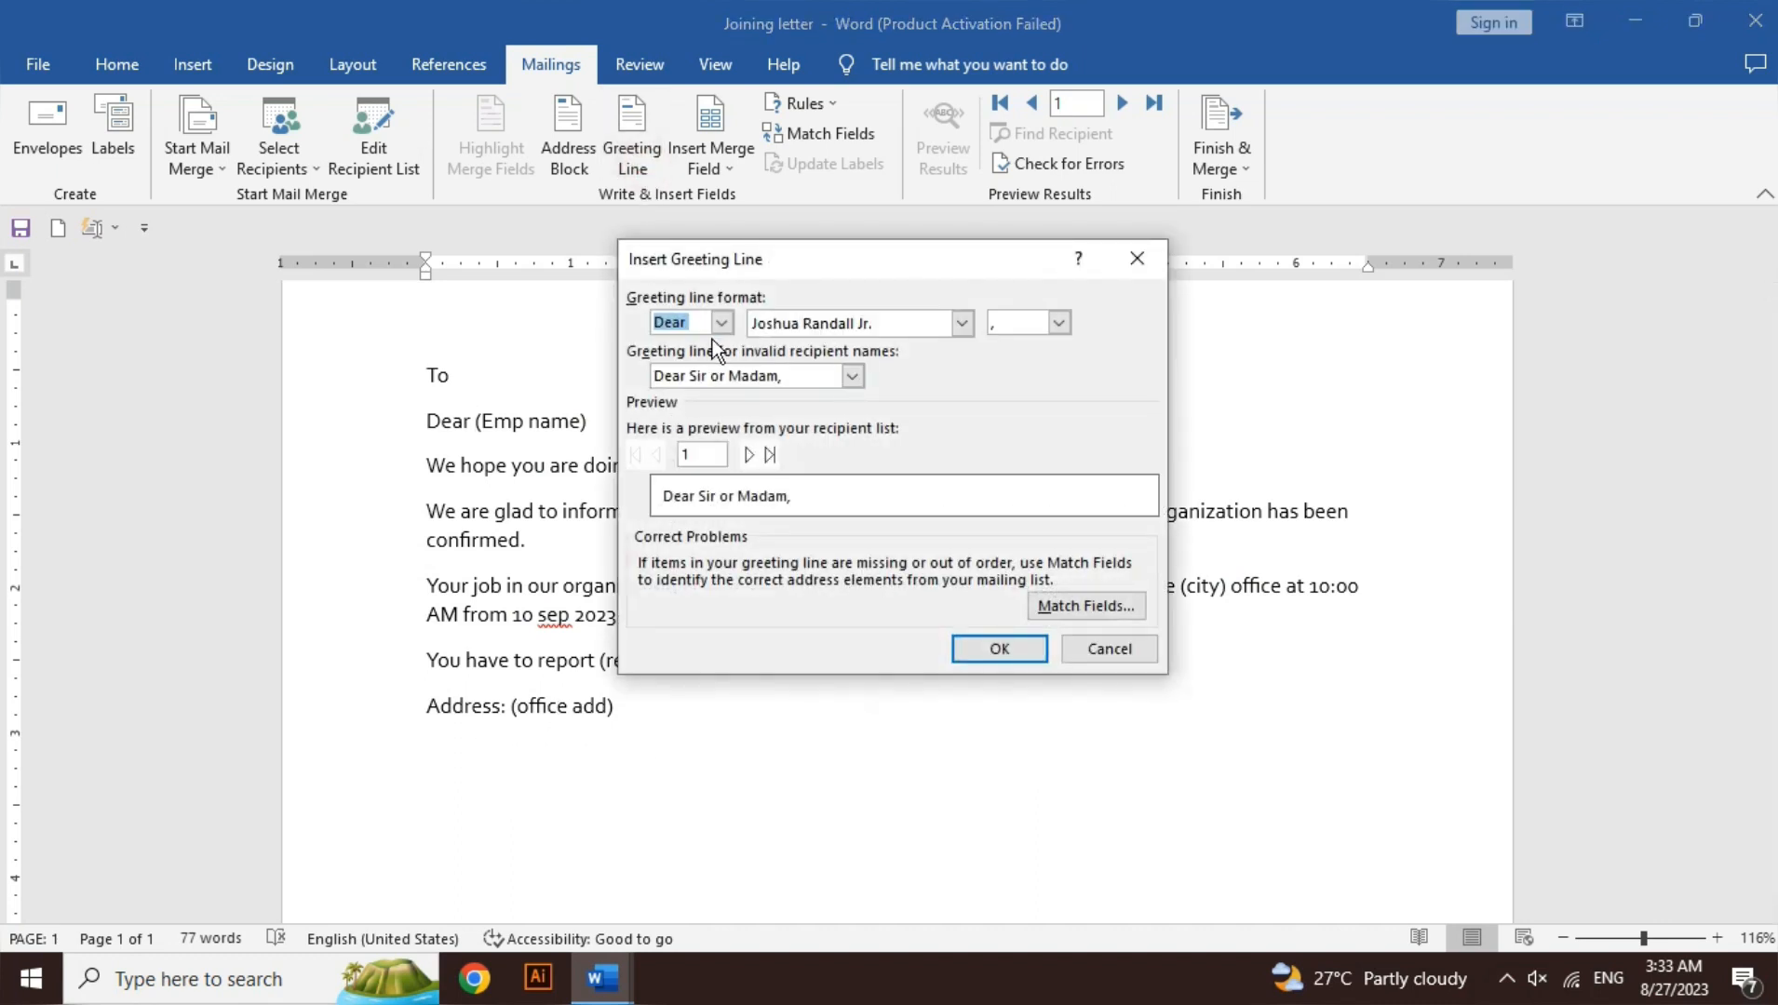
click(806, 383)
double_click(761, 376)
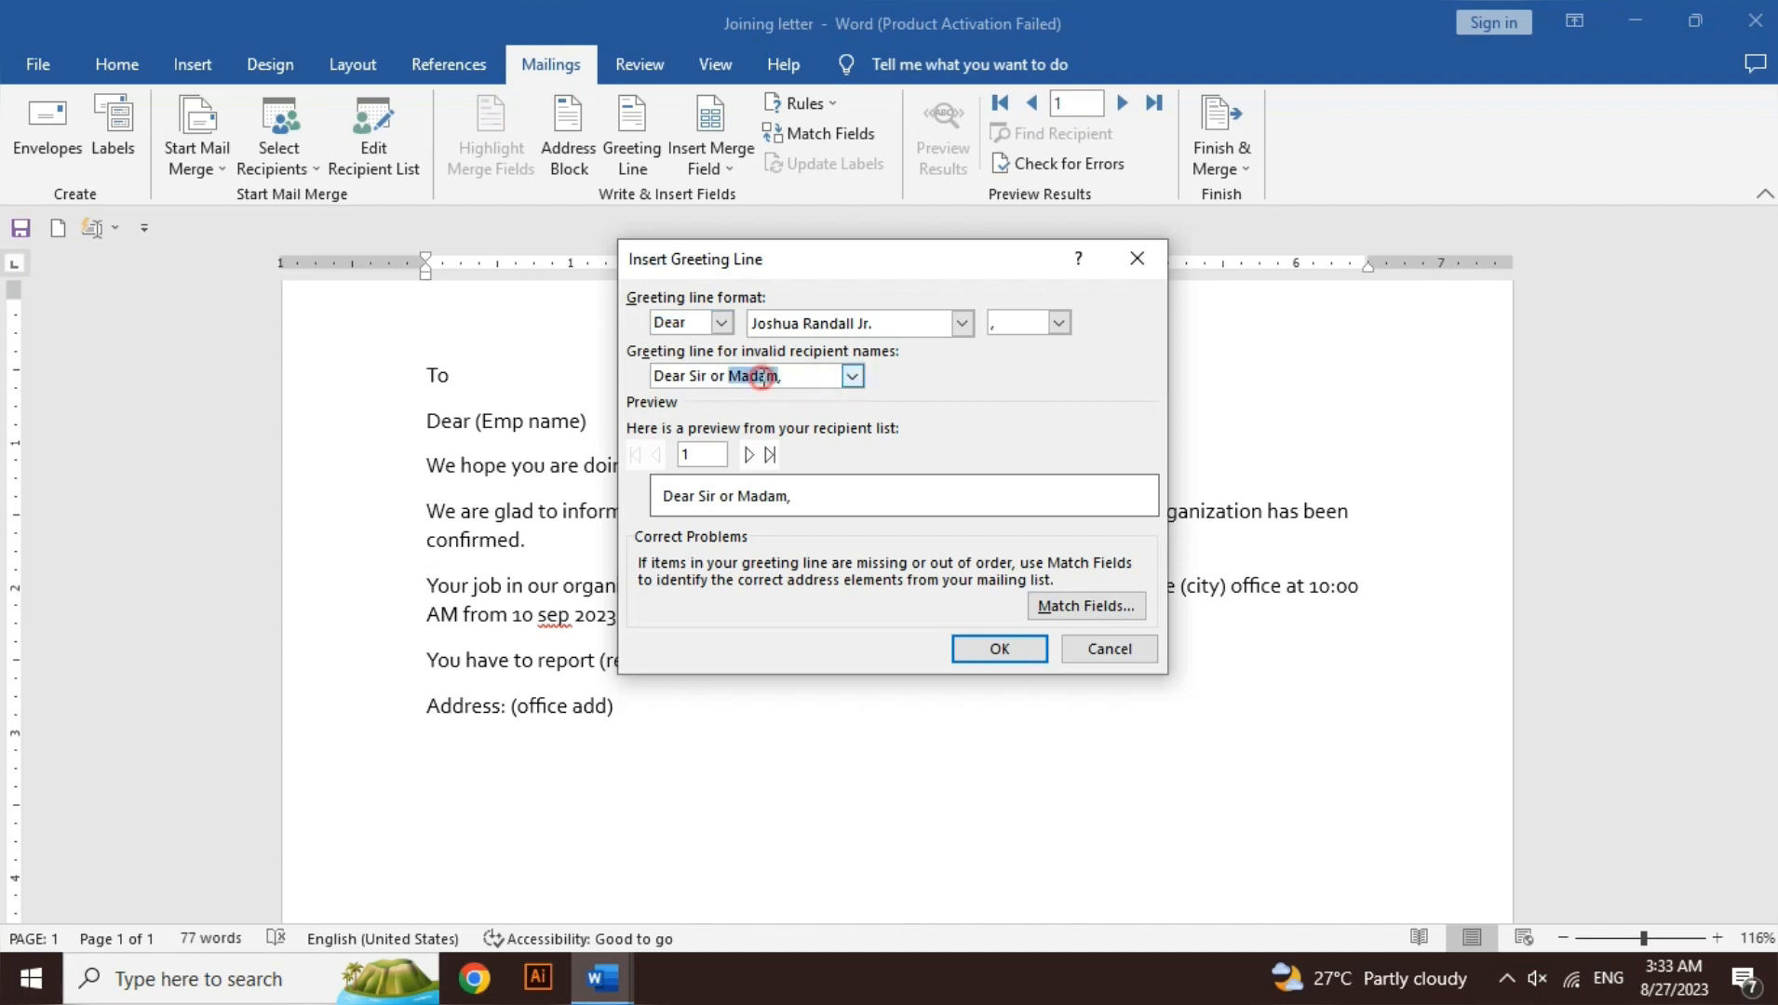
key(BackSpace)
key(BackSpace)
key(BackSpace)
key(BackSpace)
key(BackSpace)
click(723, 323)
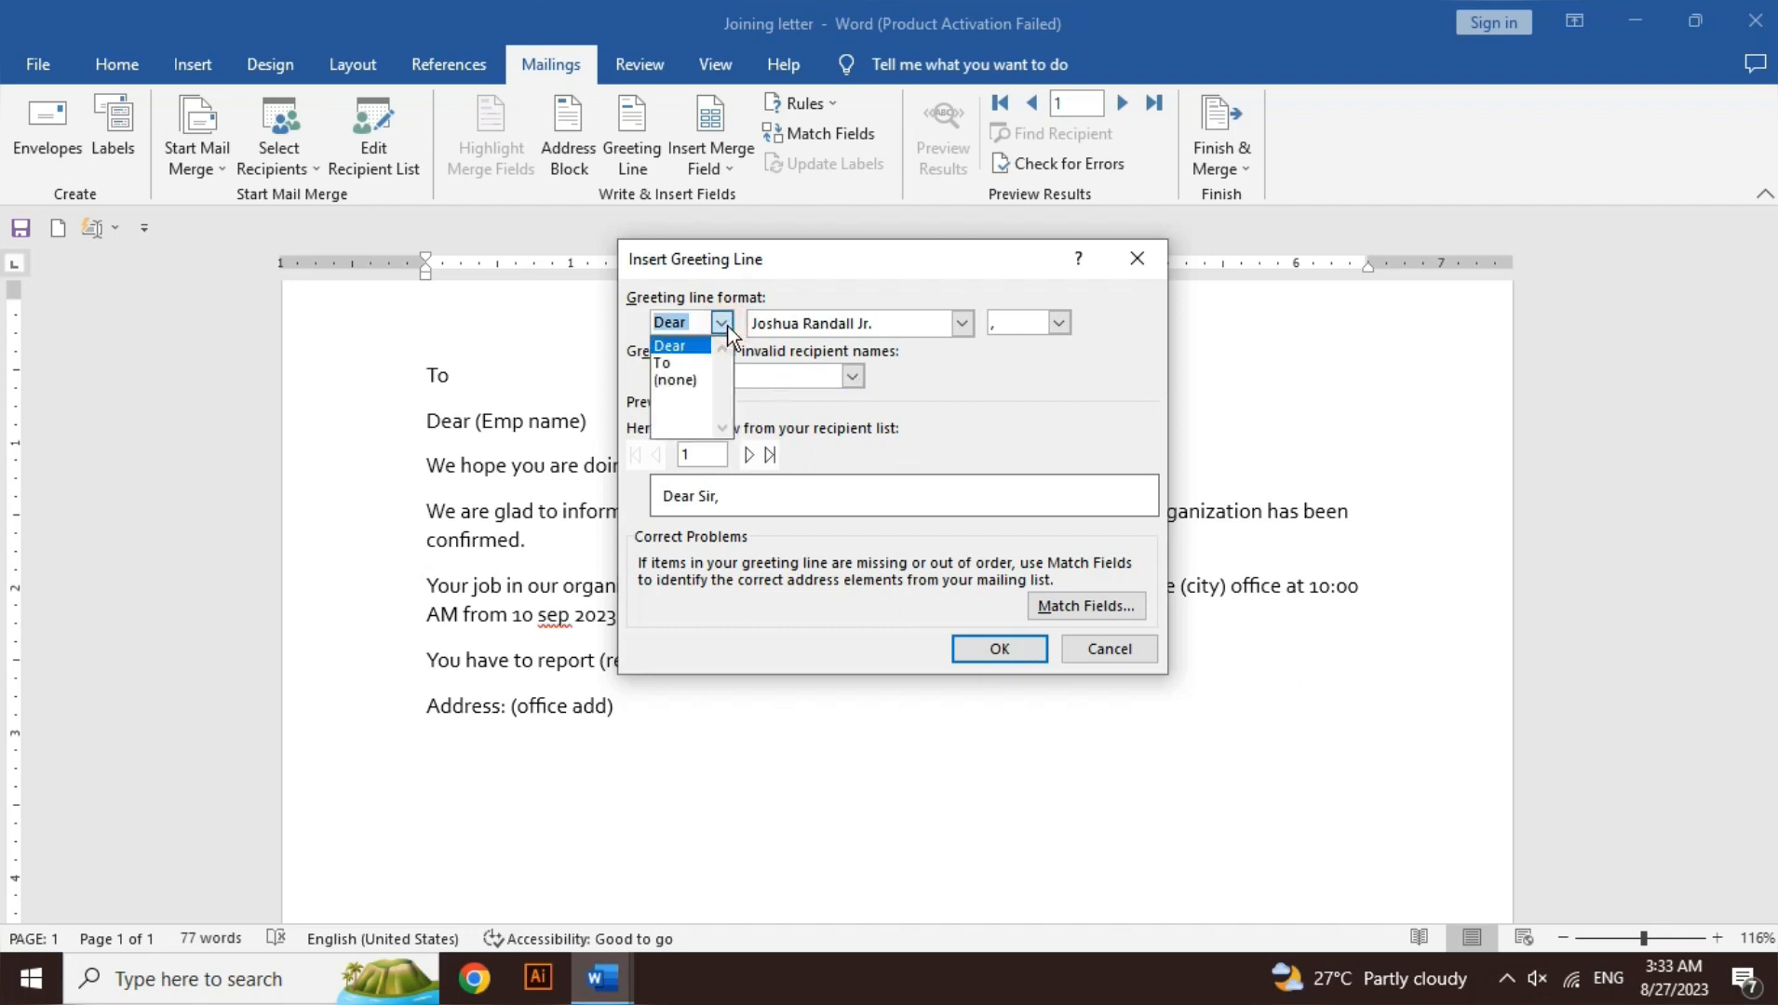
click(702, 361)
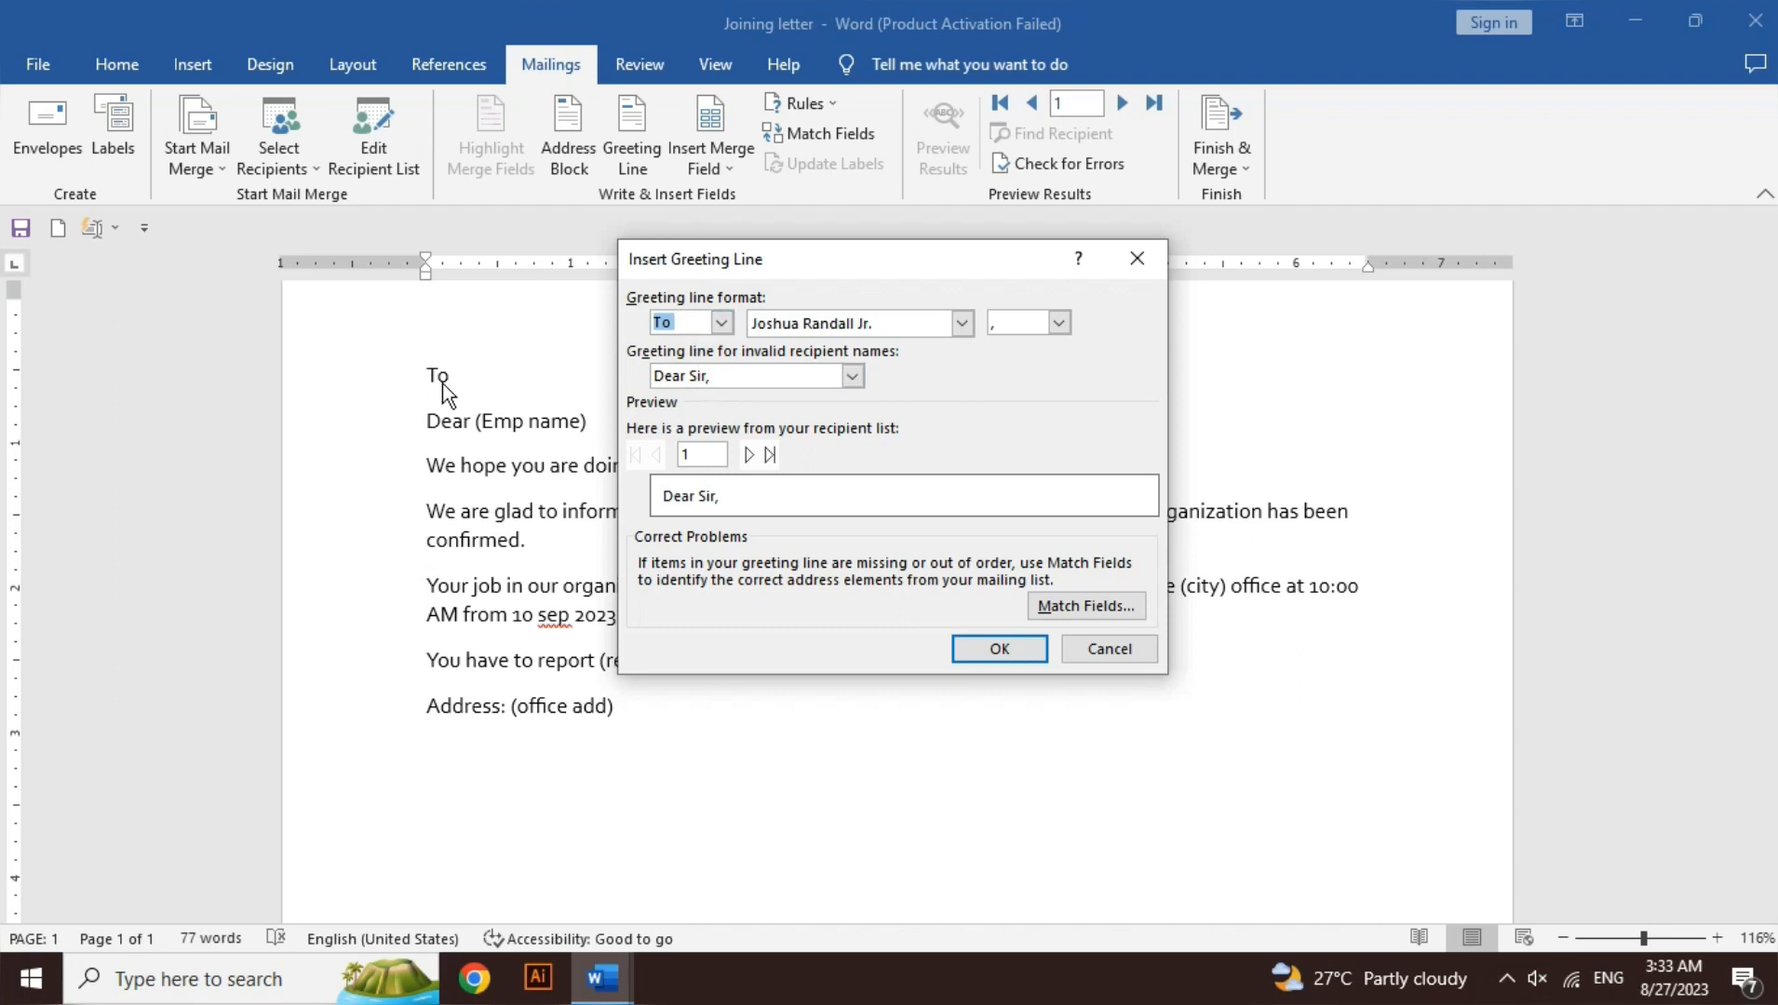
click(977, 650)
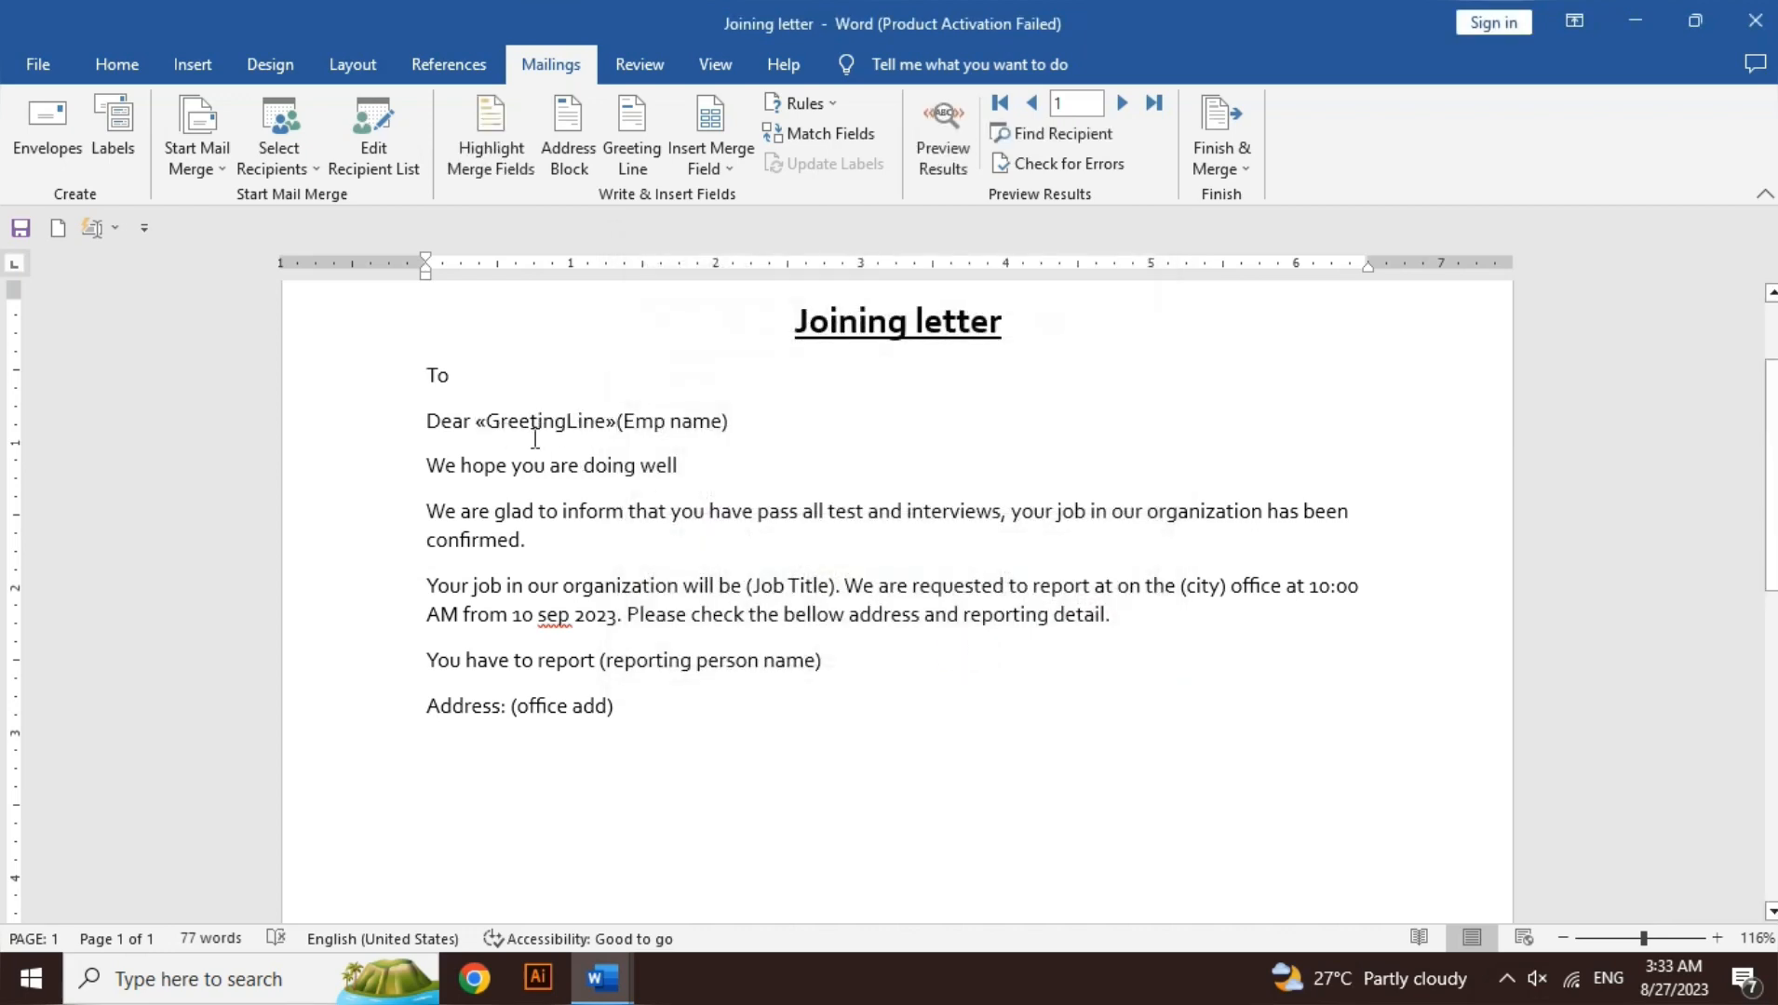
Step: Remove the greeting line field before (Emp name) and add an empty line below To
key(BackSpace)
key(BackSpace)
click(503, 379)
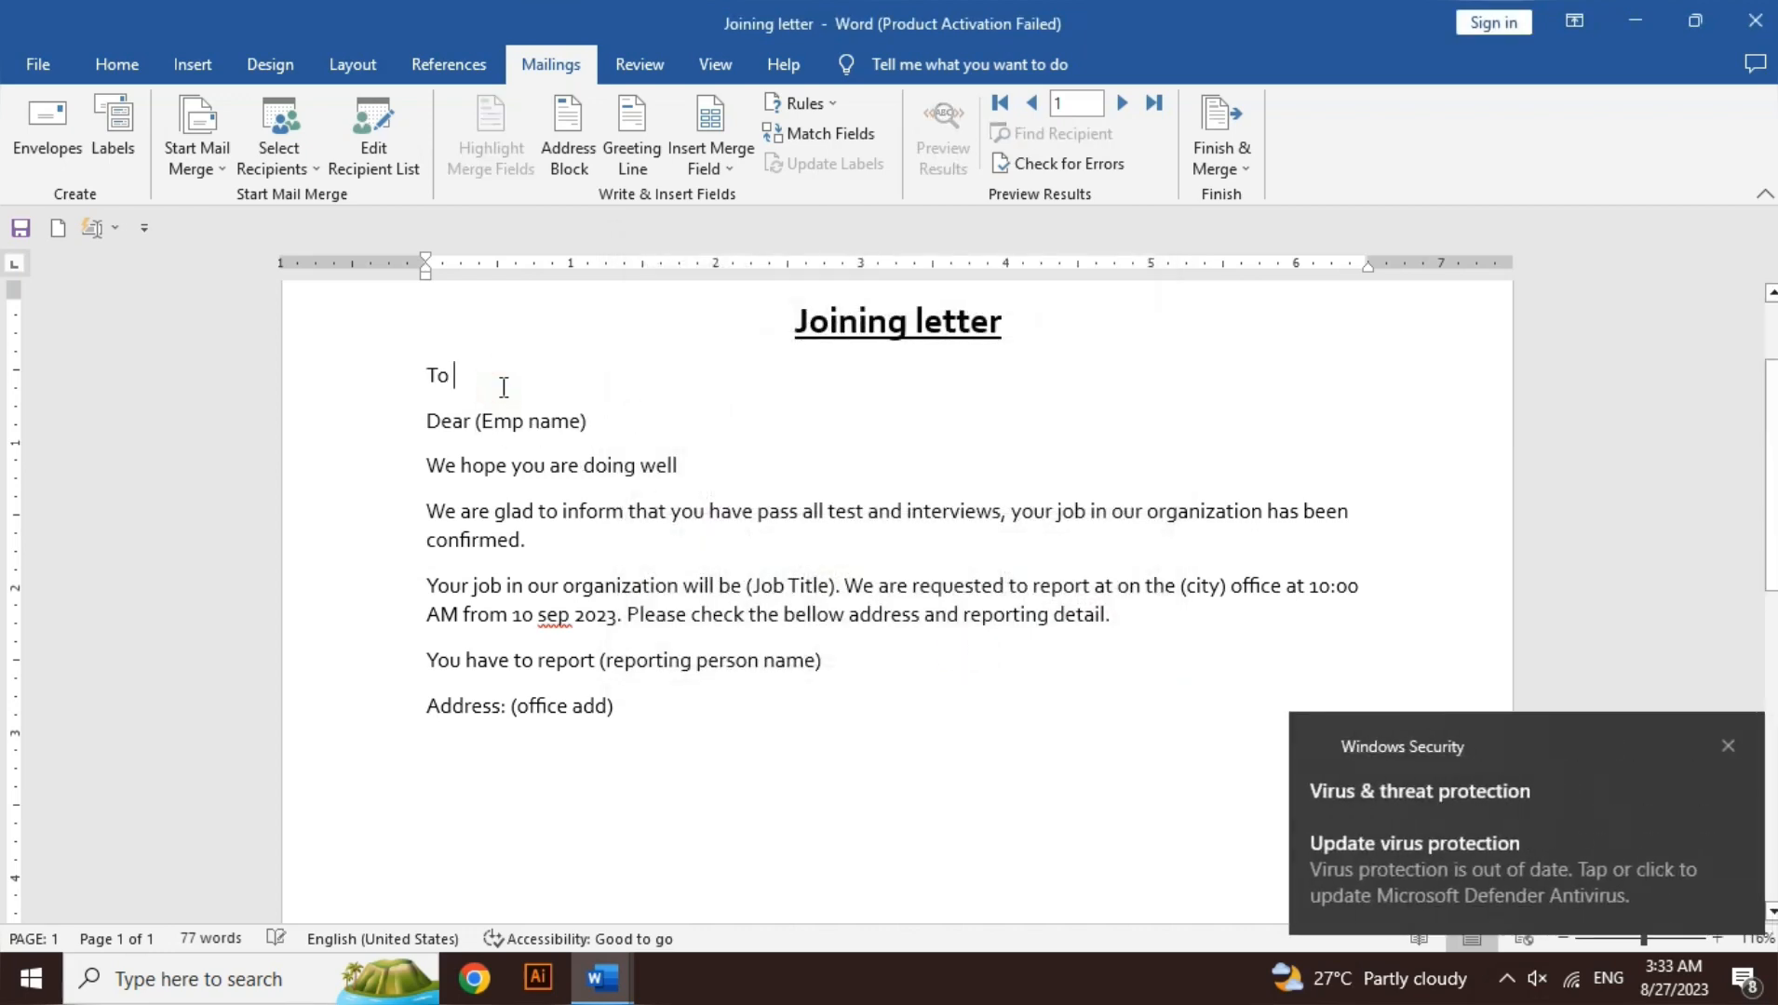
key(Return)
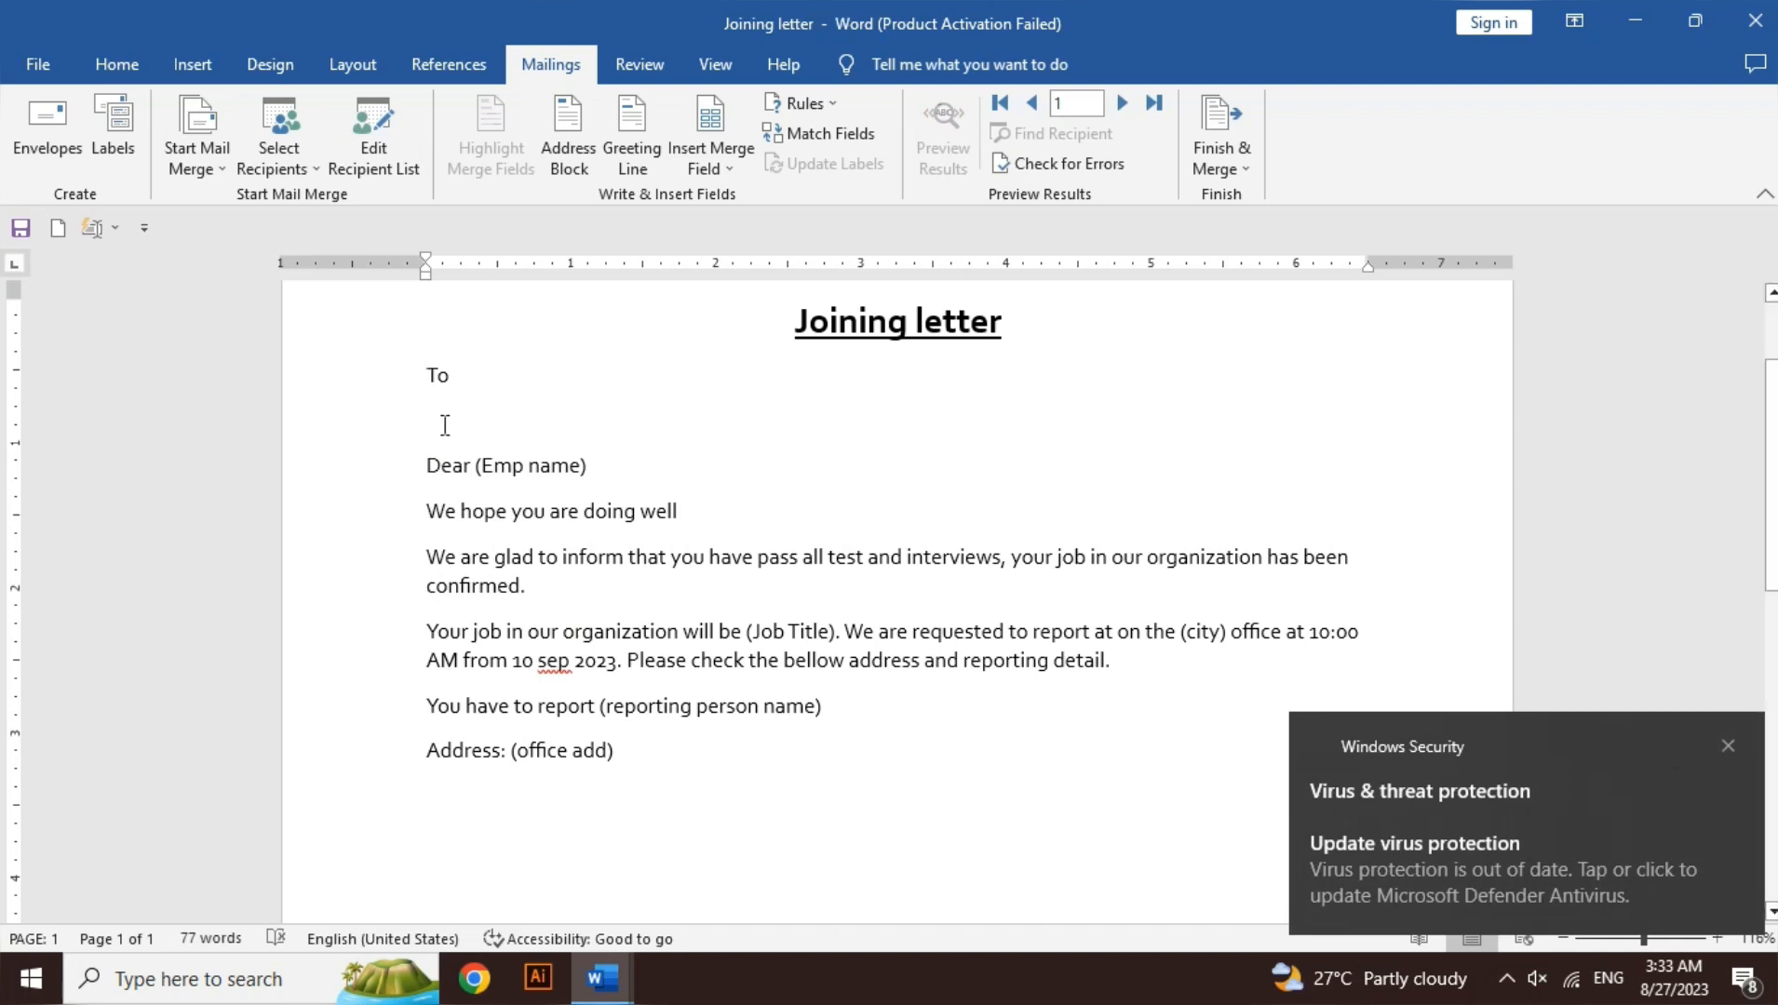
Step: Insert a greeting line on the empty line below To, keeping Dear and "Dear Sir or Madam," for invalid names
click(643, 158)
click(728, 328)
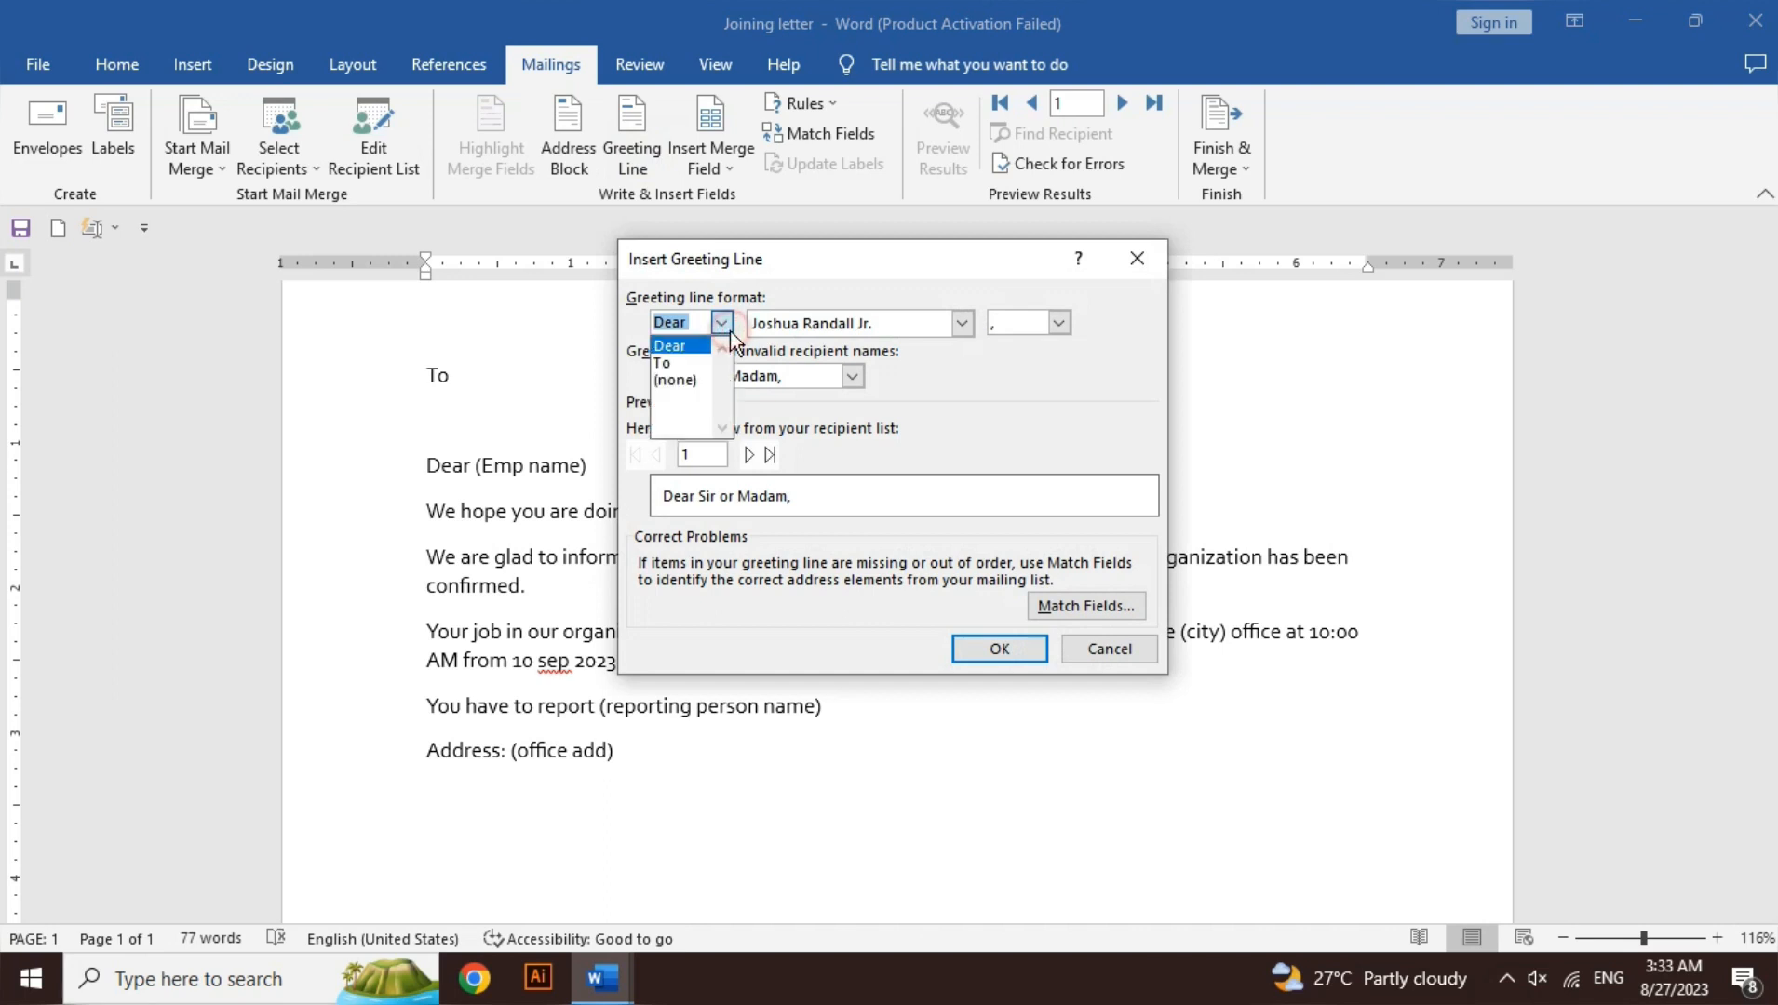
click(728, 328)
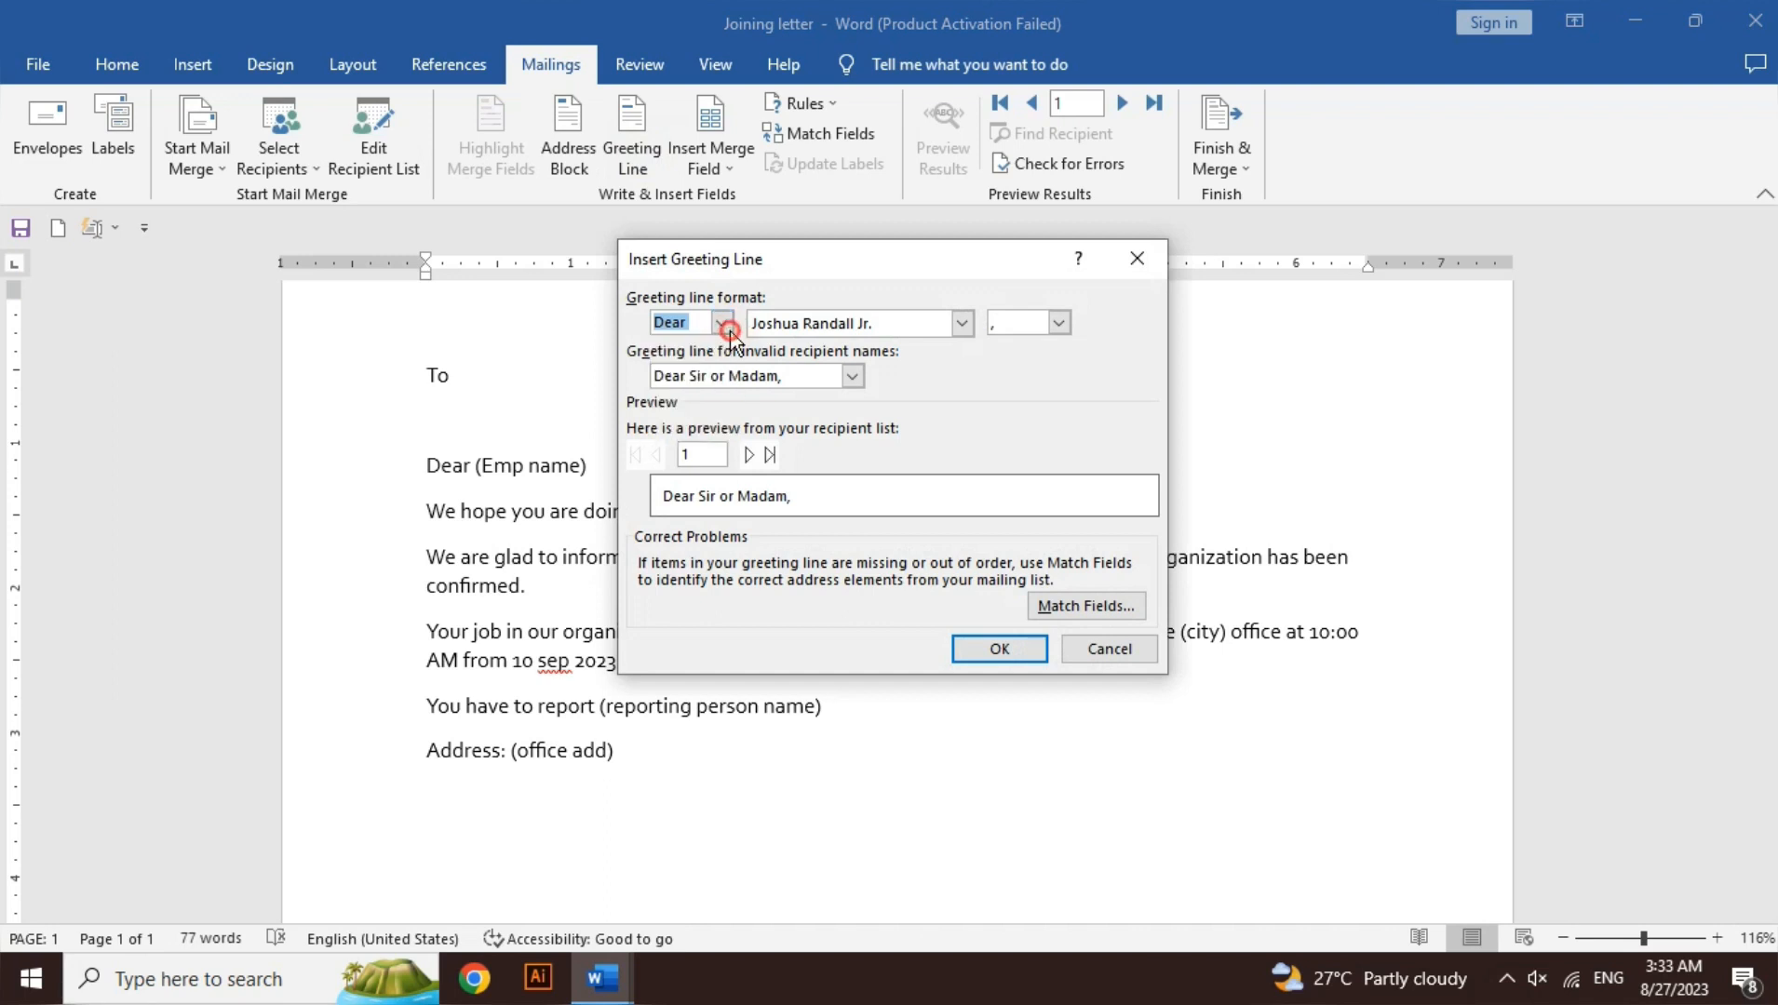
click(852, 377)
click(853, 377)
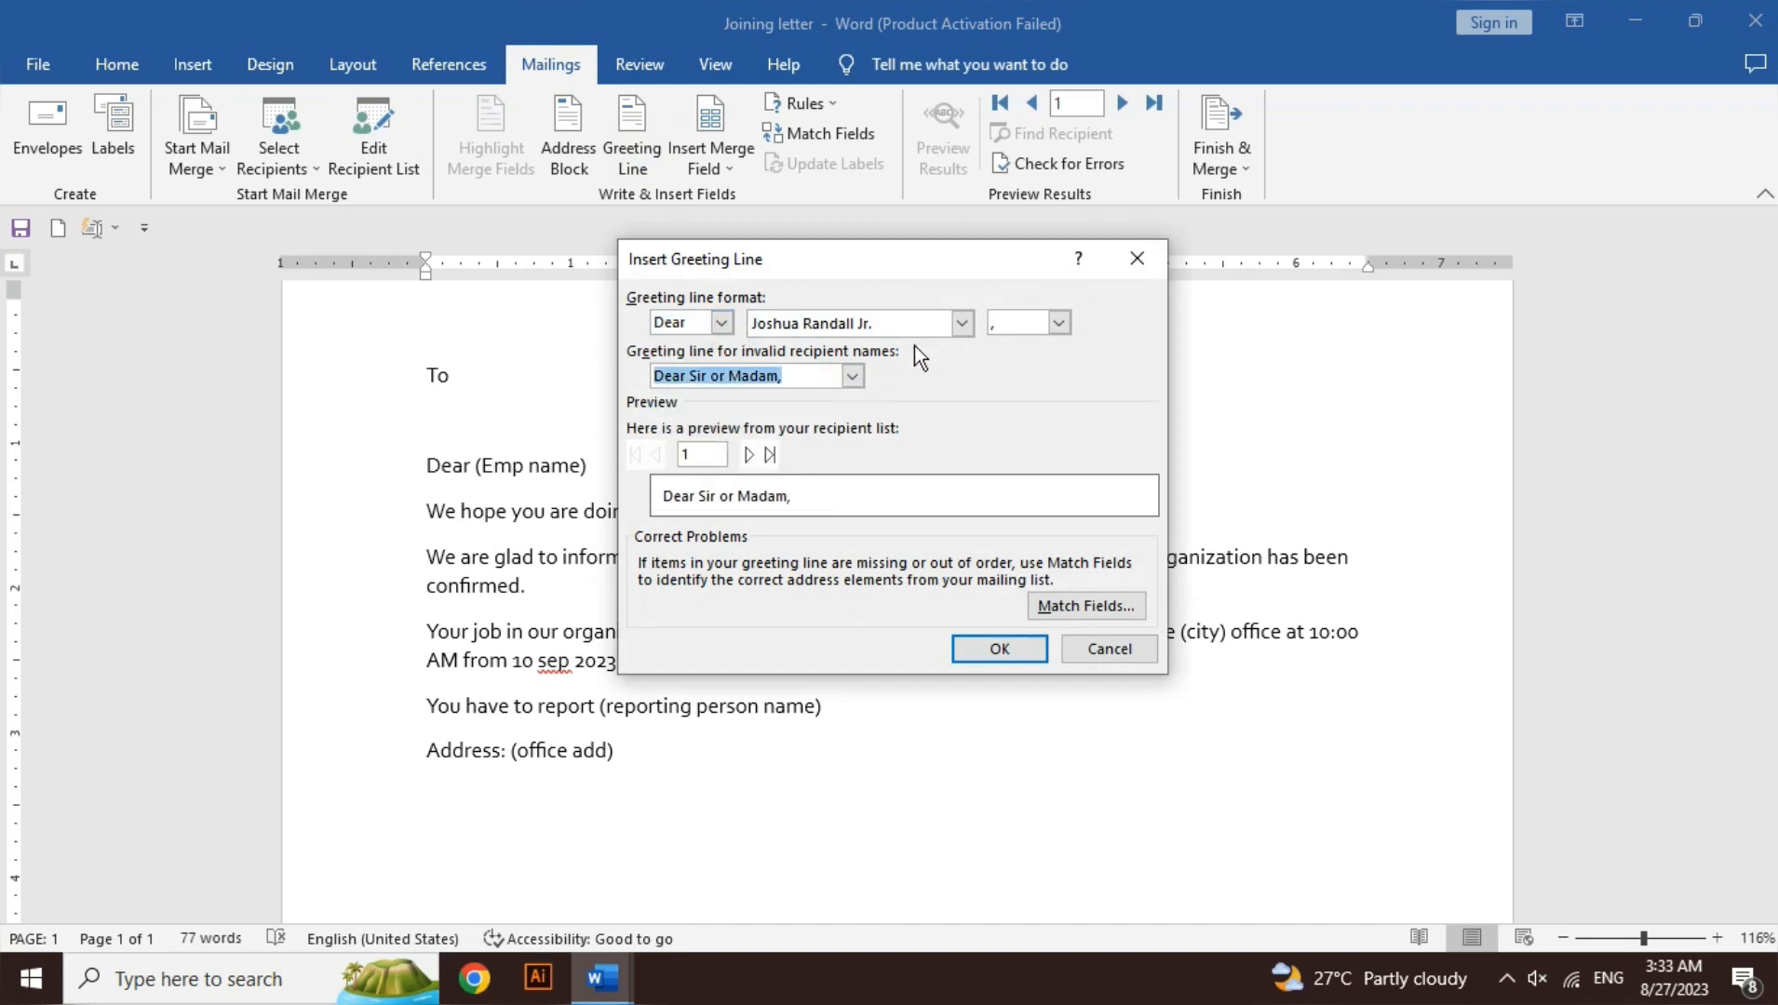
click(962, 323)
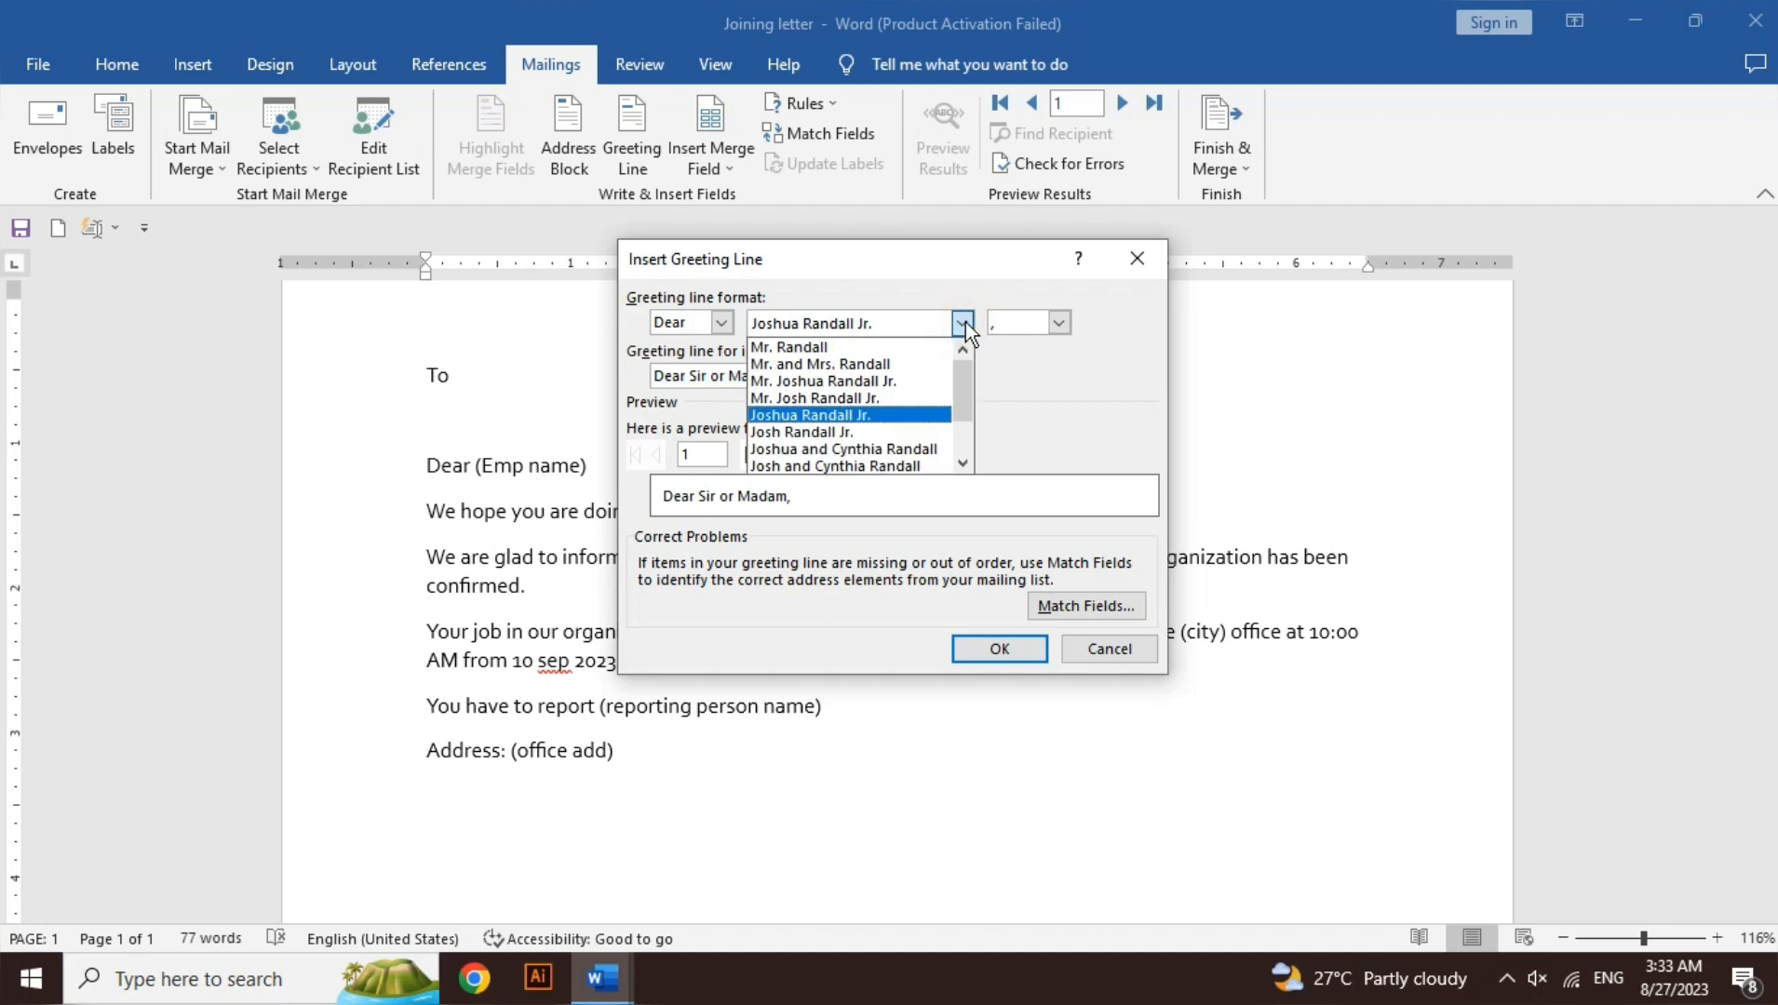
click(966, 322)
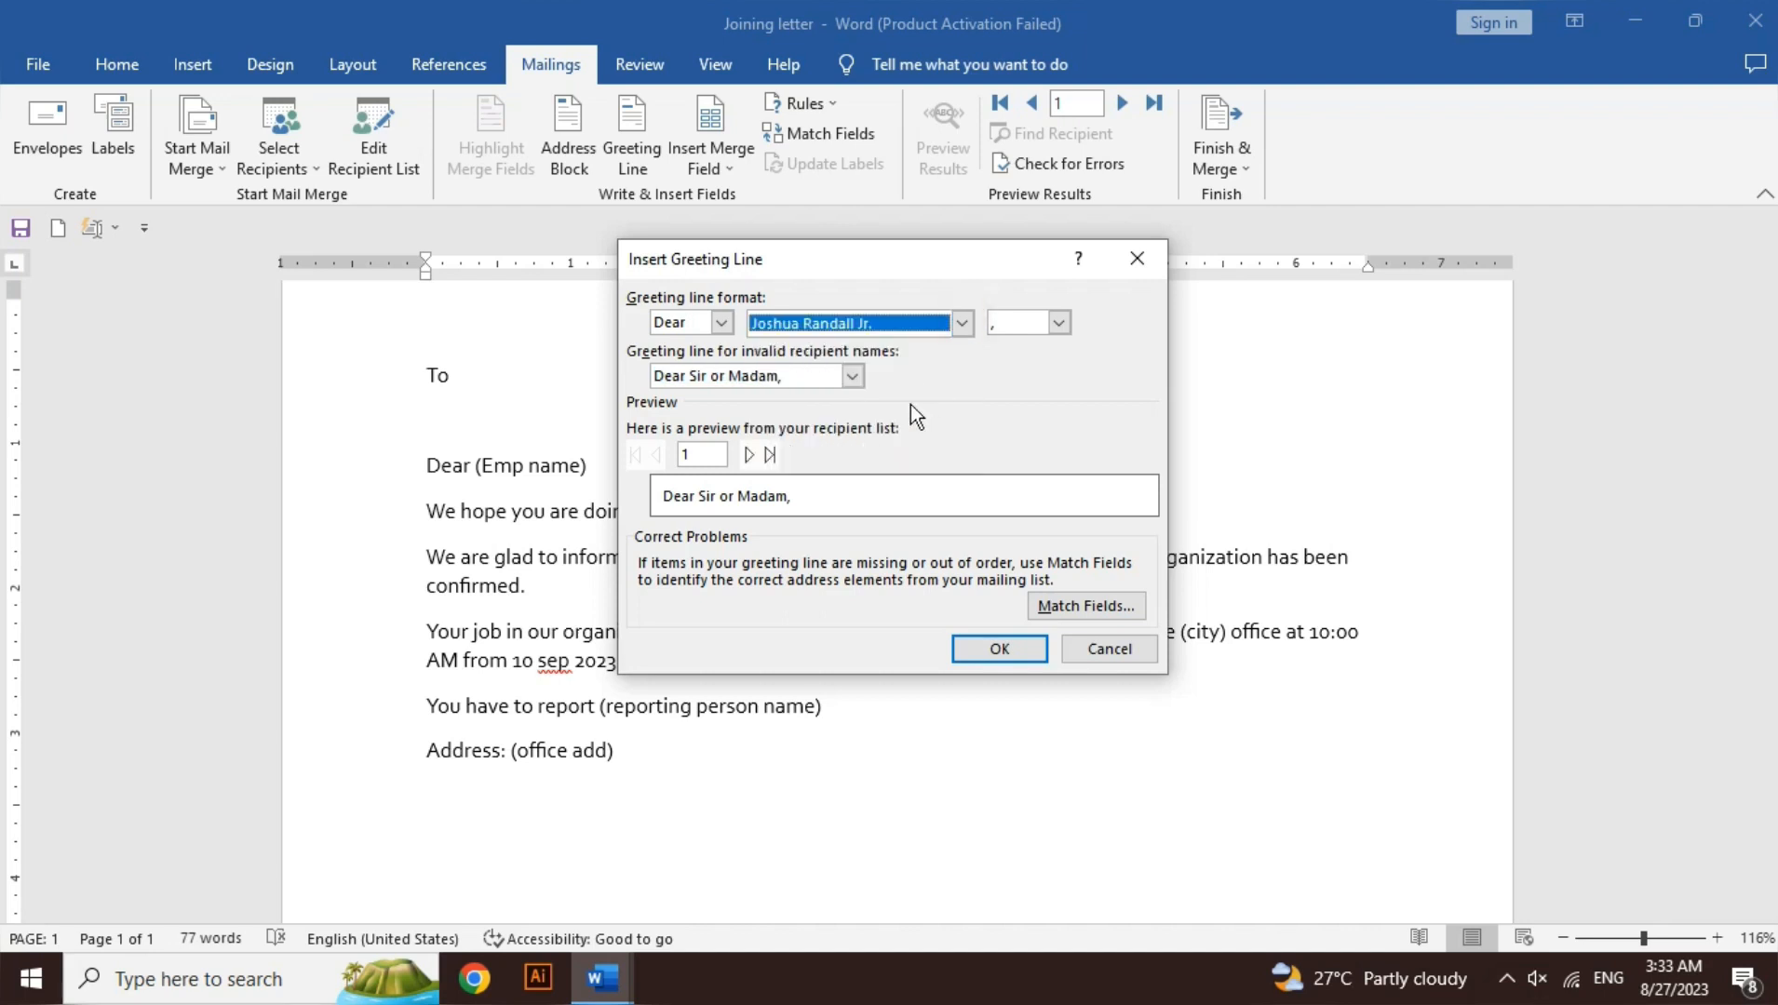
click(997, 650)
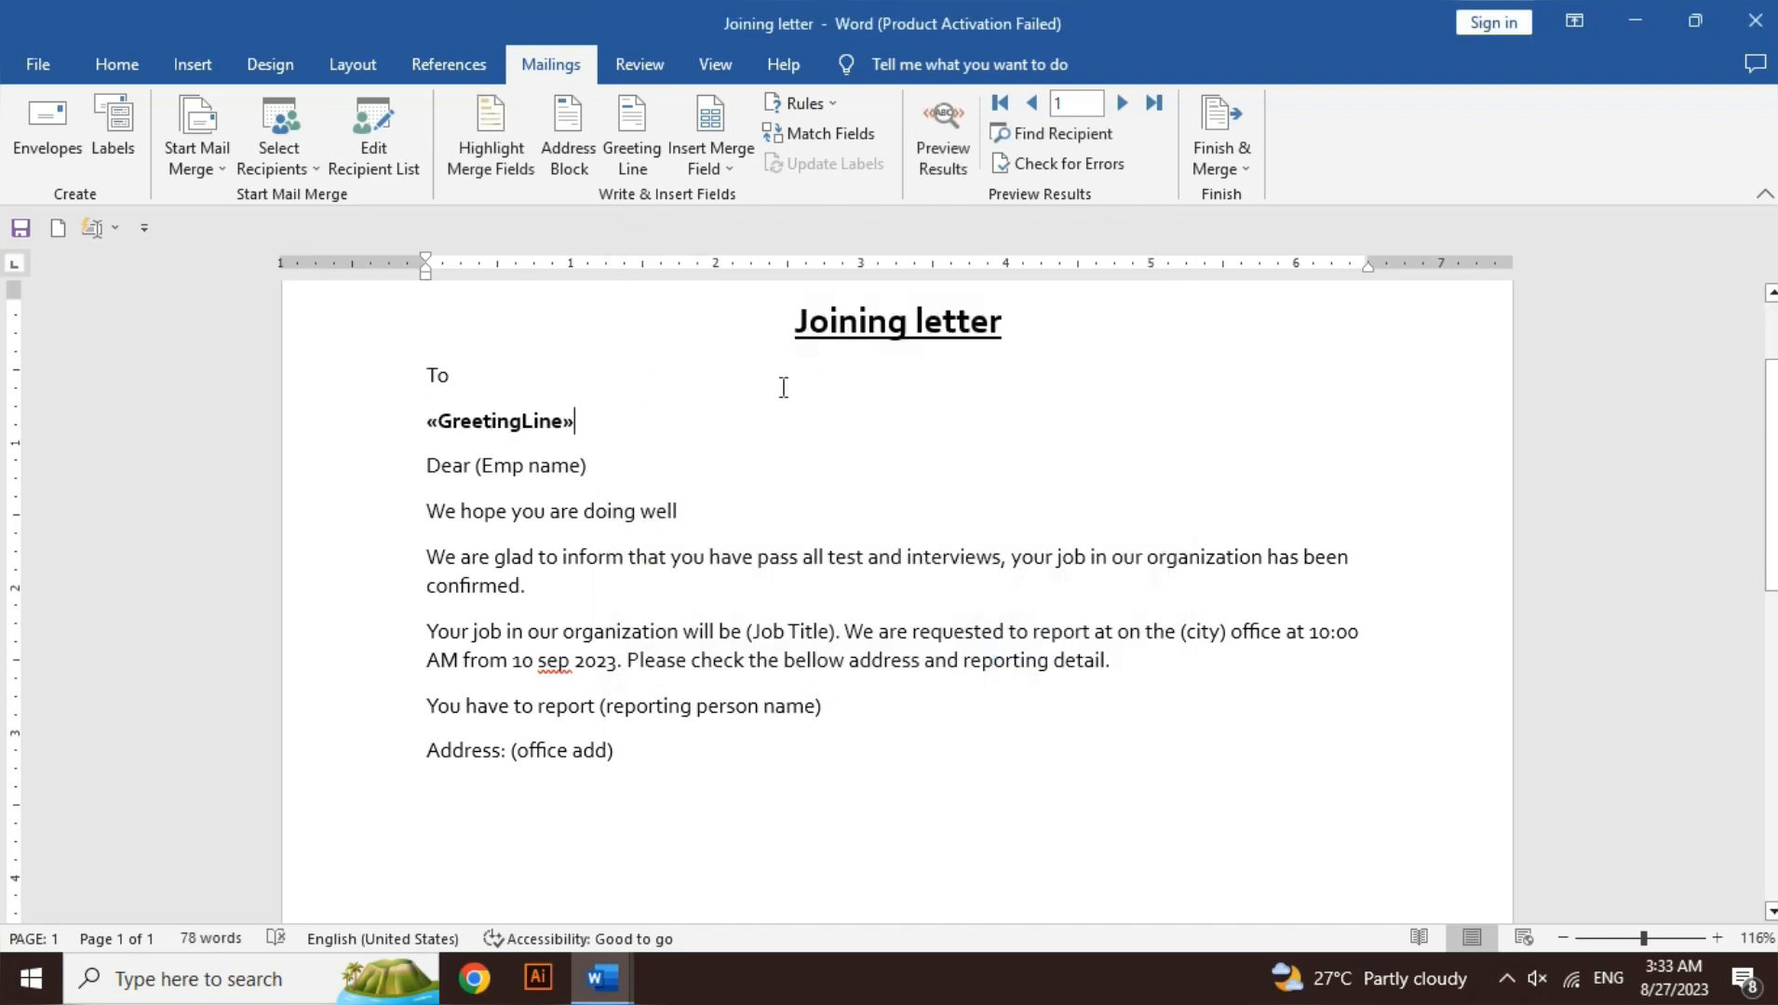
Step: Preview the merged greeting line in the letter and check its format options without inserting another one
click(943, 147)
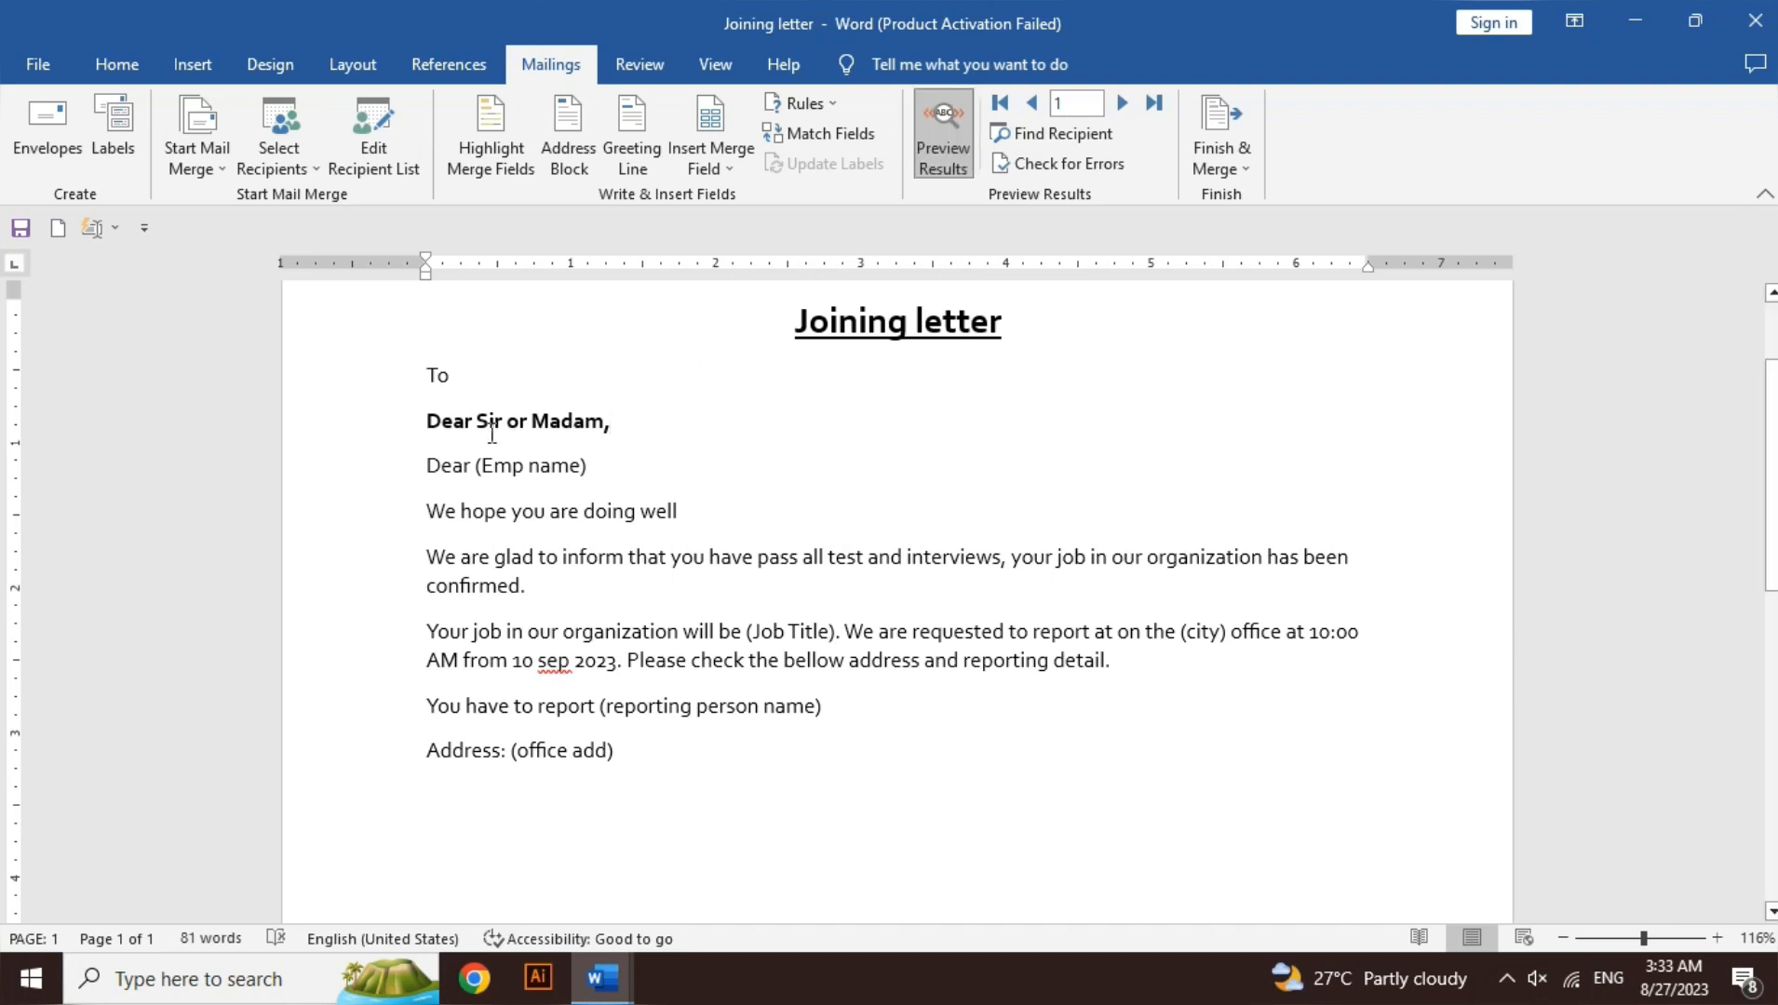
click(957, 171)
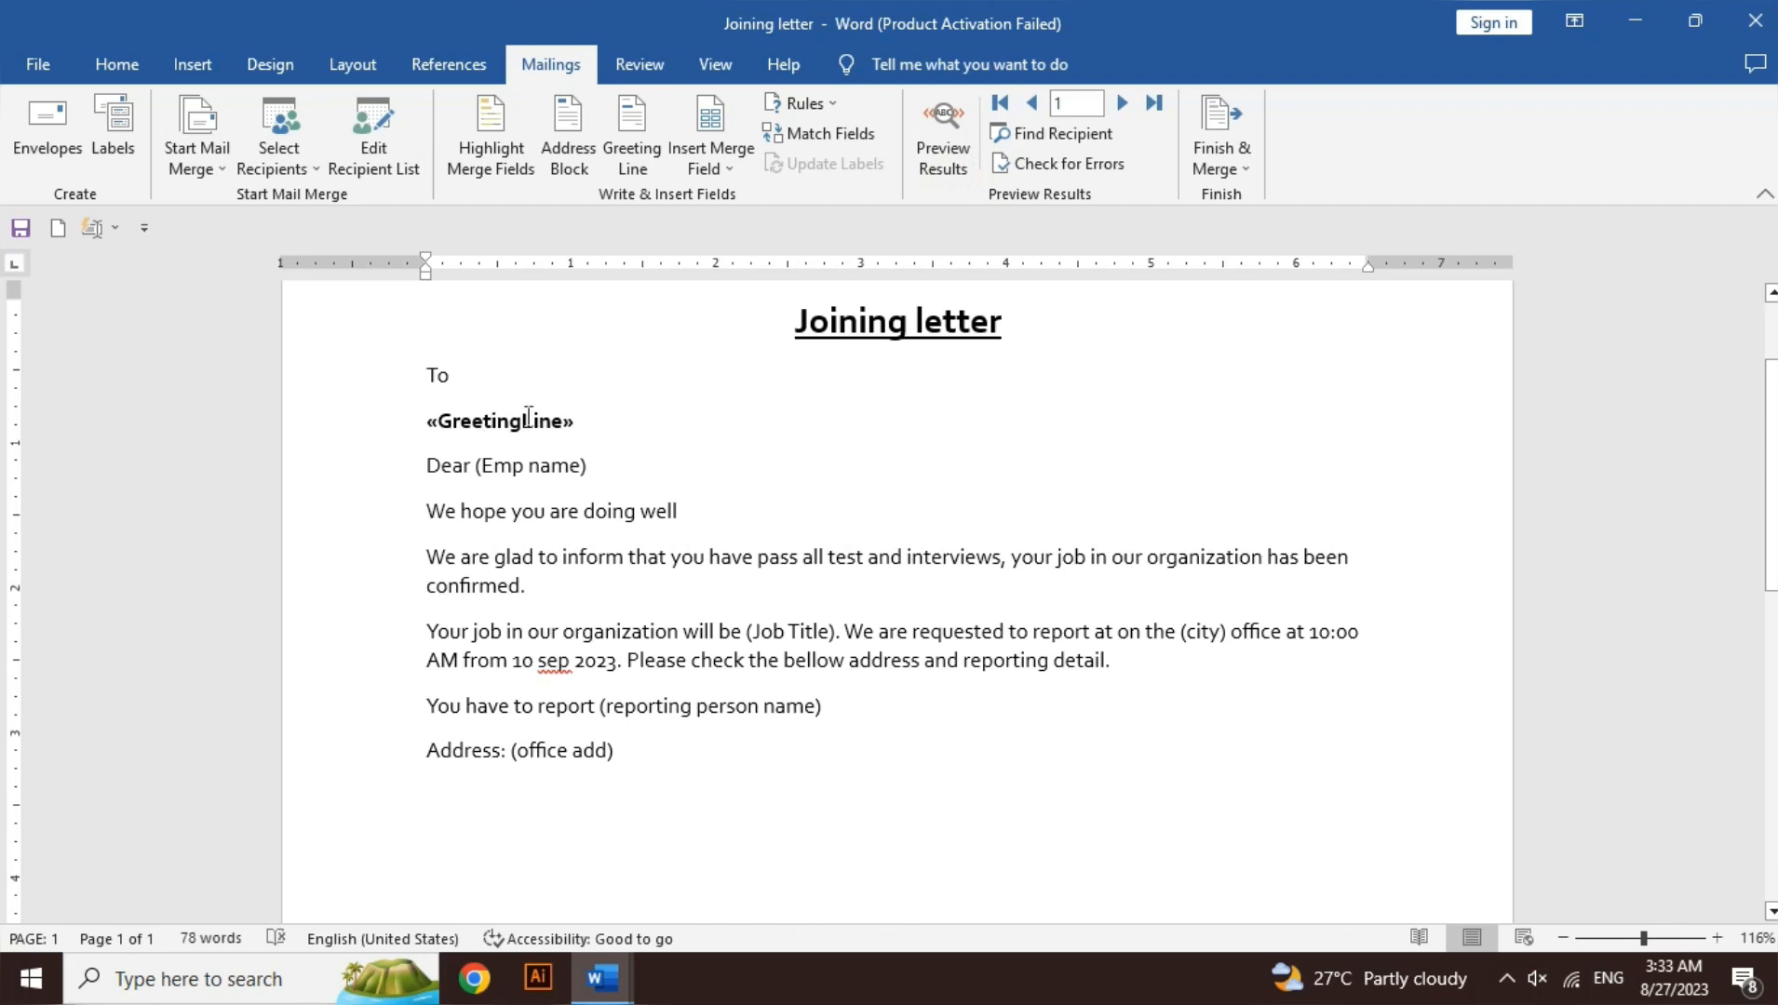
click(591, 422)
click(956, 174)
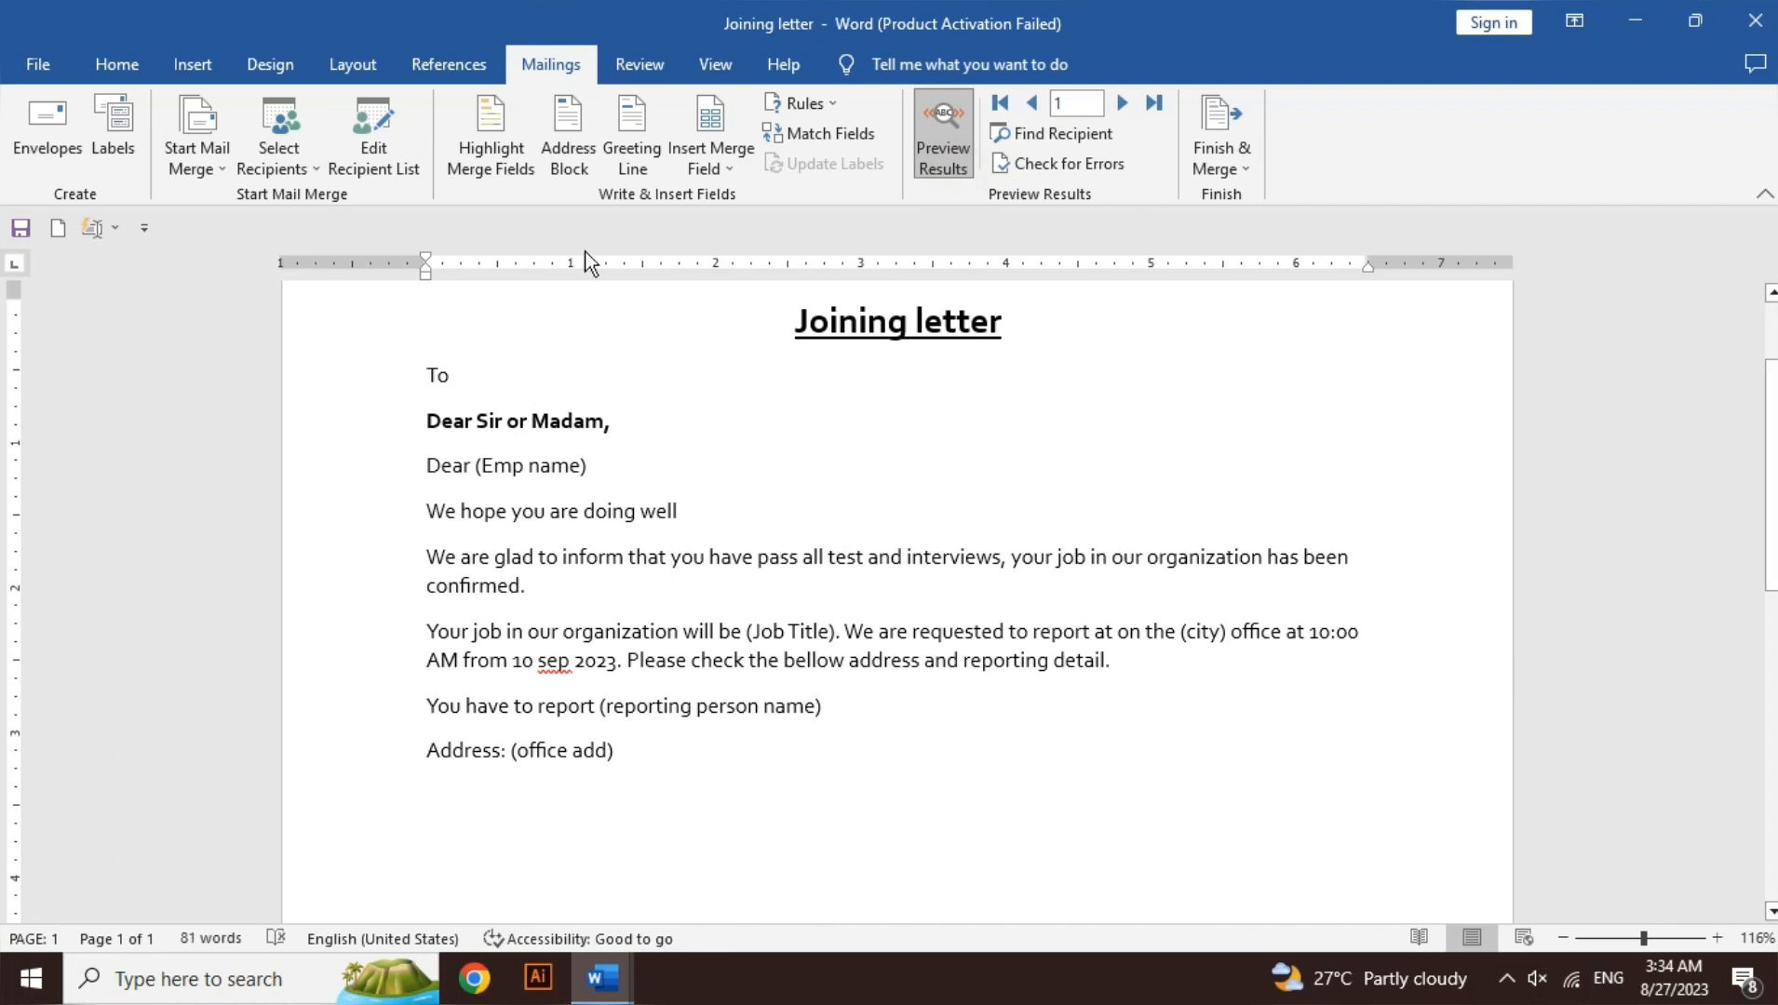
click(626, 176)
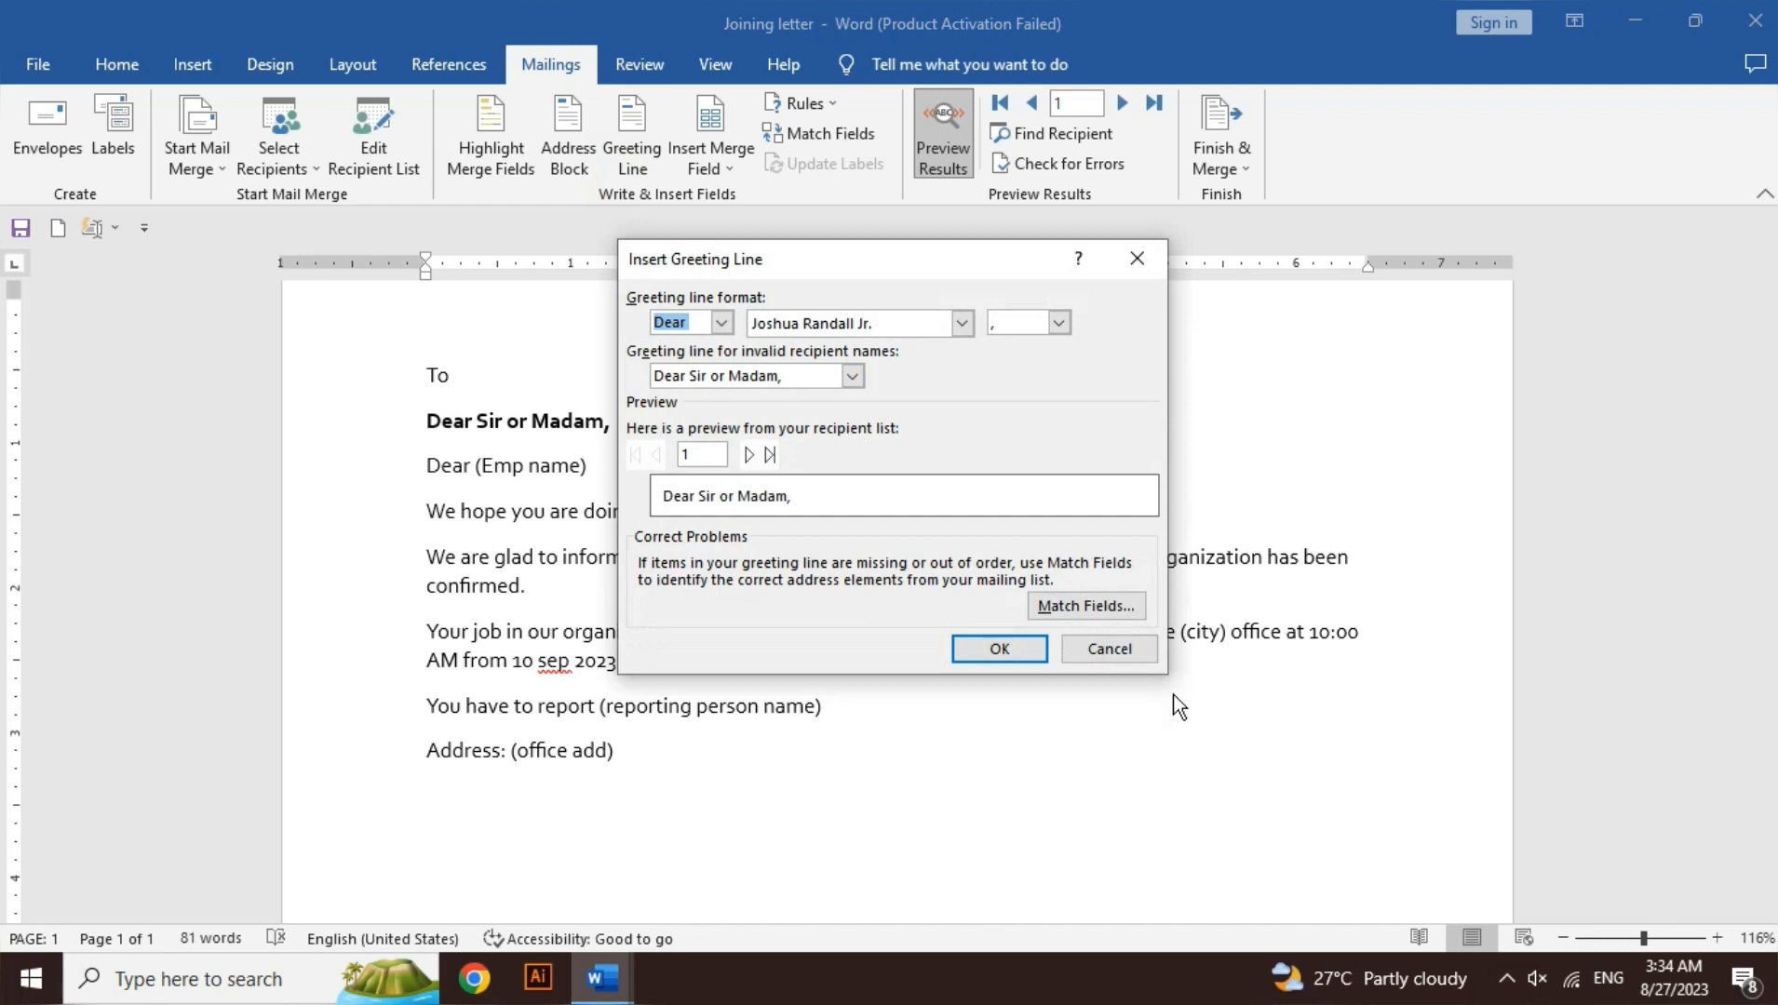
click(1126, 659)
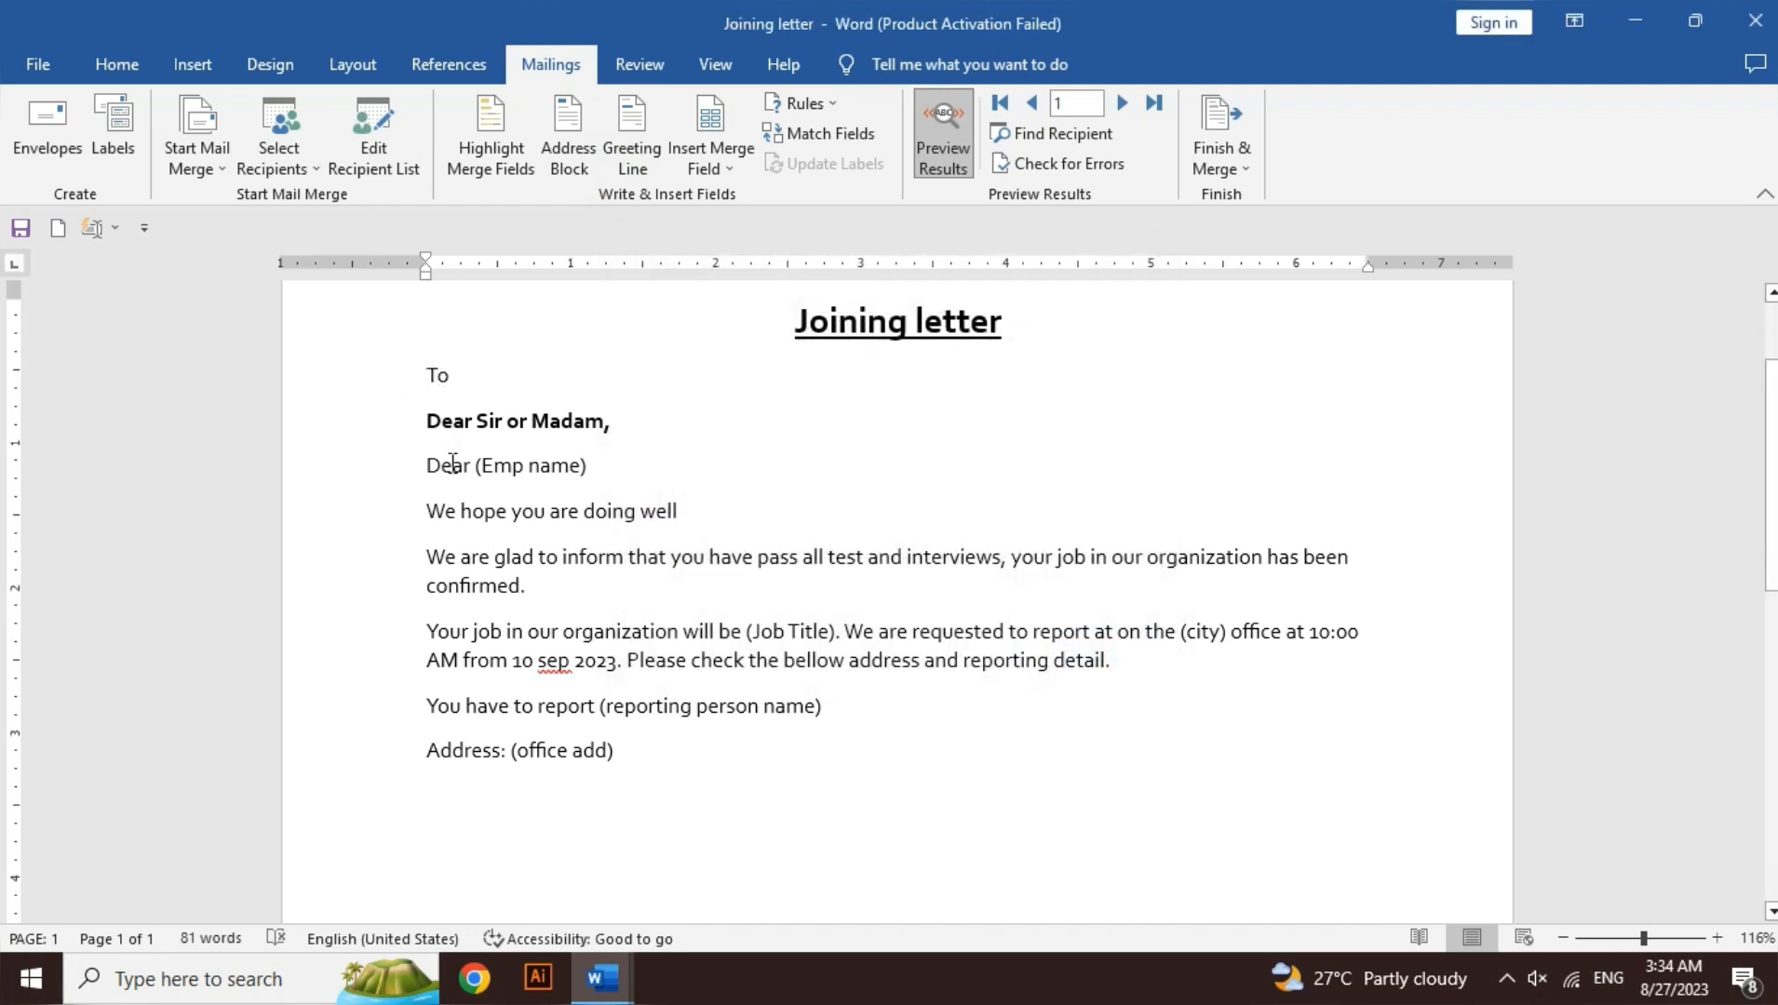
Step: Delete the greeting line field and its empty line below To
key(BackSpace)
key(BackSpace)
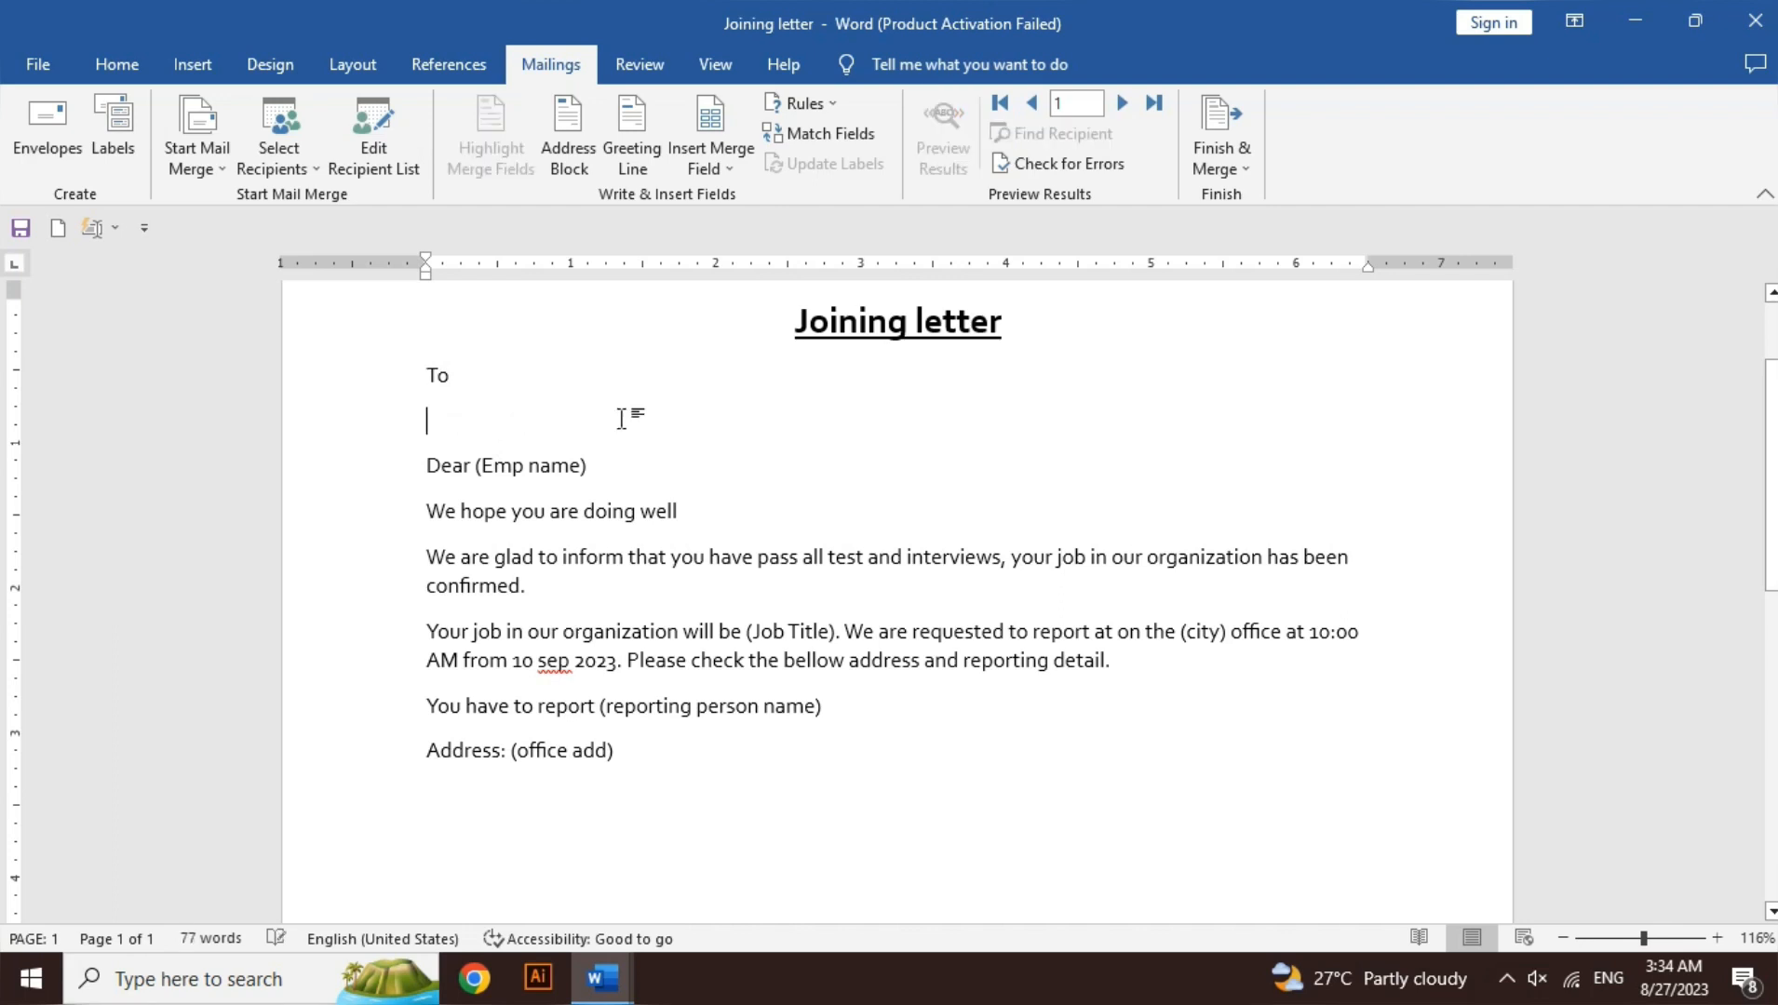
key(BackSpace)
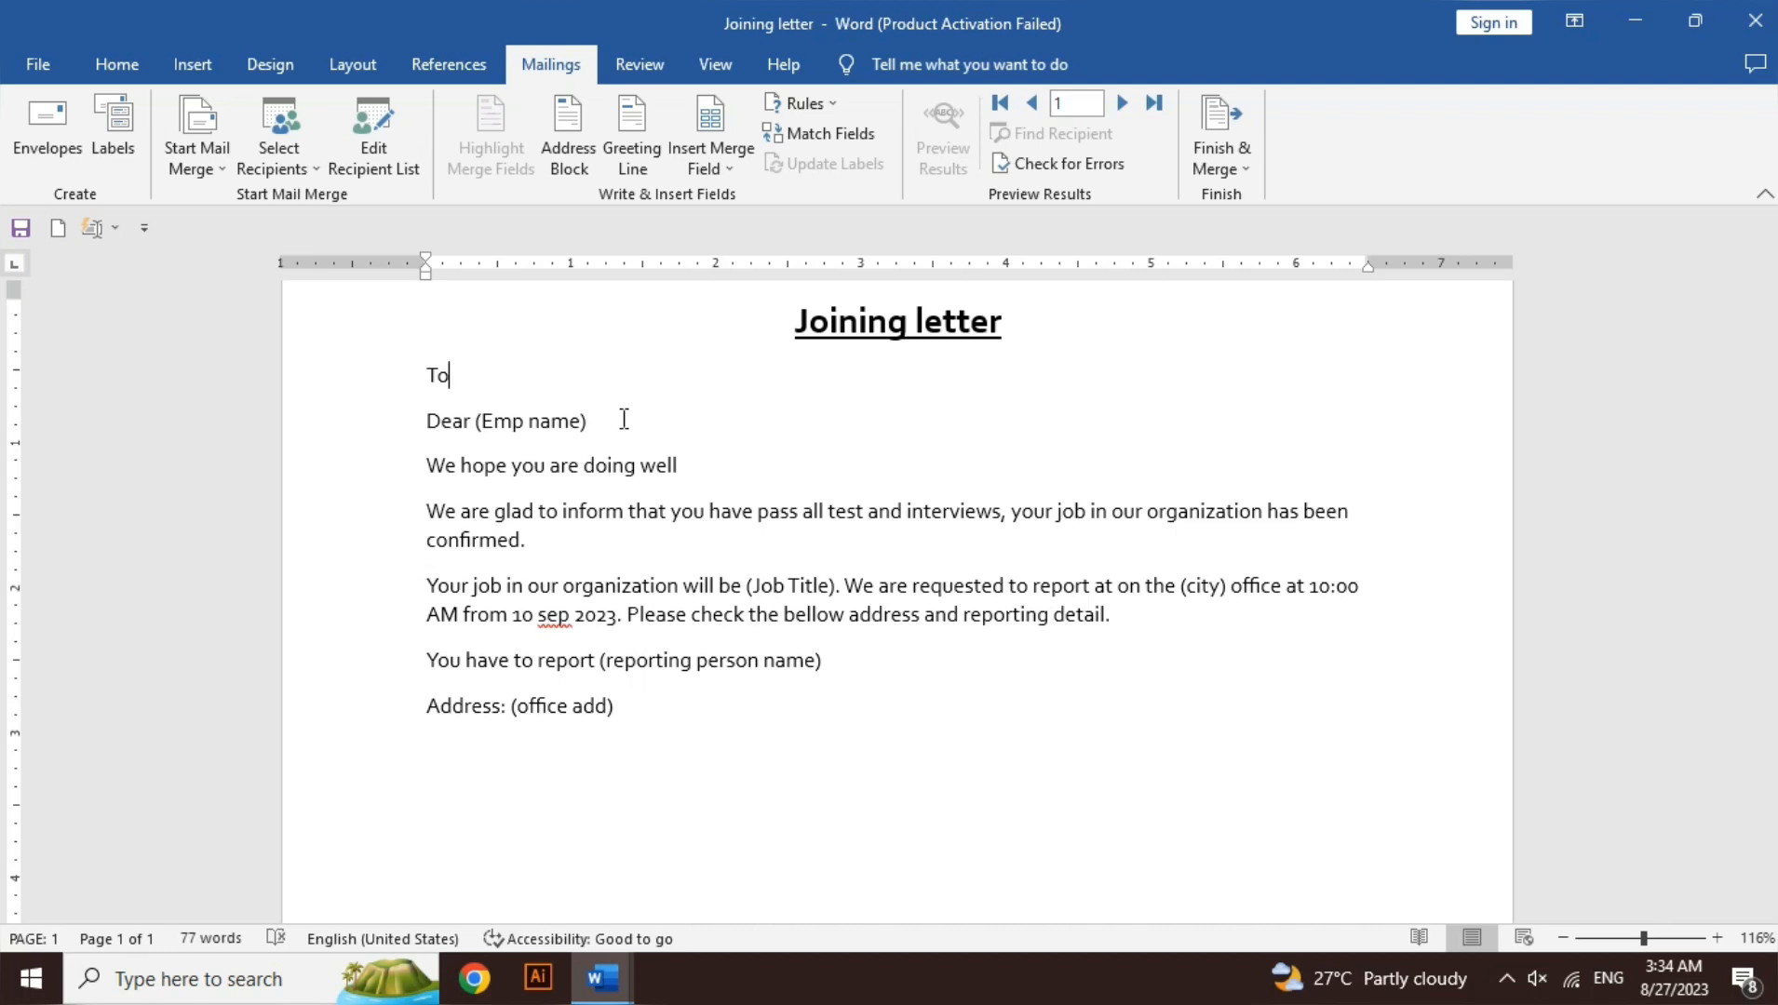
Step: Replace the (Emp name) placeholder after Dear with the Emp_Name merge field
drag(595, 421, 475, 422)
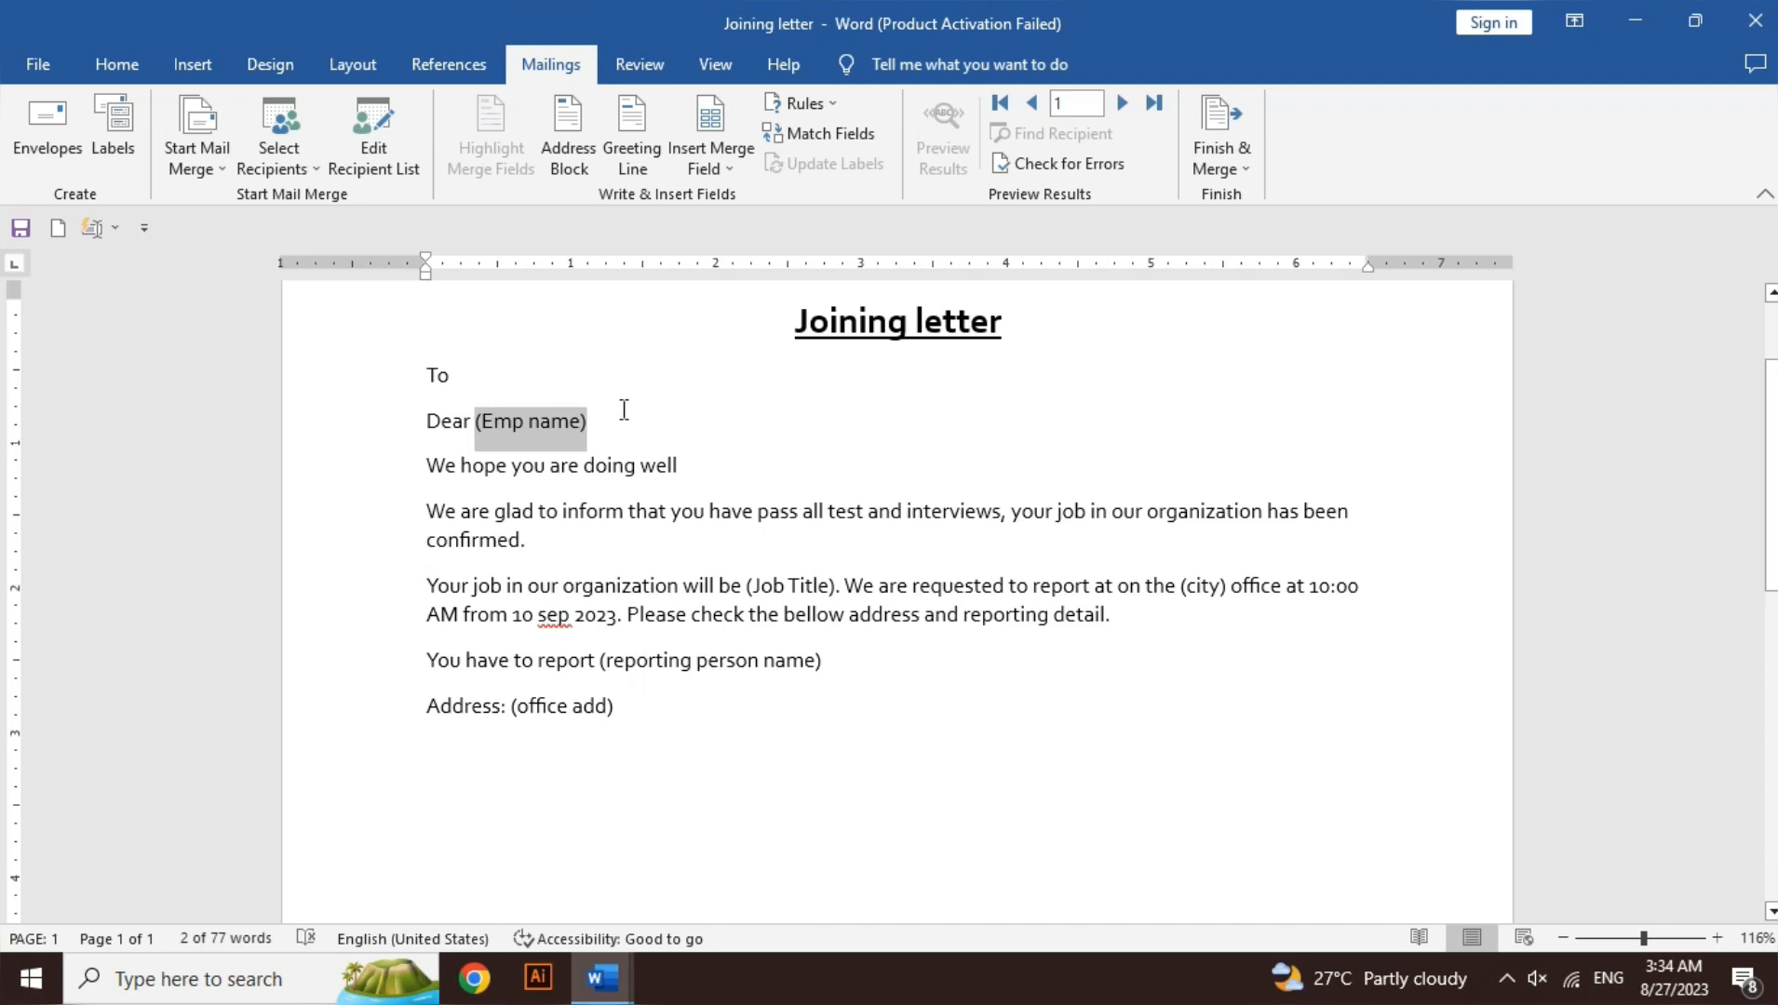
click(729, 164)
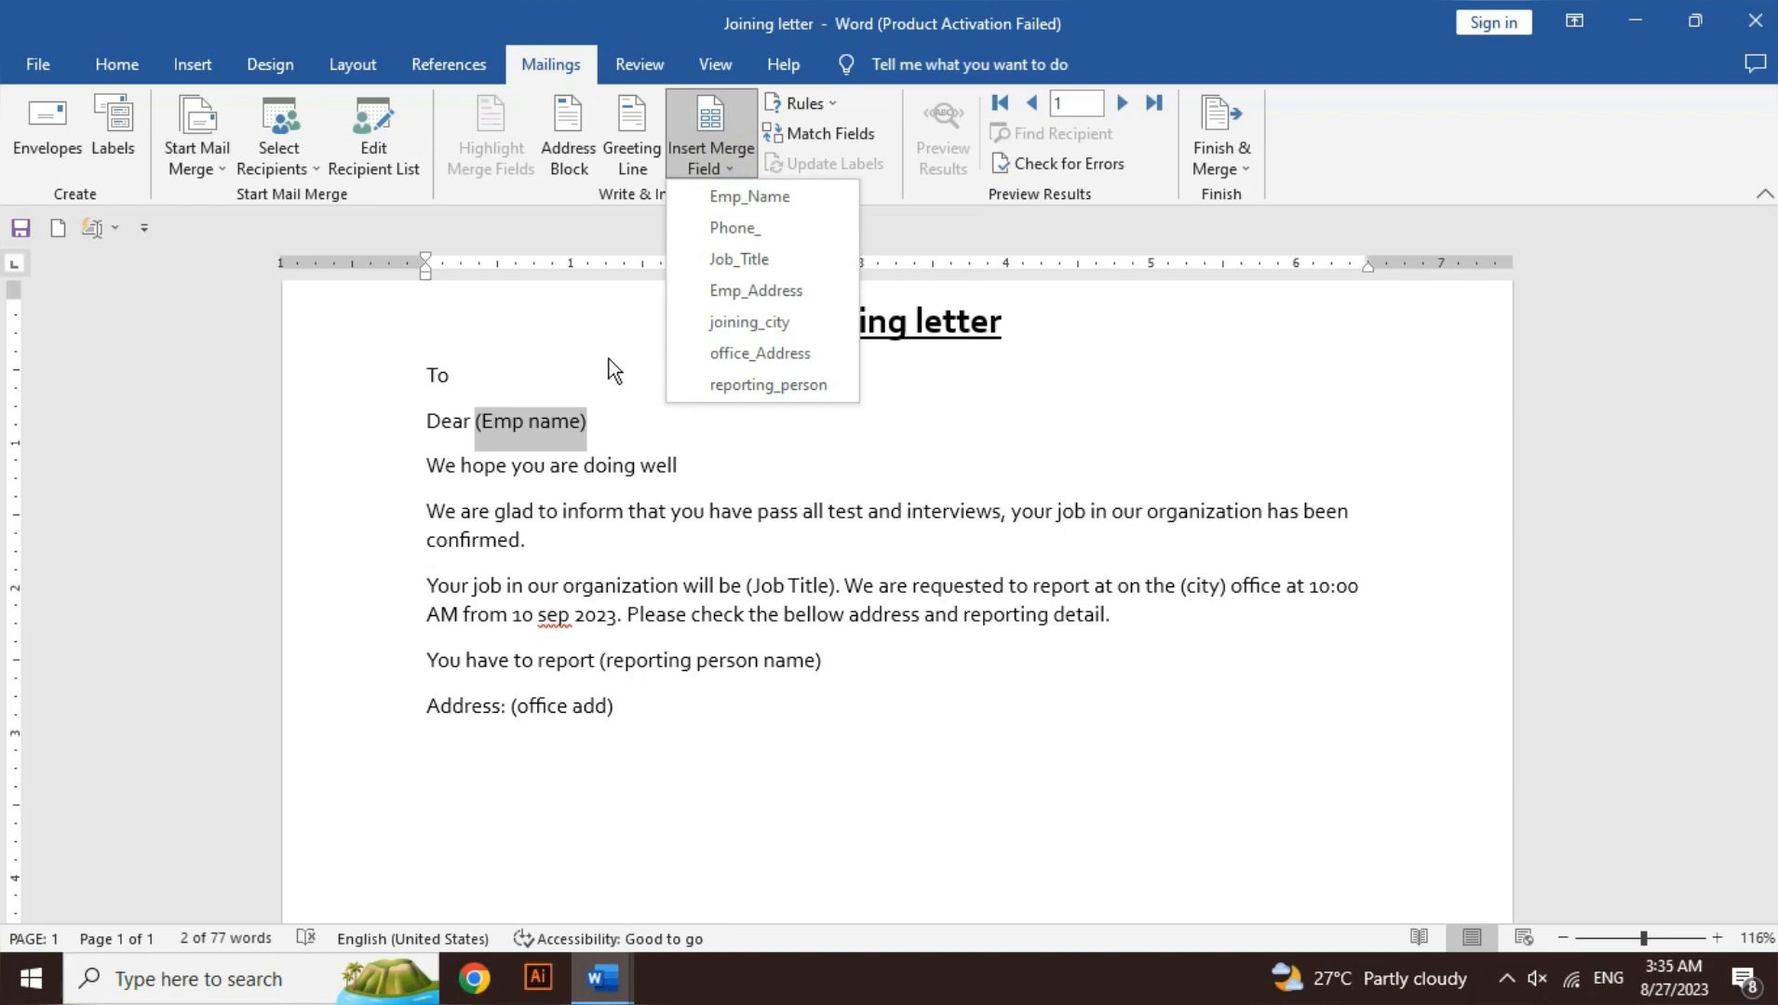
click(756, 206)
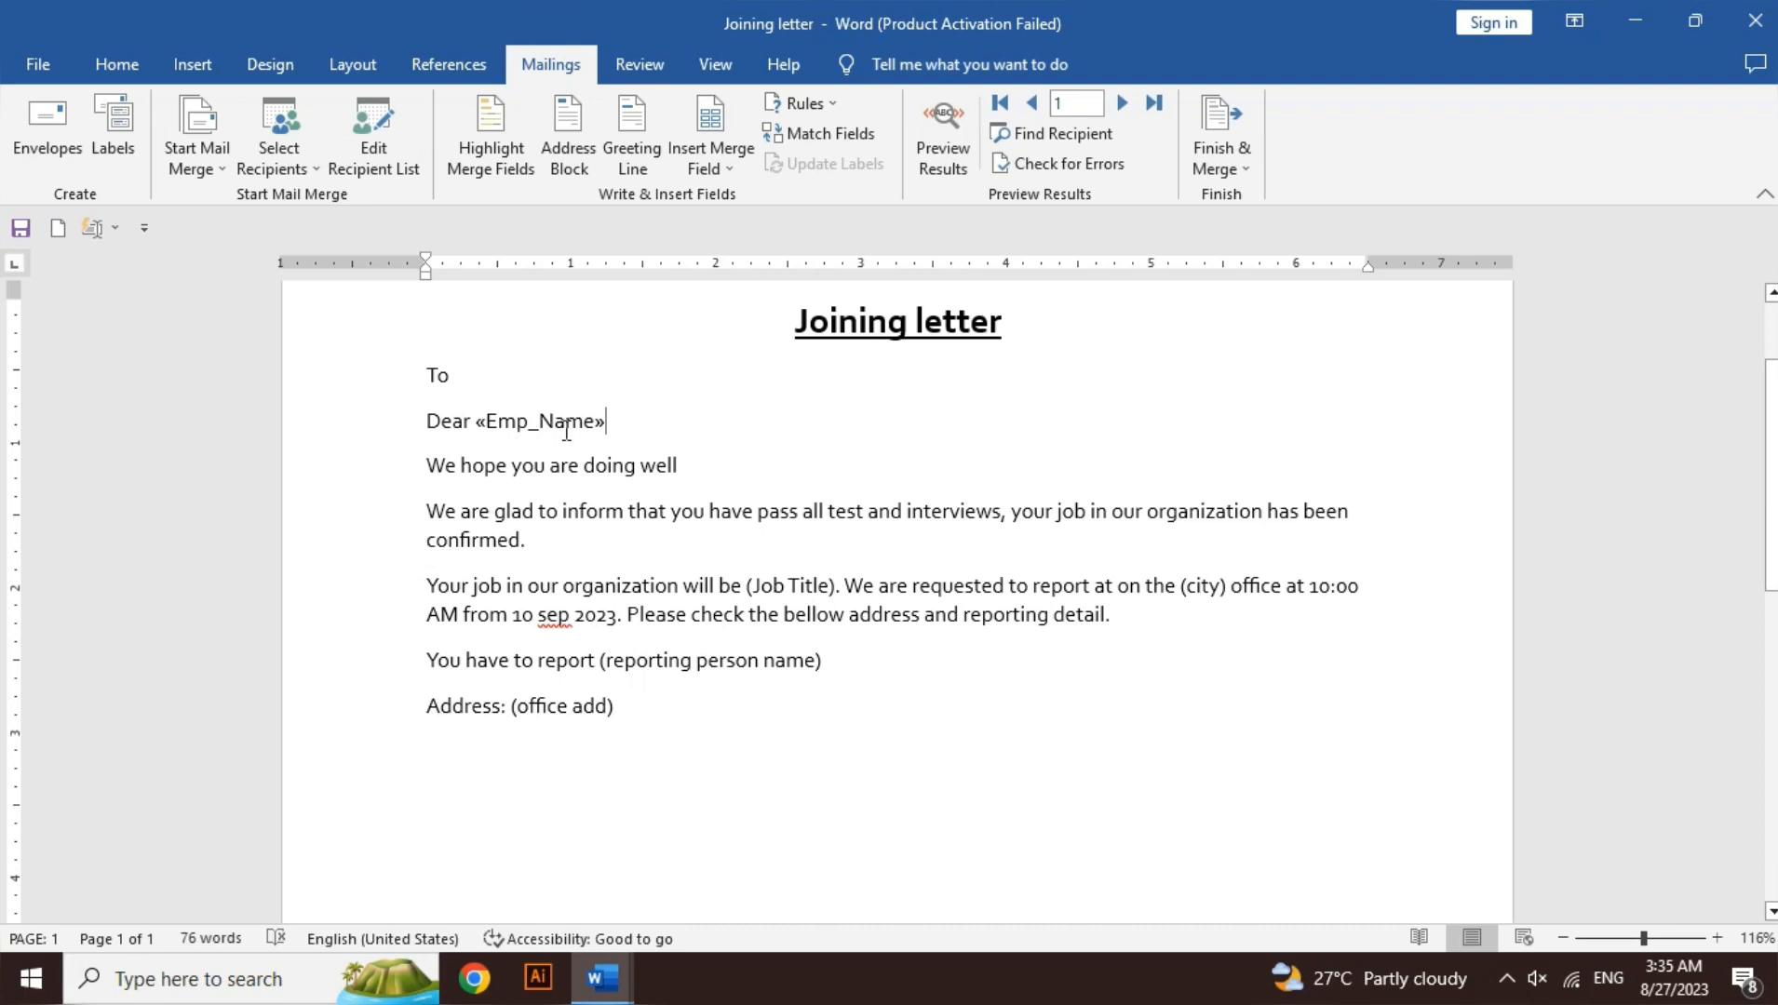
Step: Replace the (Job Title) placeholder in the job paragraph with the Job_Title merge field
click(751, 590)
key(Right)
key(shift+Right)
key(shift+Right)
key(shift+Right)
key(shift+Right)
key(shift+Right)
key(shift+Right)
key(shift+Right)
key(shift+Right)
key(shift+Right)
key(shift+Right)
key(shift+Right)
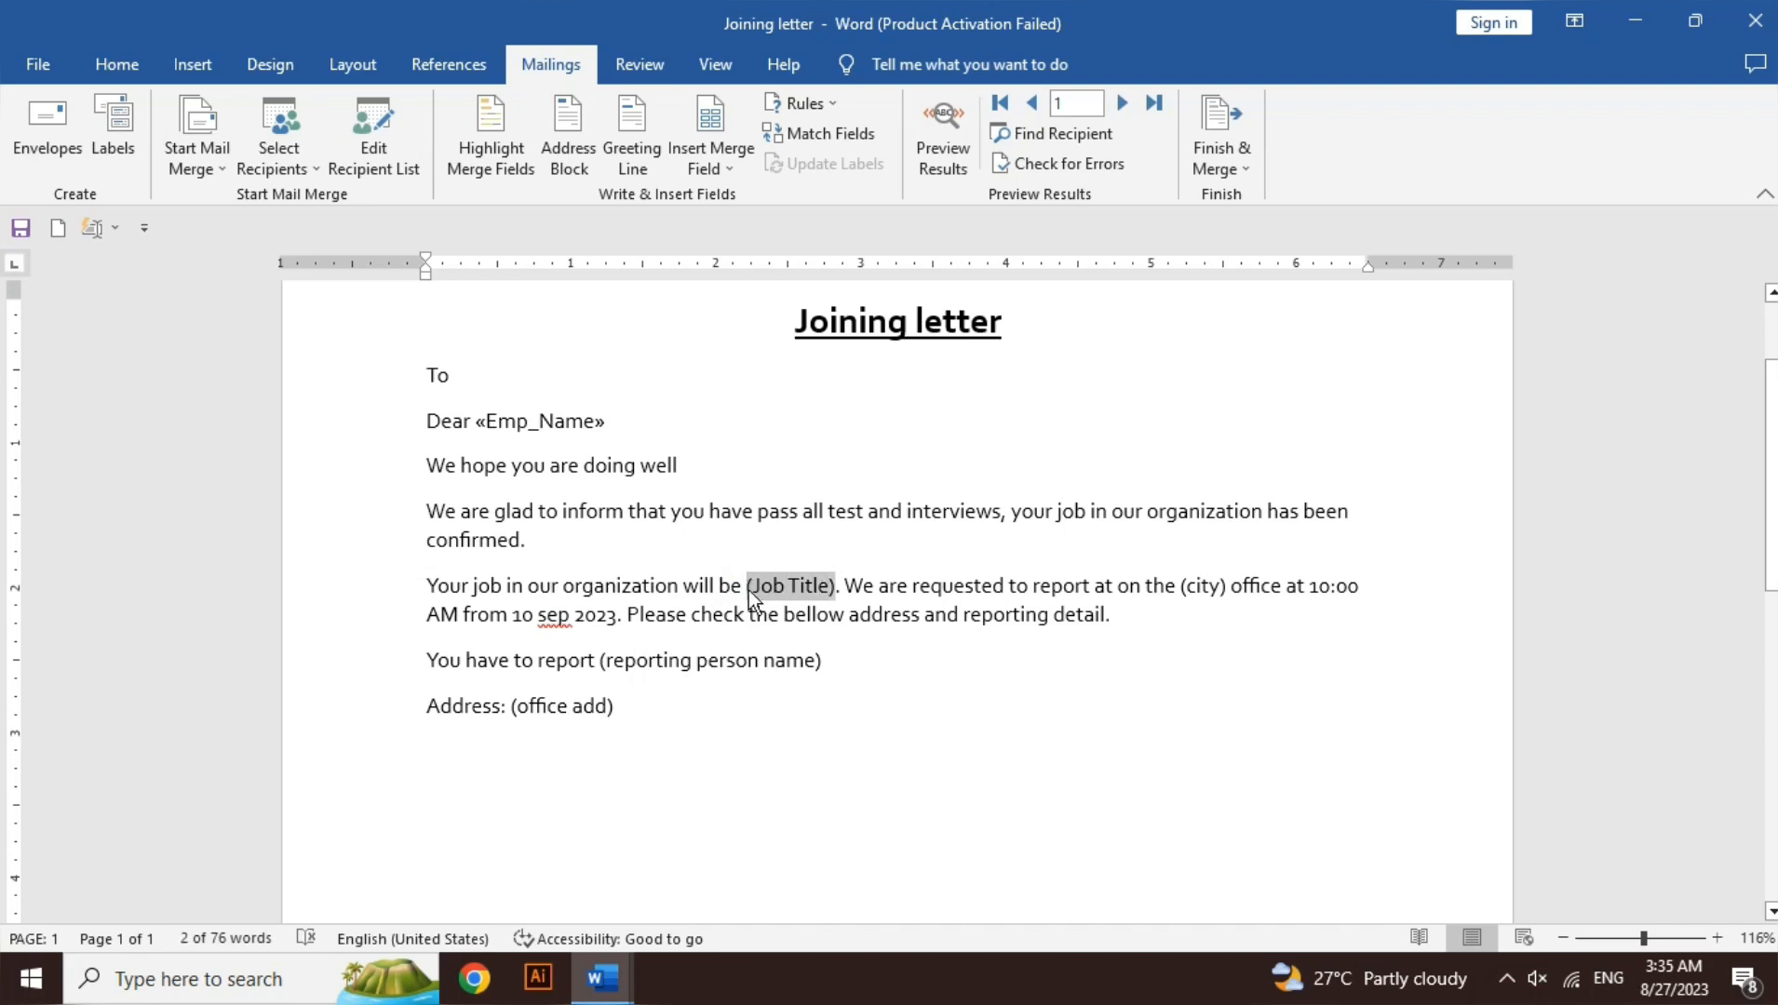
click(749, 158)
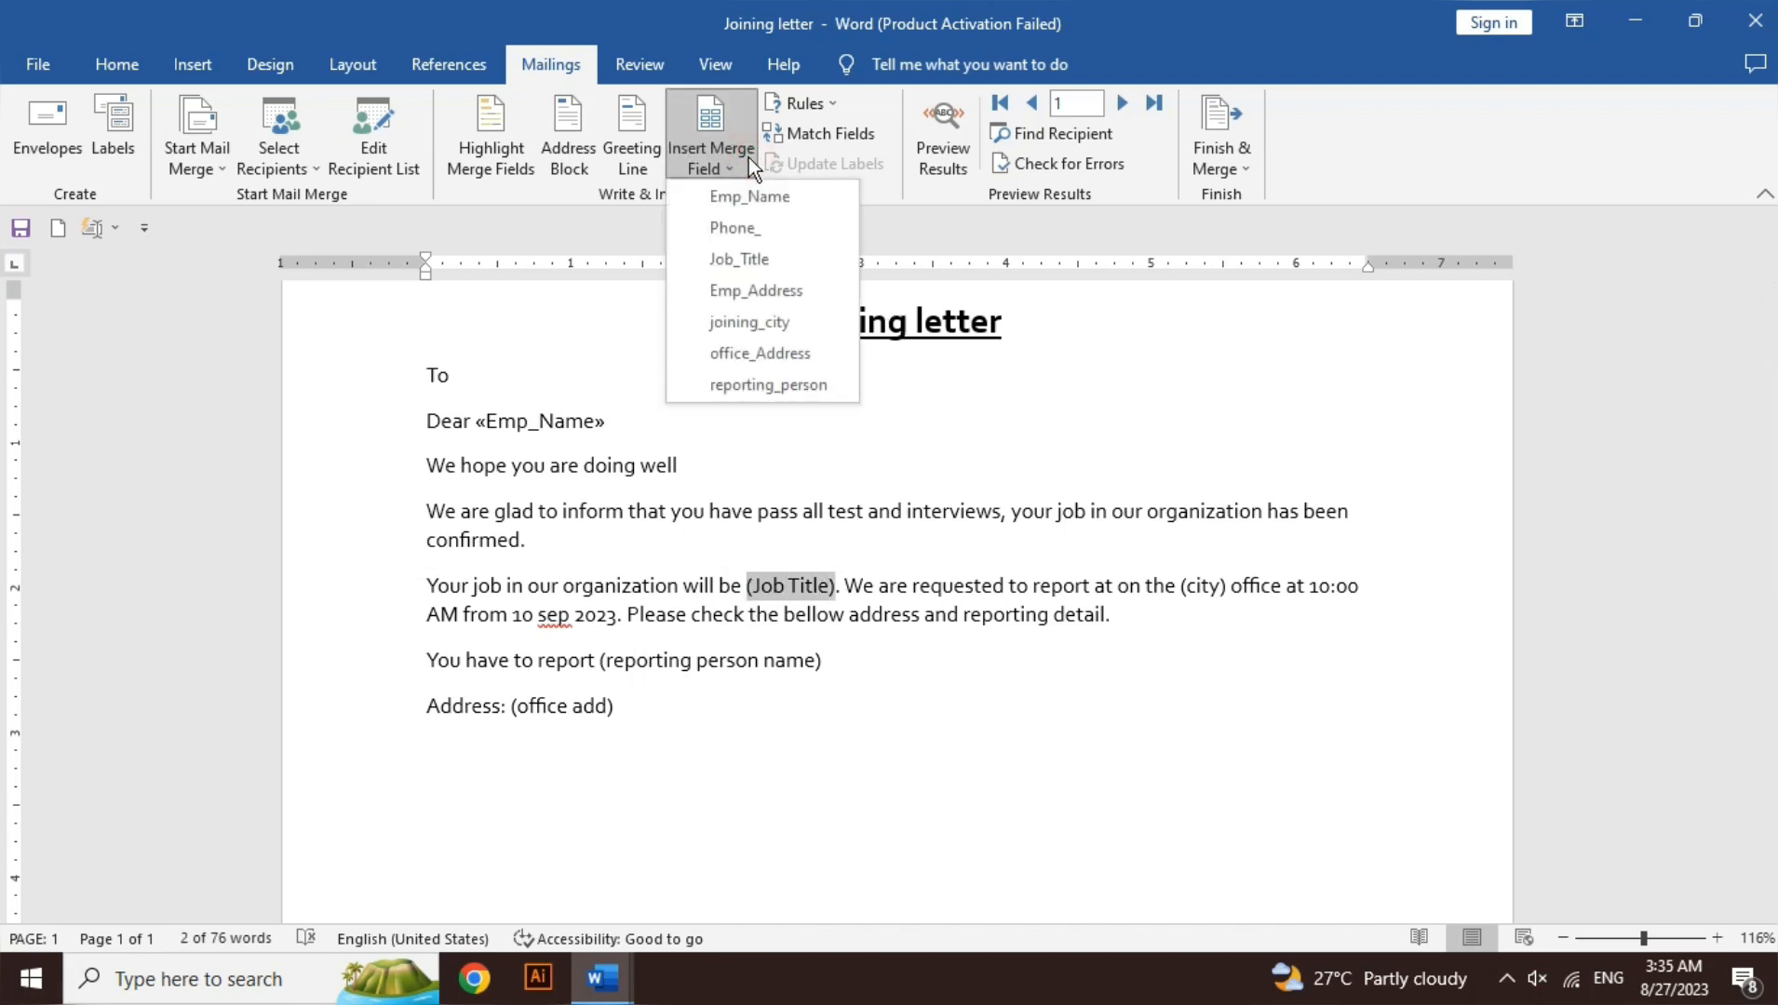
click(751, 260)
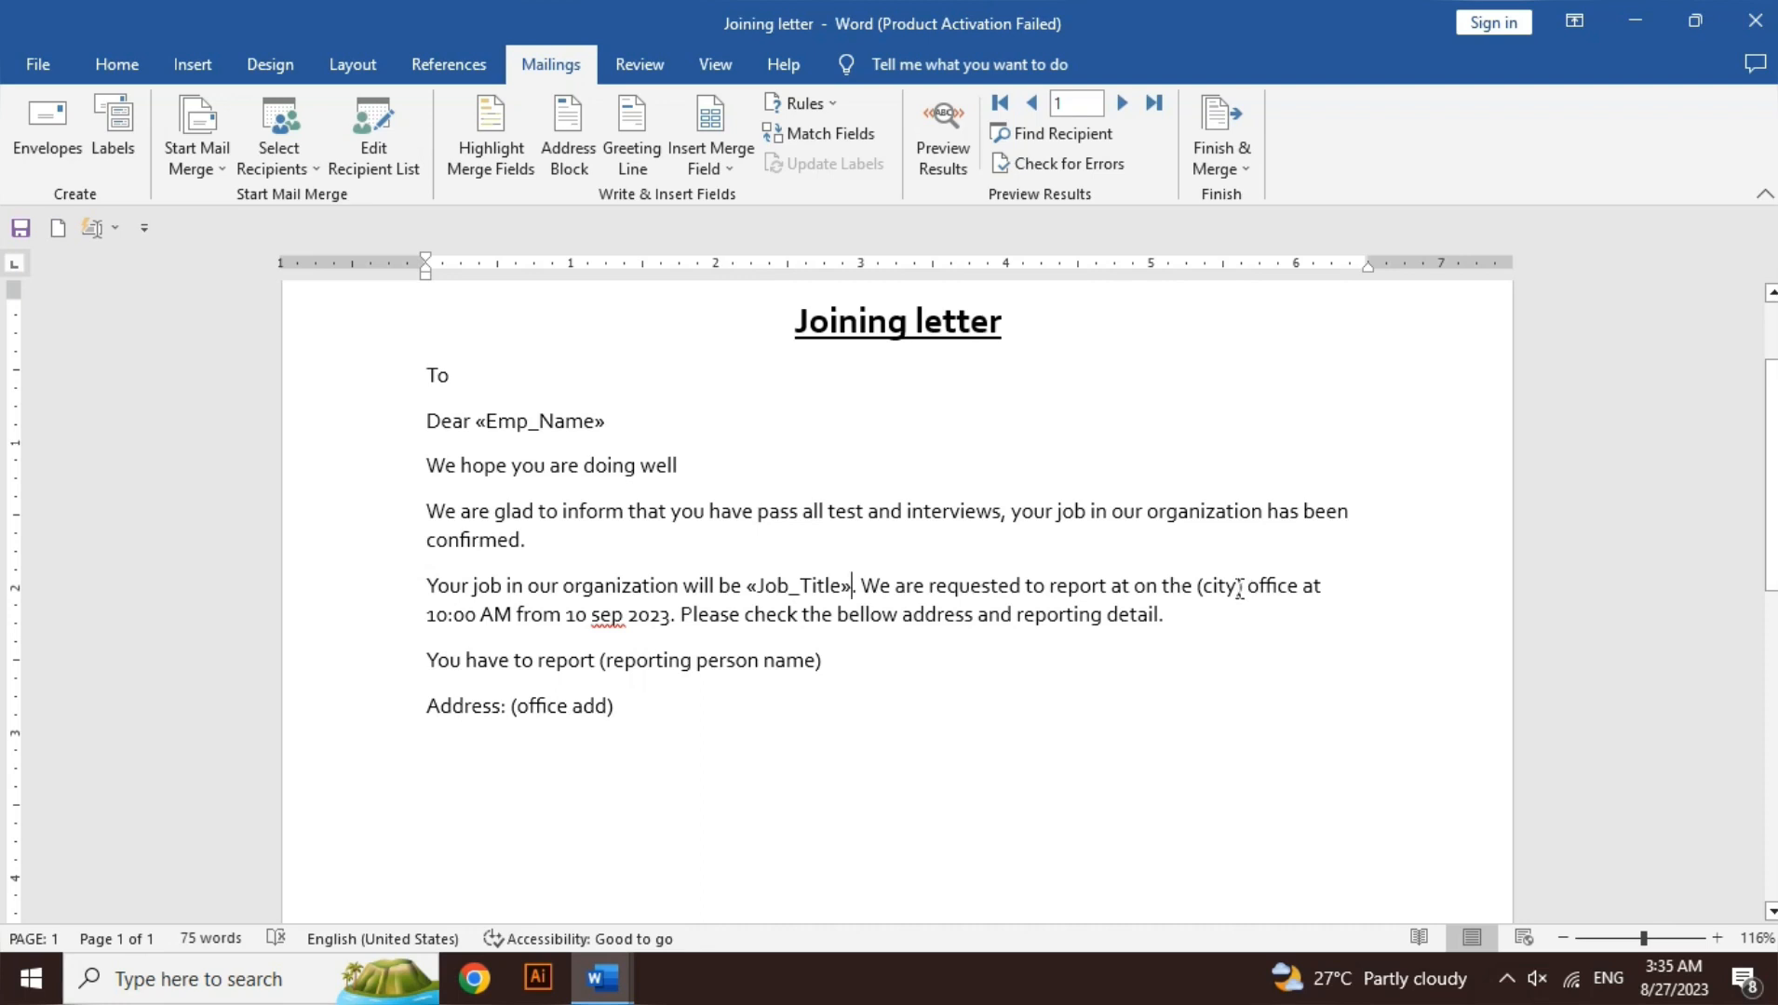
Step: Replace the (city) placeholder before "office at 10:00 AM" with the joining_city merge field
drag(1242, 588, 1203, 589)
click(1207, 598)
click(1243, 589)
key(shift+Left)
key(shift+Left)
key(shift+Left)
key(shift+Left)
key(shift+Left)
key(shift+Left)
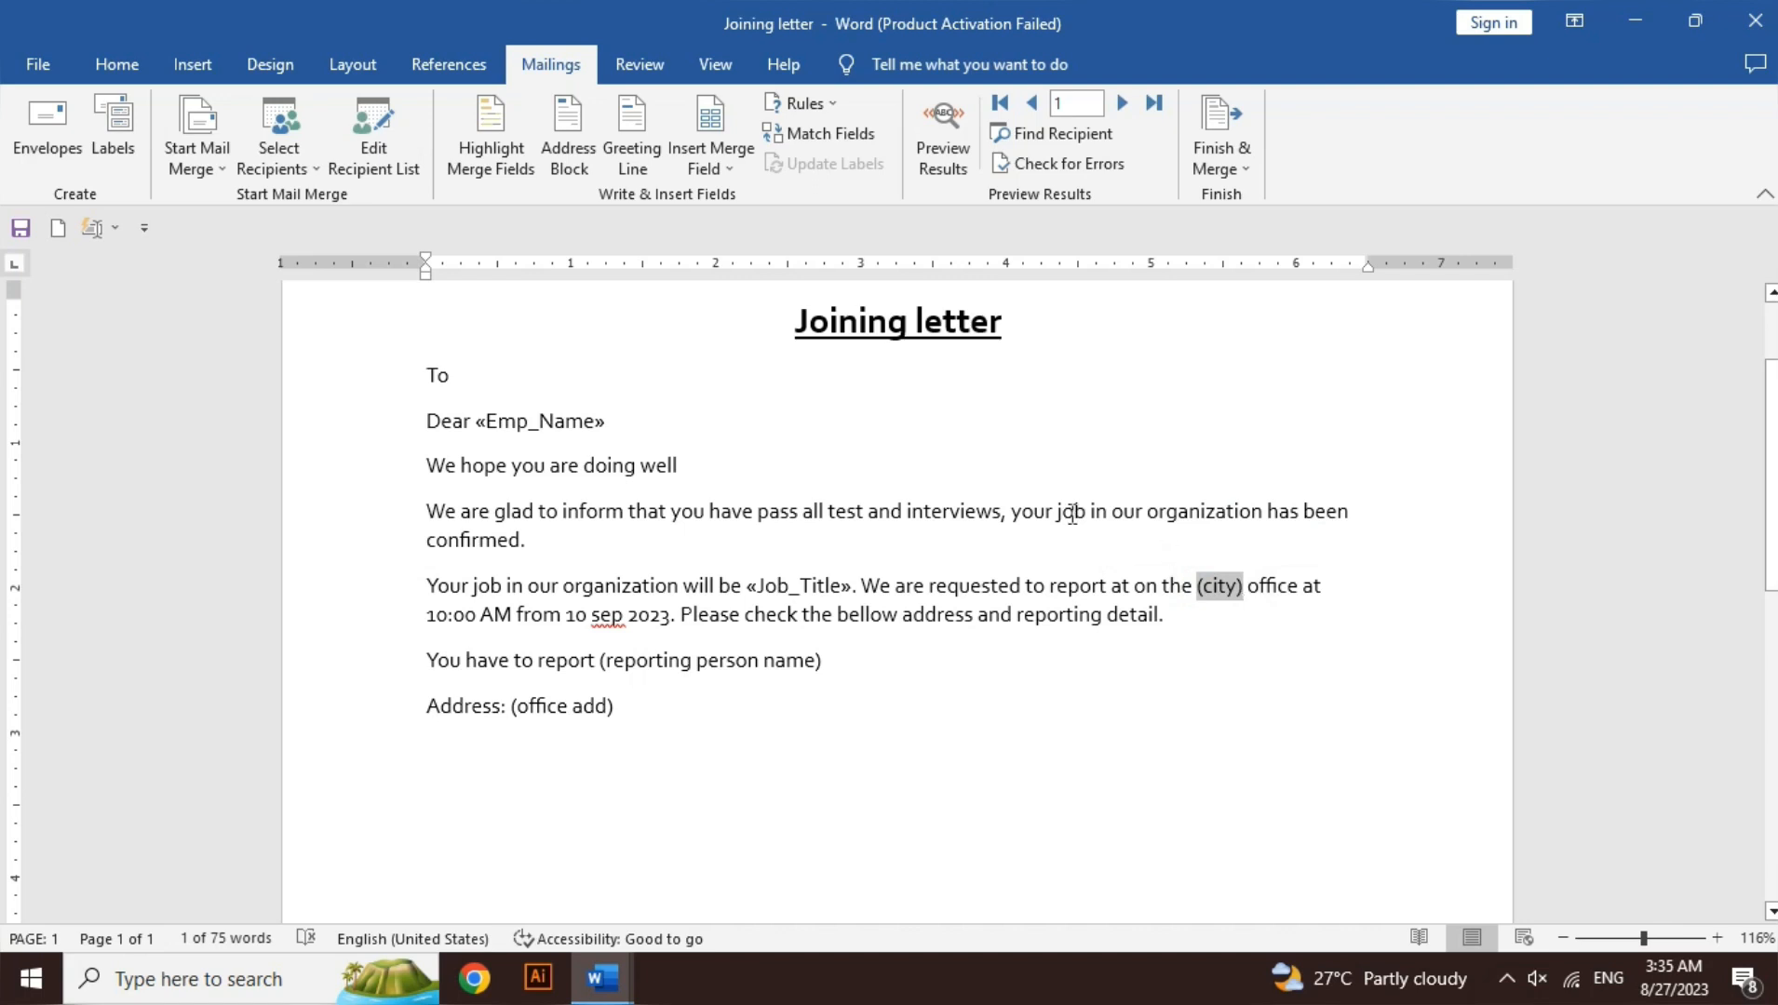
click(739, 168)
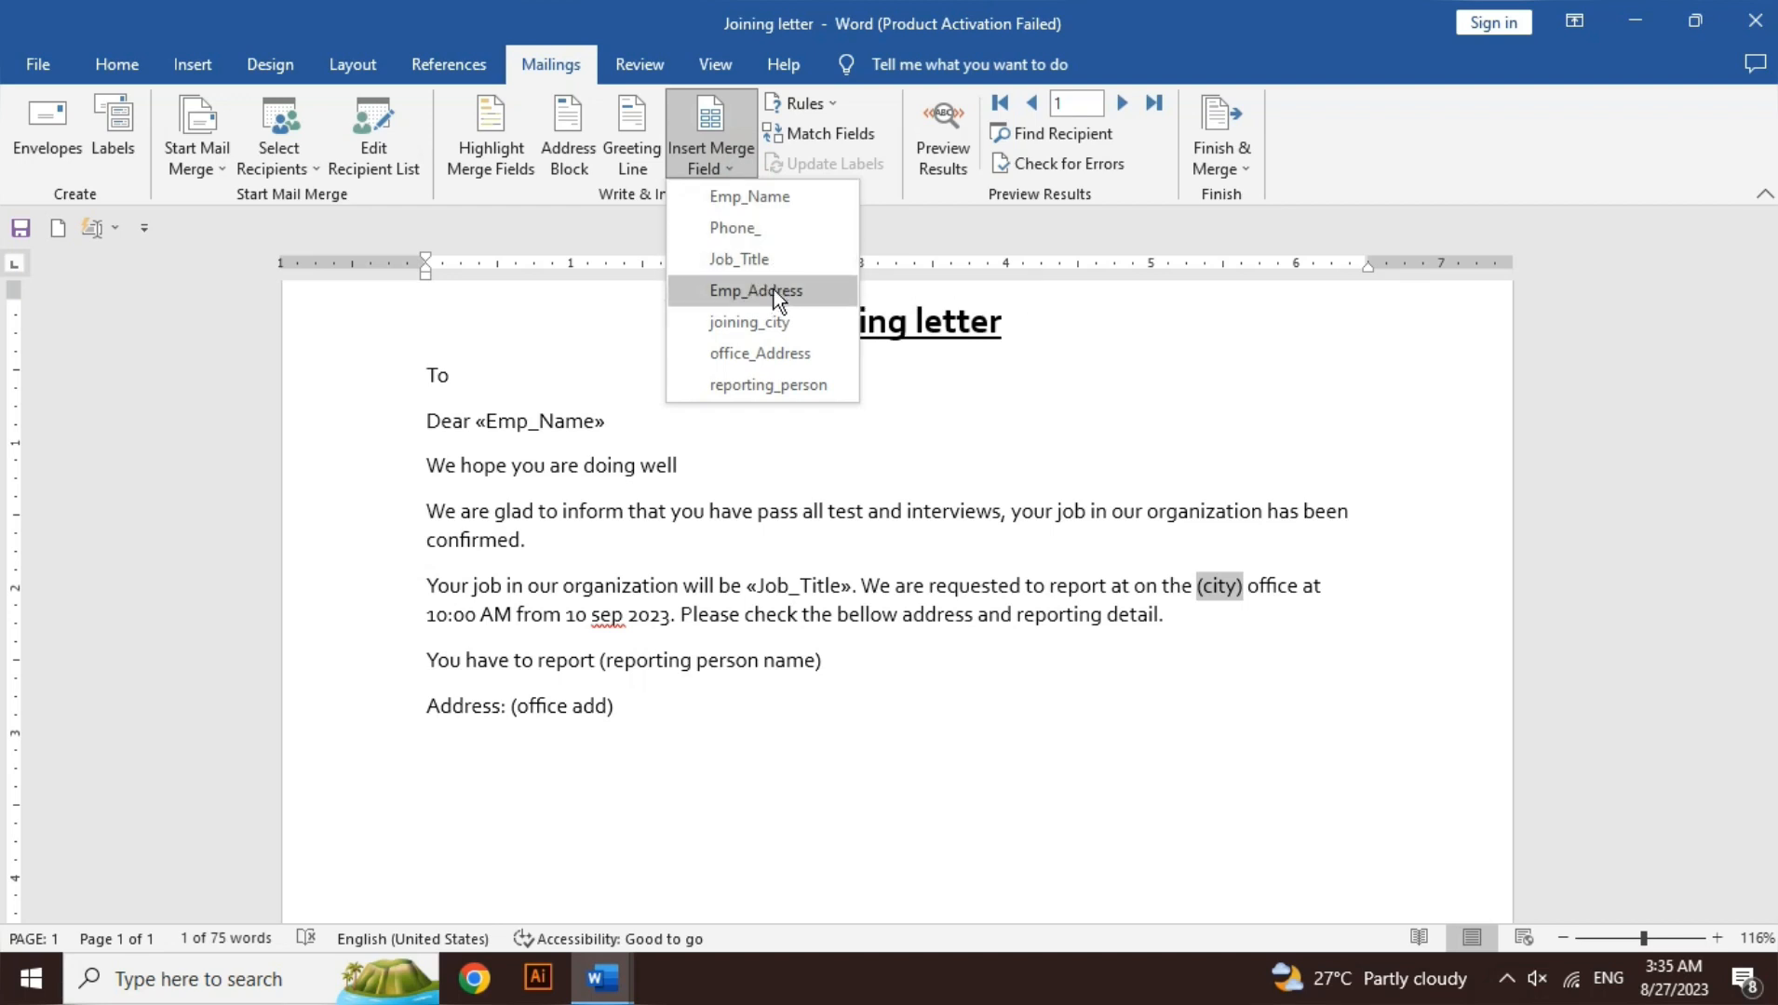
click(774, 322)
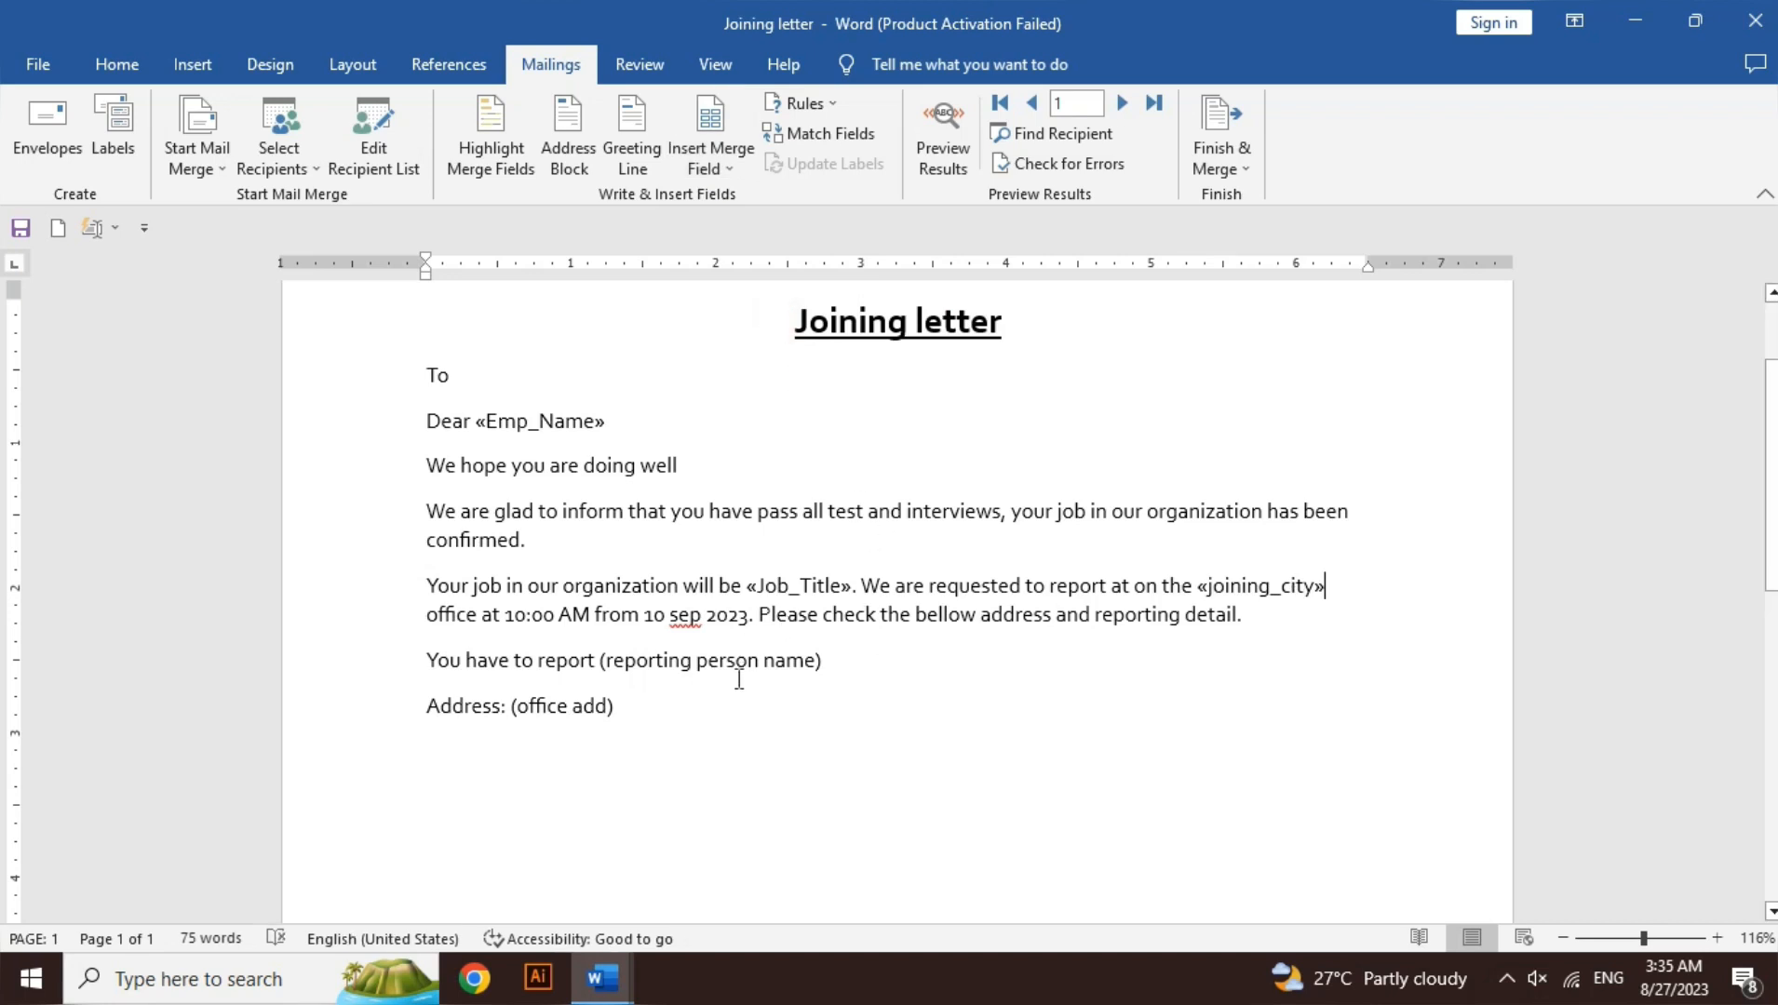
Step: Replace the (reporting person name) placeholder after "You have to report" with the reporting_person merge field
click(824, 661)
key(ctrl+shift+Left)
key(ctrl+shift+Left)
key(ctrl+shift+Left)
key(ctrl+shift+Left)
key(ctrl+shift+Left)
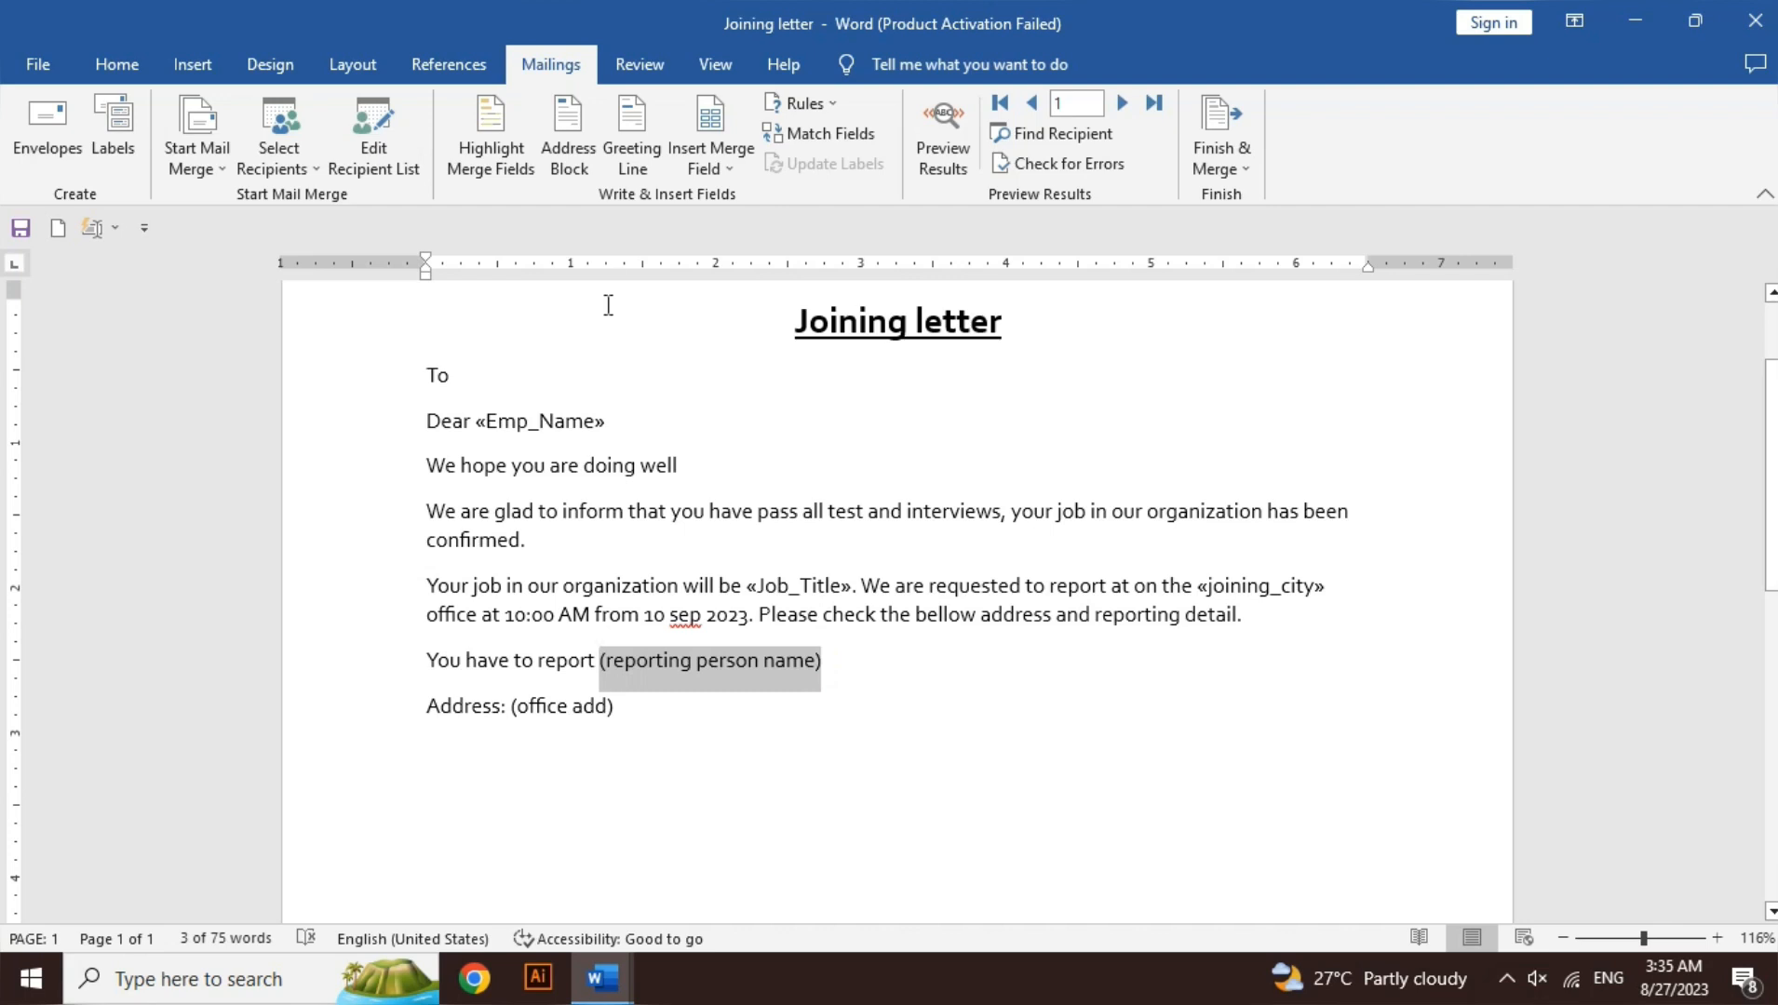
click(705, 166)
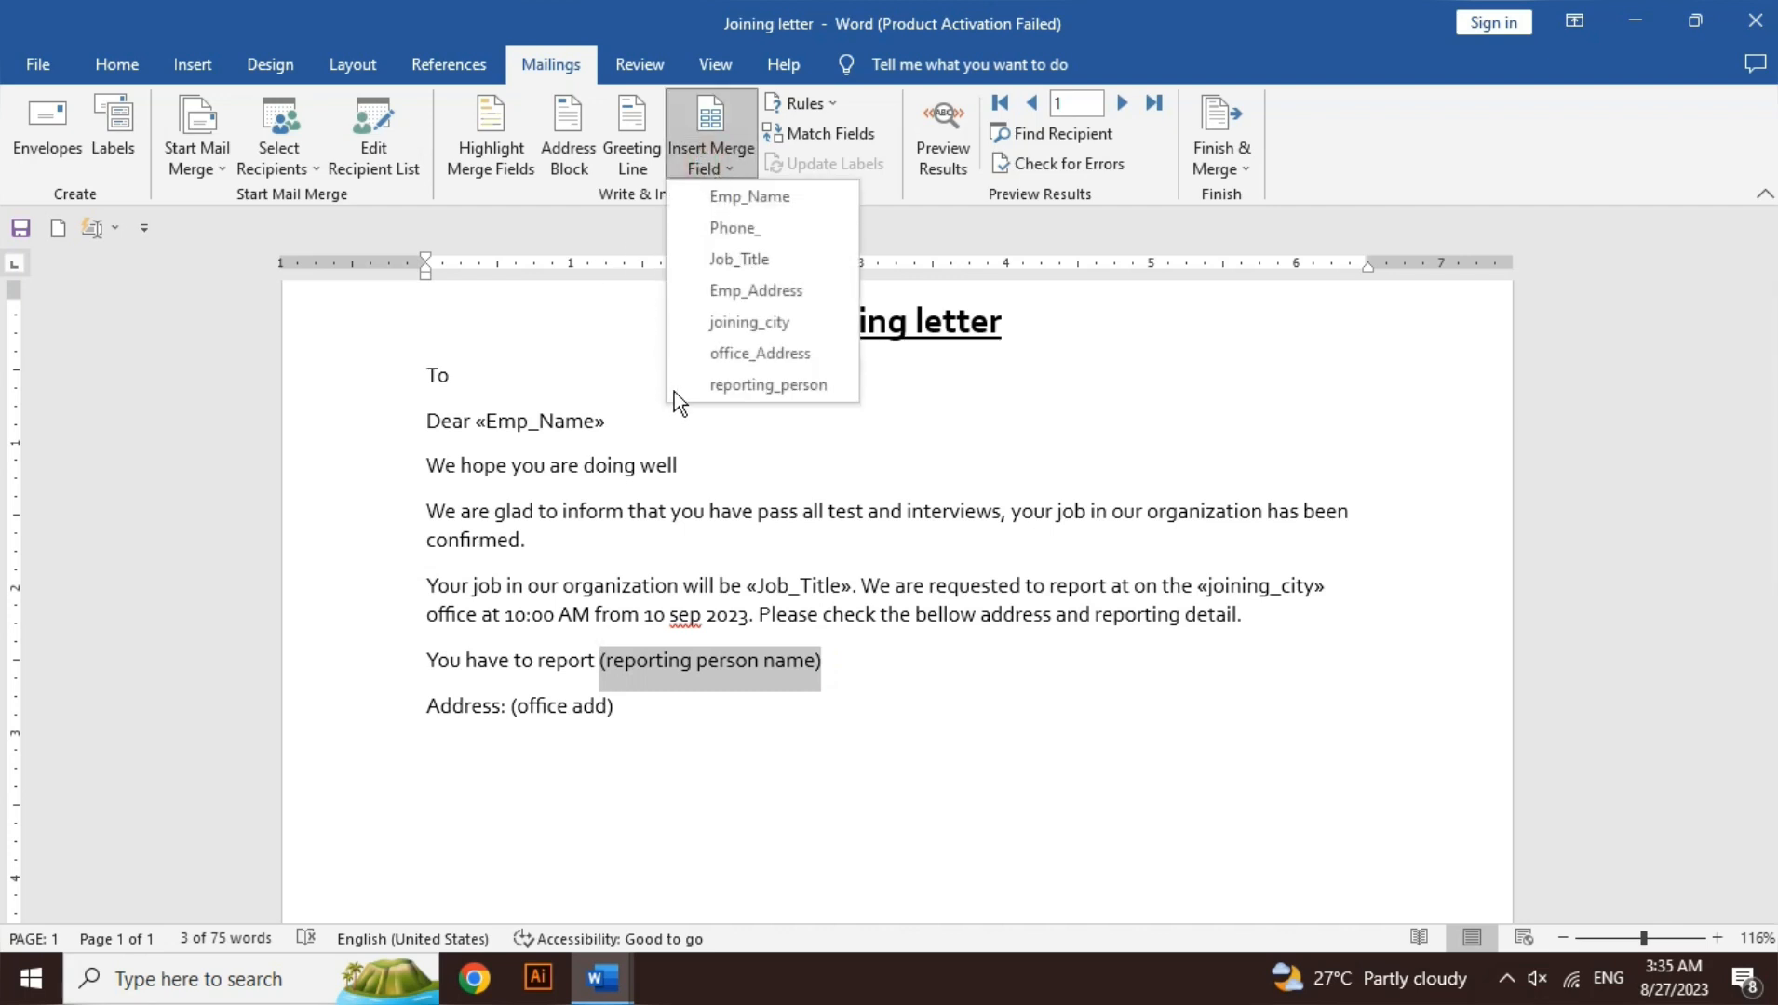
click(734, 396)
Step: Replace the (office add) placeholder on the Address line with the office_Address merge field
click(643, 721)
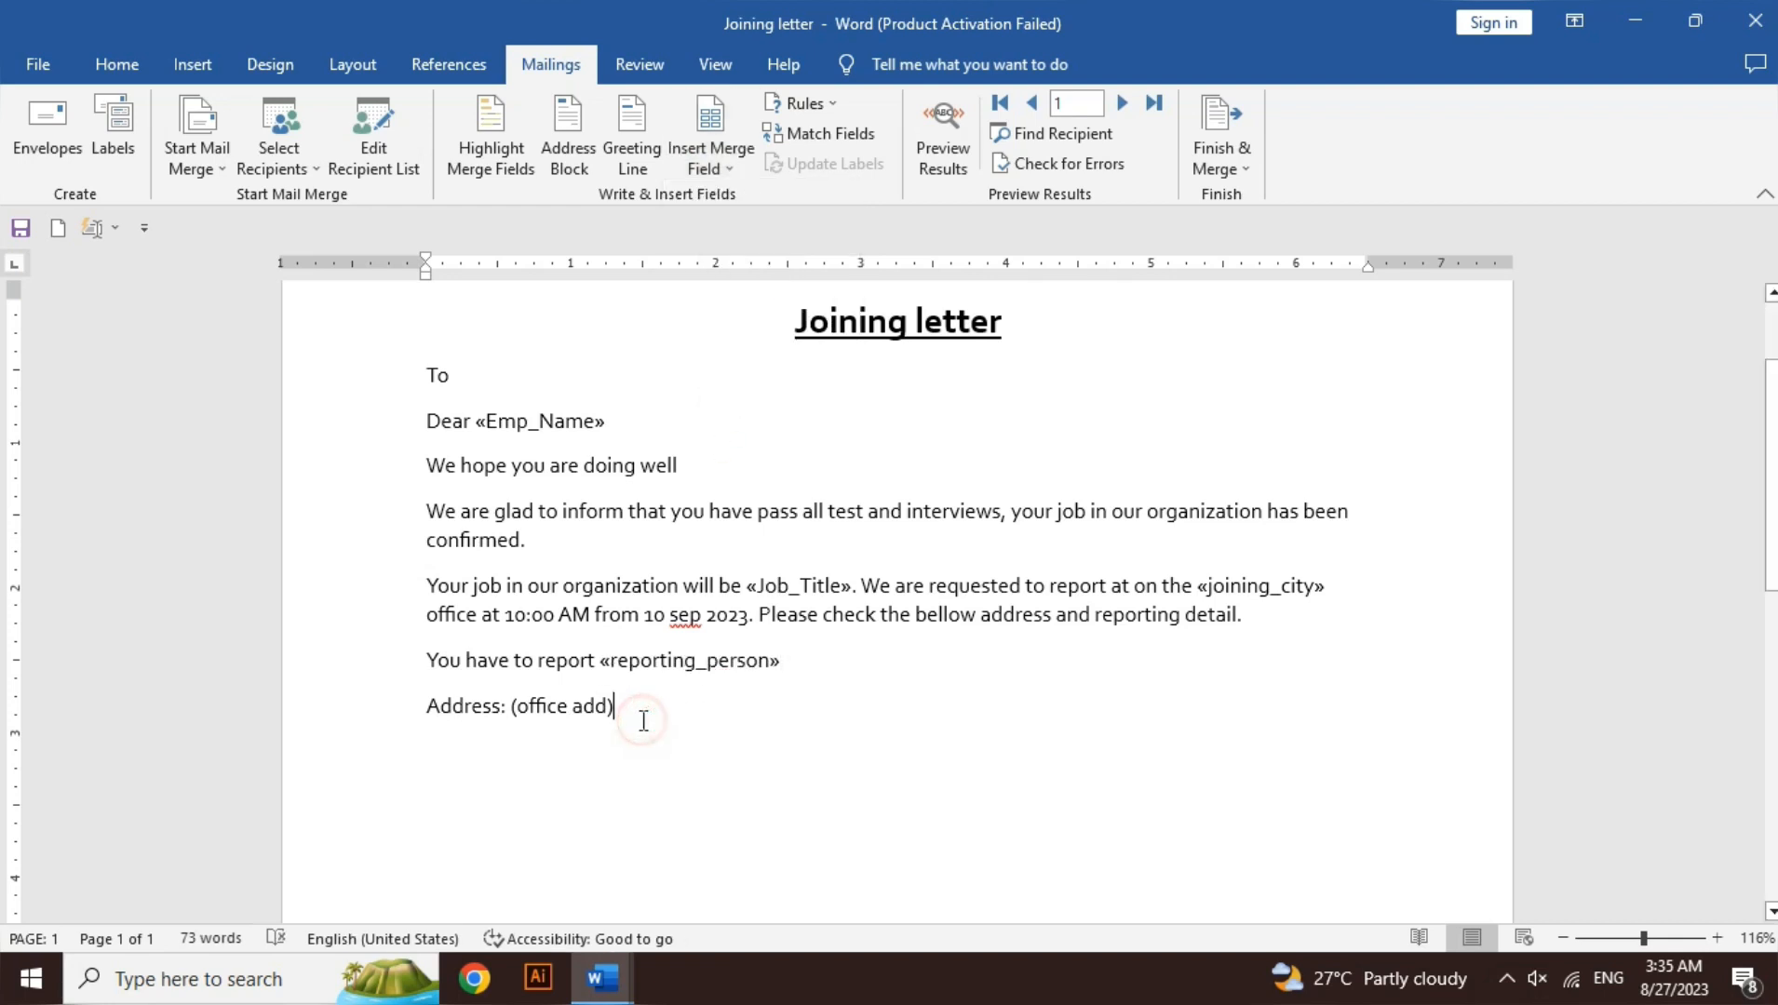
key(ctrl+shift+Left)
key(ctrl+shift+Left)
key(ctrl+shift+Left)
key(ctrl+shift+Left)
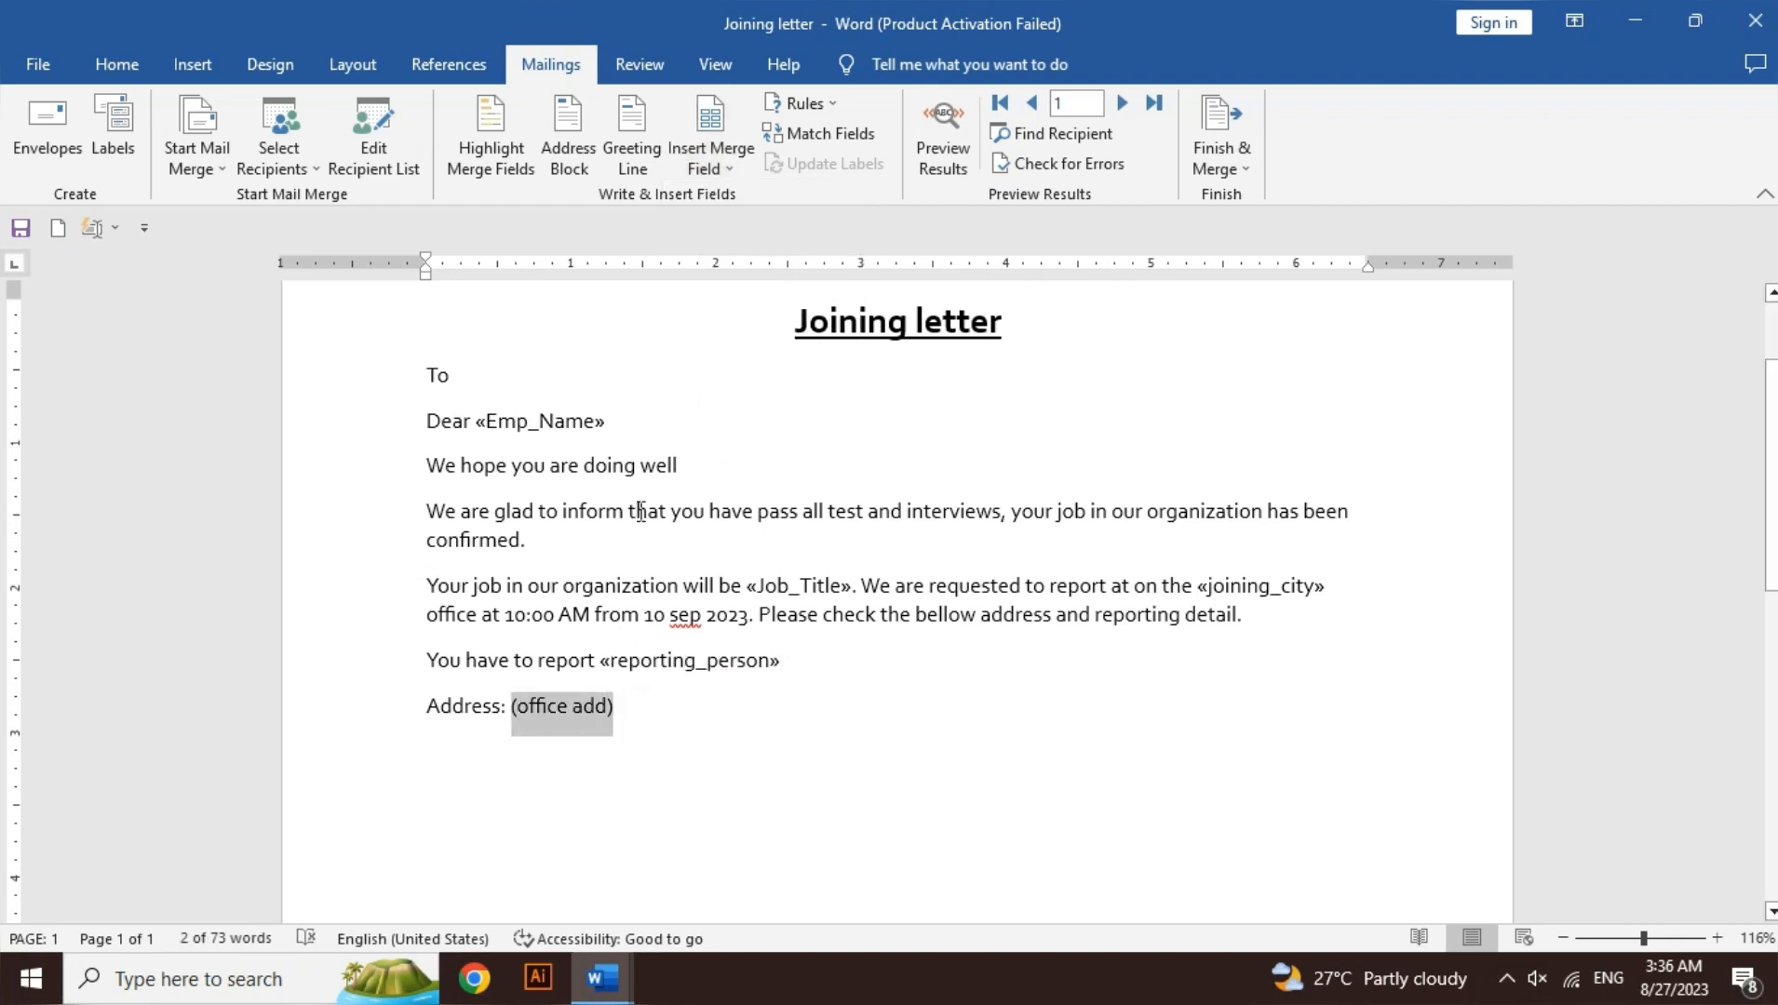
click(736, 166)
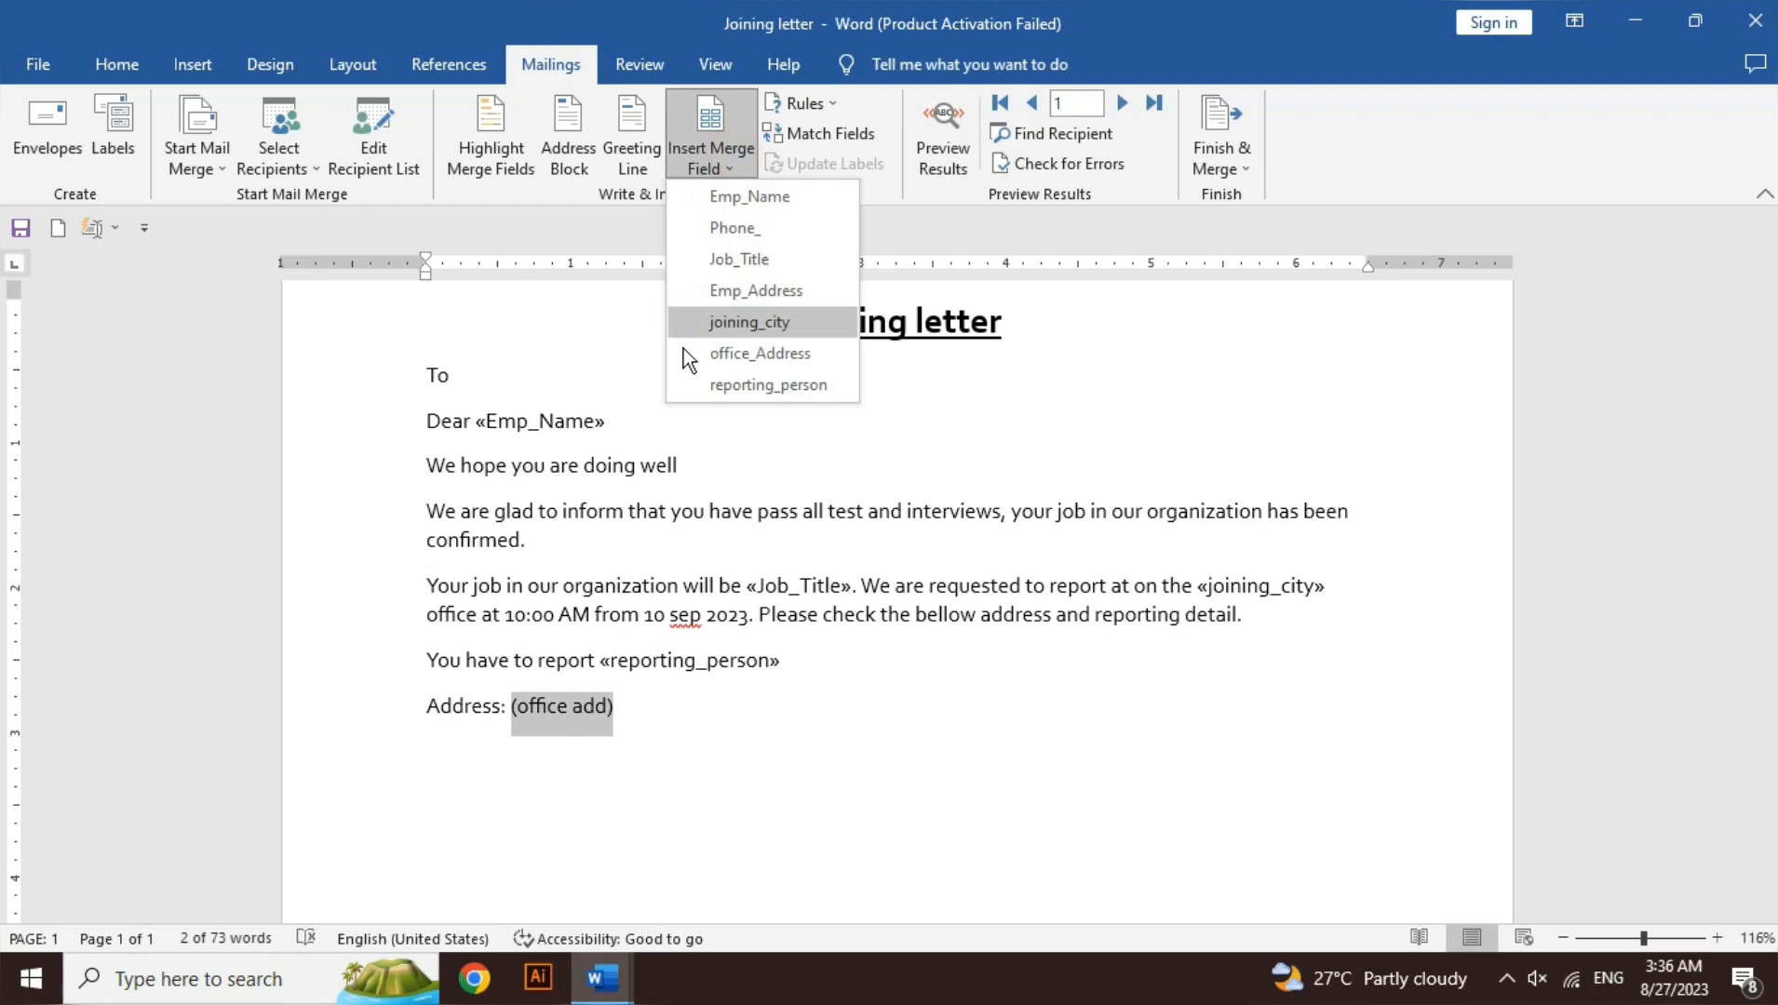
click(741, 361)
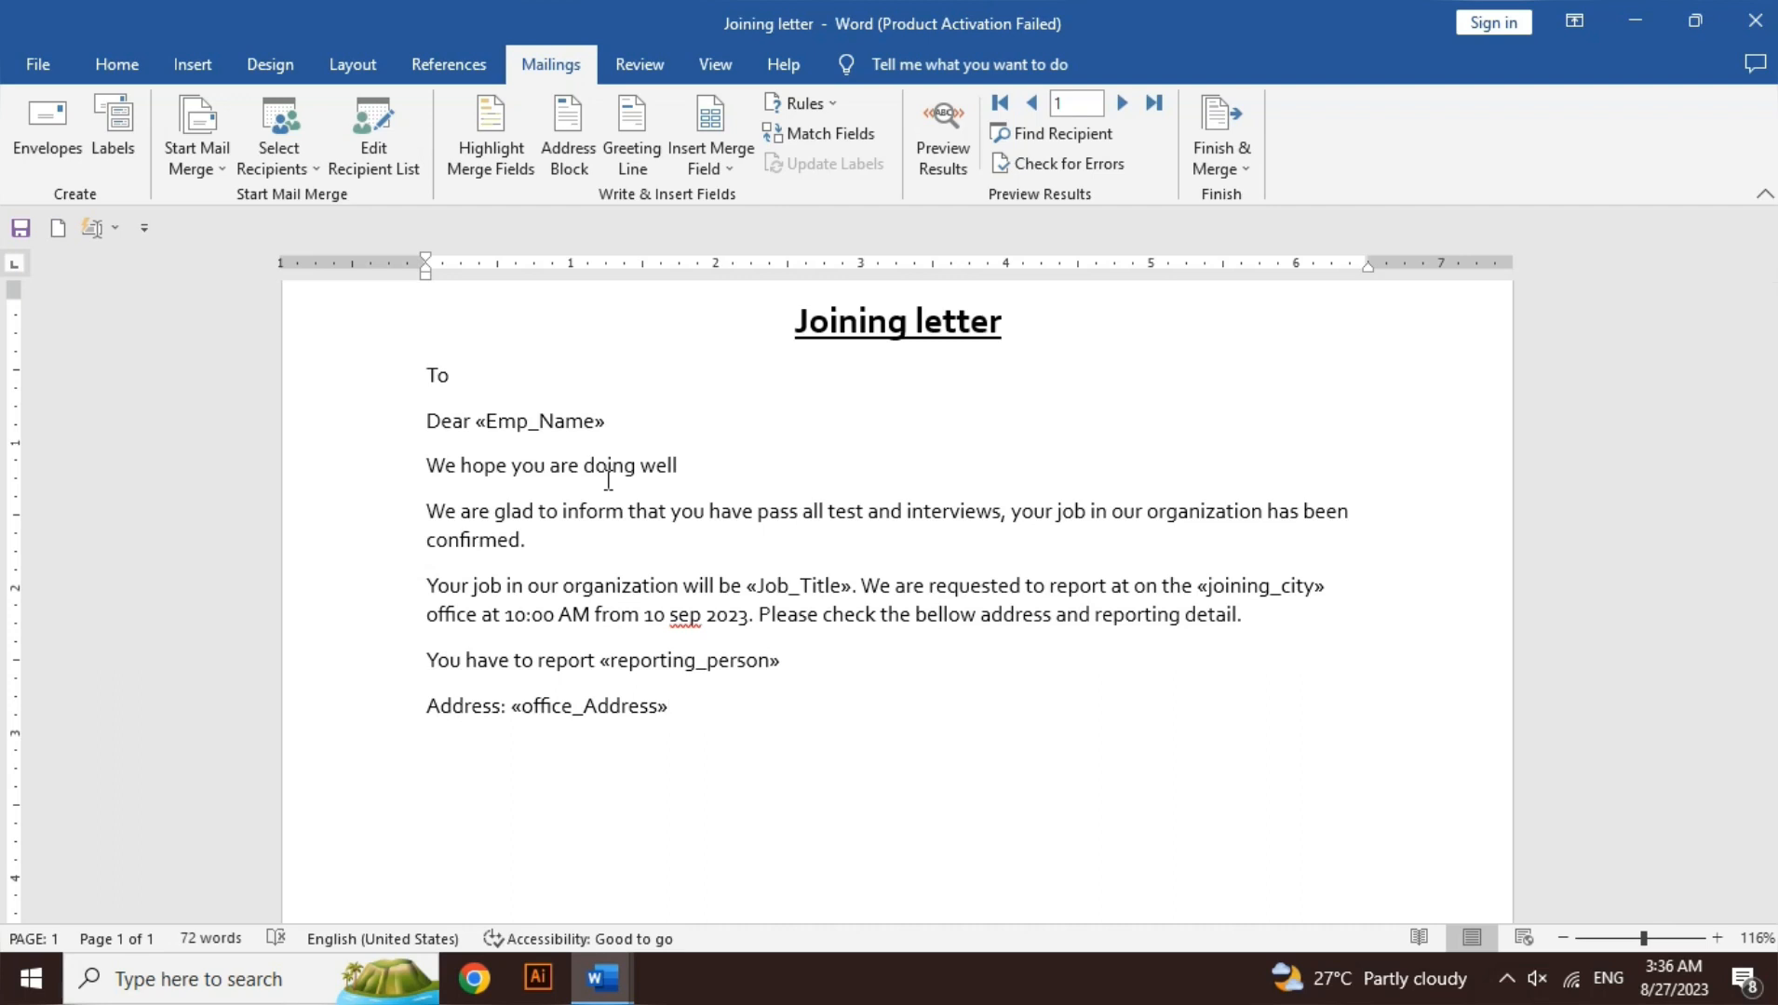
Step: Briefly highlight the letter's merge fields, and view the Ask rule's options without inserting the rule
click(508, 170)
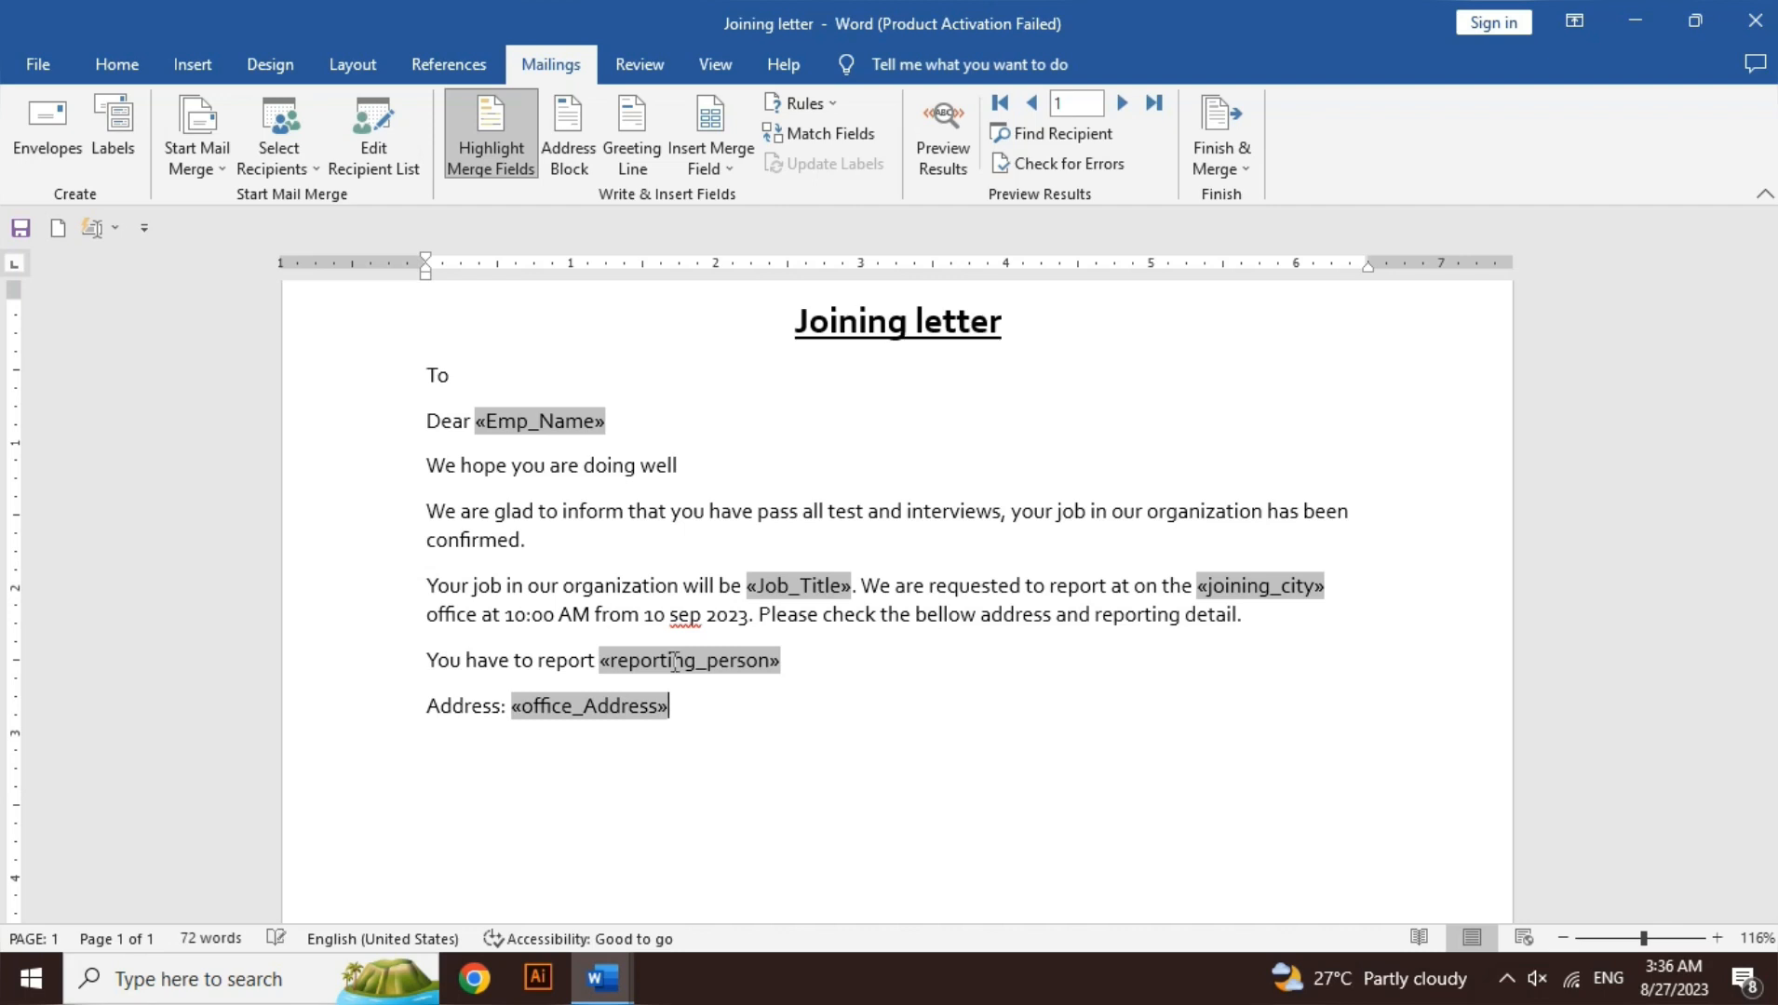
click(508, 162)
click(827, 105)
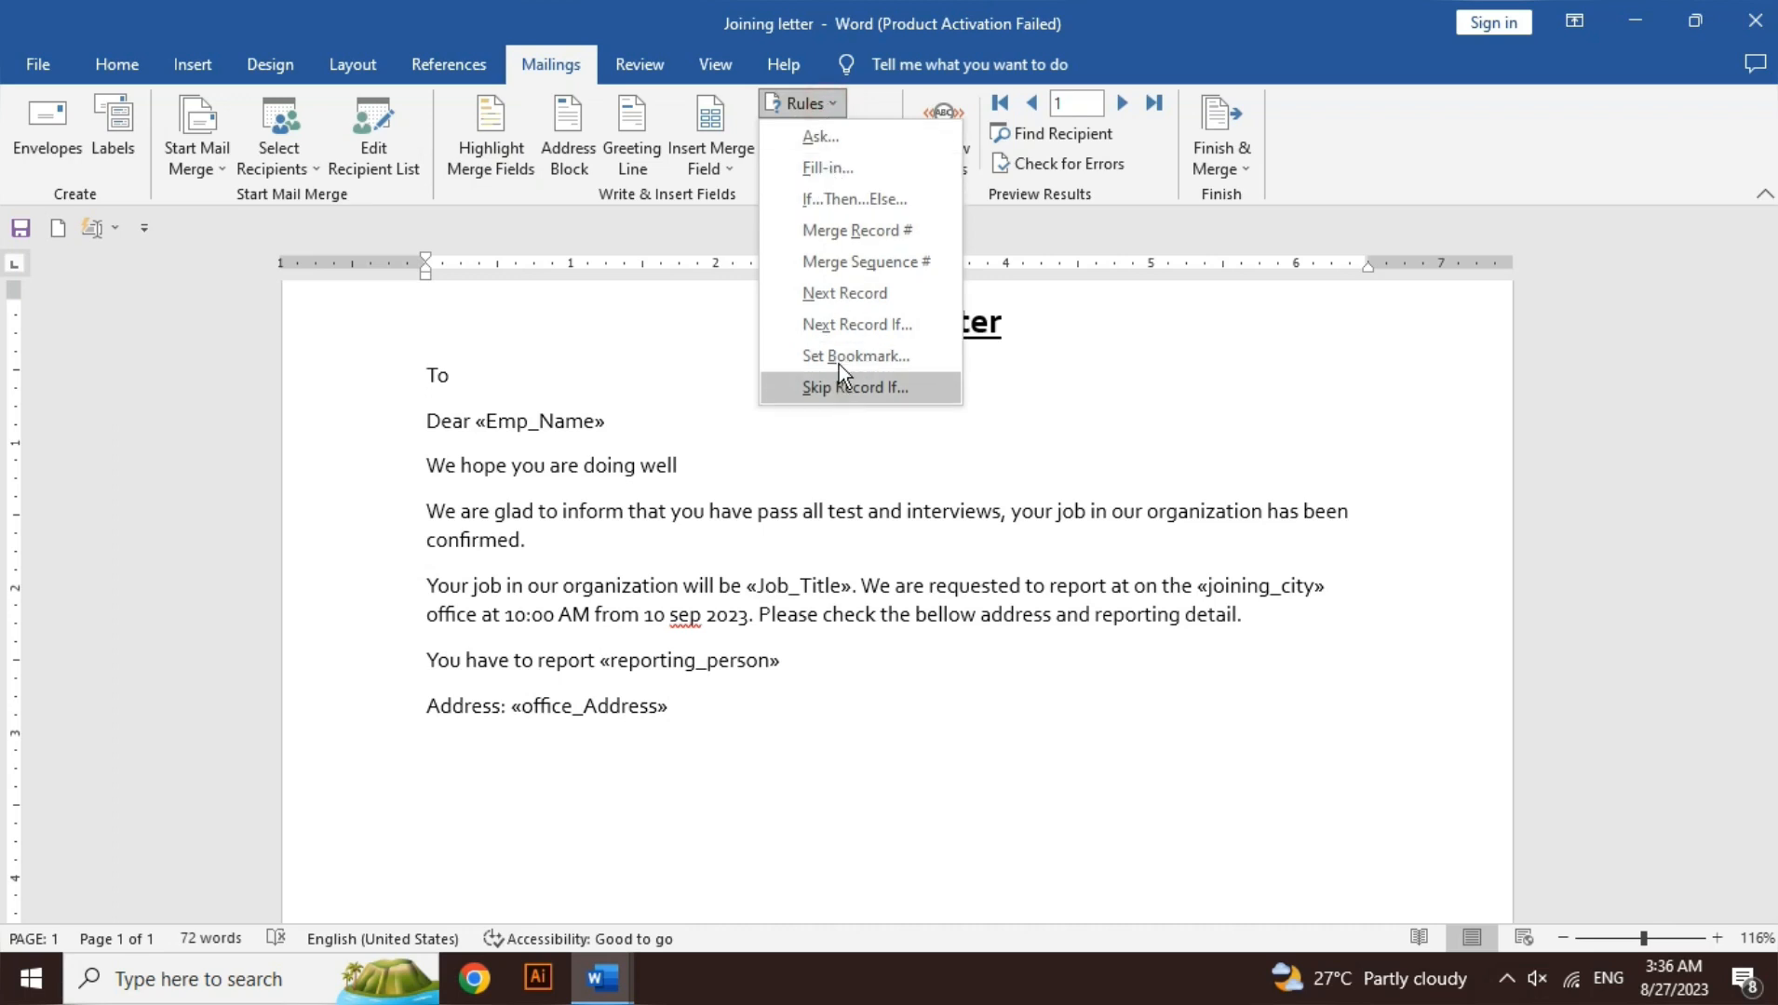
click(835, 140)
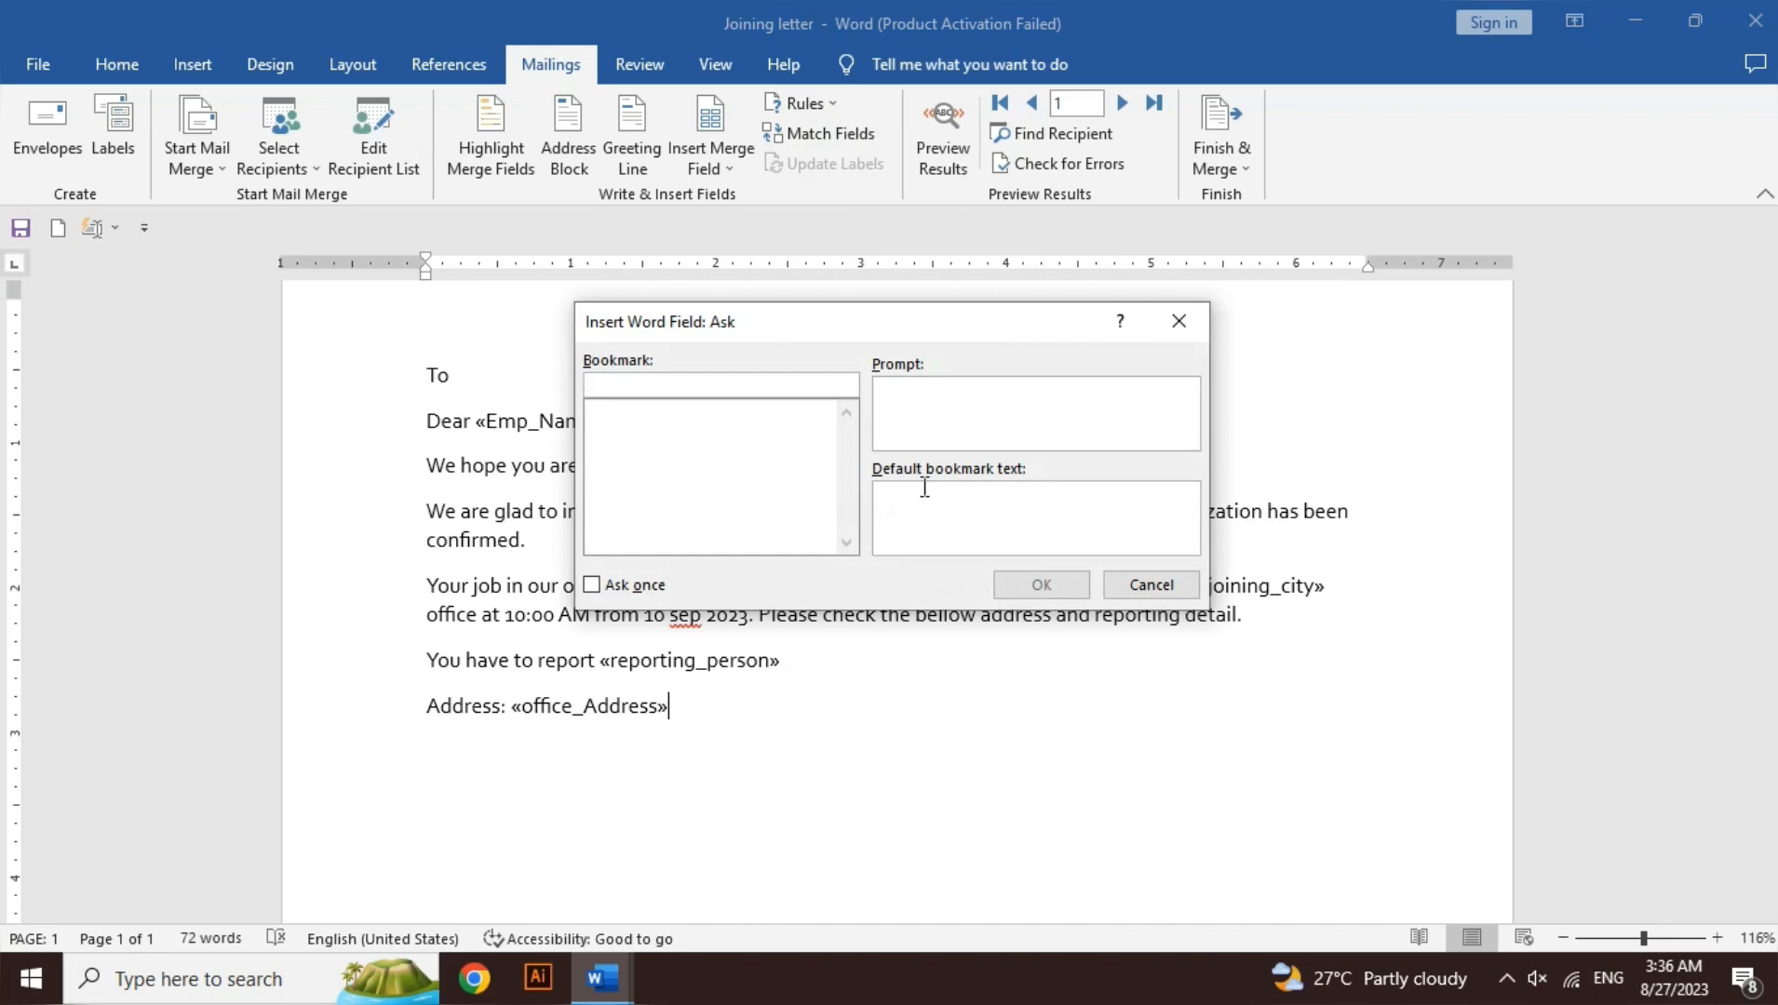
key(Escape)
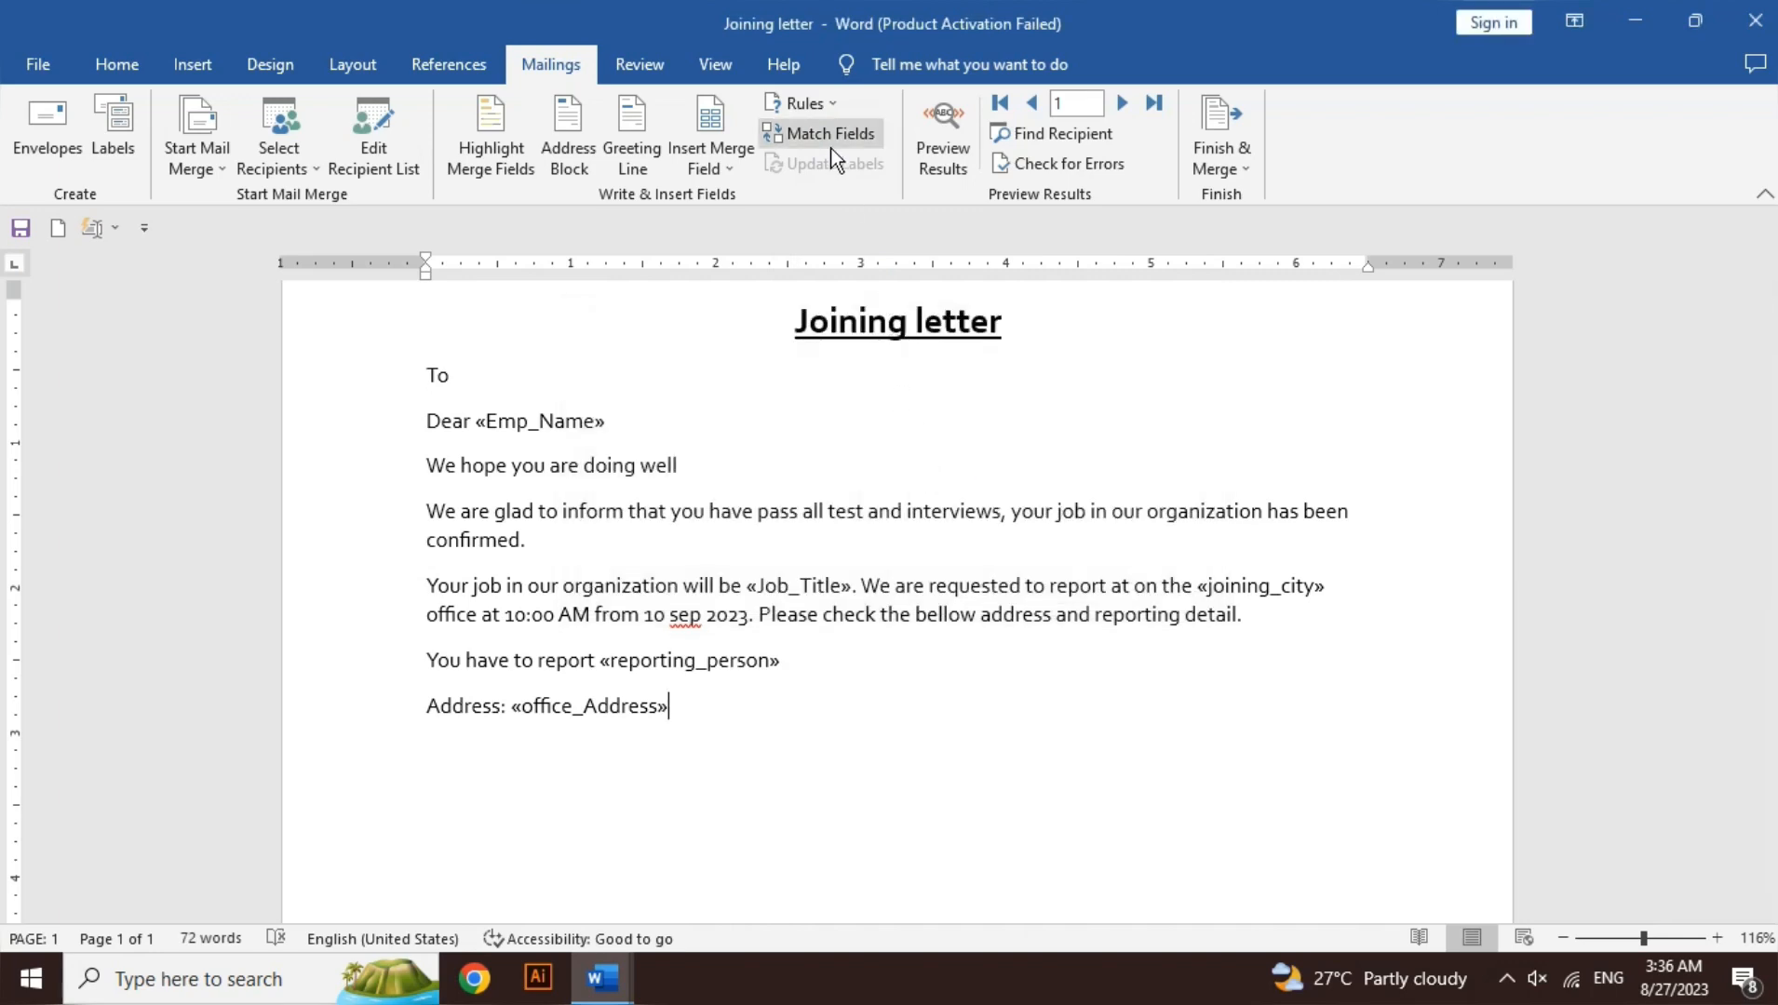
Step: Review how the recipient list columns match the required mail merge fields, without changing any match
click(828, 138)
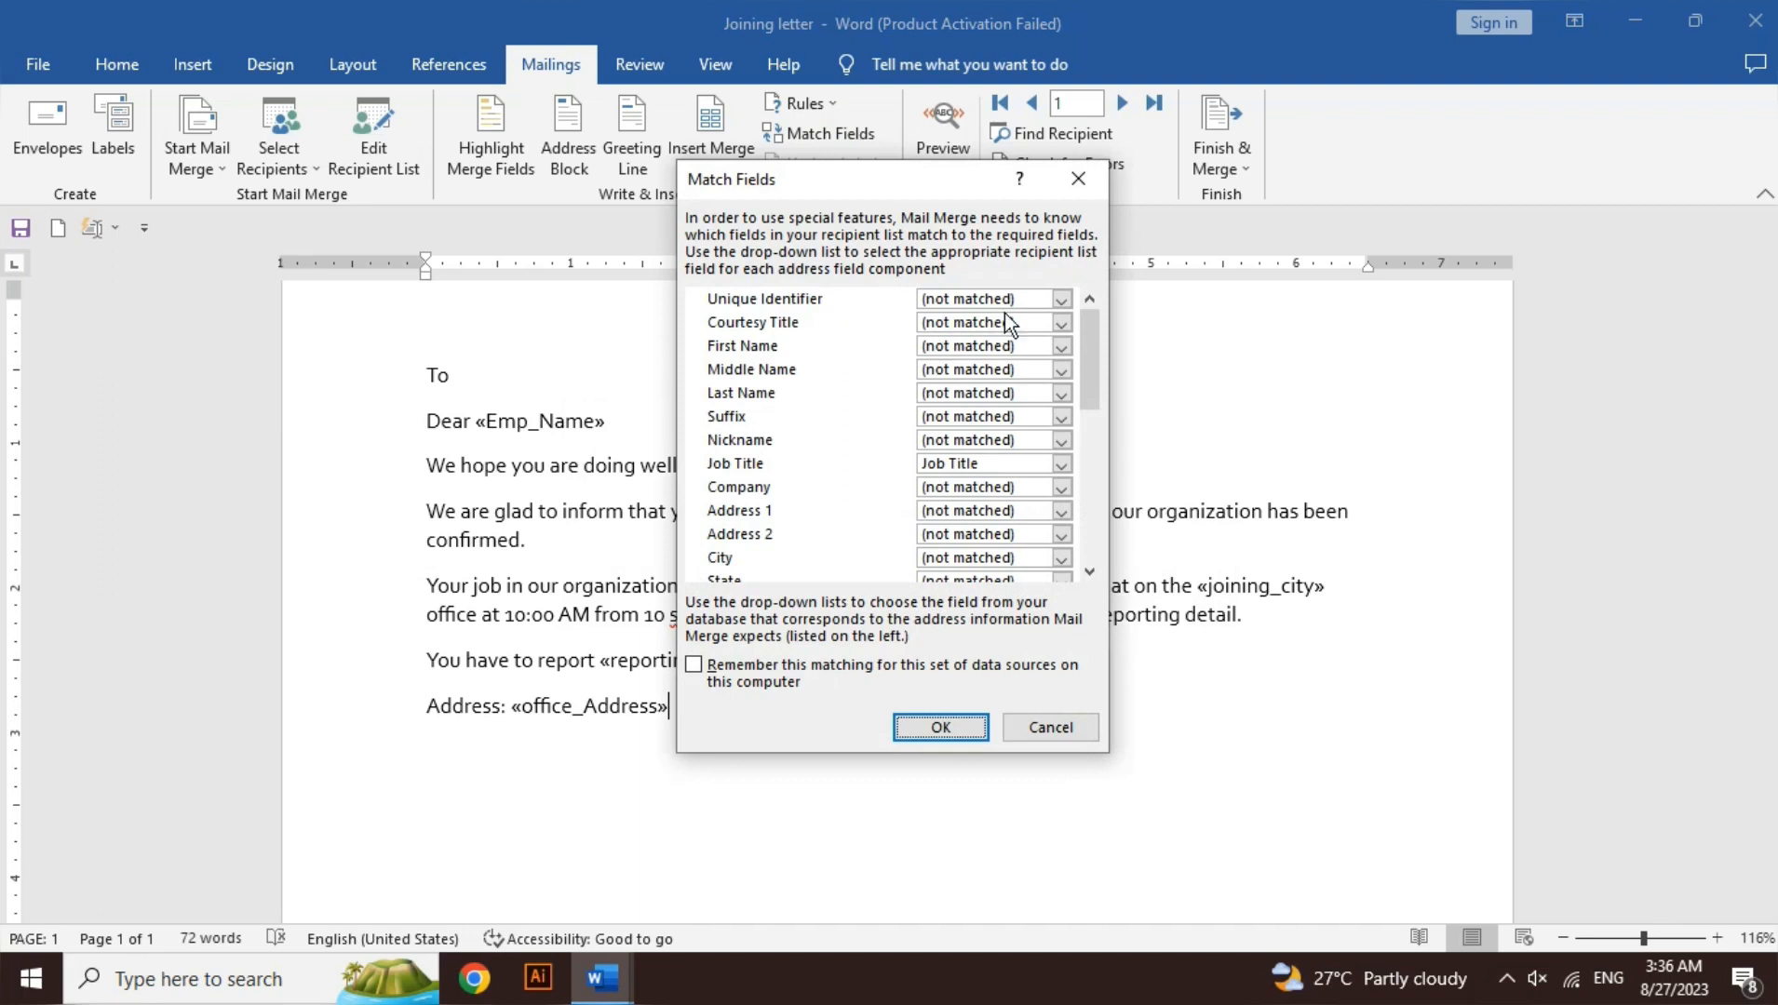
click(1061, 299)
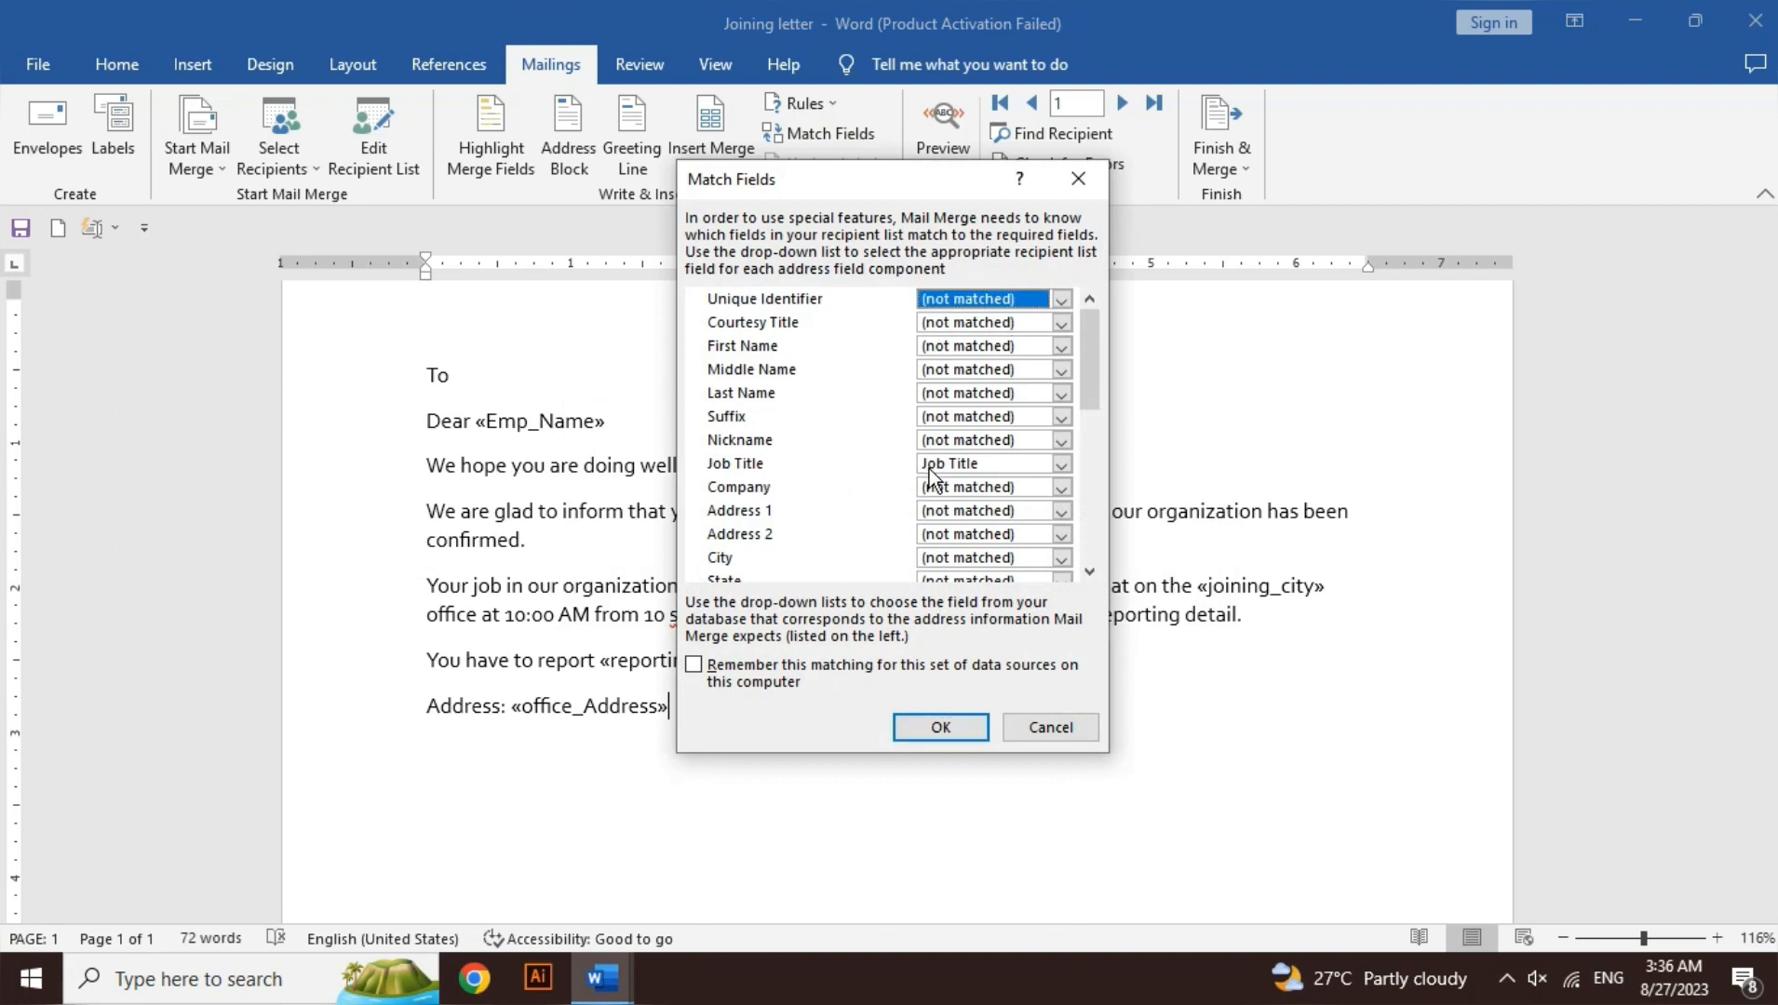
mouse_move(1092, 373)
mouse_down()
mouse_move(1098, 546)
mouse_move(1093, 357)
mouse_up()
click(1051, 727)
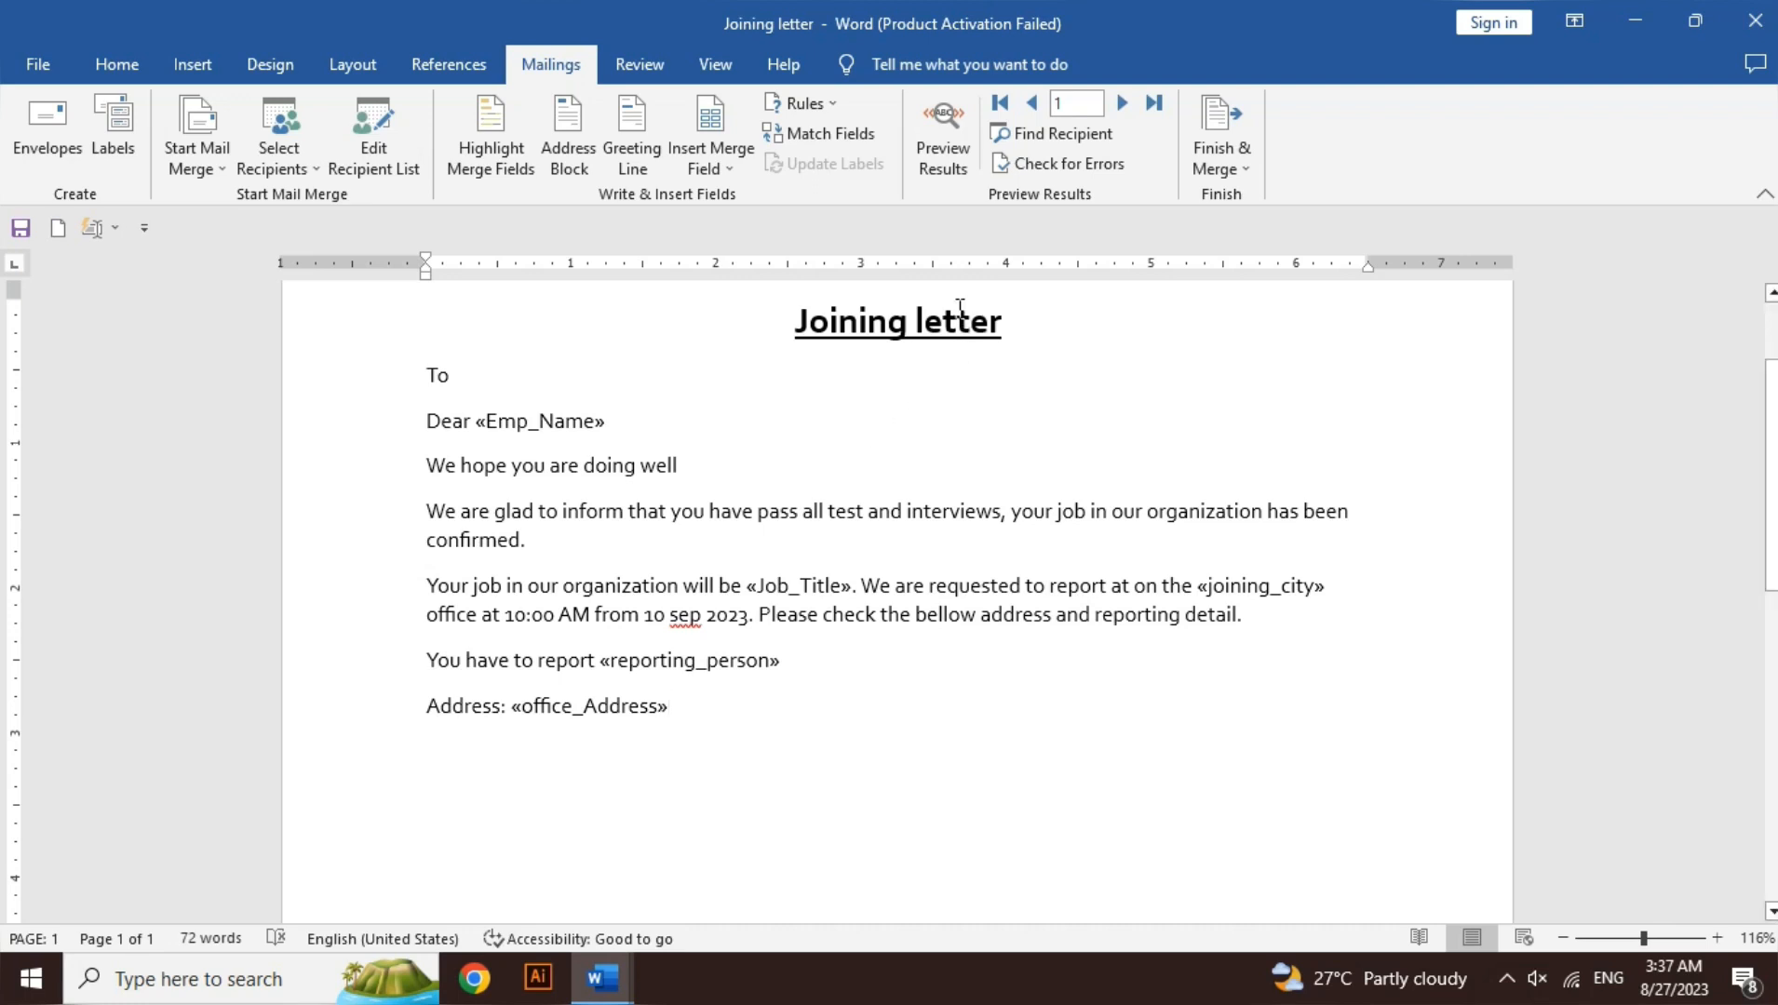
Step: Preview the merged letter for the first record and check its job title, city and office address
click(957, 178)
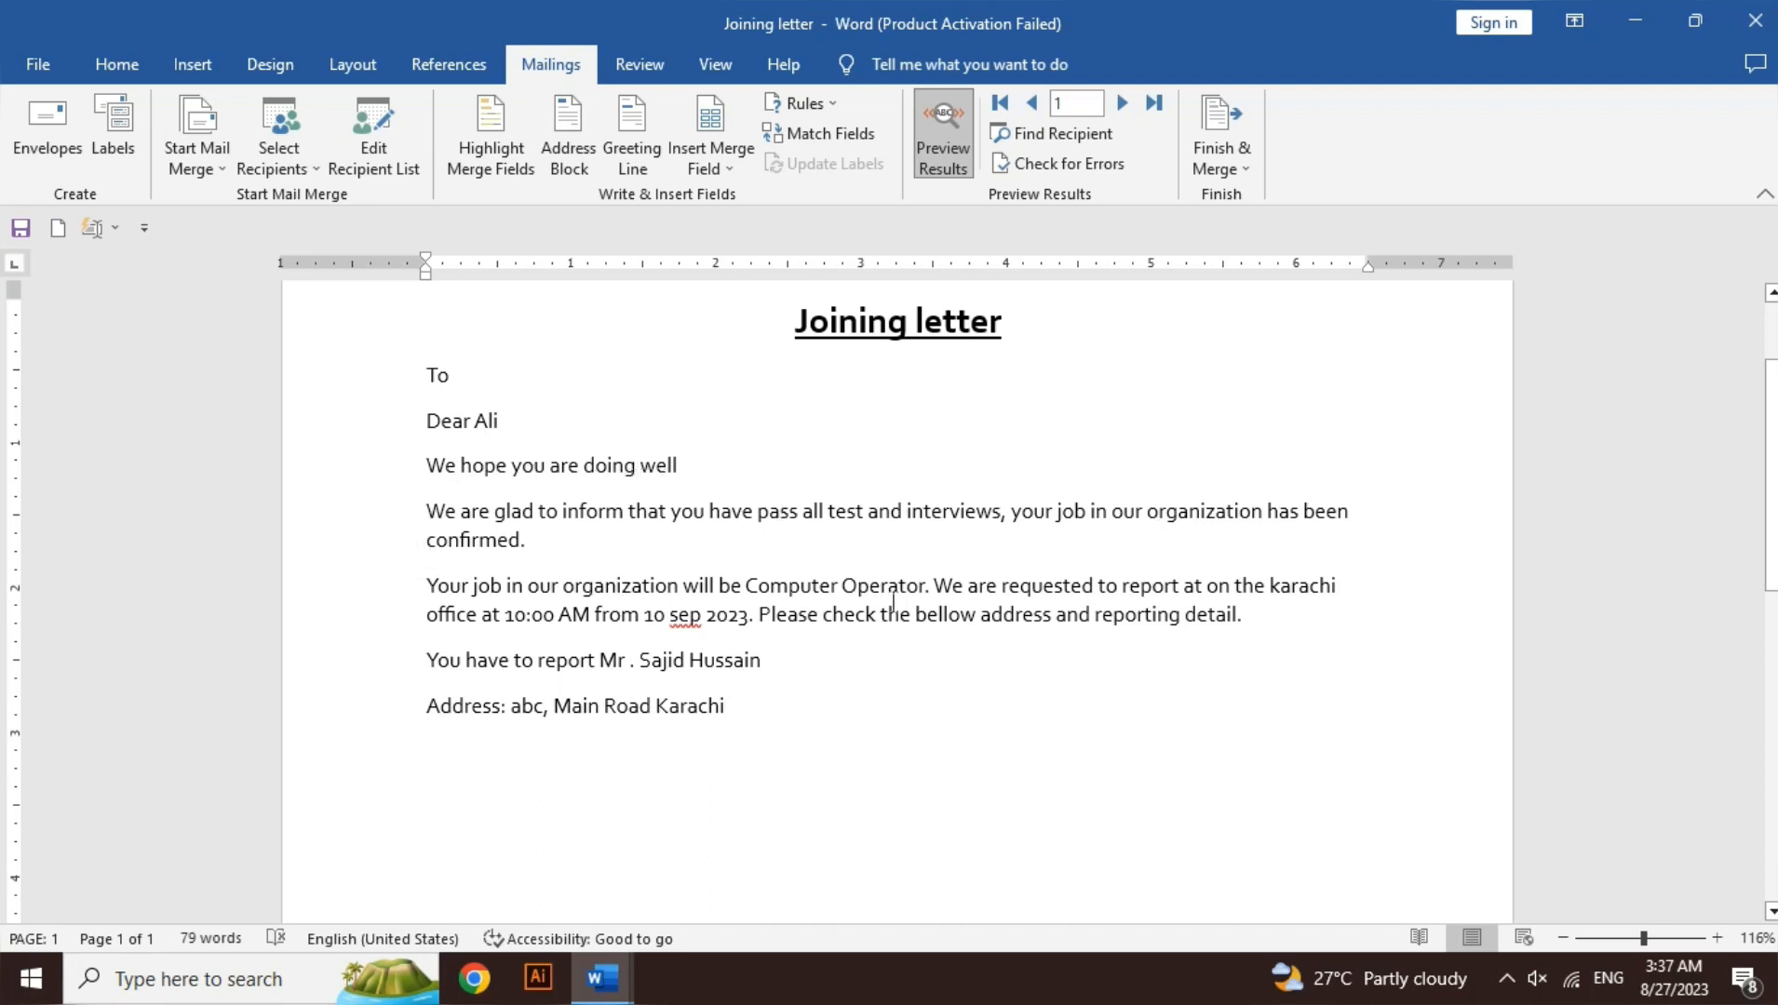
click(787, 589)
double_click(788, 589)
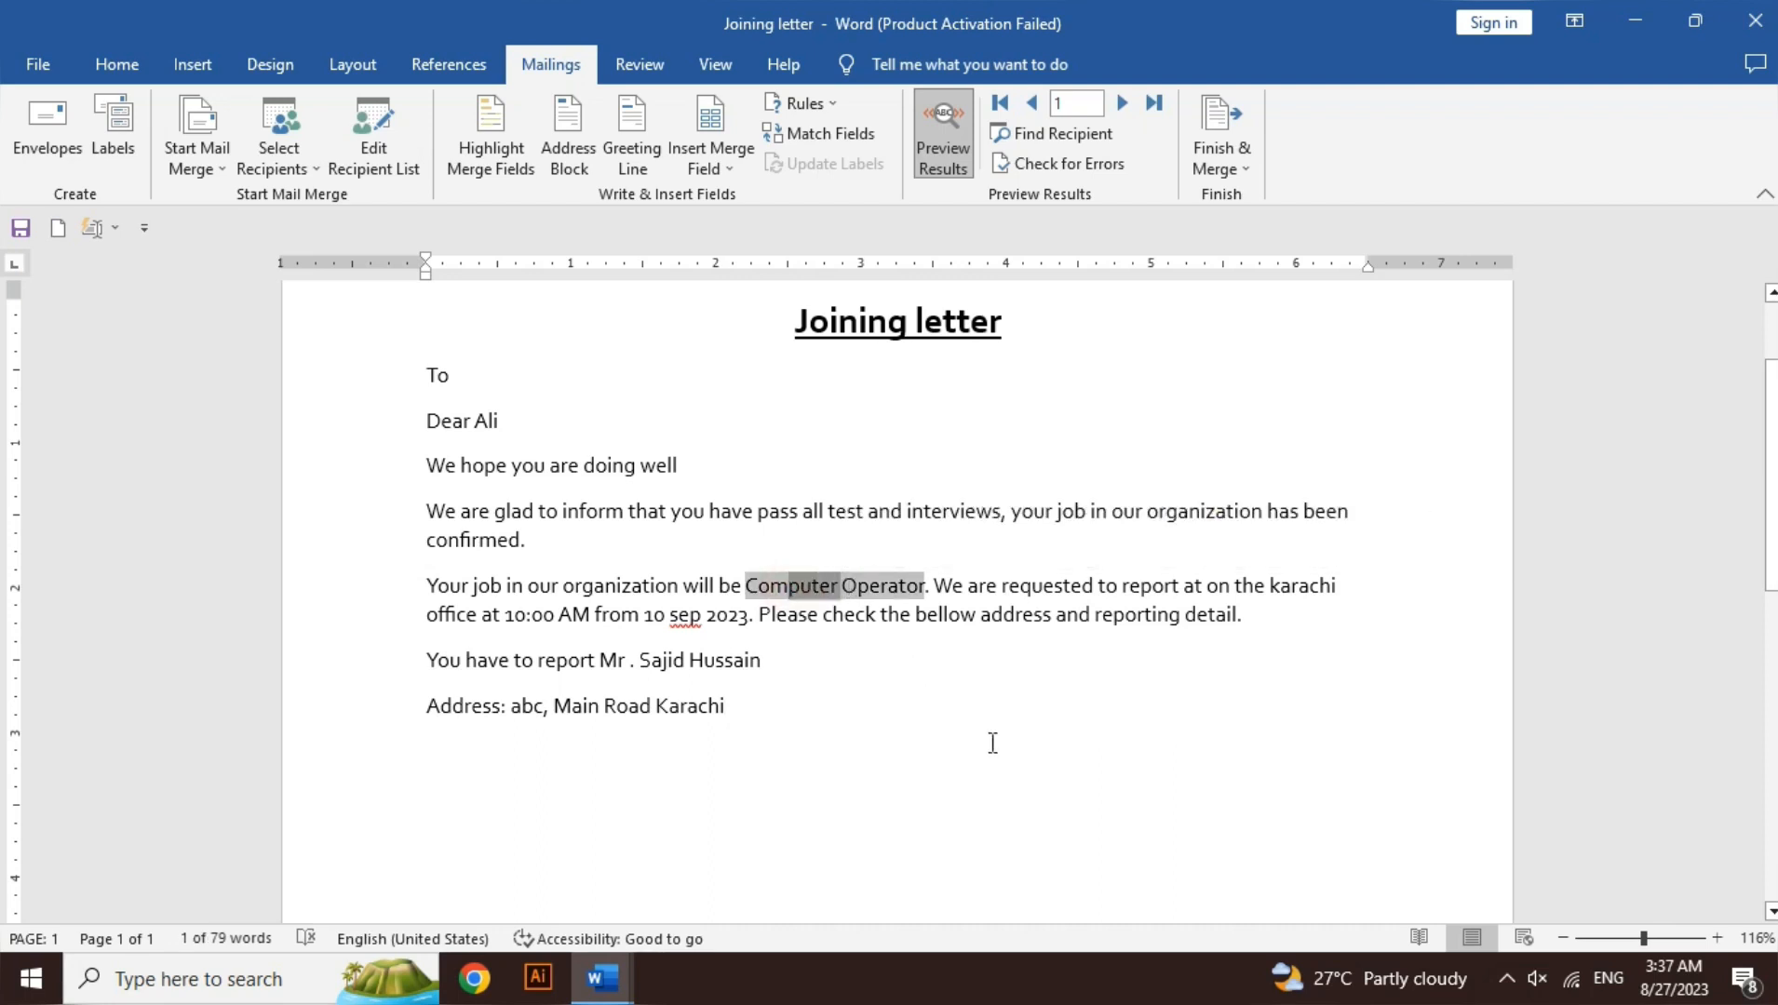
double_click(1296, 600)
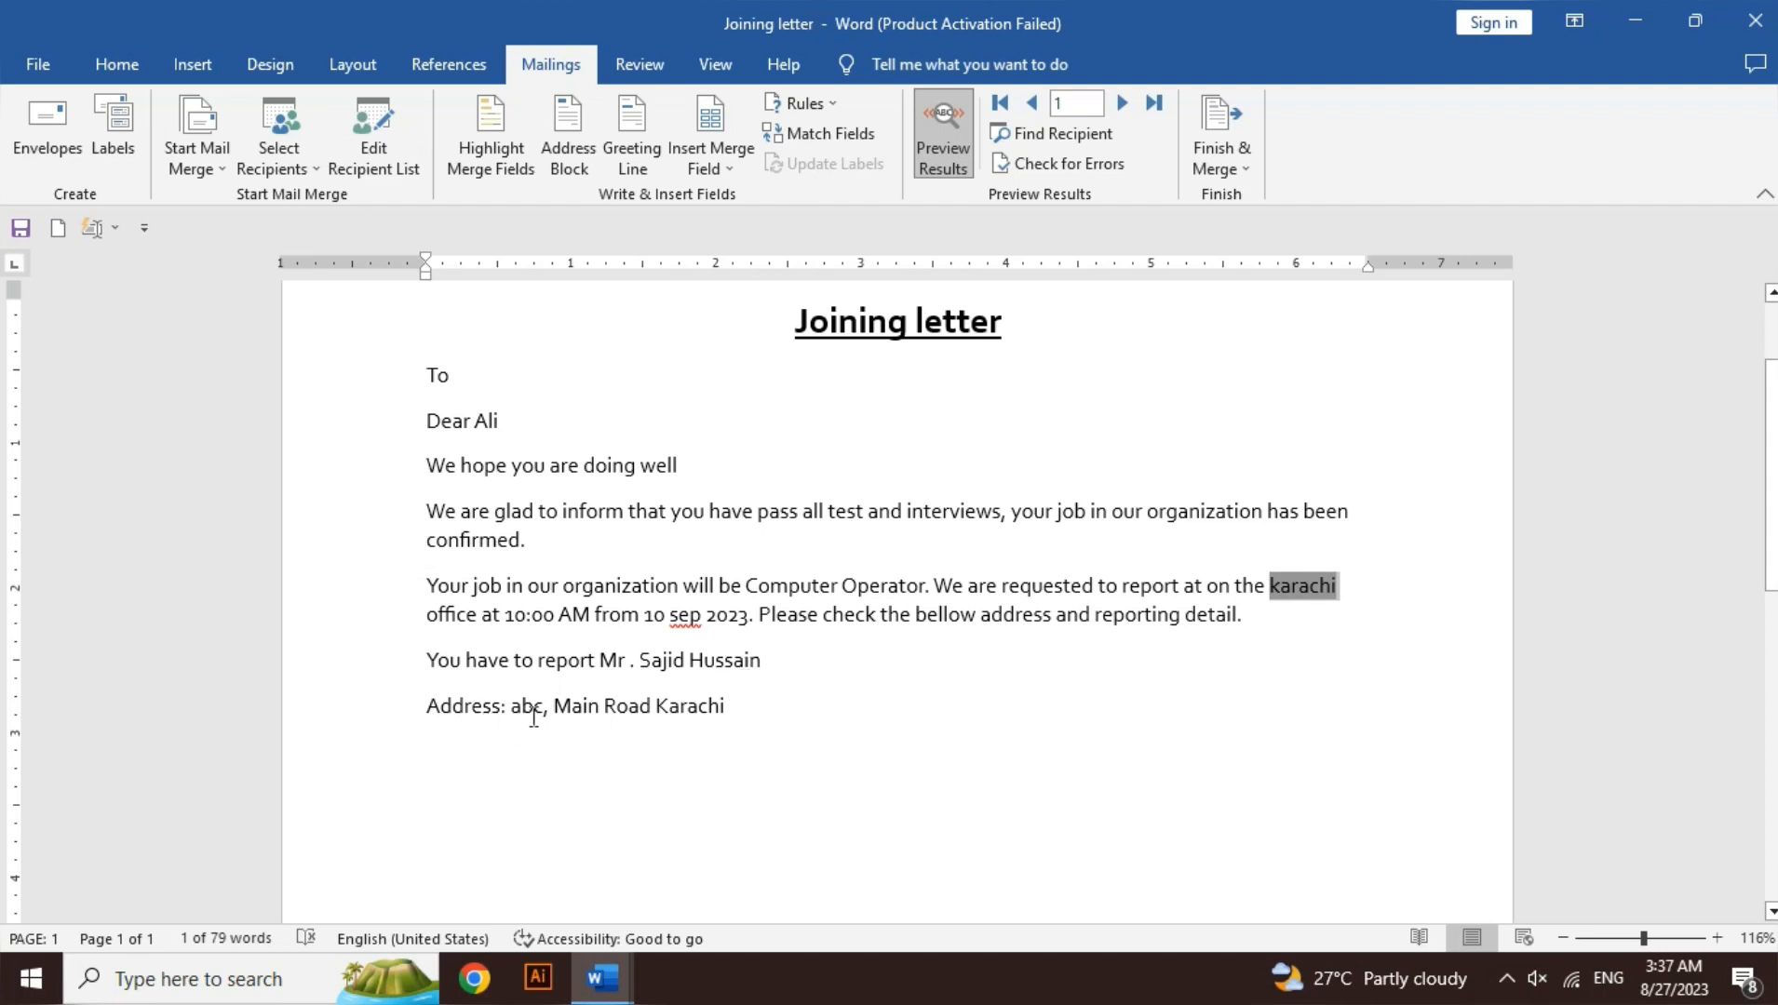
drag(527, 710, 711, 706)
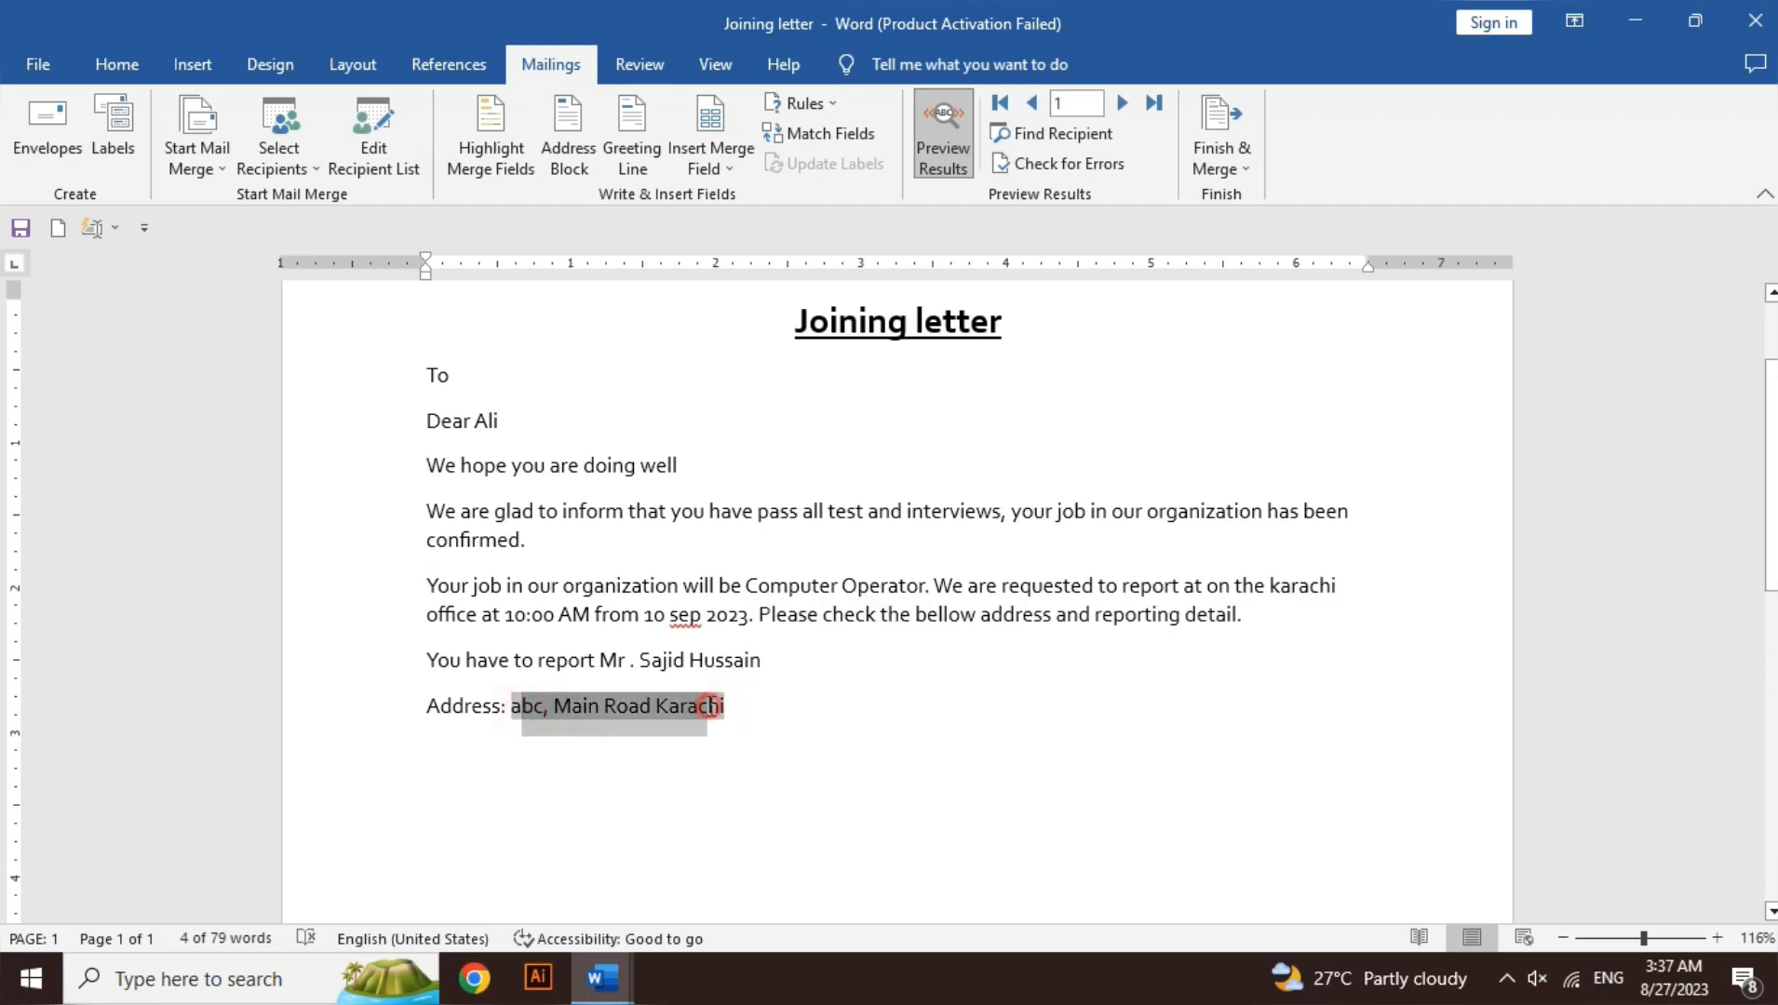
click(911, 532)
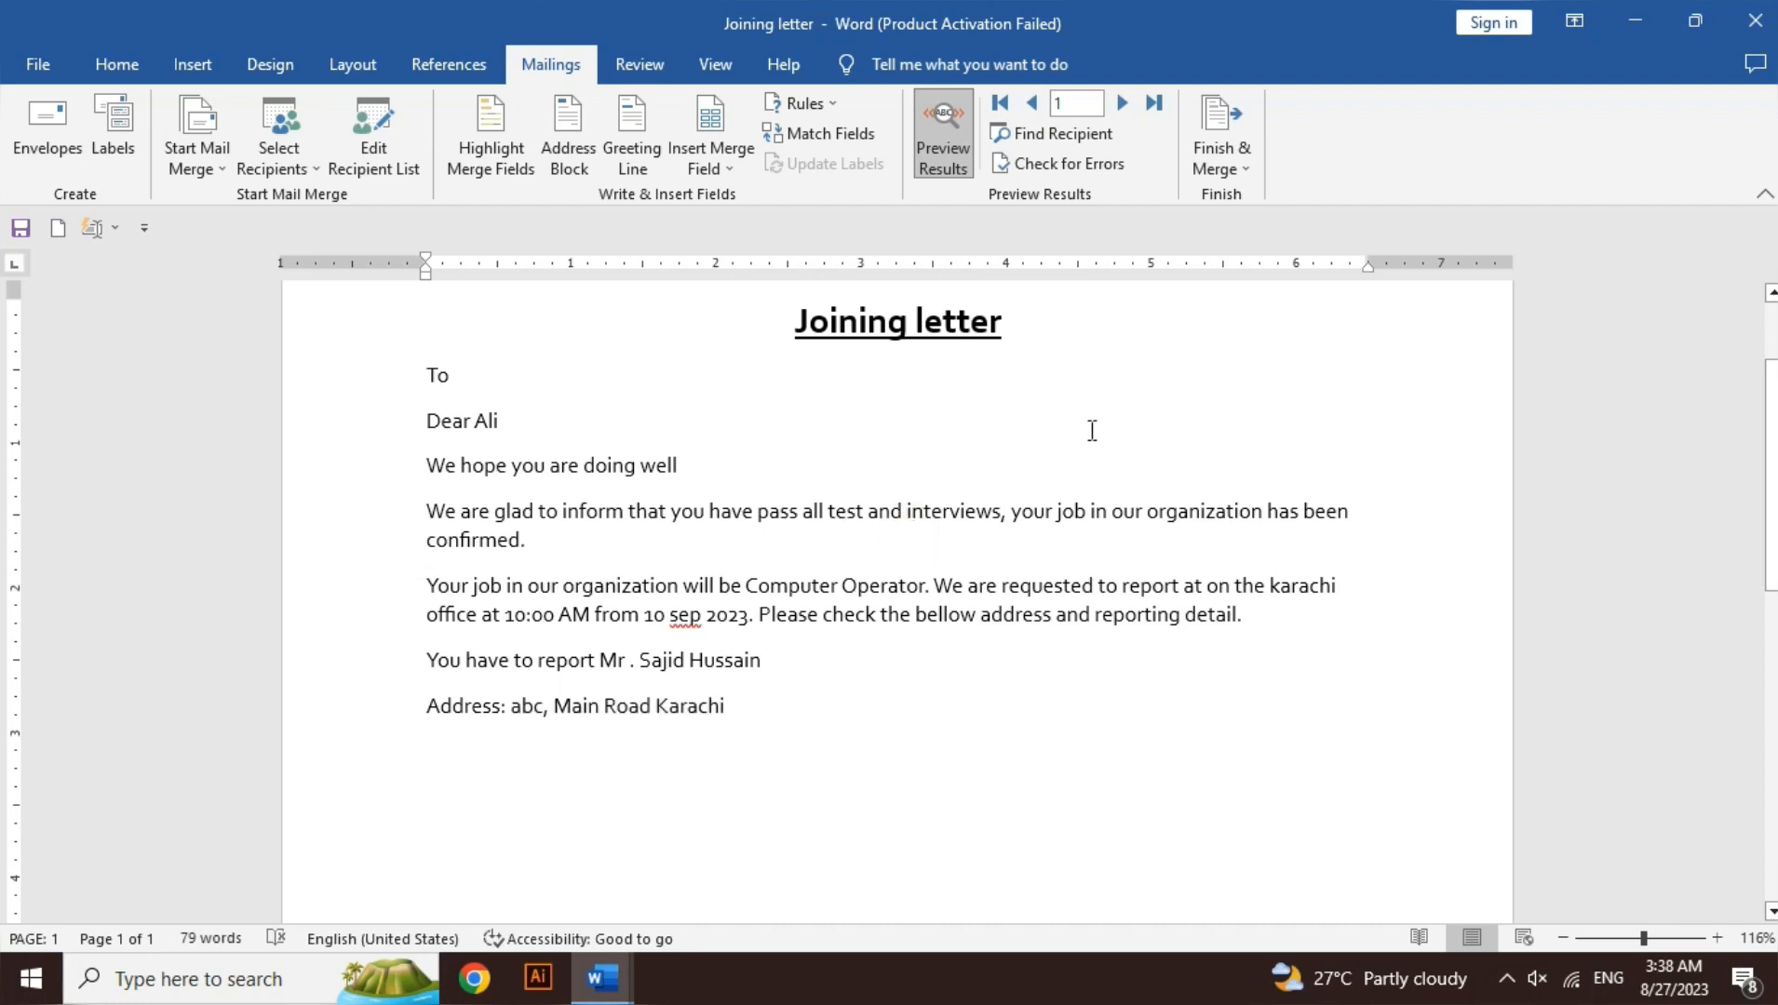
Step: Step through the previewed letters up to recipient record 4
click(1125, 108)
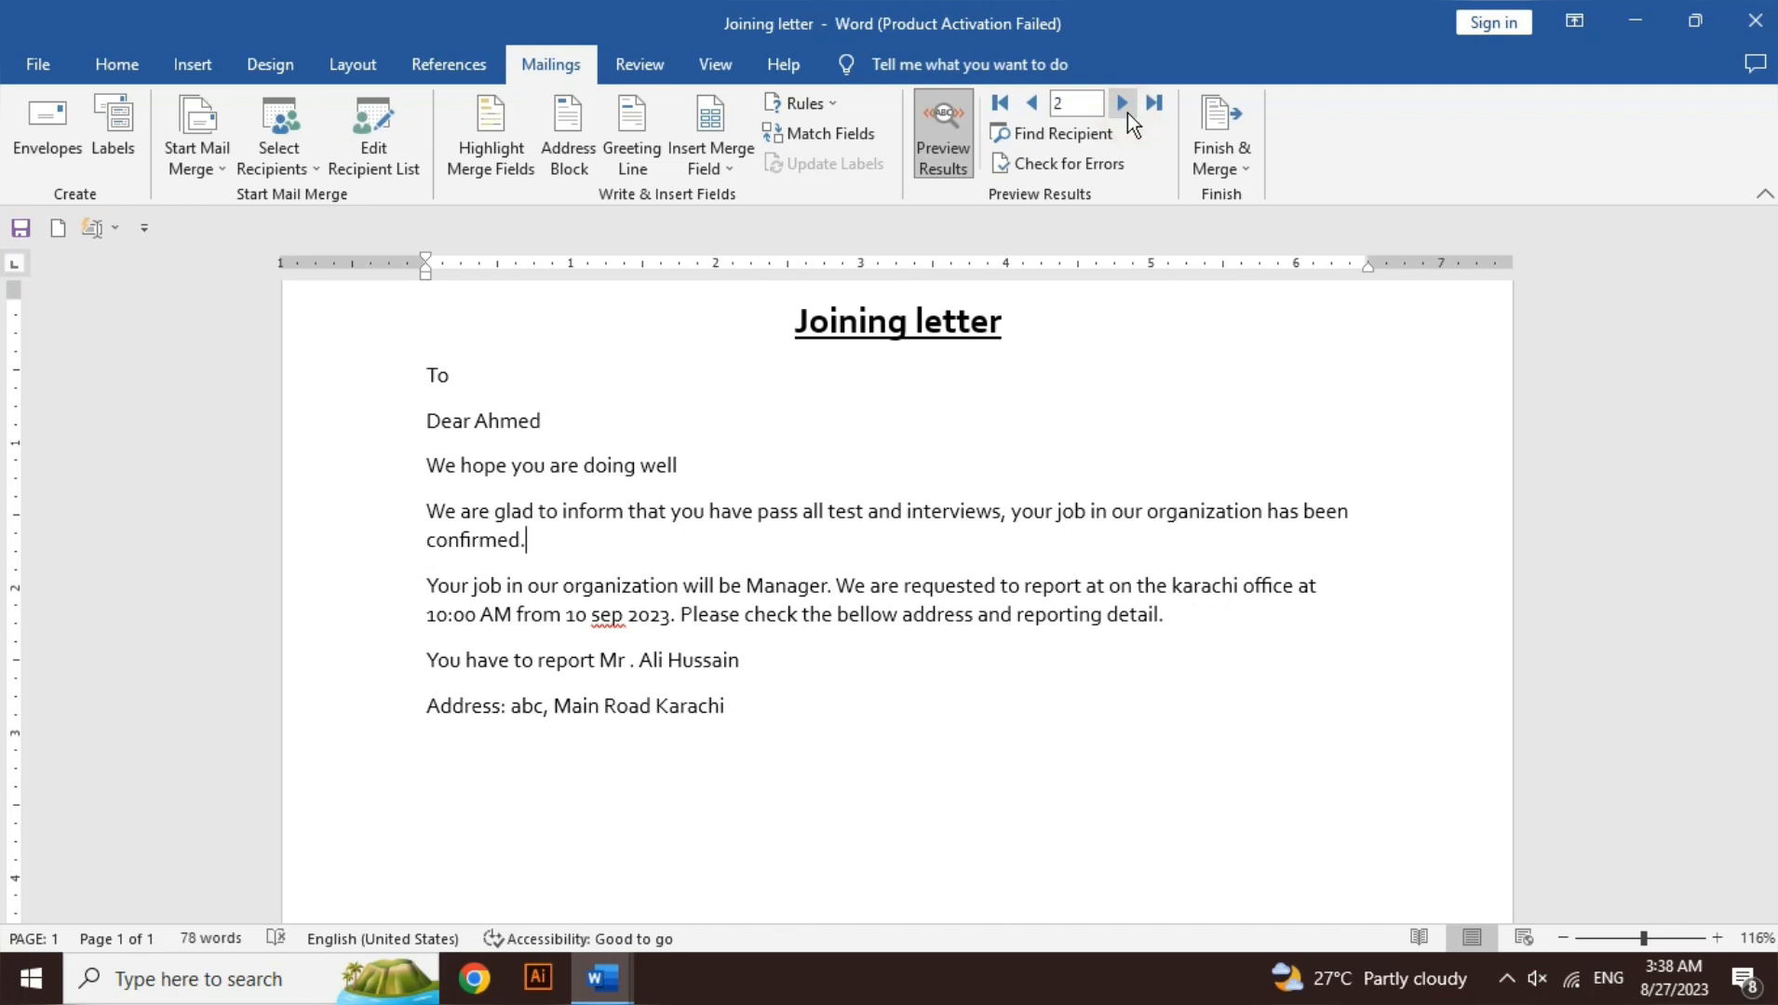
click(1127, 113)
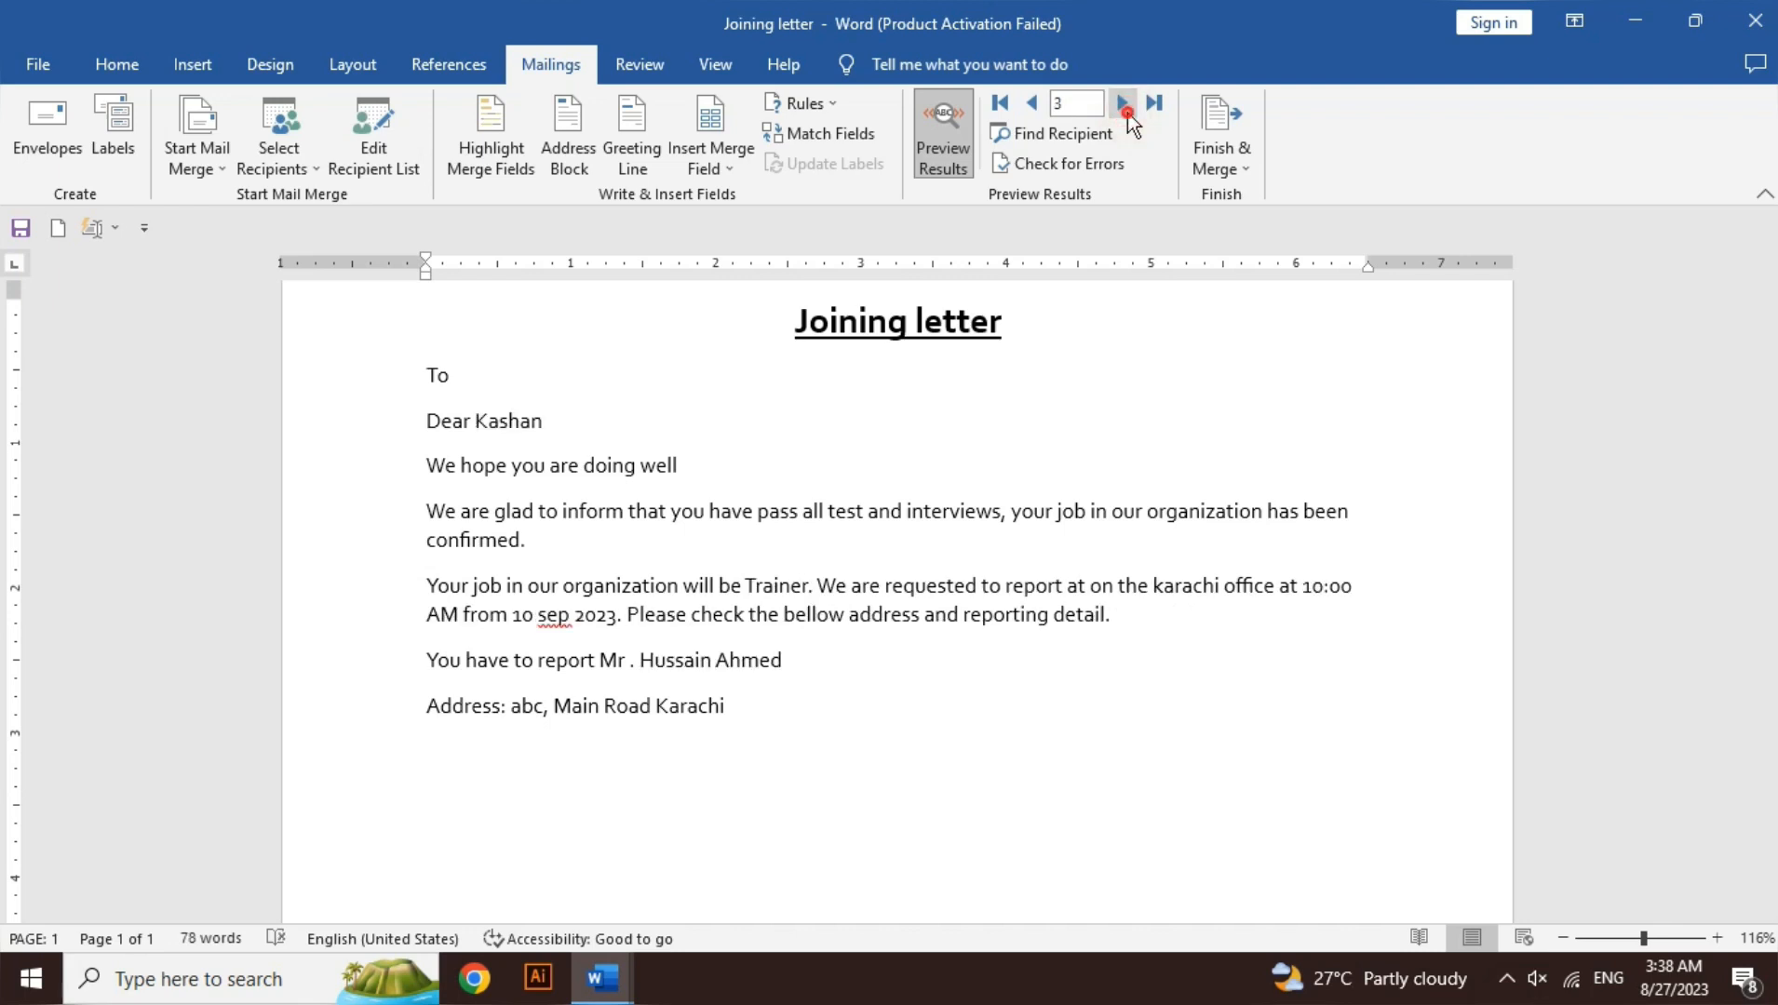
click(1128, 113)
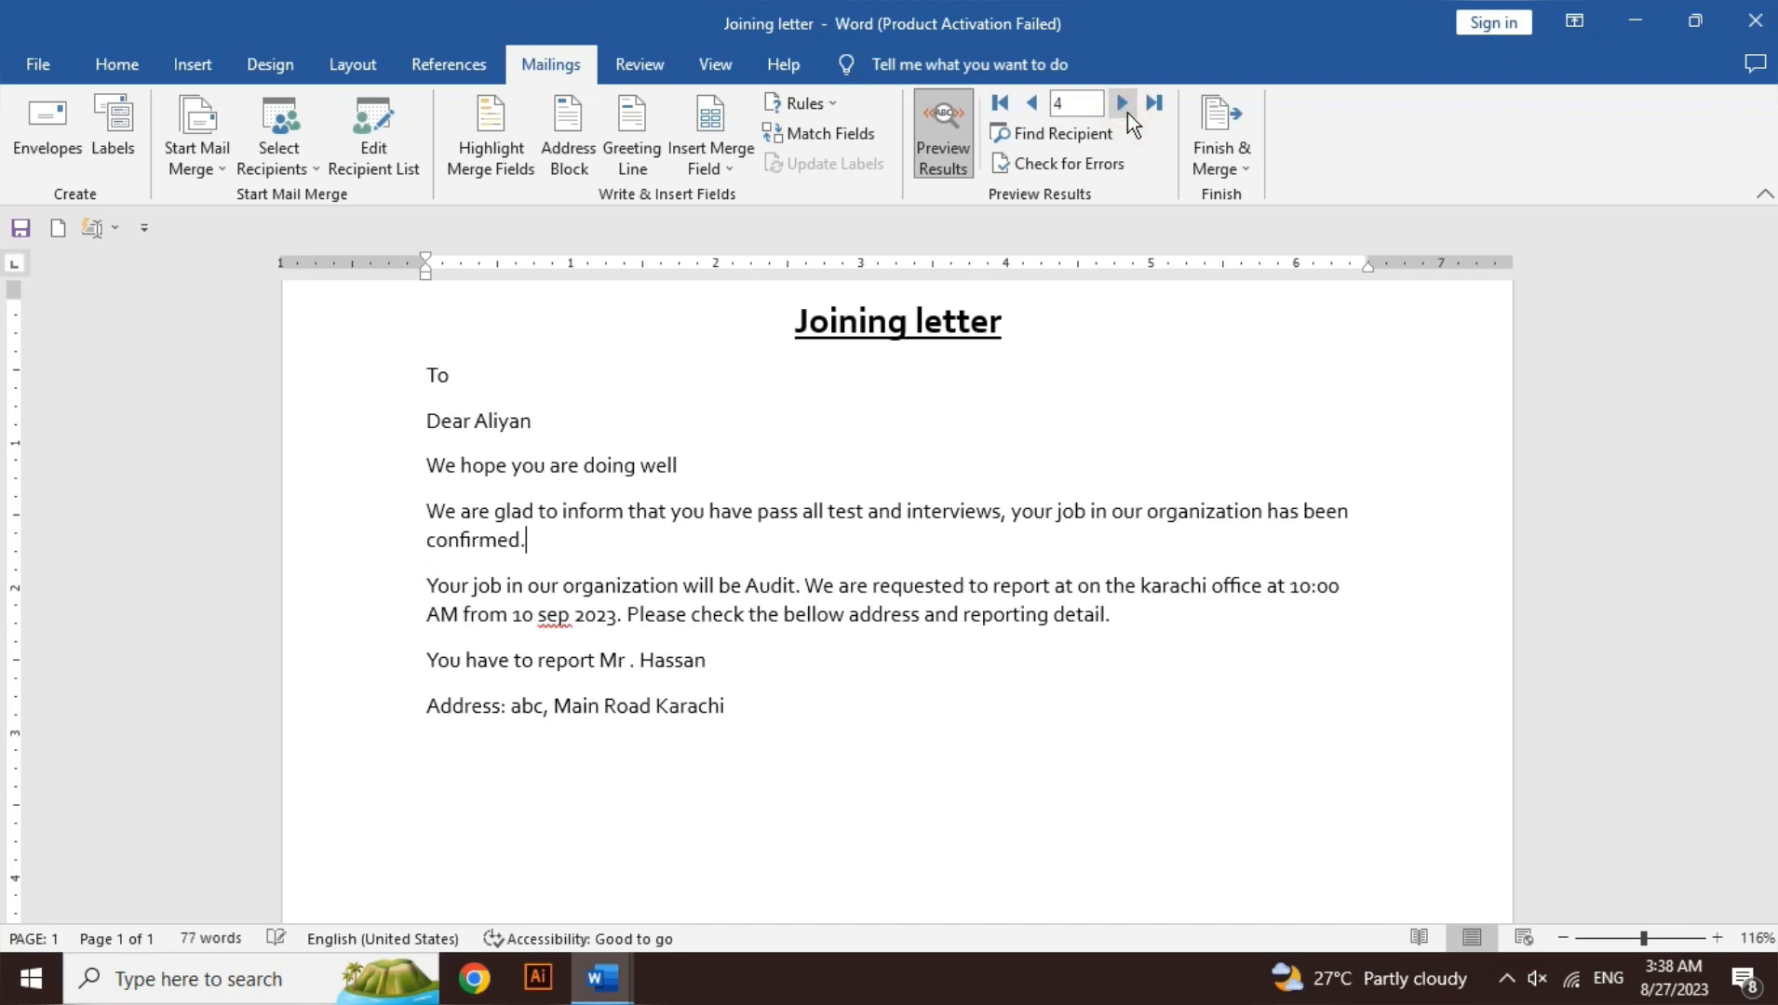
Step: Make the merged employee name after Dear and the merged job title bold
click(488, 429)
double_click(489, 428)
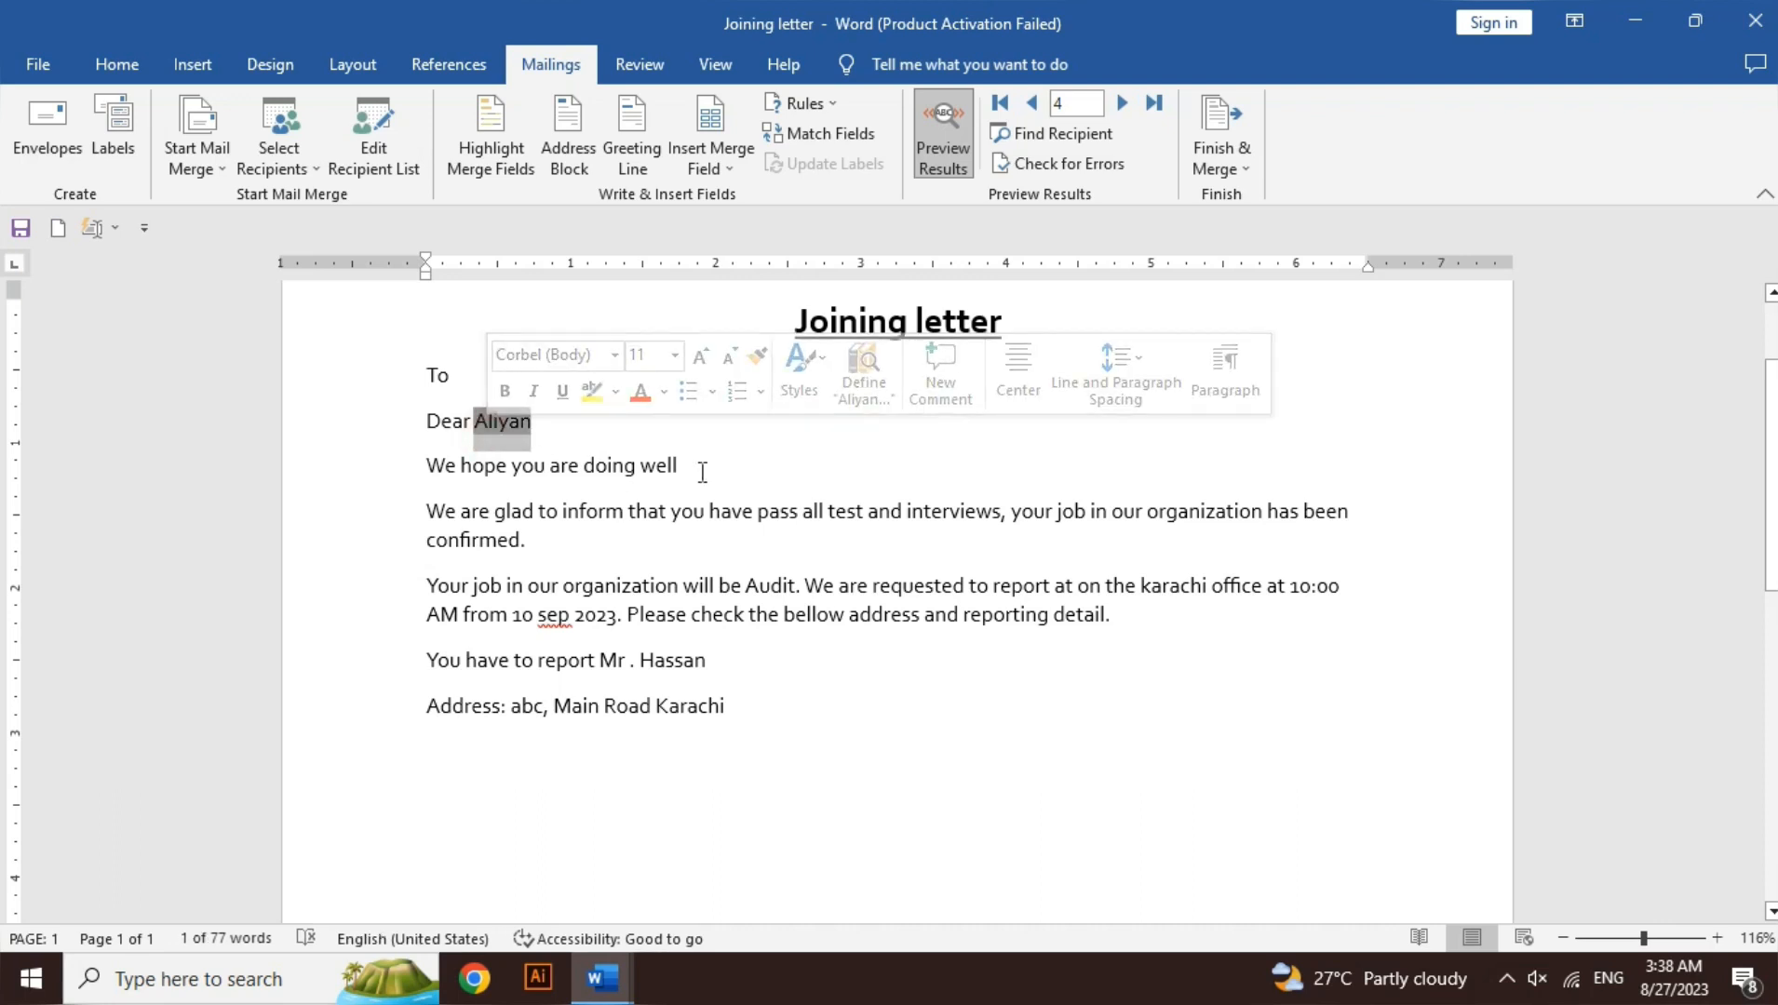
key(ctrl+b)
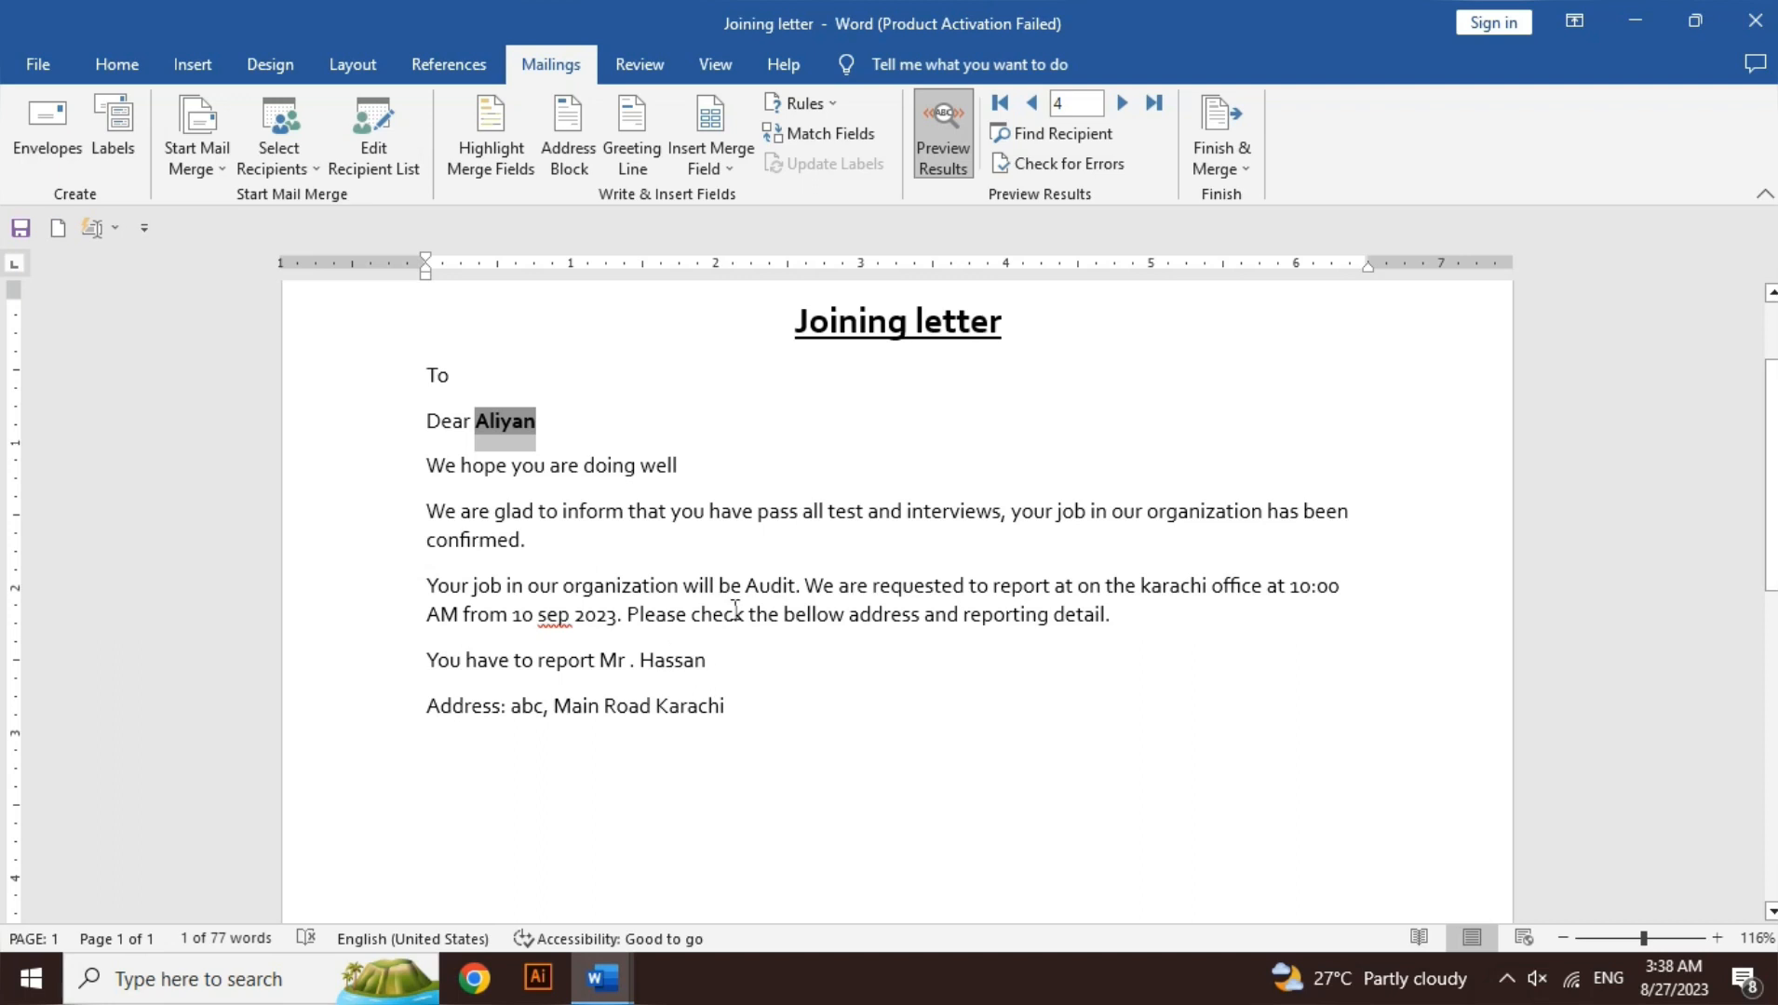
double_click(784, 587)
key(ctrl+b)
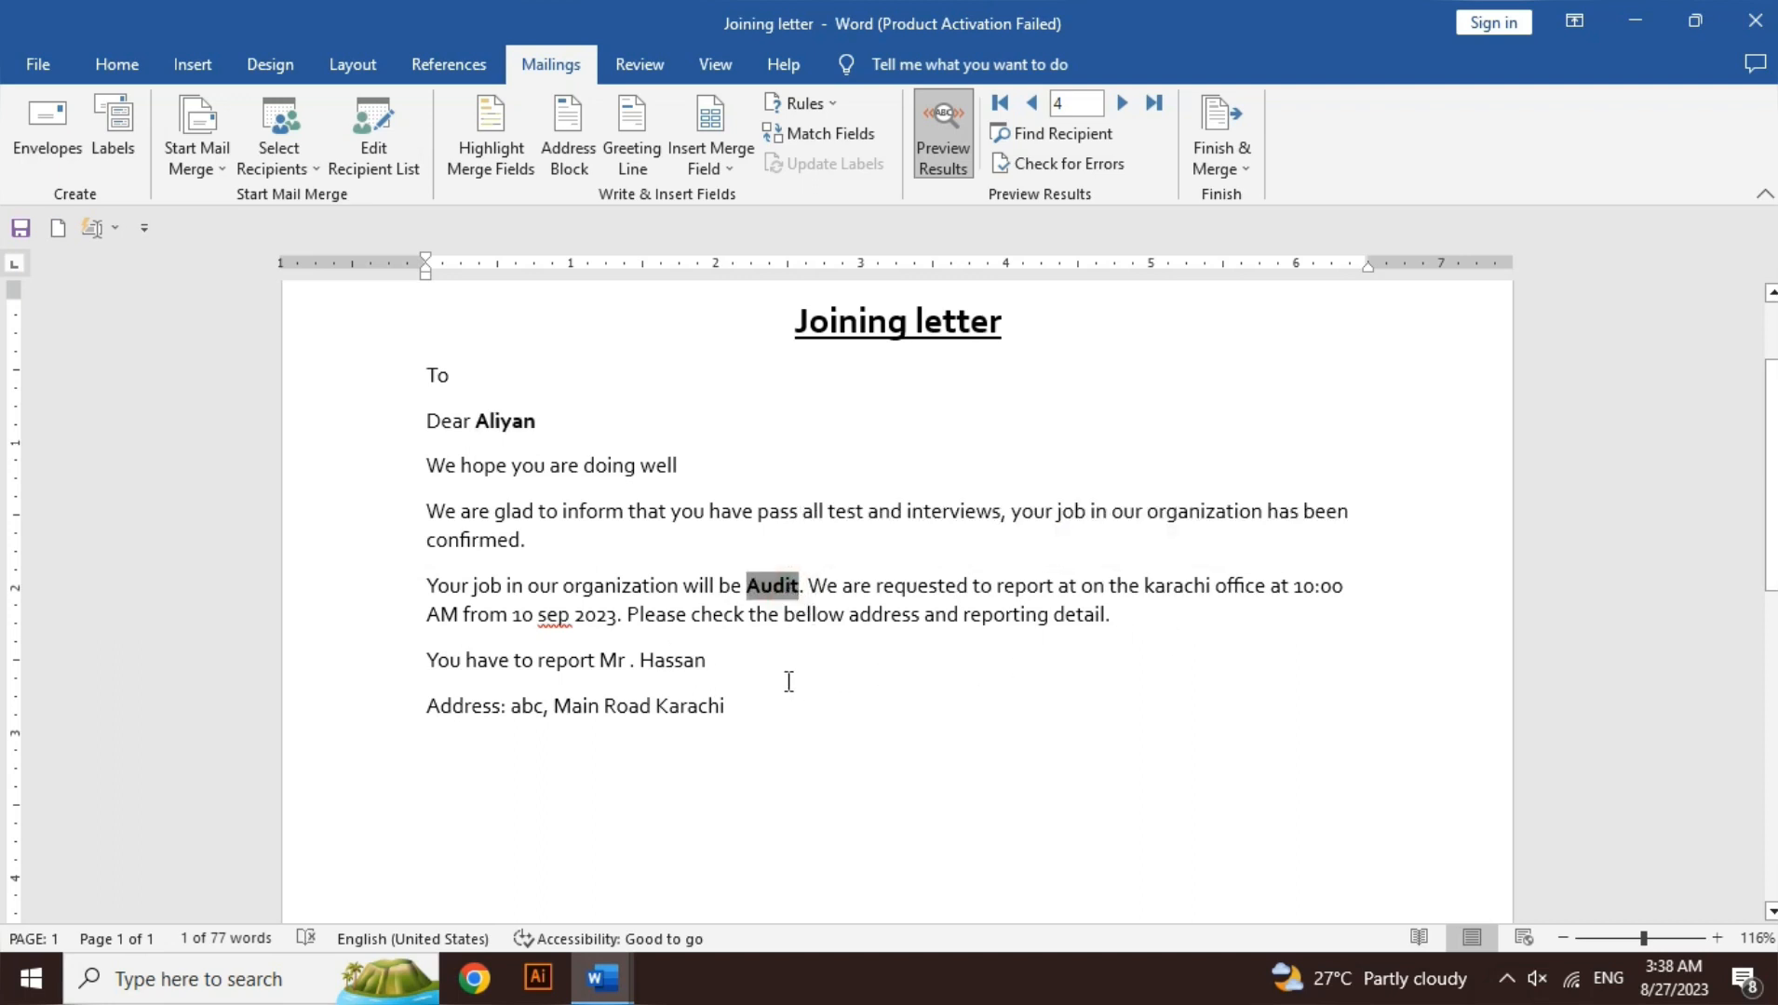
Step: Make the whole merged reporting person's name after "You have to report" bold
double_click(686, 663)
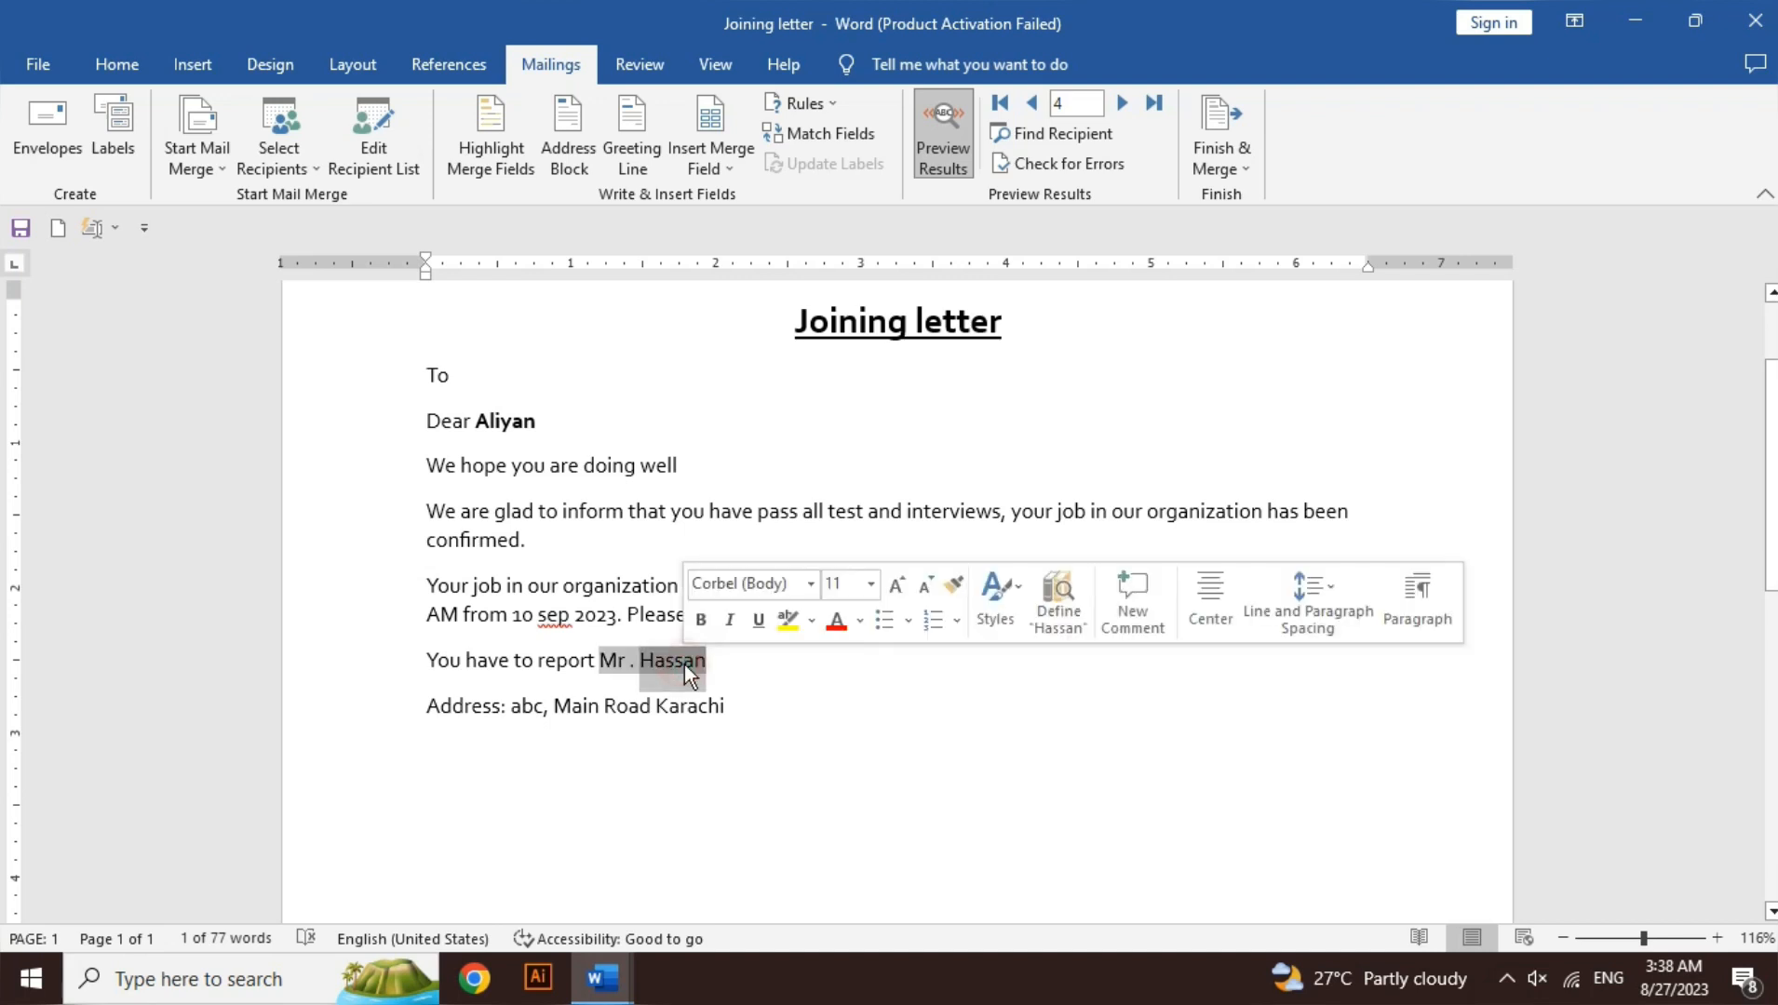
key(Left)
key(Left)
key(Left)
key(Left)
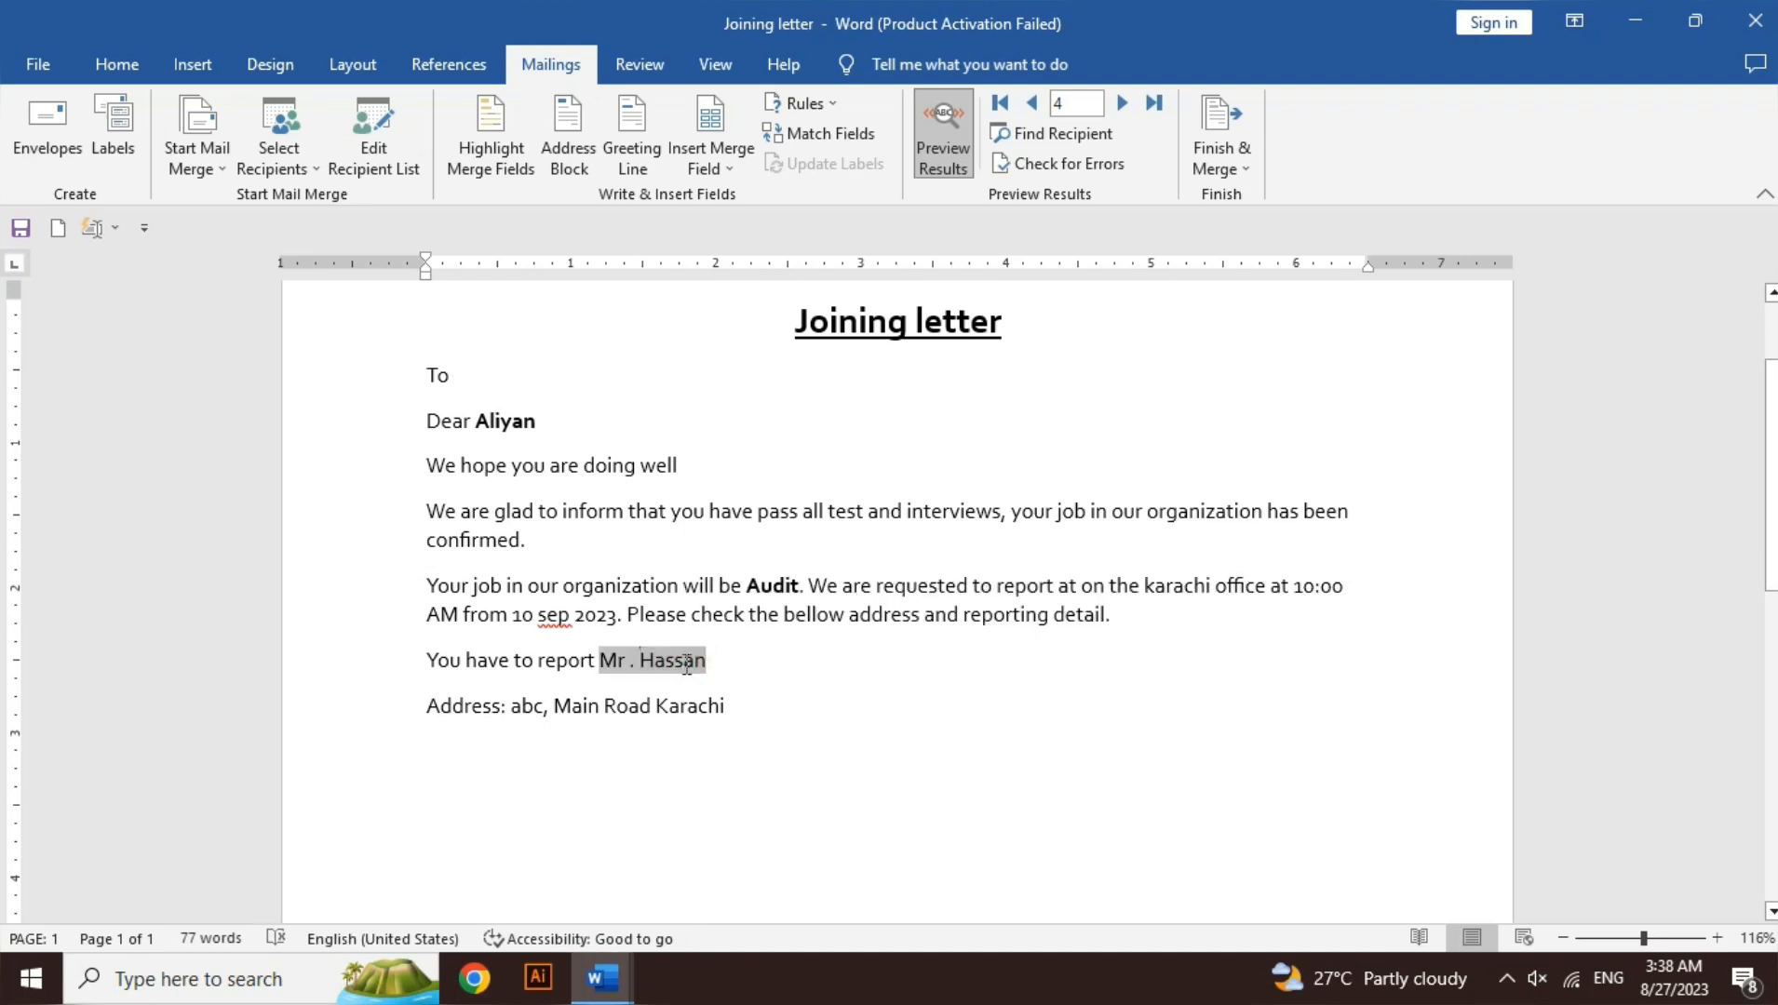
key(Left)
key(Left)
key(ctrl+shift+Right)
key(ctrl+shift+Right)
key(ctrl+shift+Right)
key(ctrl+shift+Right)
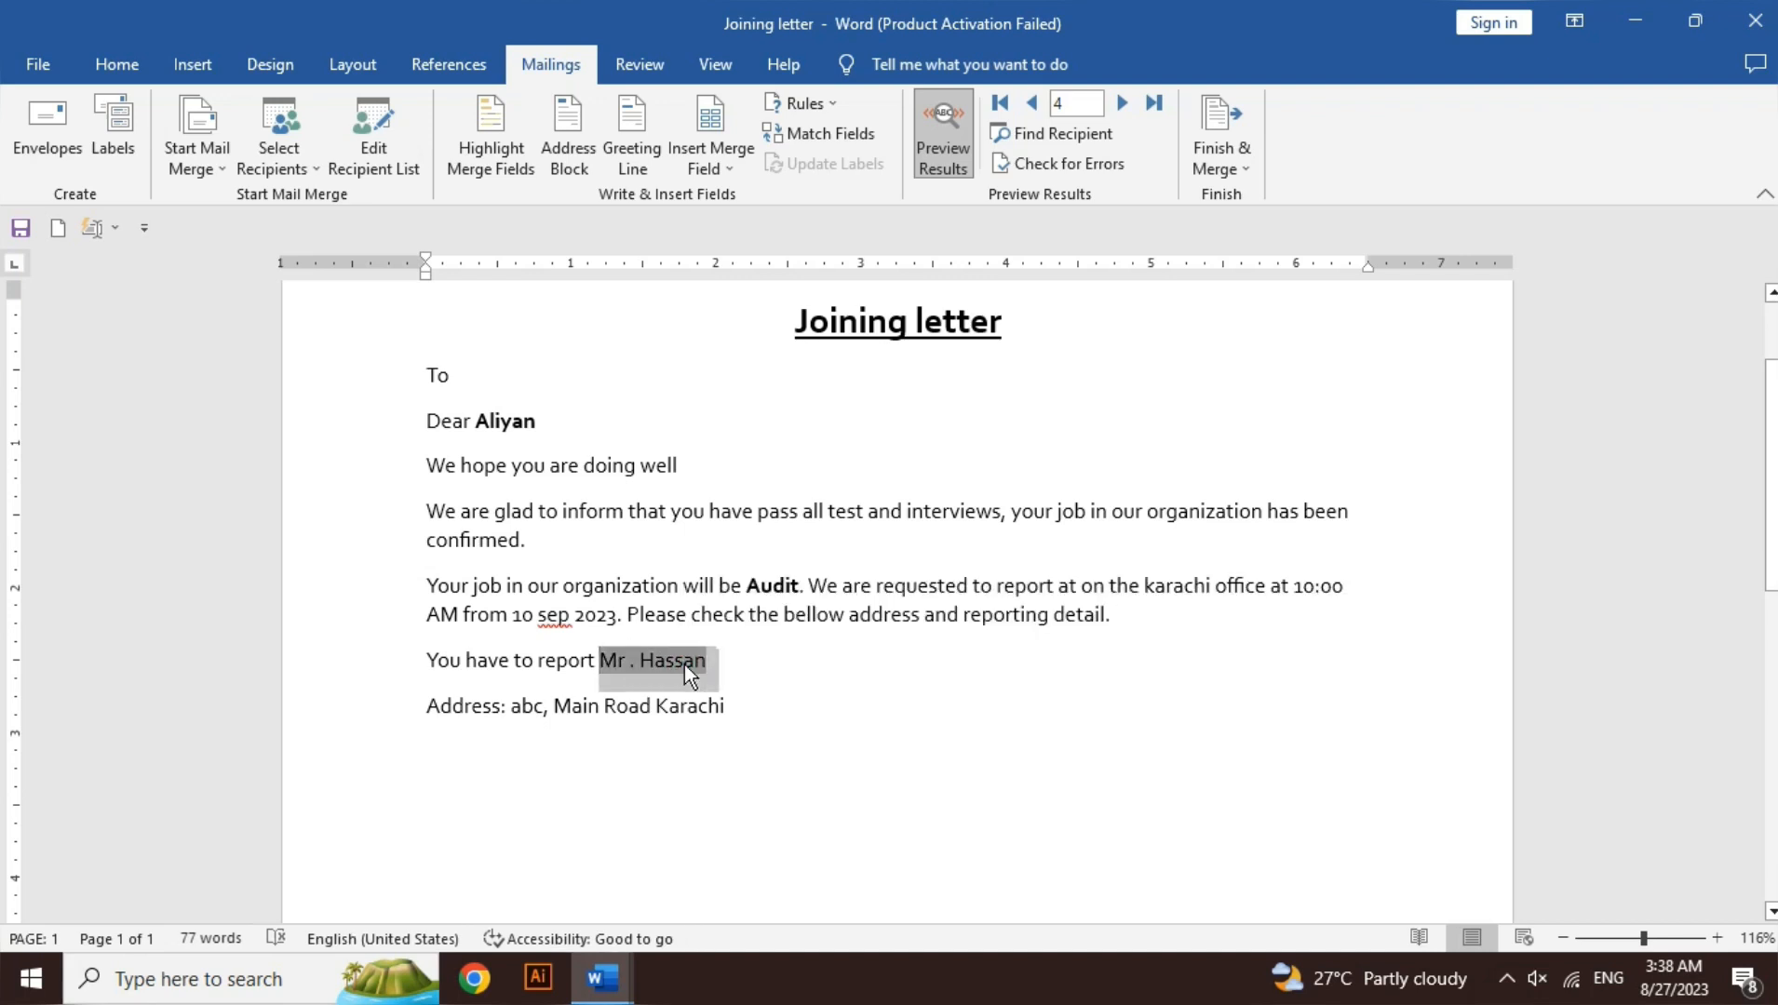
key(ctrl+b)
Step: Make the whole merged office address after "Address:" bold
key(Down)
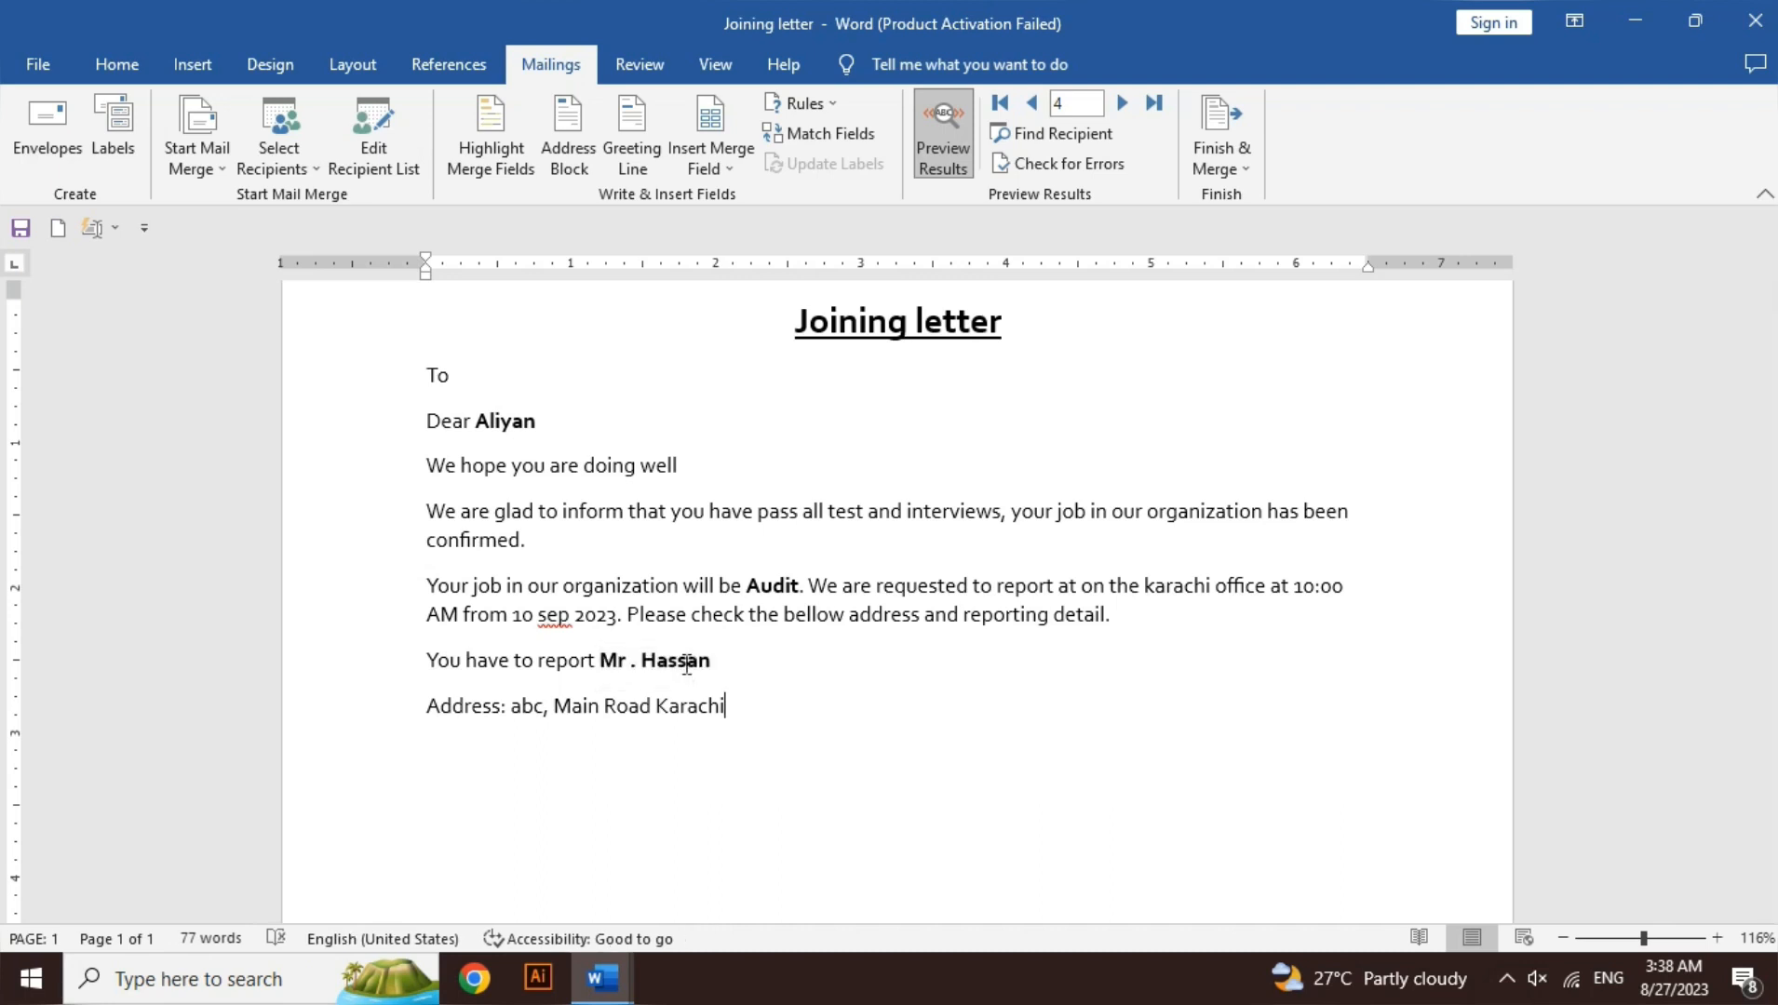
key(ctrl+shift+Left)
key(ctrl+shift+Left)
key(ctrl+shift+Left)
key(ctrl+shift+Left)
key(ctrl+shift+Left)
key(ctrl+shift+Left)
key(ctrl+shift+Left)
key(ctrl+shift+Left)
key(ctrl+shift+Left)
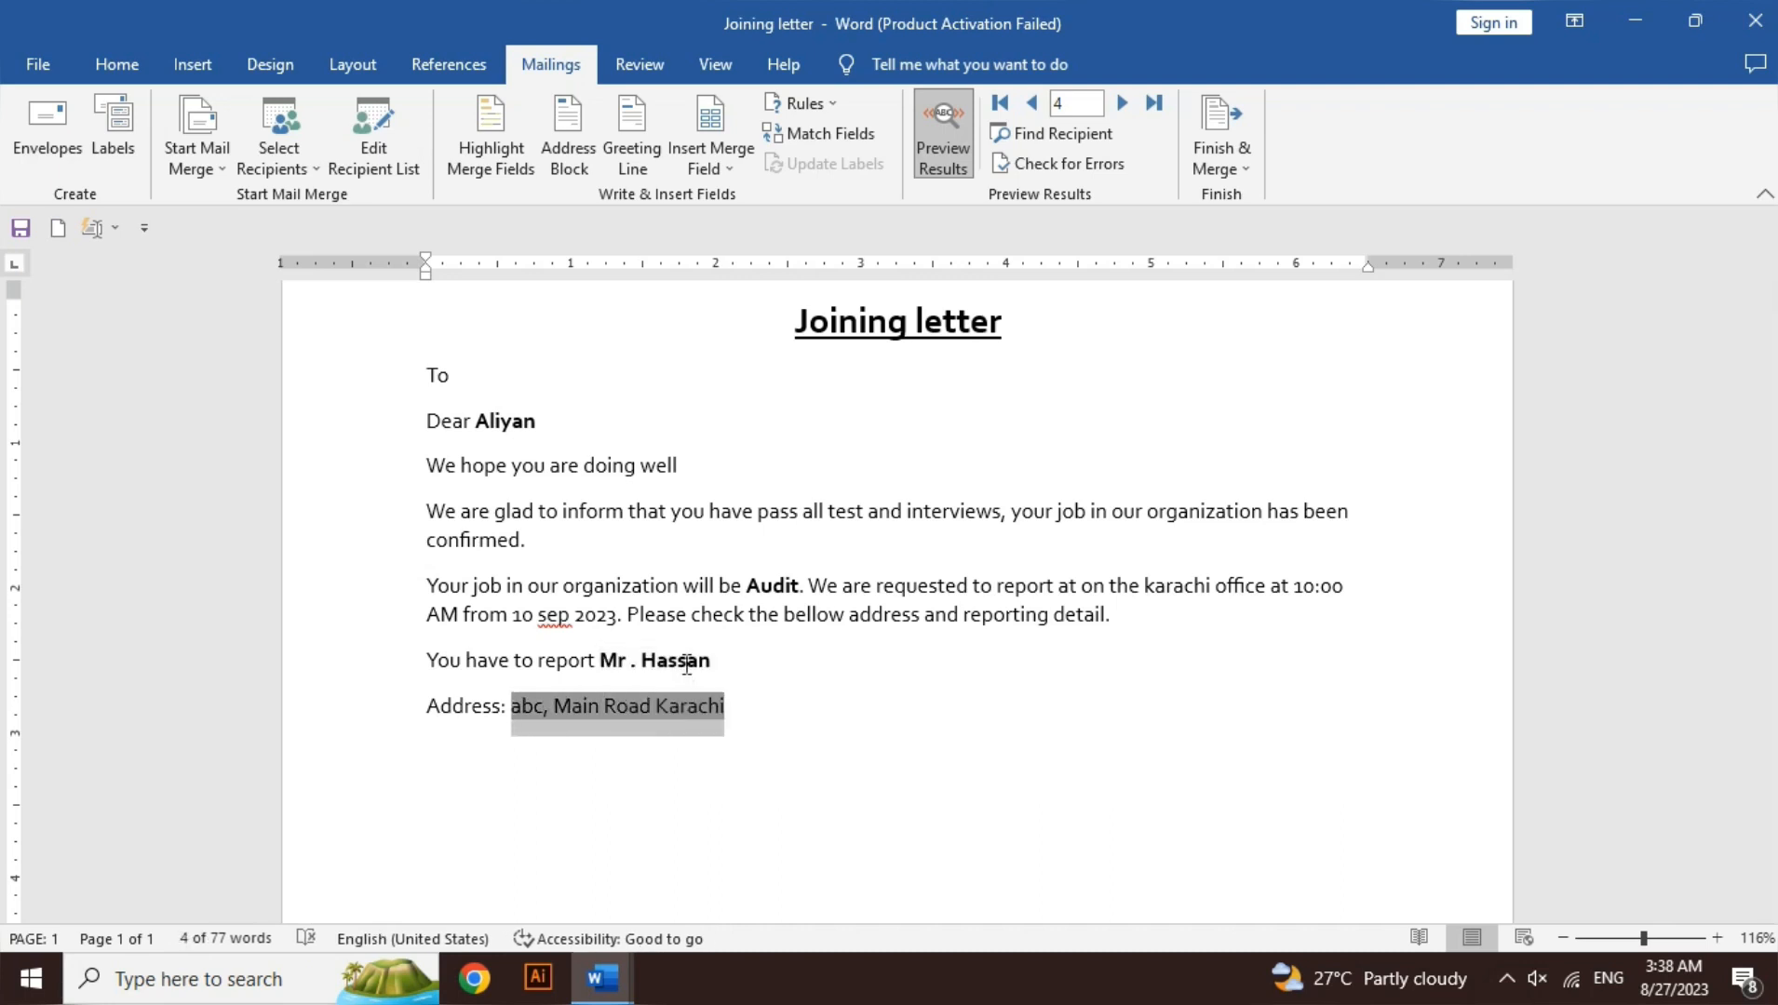
key(ctrl+b)
click(789, 651)
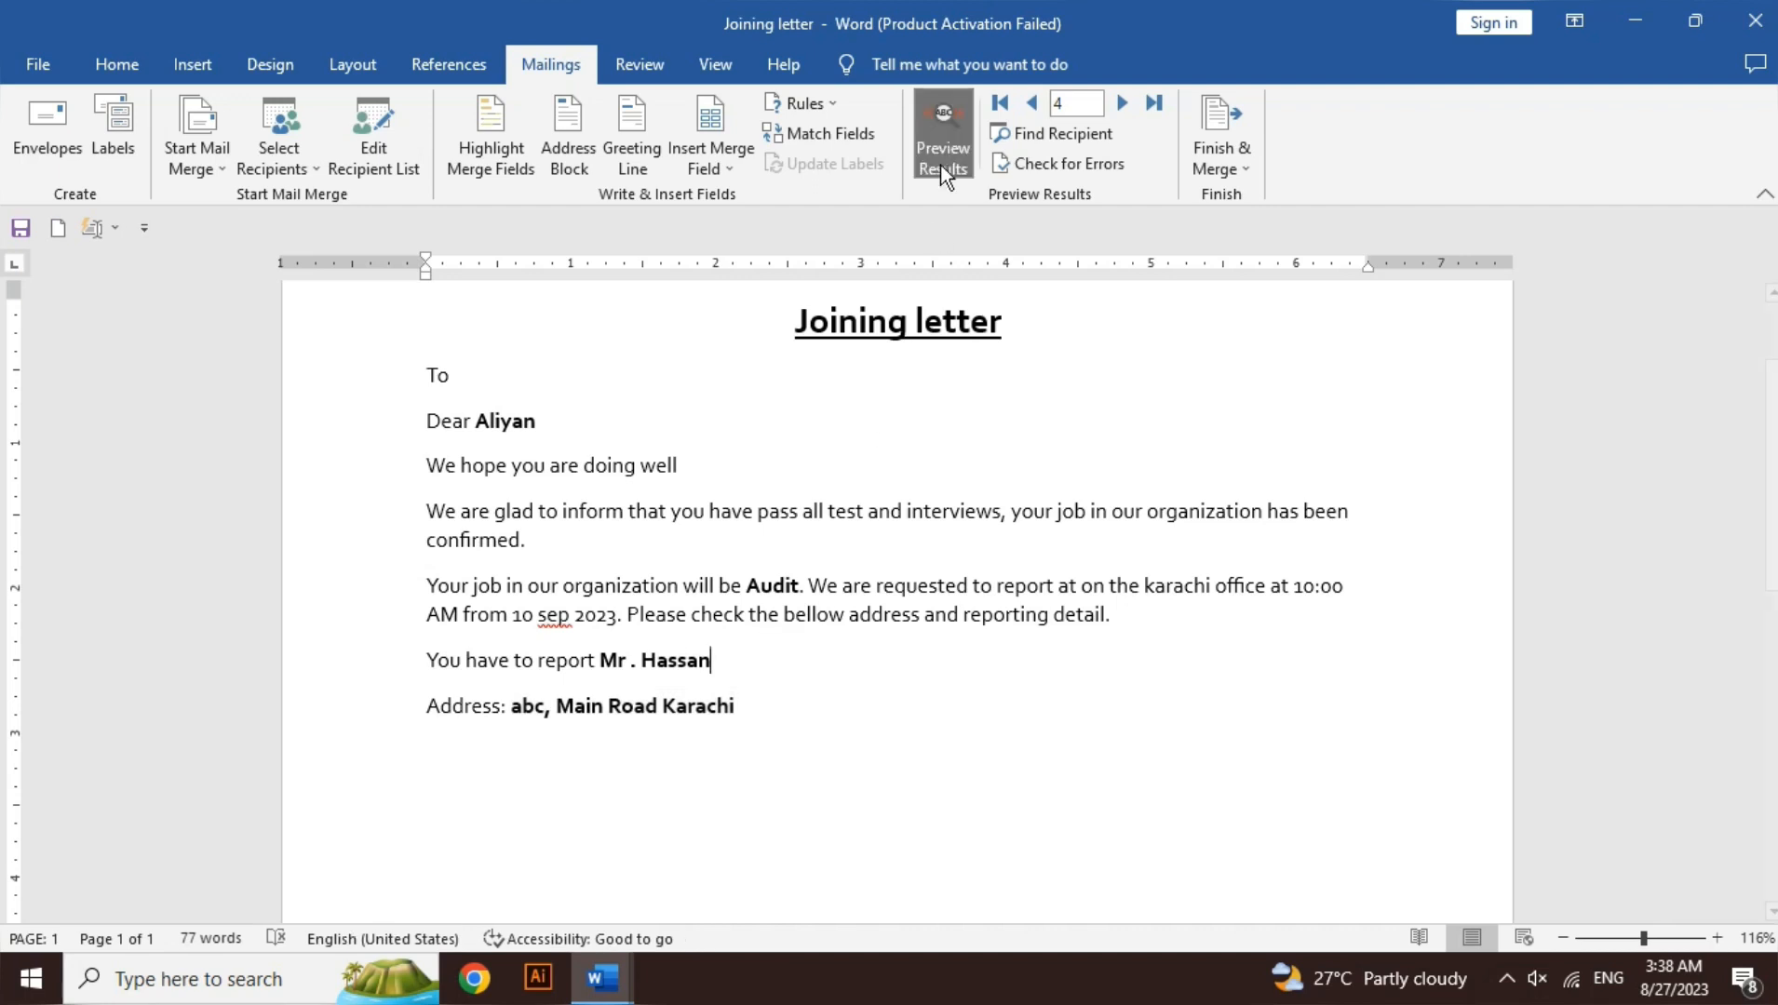
Step: Step through the remaining previewed letters to the last record, and jump to the first and last records to check them
click(1136, 108)
click(1136, 116)
click(1137, 115)
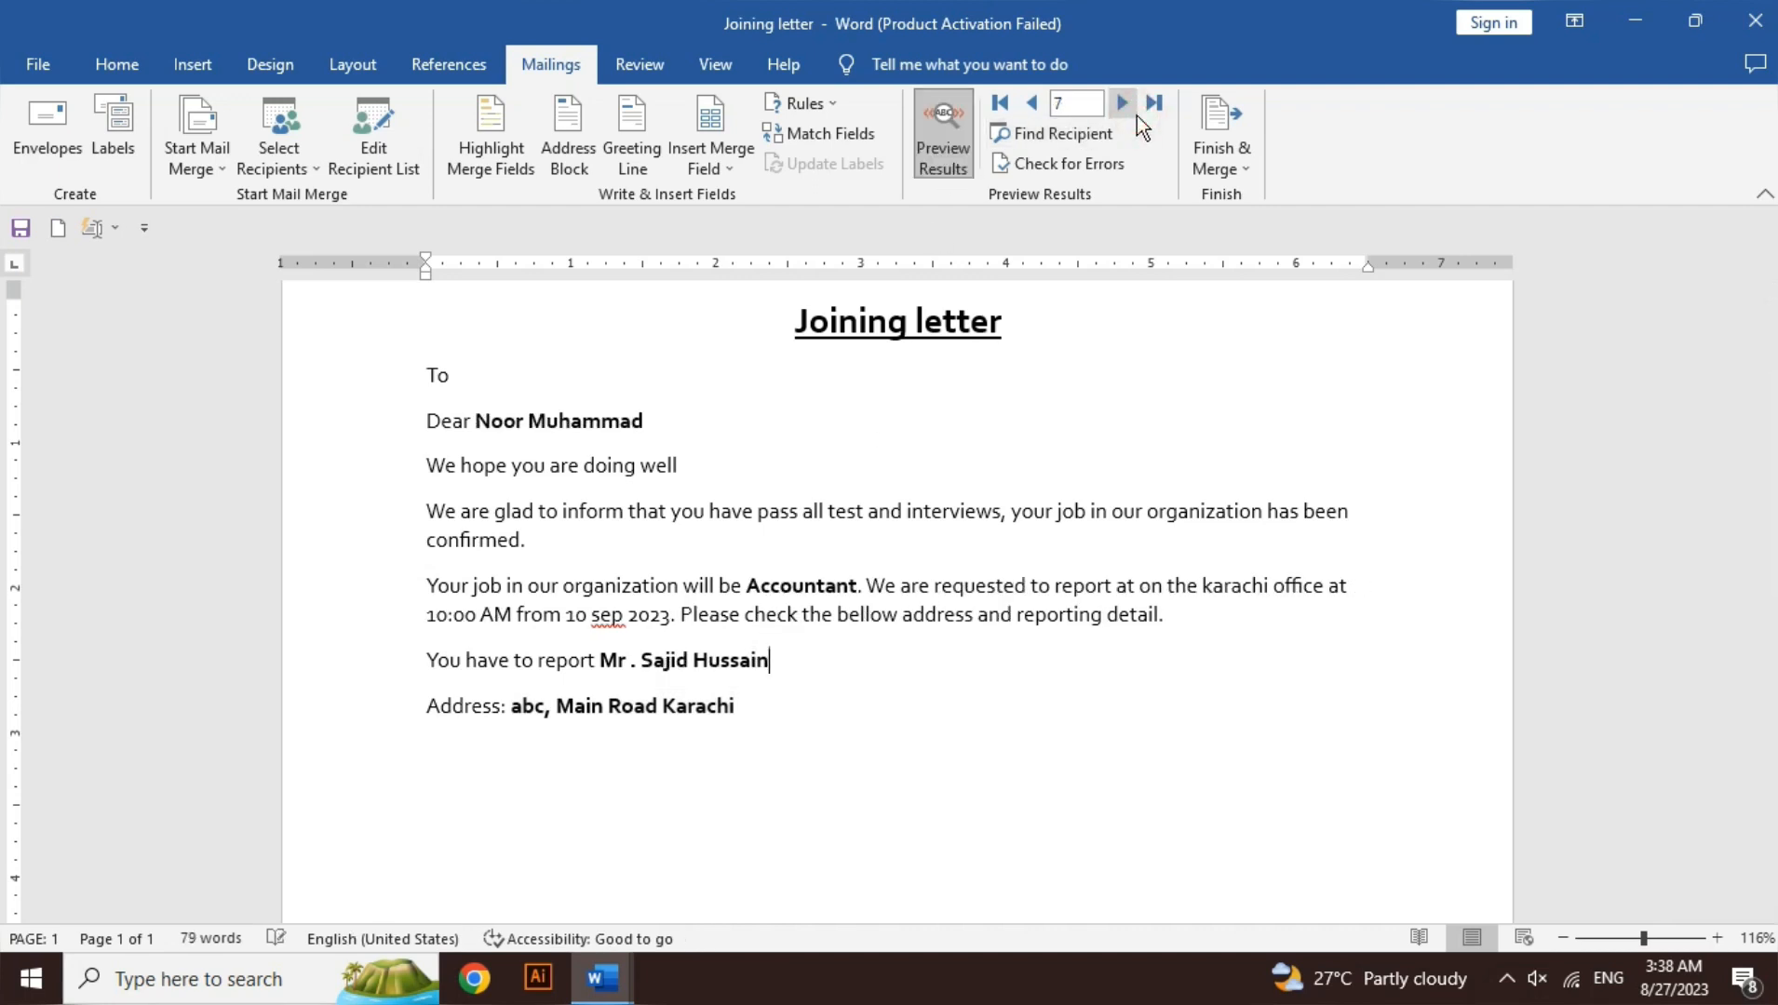
click(1136, 115)
click(1137, 115)
click(1137, 115)
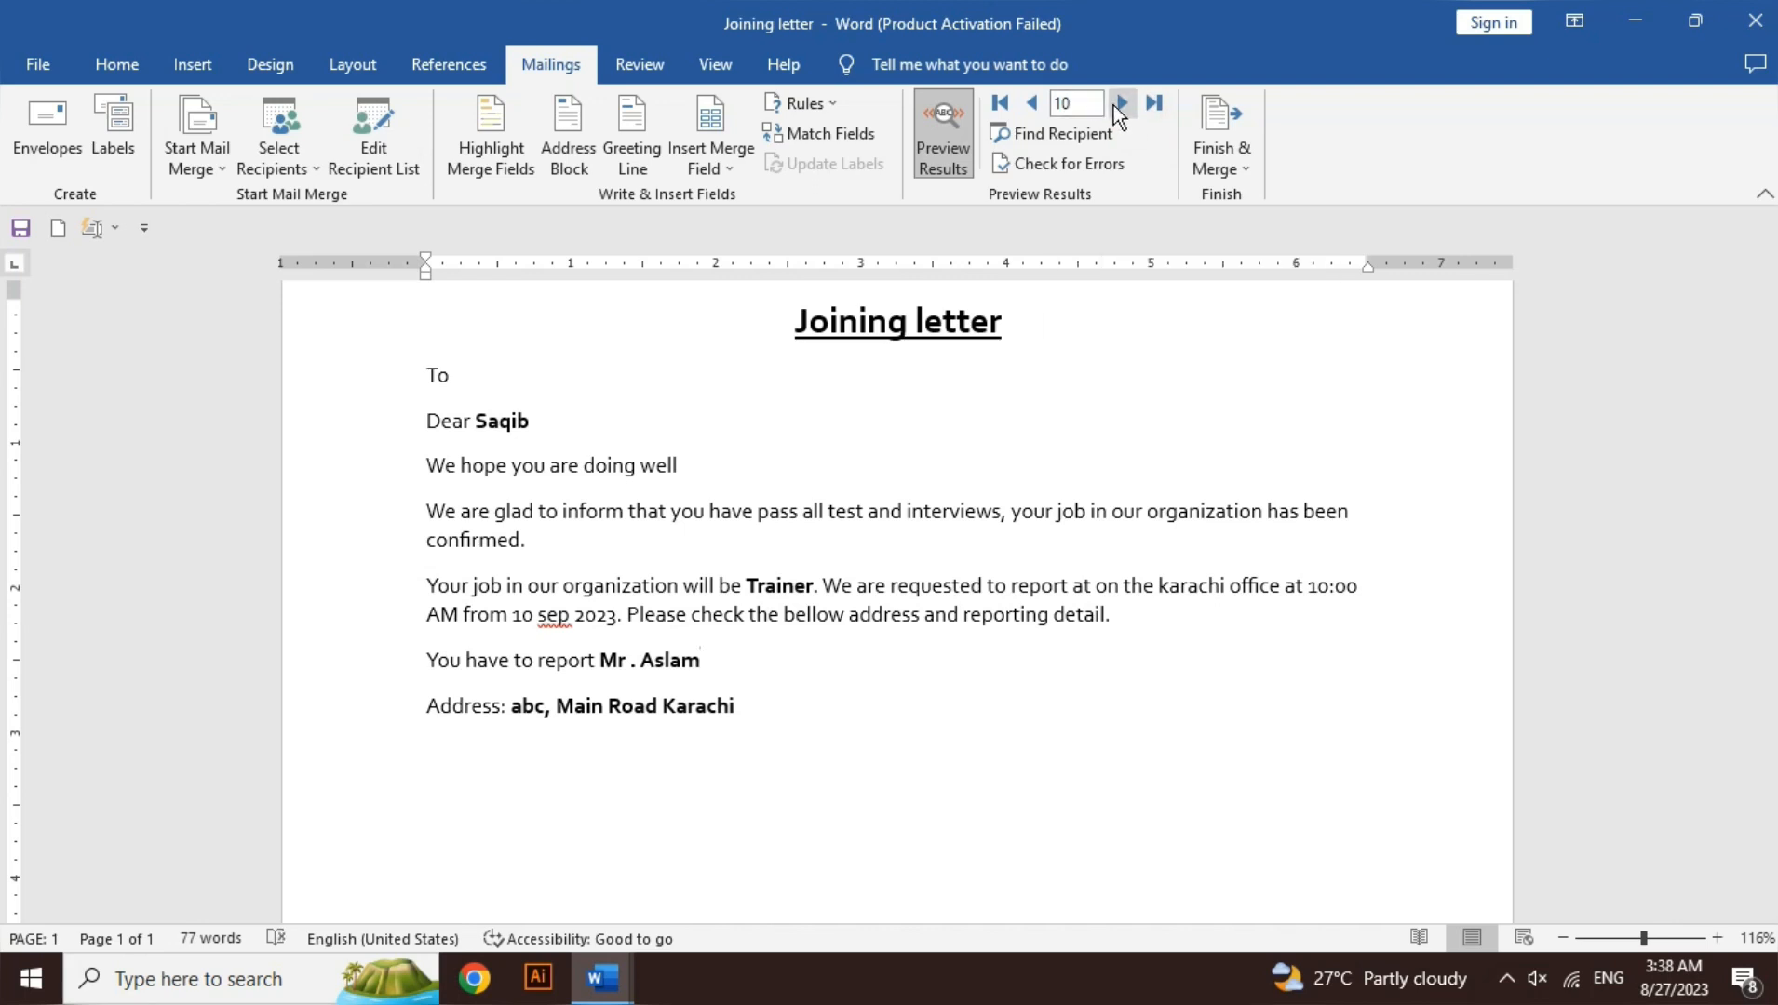
click(1117, 104)
click(1001, 104)
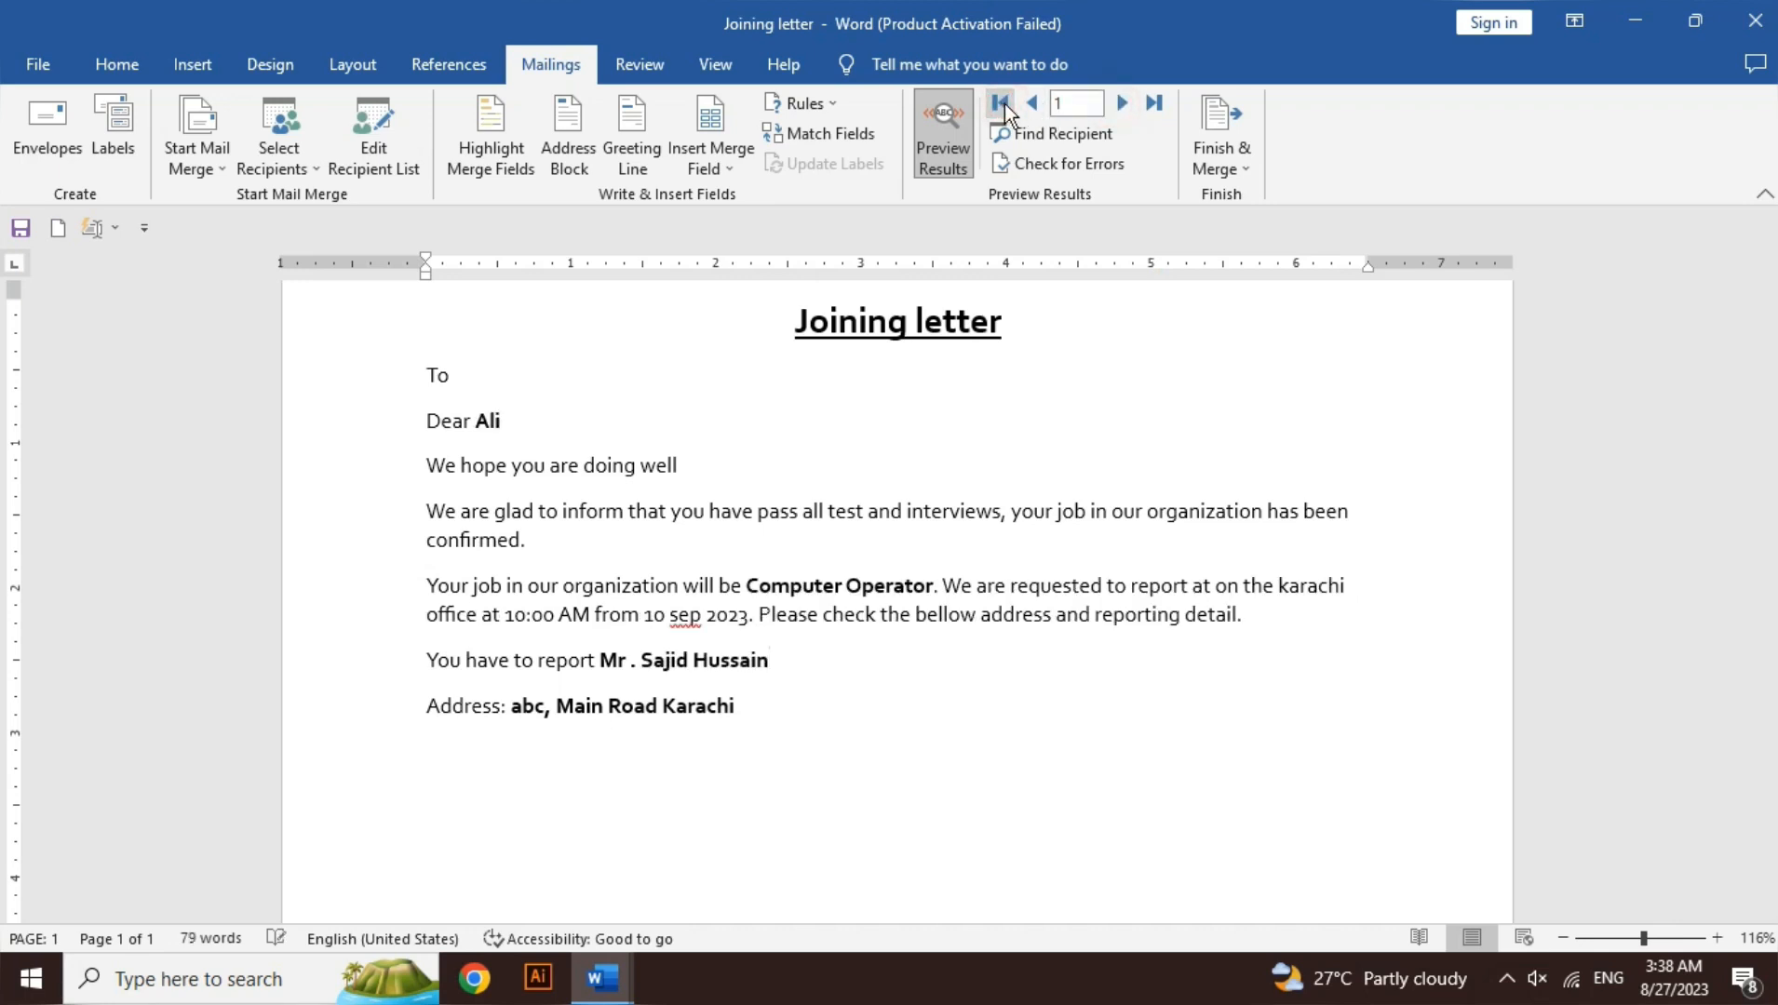
click(1156, 103)
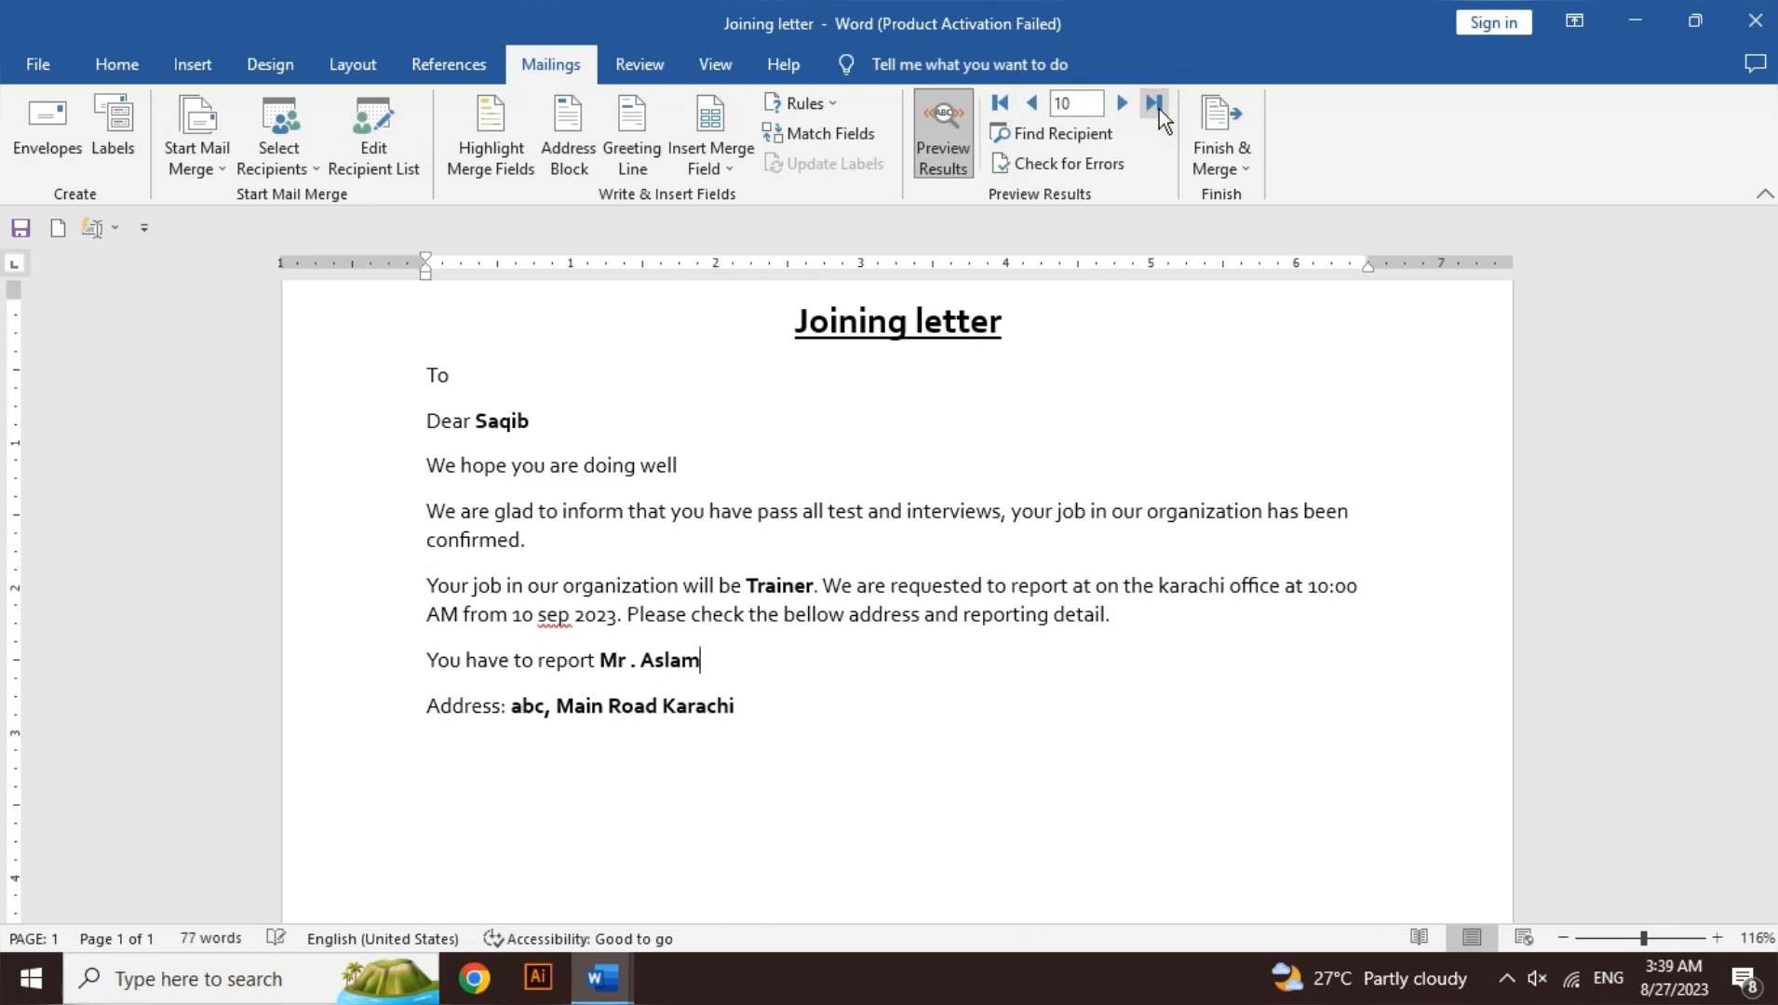
Step: Find two recipients' letters by searching all fields for each employee's first name, and close the search
click(1099, 137)
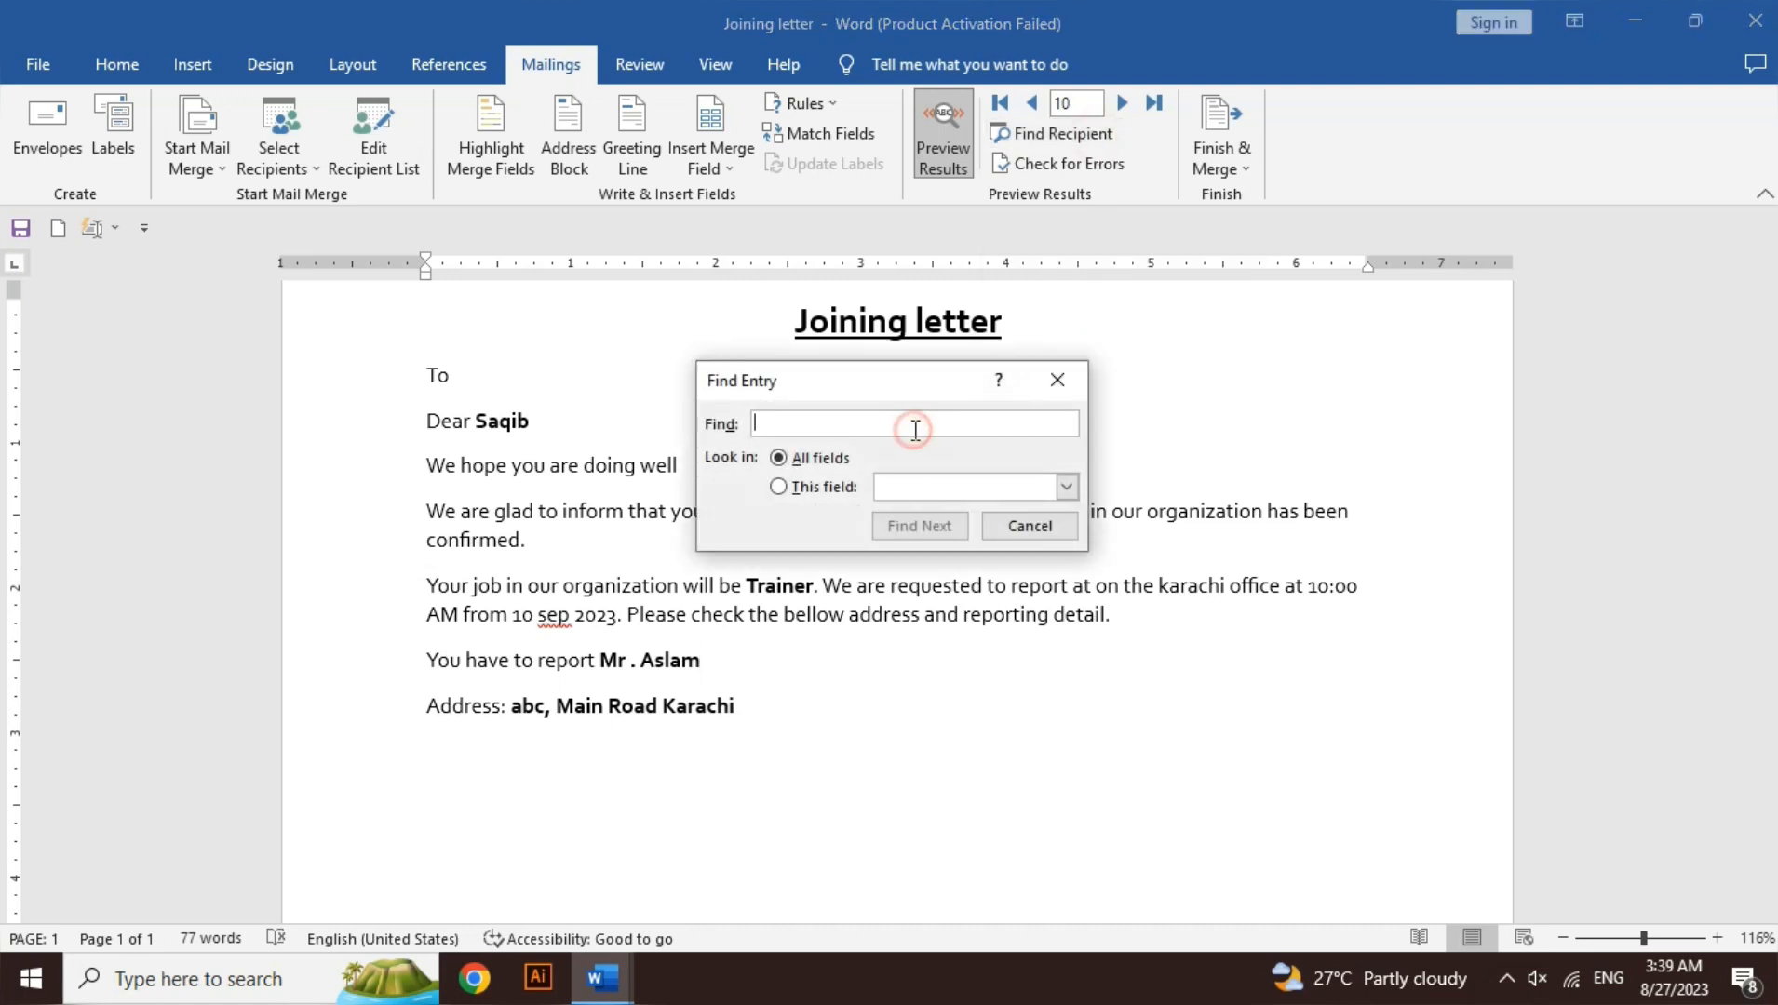
text(ali)
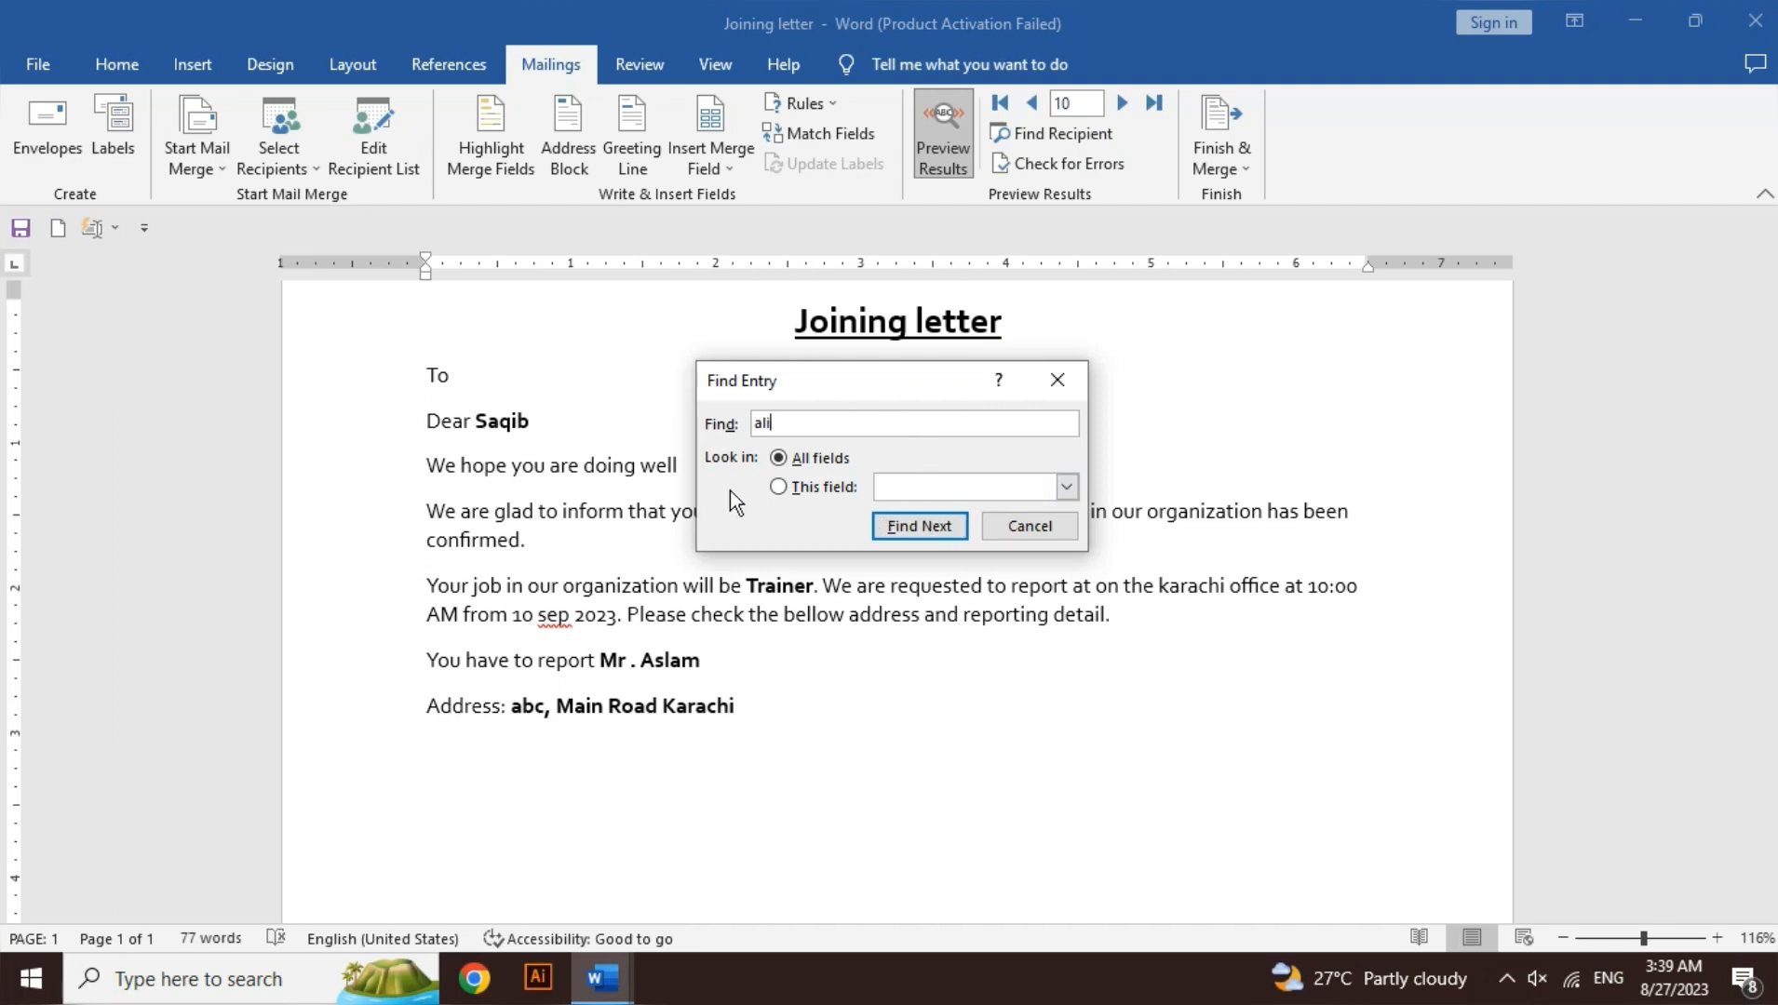
click(885, 522)
click(782, 422)
key(BackSpace)
key(BackSpace)
key(BackSpace)
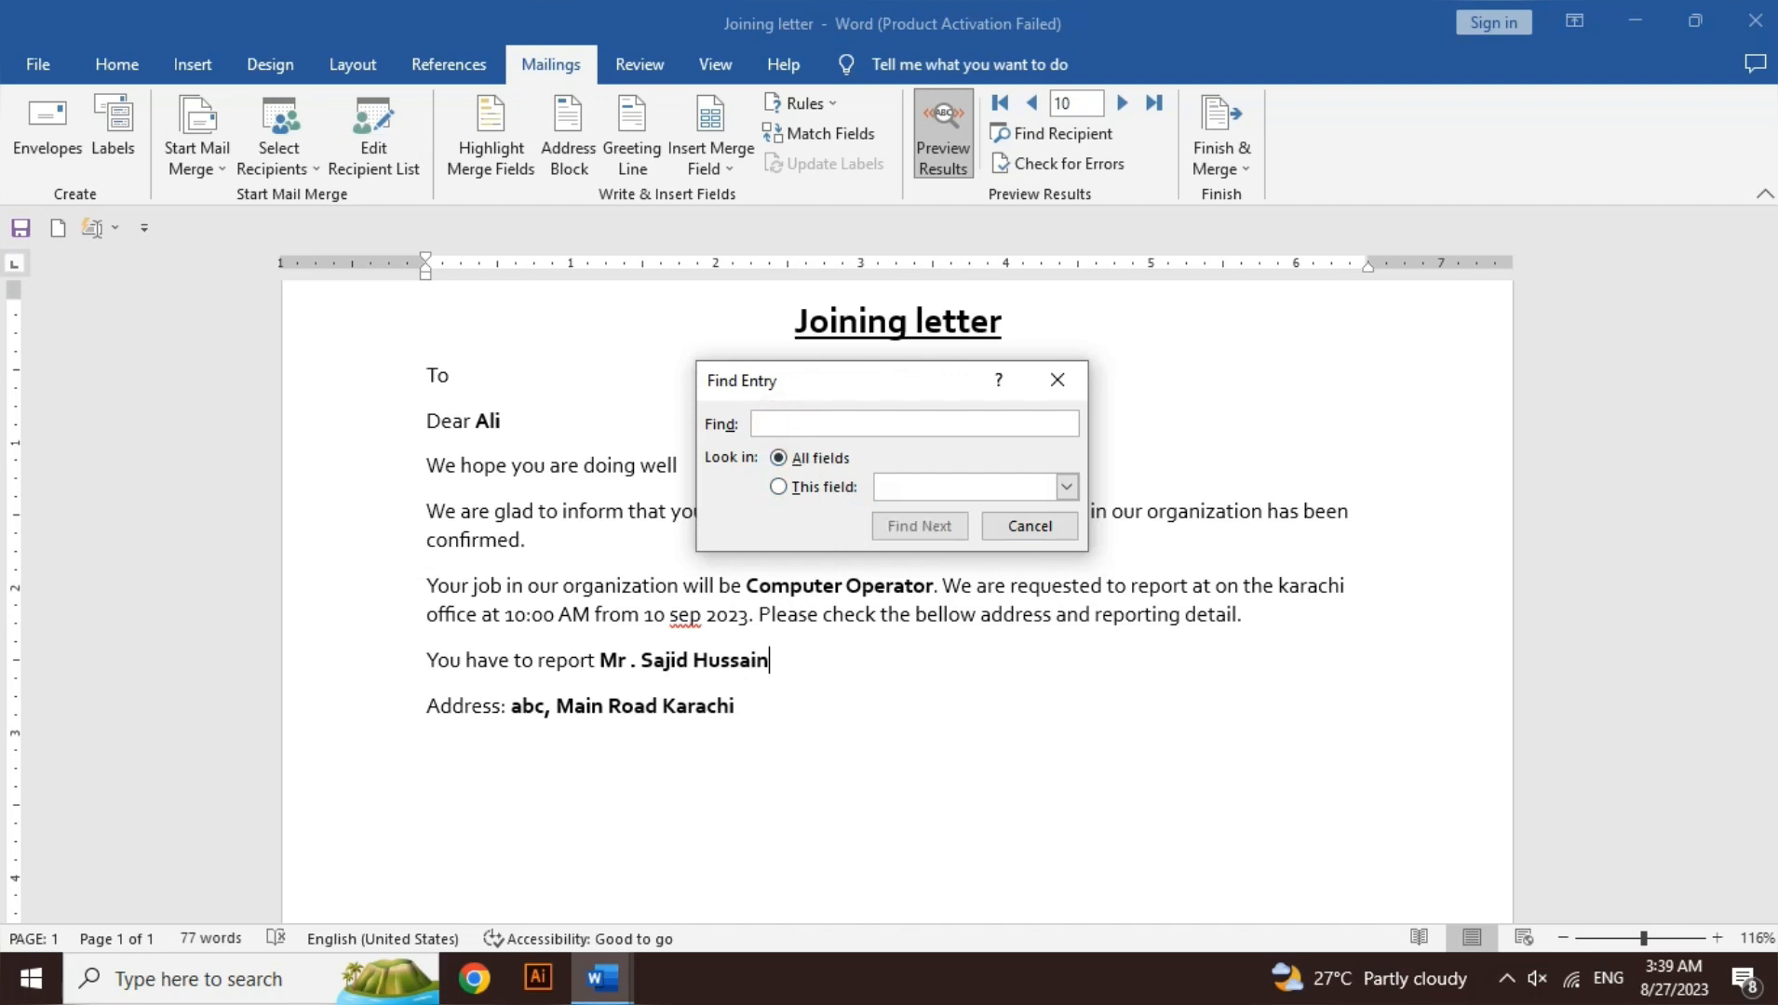
text(ahmed)
click(917, 524)
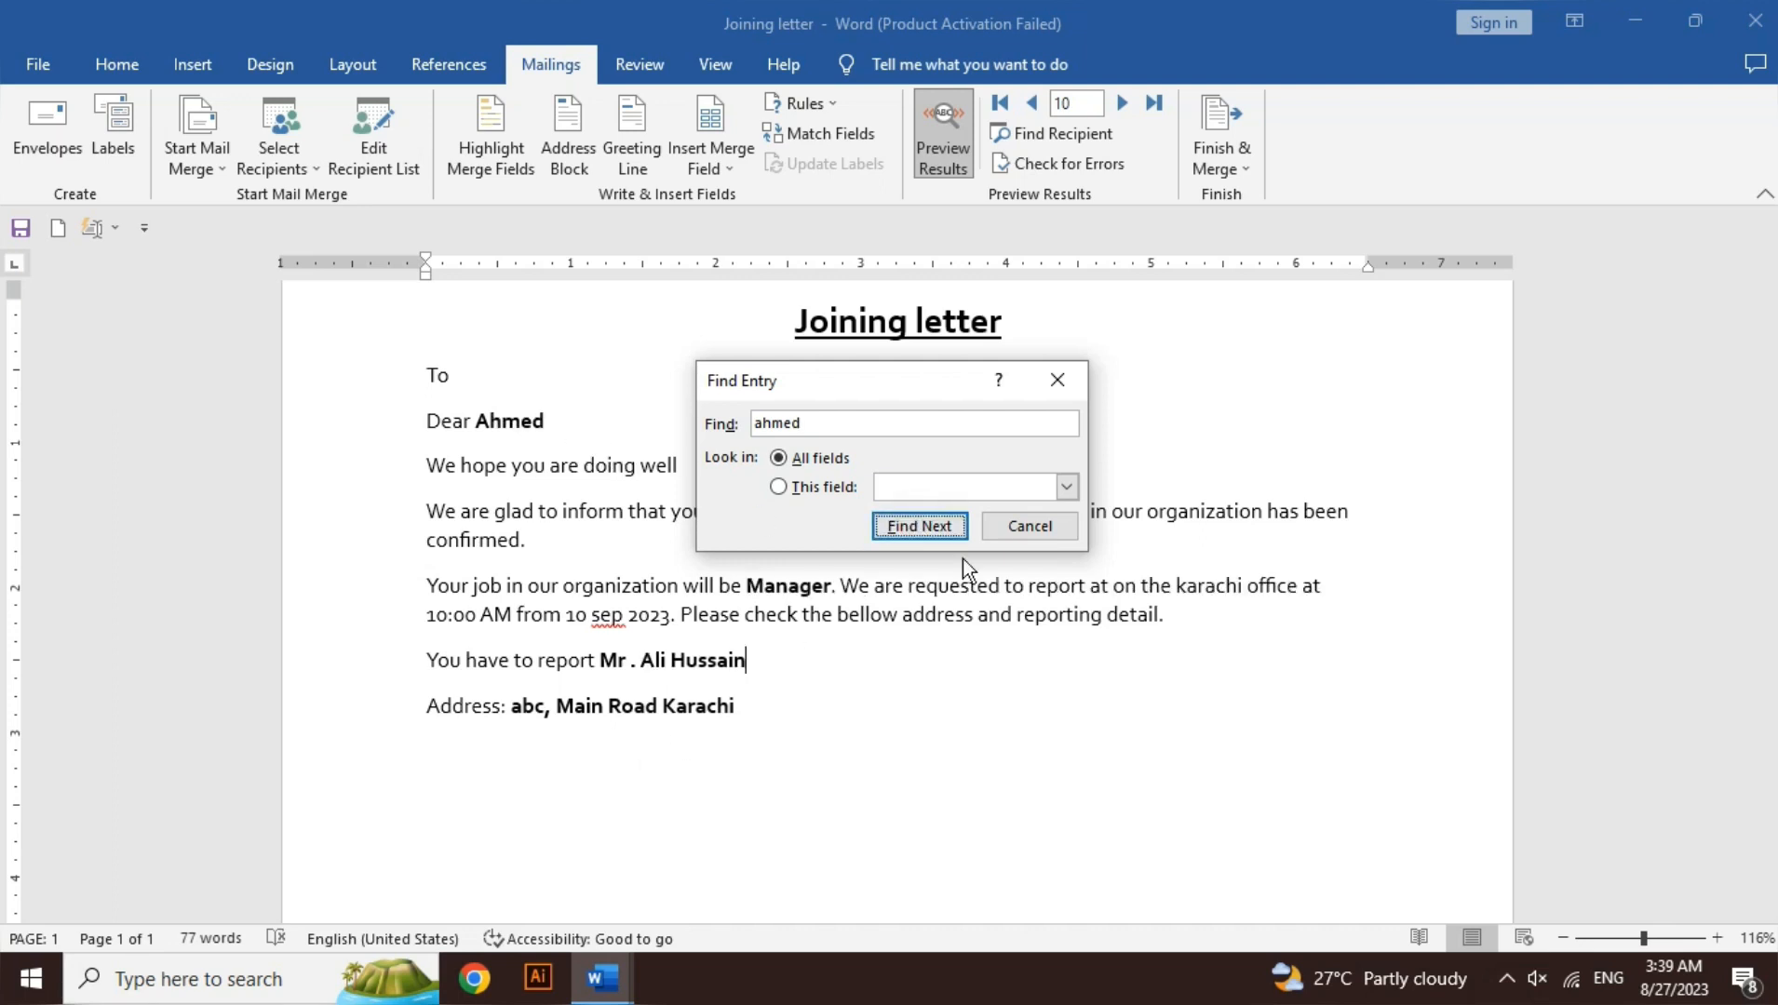
click(1051, 527)
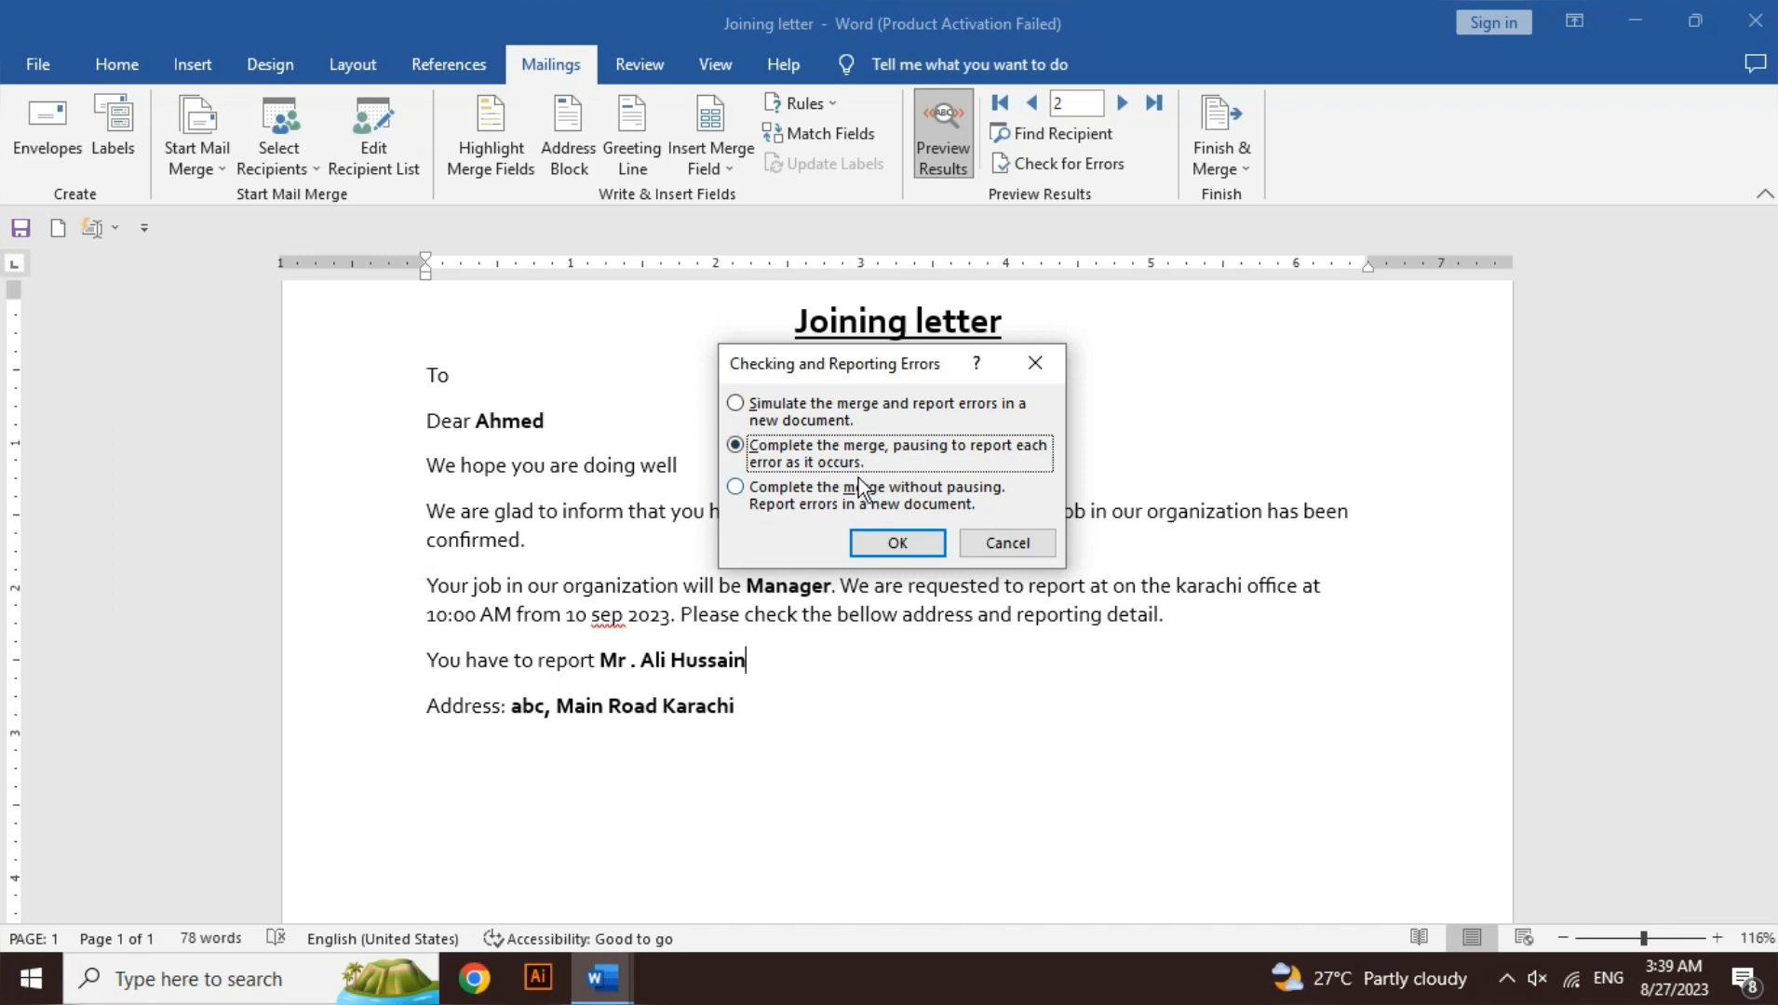
Step: Check the merge for errors by completing it with a pause at each error, look over the resulting letters, and return to the Joining letter
click(895, 545)
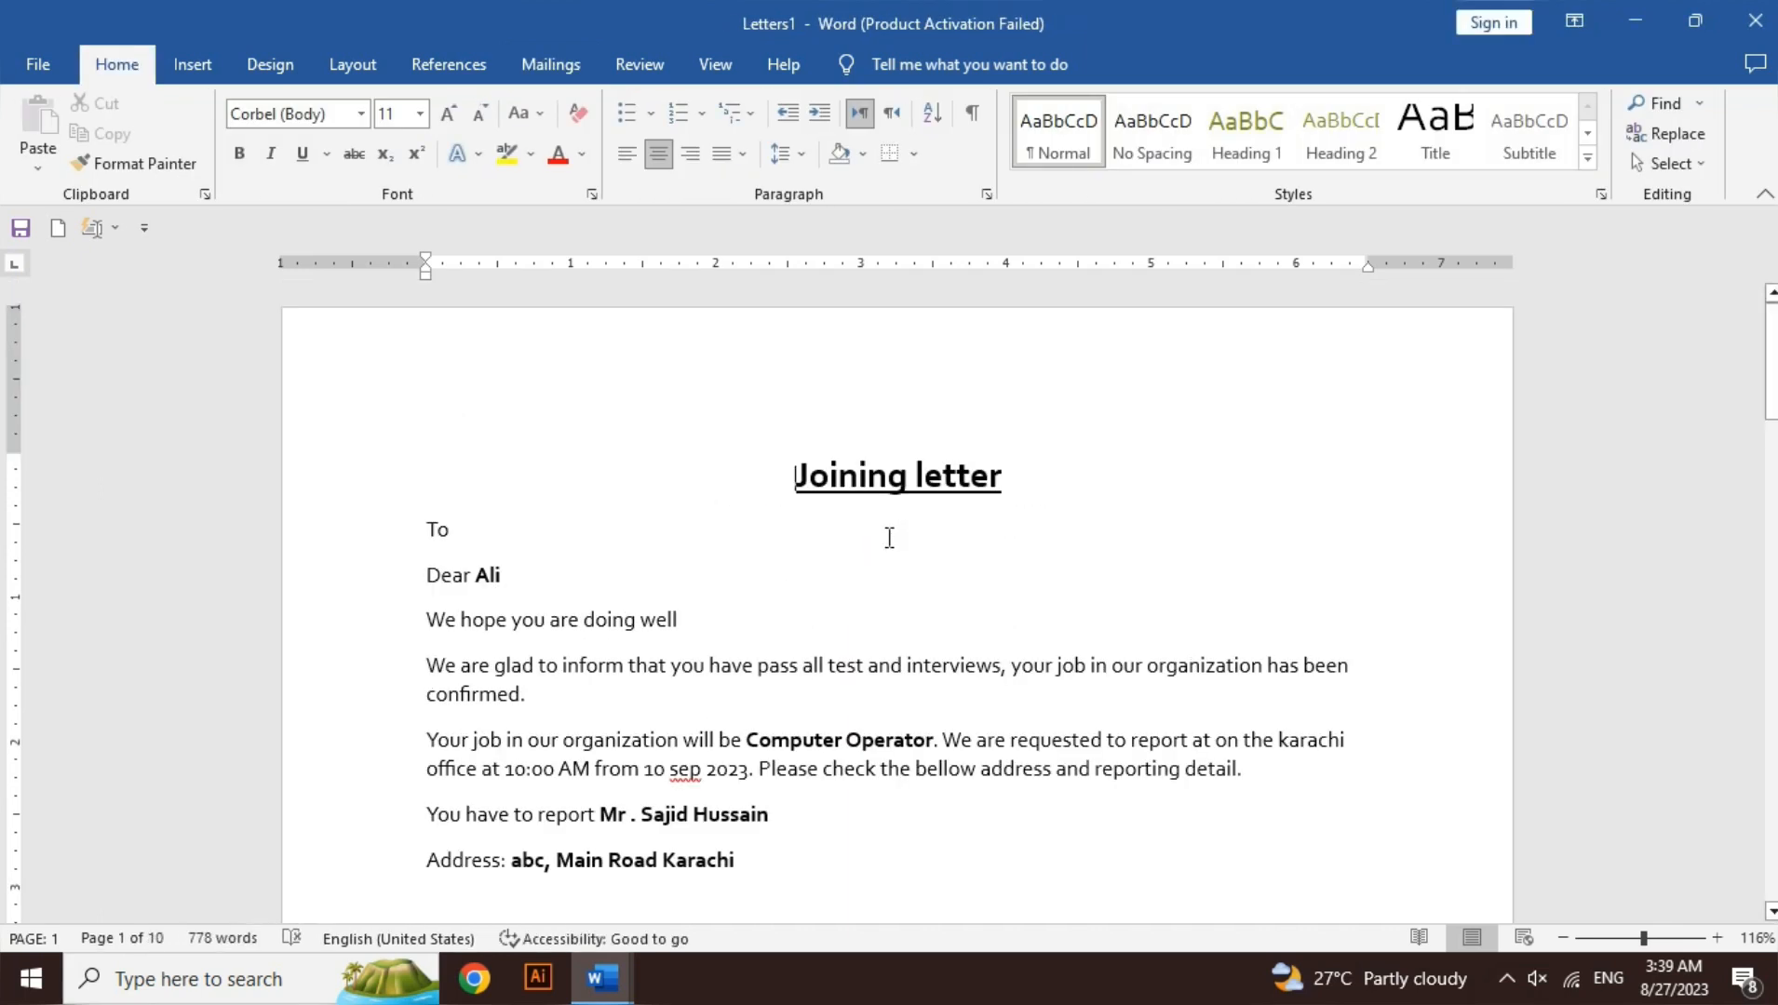
drag(1771, 363, 1771, 316)
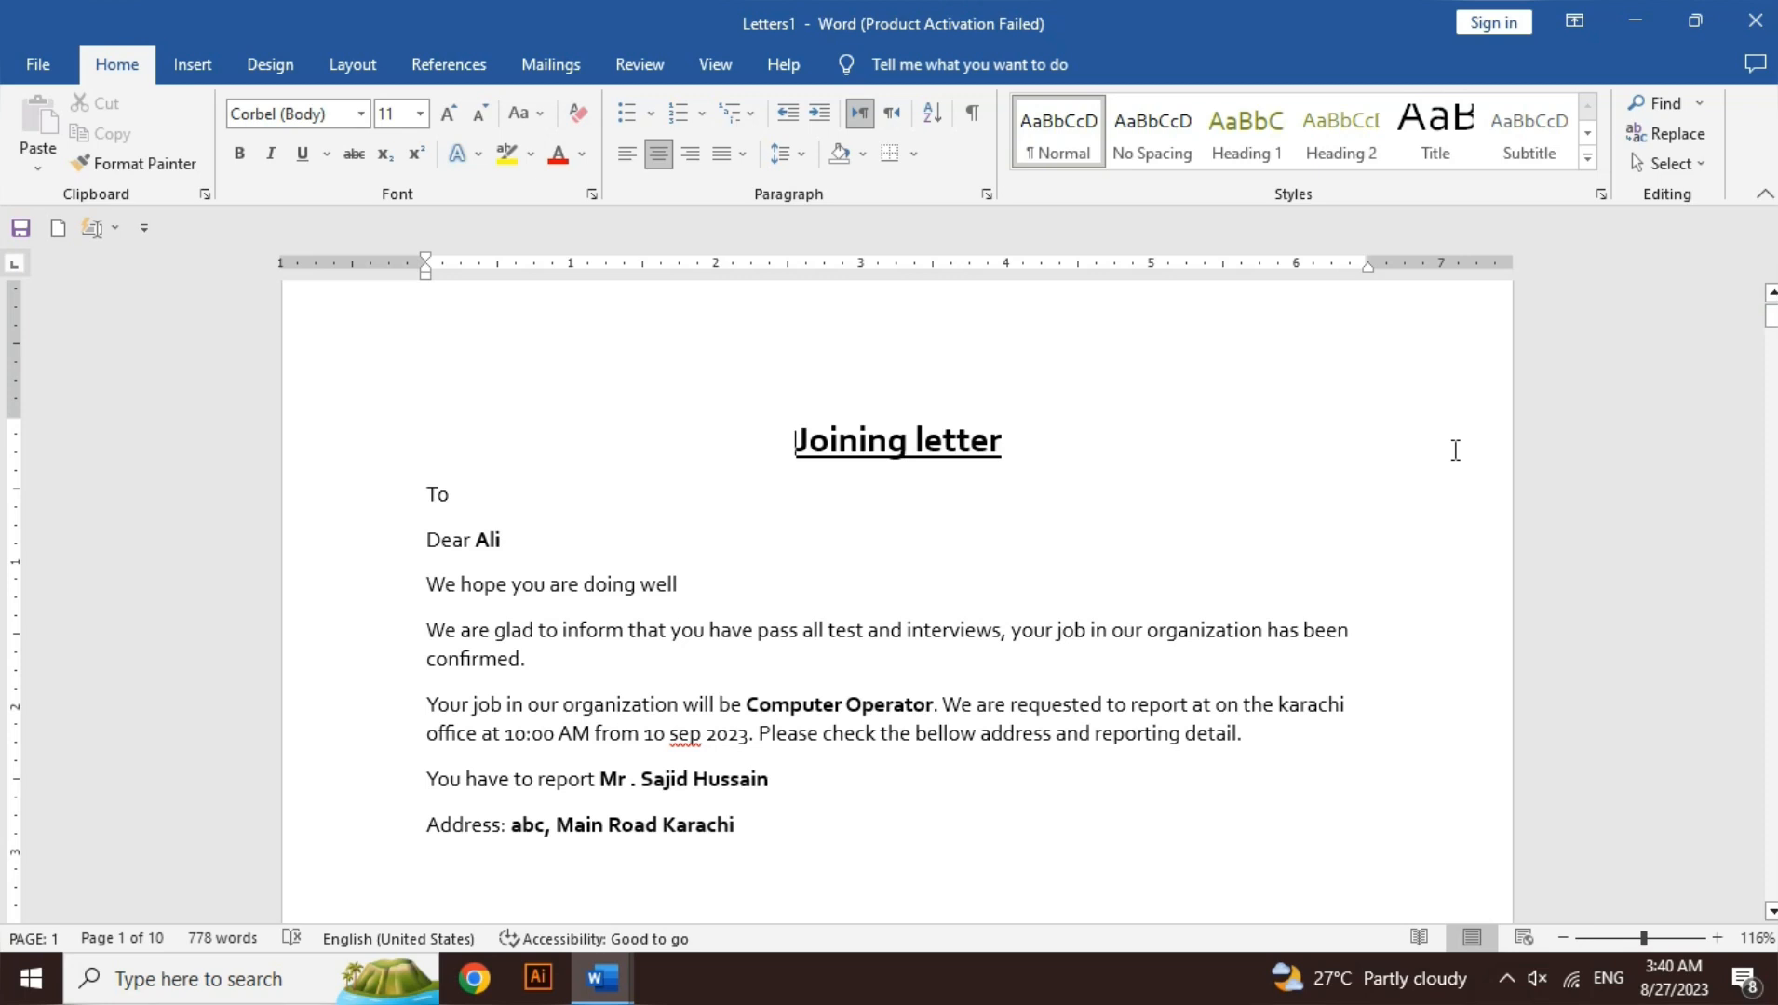
key(alt+Tab)
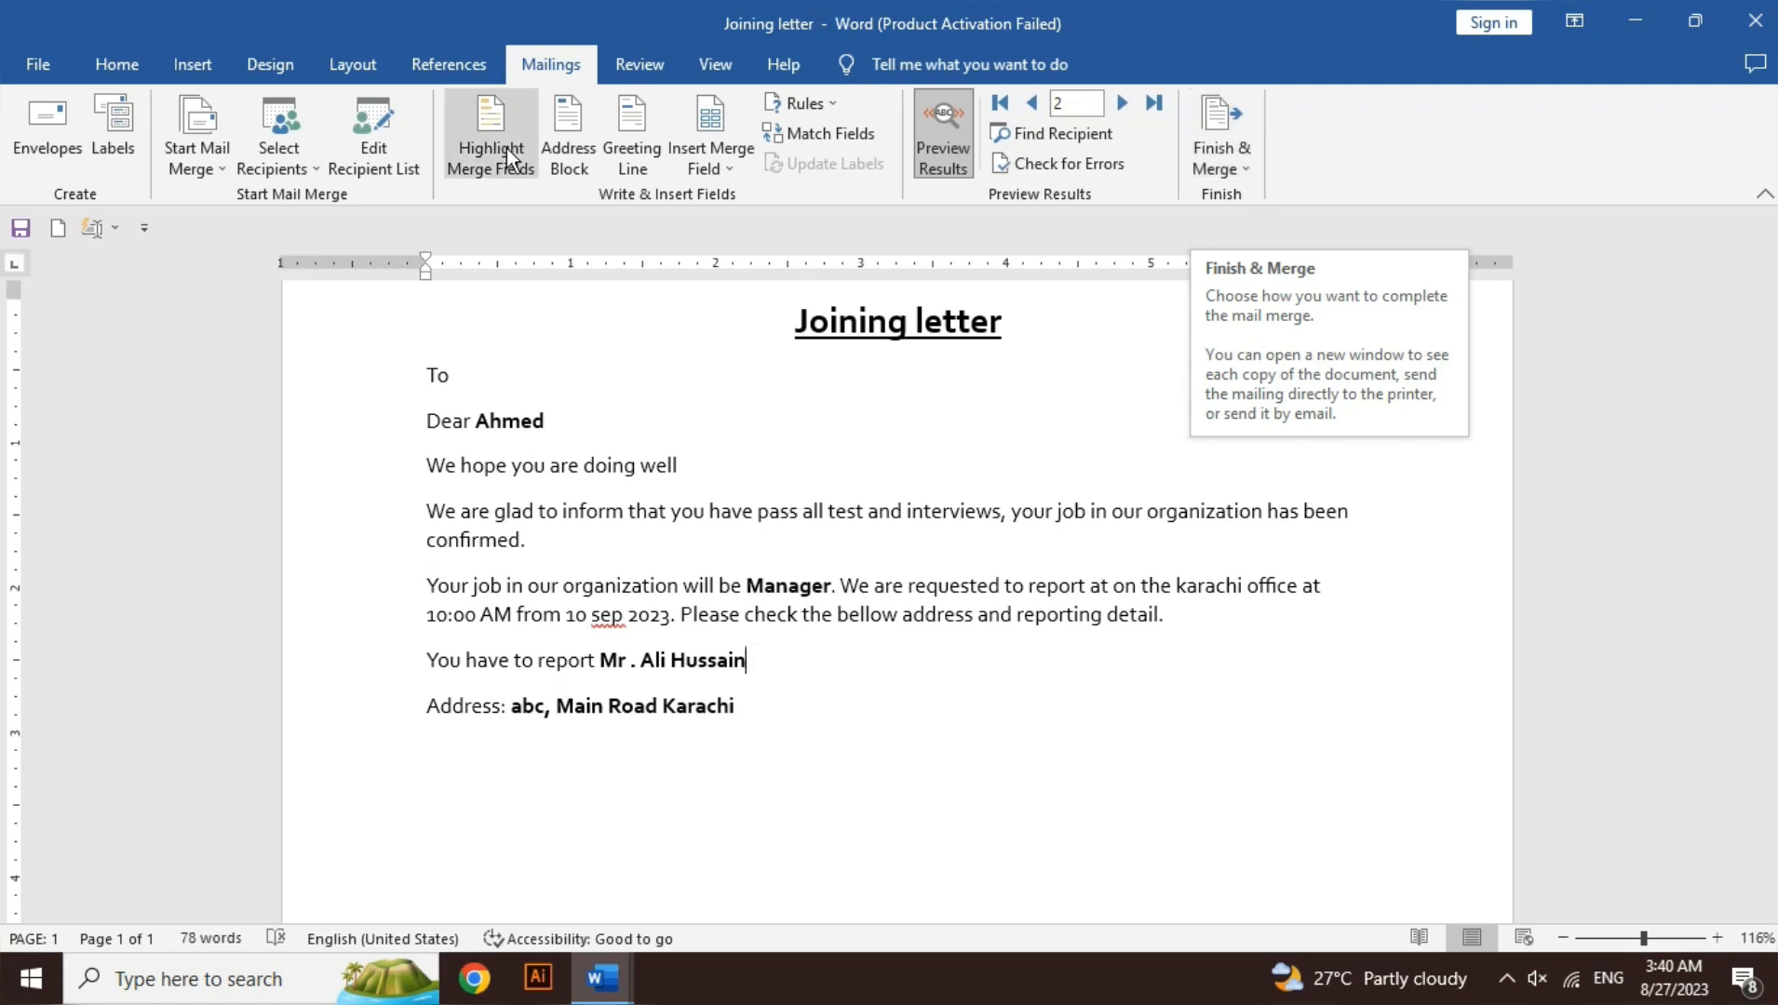
Step: Check the merge fields by switching their highlighting on and off, and switch the results preview off and on
click(191, 177)
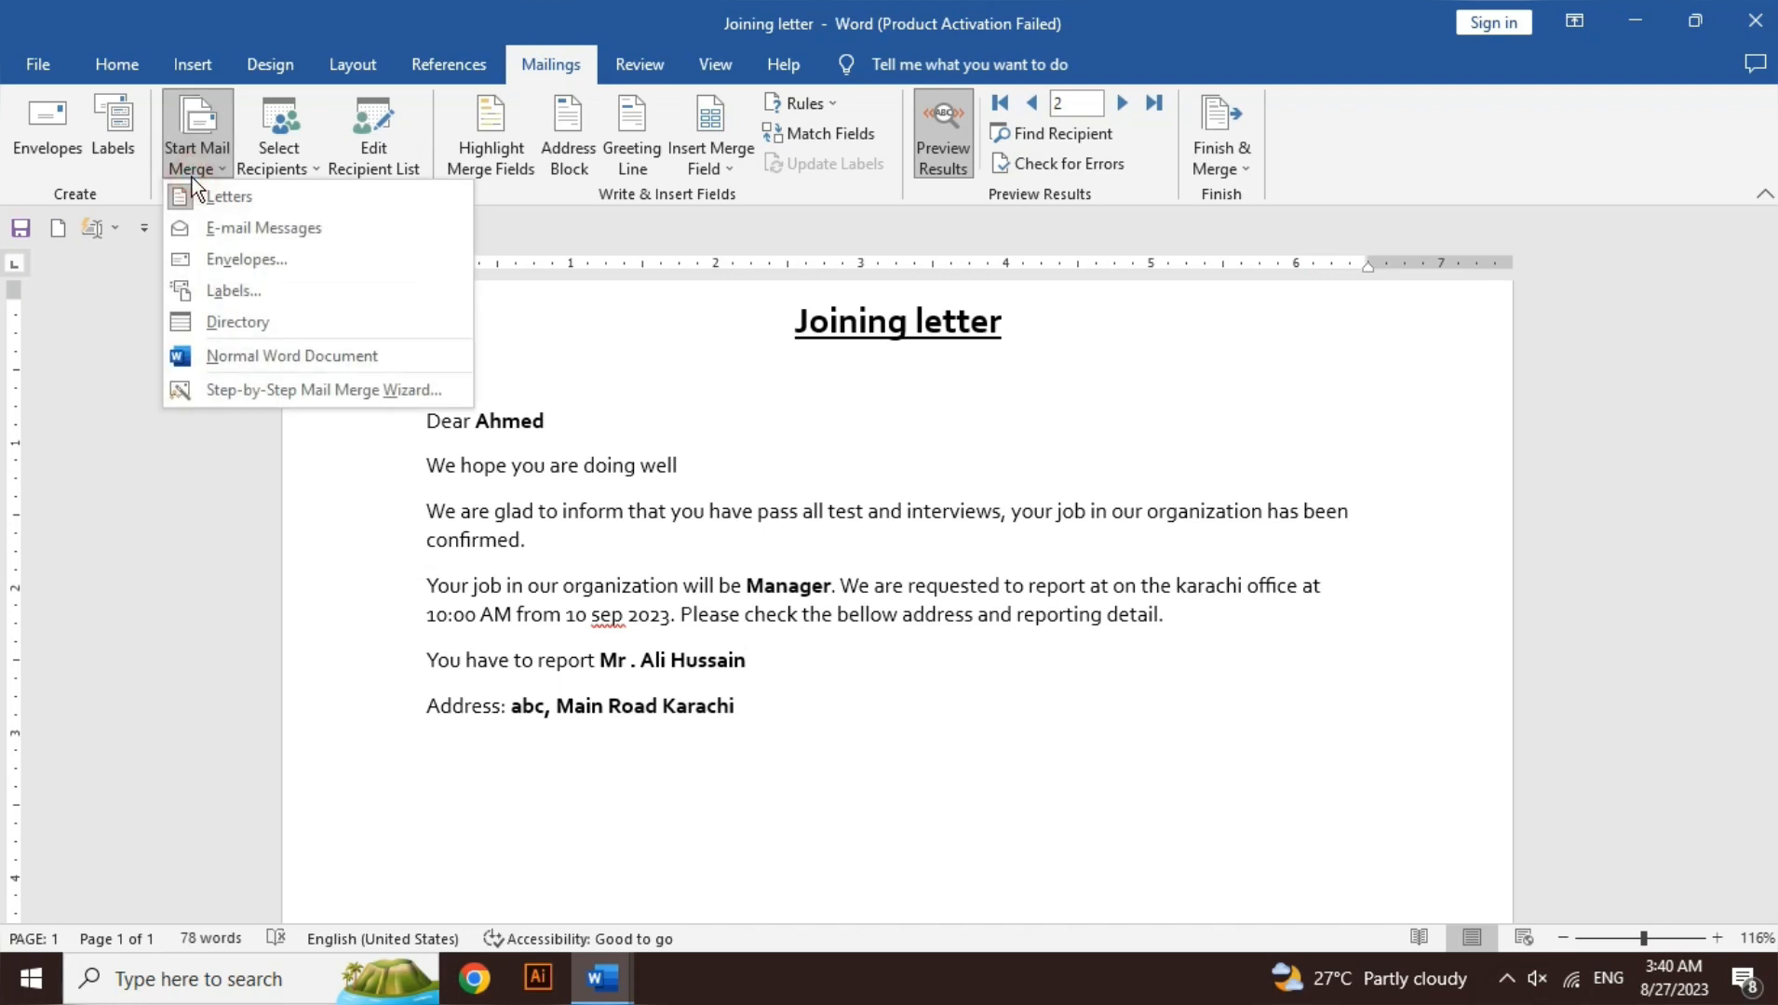
click(619, 356)
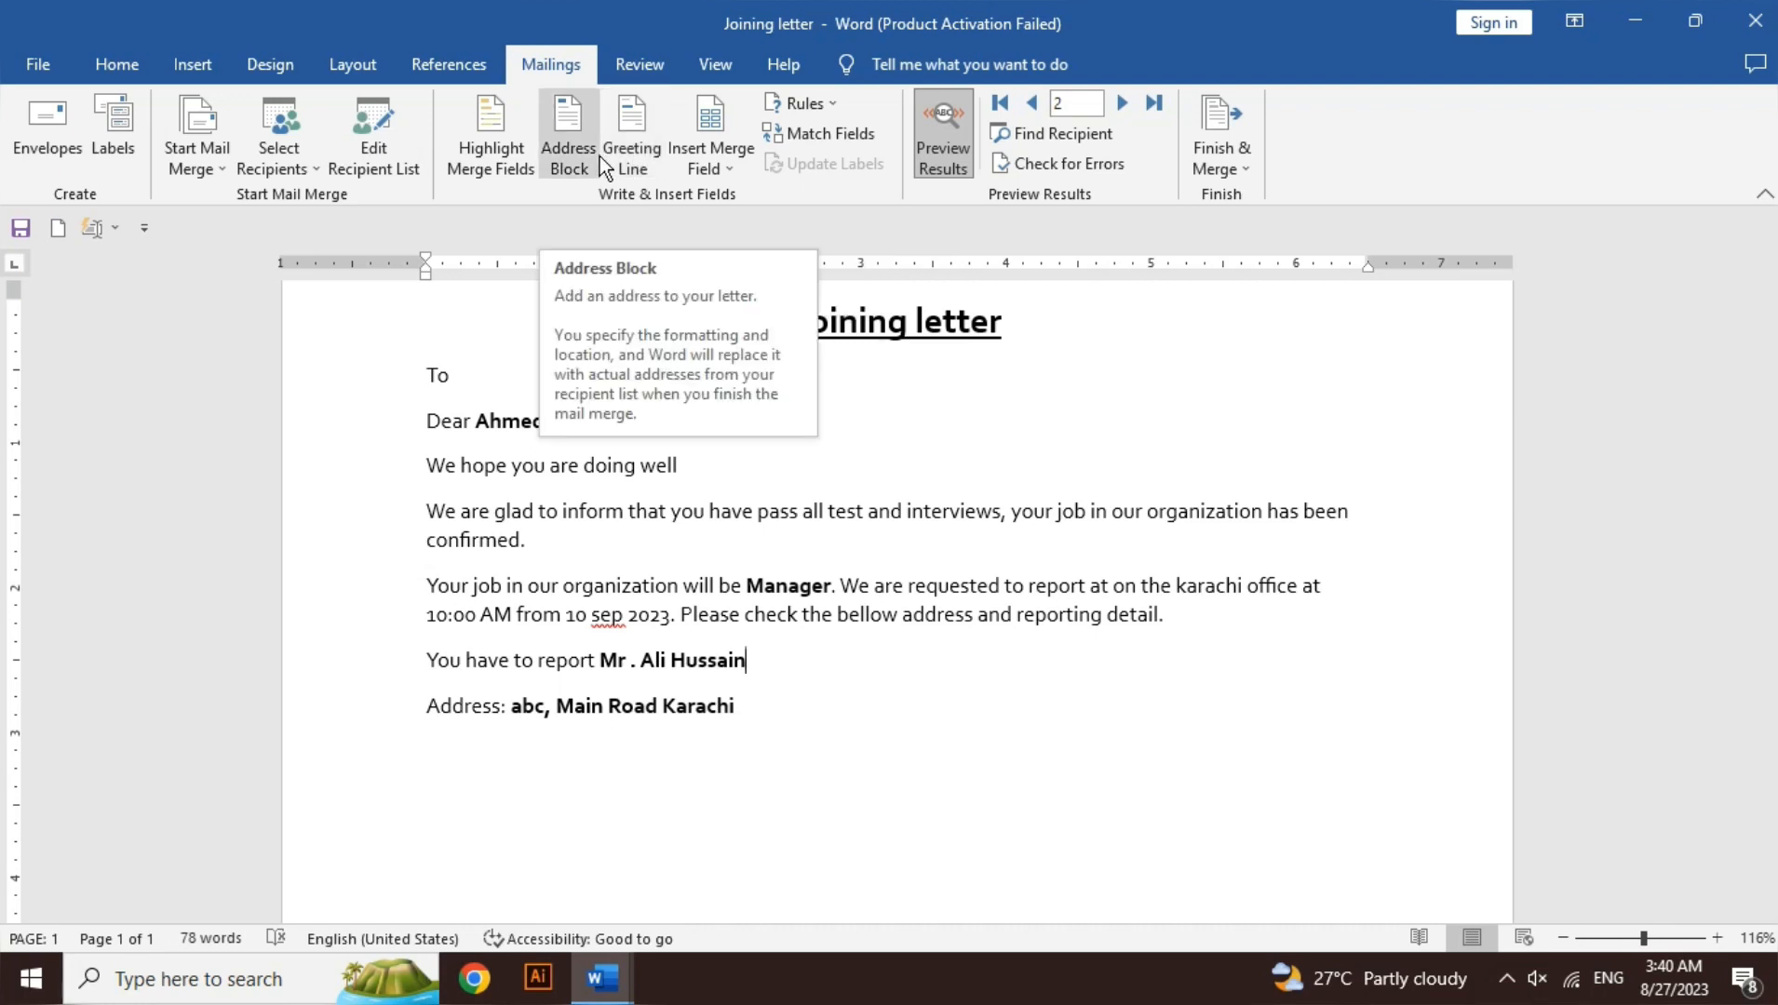
click(505, 171)
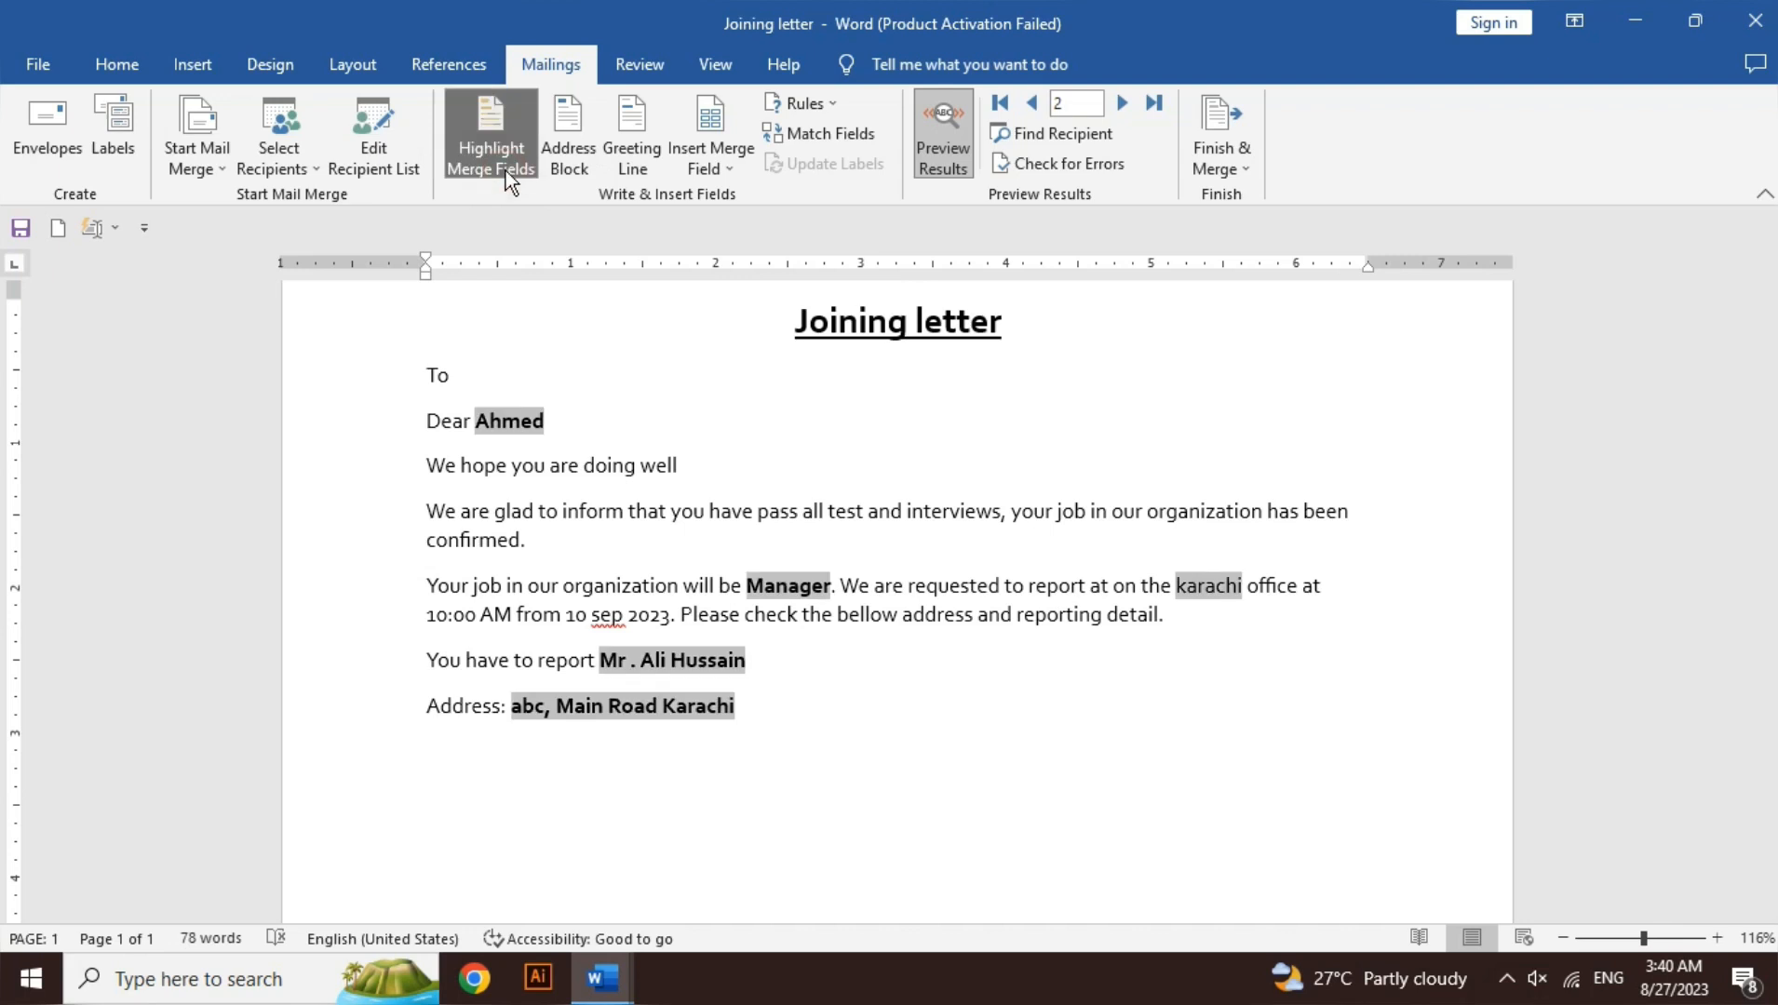
click(505, 172)
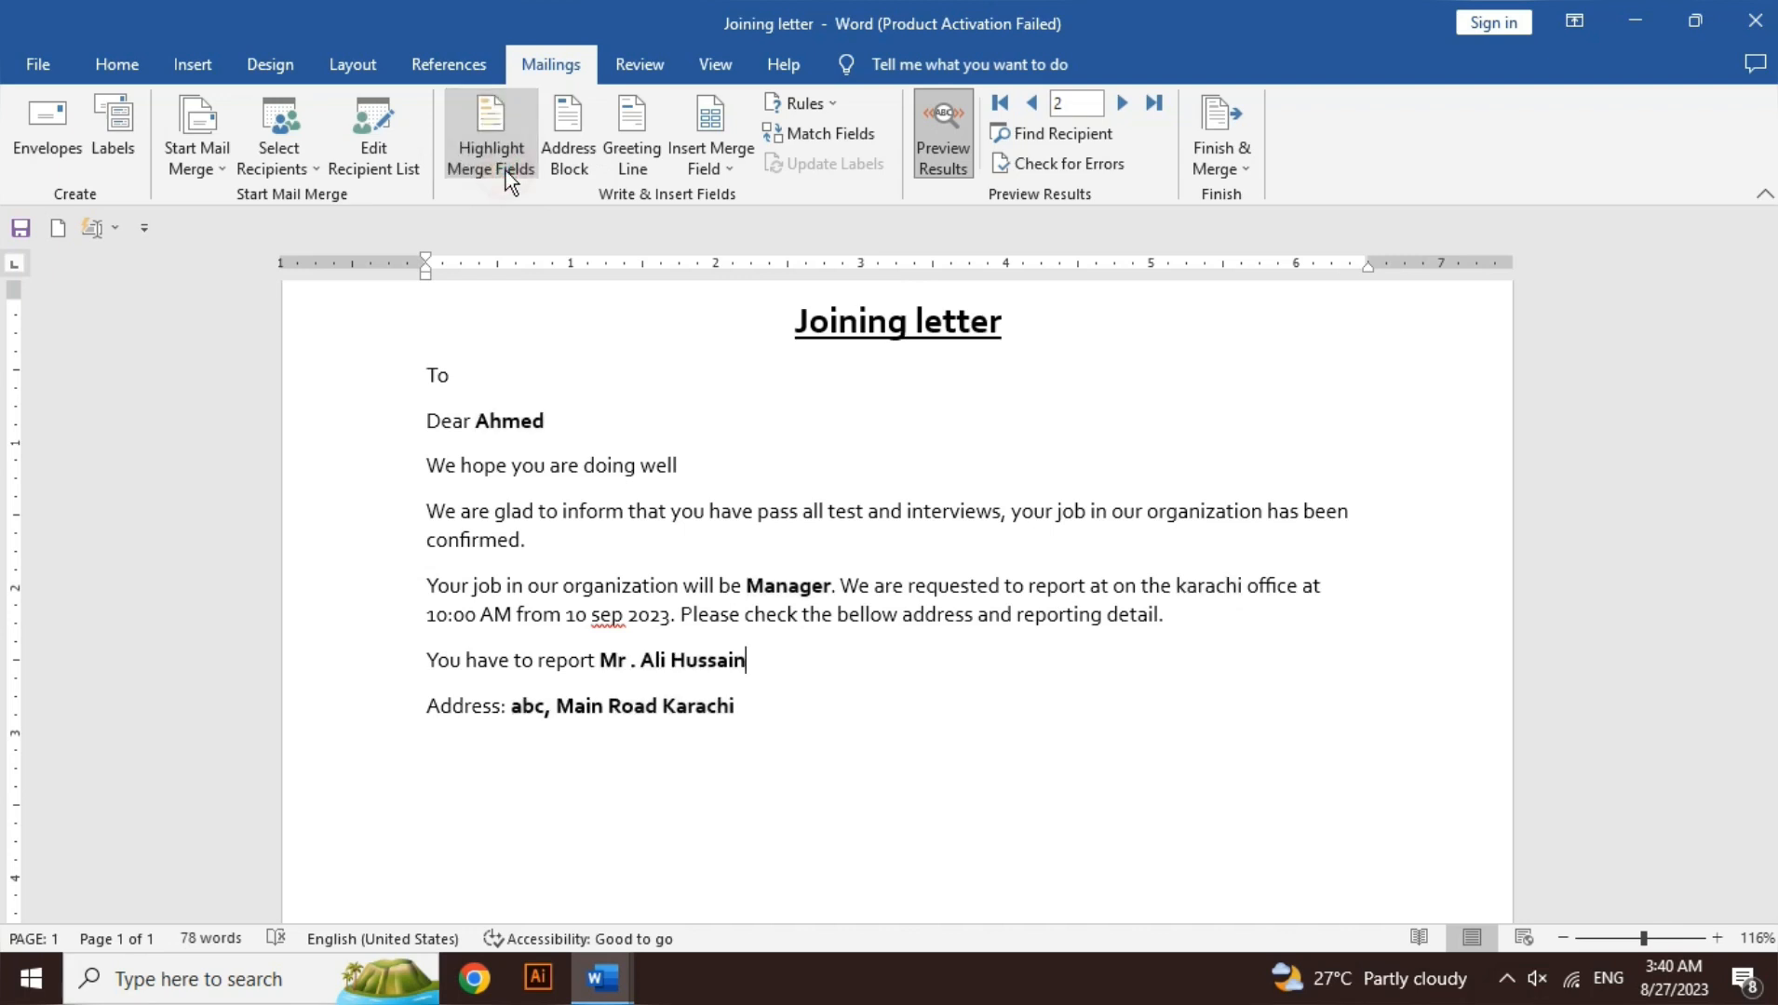
click(957, 116)
click(959, 118)
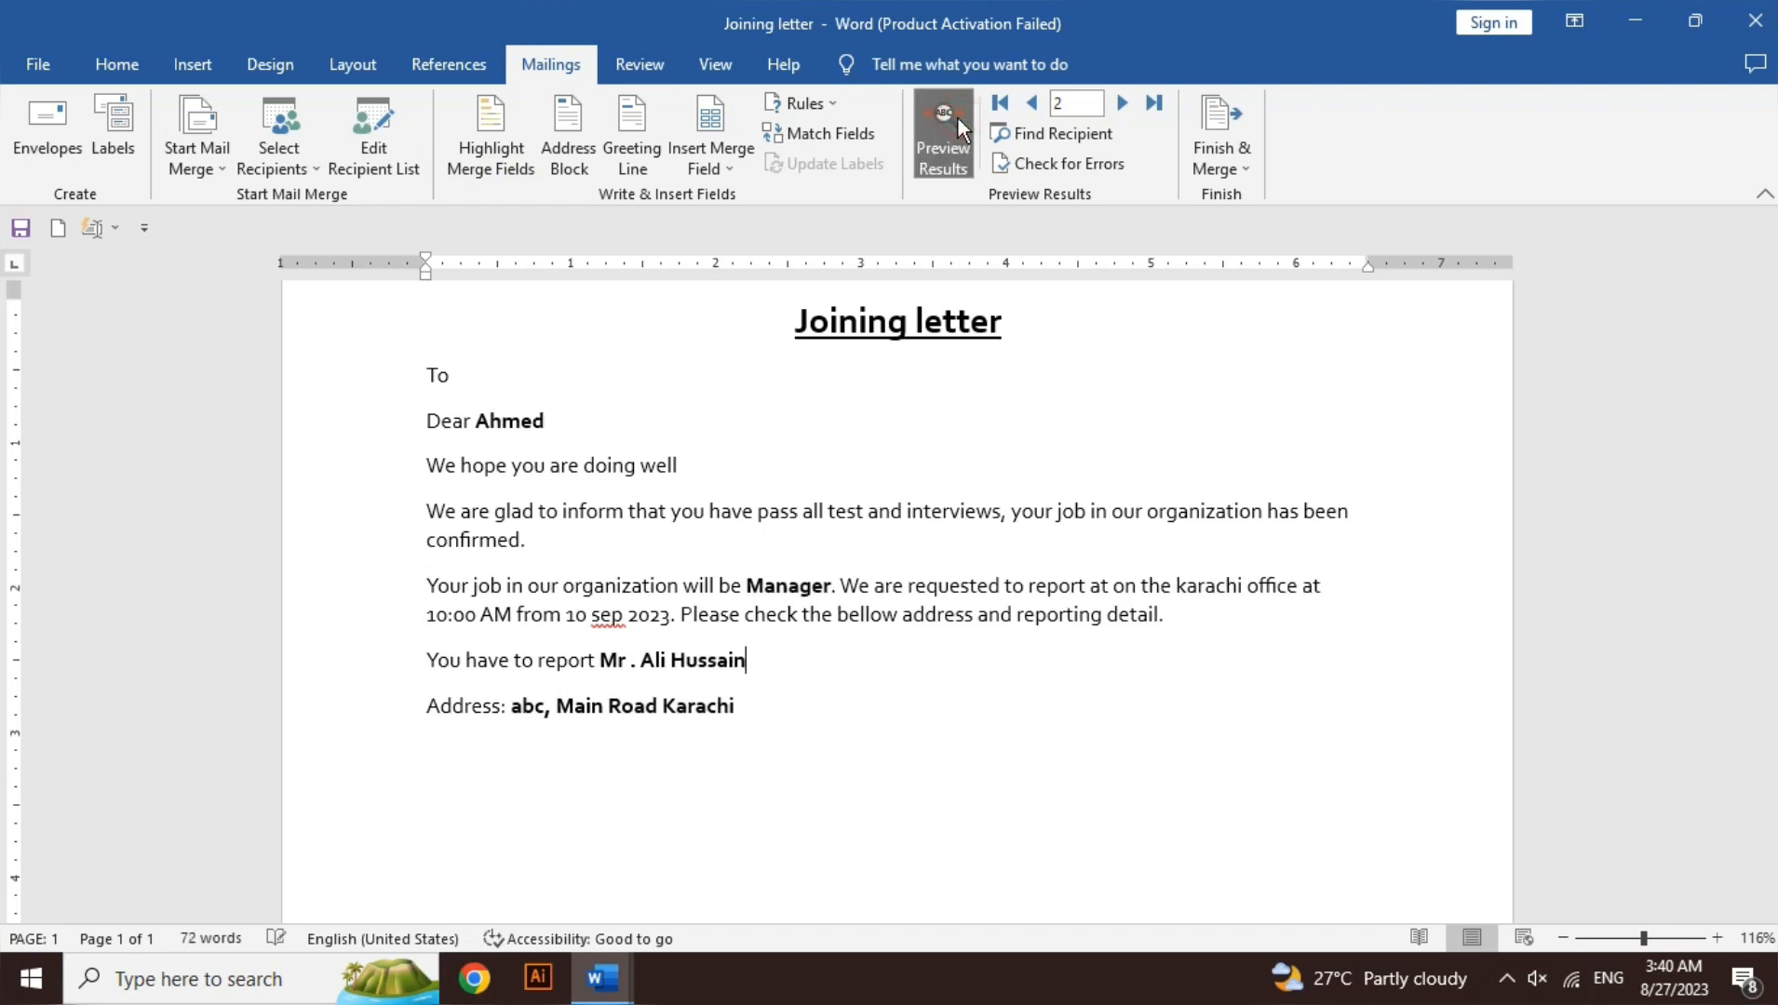
Step: Step through the previewed letters up to recipient record 7
click(1124, 103)
click(1124, 103)
click(1124, 103)
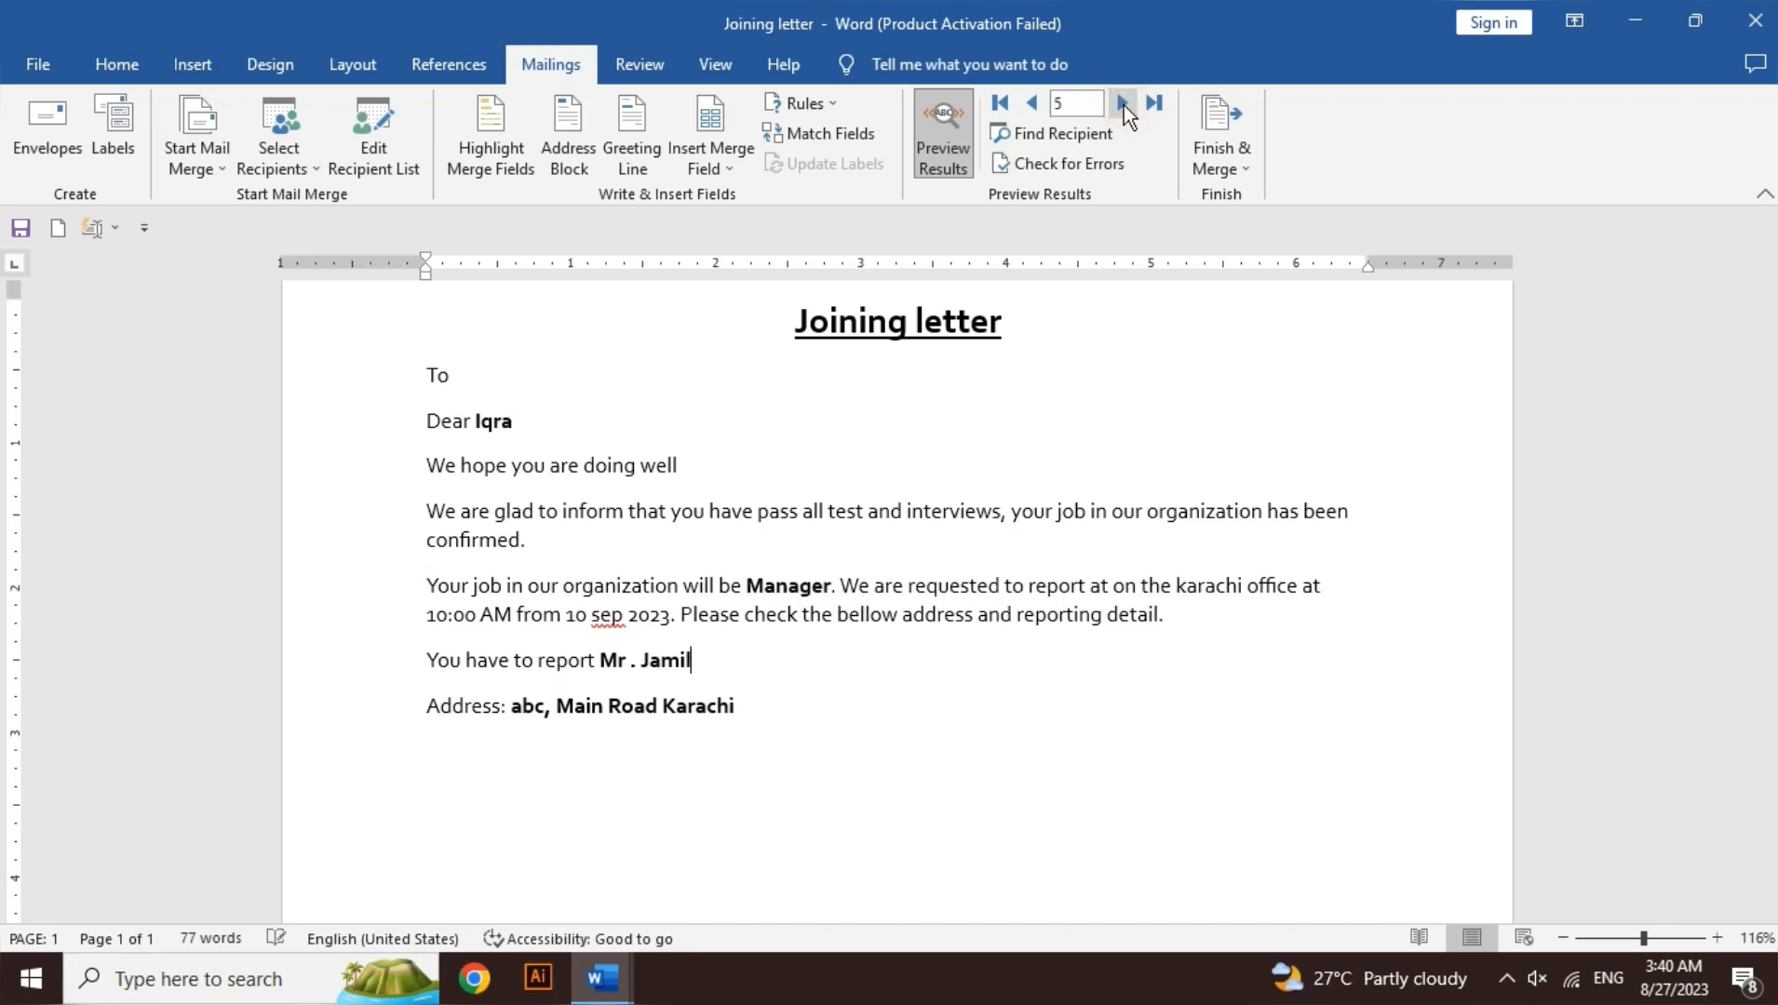
click(1124, 103)
click(1124, 104)
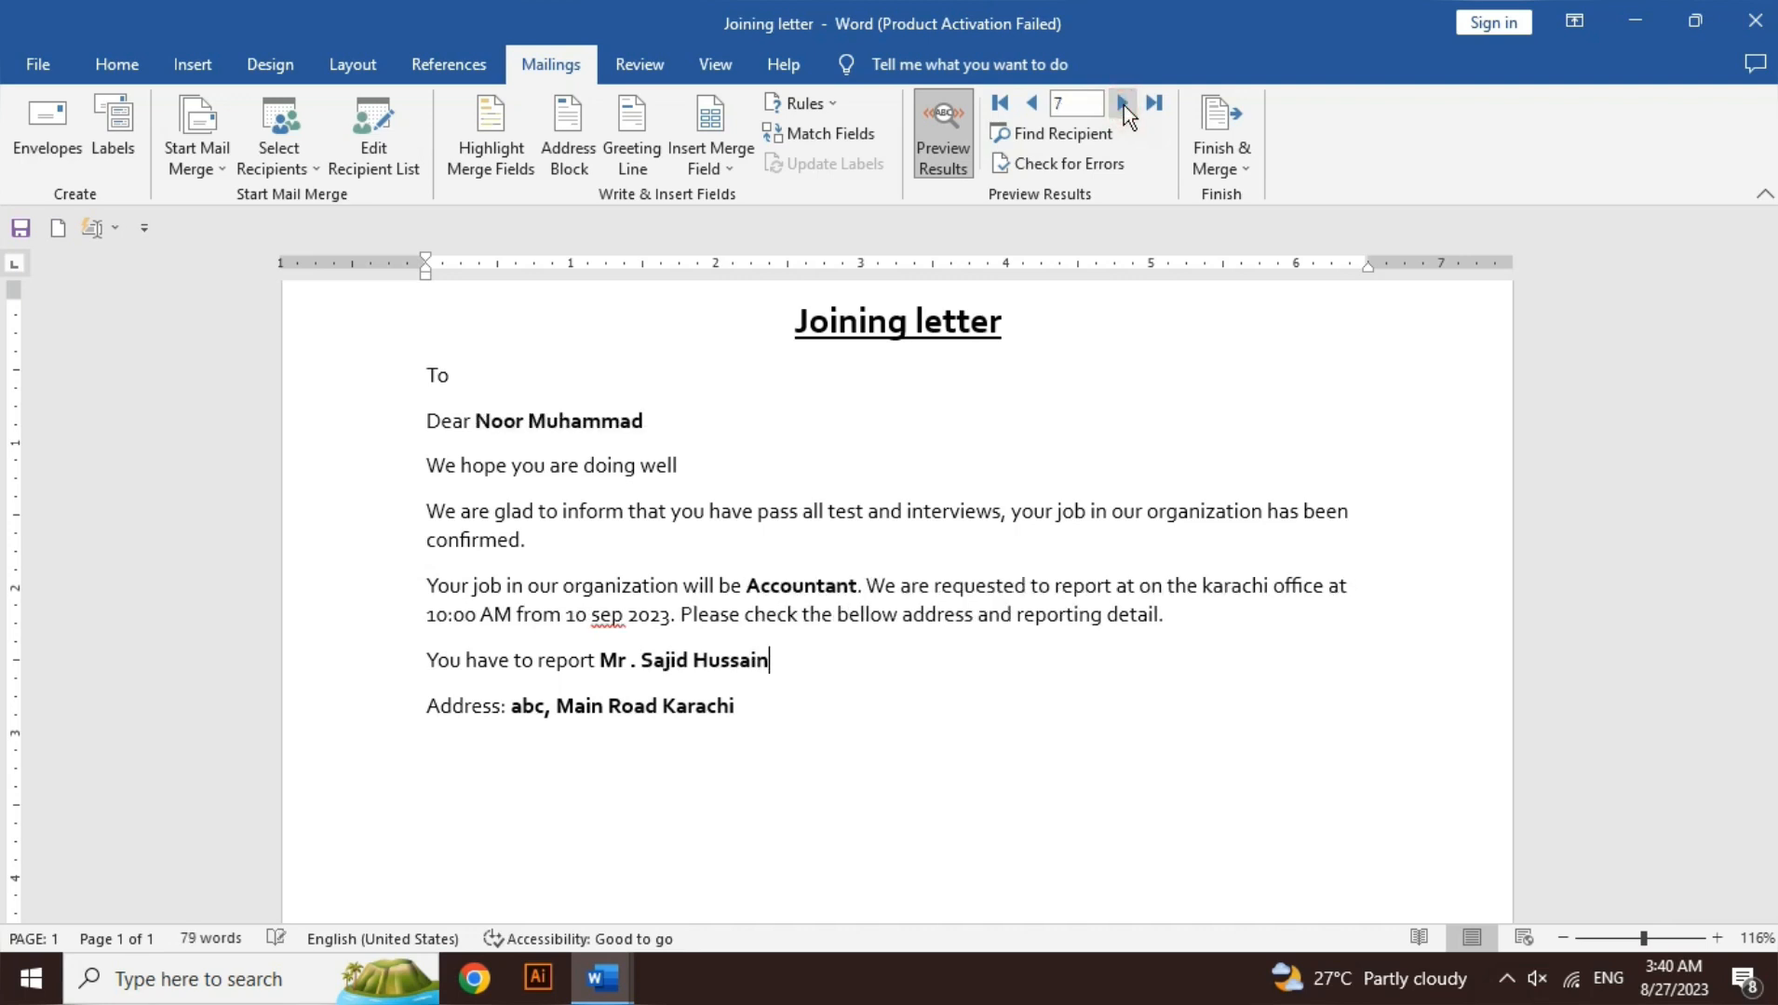
click(1227, 166)
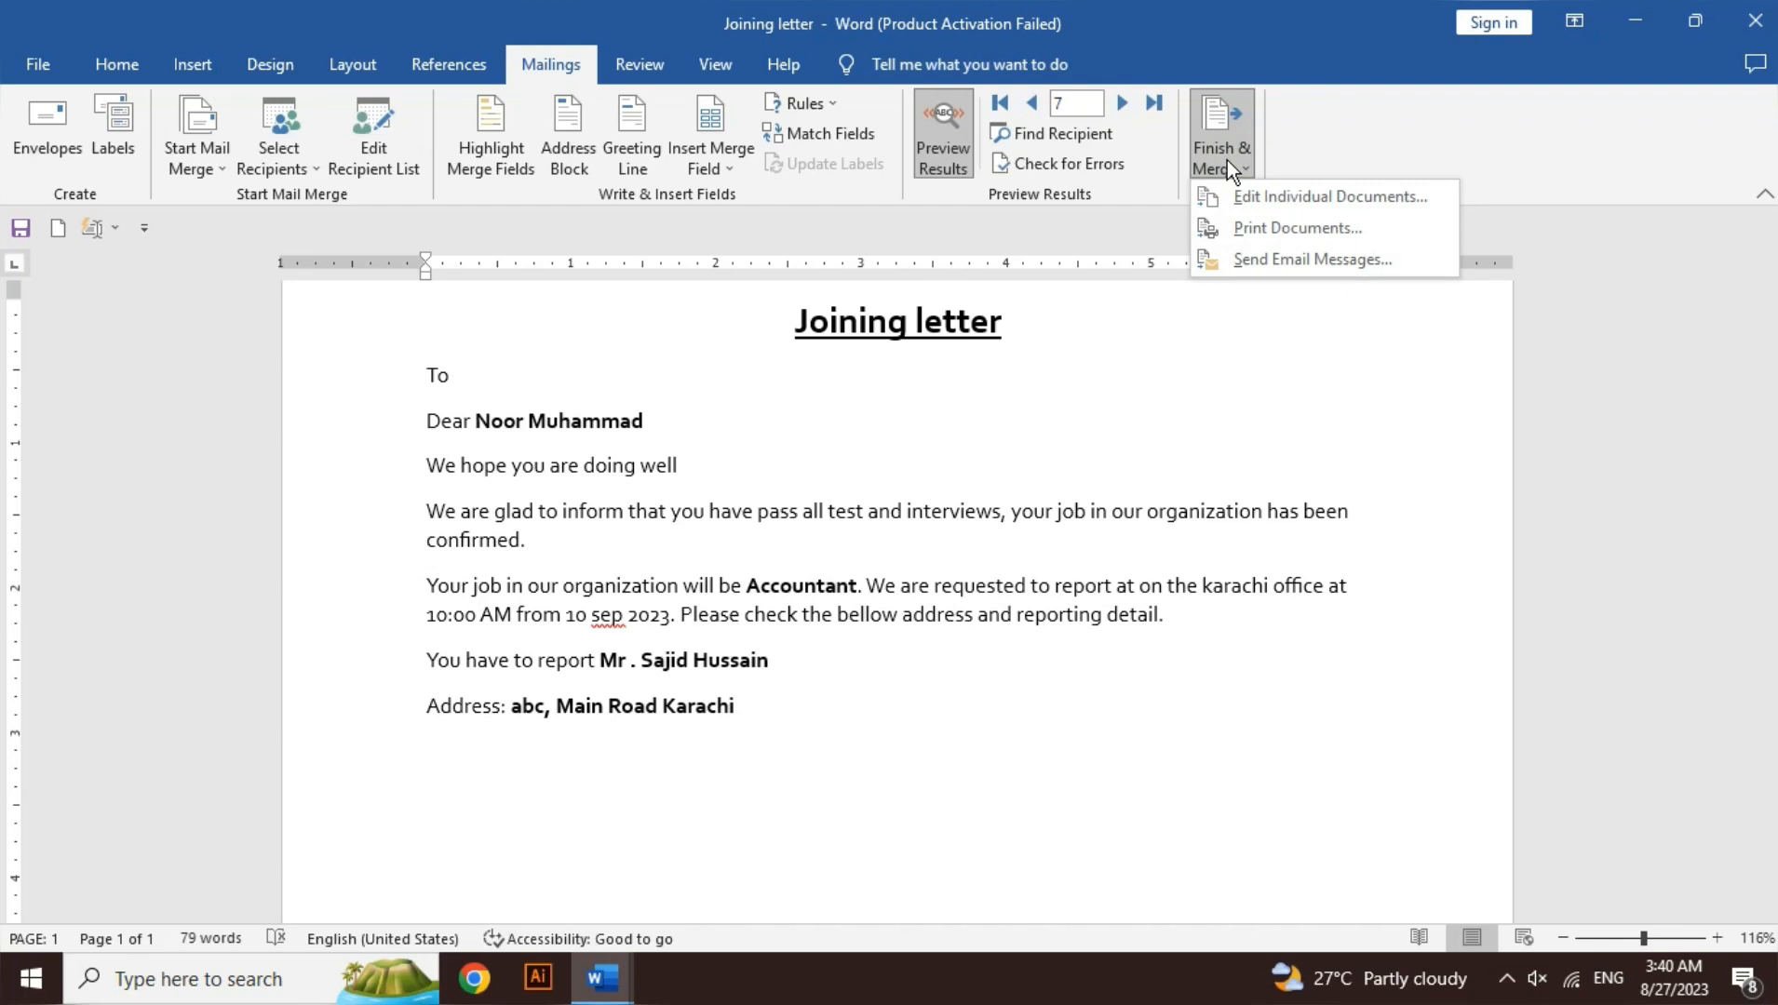
click(1275, 227)
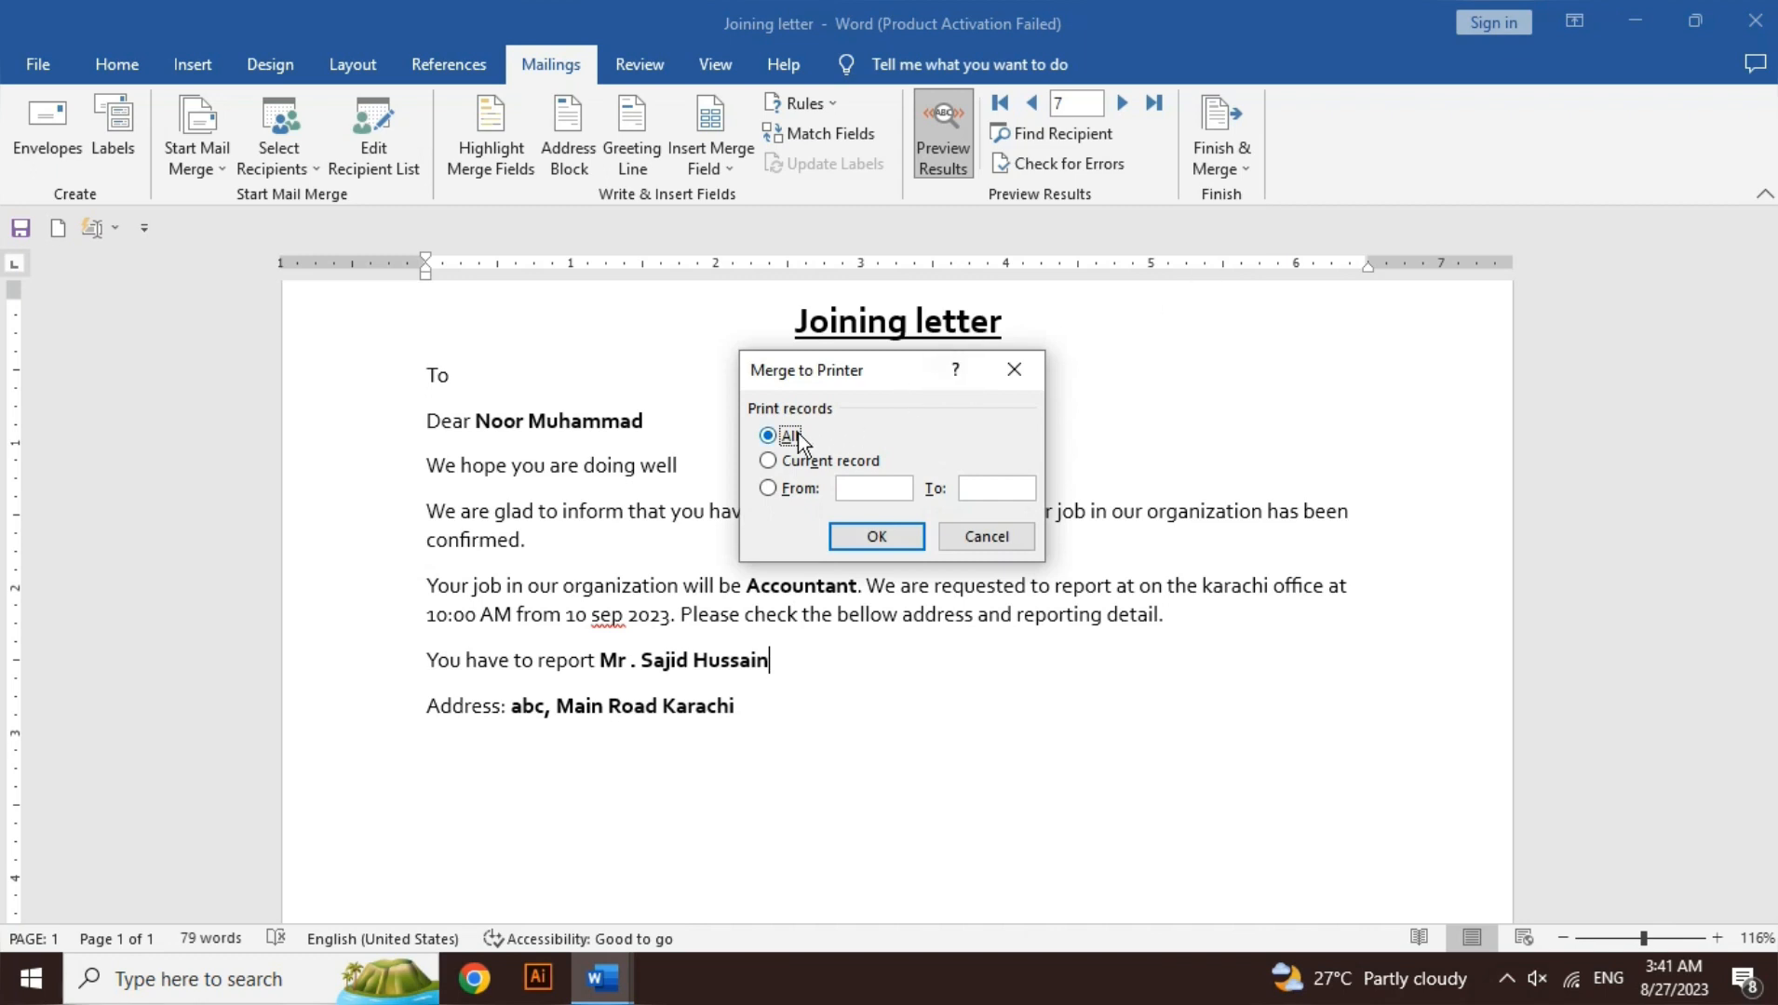
click(798, 463)
click(792, 494)
text(1)
key(Tab)
text(5)
click(769, 435)
click(958, 537)
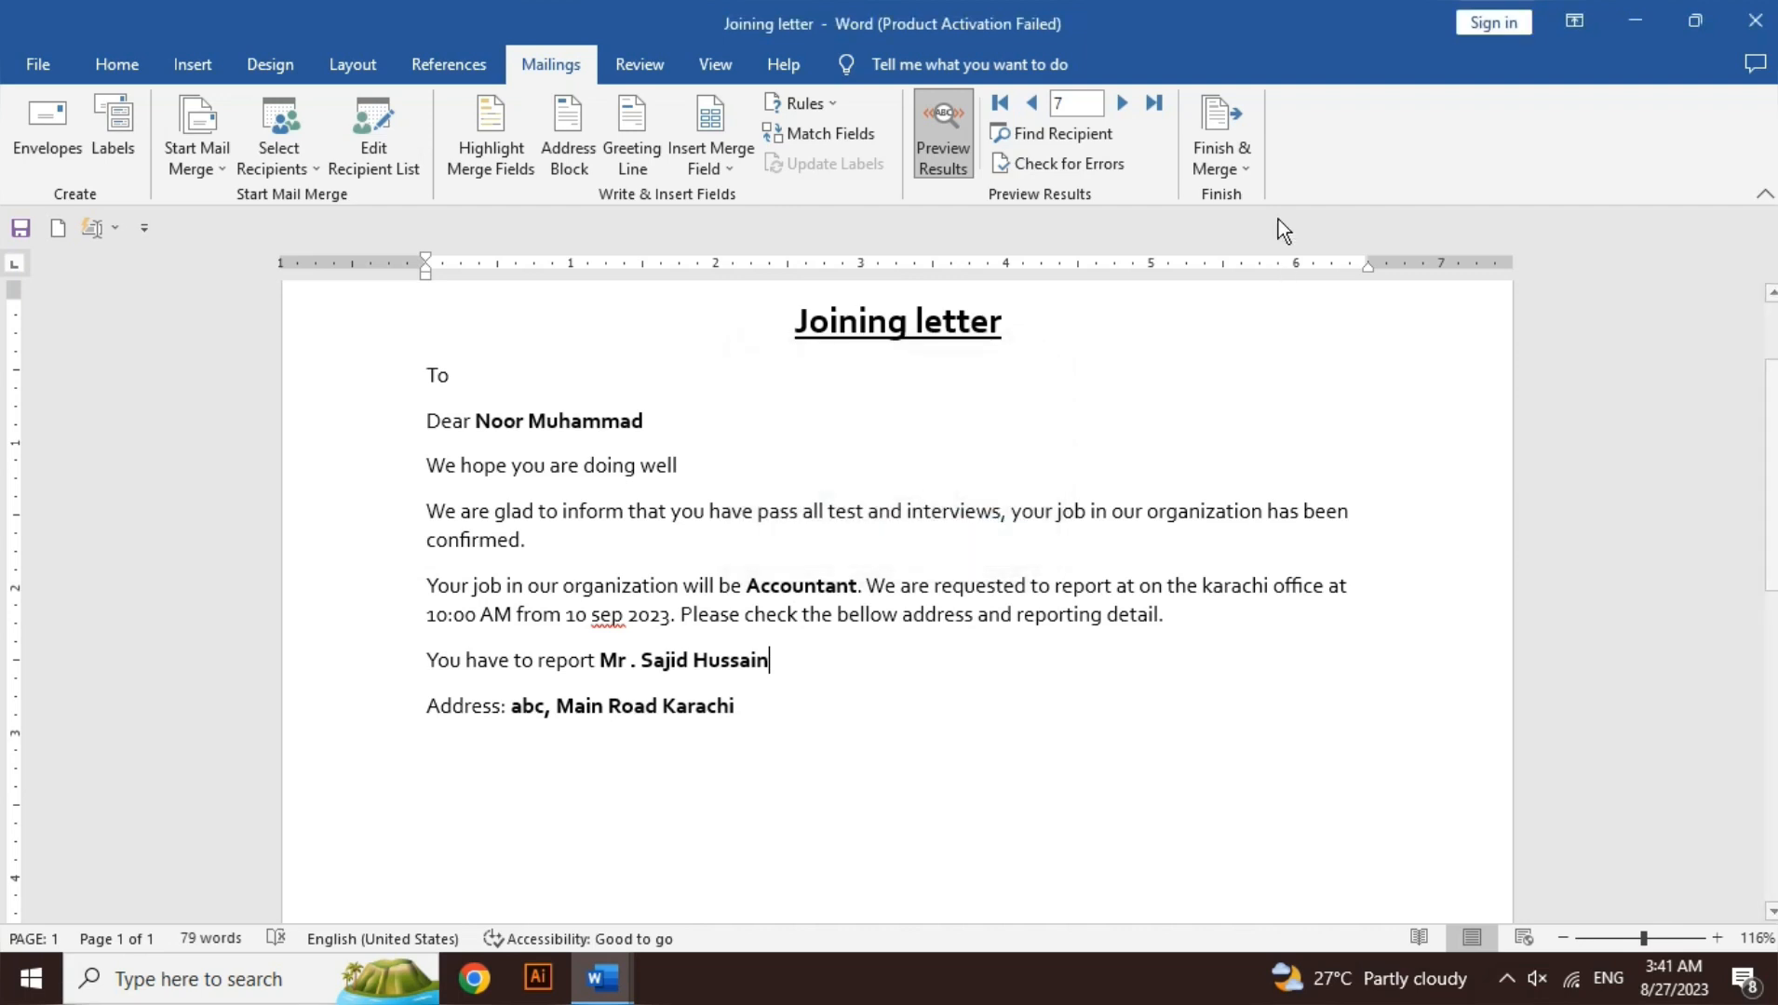
Step: Finish the merge by creating a new document of individual letters for all records
click(1234, 168)
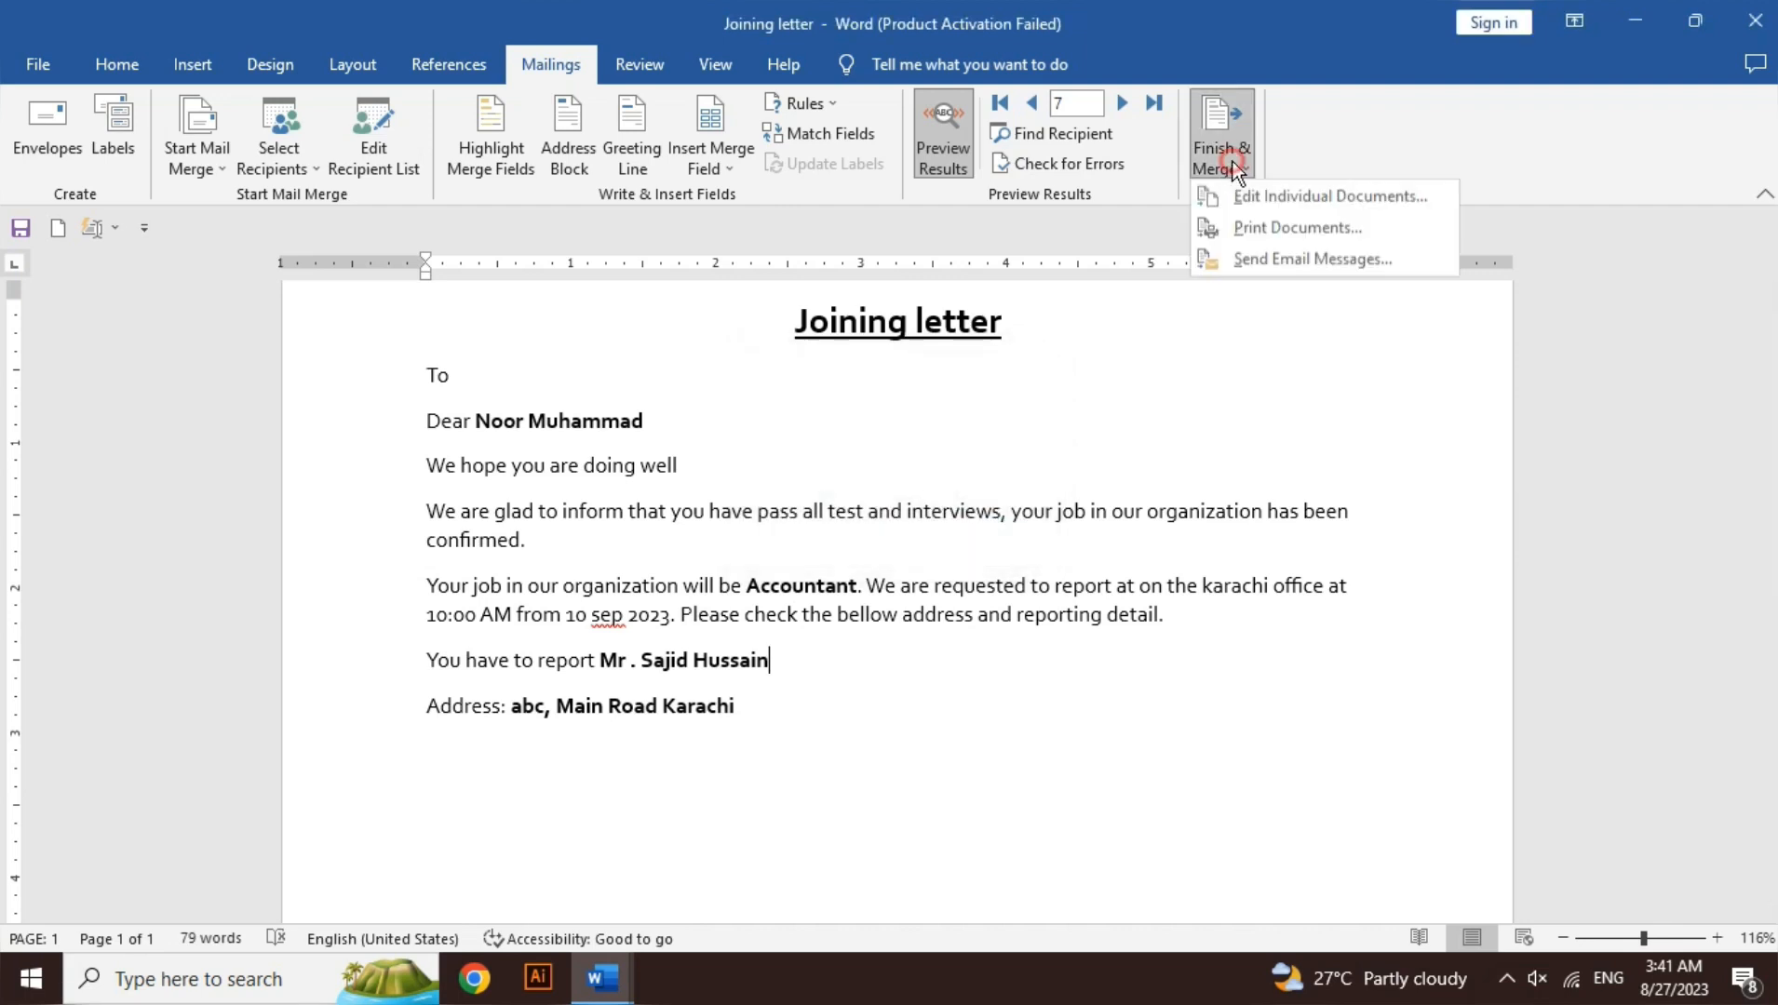
click(1272, 199)
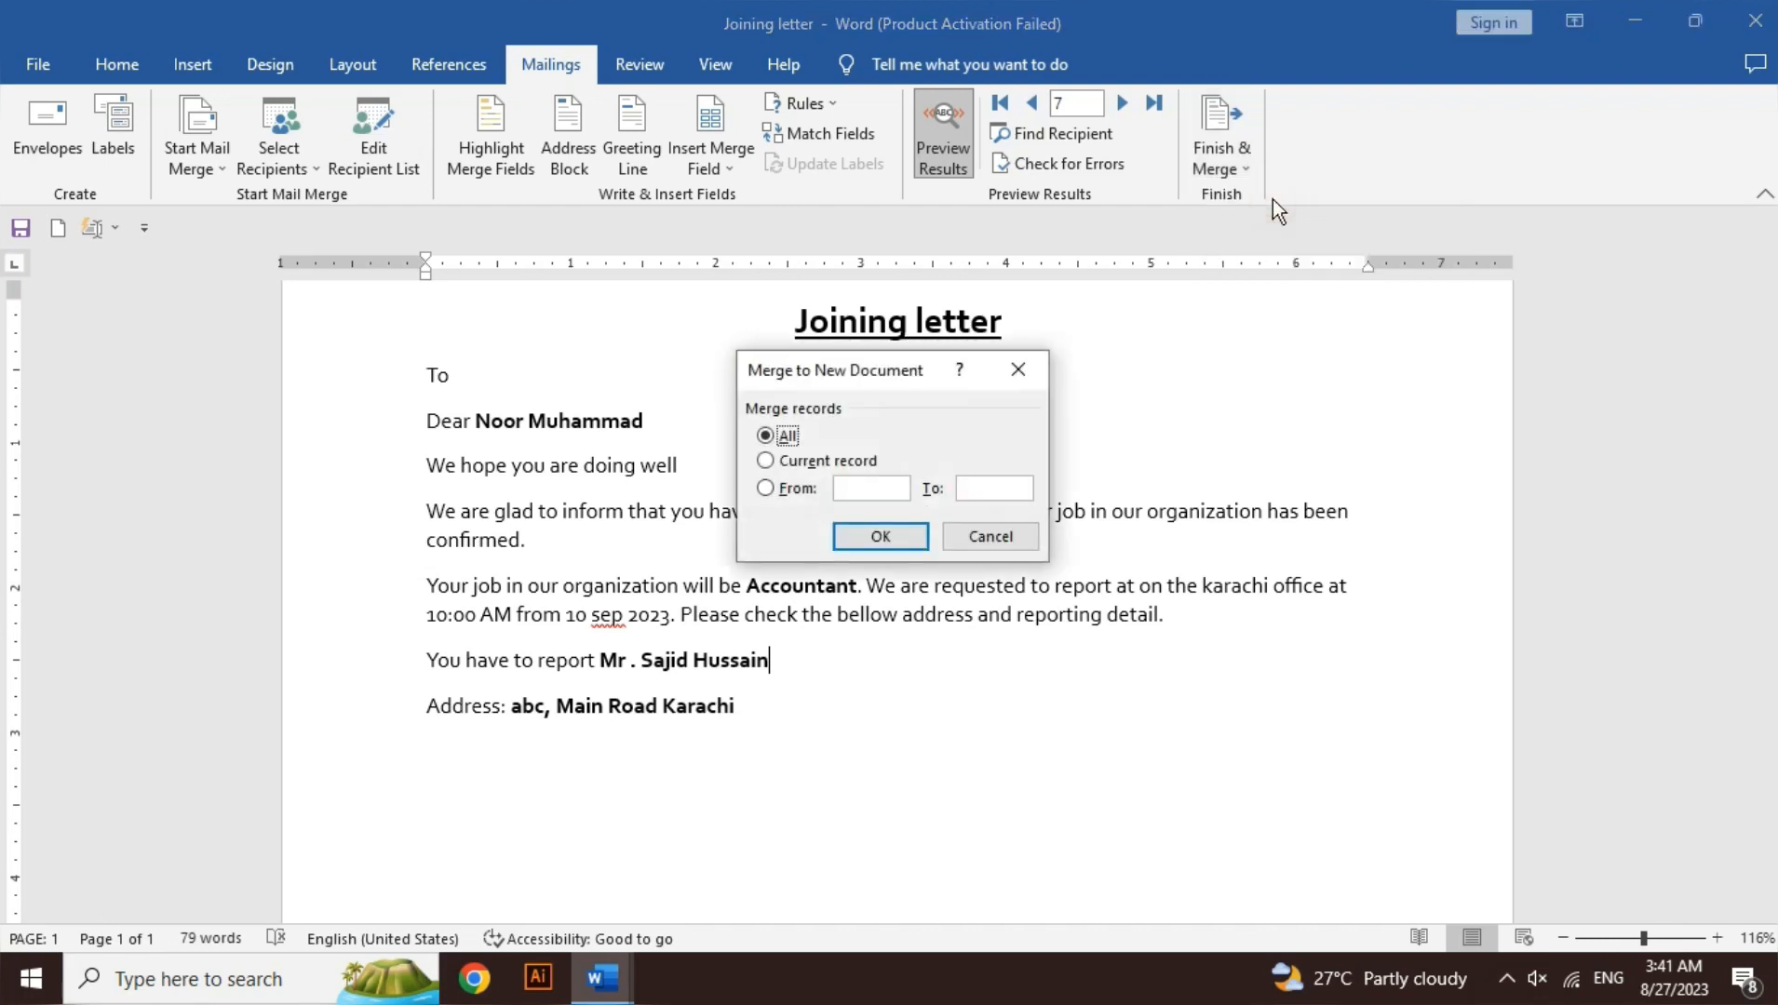
key(Escape)
click(803, 462)
click(788, 441)
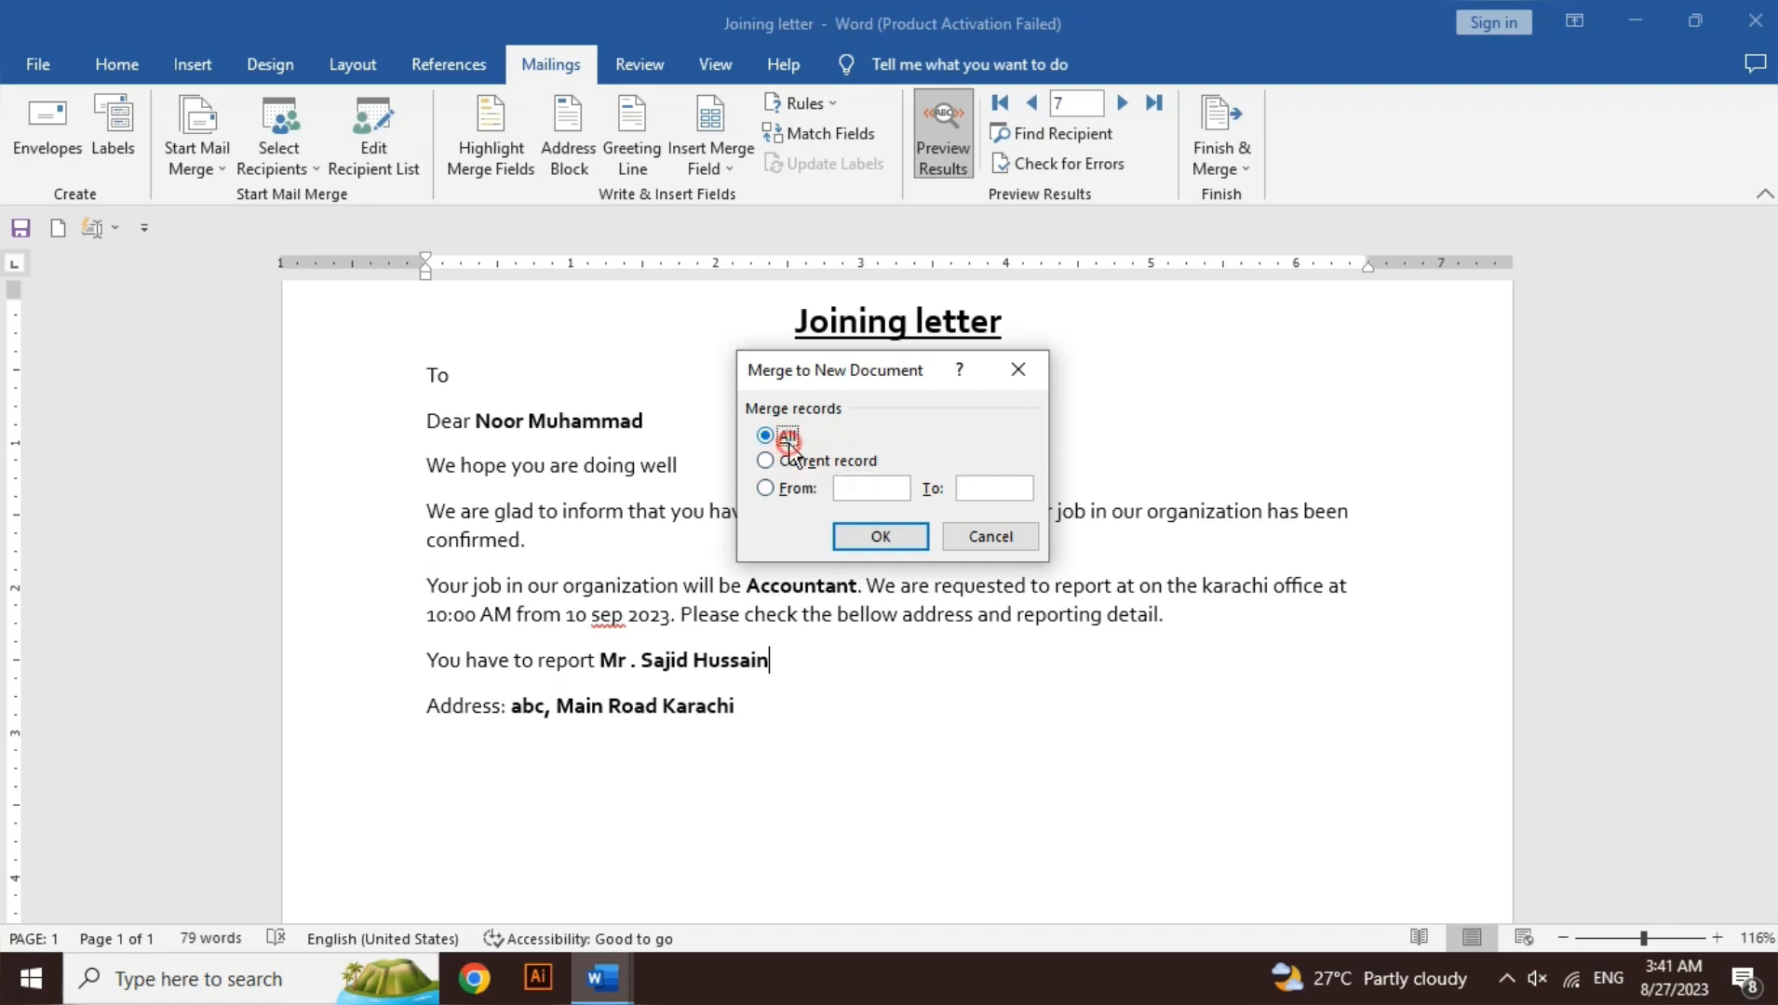
click(881, 537)
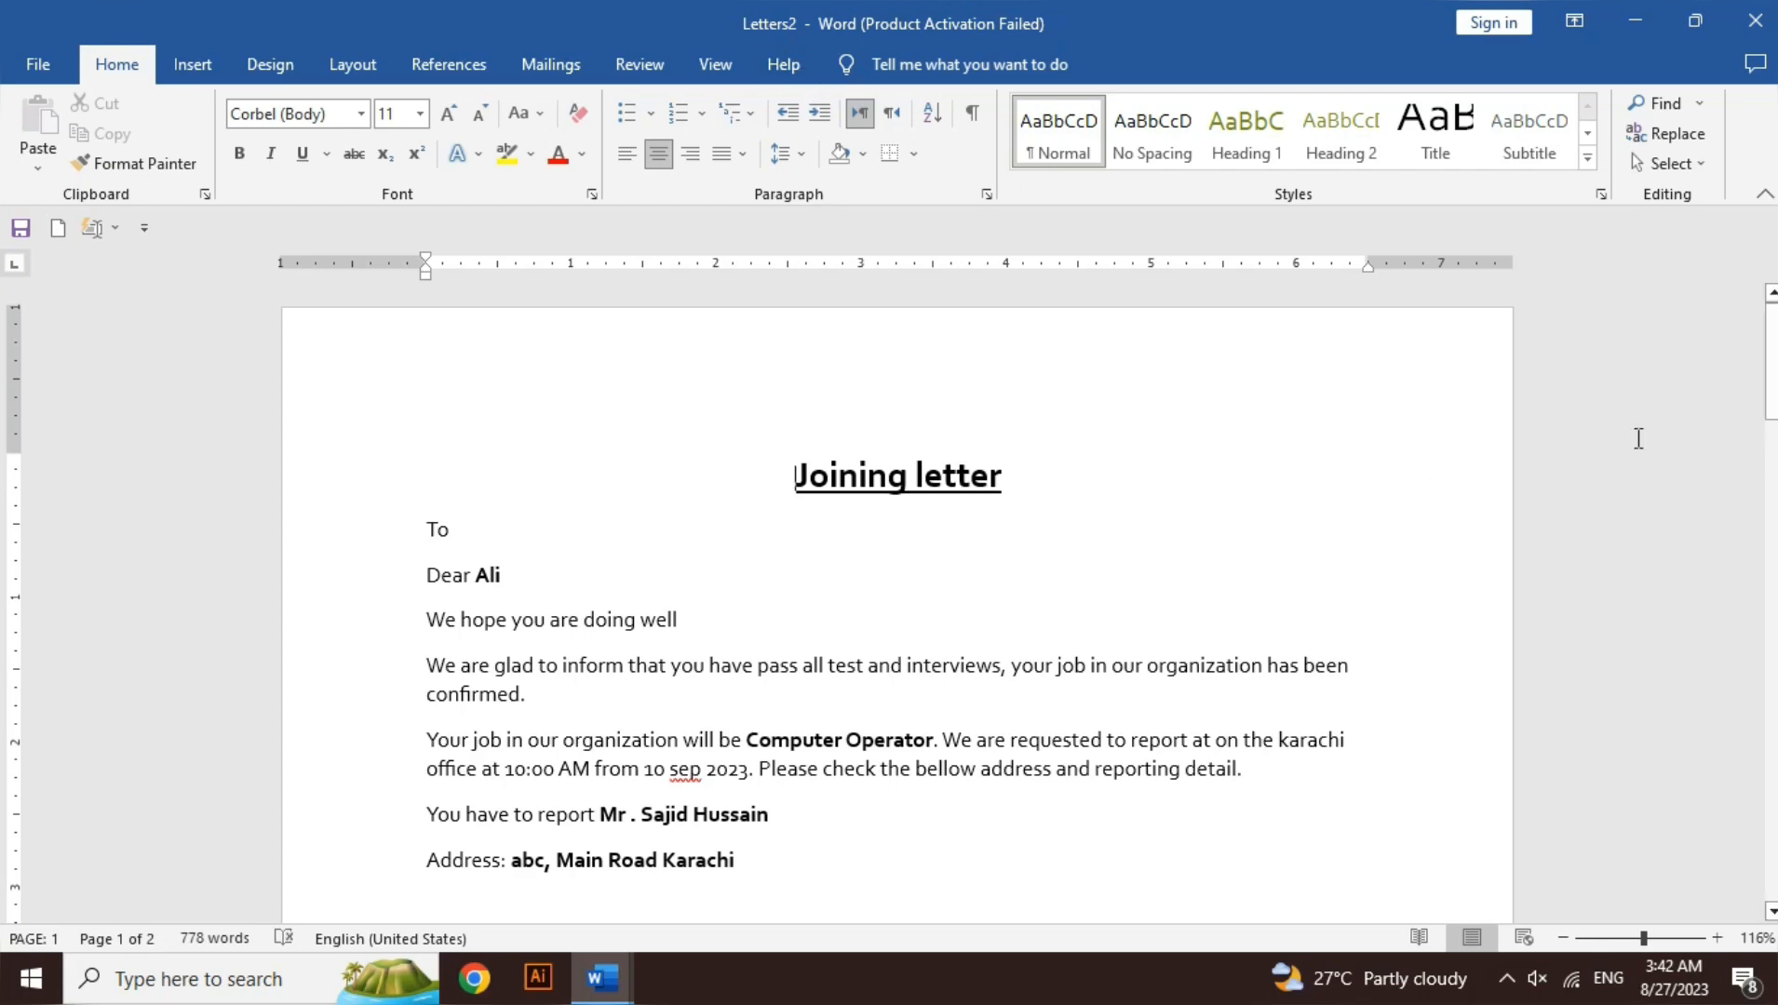
Step: Look through the merged letters in the new document and page through their print preview without printing
drag(1773, 383, 1774, 670)
drag(1772, 598, 1771, 599)
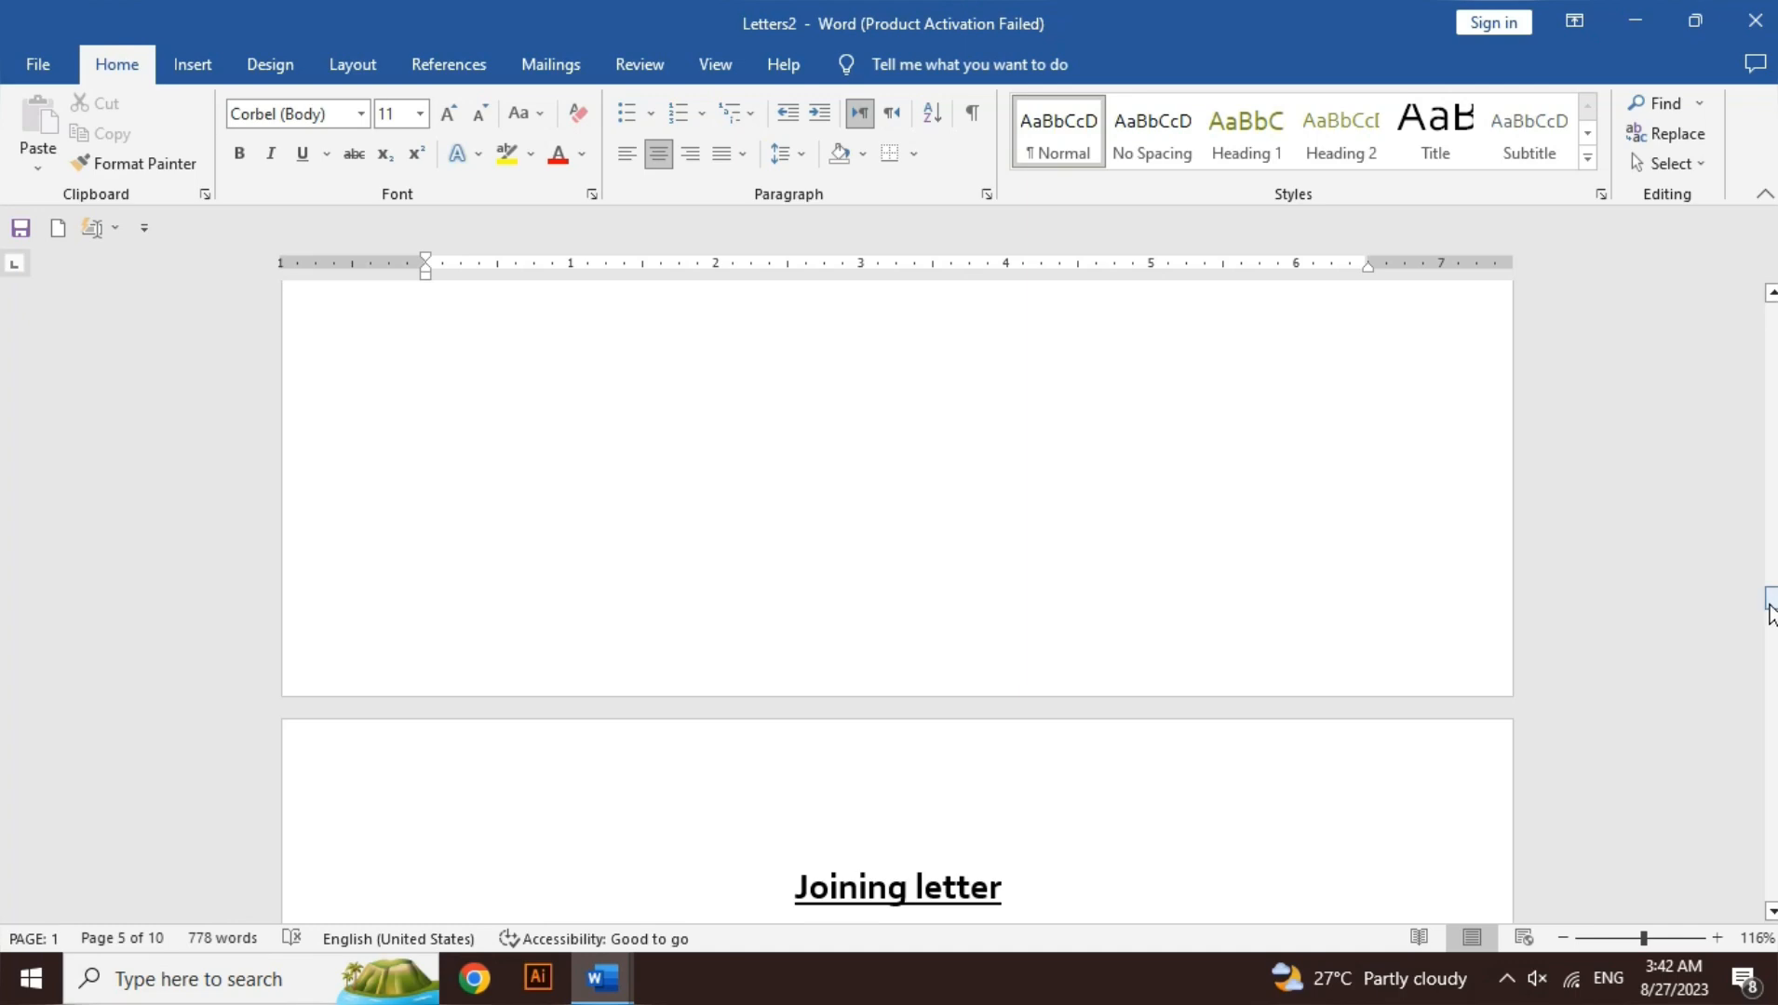
drag(1771, 598, 1772, 890)
key(ctrl+p)
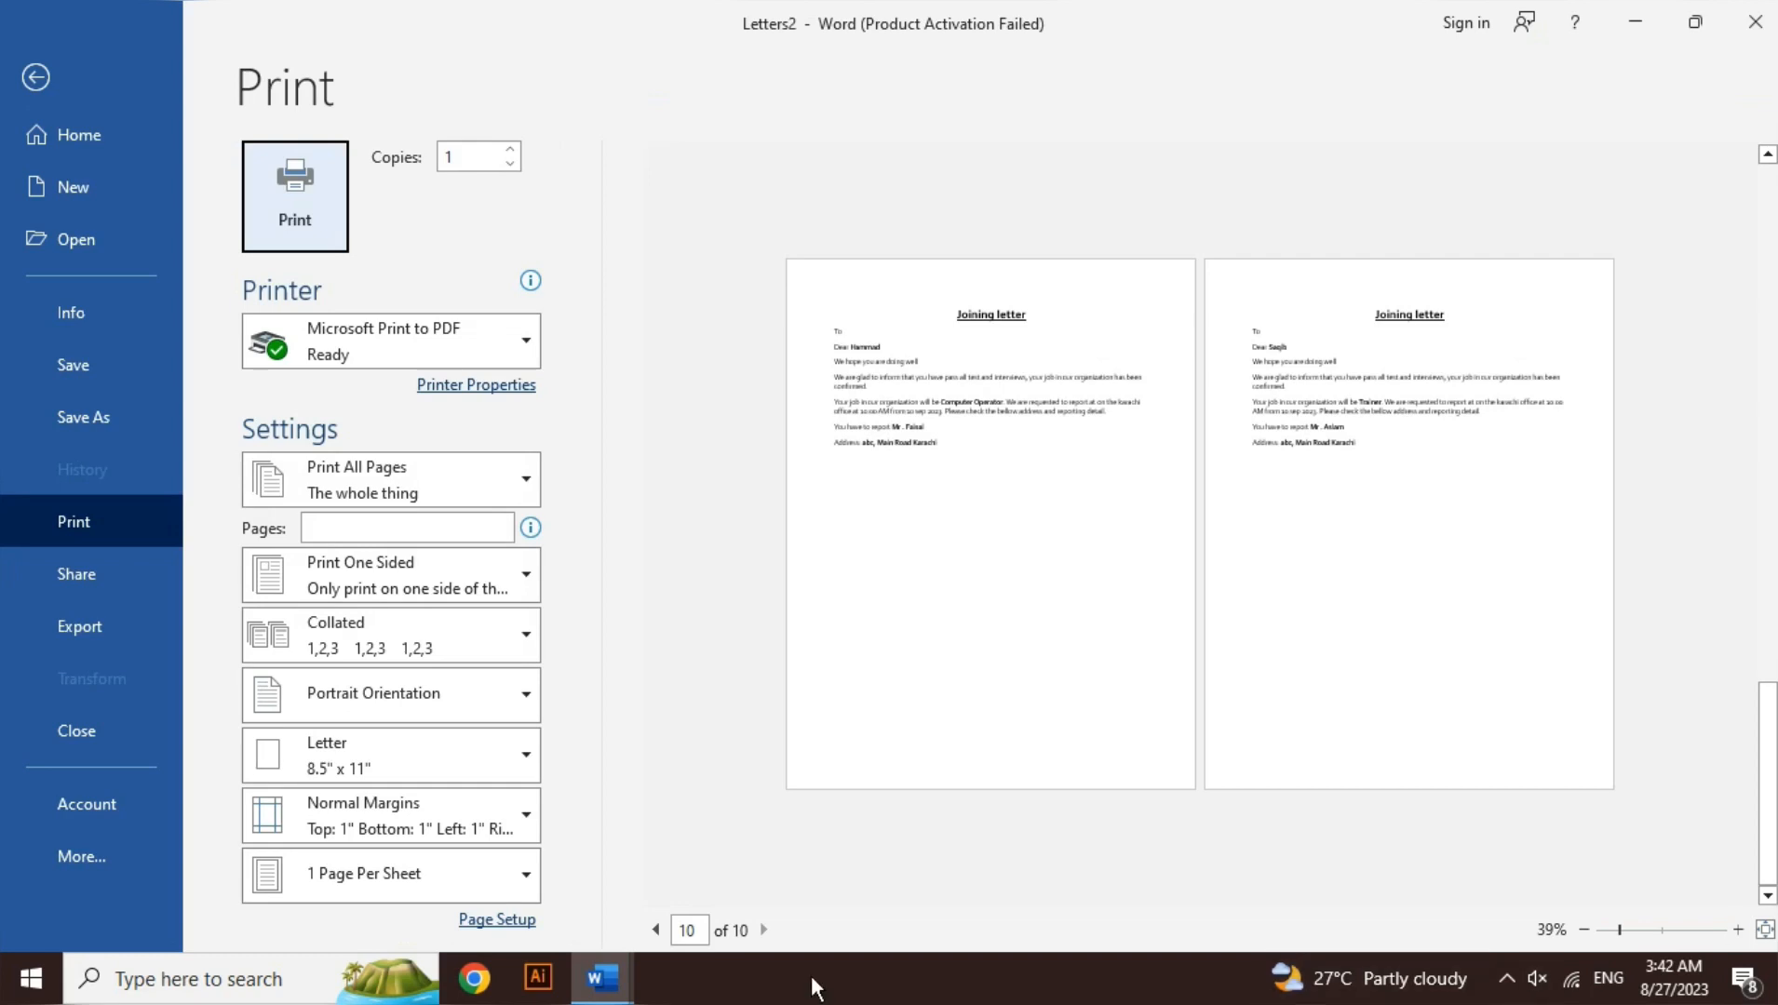
click(657, 930)
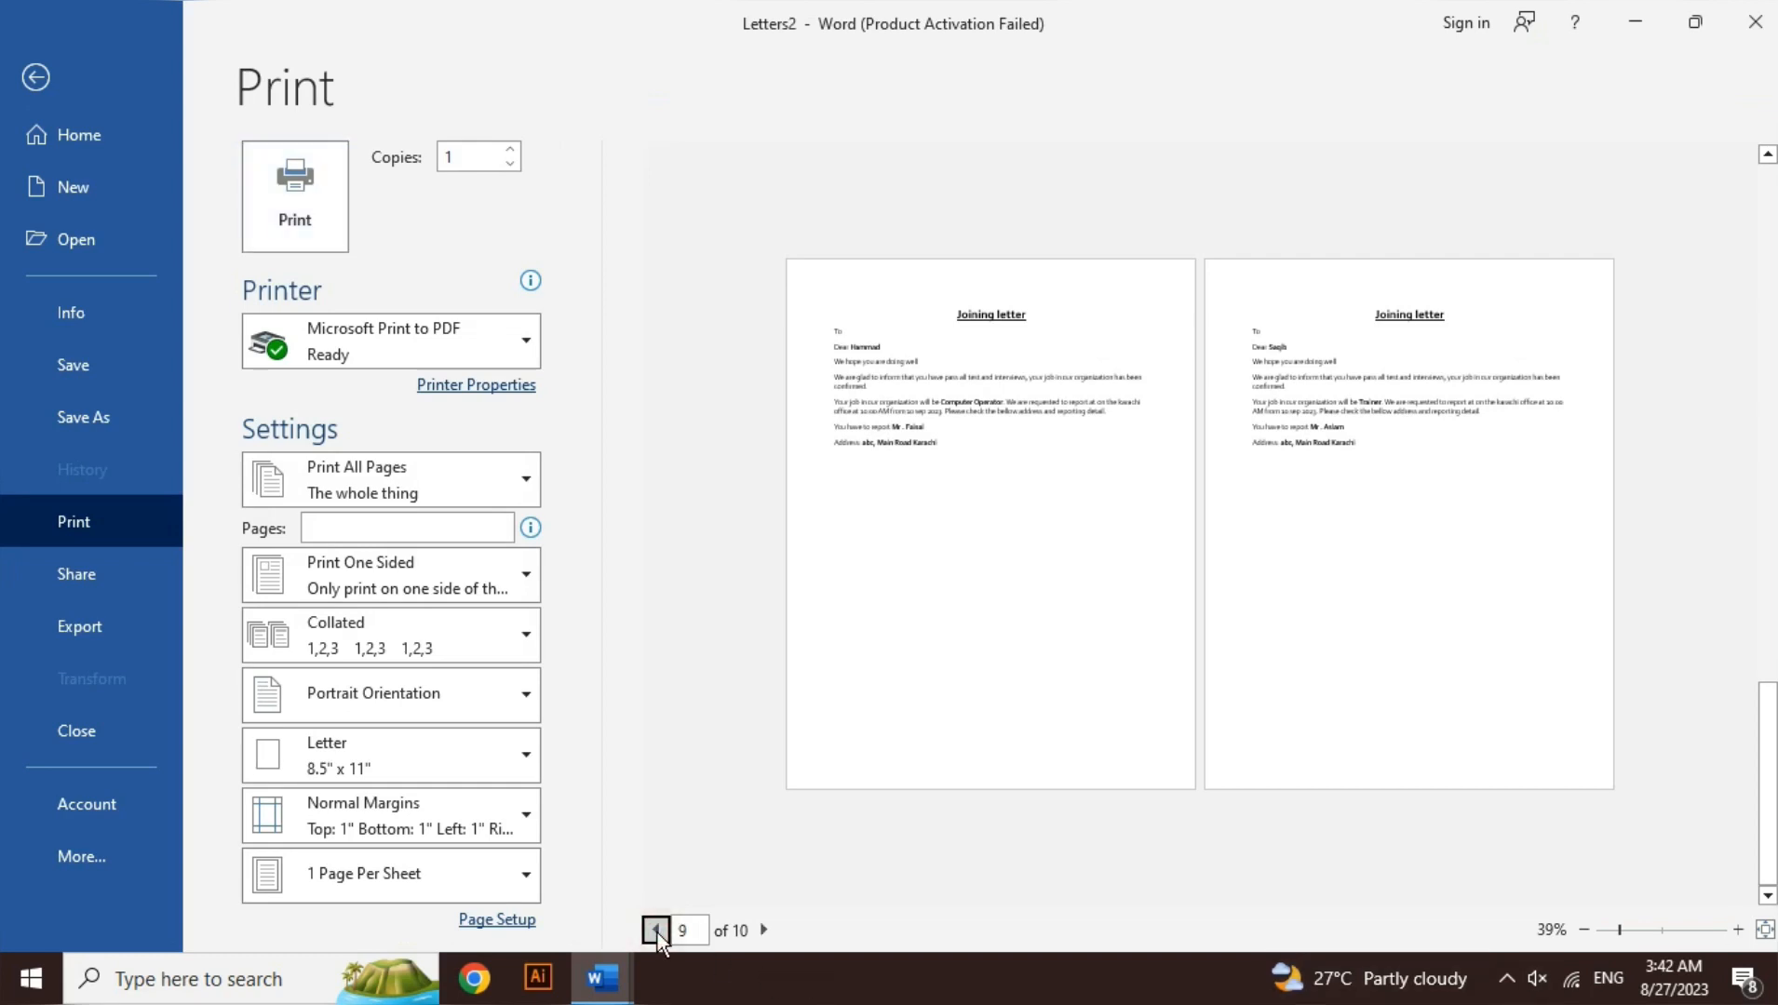
drag(657, 930, 657, 930)
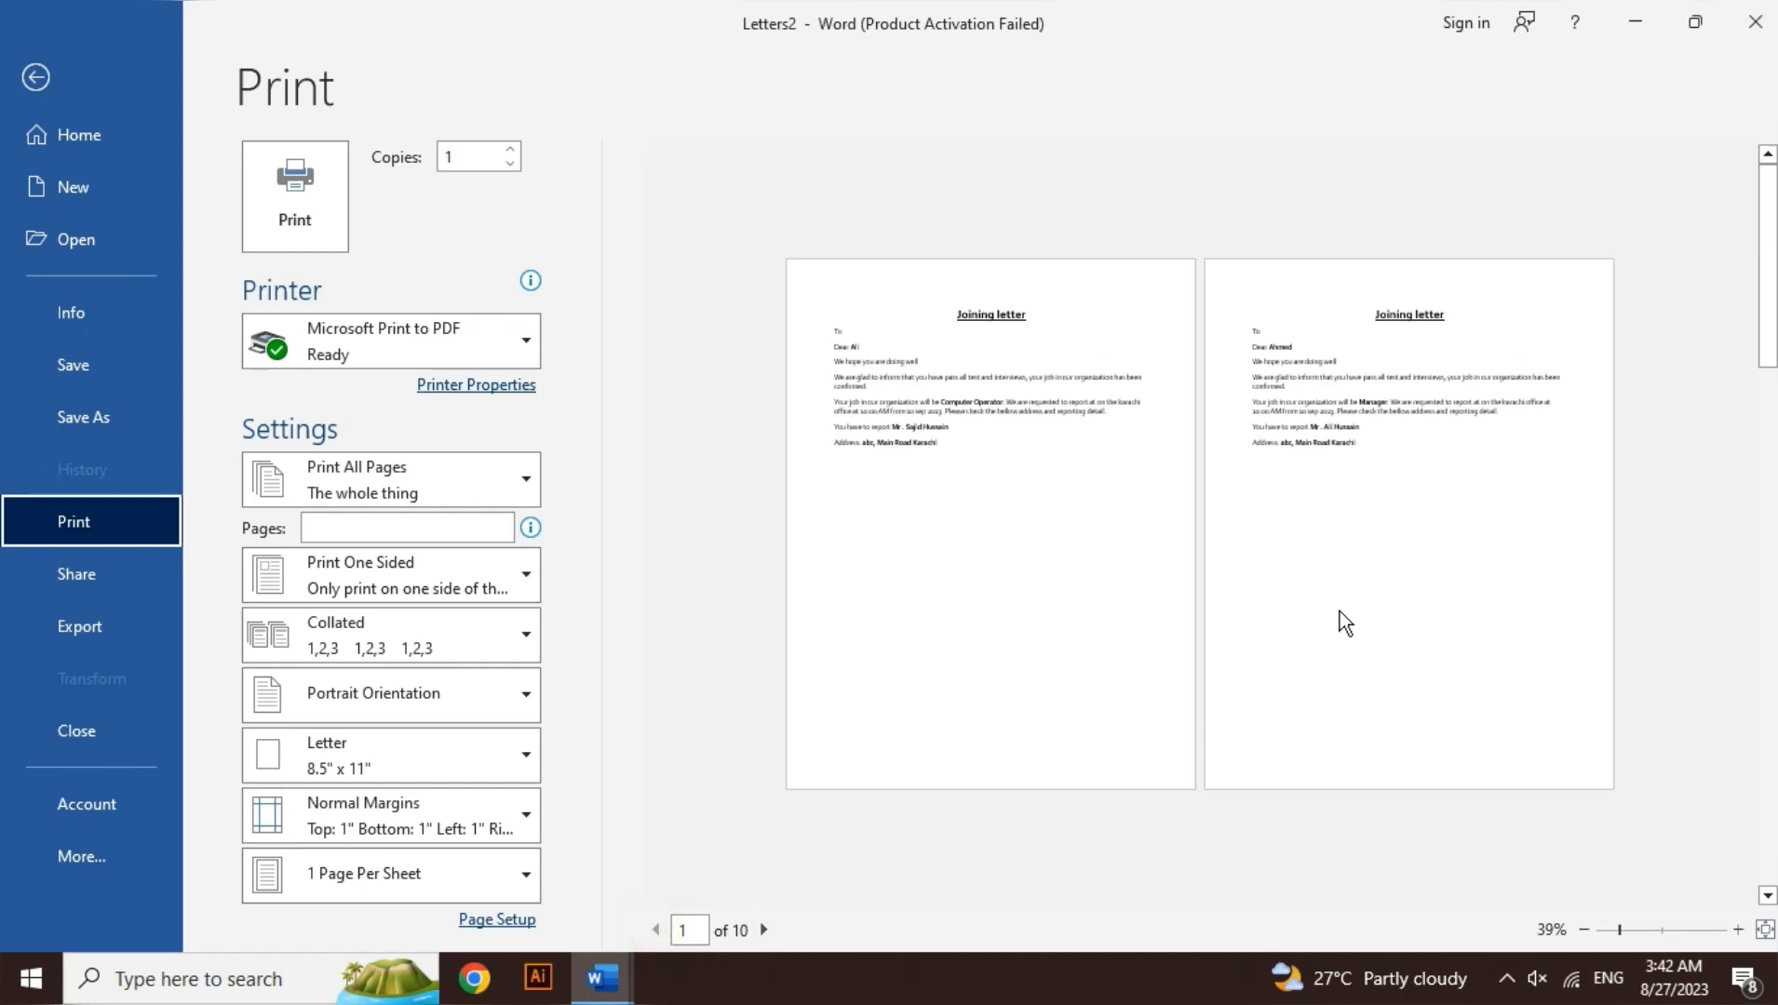
click(764, 929)
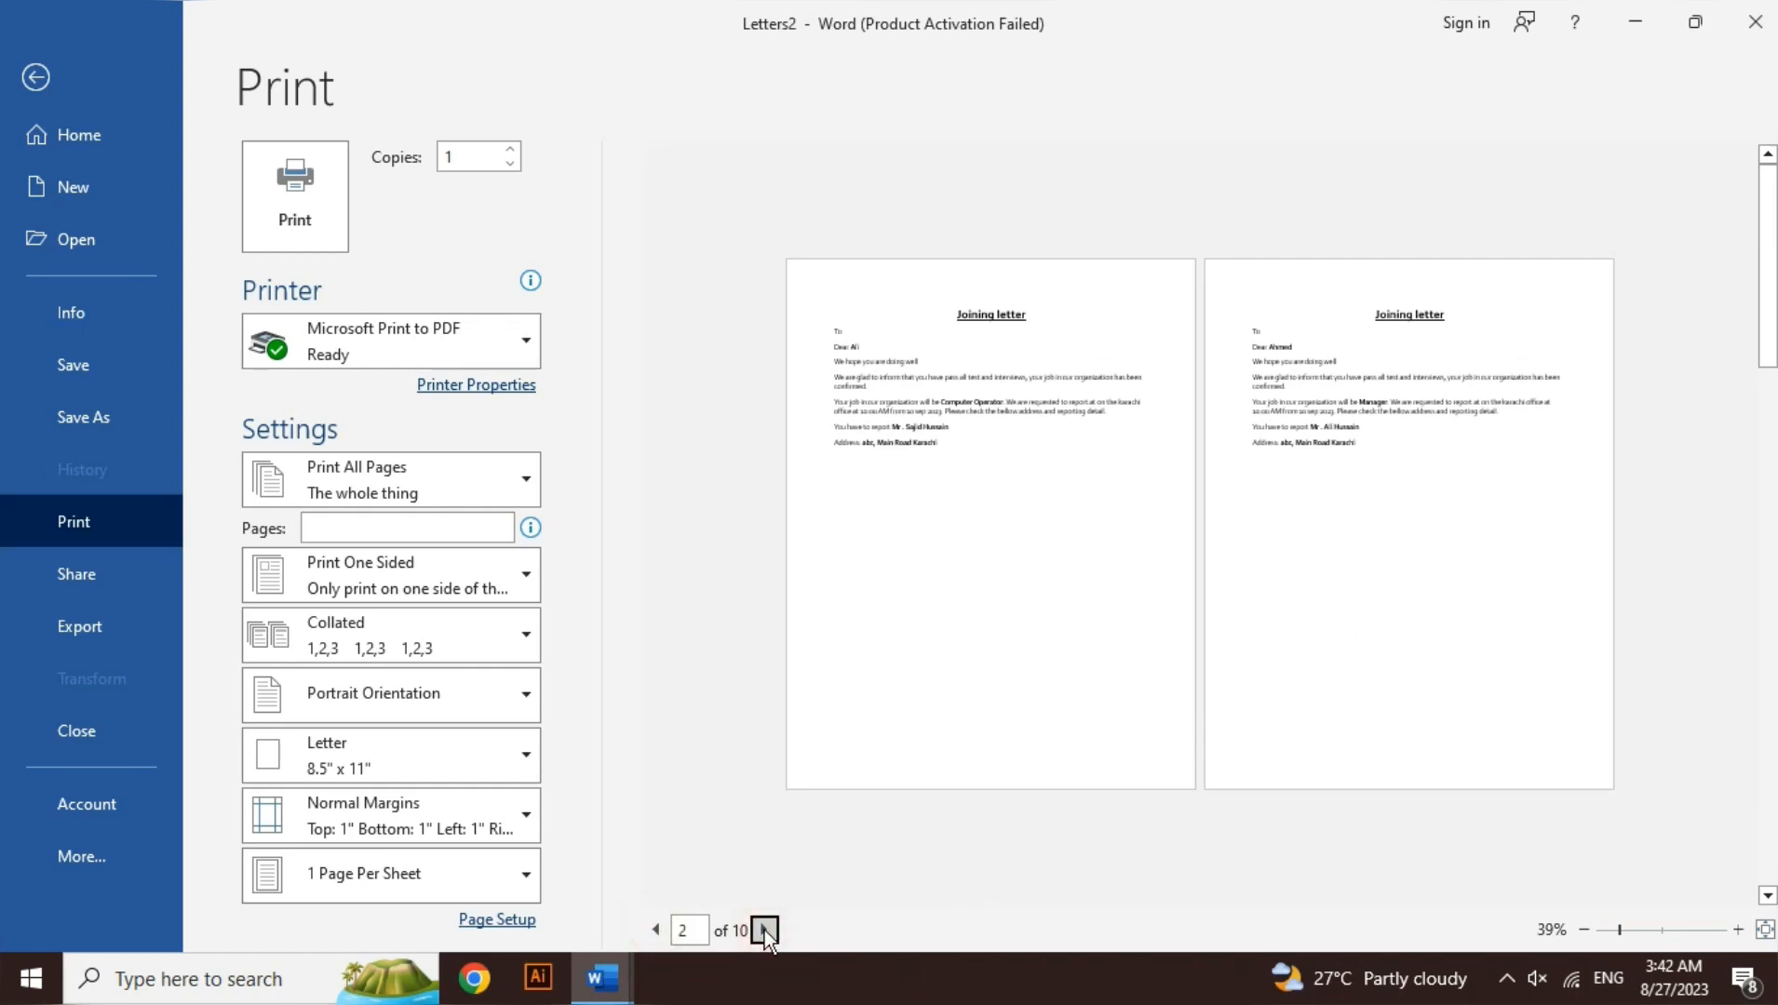
click(765, 929)
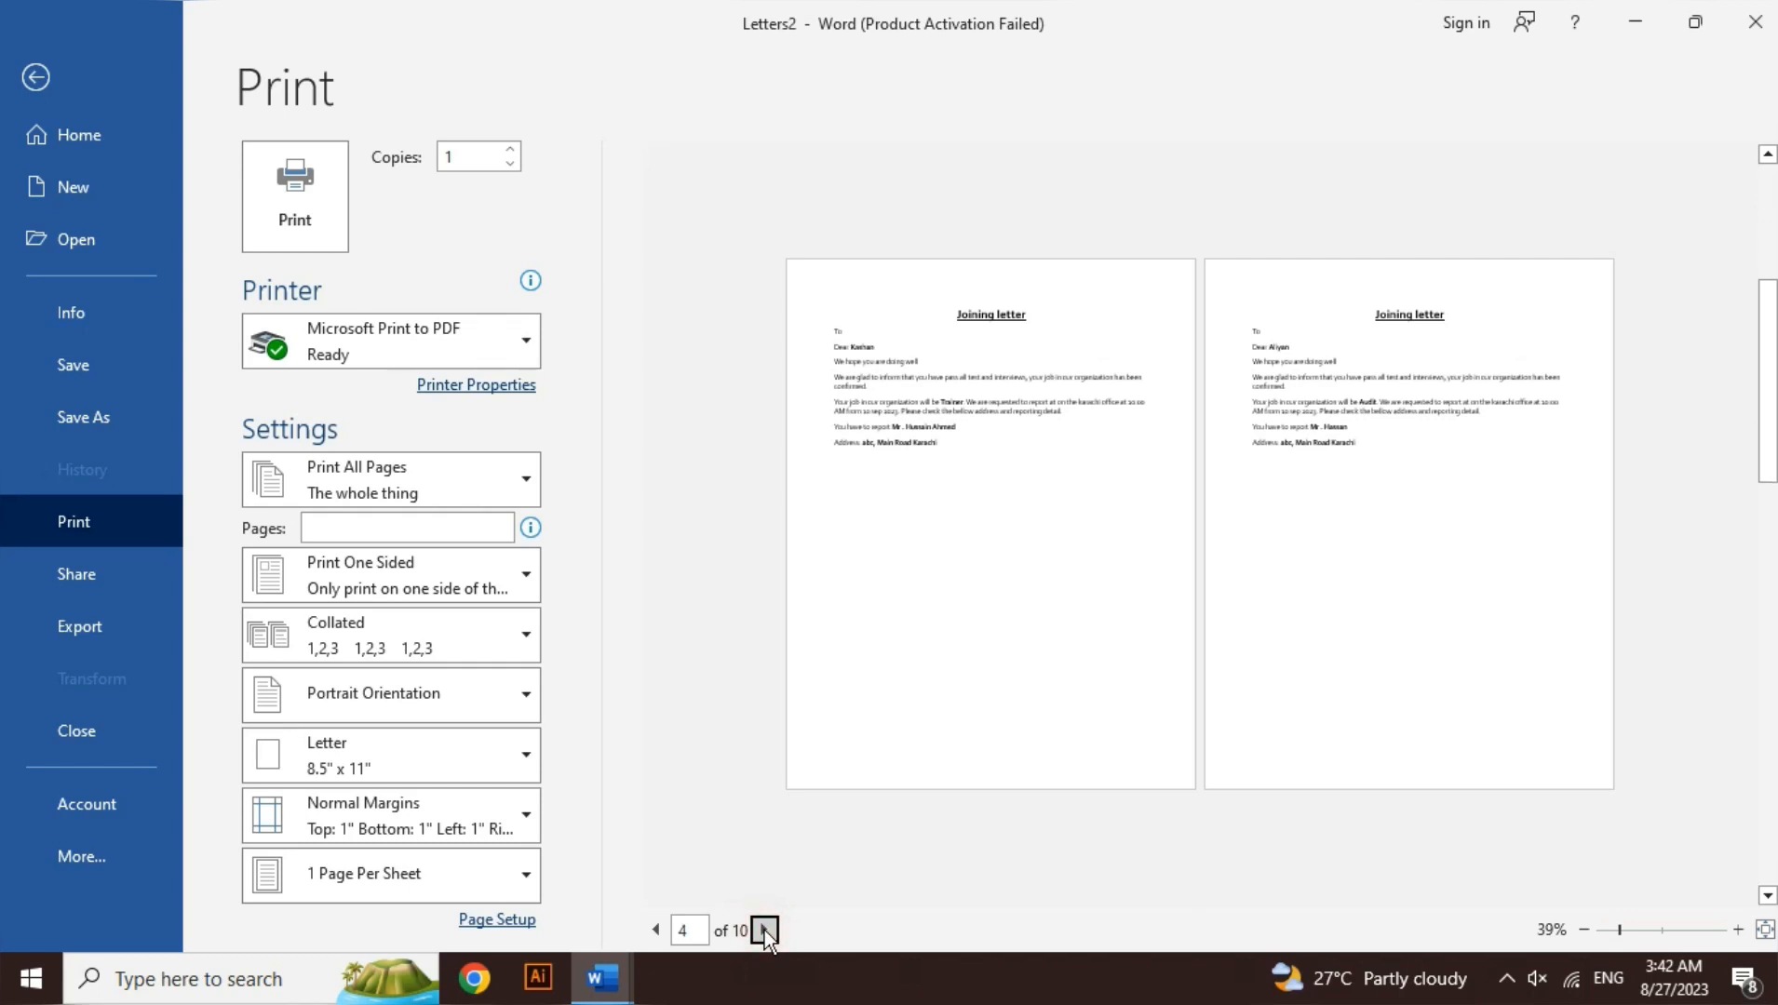
click(764, 929)
key(Escape)
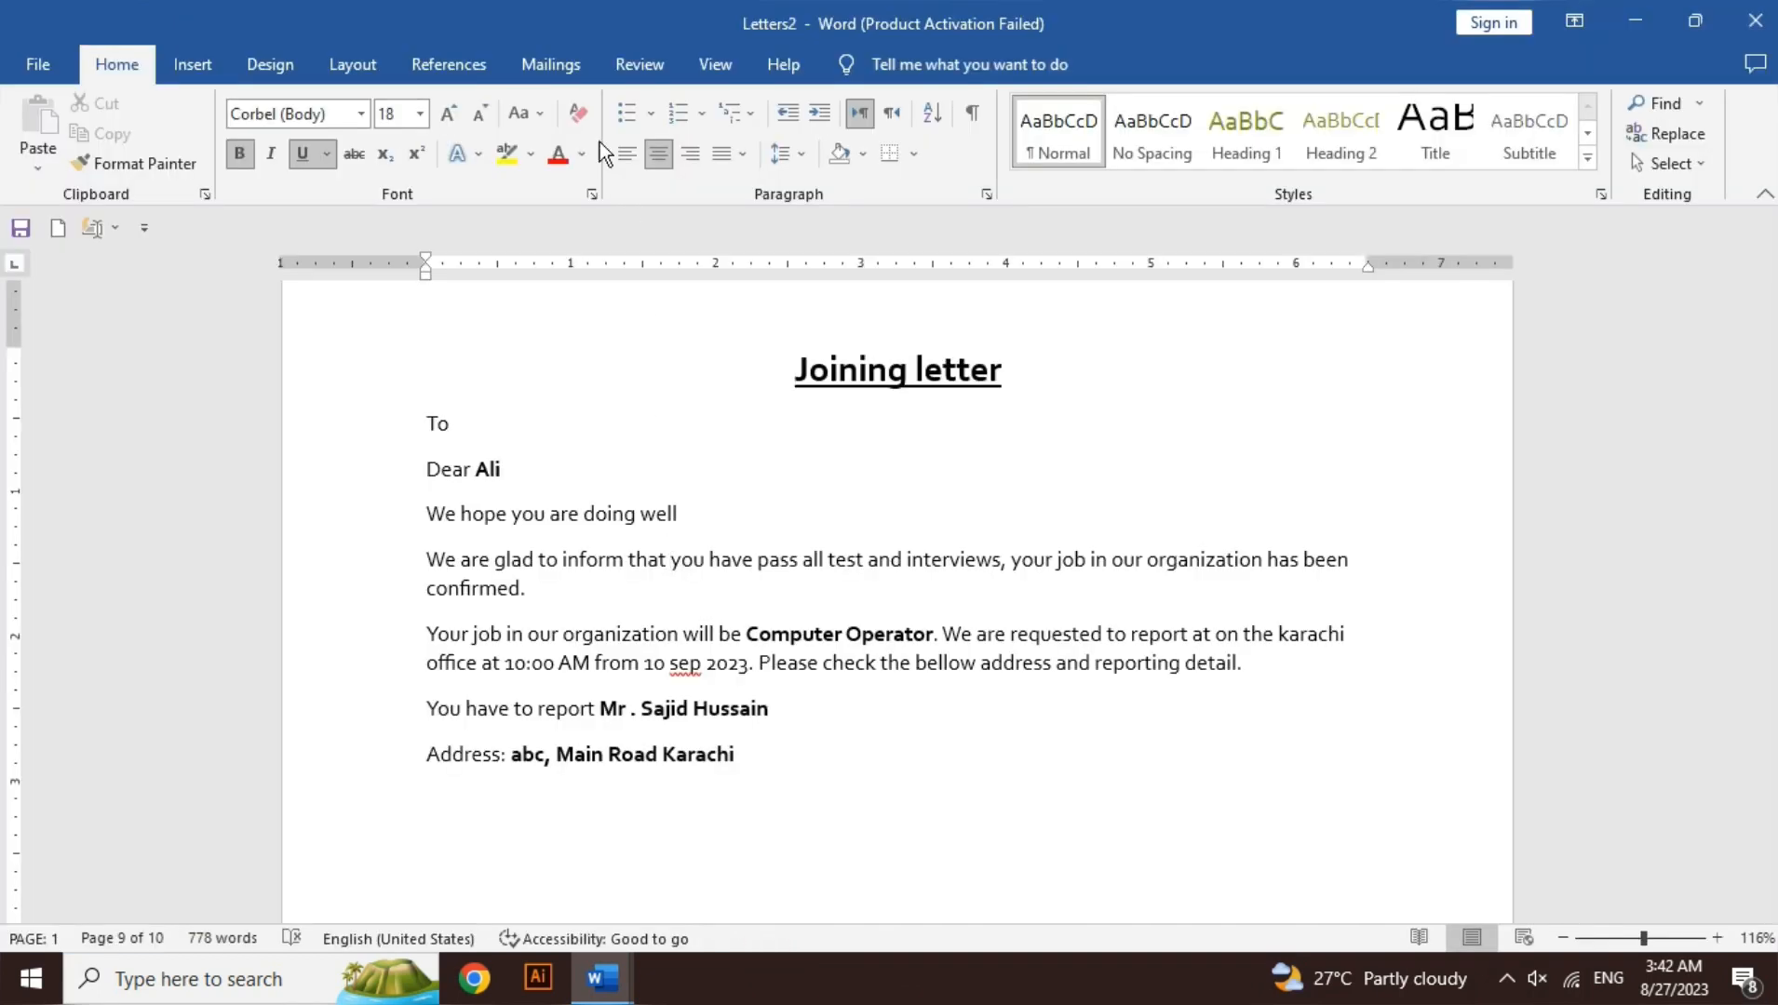
click(559, 67)
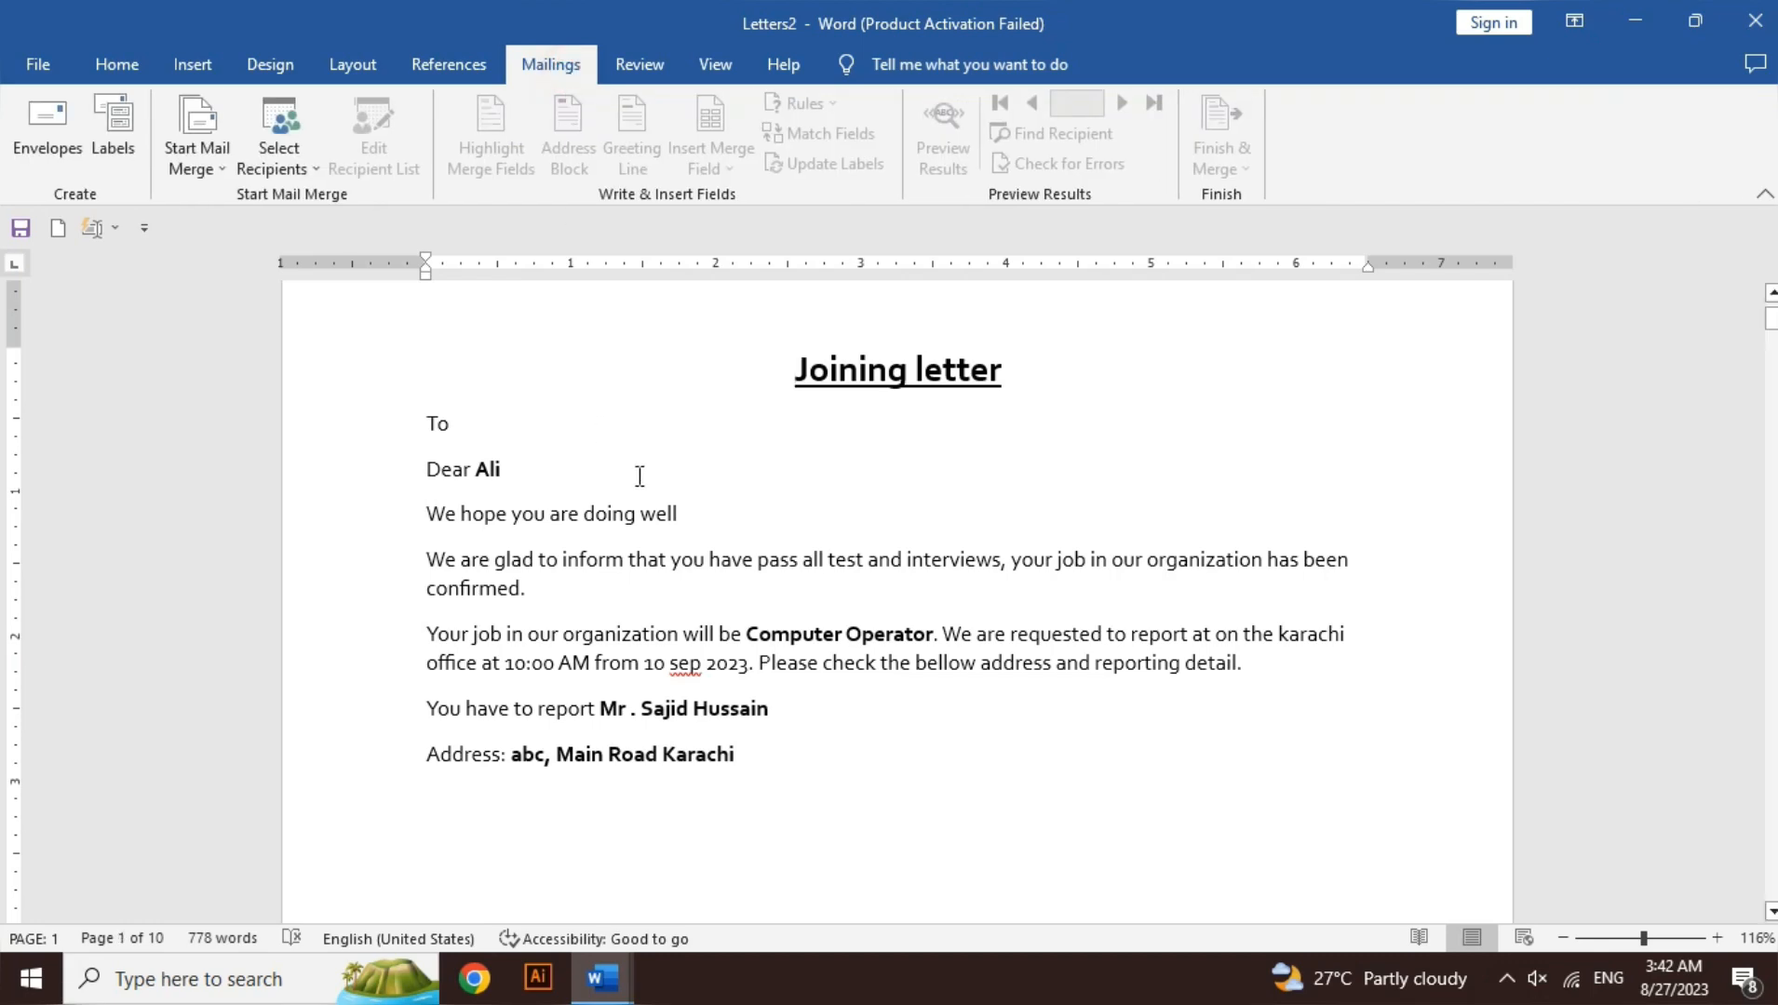